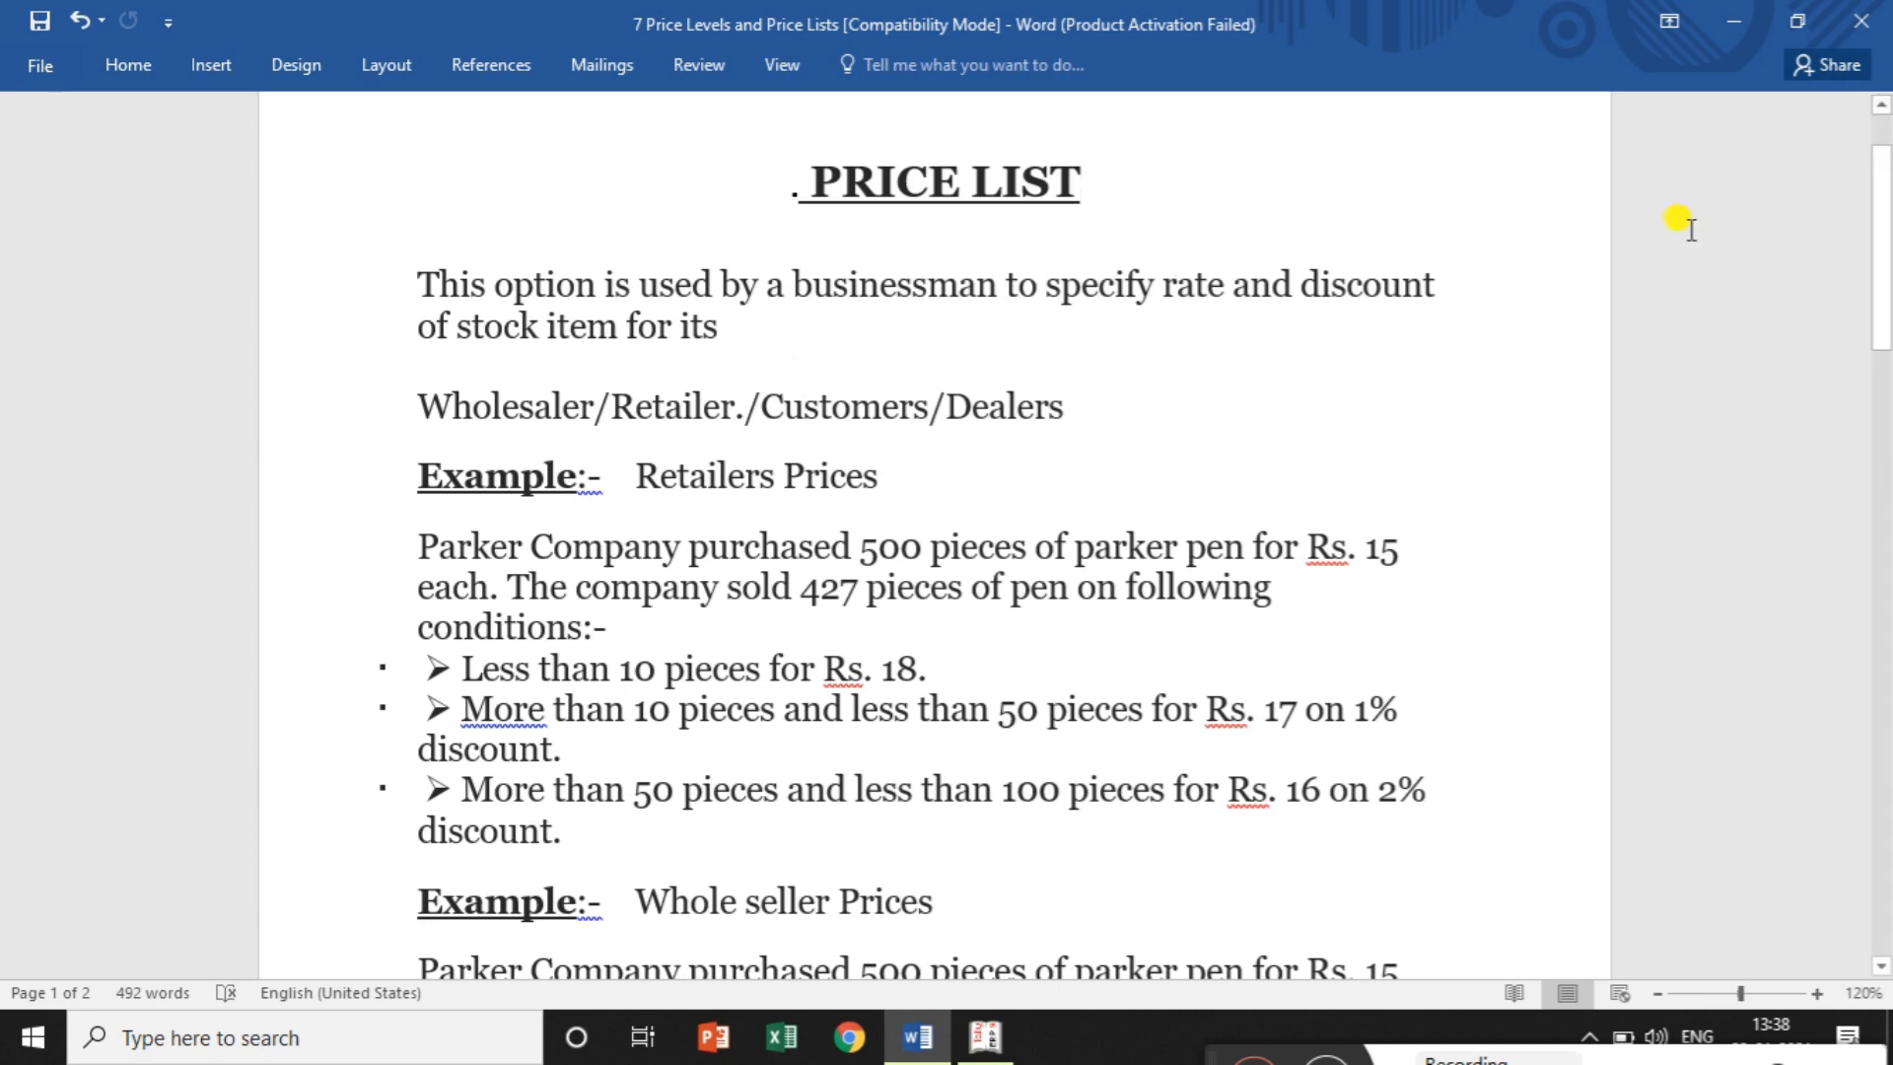
Review the retailer and wholesaler price examples for Parker pens in the price list document
scroll(1670, 203, "down", 1)
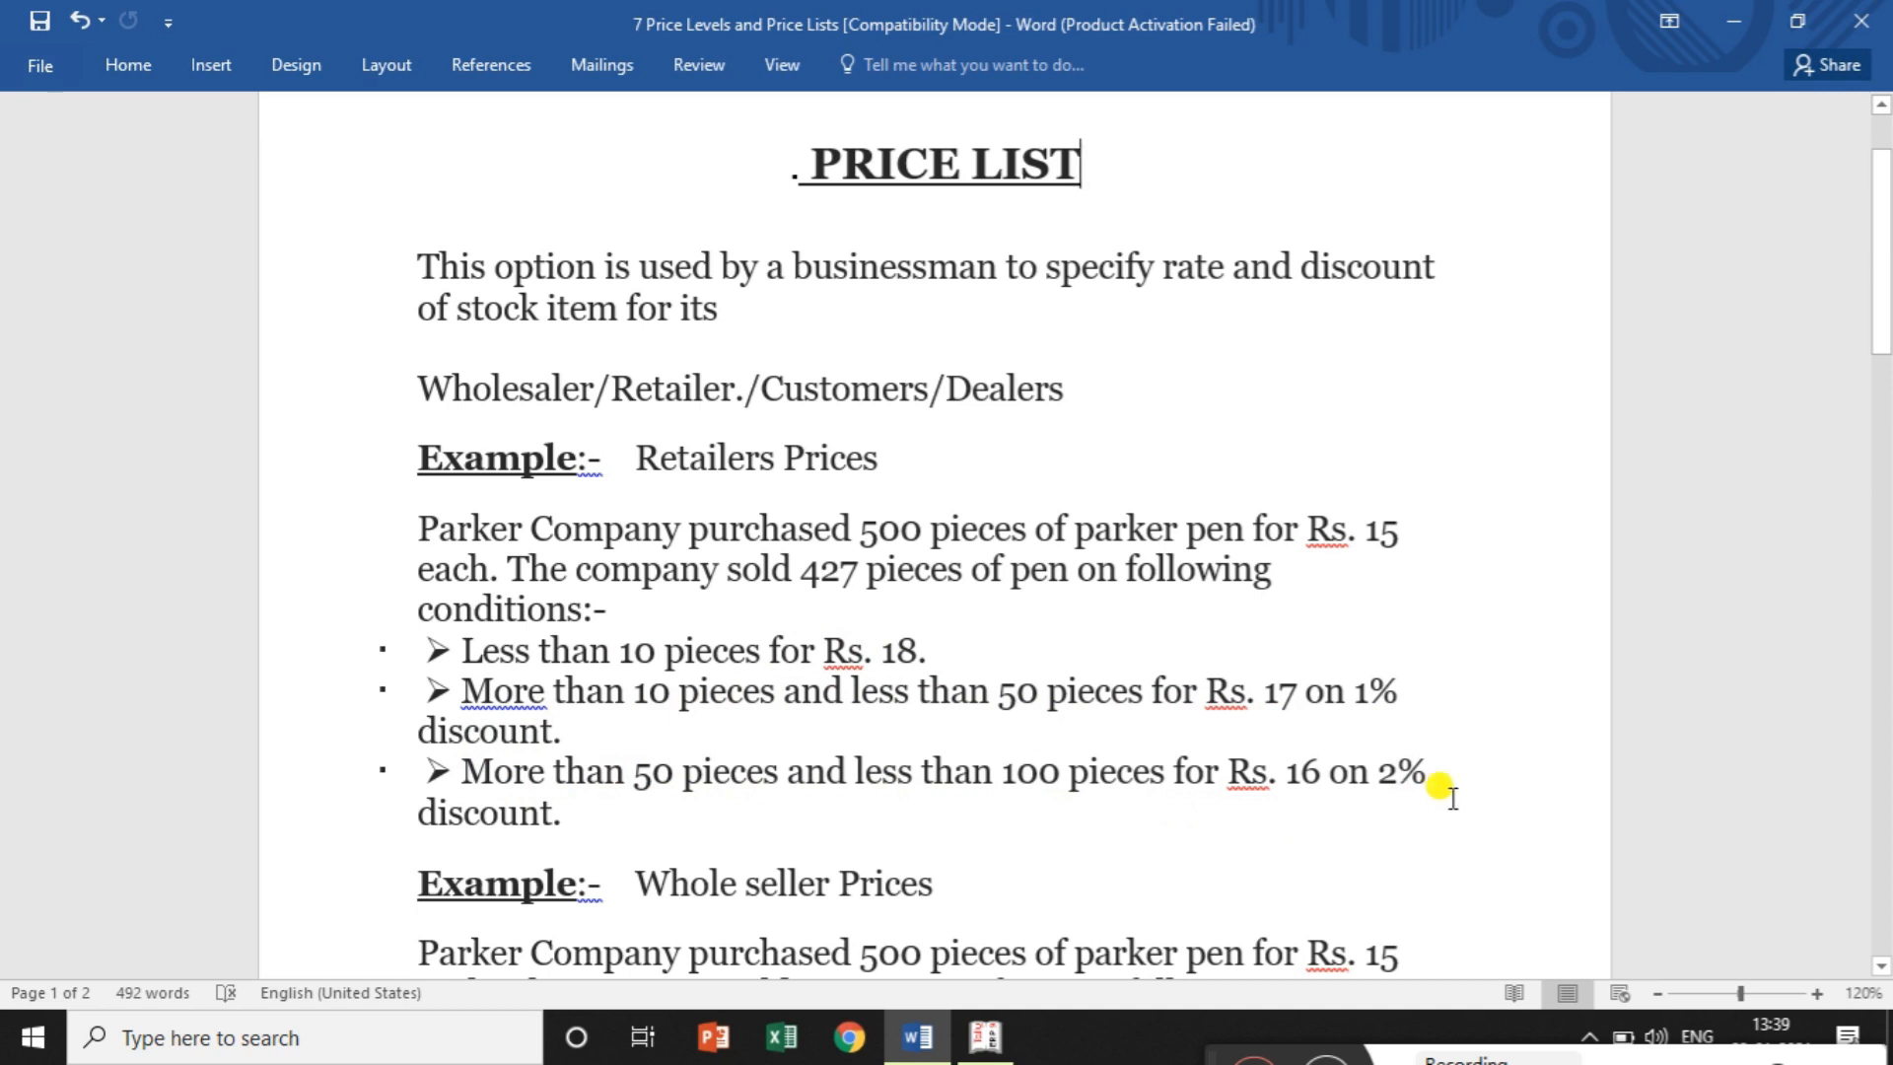
left_click_drag(1883, 286, 1886, 368)
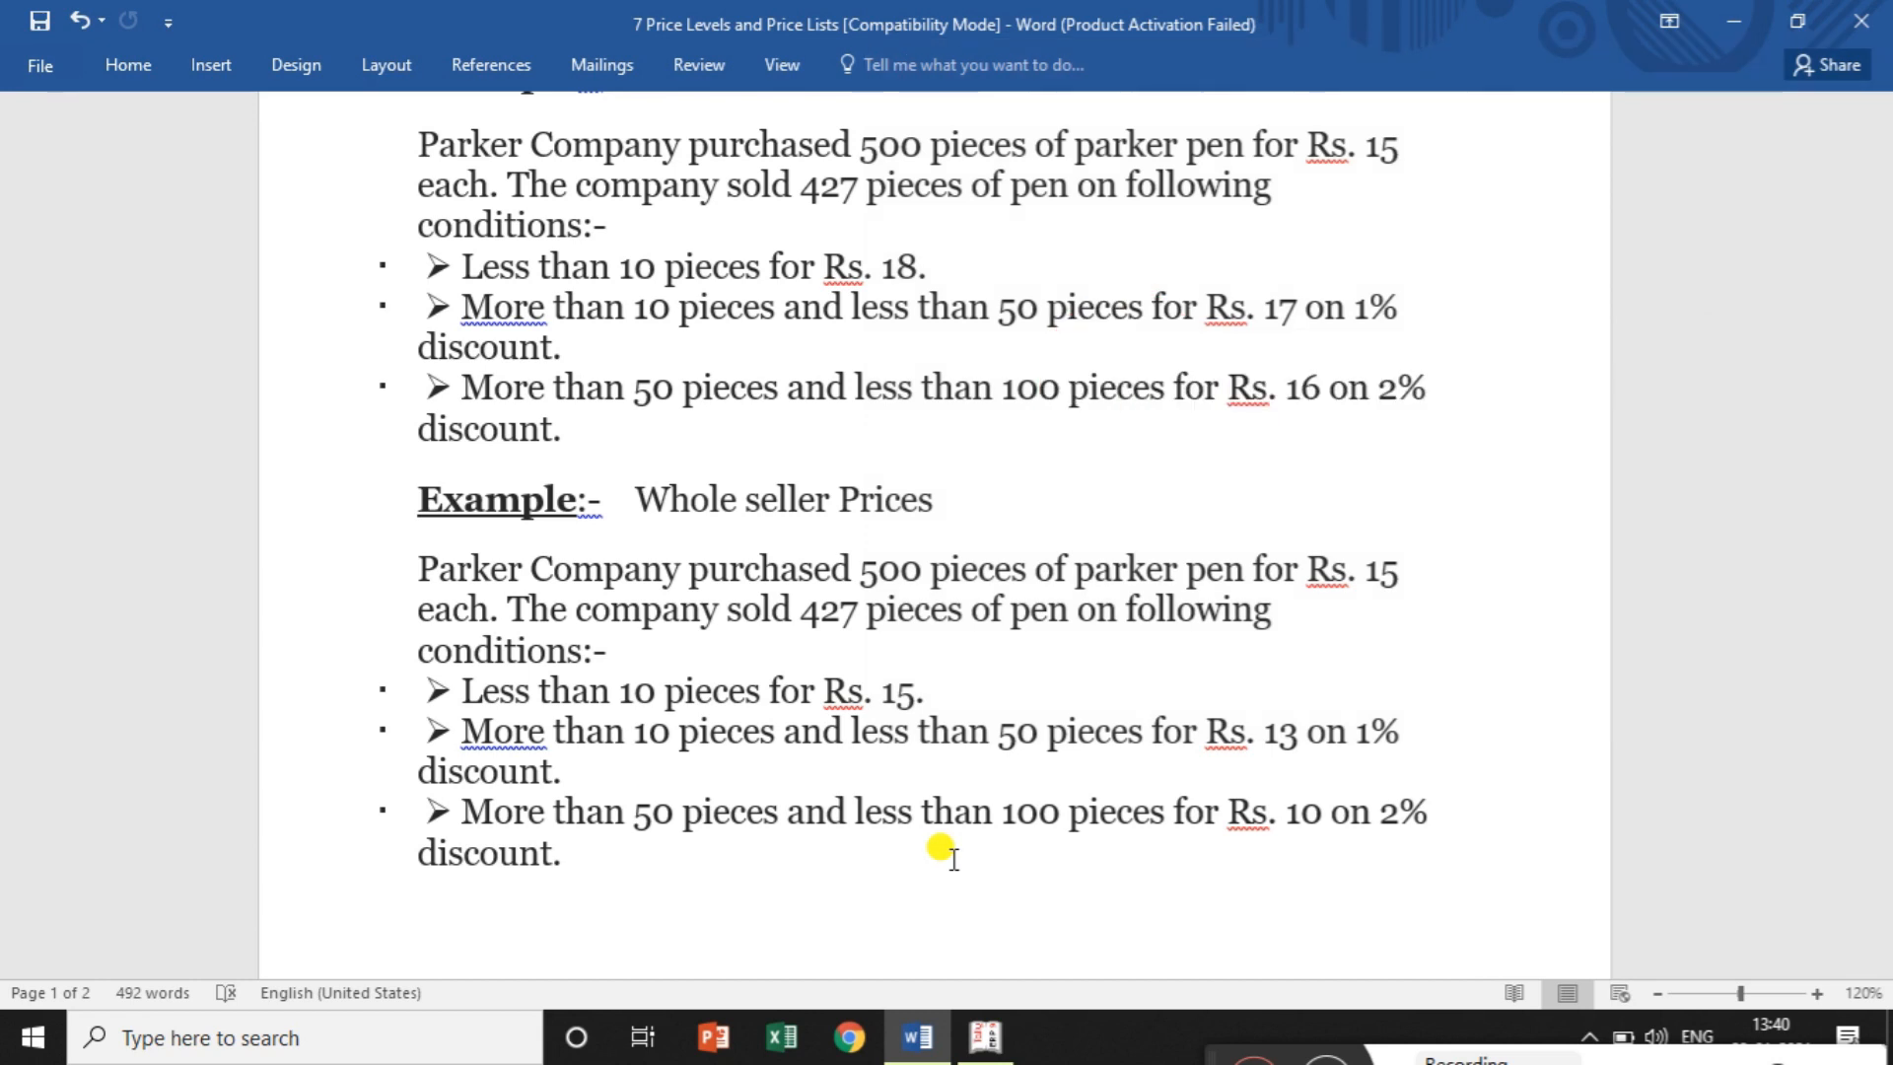
scroll(888, 691, "up", 3)
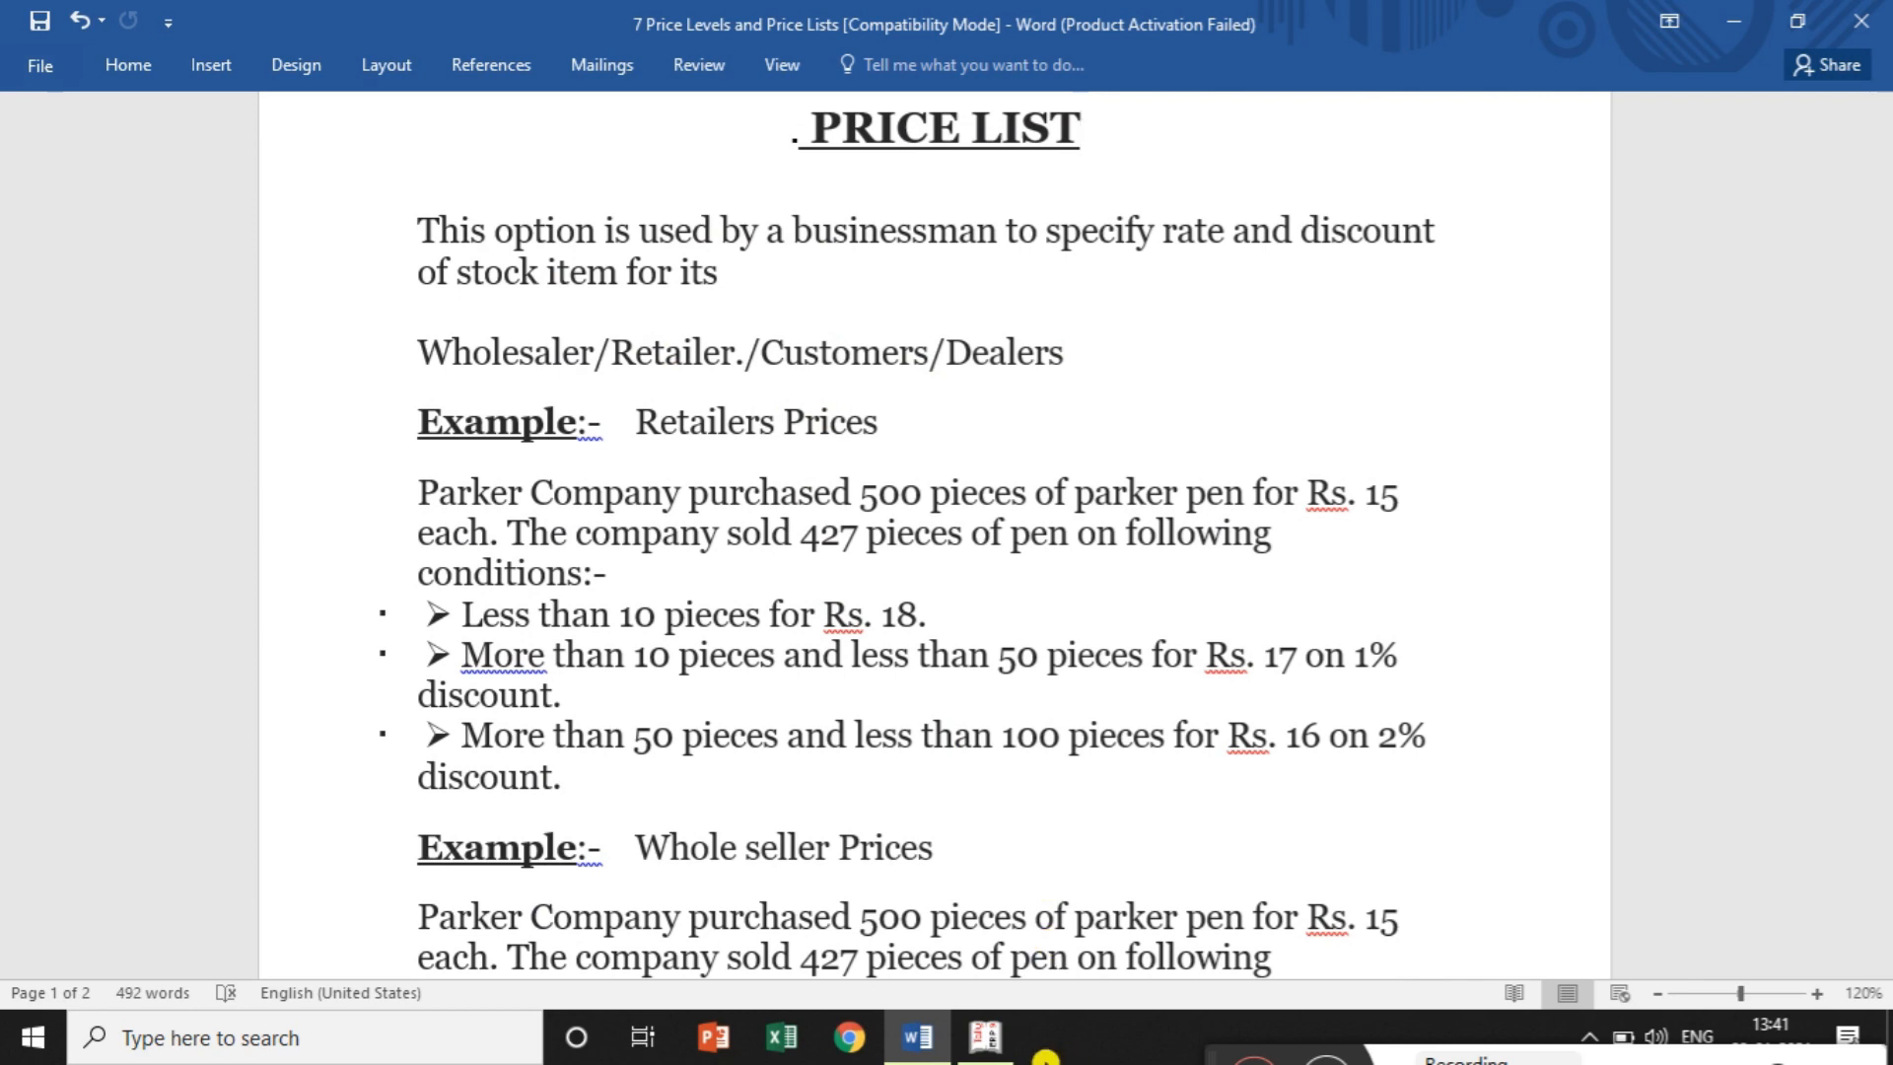
Switch to Tally.ERP 9 and enable the separate discount column in invoices and multiple price levels in the inventory features
left_click(985, 1036)
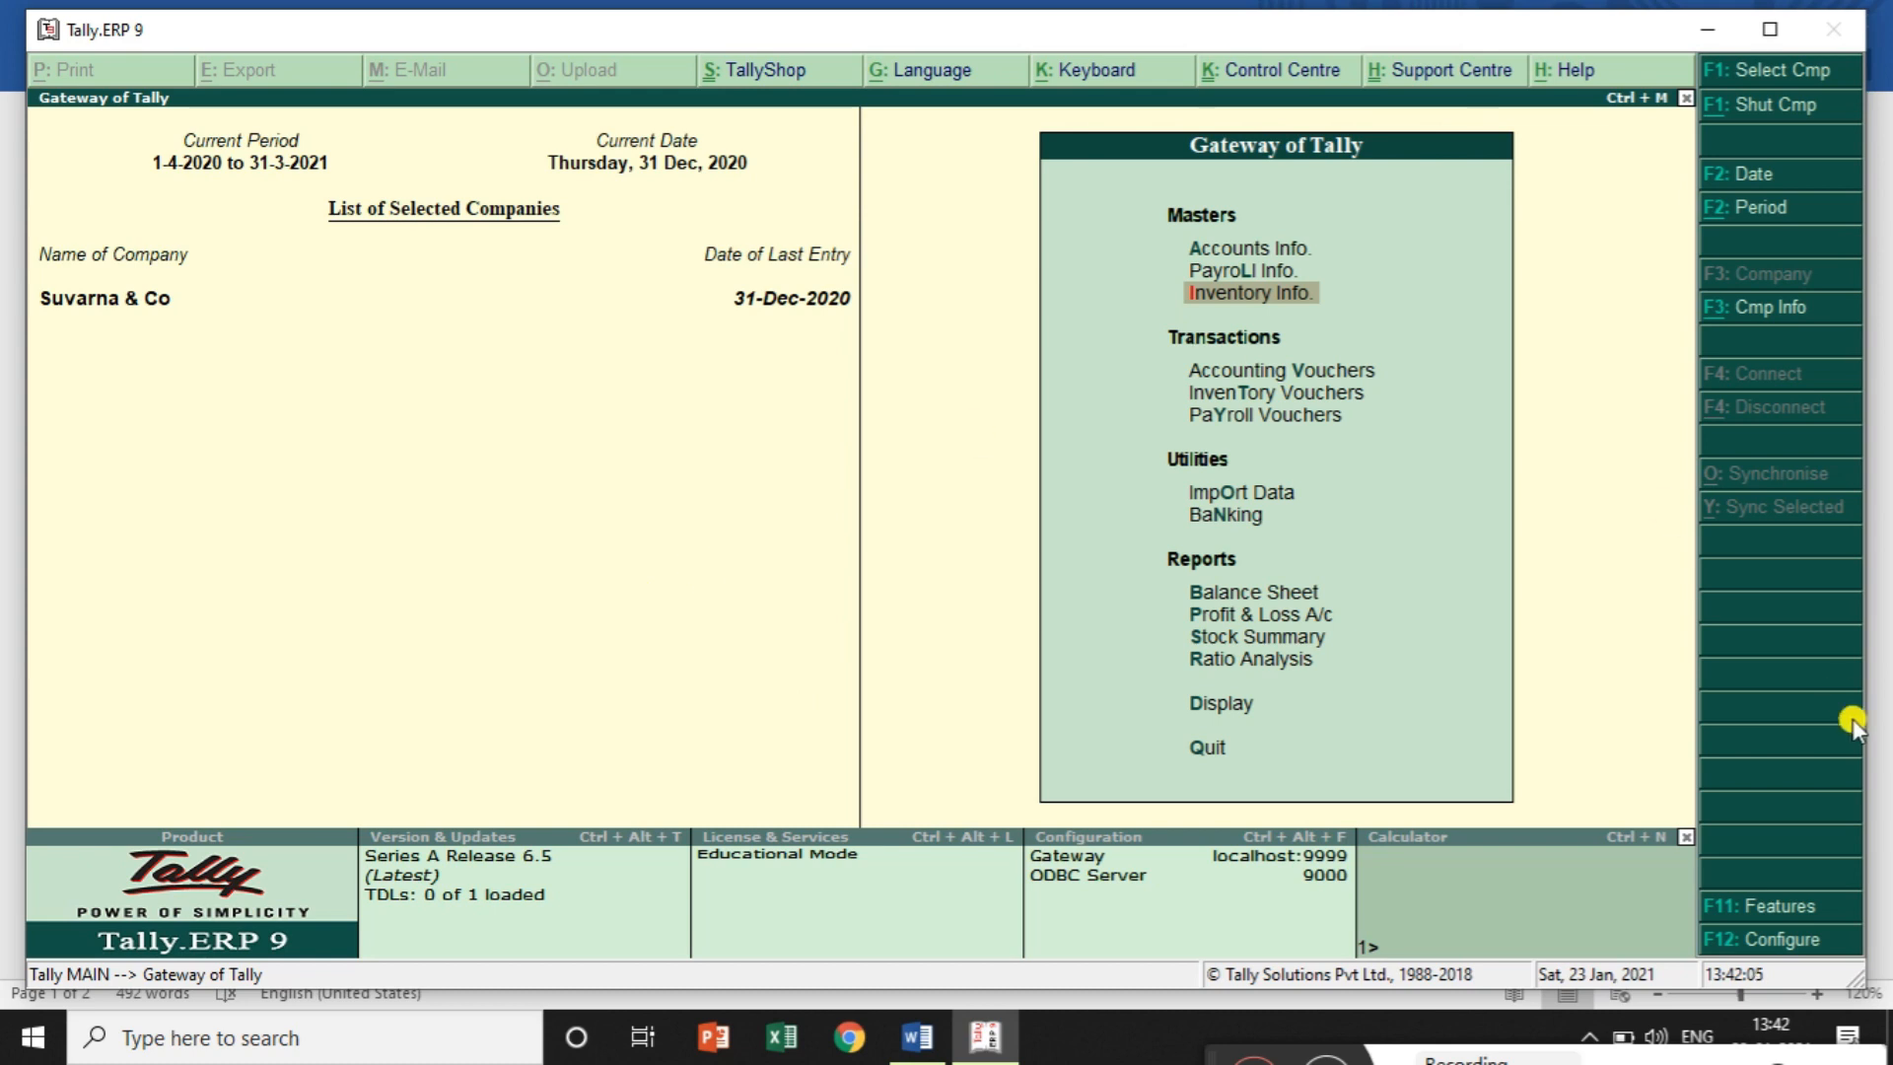
left_click(1765, 905)
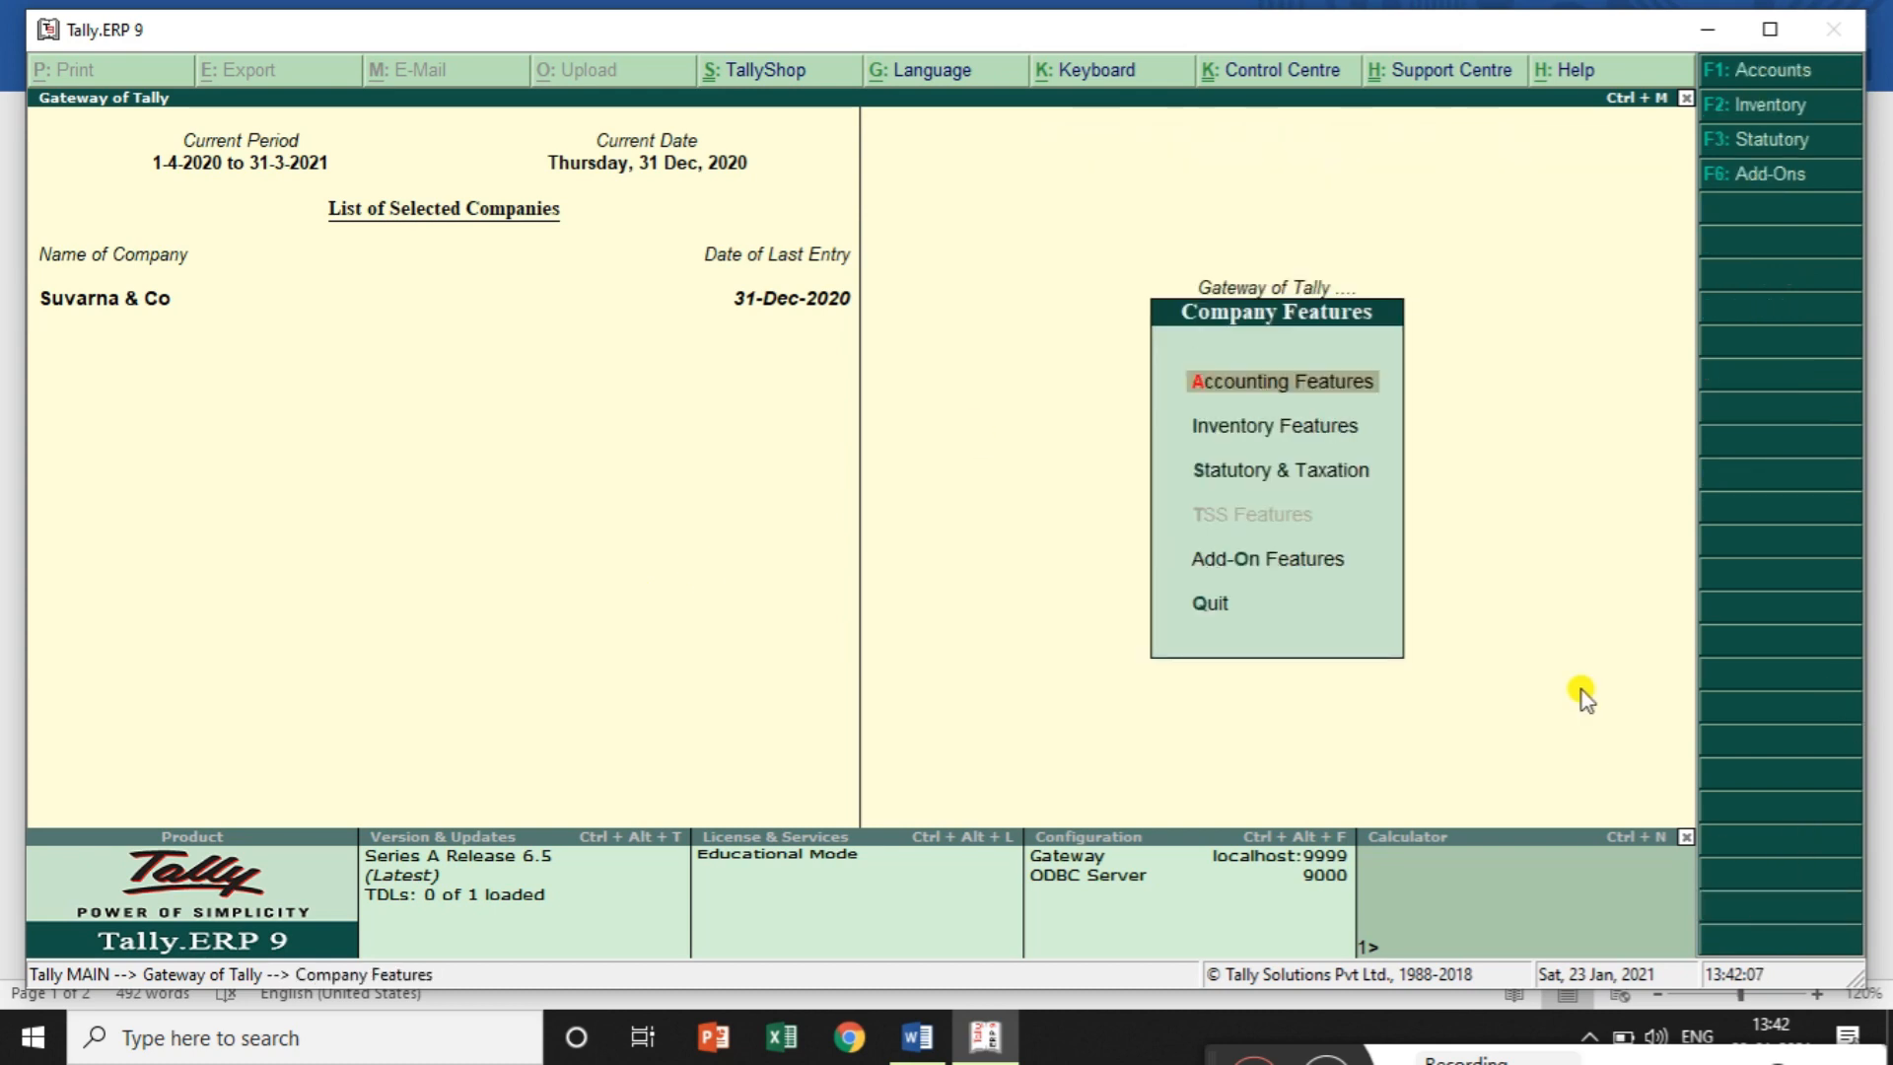
left_click(1287, 430)
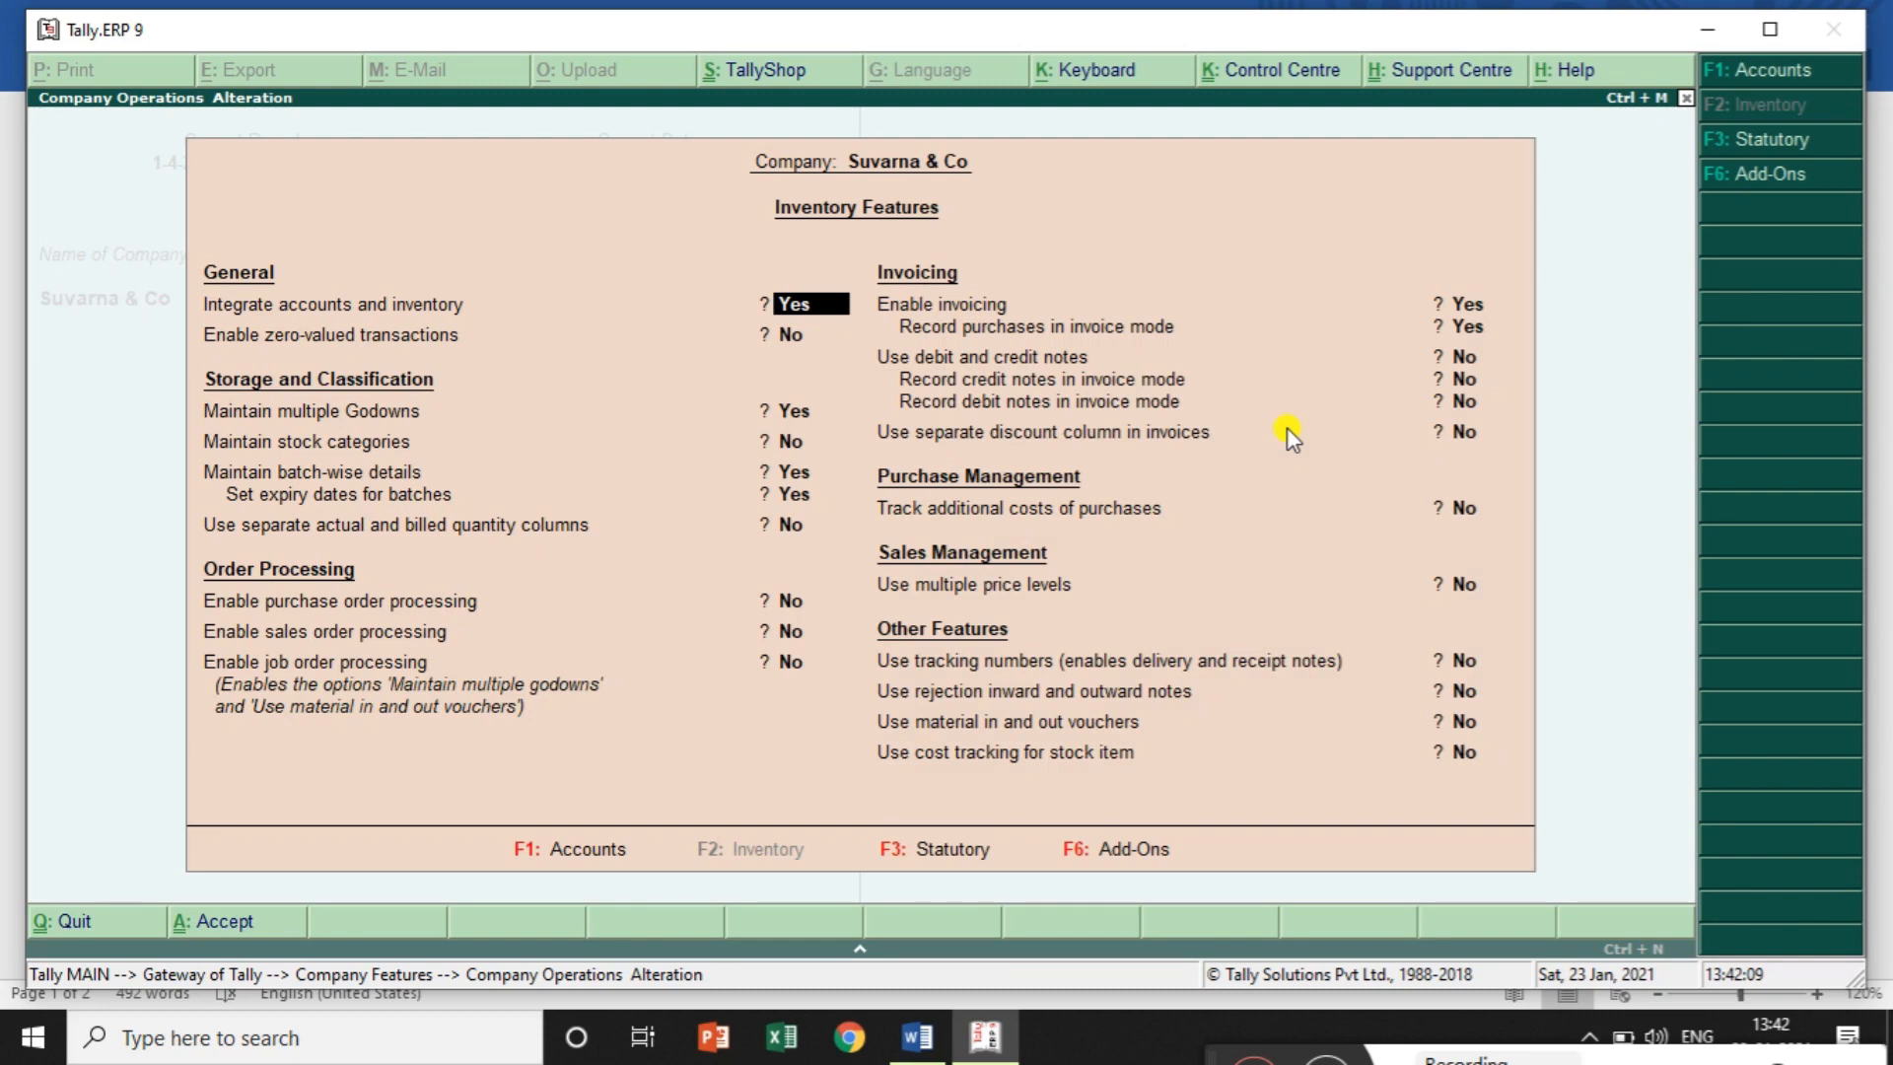
left_click(1454, 434)
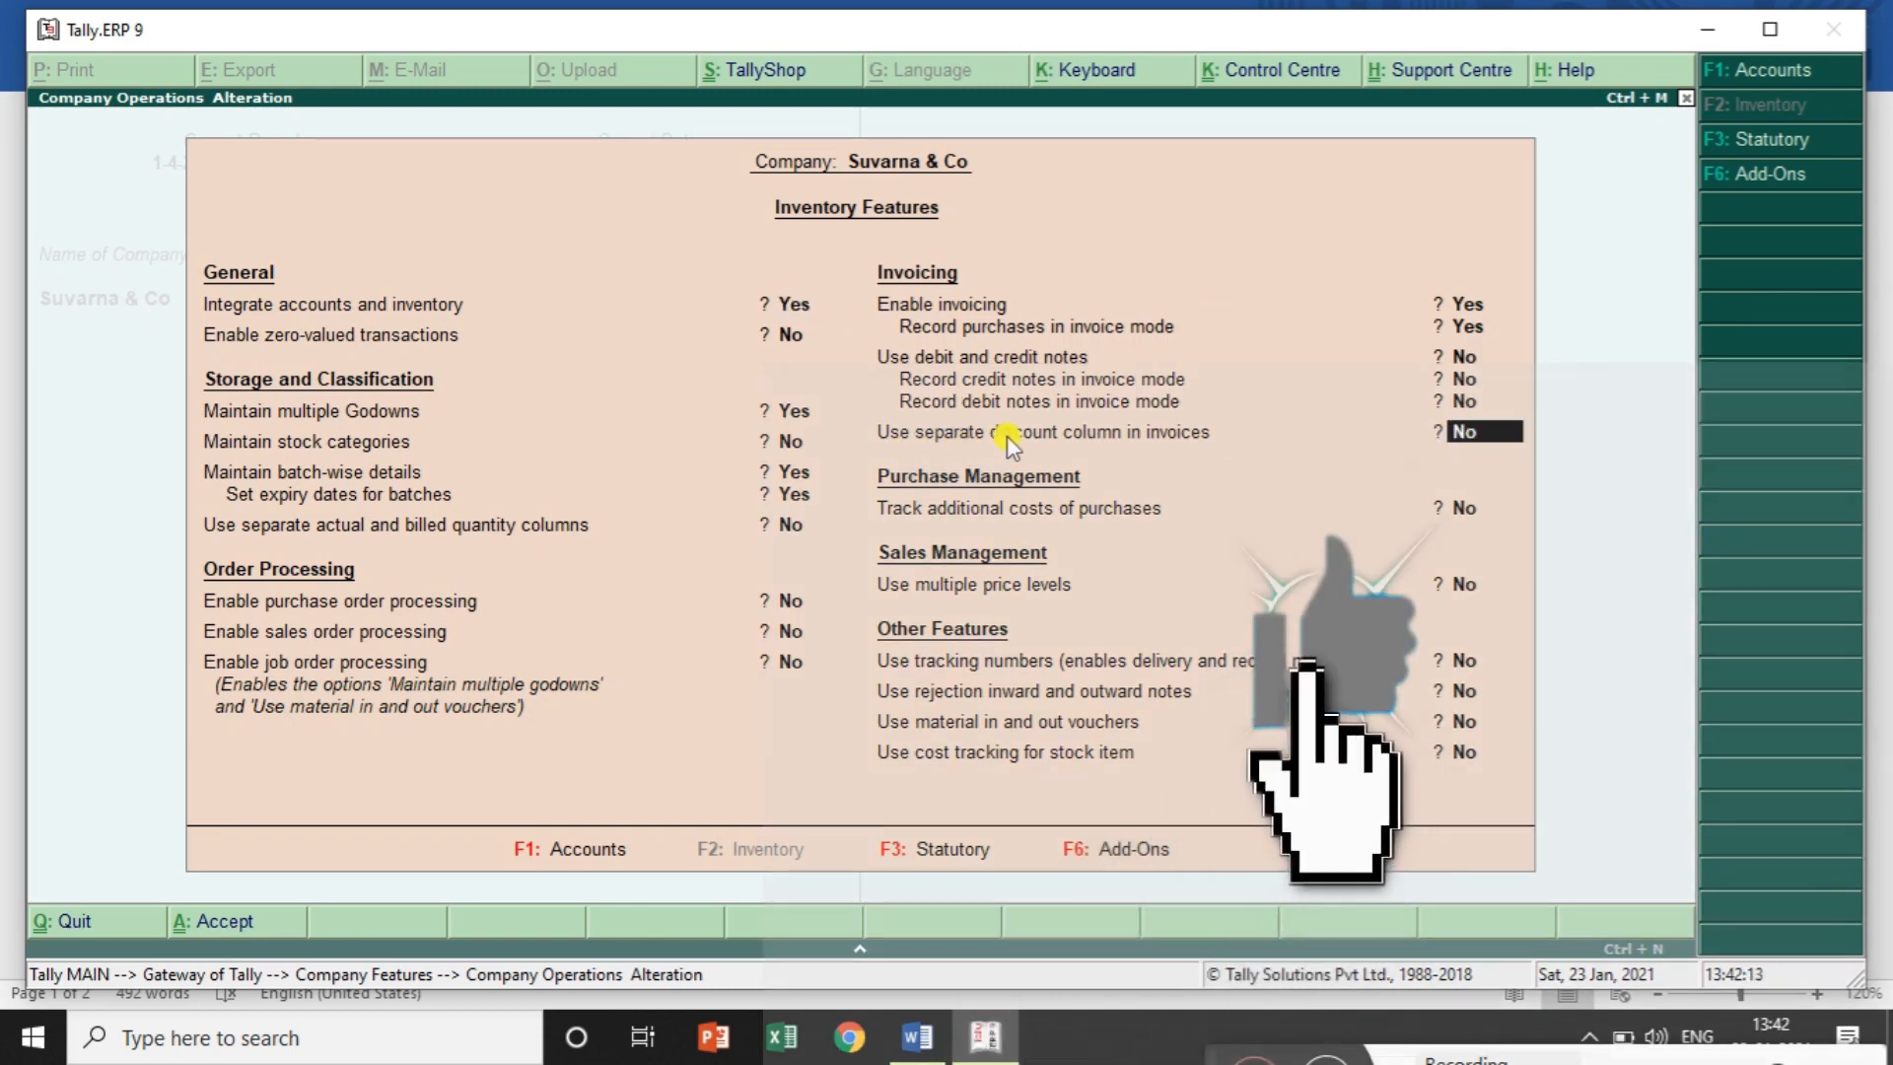
type("yes")
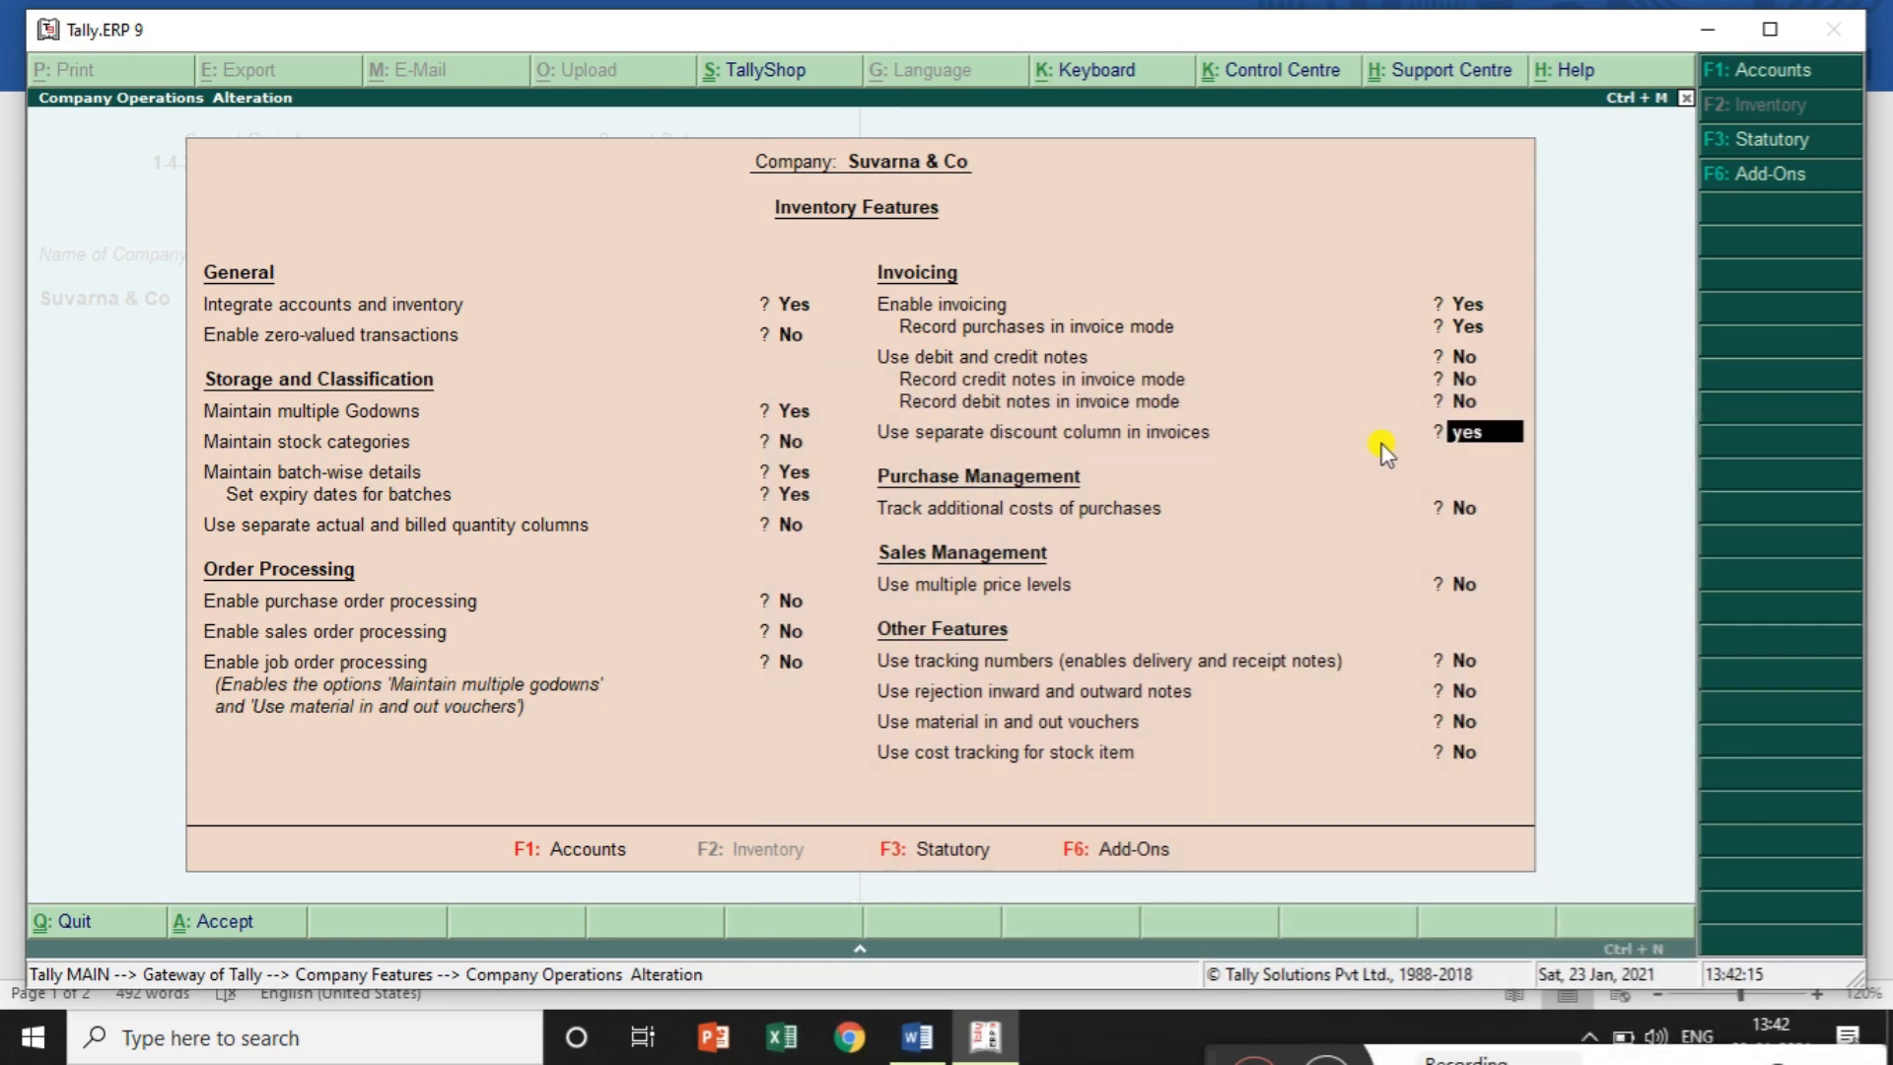
key("Return")
key("Return")
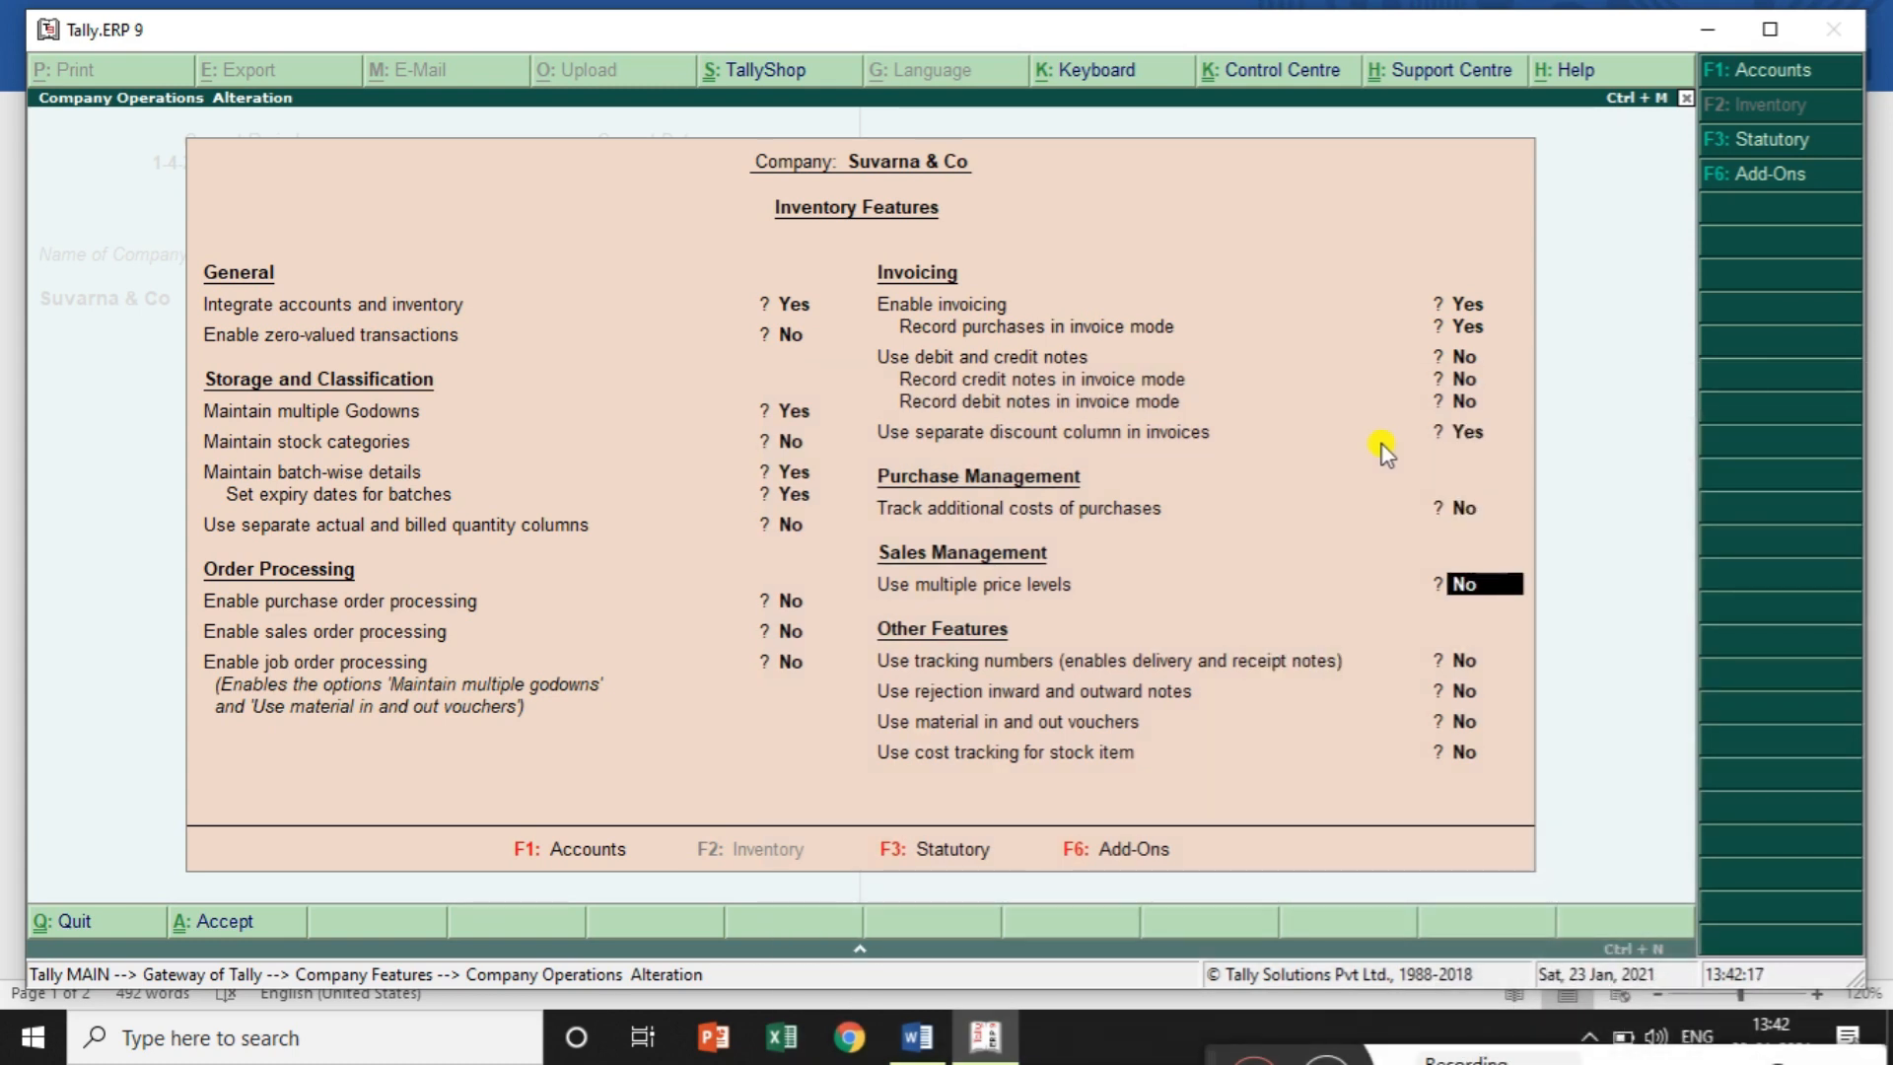
type("yes")
key("Return")
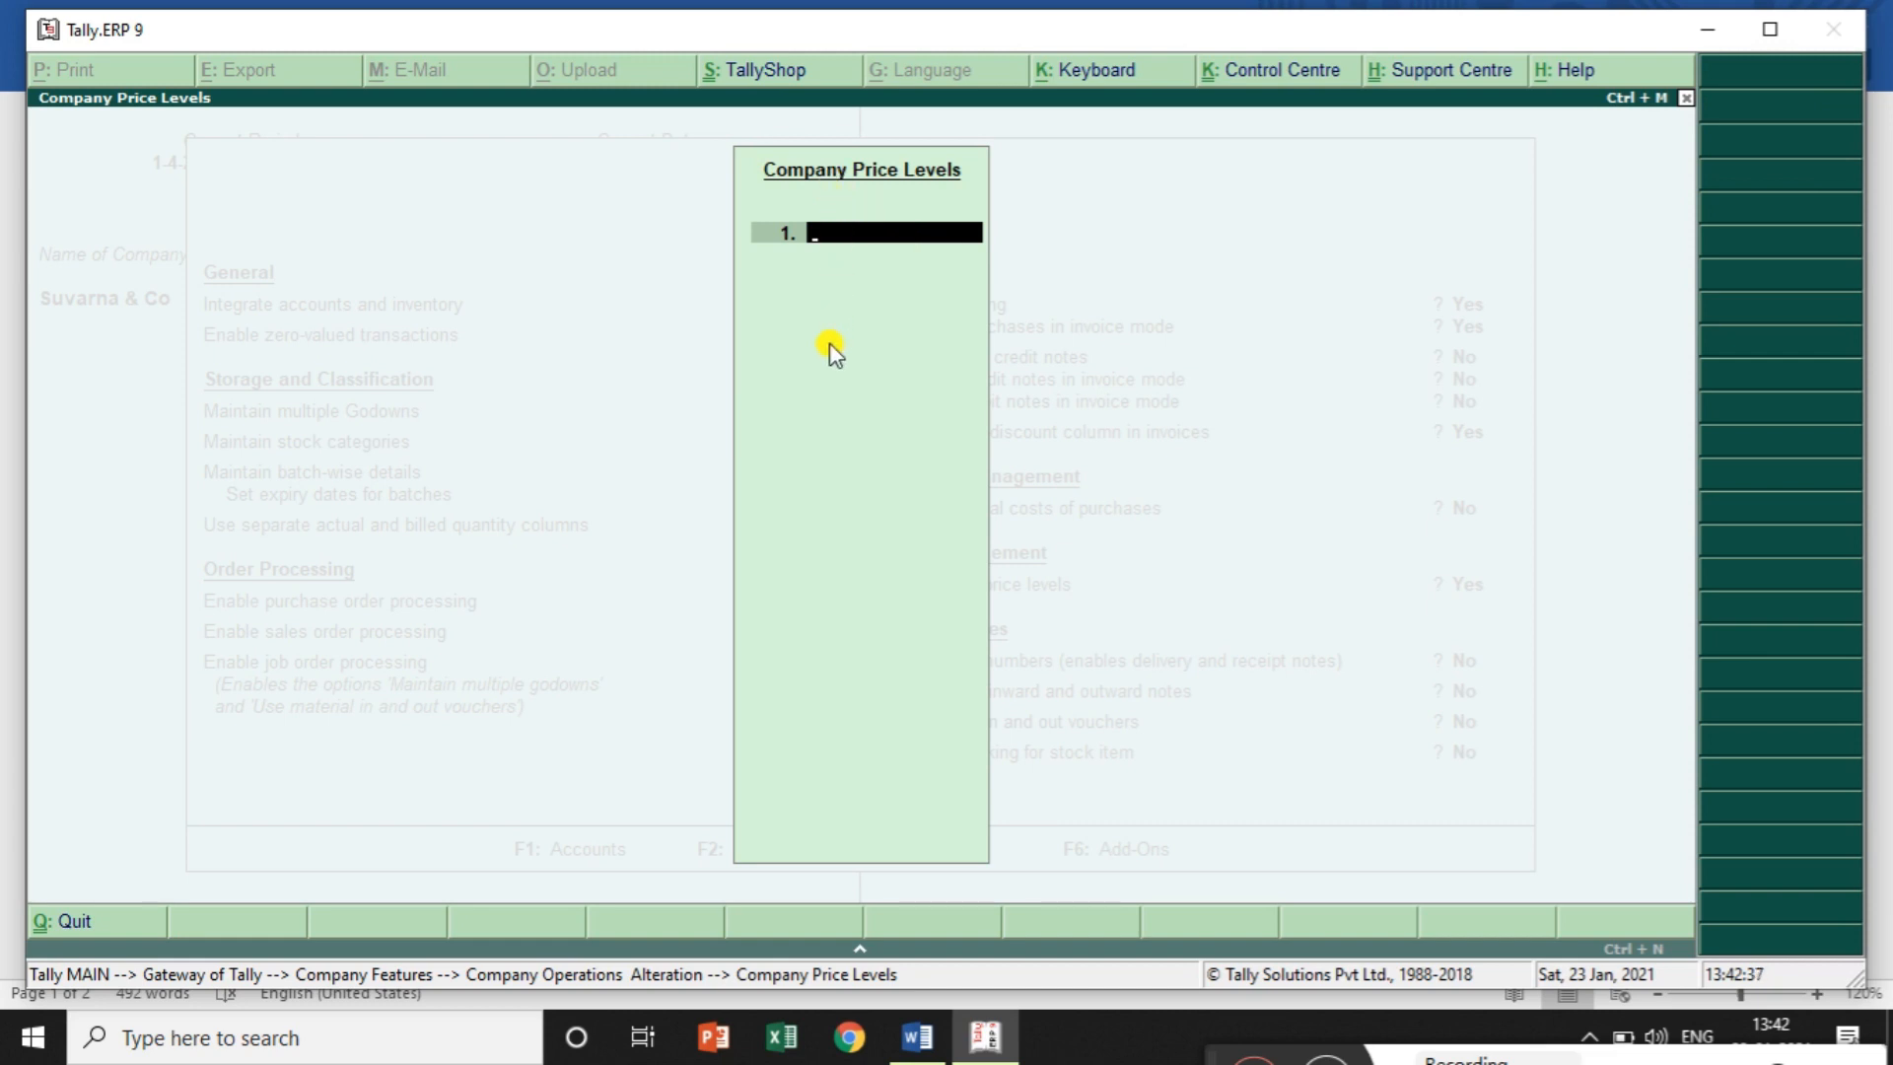
Enter Wholesaler and Retailer as the first two company price levels, checking the names against the Word document
type("Who")
key("alt+Tab")
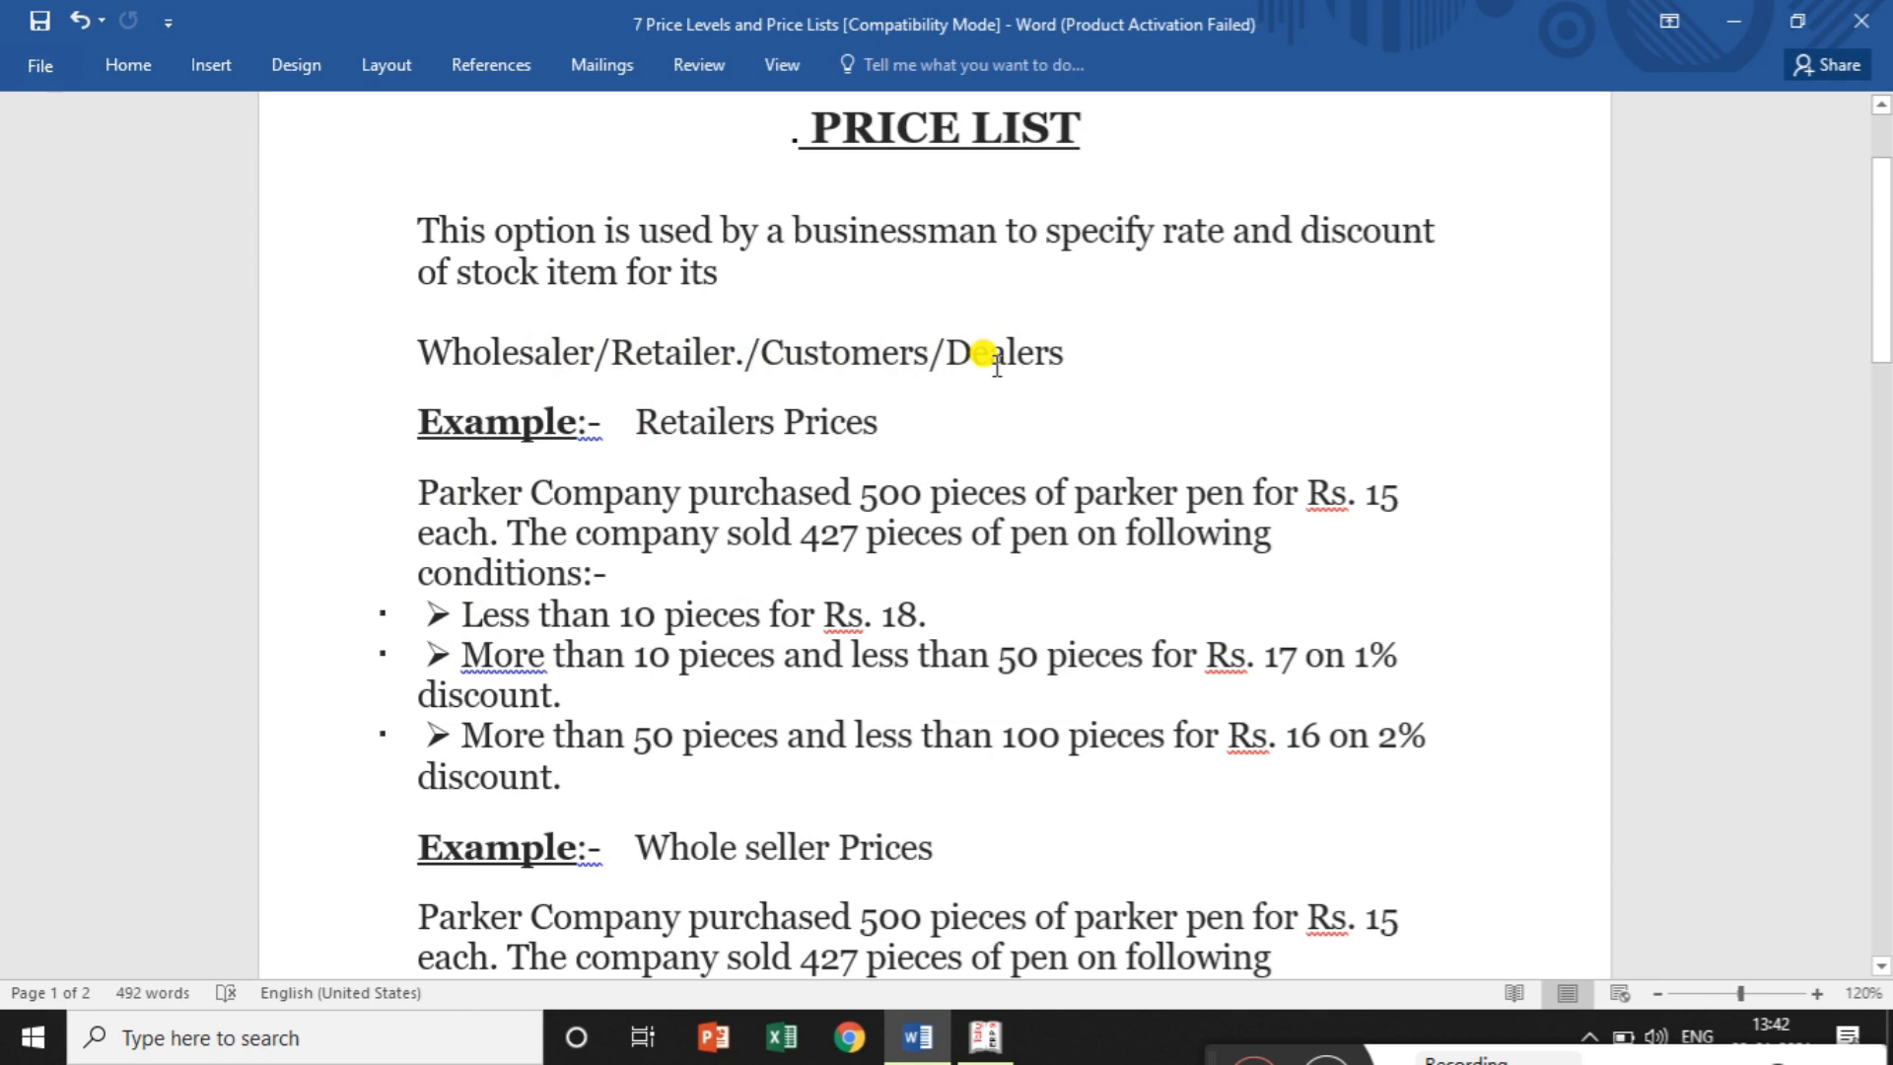
key("alt+Tab")
type("esaler")
key("Return")
type("Retailer")
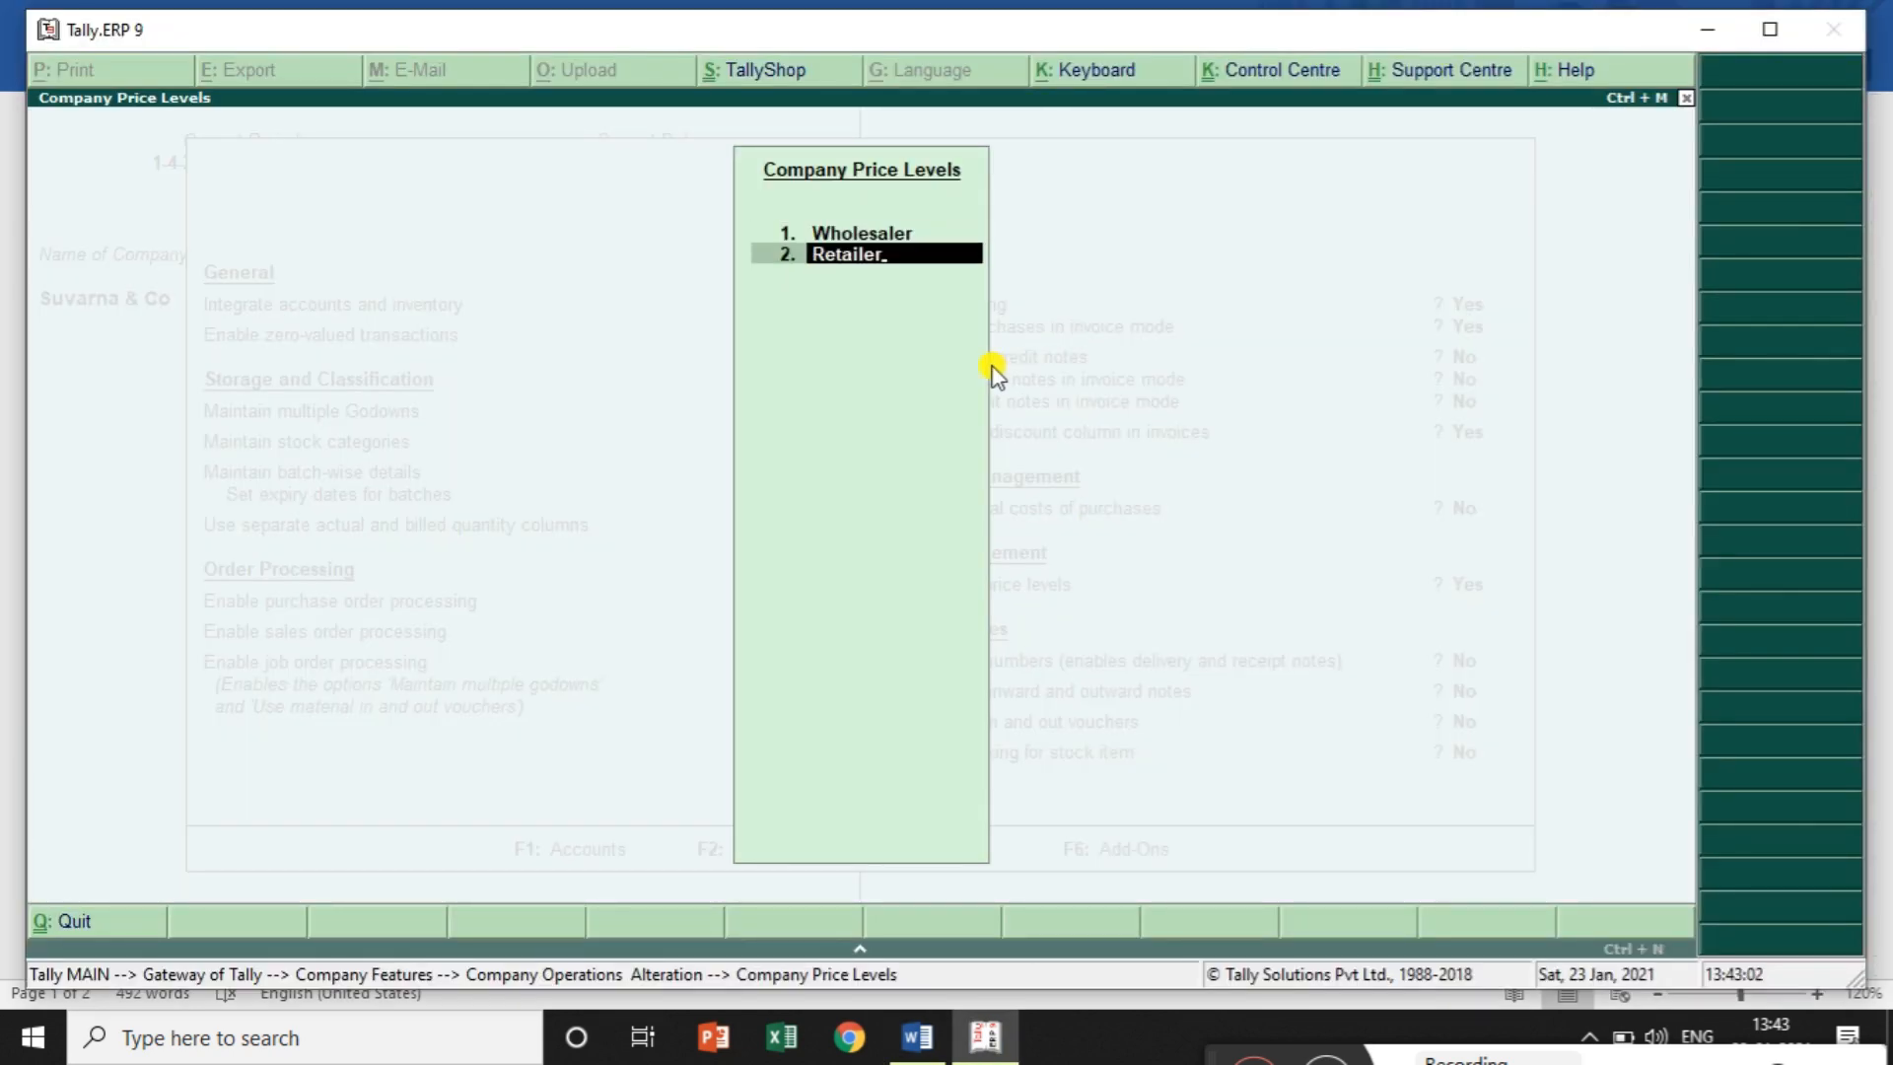
Add Customers and Dealers as the third and fourth company price levels and finish the list
key("Return")
type("Cu")
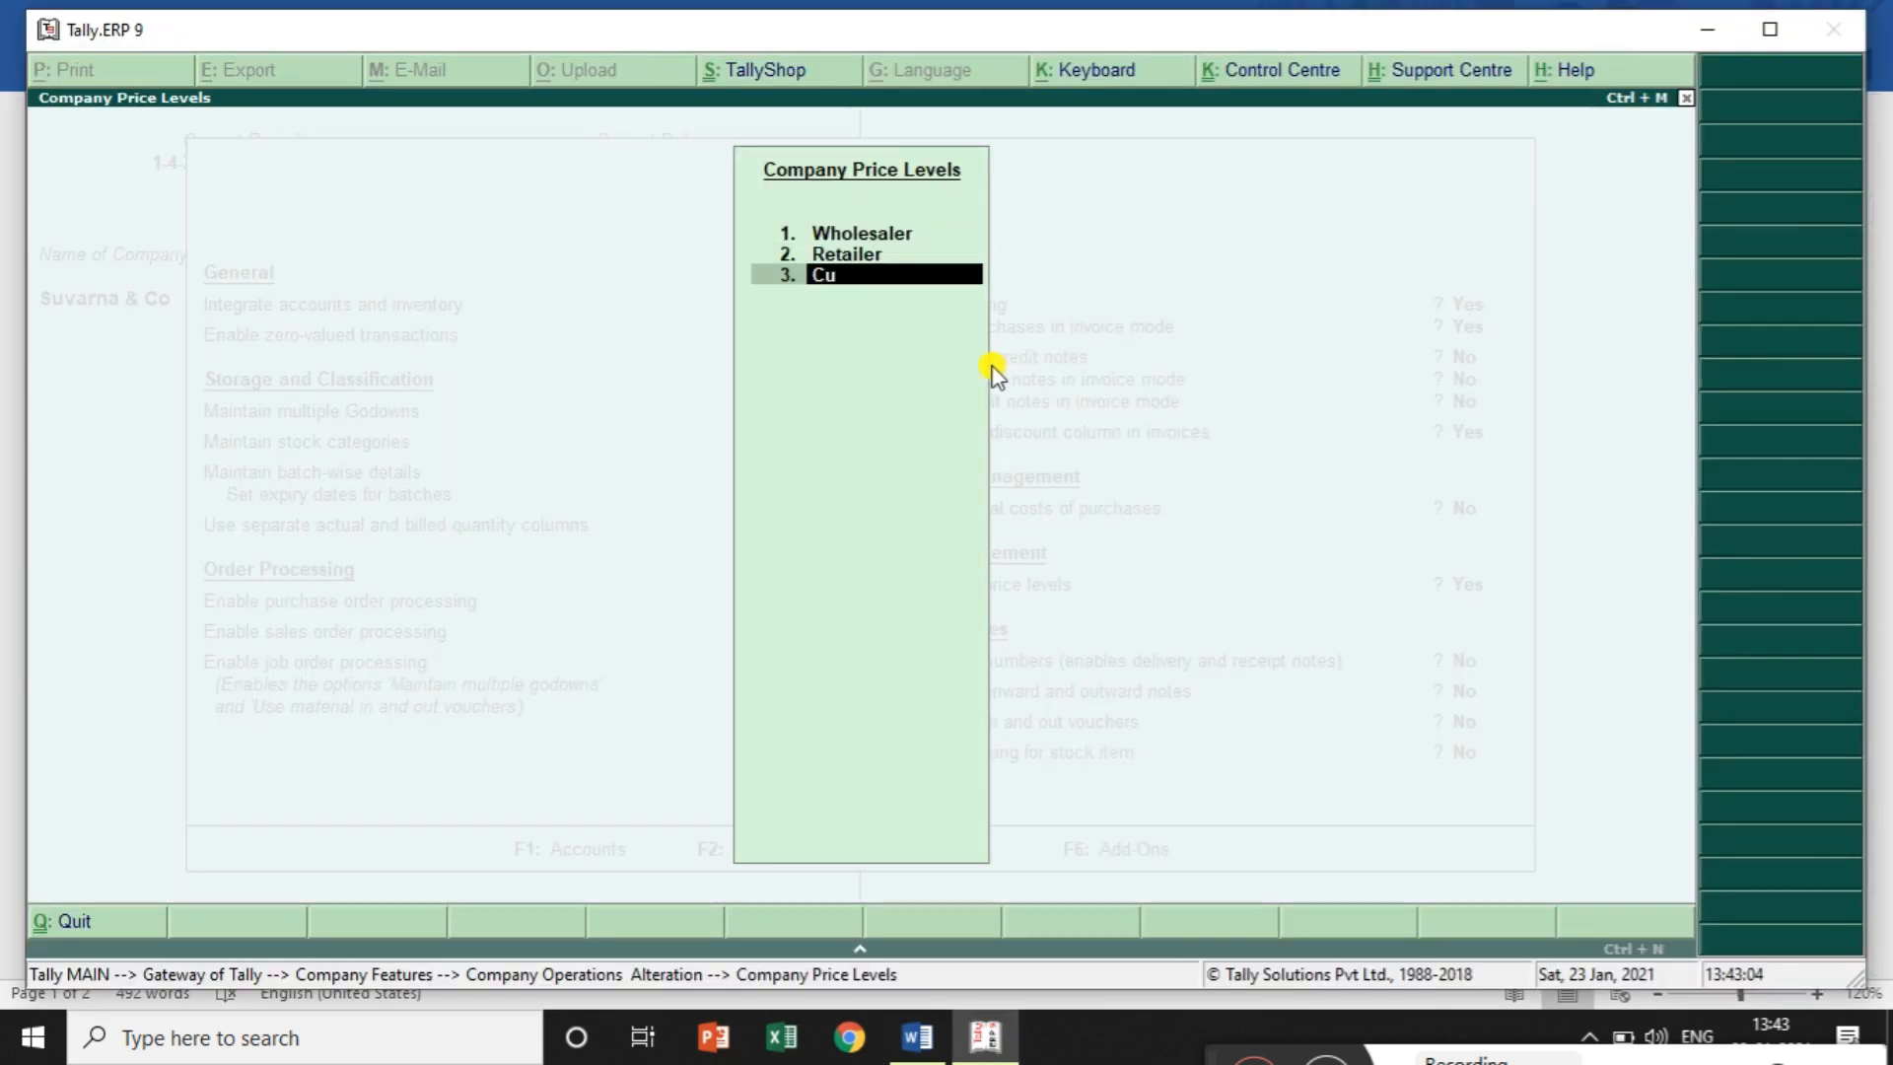
type("stomers")
key("Return")
type("Dealers")
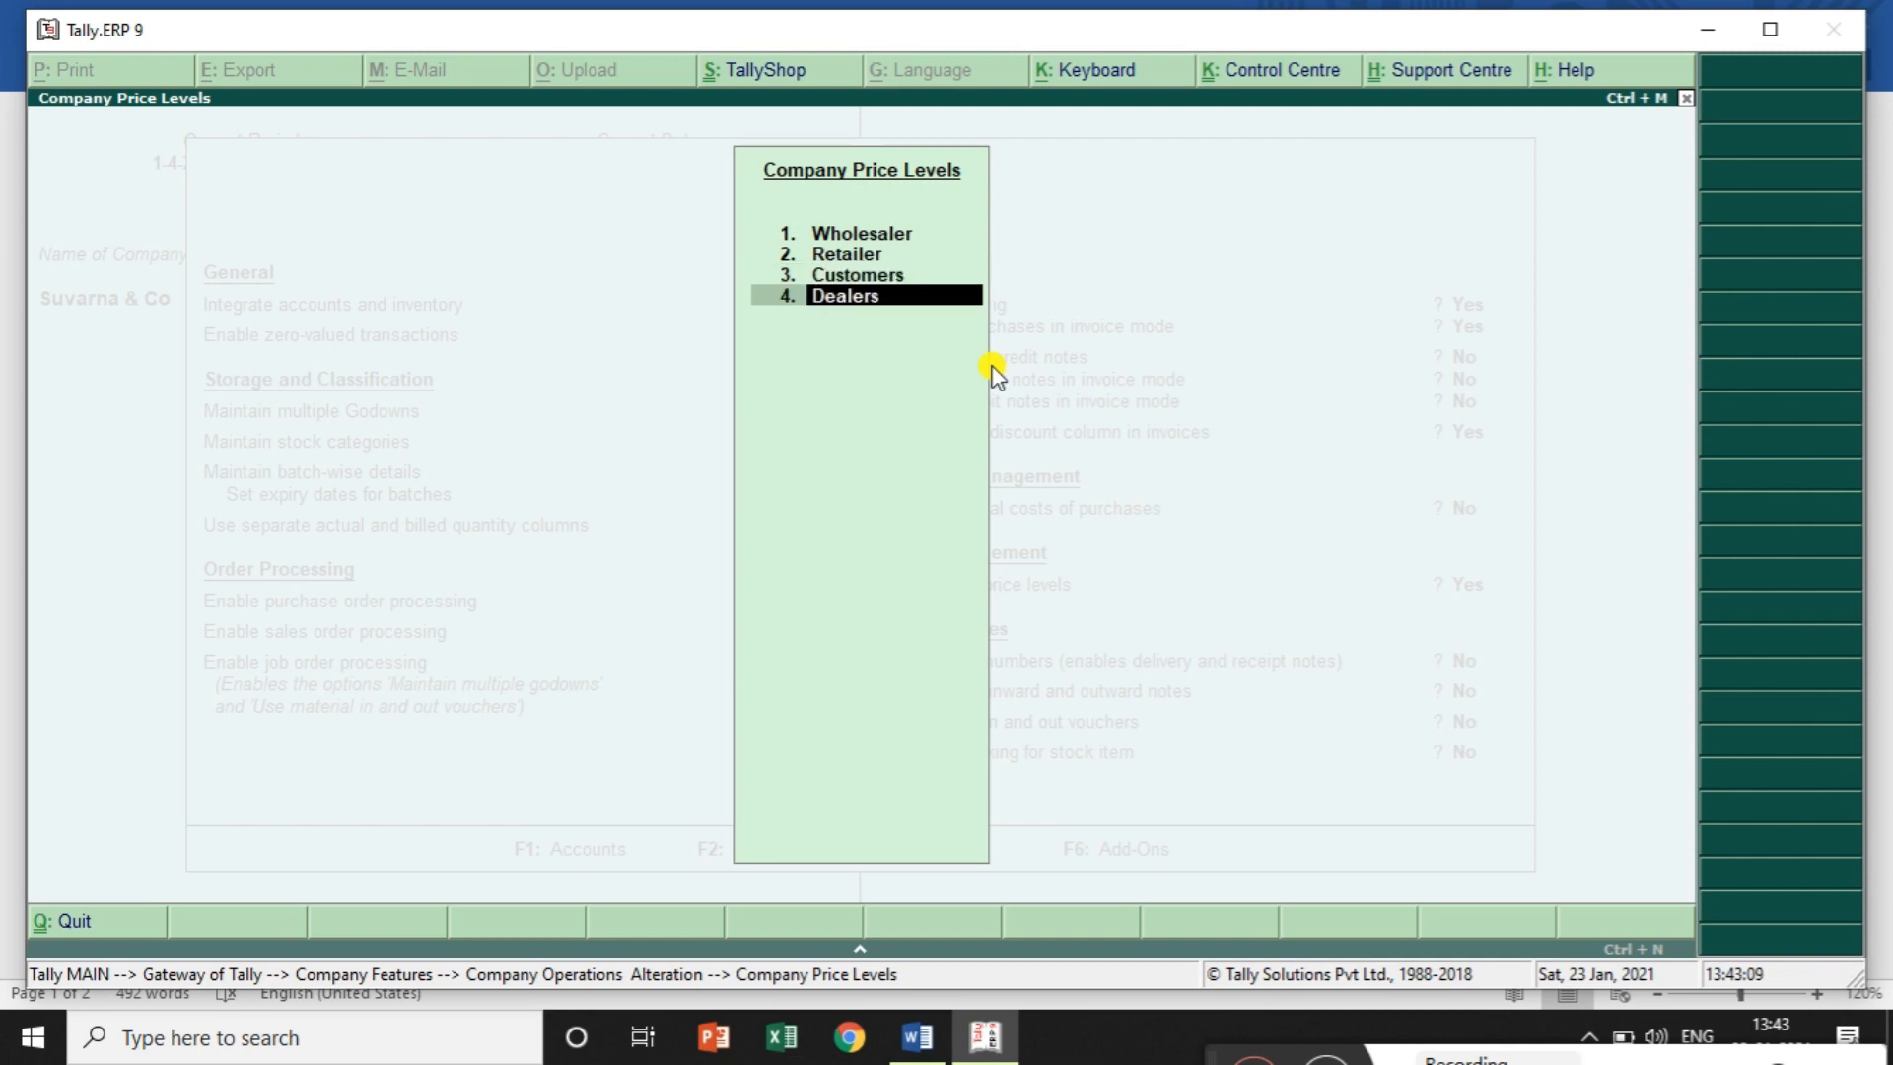
key("Return")
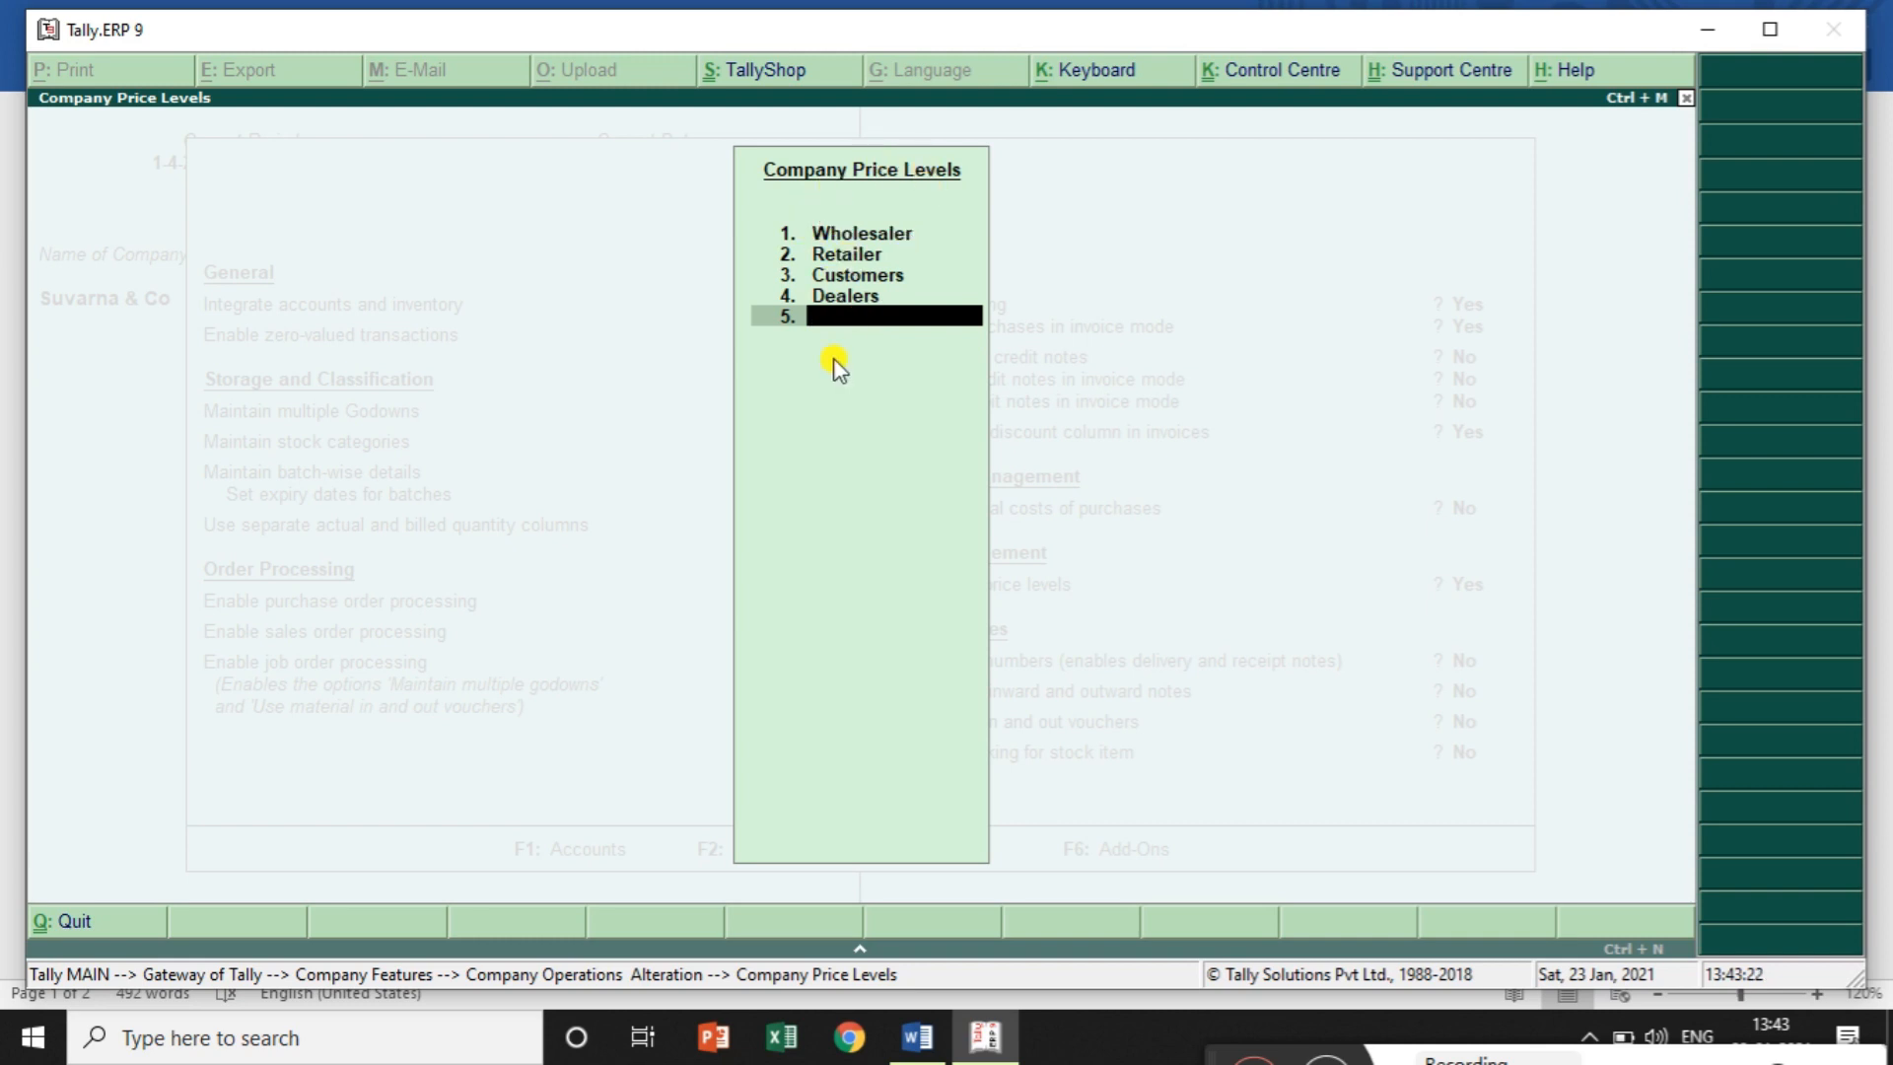
key("Return")
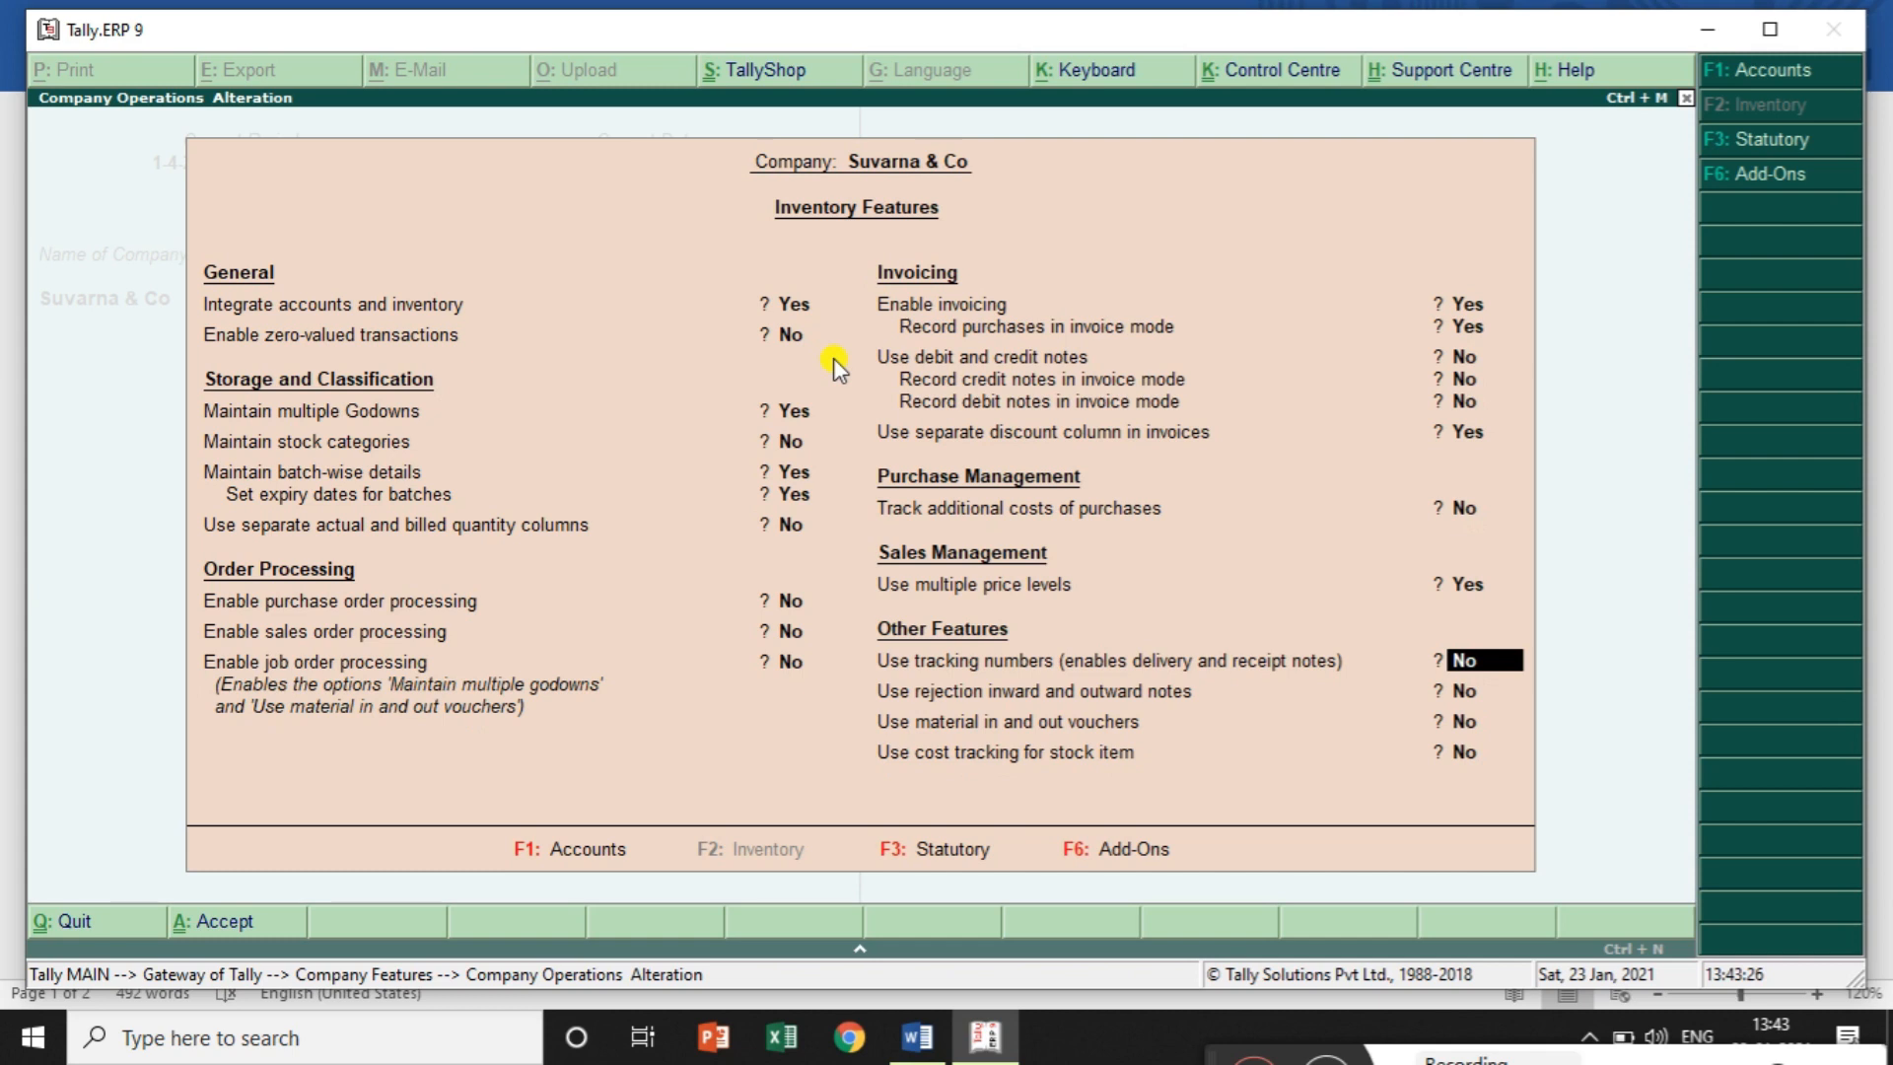
Keep the remaining inventory features unchanged, accept the settings and return to the Gateway of Tally
key("Return")
key("Return")
key("Return")
key("Return")
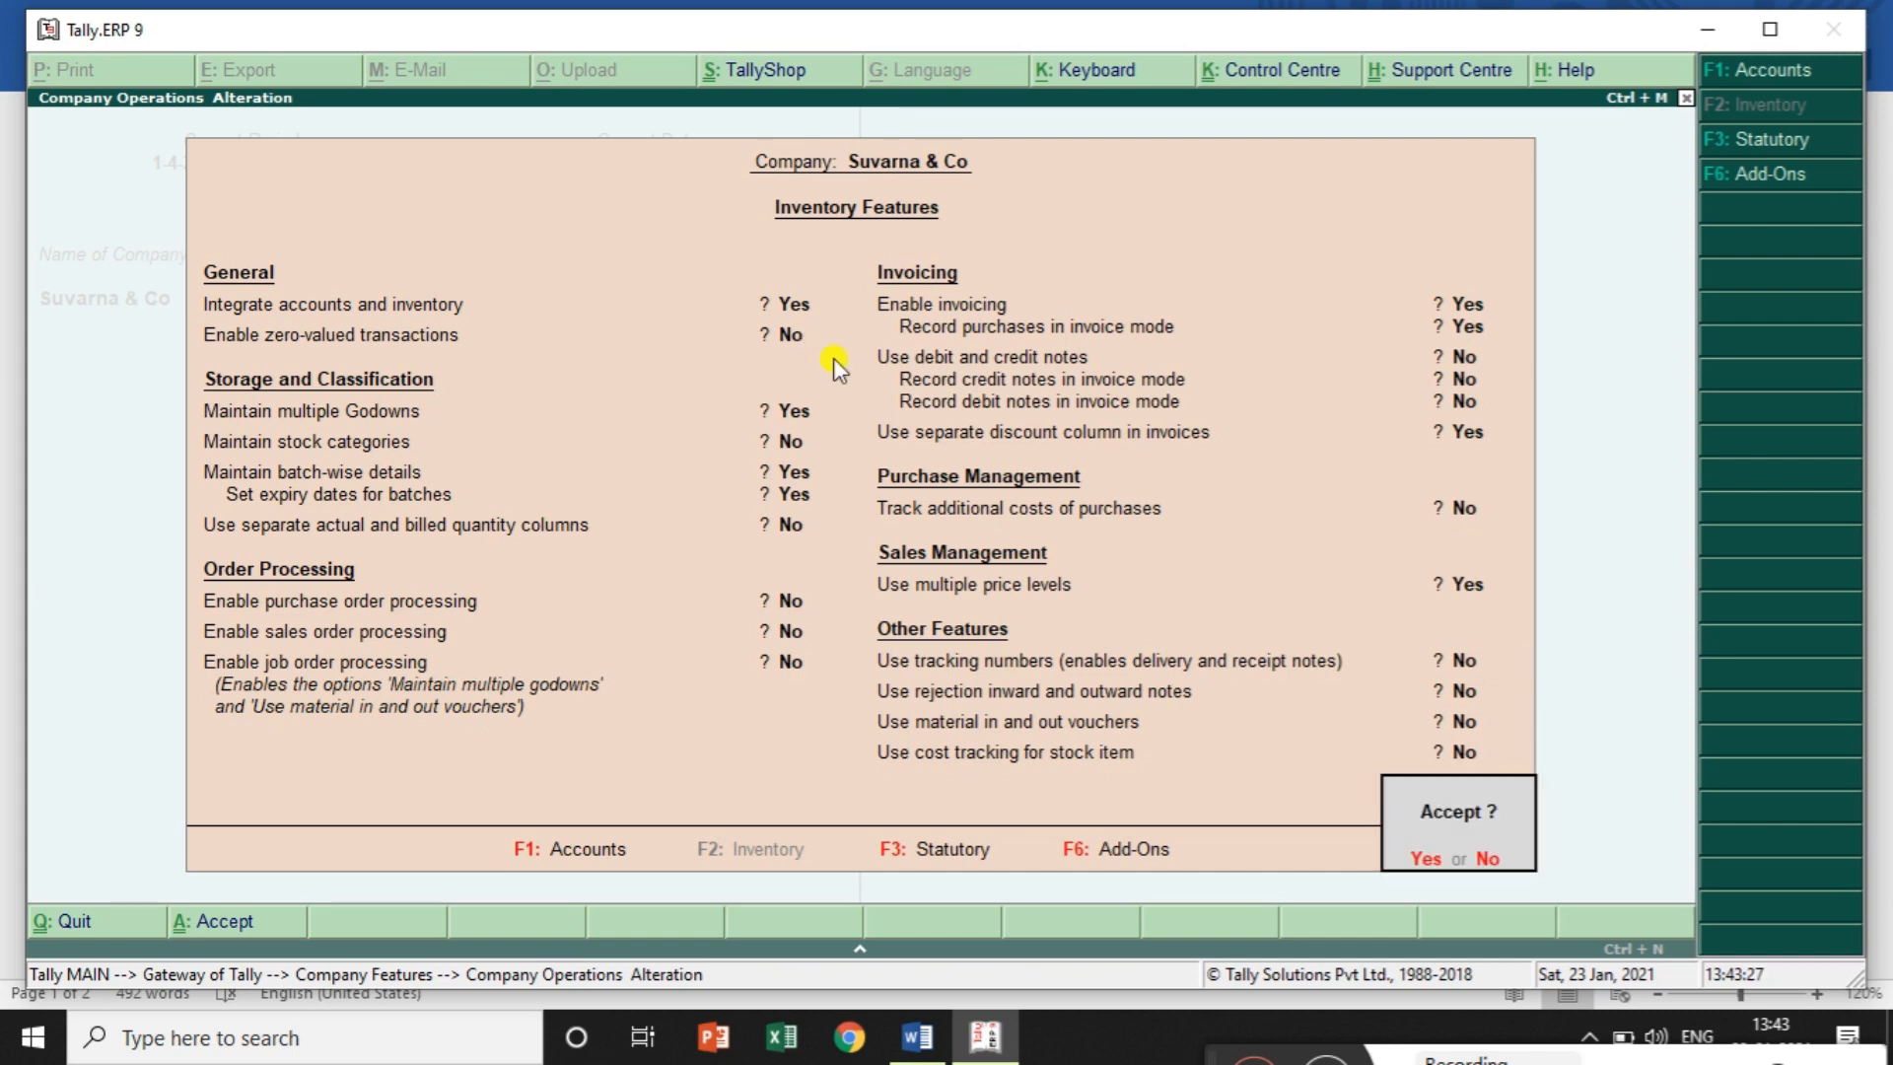
key("Return")
key("Escape")
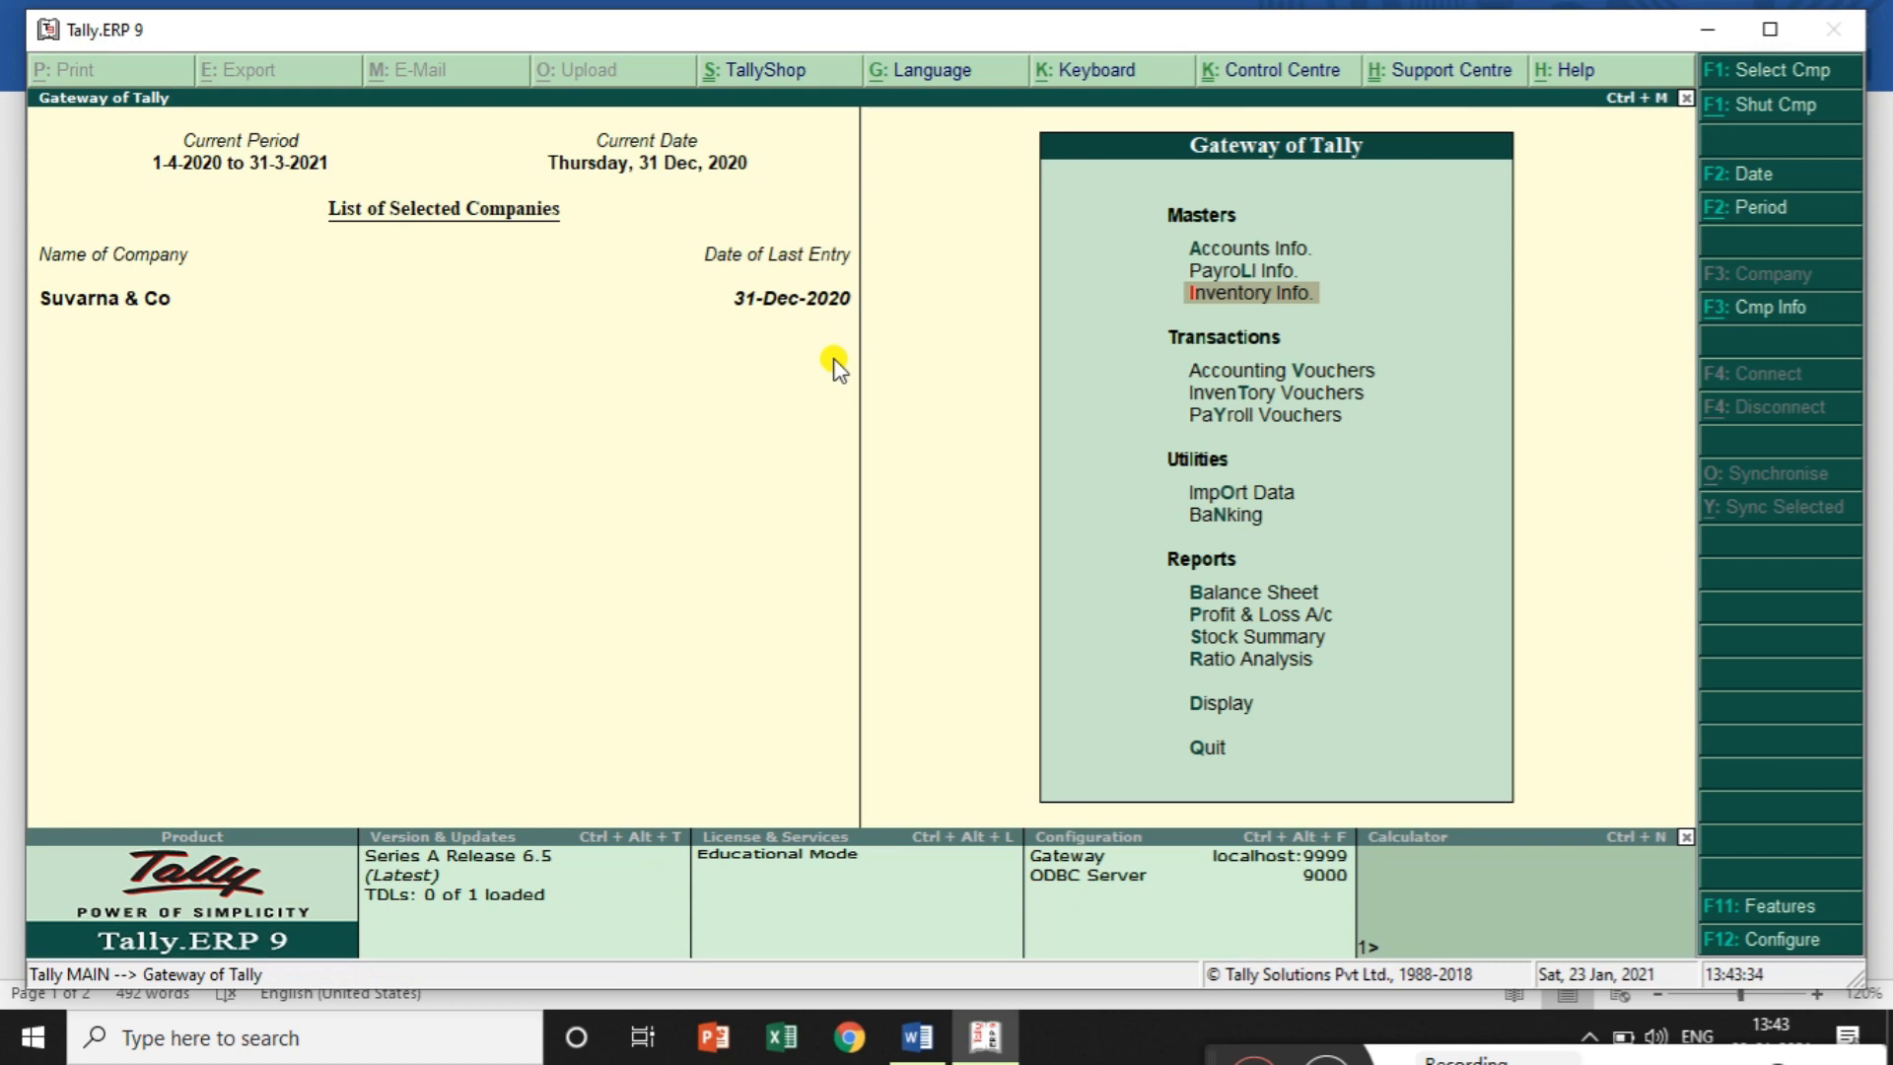
Start a new single stock group in Inventory Info and name it Parker, without an alias
left_click(1223, 294)
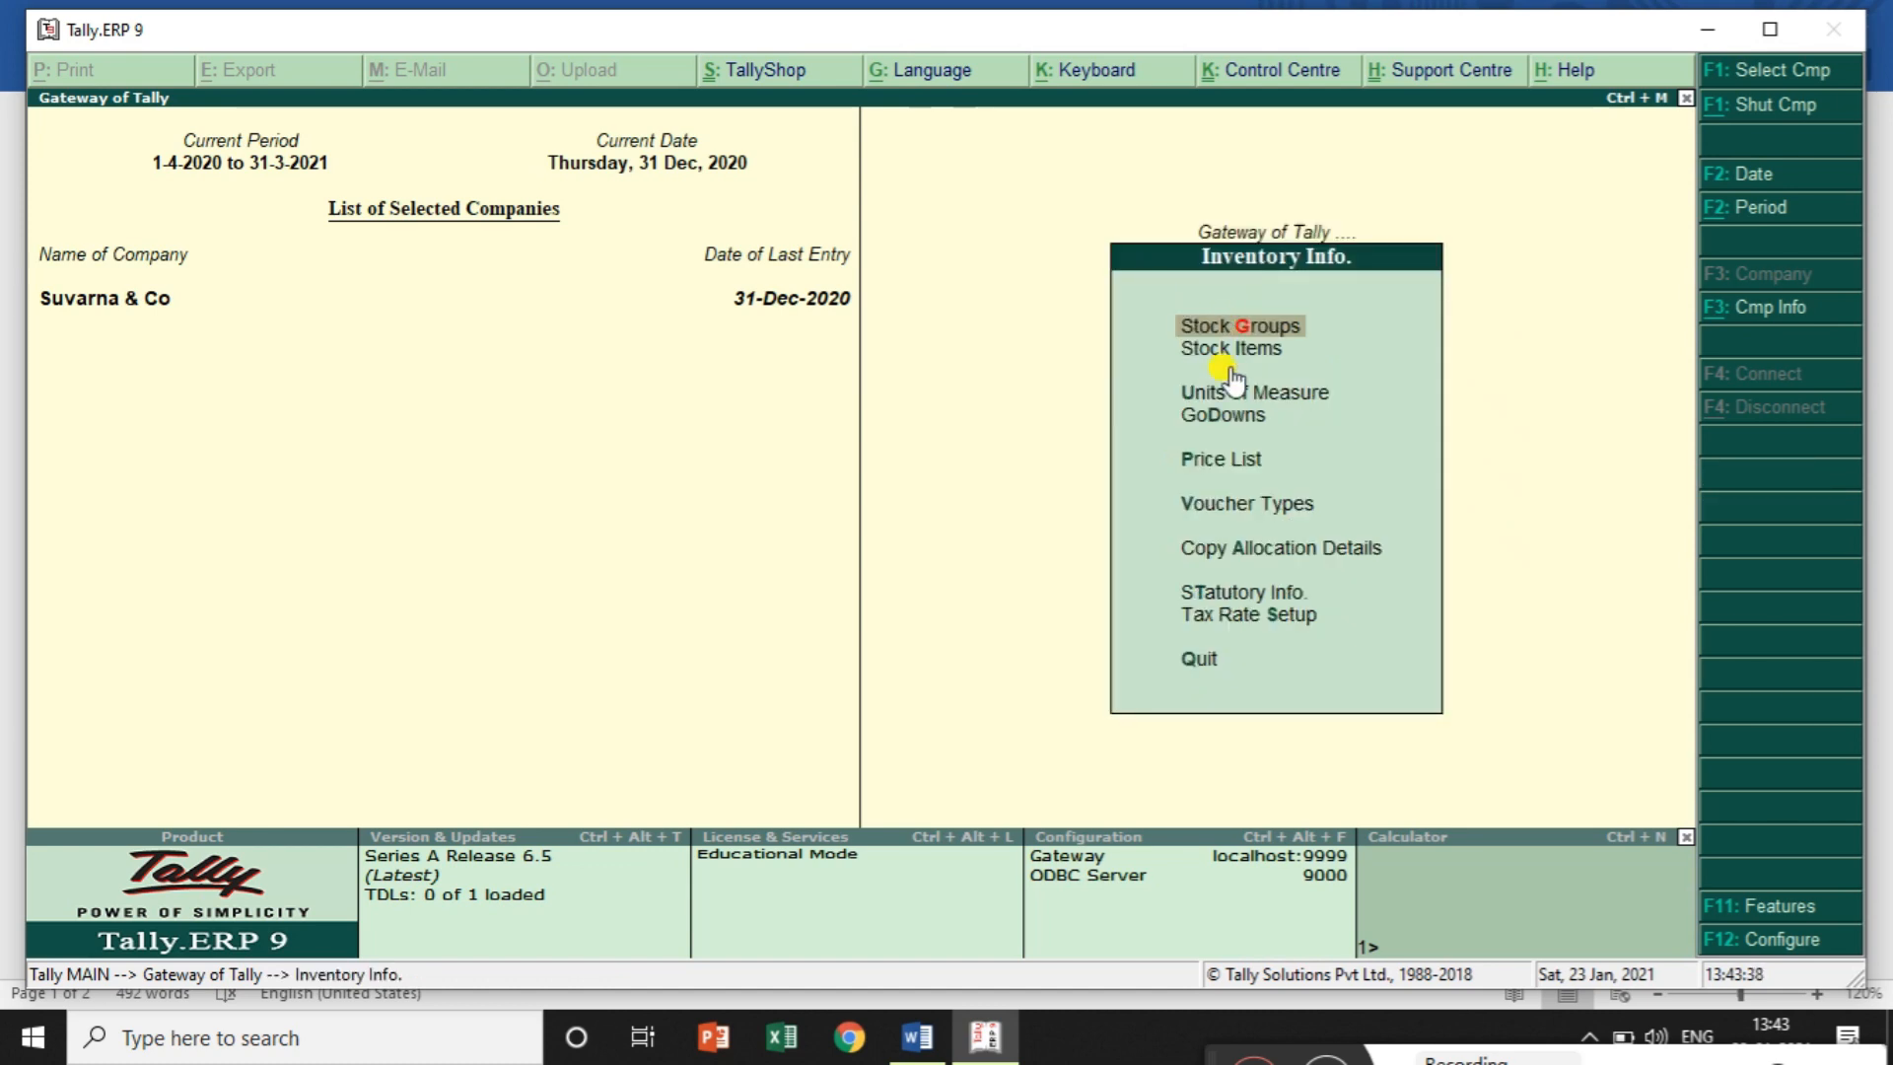
left_click(1275, 335)
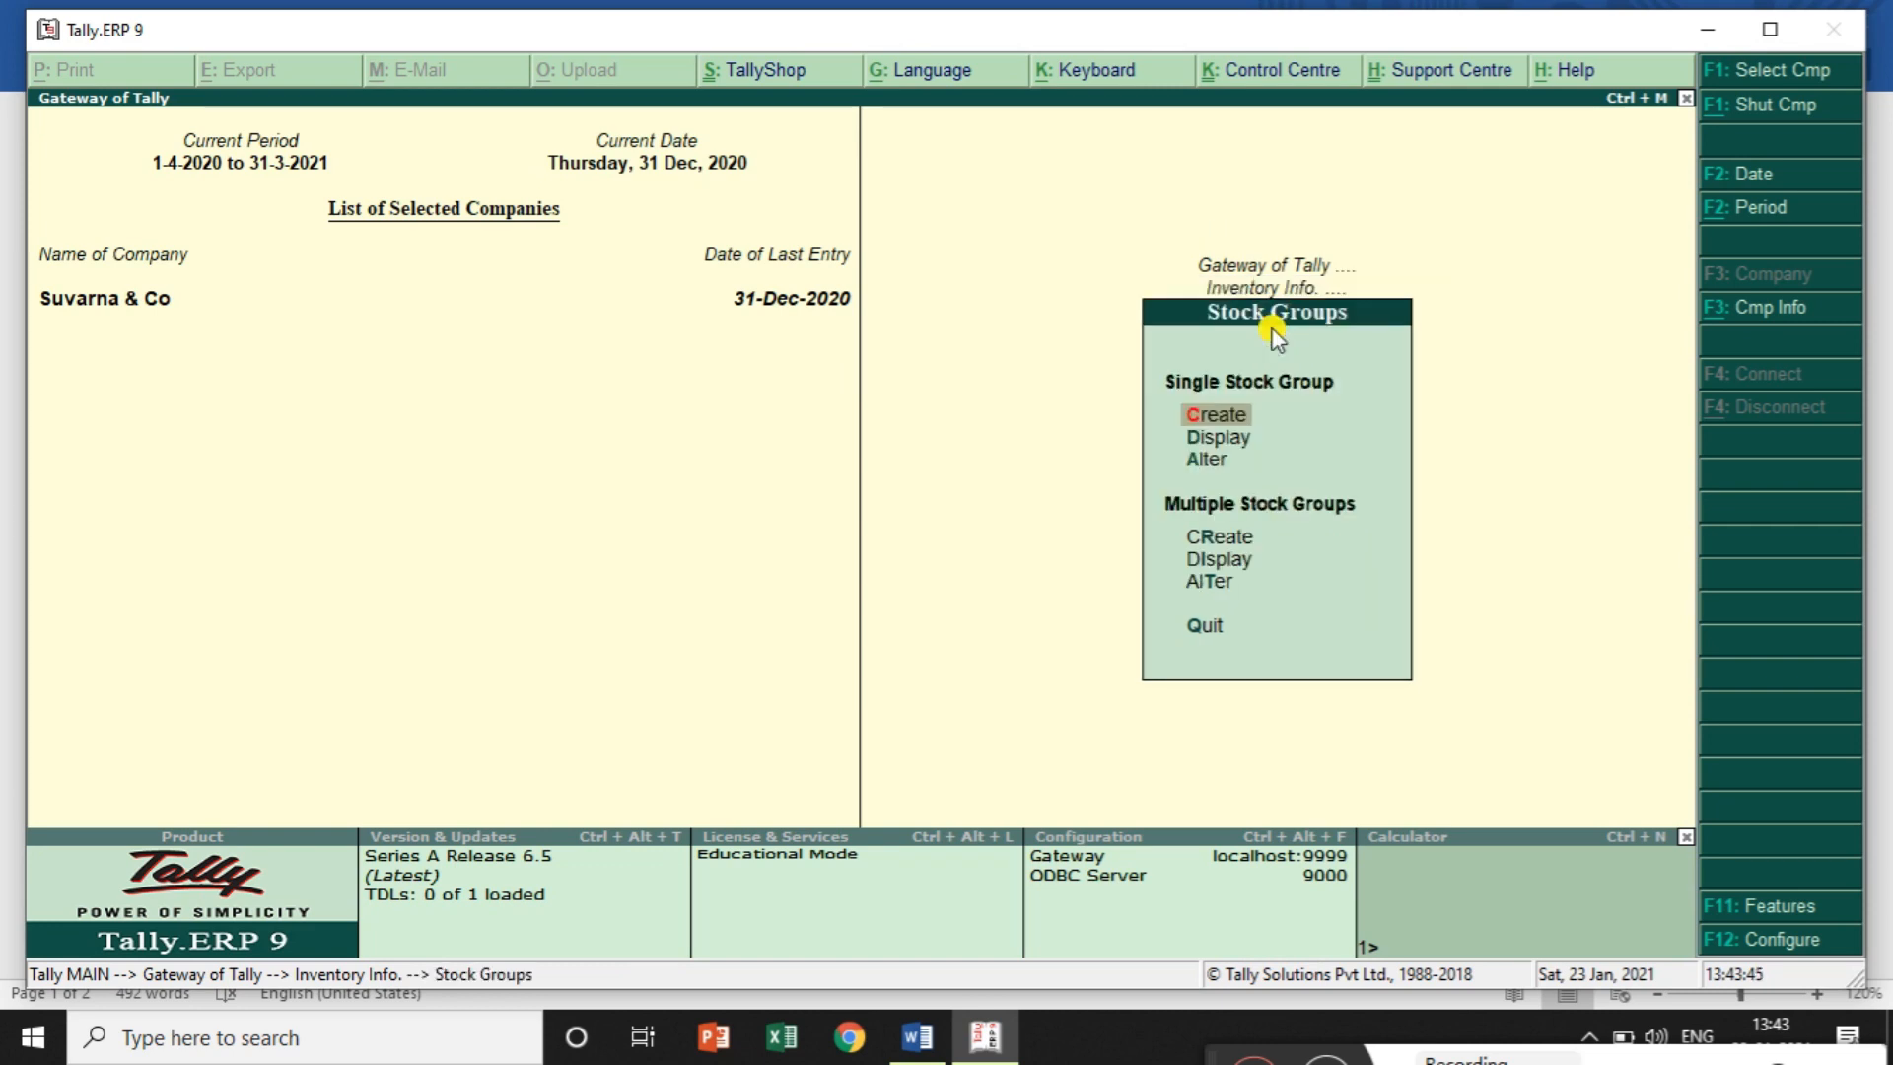
left_click(1223, 414)
type("P")
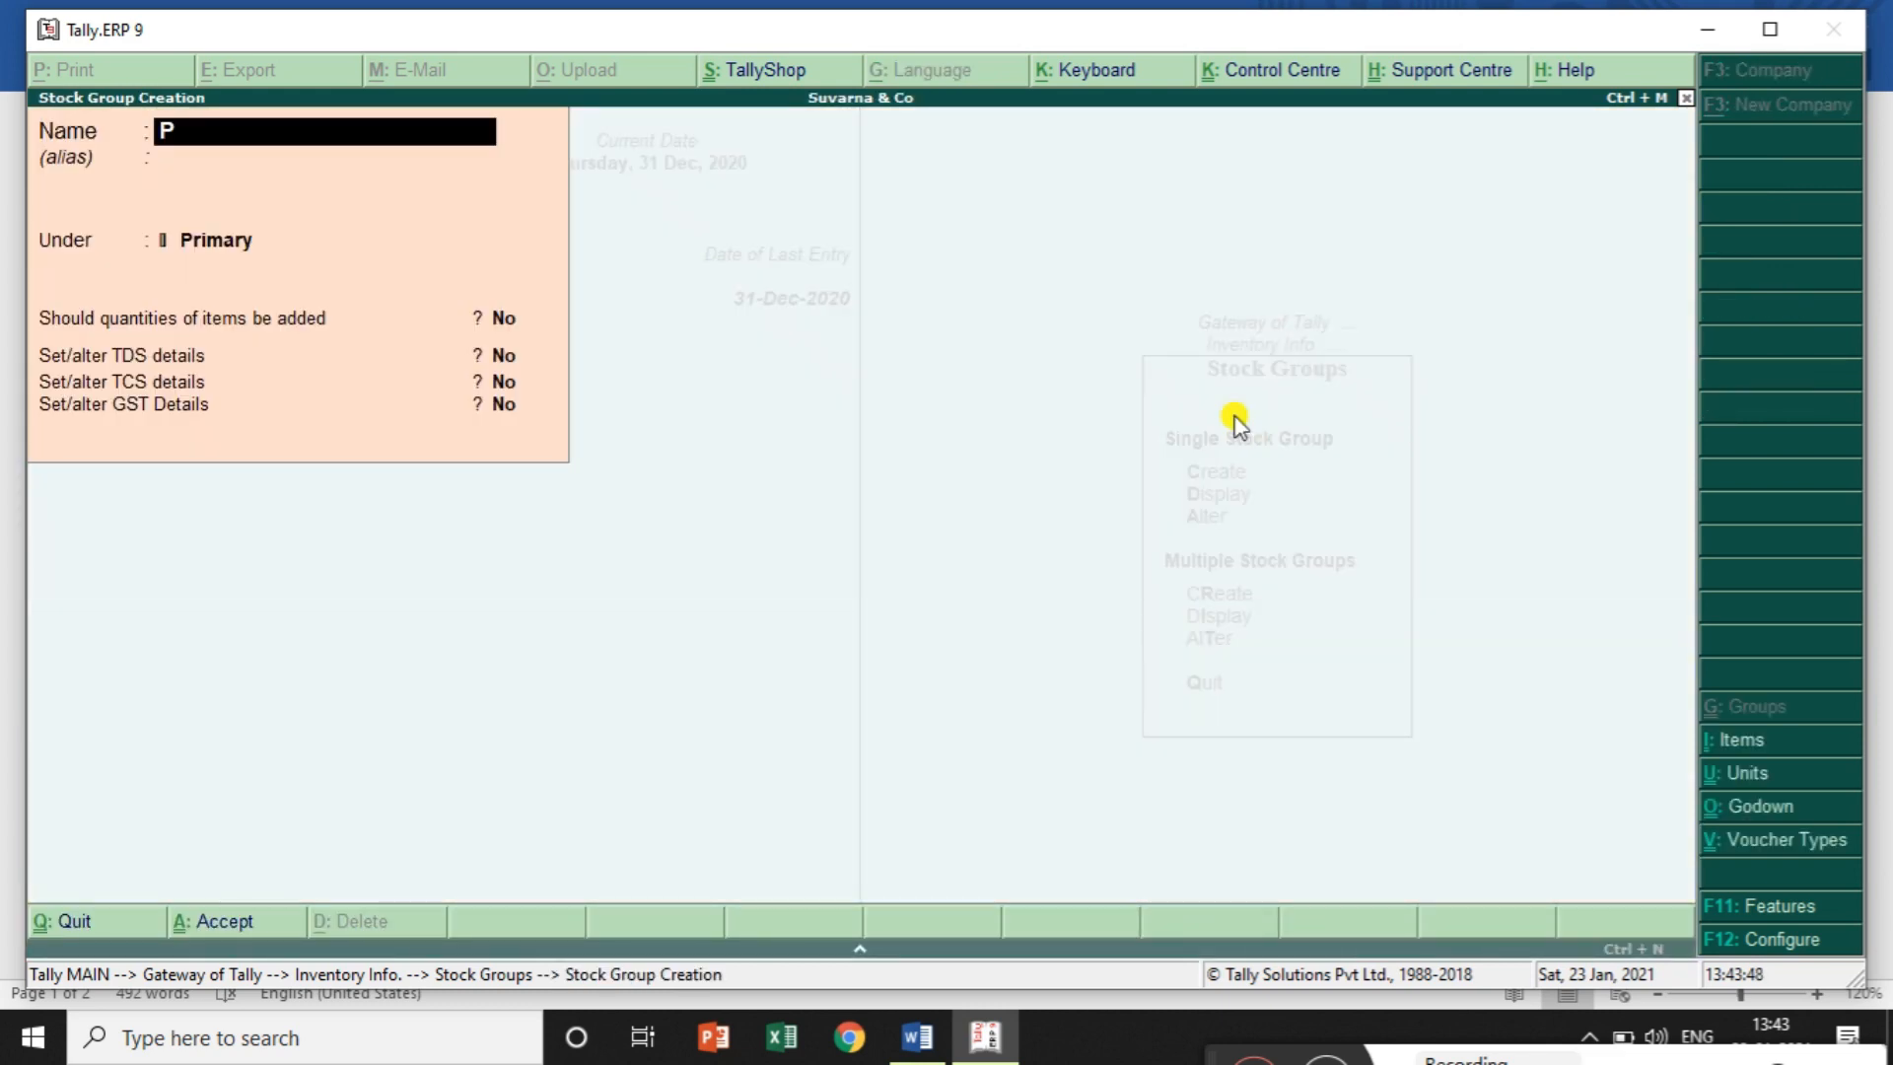
type("arker")
key("Return")
key("Return")
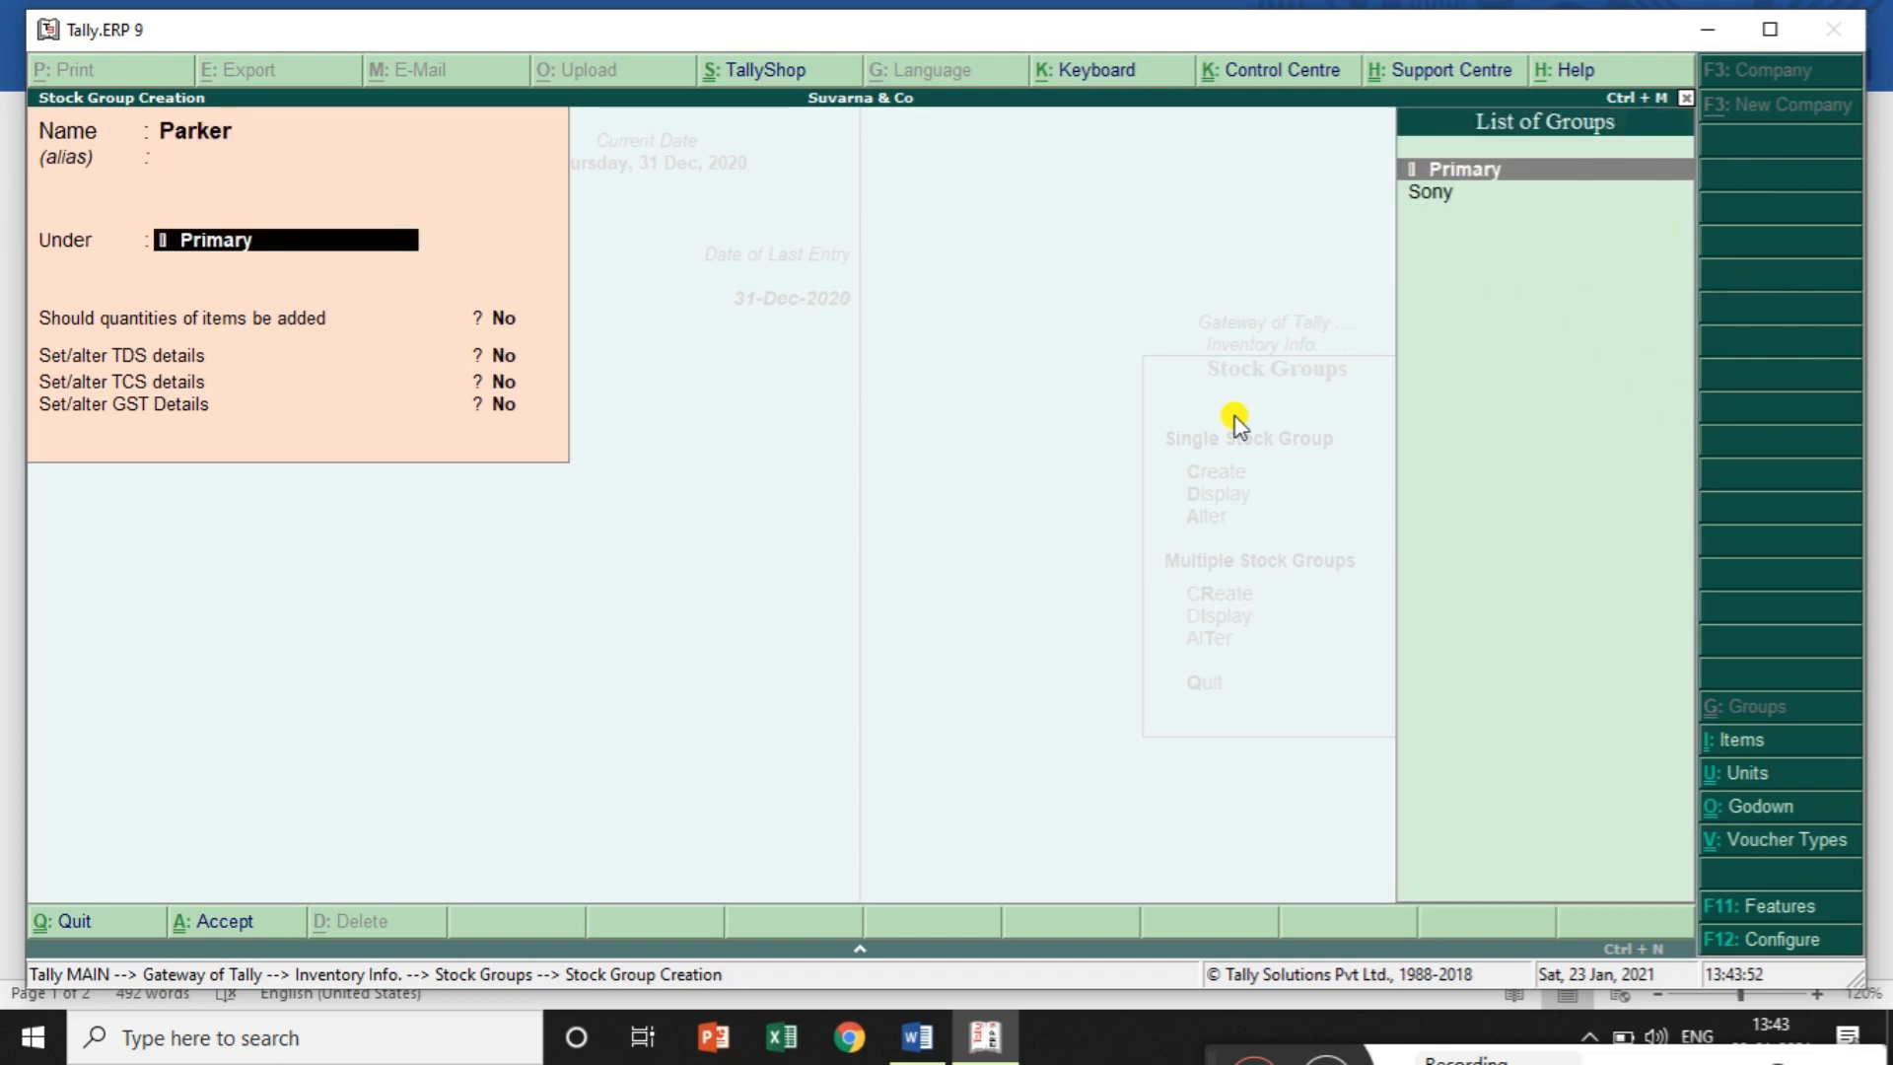
Place the Parker group under Primary, set its item quantities to be added, save it and return to Inventory Info
key("Return")
type("yes")
key("Return")
key("Return")
key("Return")
key("Return")
key("Return")
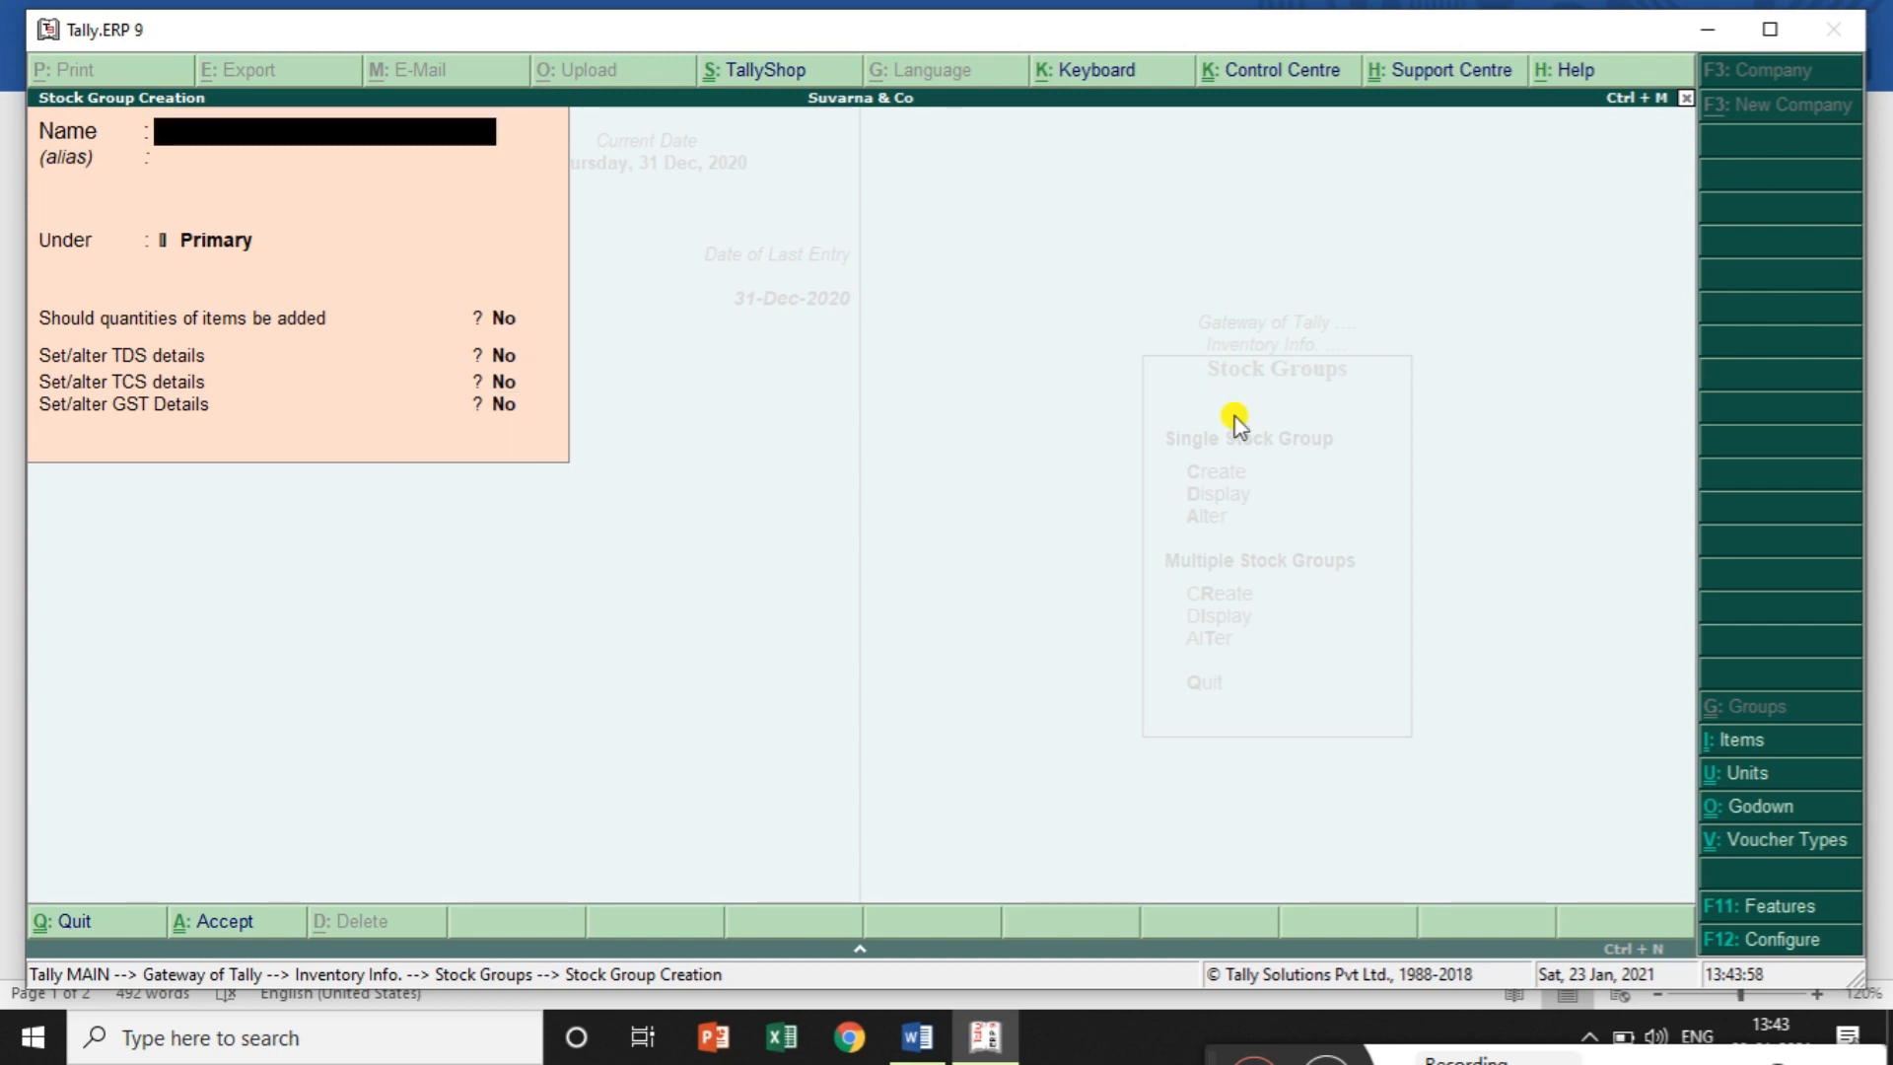
key("Escape")
key("Return")
key("Escape")
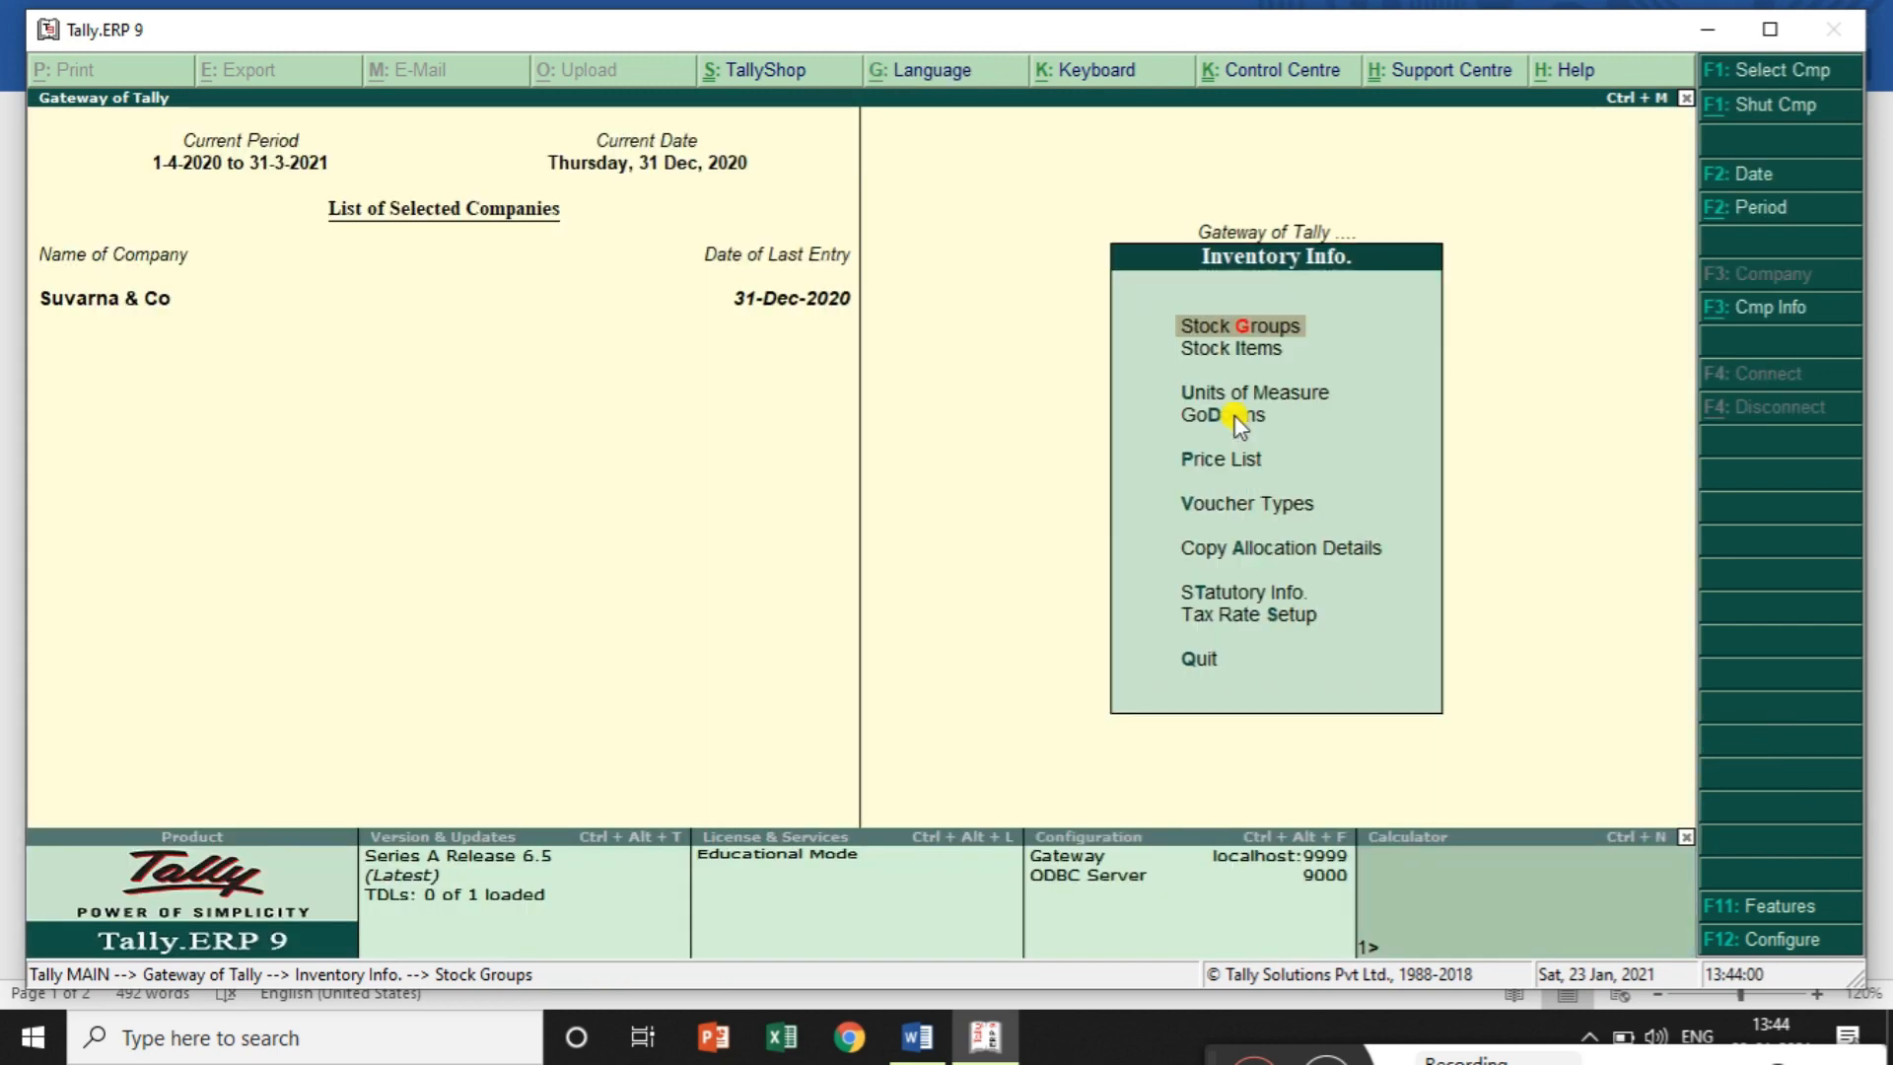
Start a new single stock item named Pen, leaving its alias and description empty
key("Down")
key("Return")
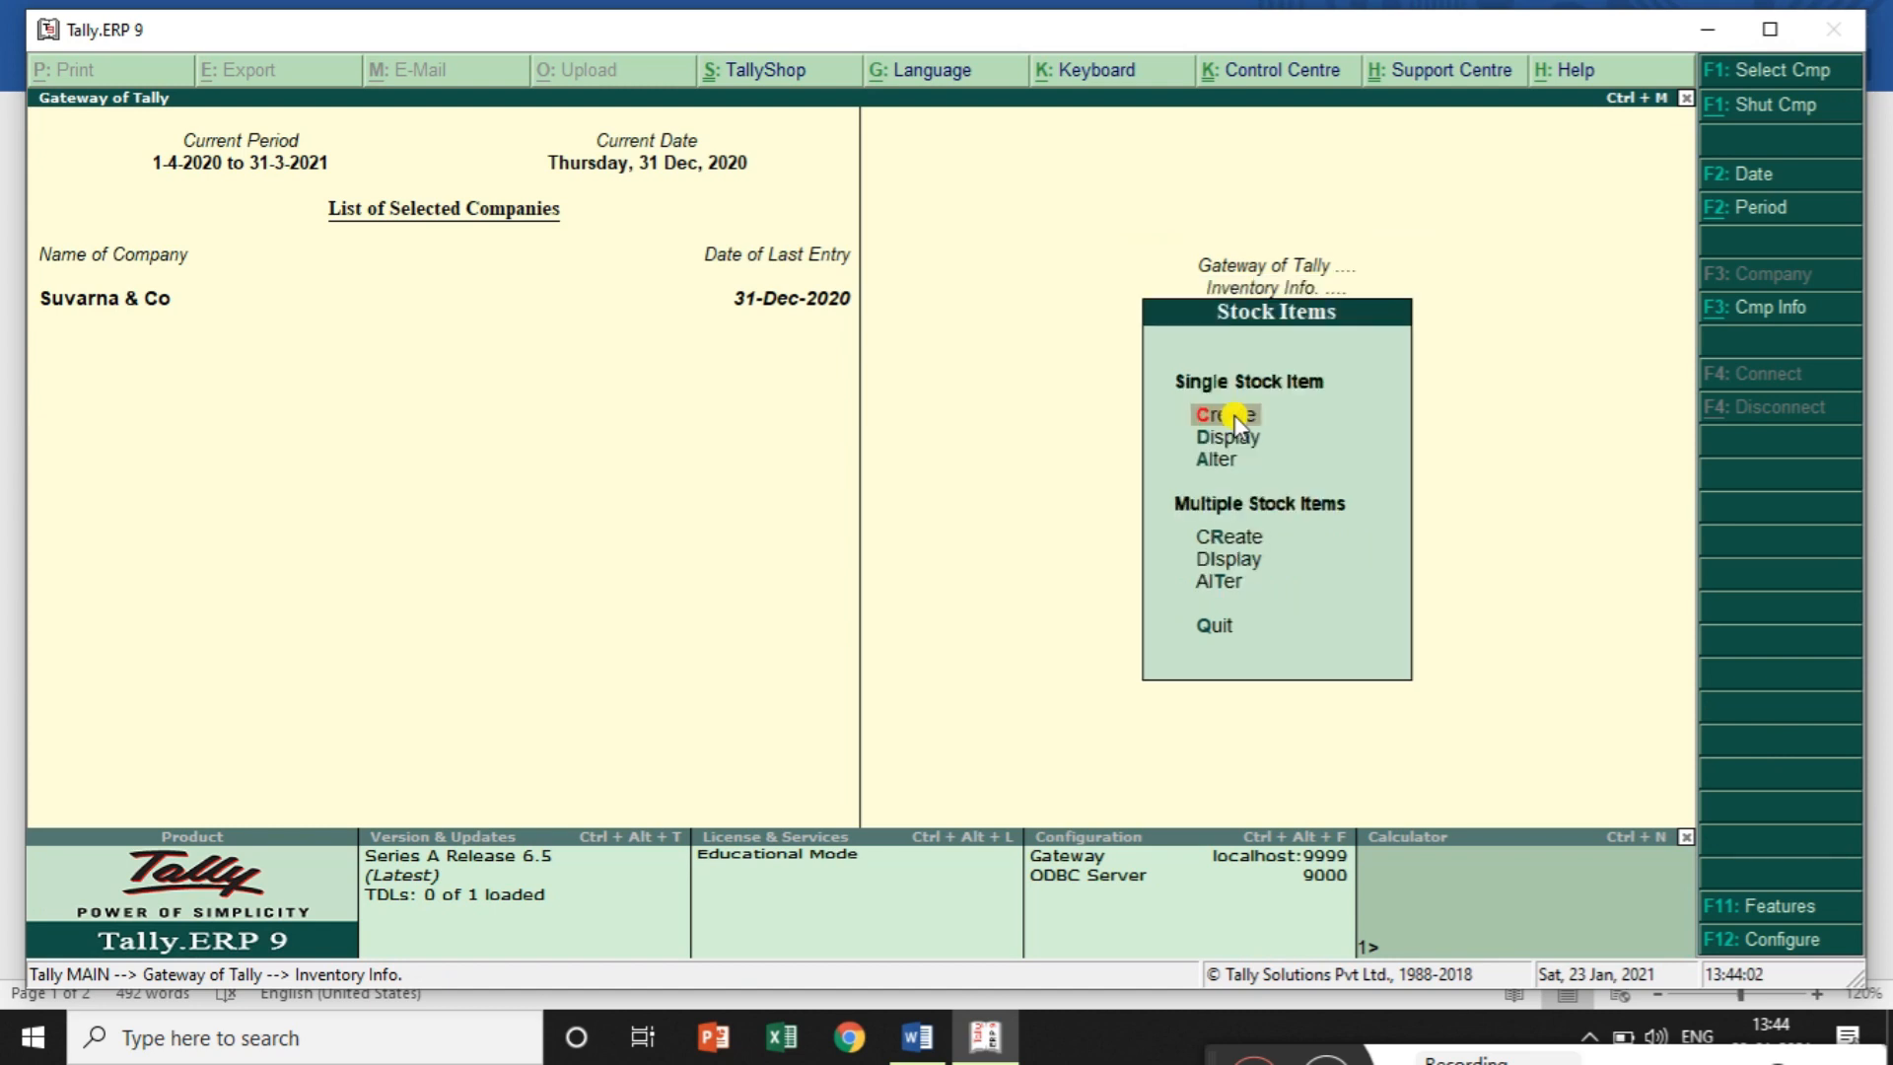
key("Return")
type("Pen")
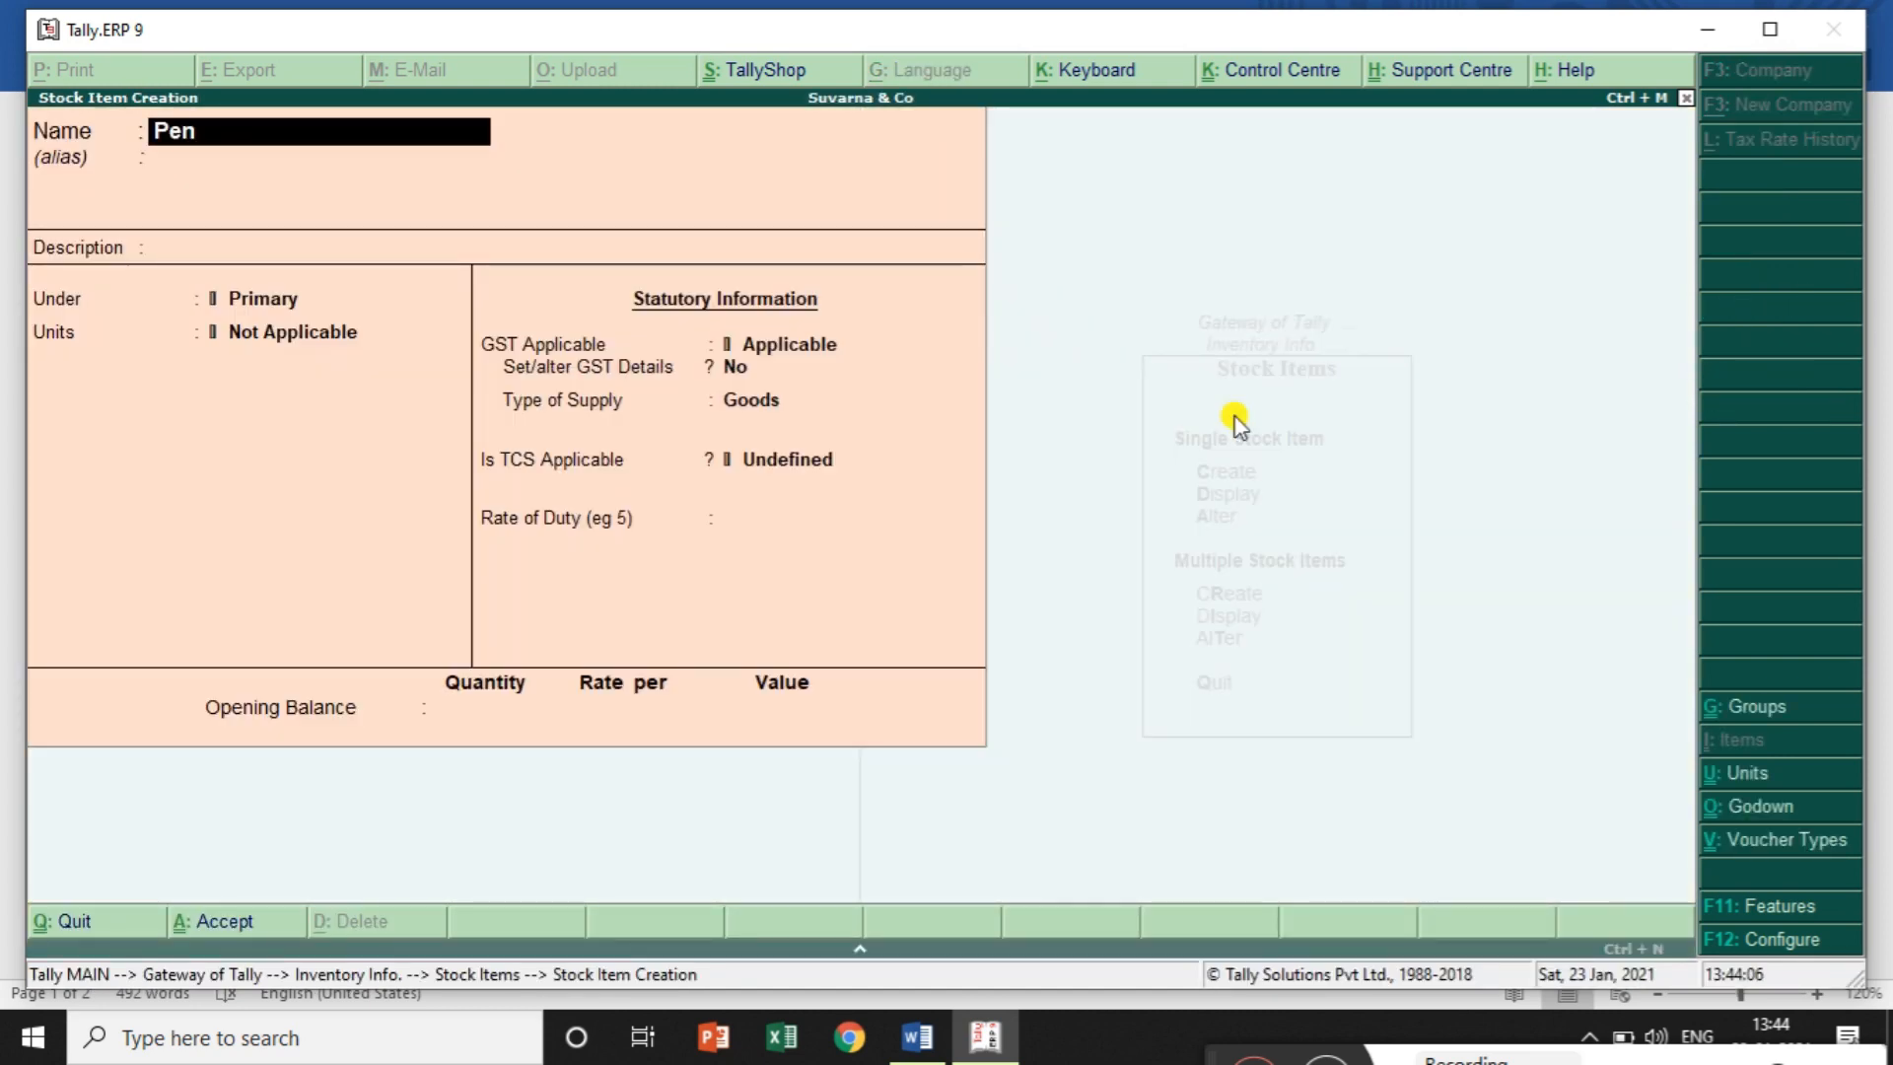
key("Return")
key("Return")
key("Return")
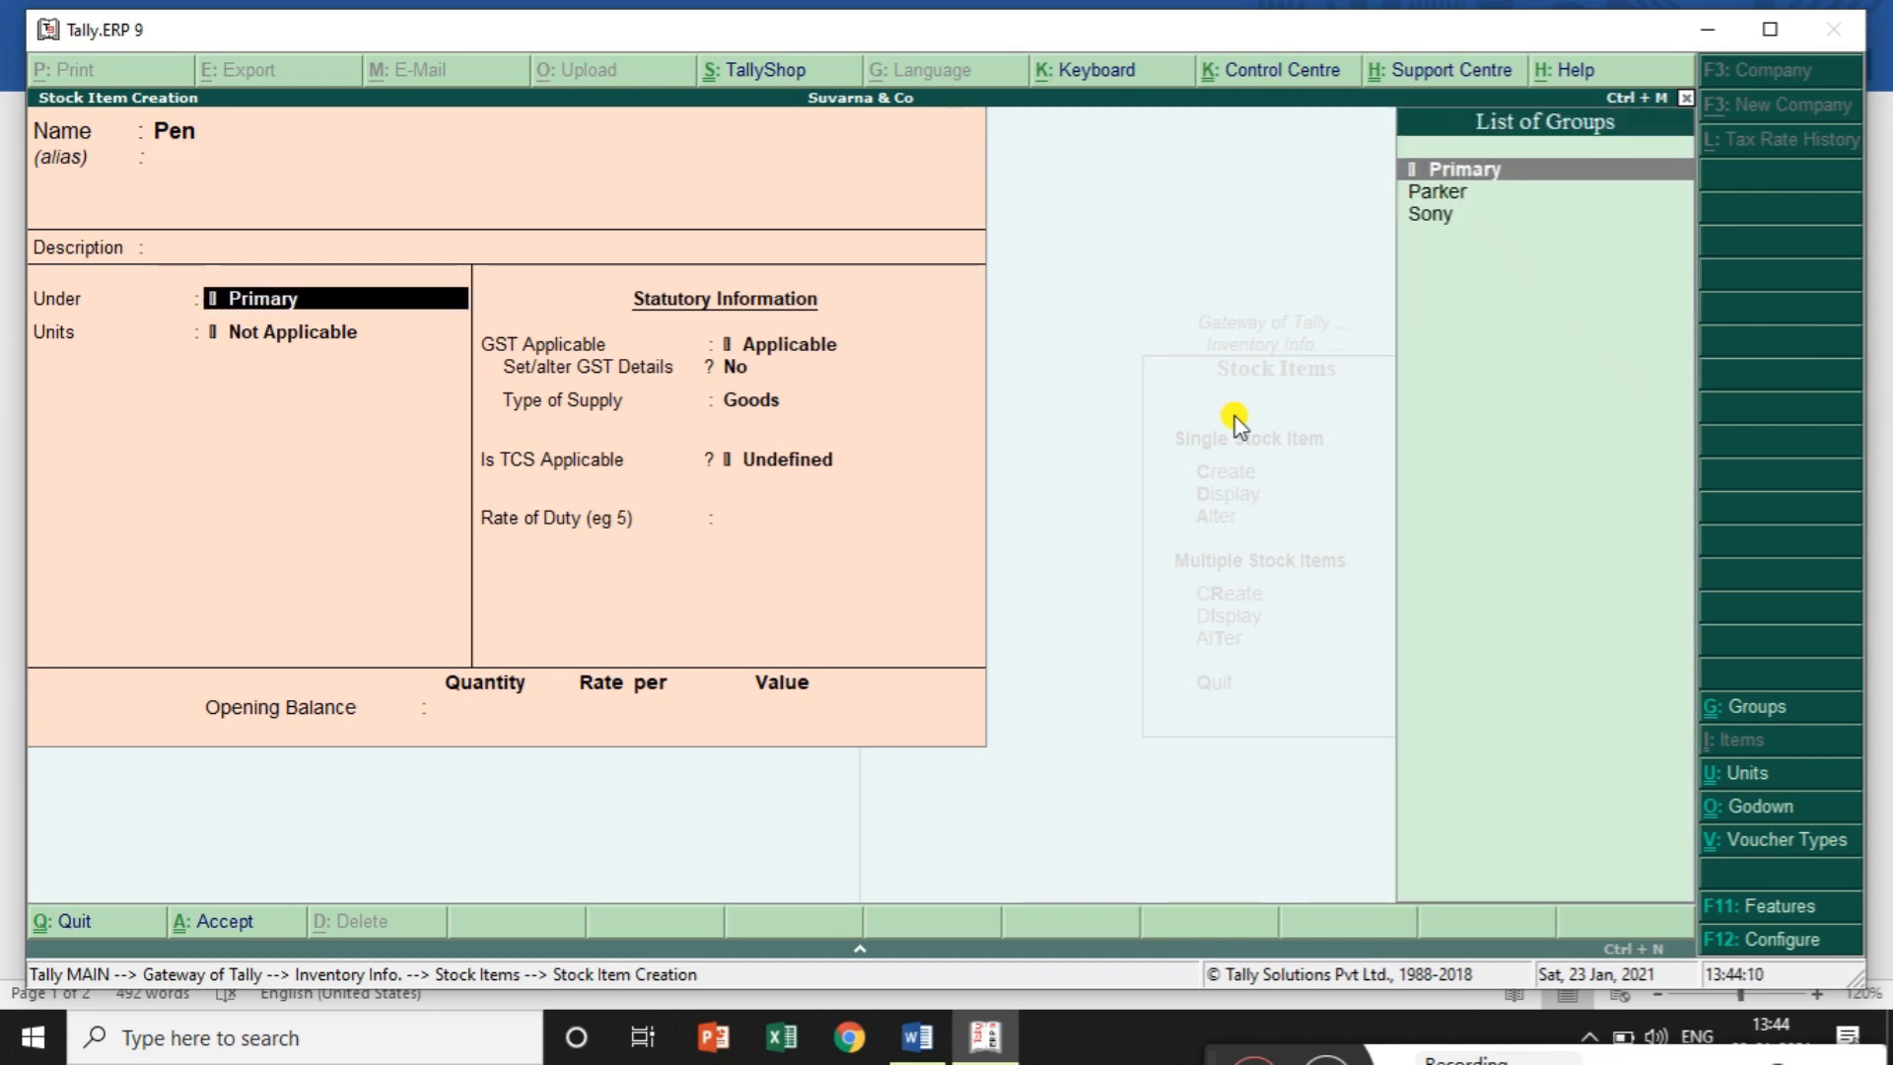
Place the Pen item under Primary and set its unit to num (Numbers)
key("Return")
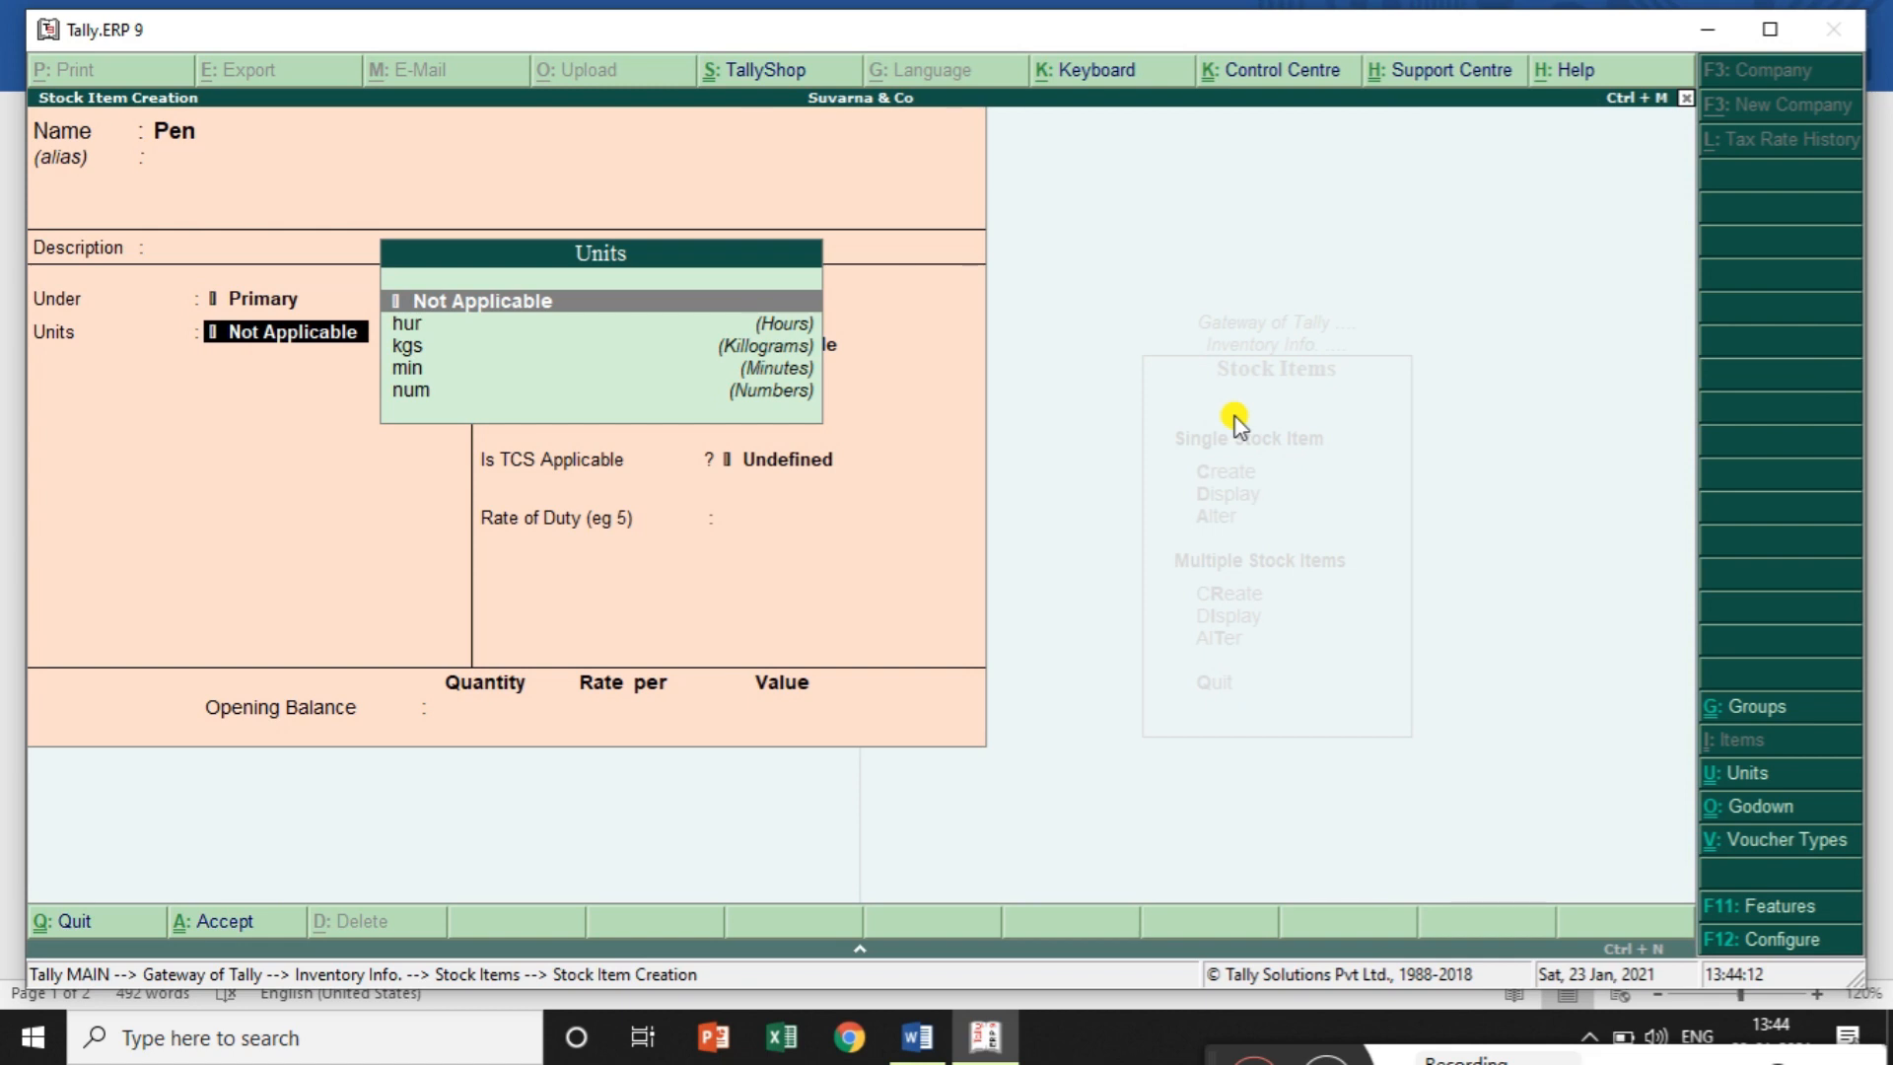
key("Down")
key("Down")
key("Down")
key("Down")
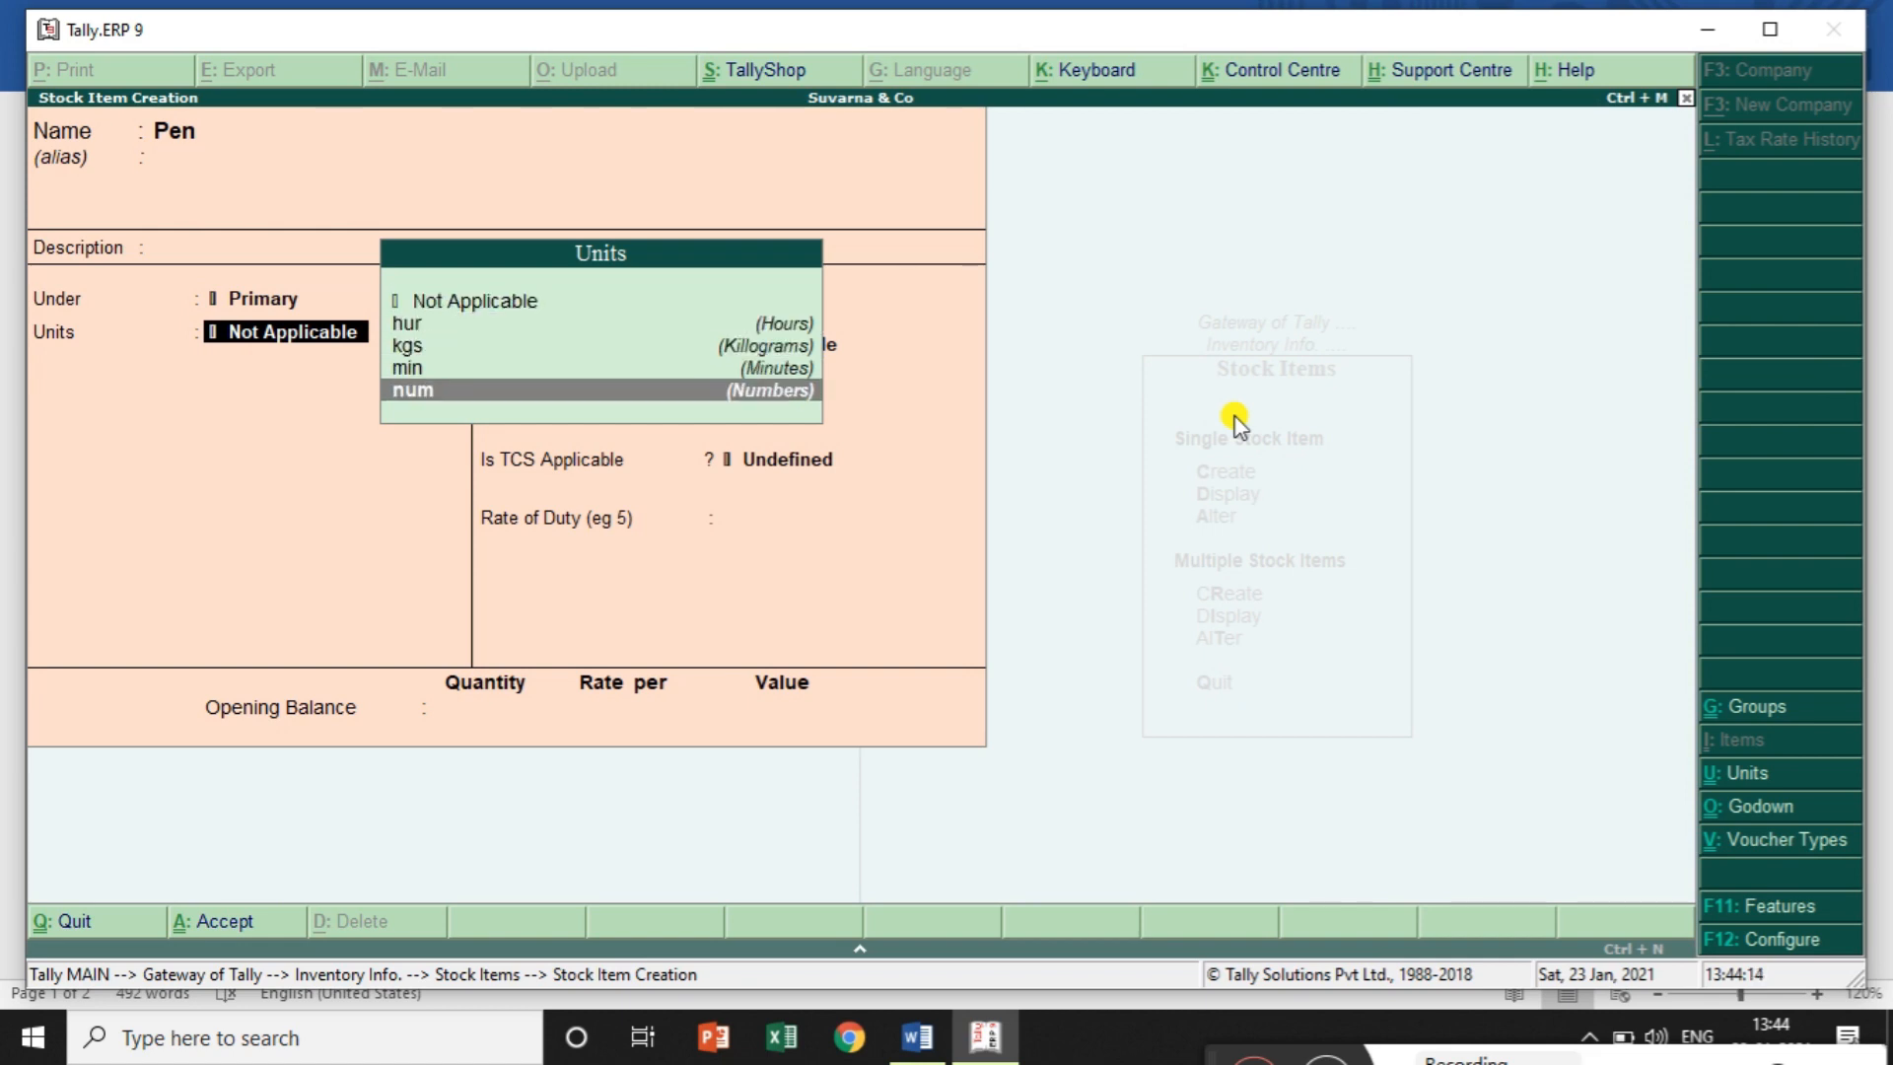
key("Return")
Keep the default batch, GST and TCS settings for the Pen item and save it
key("Return")
key("Return")
key("Return")
key("Return")
key("Return")
key("Return")
key("Return")
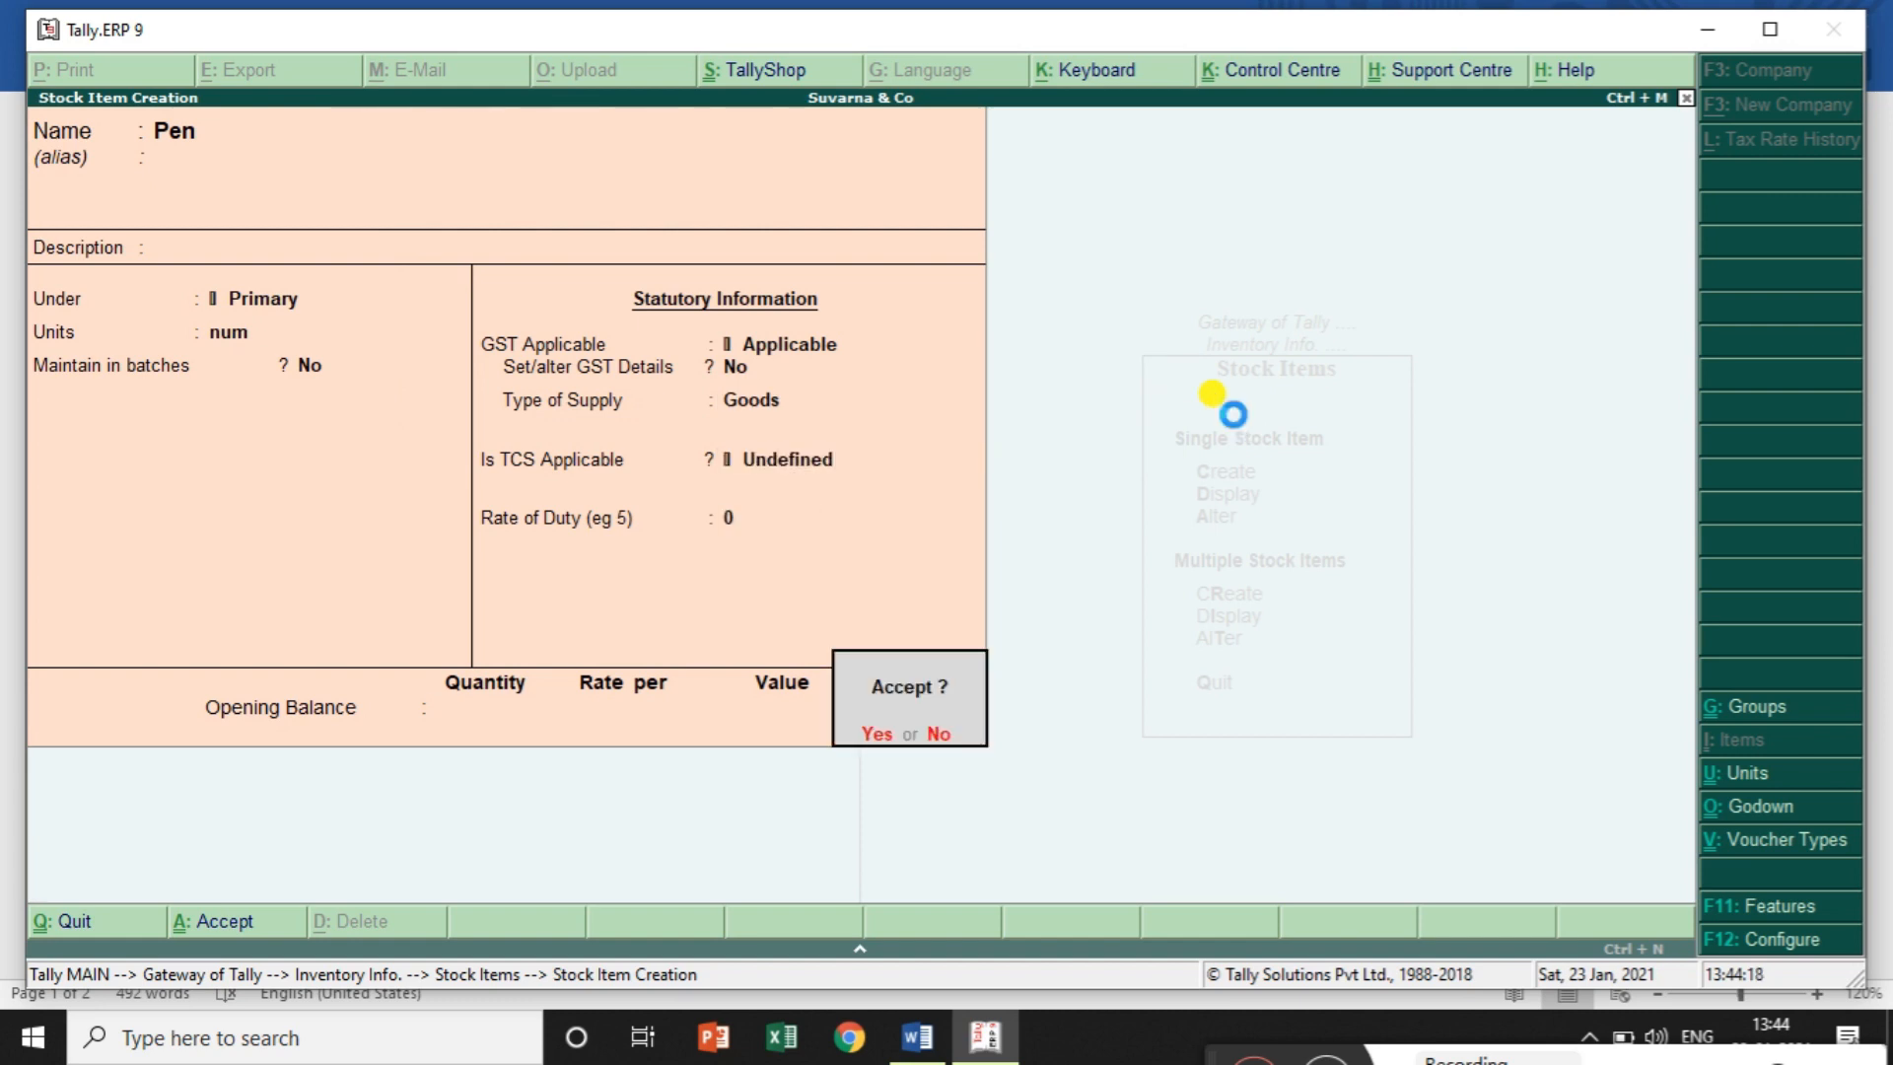
key("Return")
type("No")
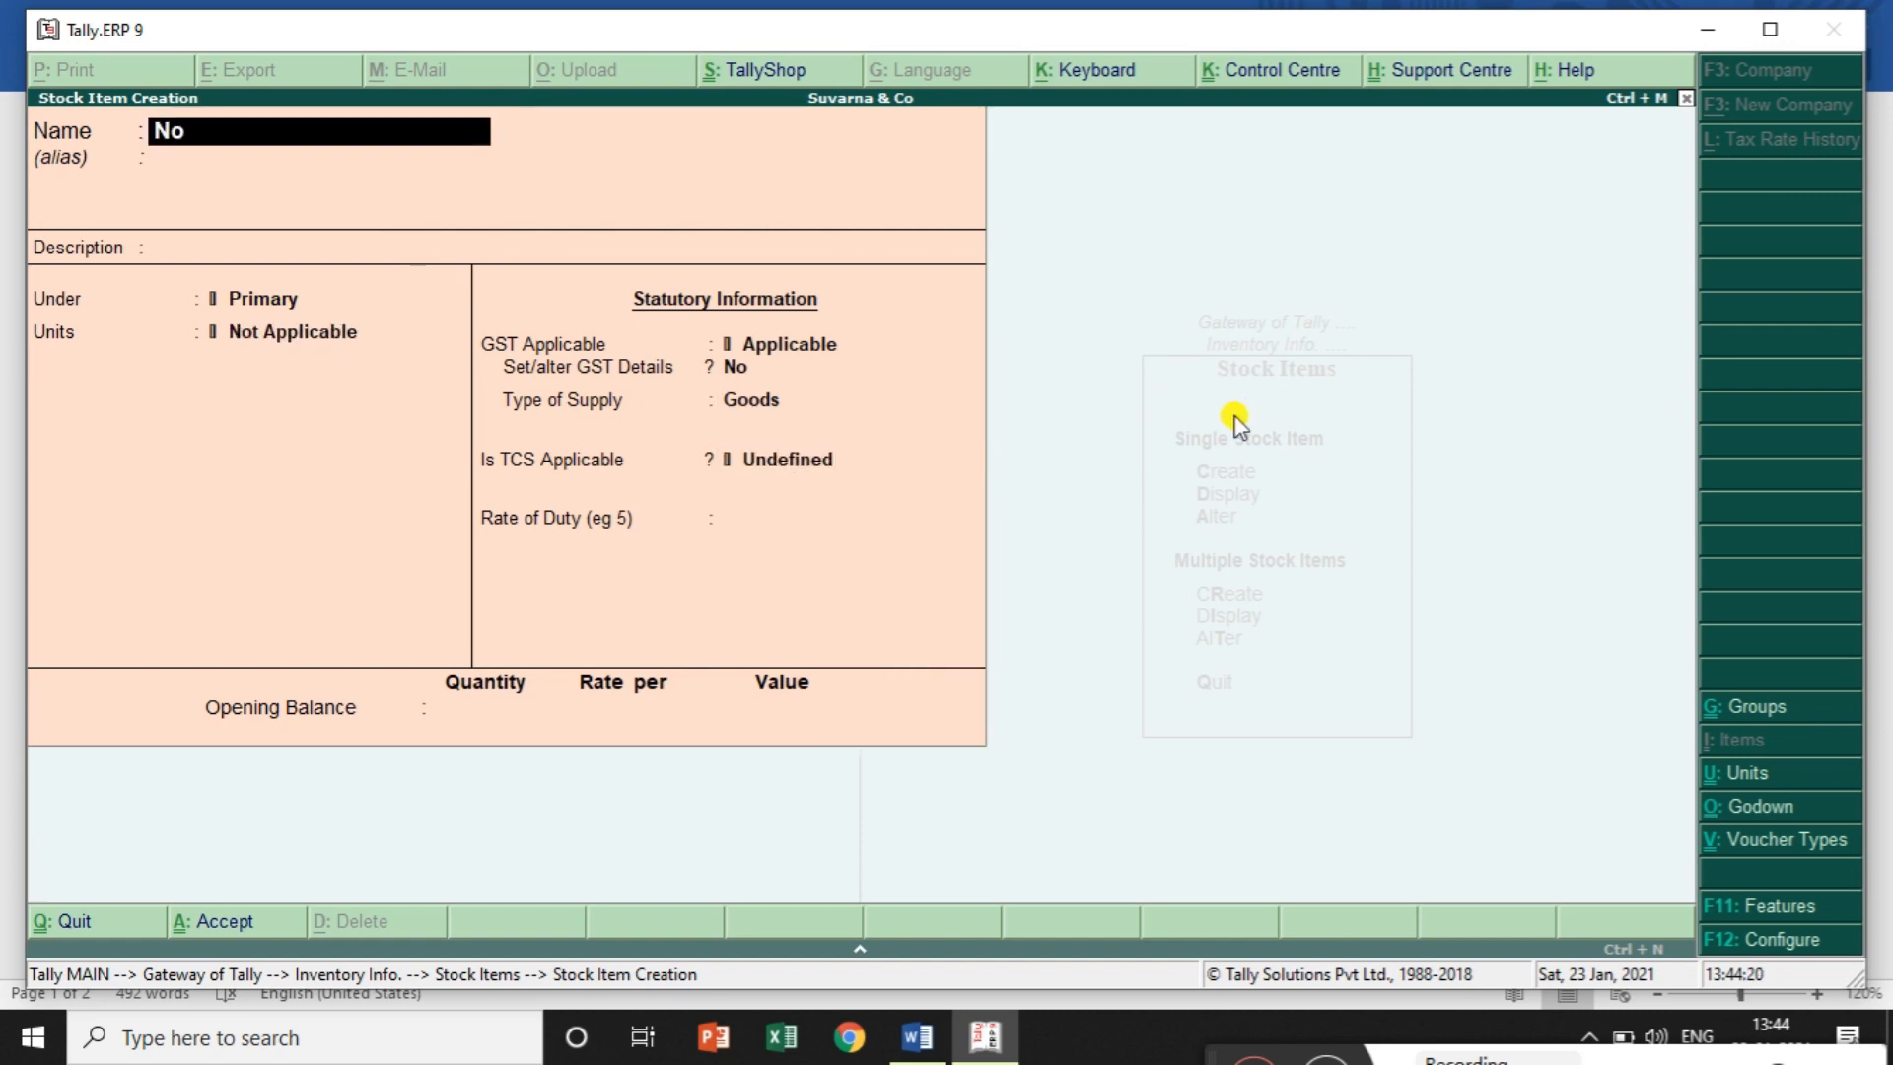
type("tebooks")
key("Return")
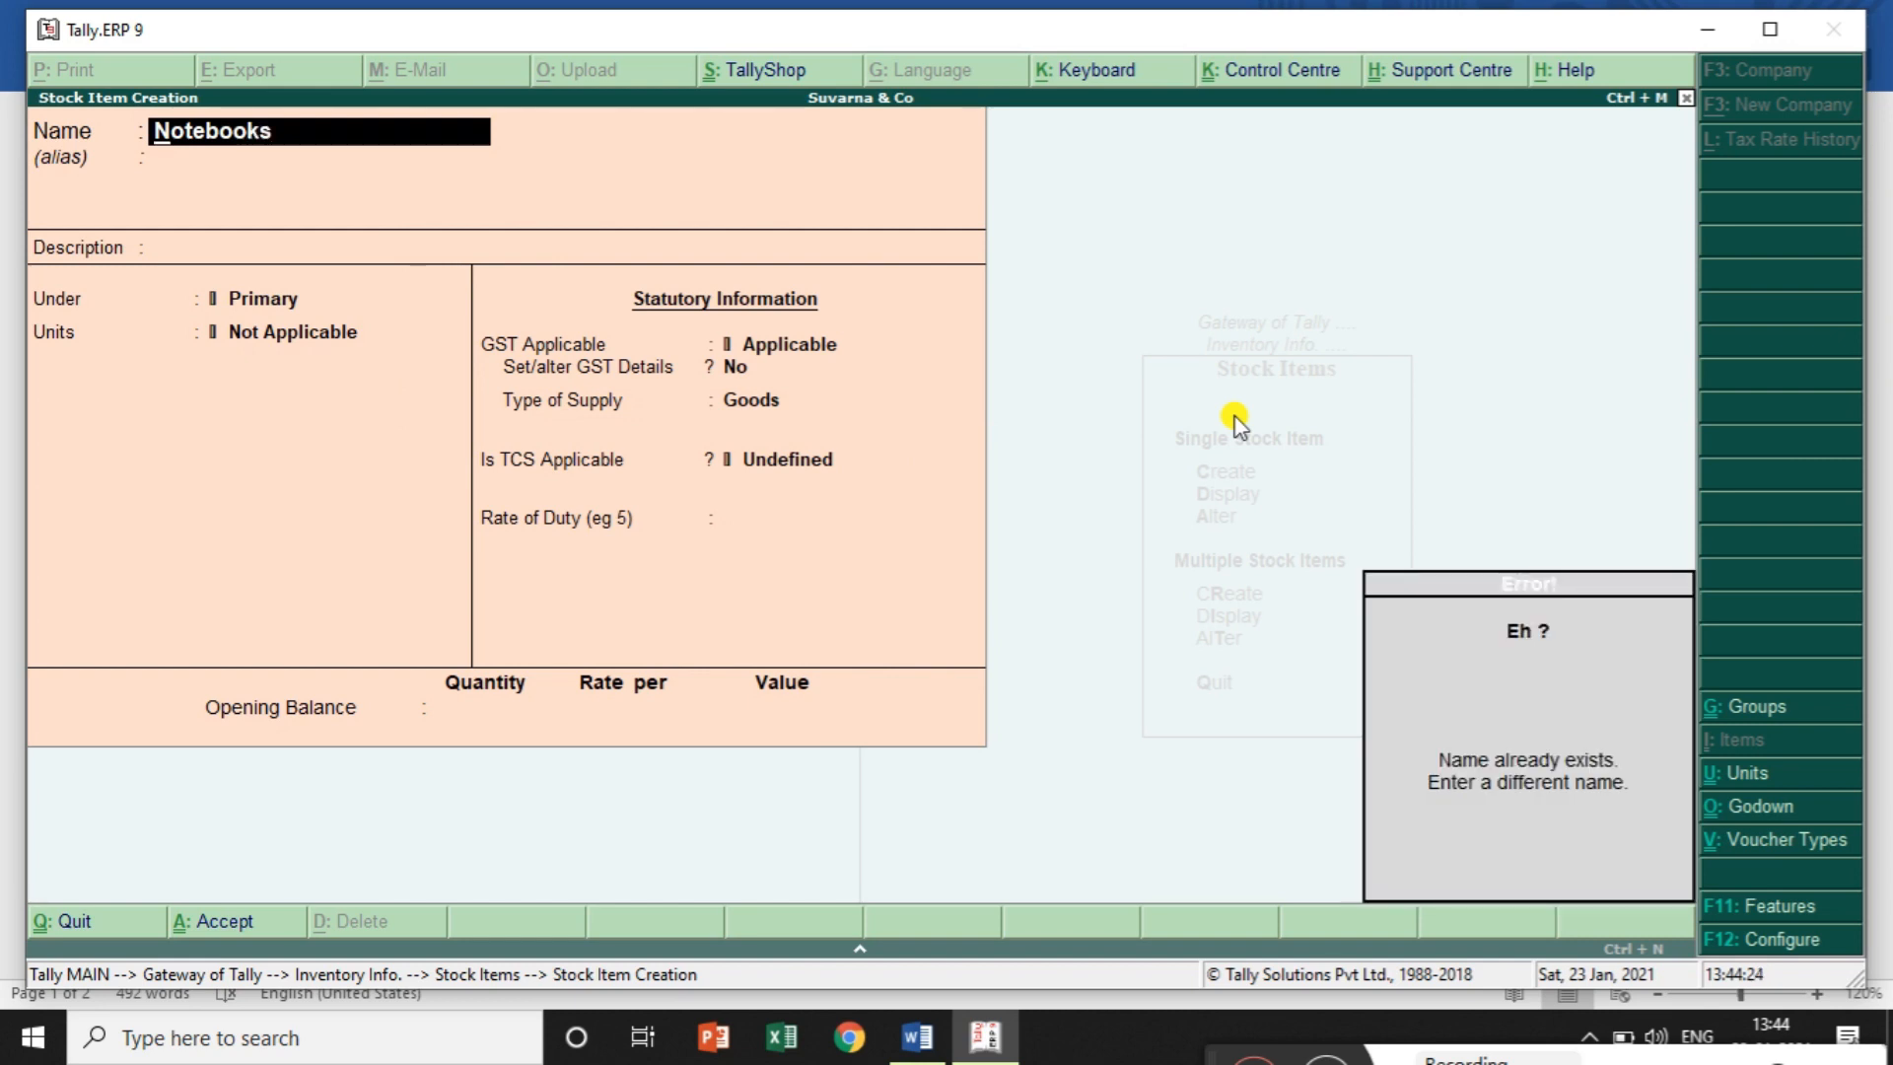
key("Return")
key("BackSpace")
key("BackSpace")
key("BackSpace")
key("BackSpace")
key("BackSpace")
key("BackSpace")
key("BackSpace")
key("BackSpace")
key("BackSpace")
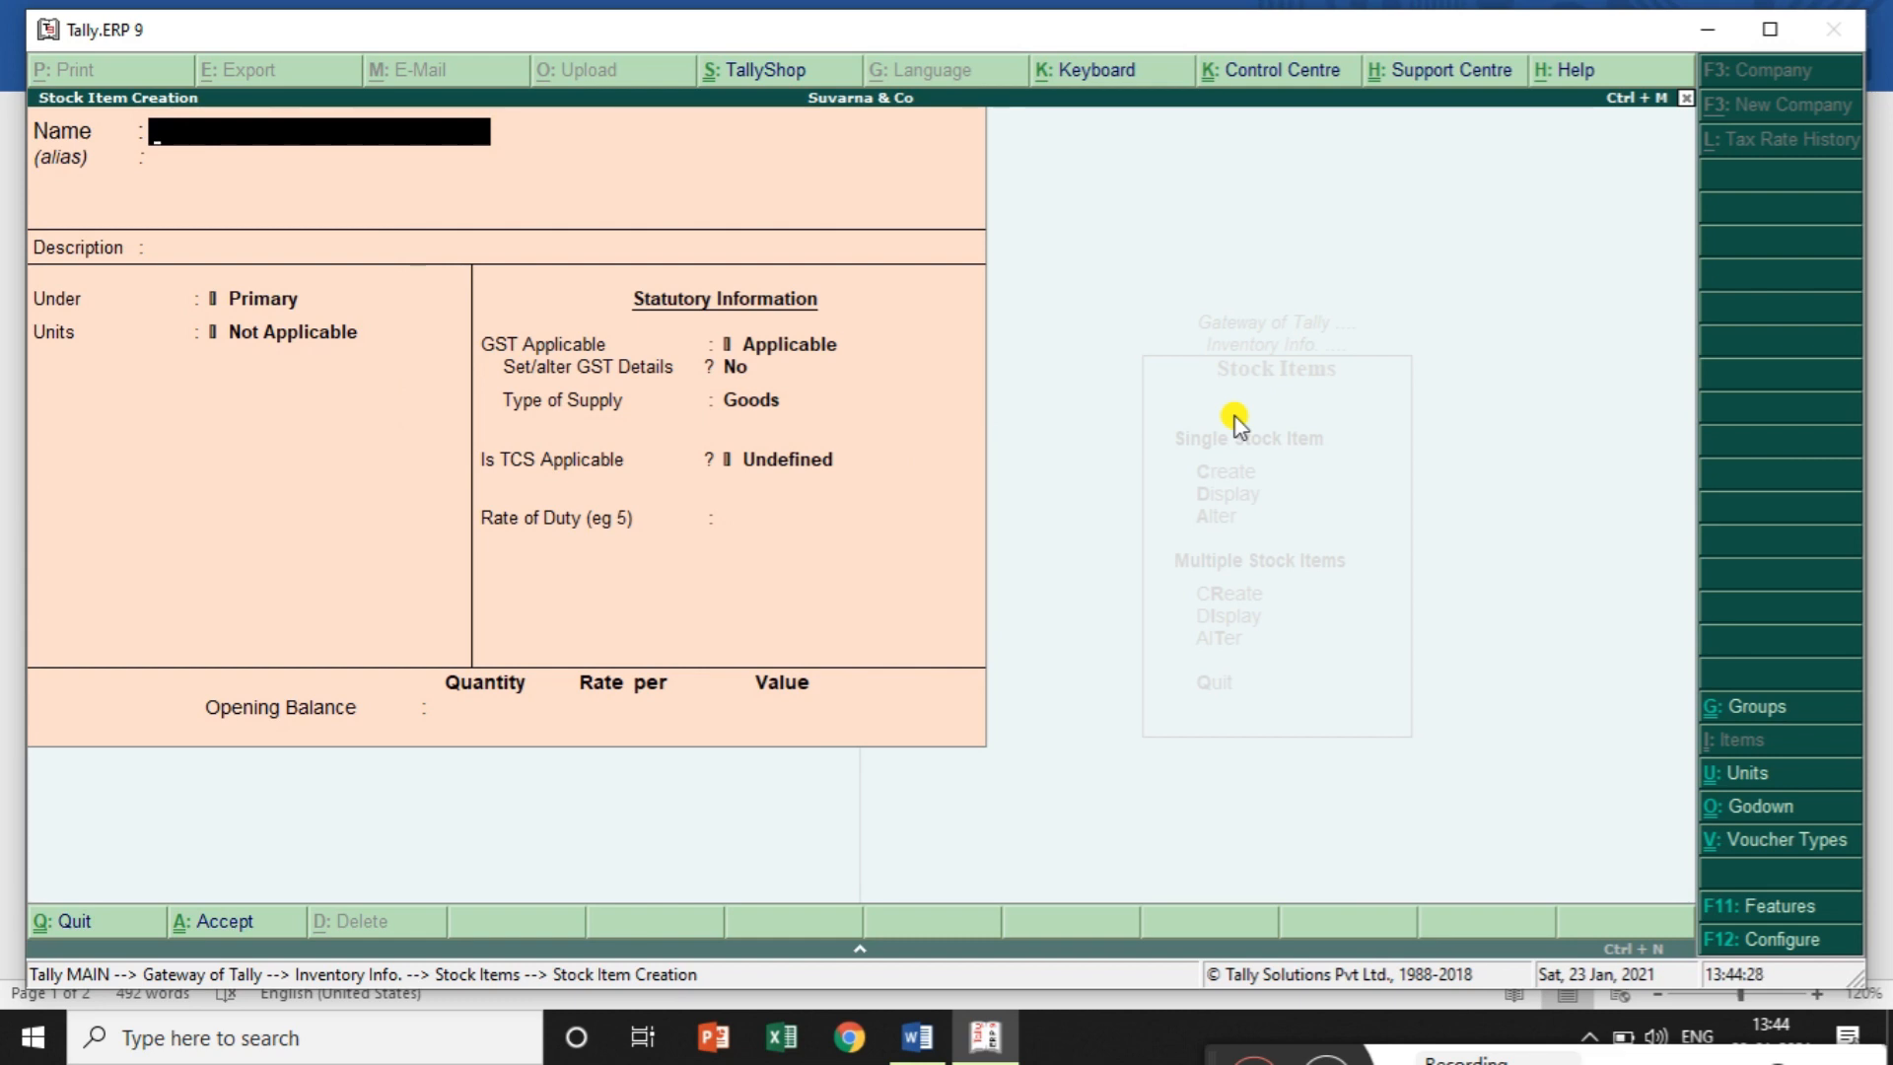
Quit stock item creation and return to Inventory Info
key("Escape")
key("y")
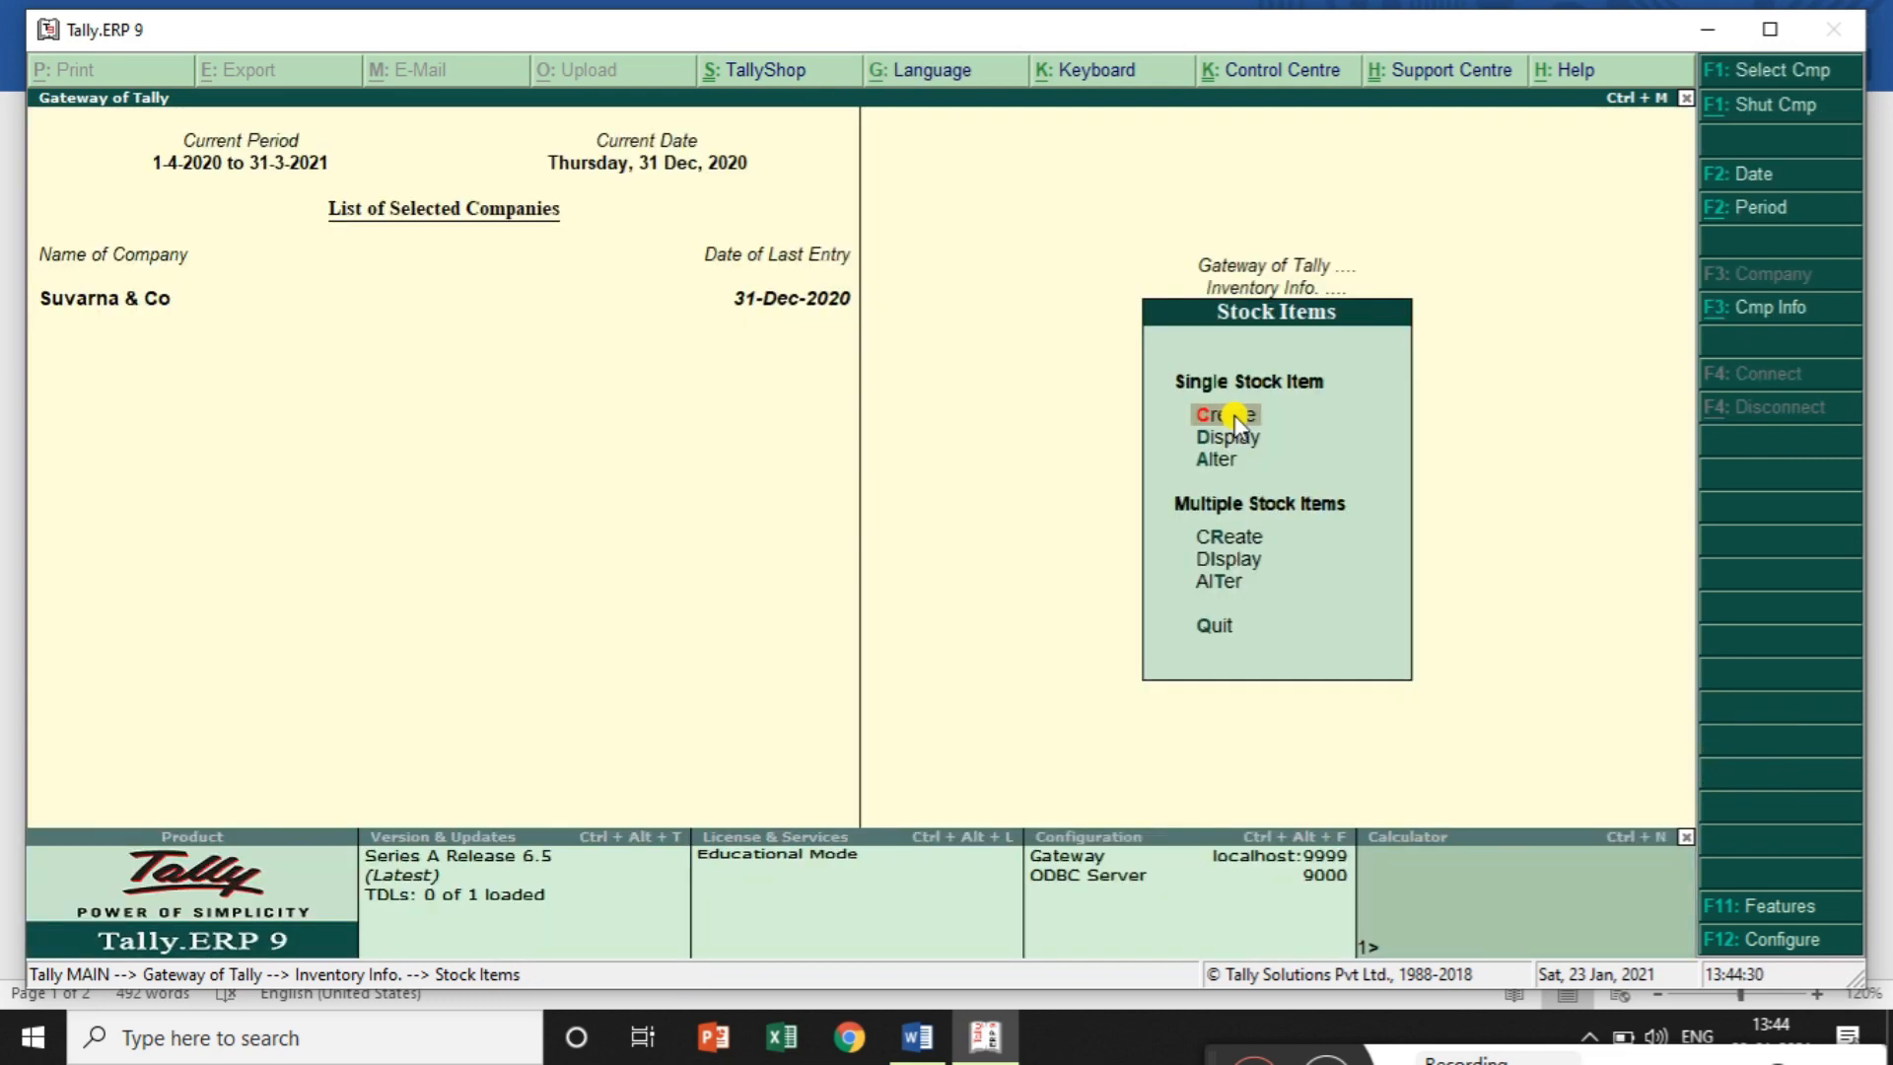
key("Escape")
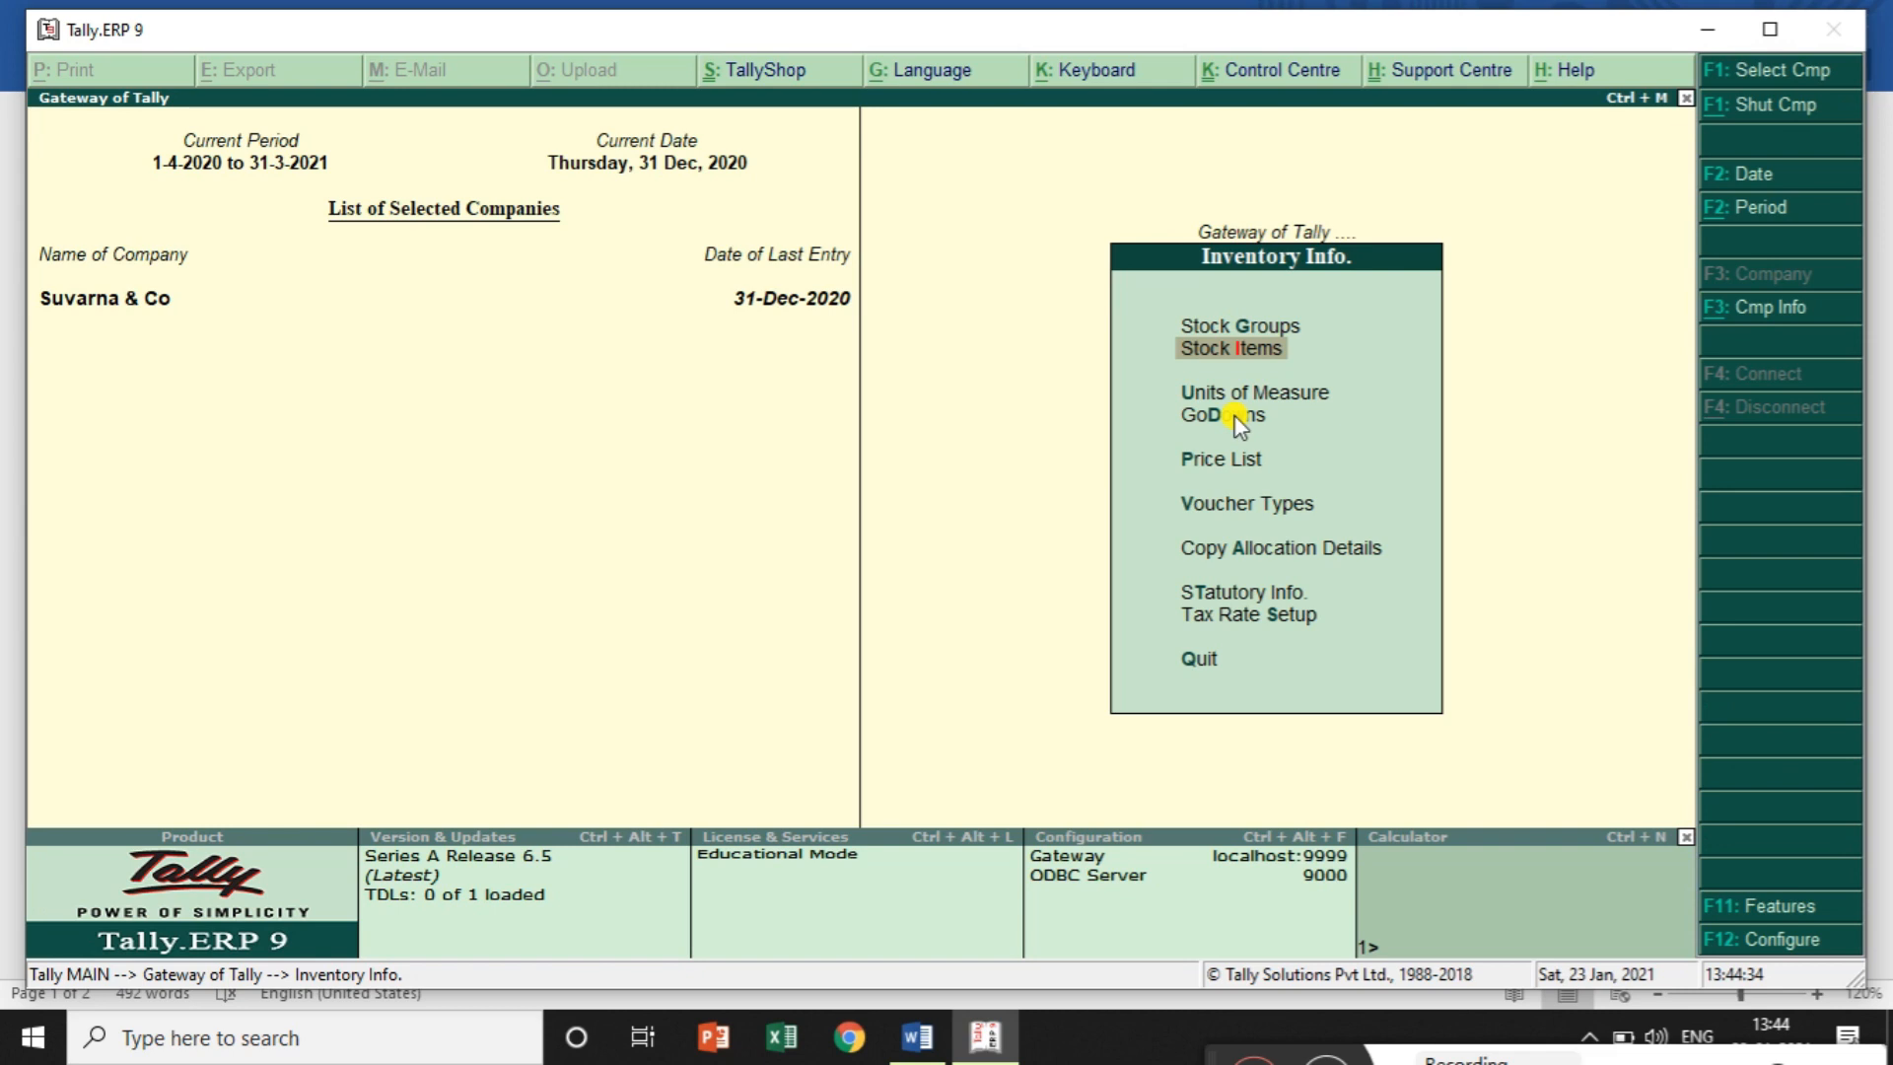
Open the inventory price list and select the Parker stock group
key("Escape")
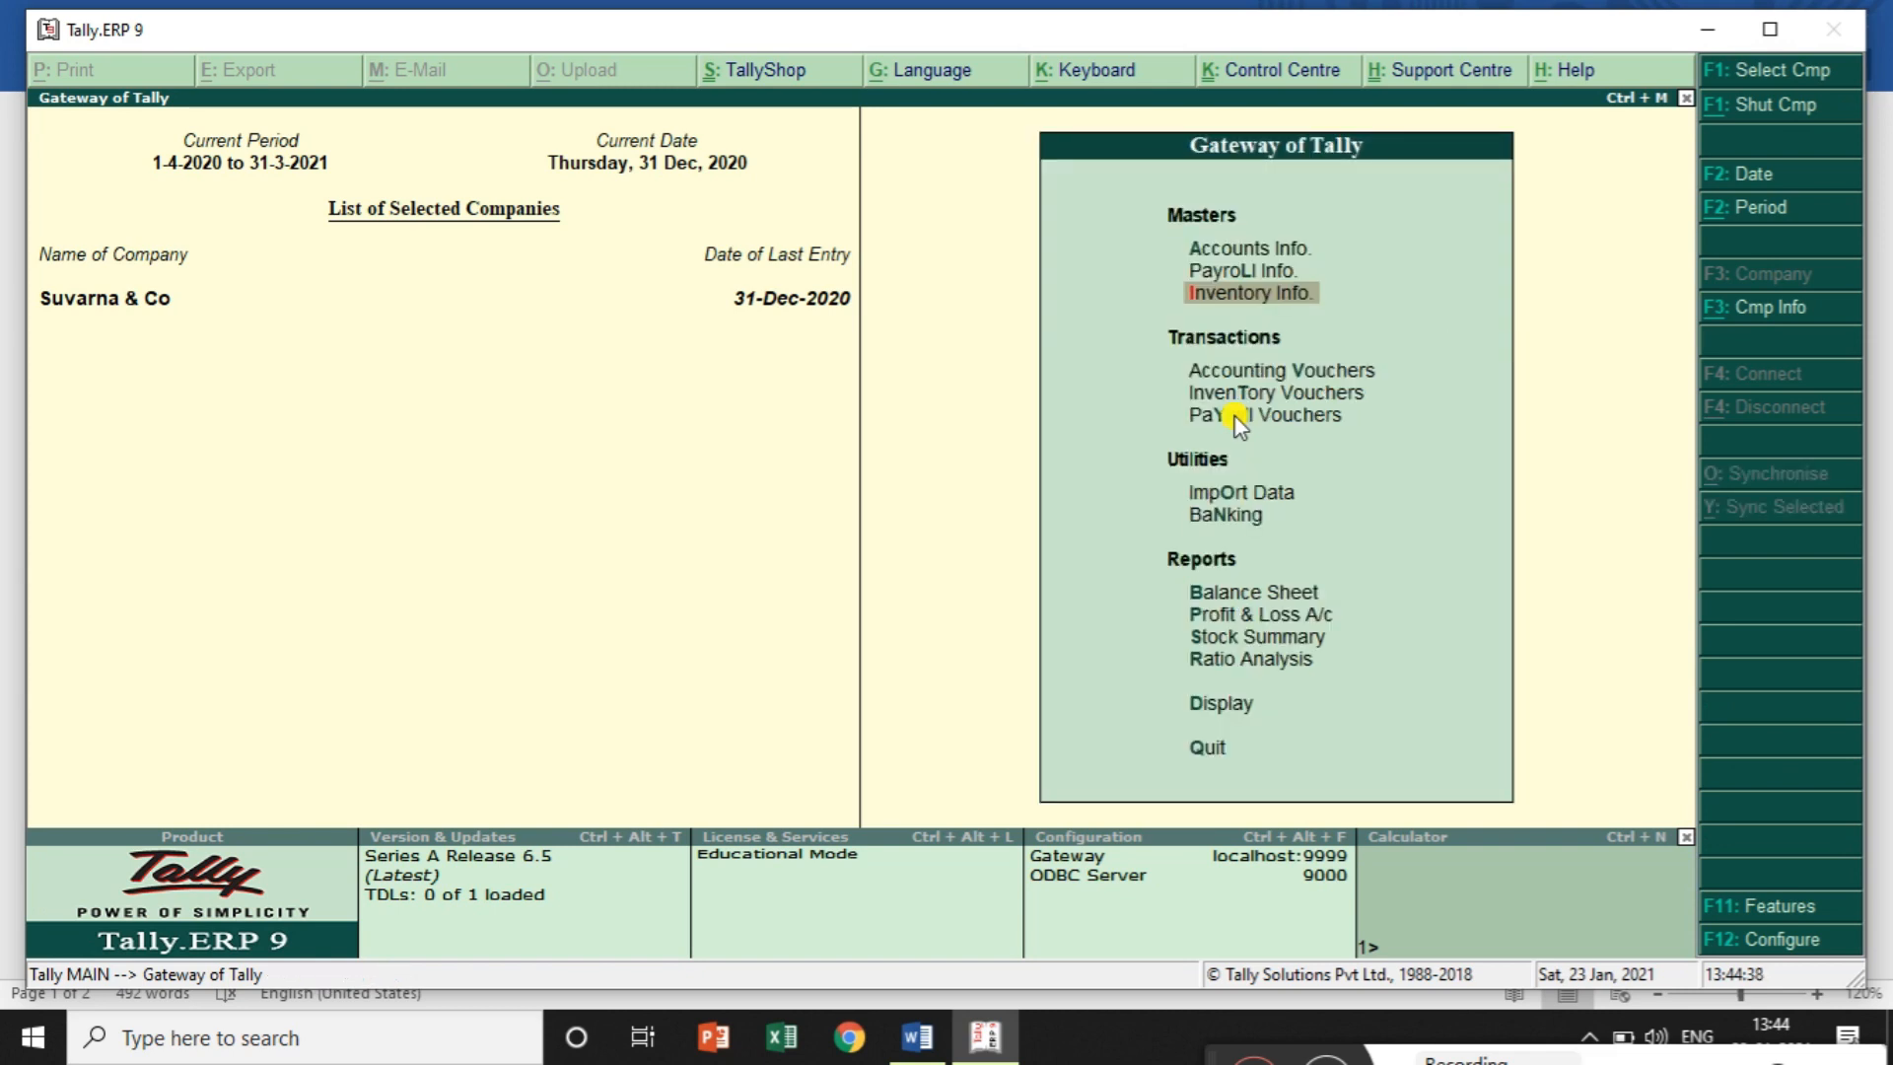
left_click(1282, 294)
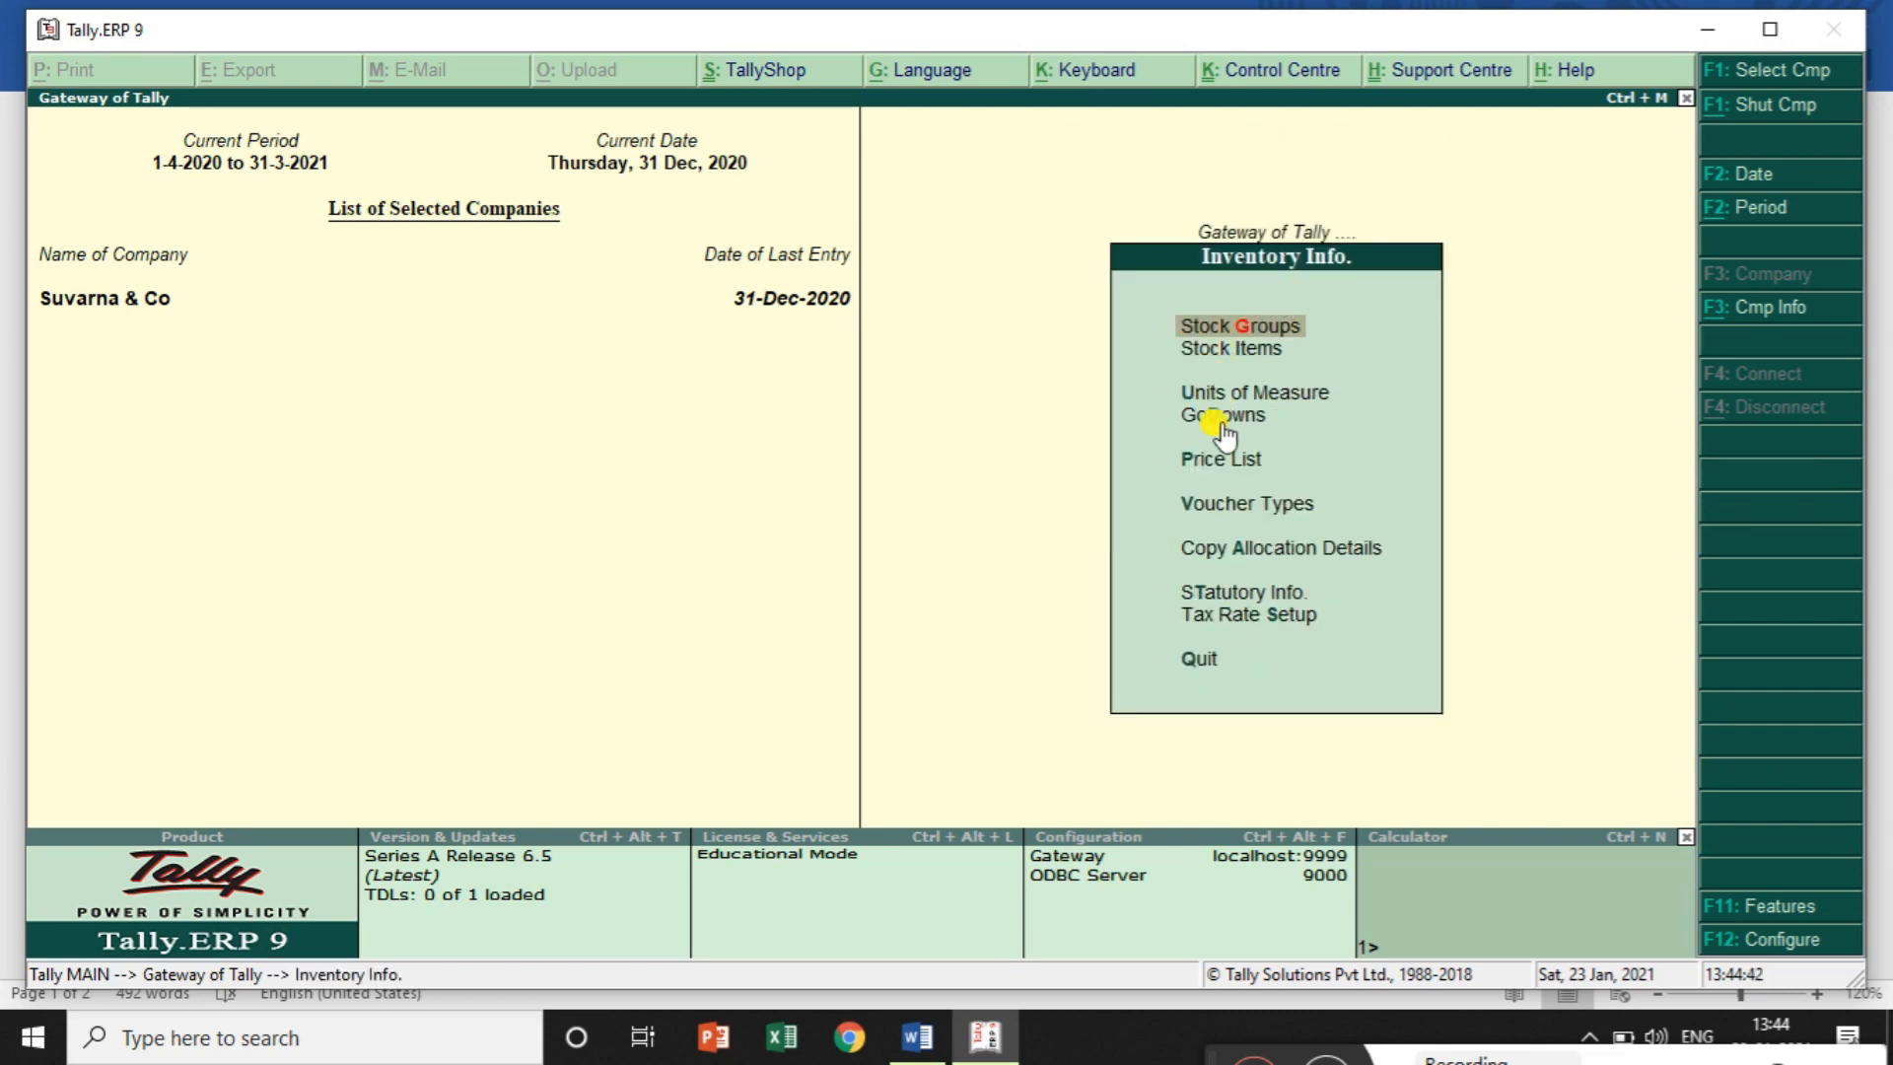
left_click(1231, 458)
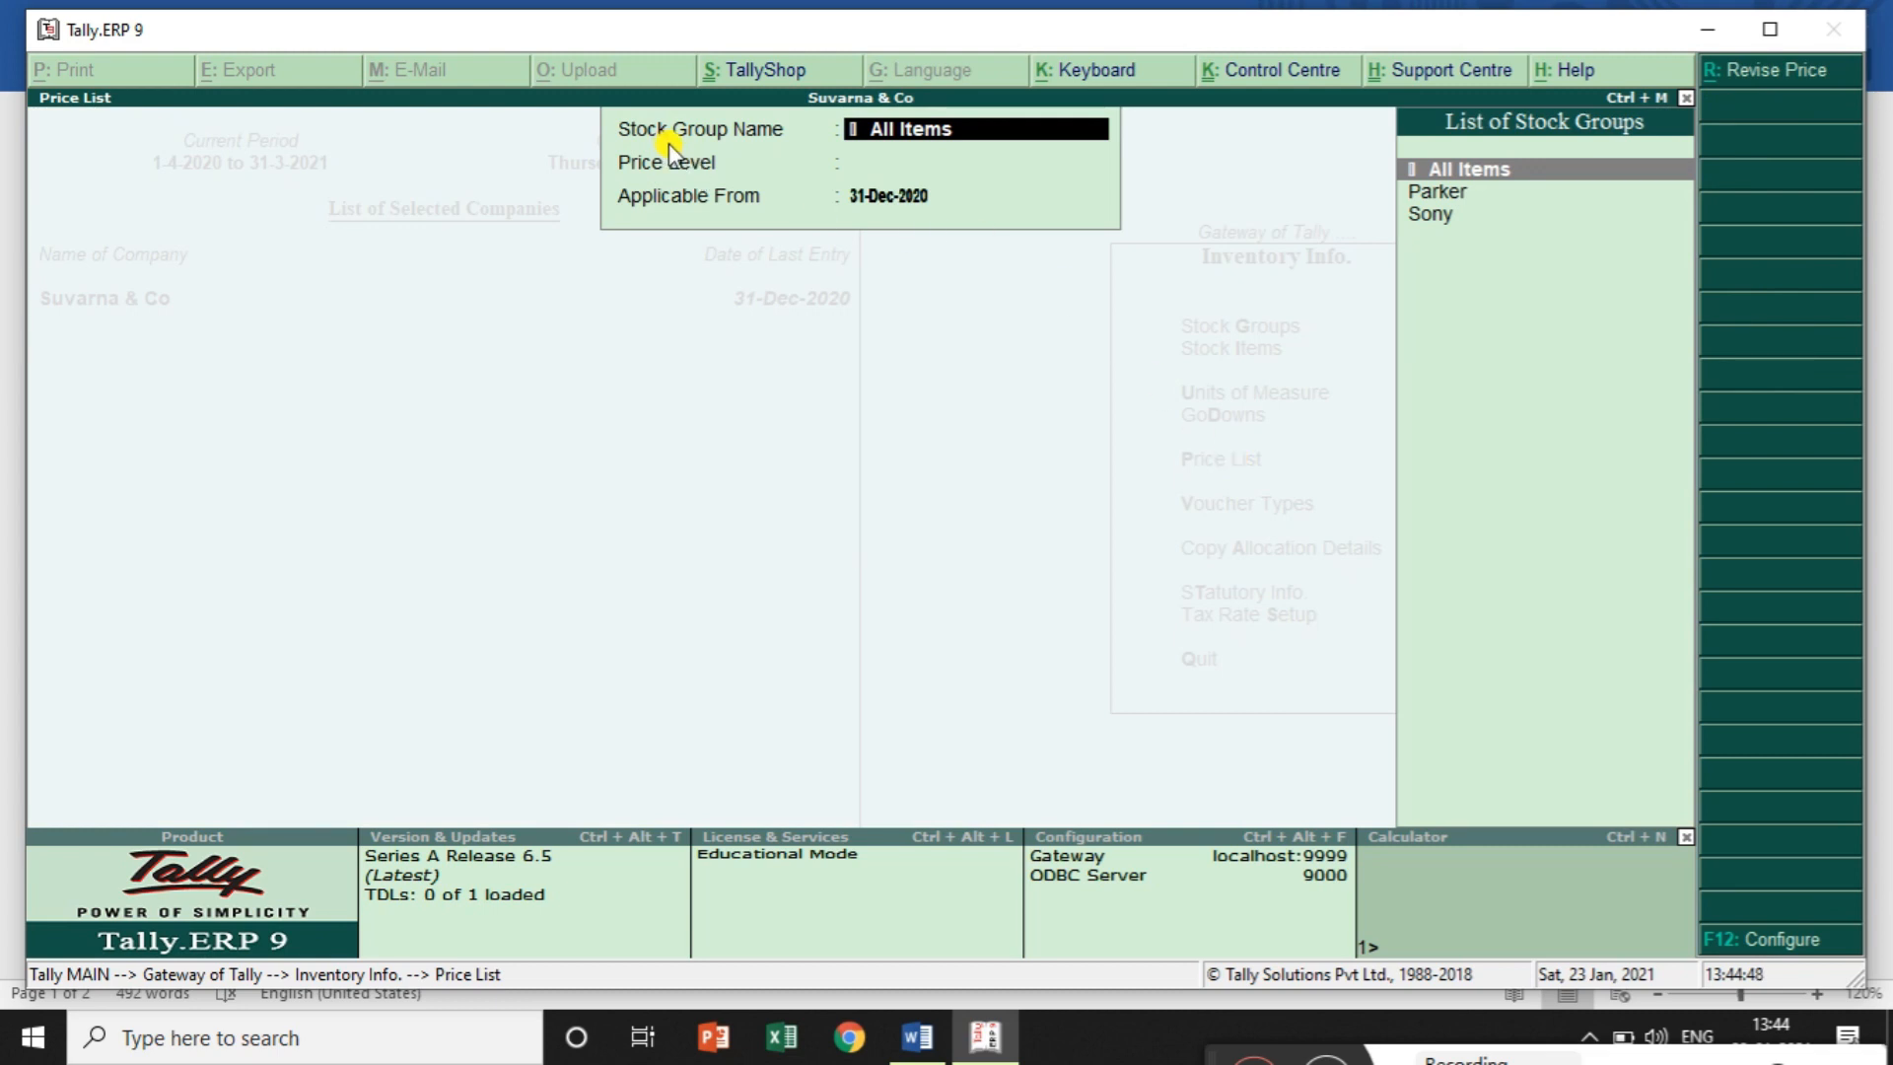
left_click(1447, 193)
left_click(1447, 193)
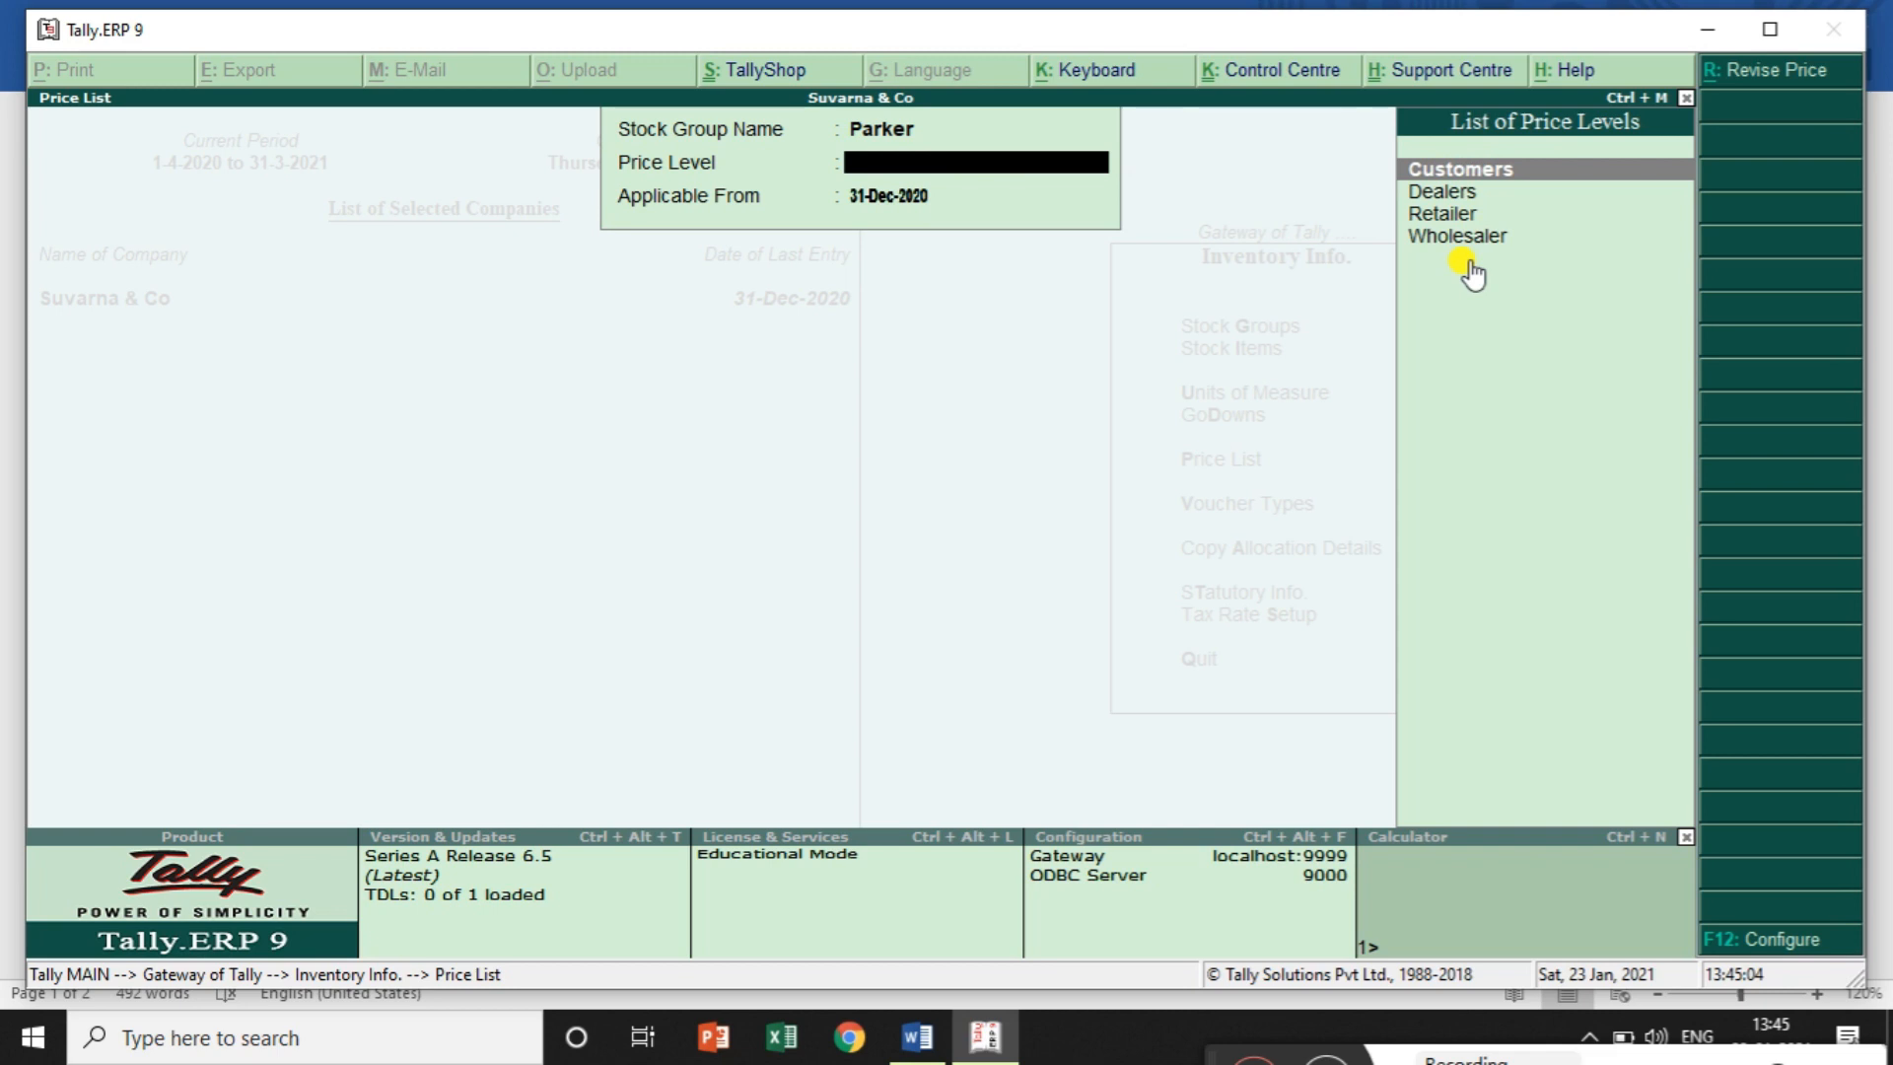
Set the price level to Retailer and make the list applicable from 1-1-2021
key("Down")
key("Down")
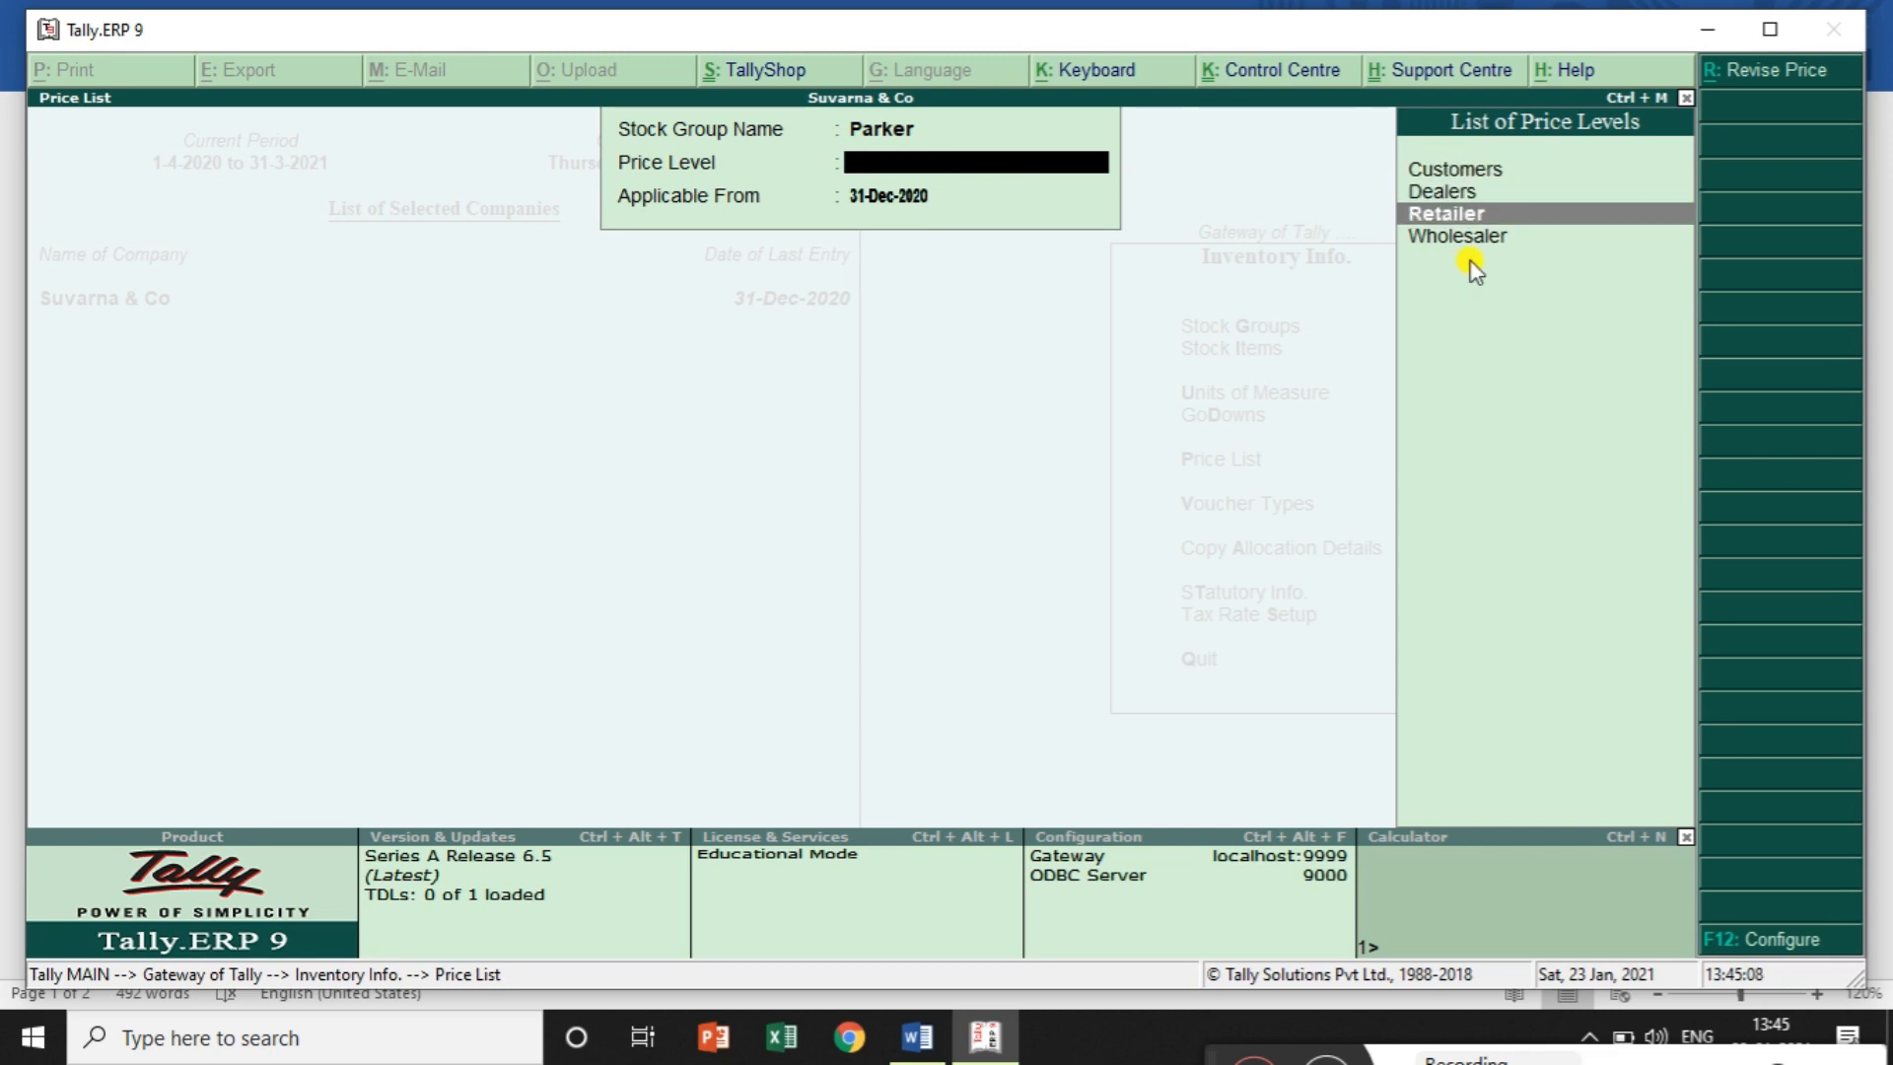
key("Return")
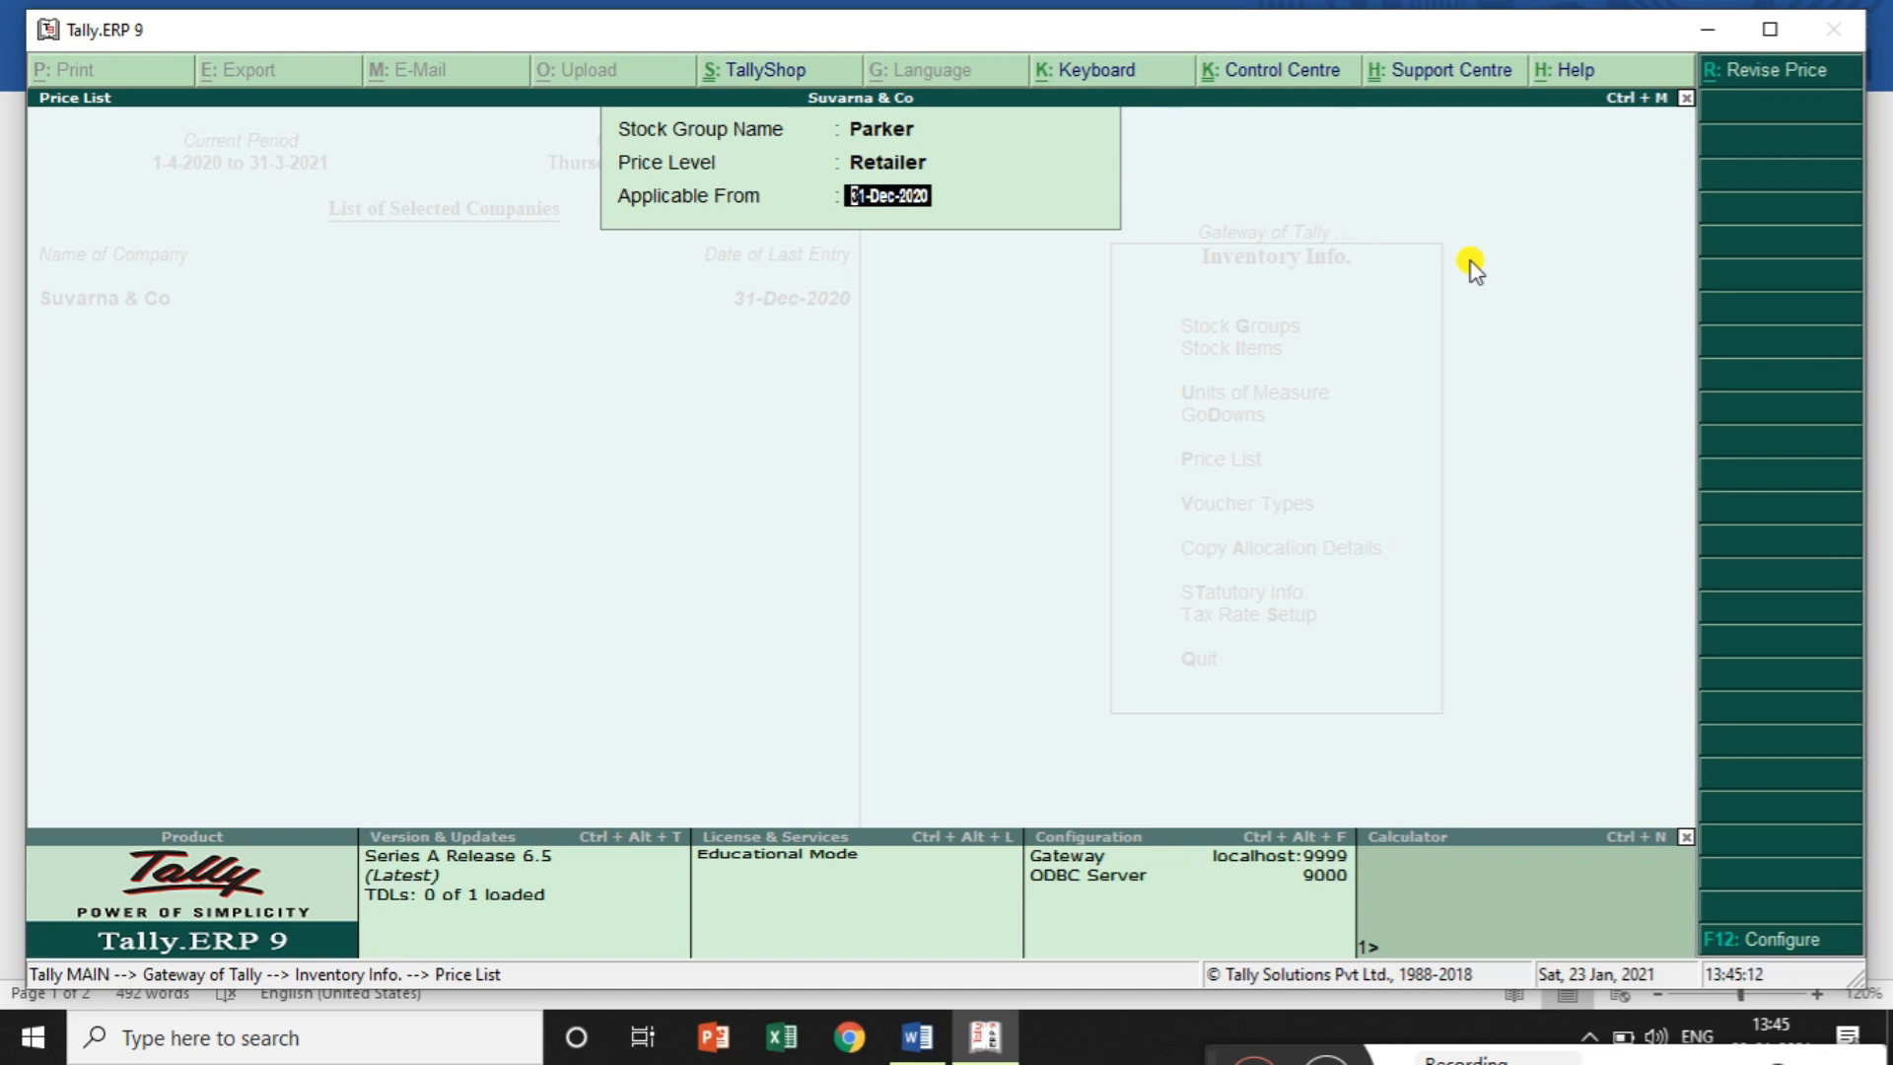
type("1-1-2021")
key("Return")
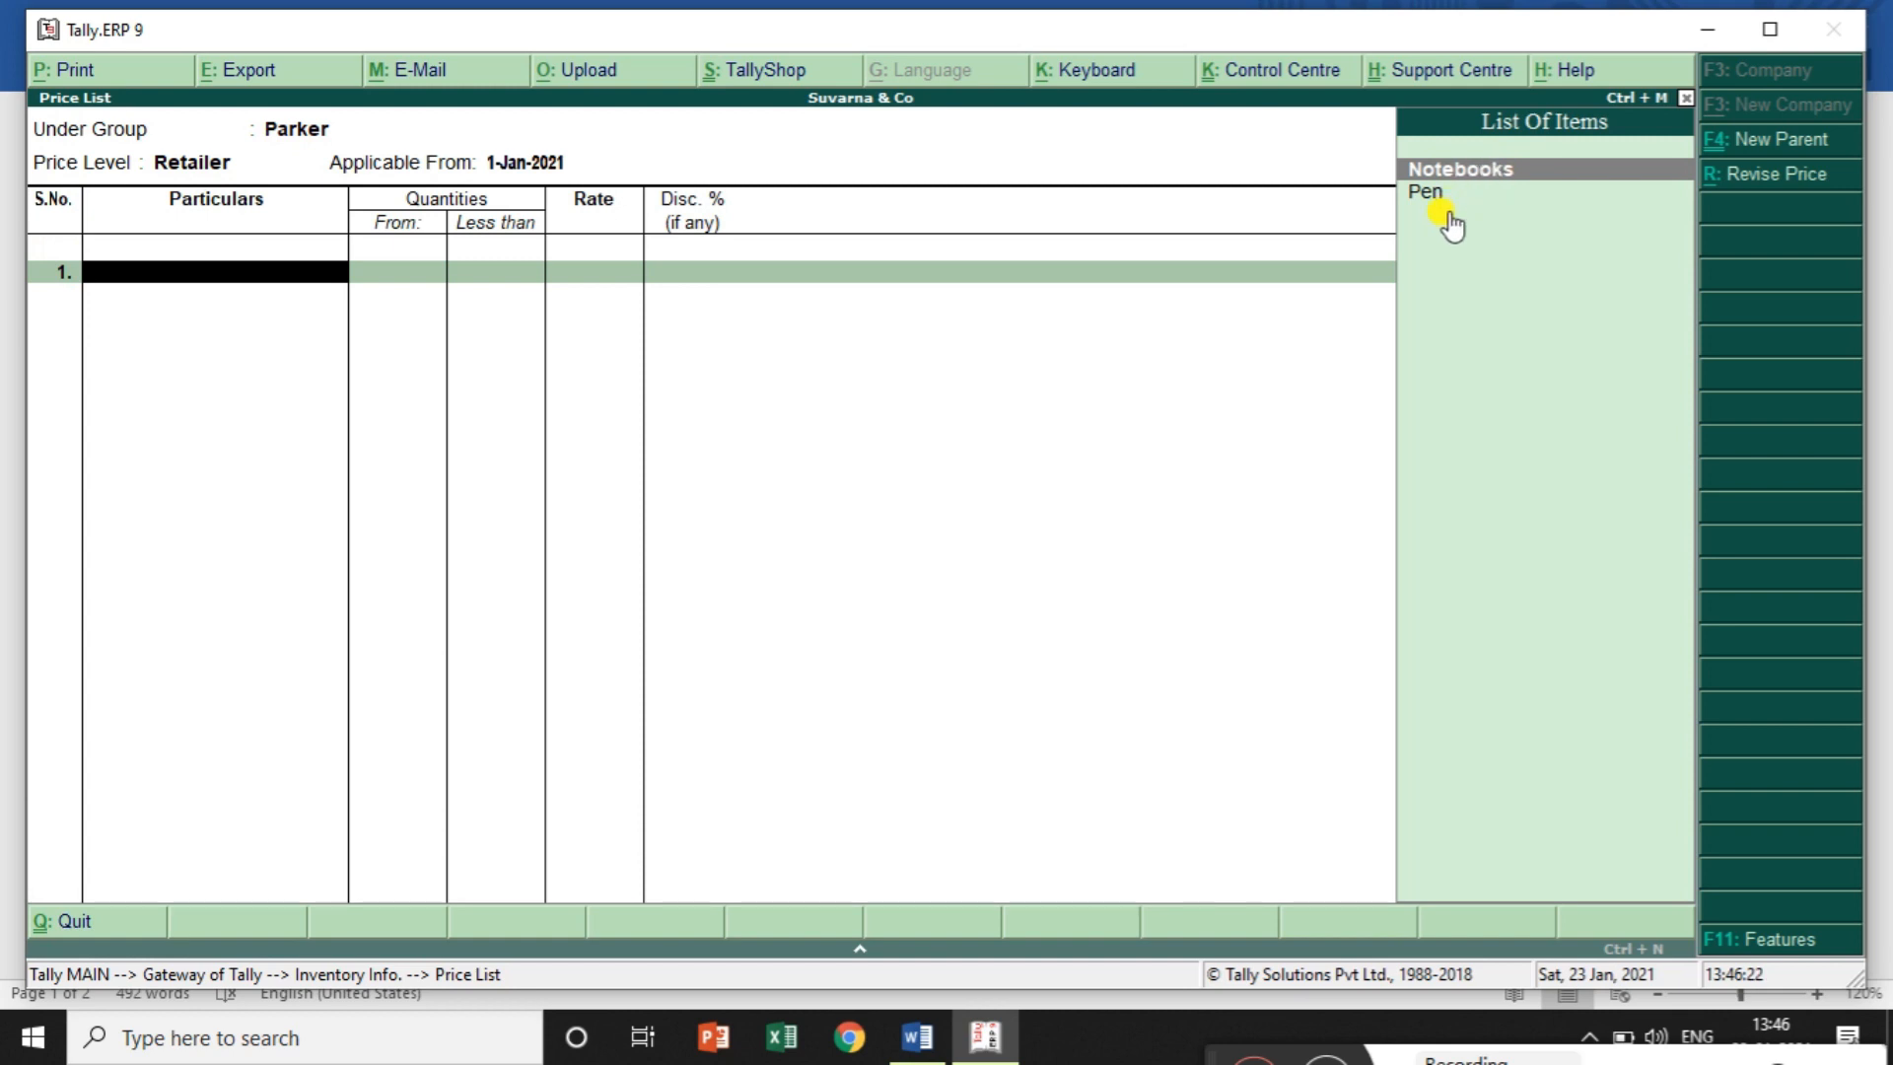
Add Pen to the Retailer list for quantities less than 10 at a rate of 18 without discount, checking the rate in the Word document
key("Down")
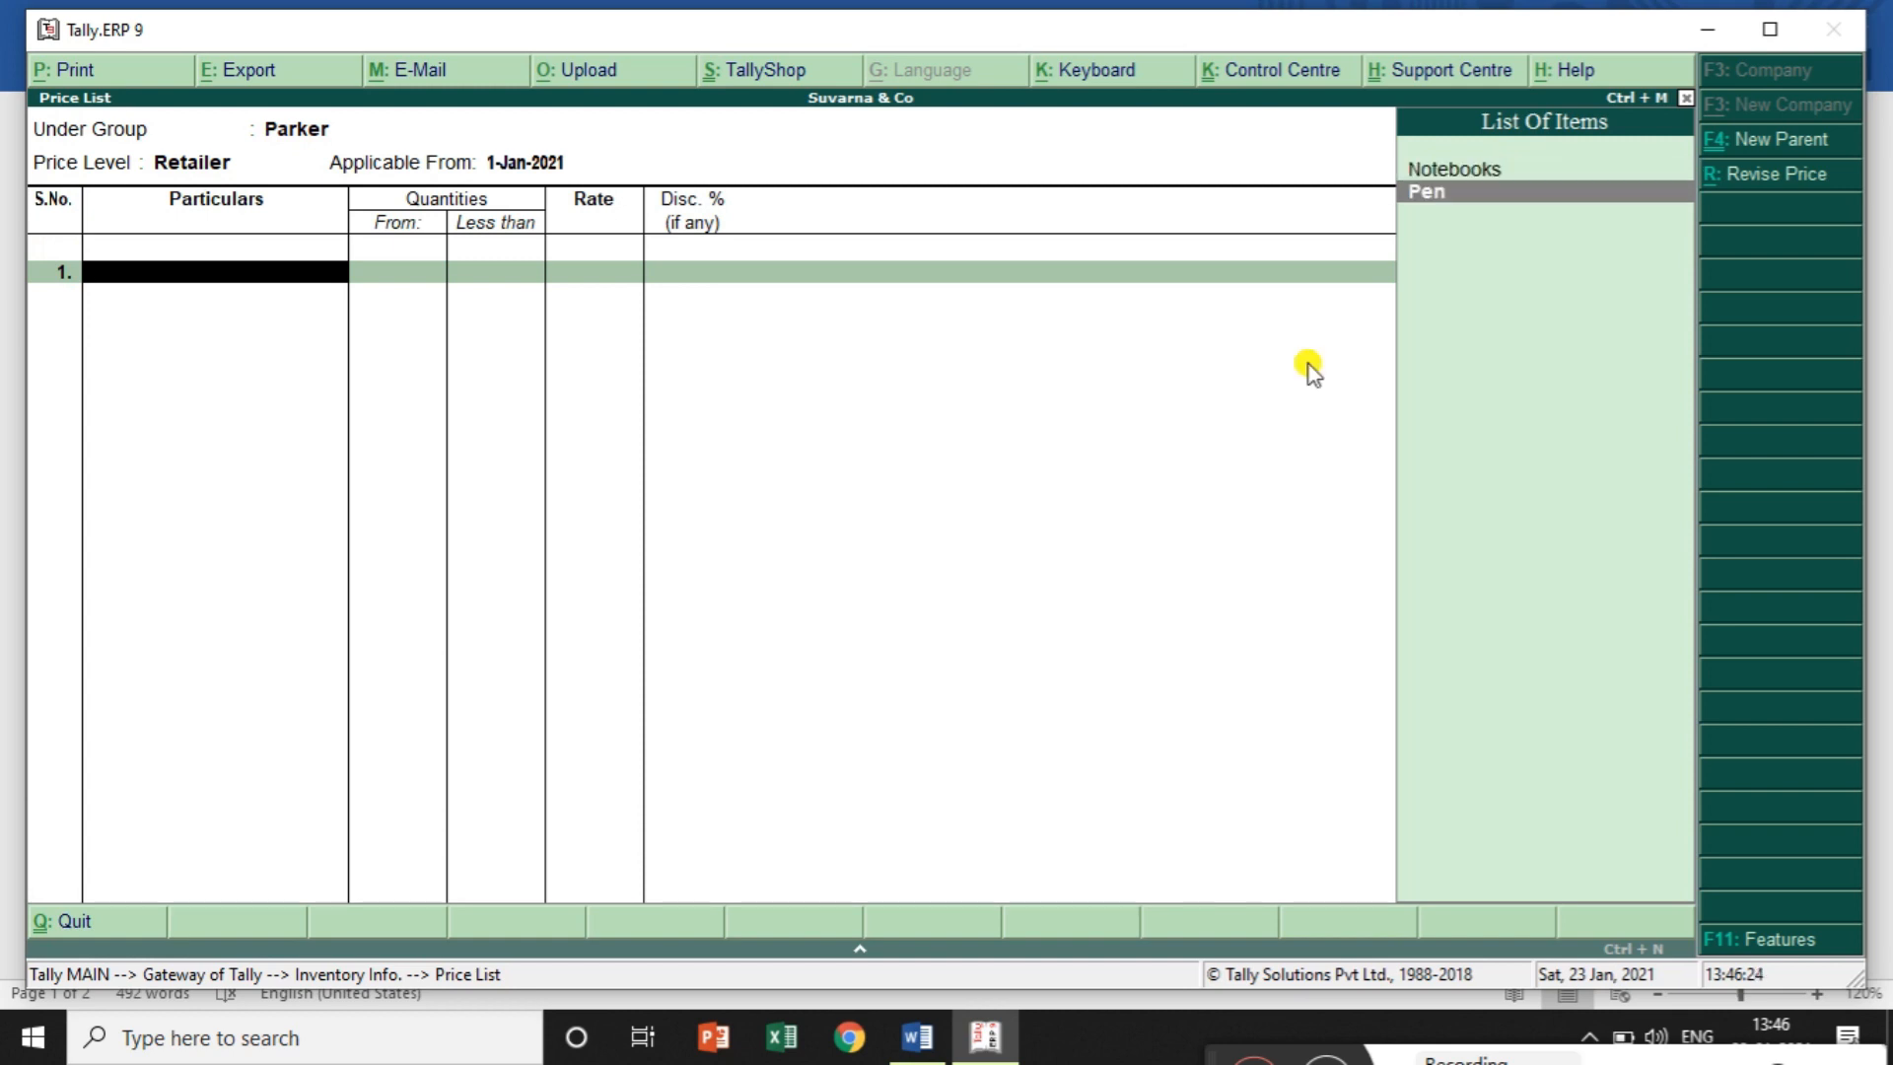
key("Return")
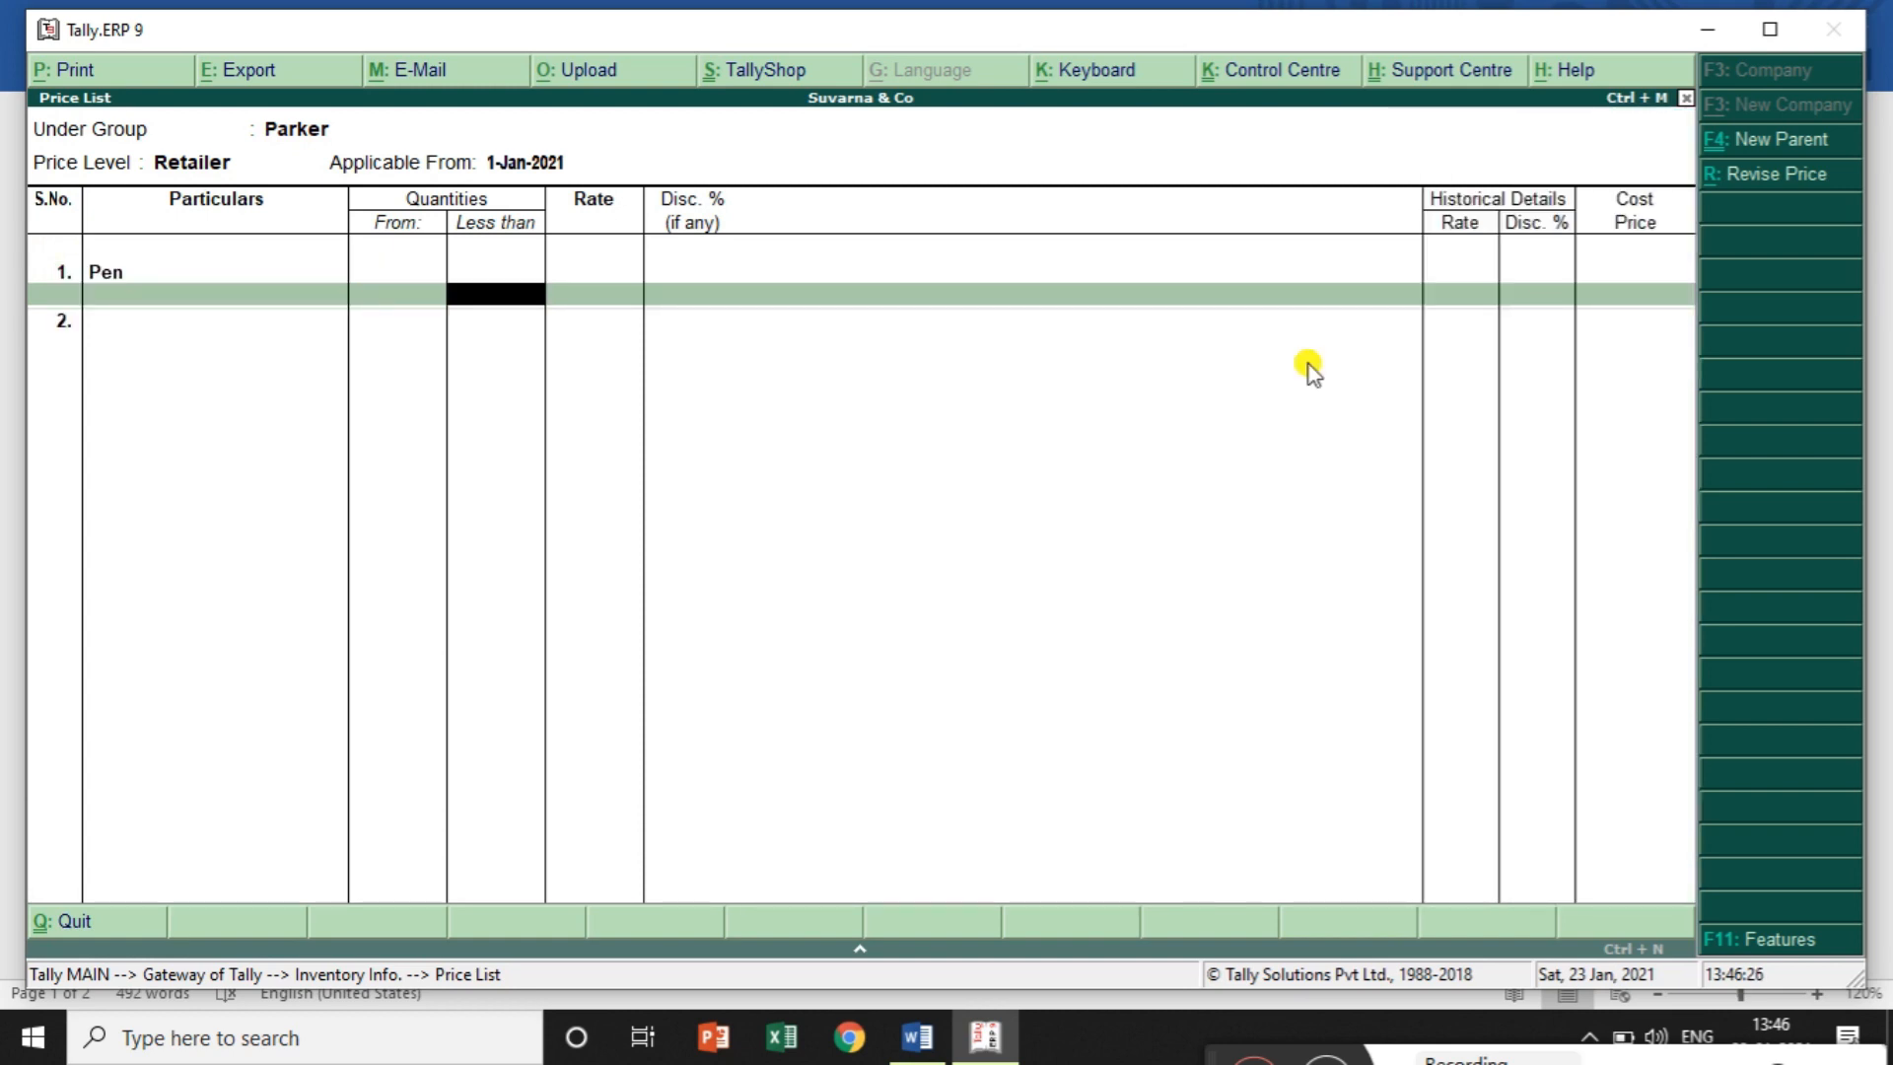
type("10")
key("Return")
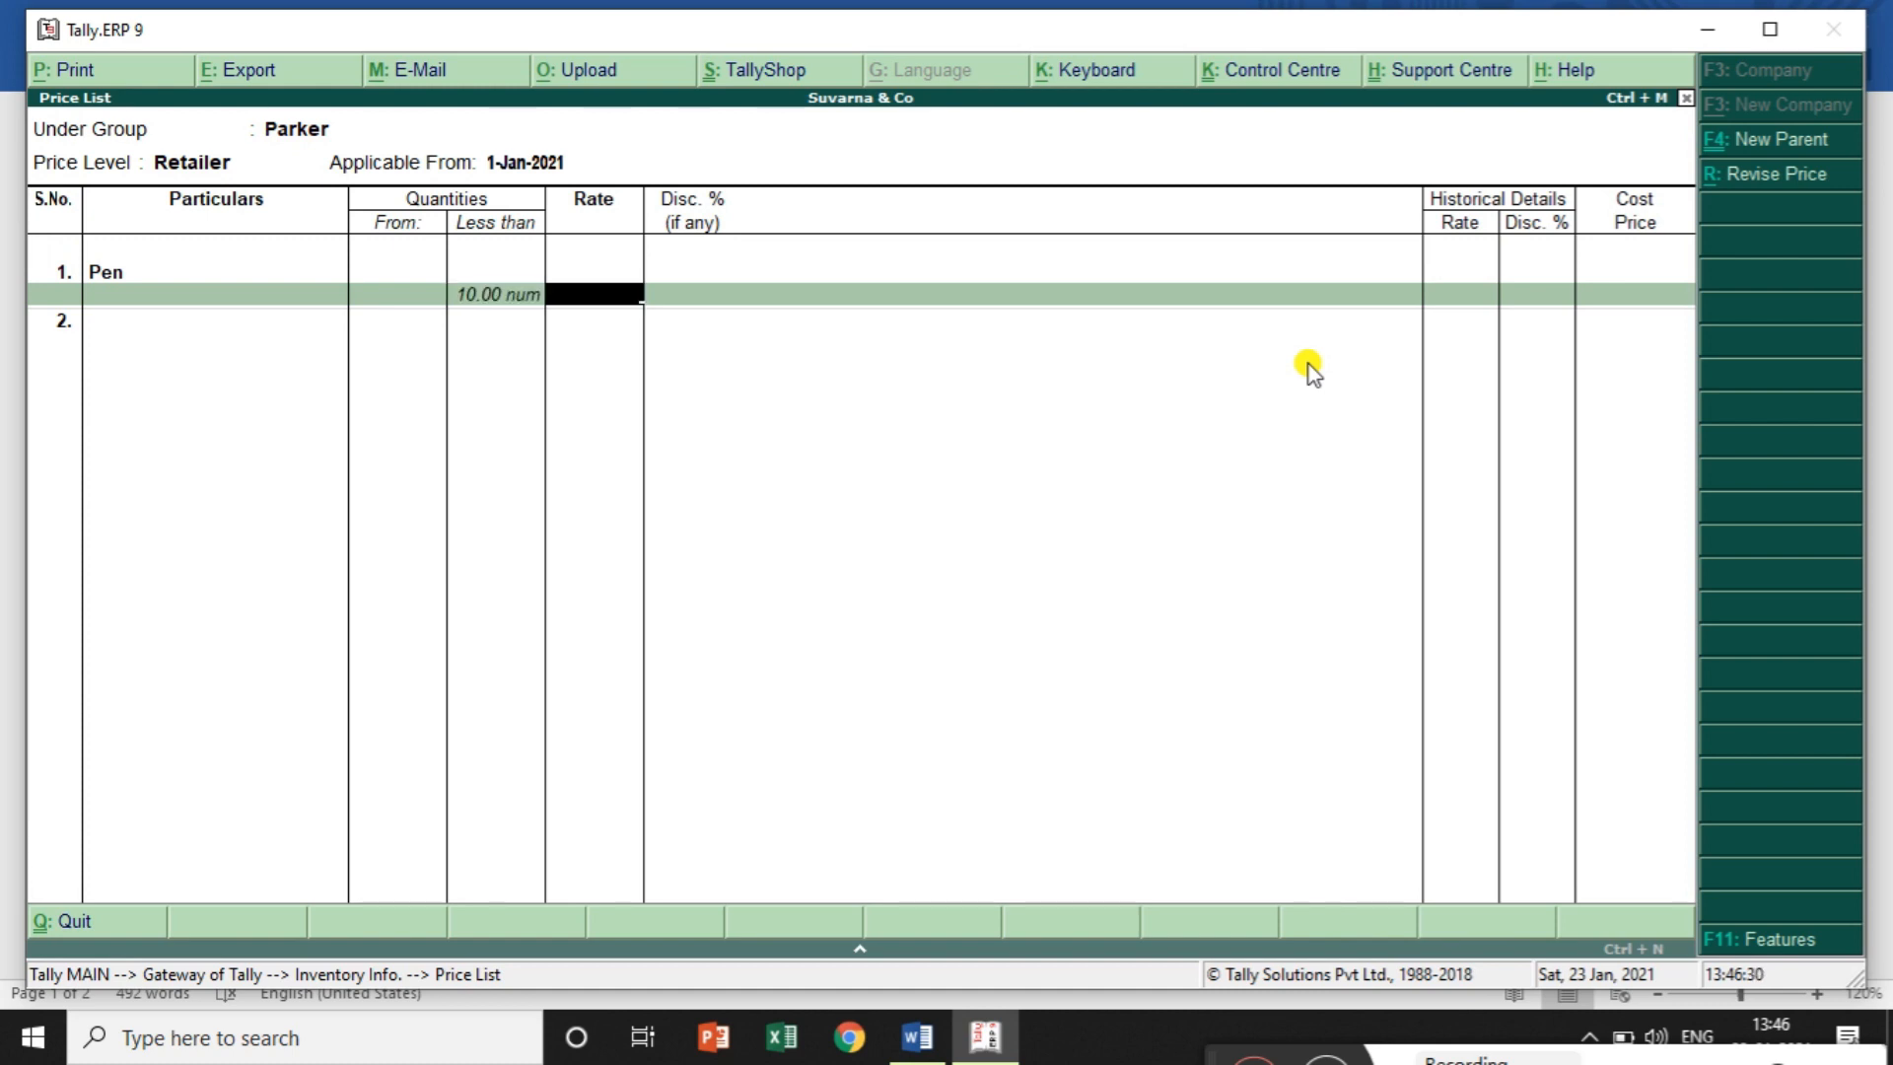
key("alt+Tab")
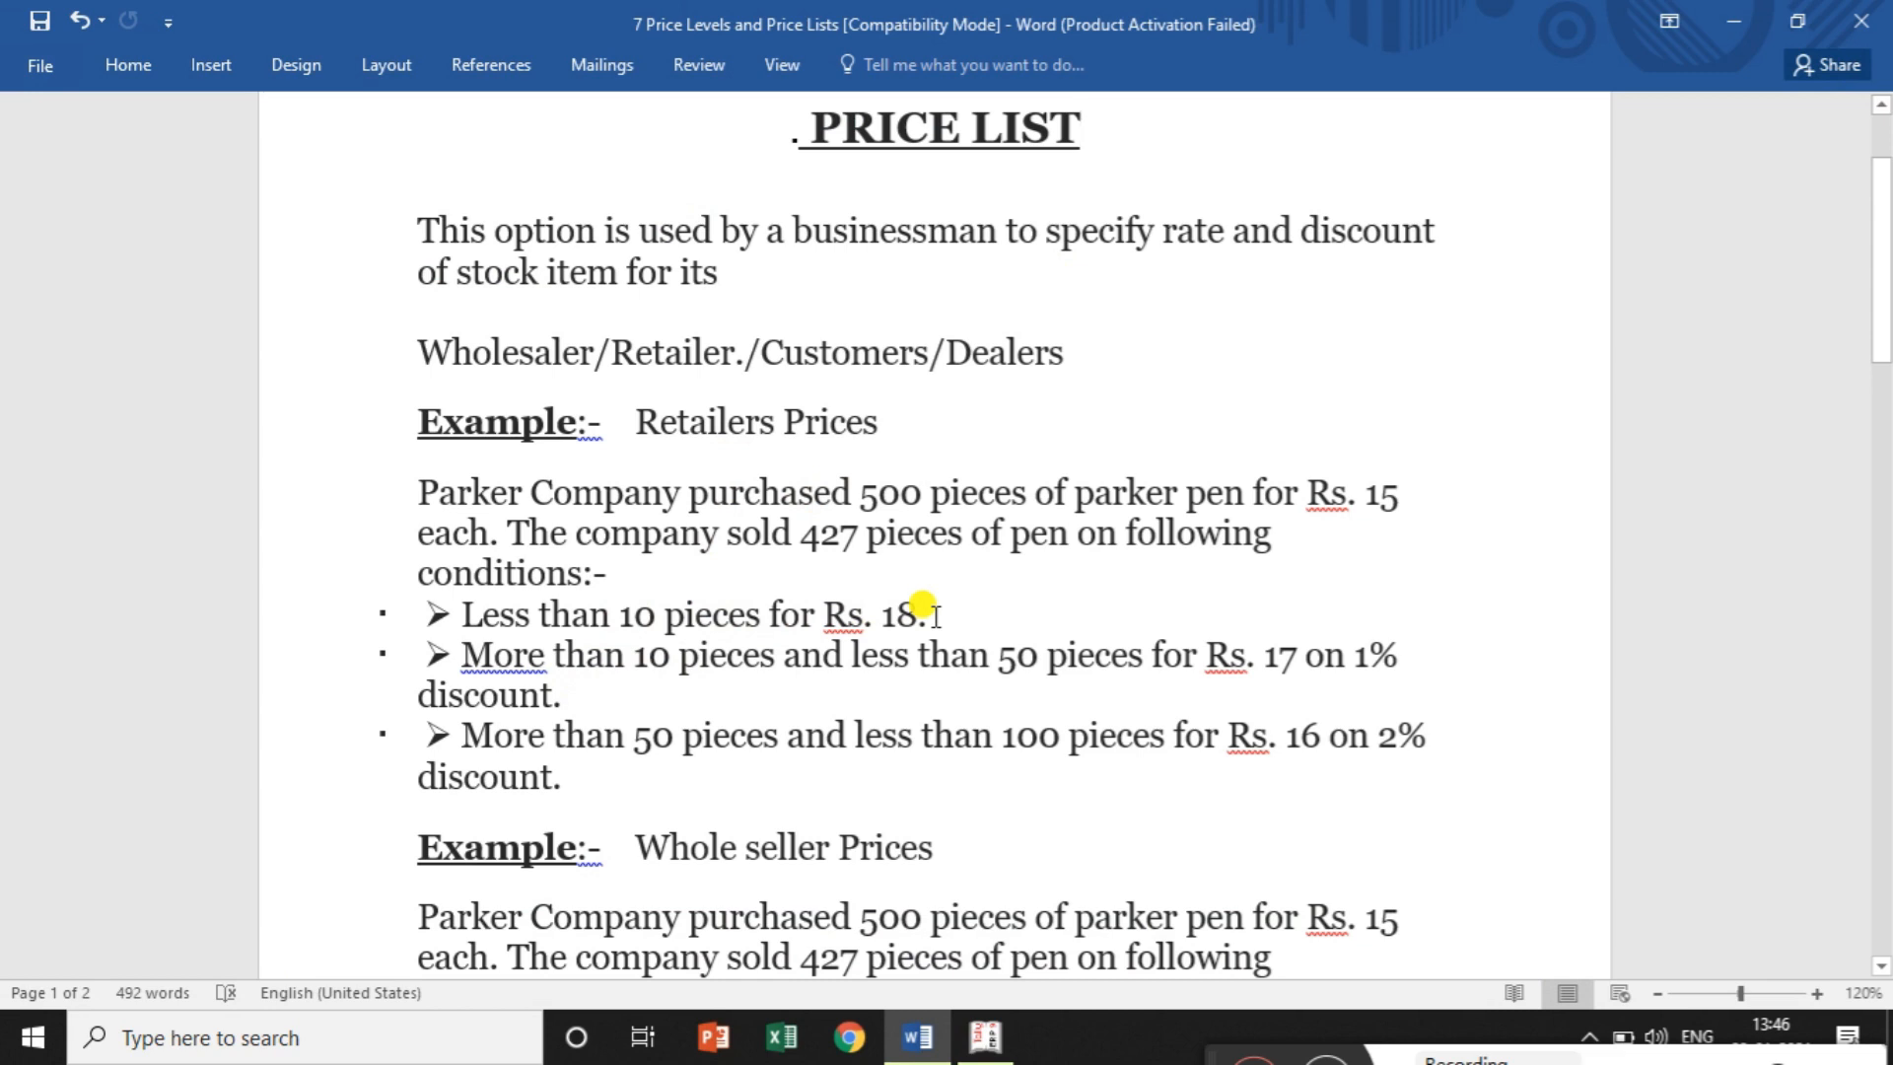
key("alt+Tab")
type("18")
key("Return")
key("Return")
Add the Pen slab from 10 to less than 50 at a rate of 17 with a 1% discount, consulting the Word example
key("alt+Tab")
key("alt+Tab")
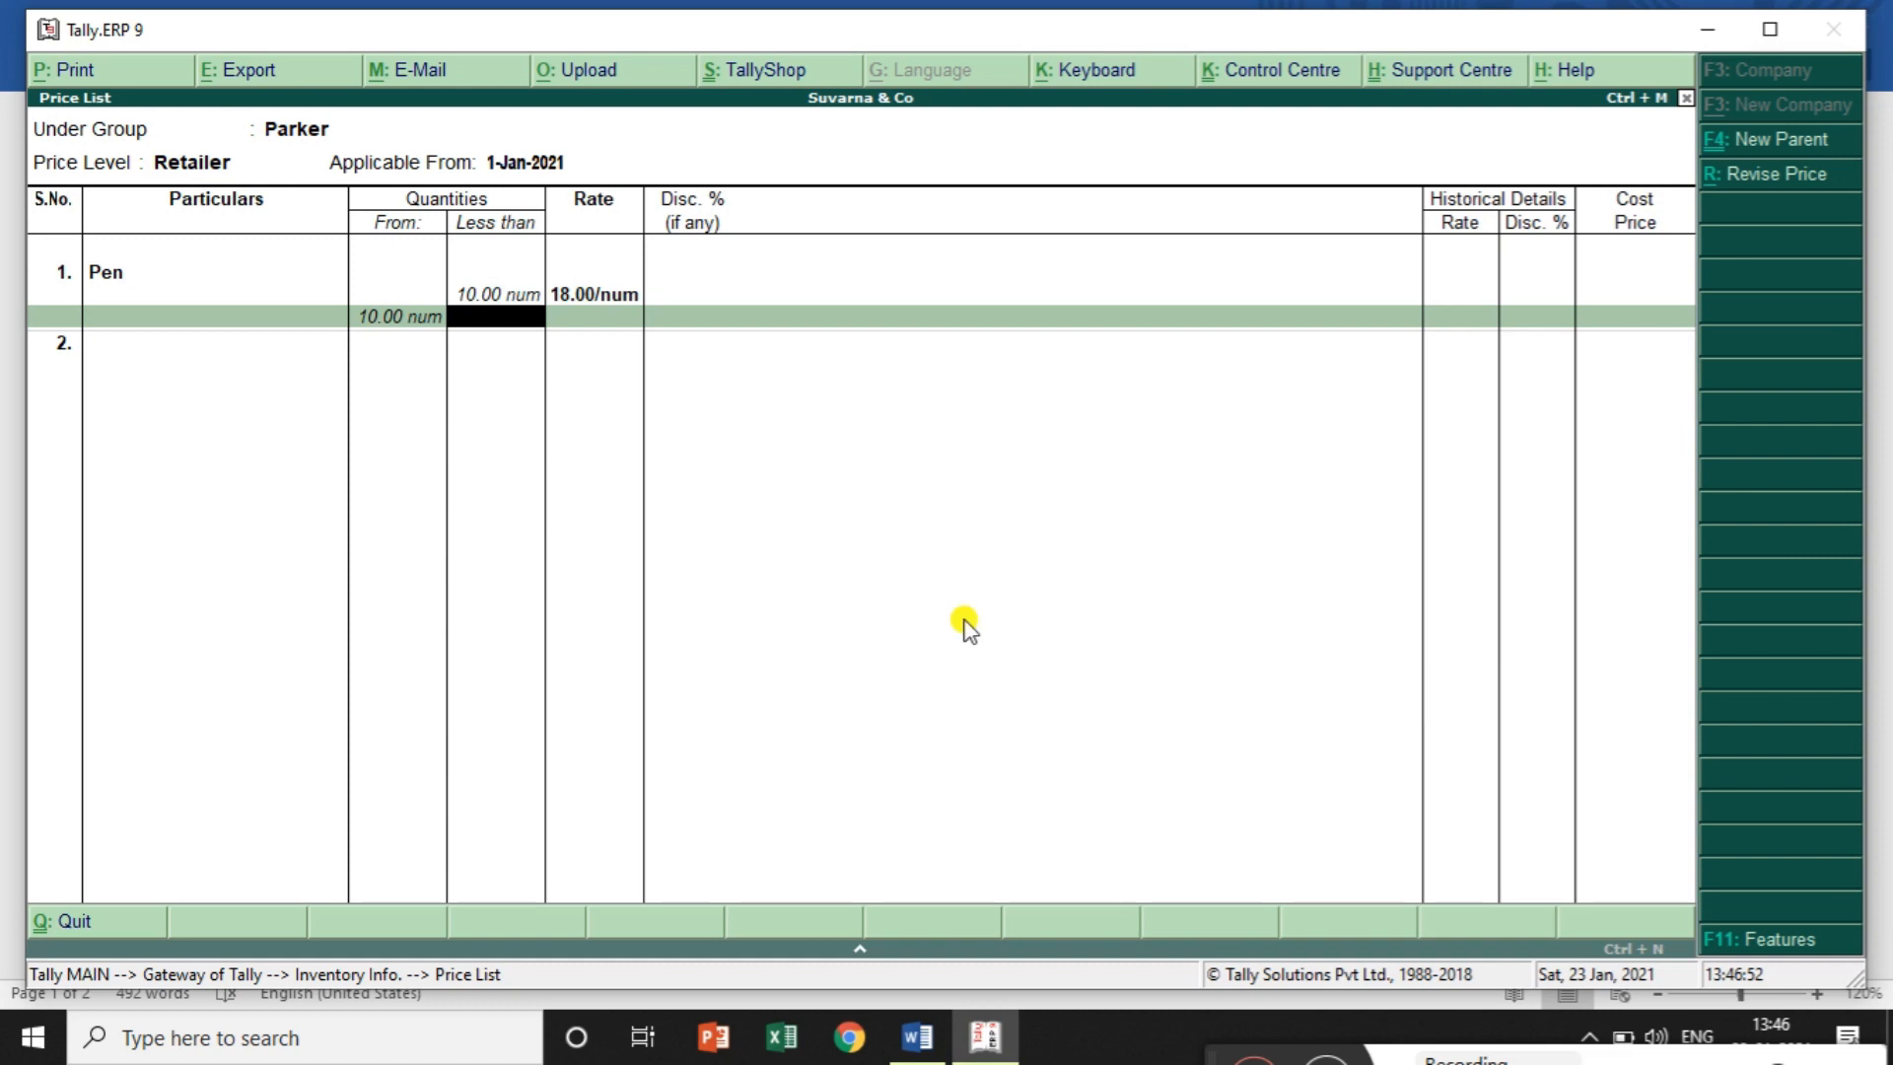
type("50")
key("Return")
type("17")
key("Return")
type("1")
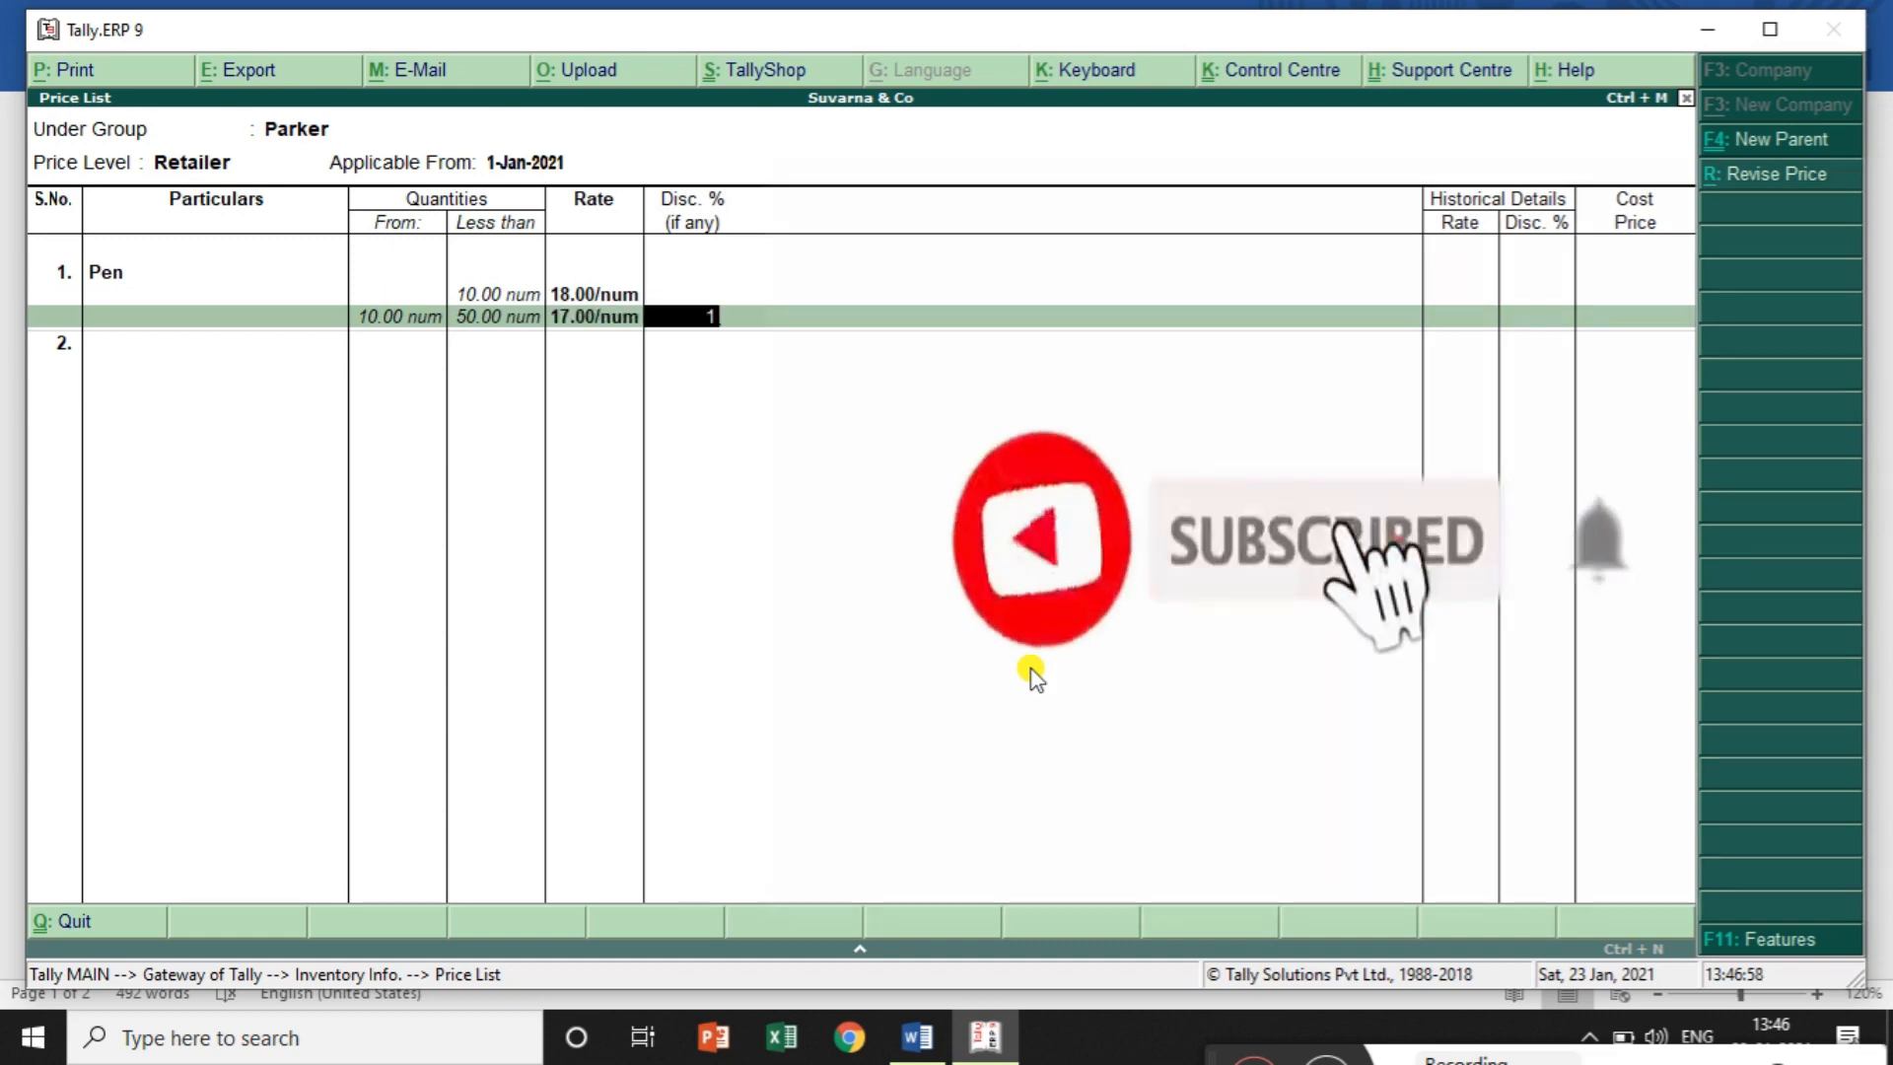
key("Return")
Check the next condition in the Word document and price Pen from 50 to less than 100 at 16 with a 2% discount
key("alt+Tab")
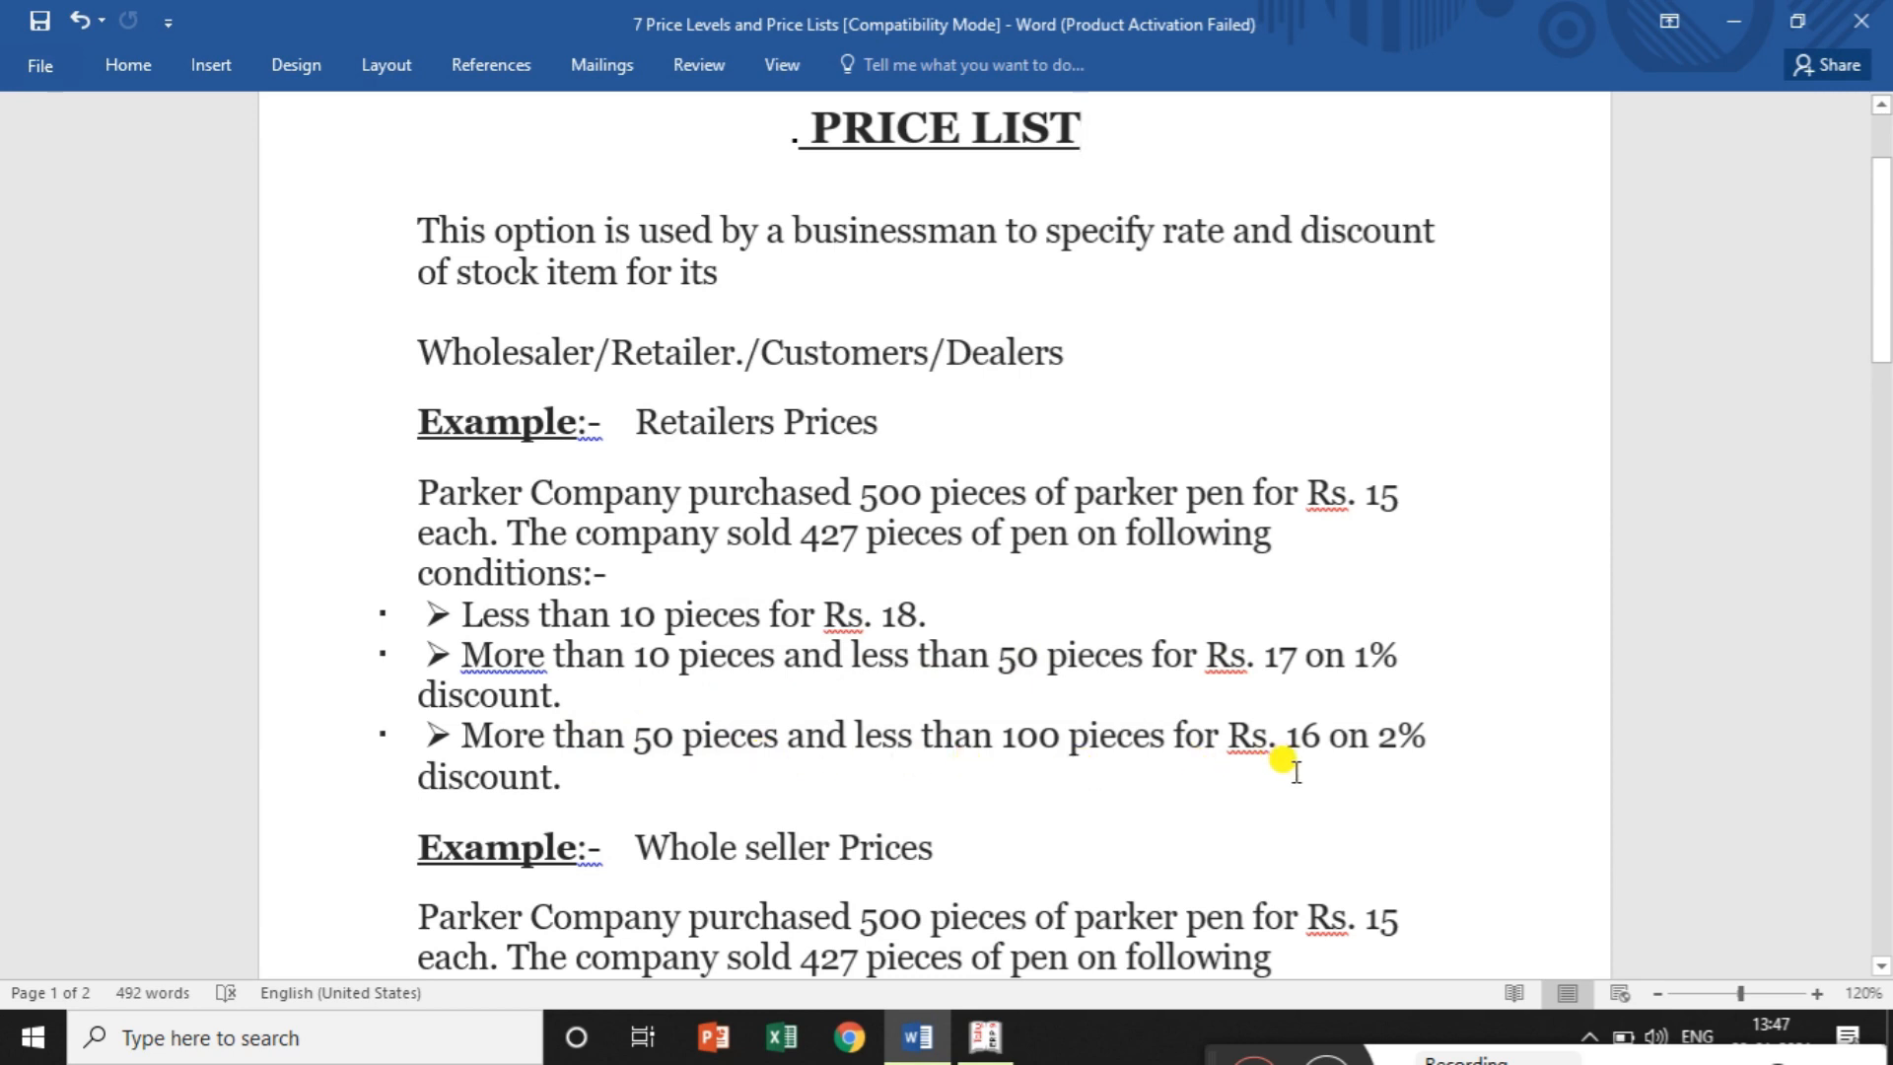
key("alt+Tab")
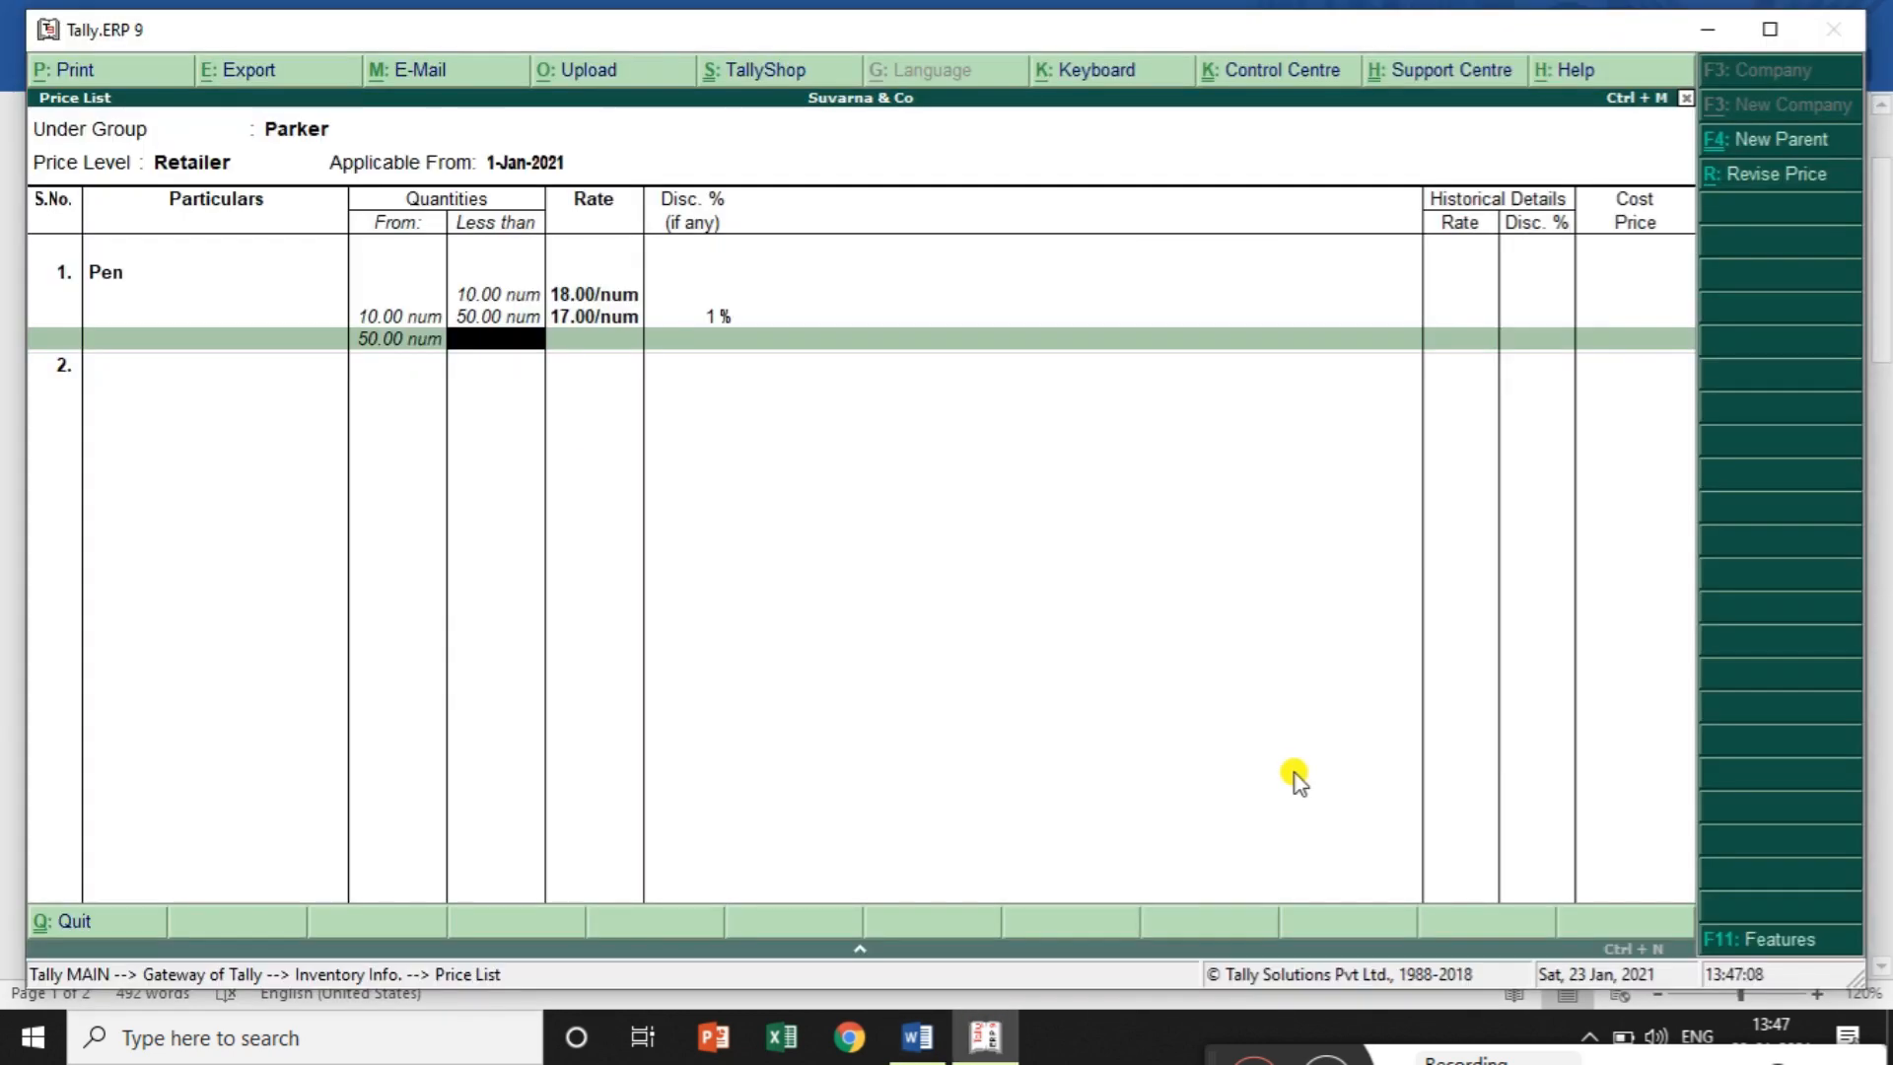
type("100")
key("Return")
type("16")
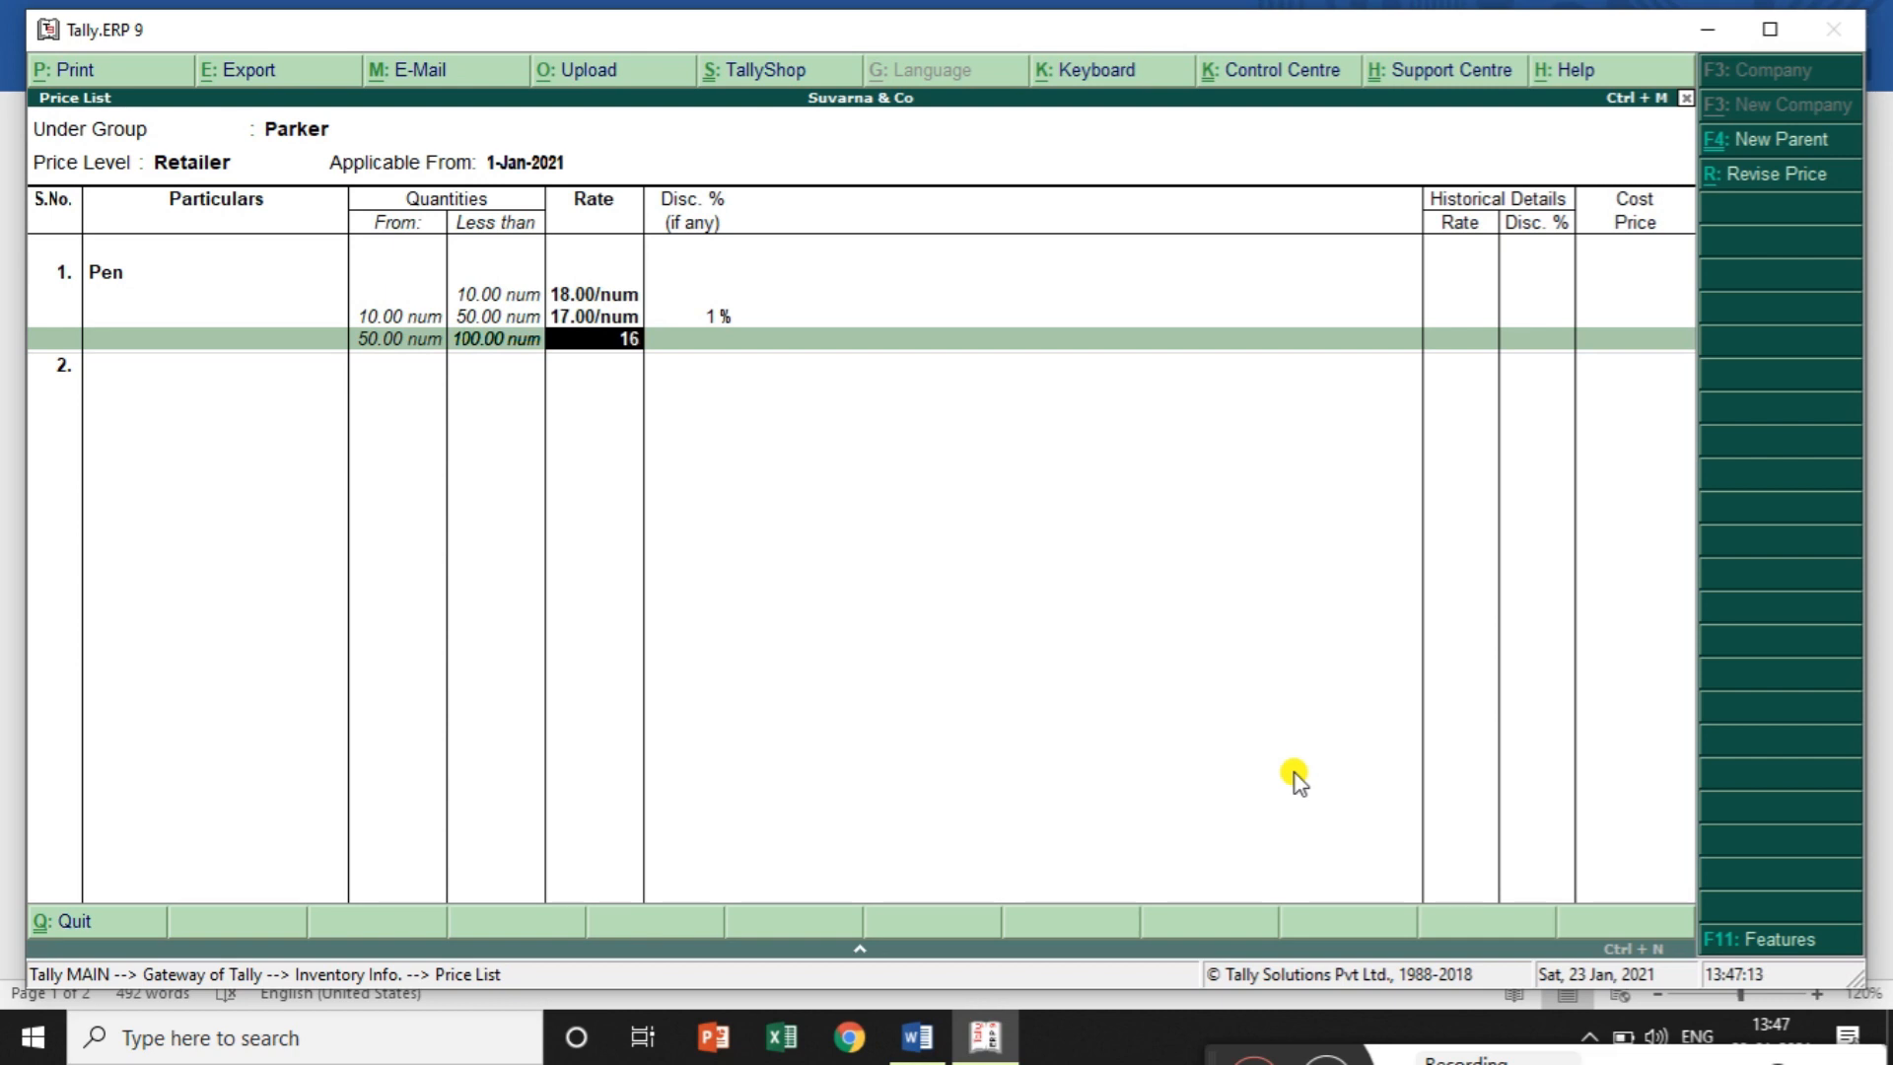
key("Return")
type("2")
key("Return")
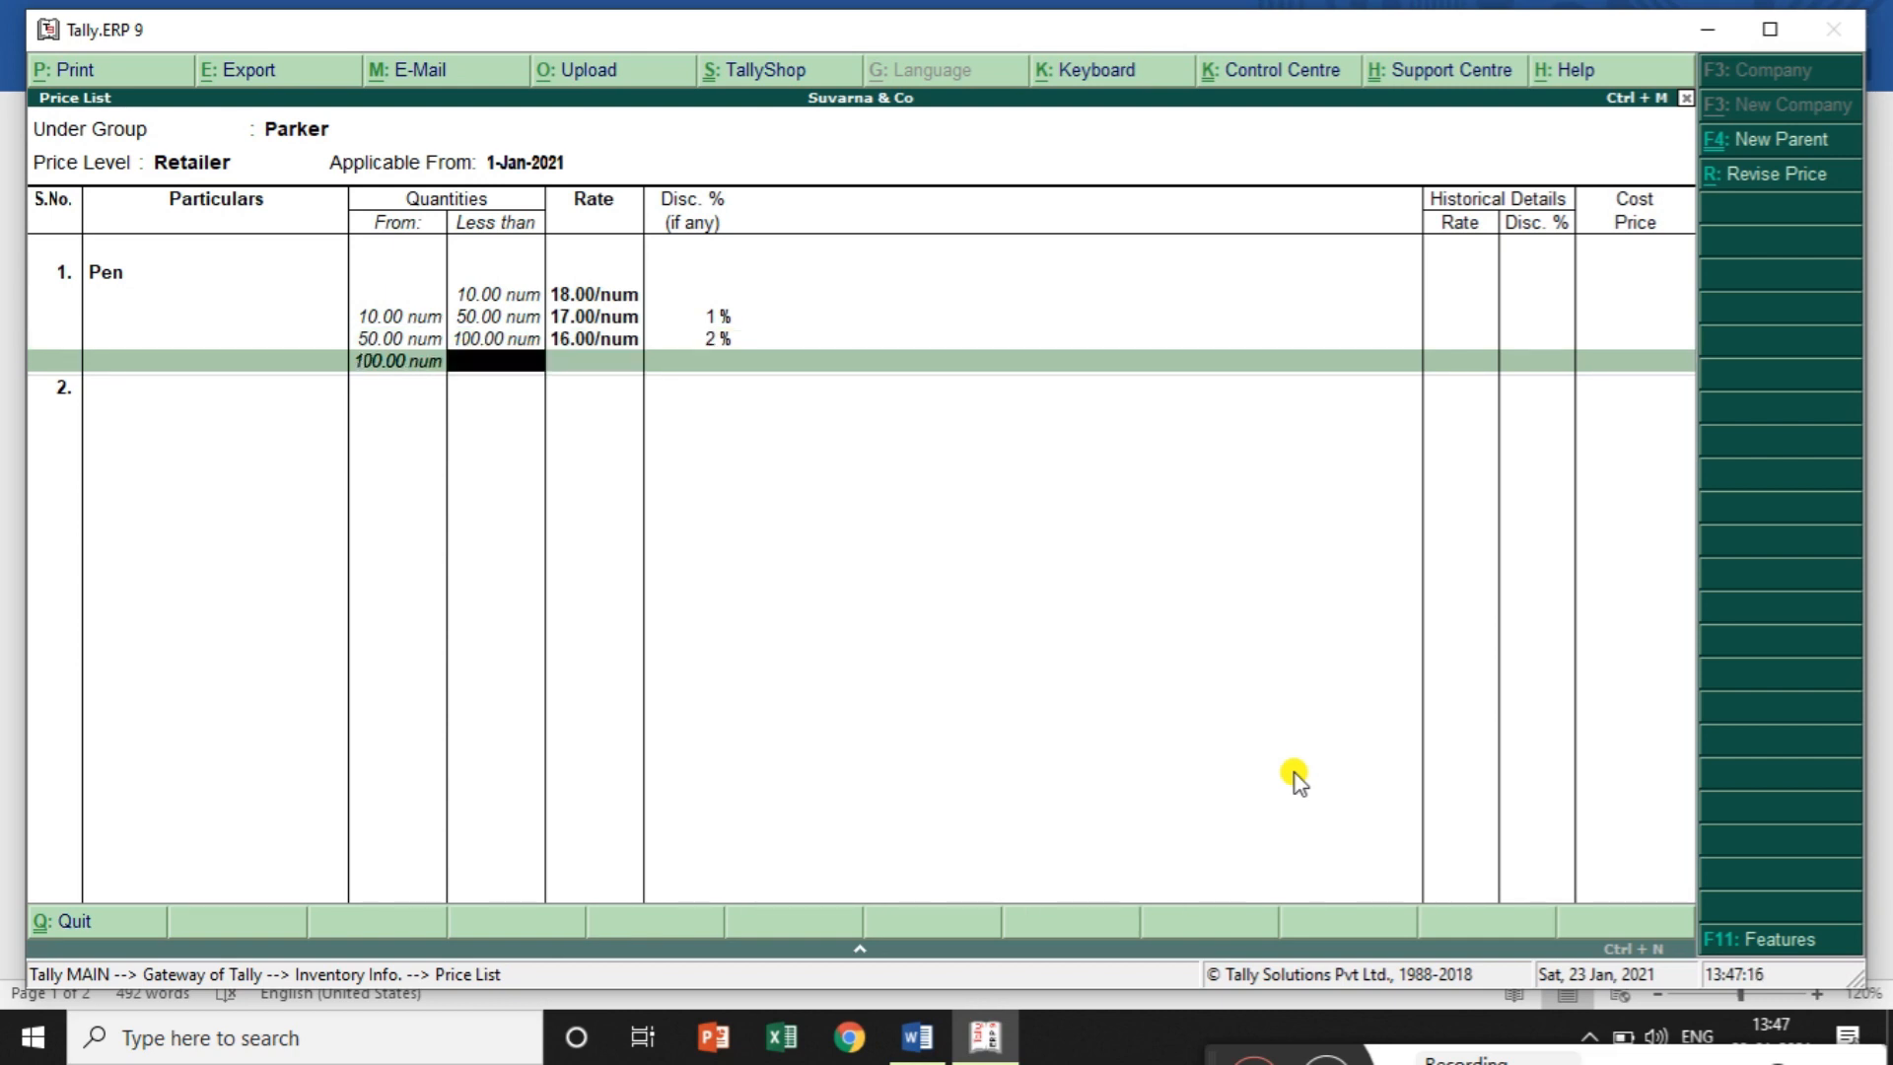
Set an open-ended Pen slab from 100 upward at a rate of 15 with a 3% discount
key("Return")
type("15")
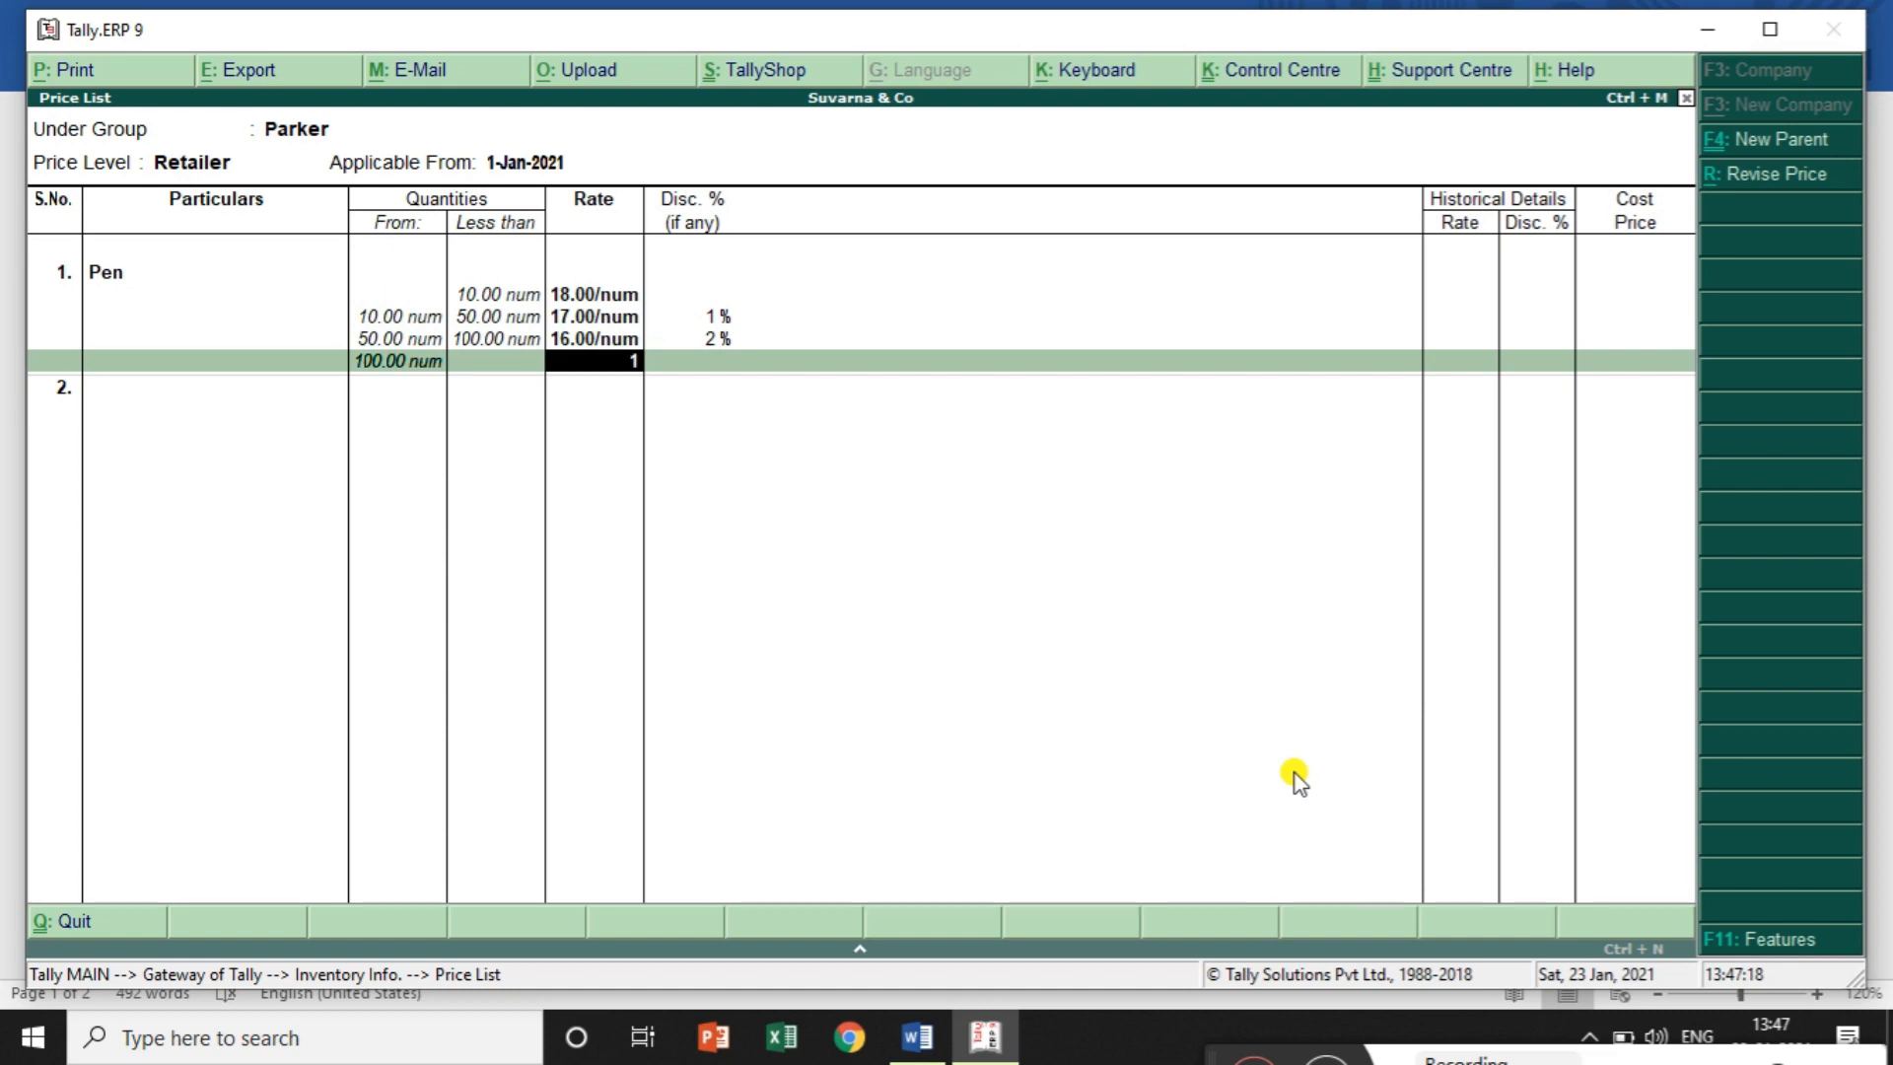
key("Return")
type("3")
key("Return")
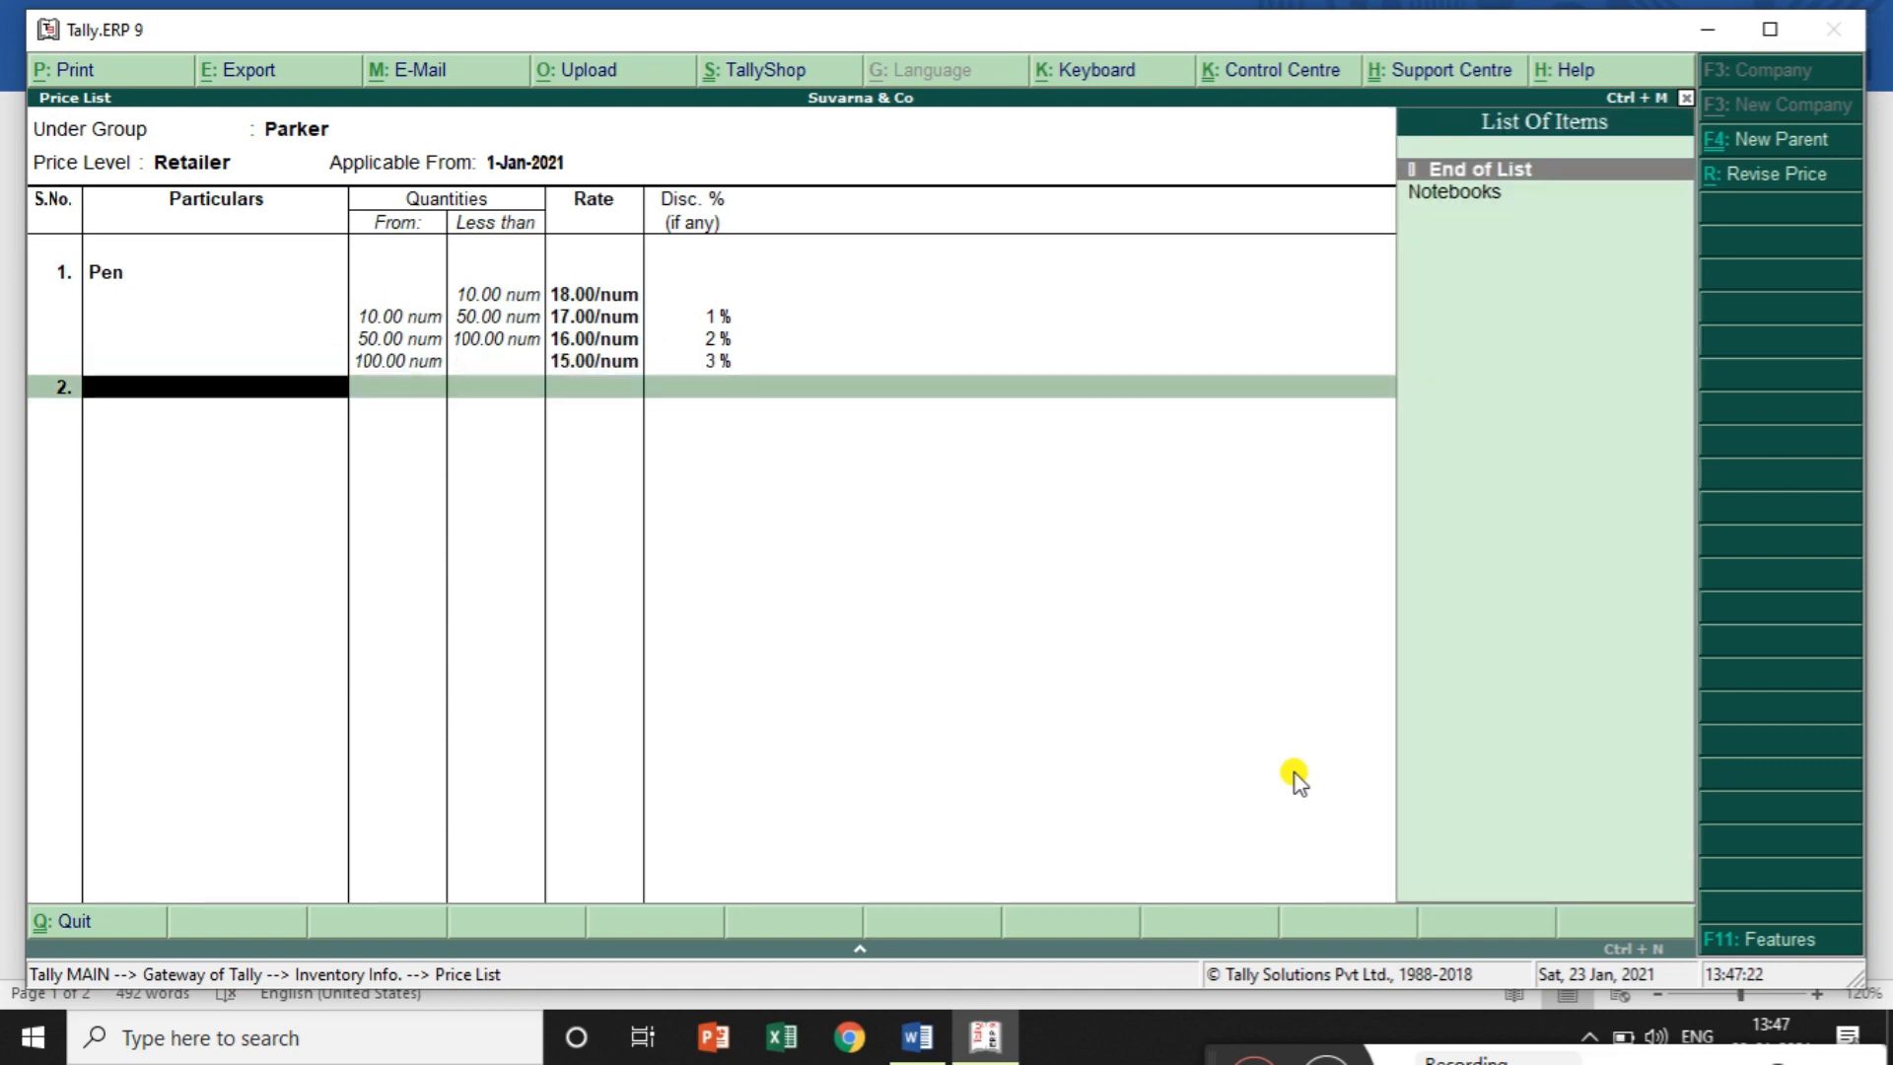
Add Notebooks as the second item, priced at 50 without discount for quantities less than 10
key("Down")
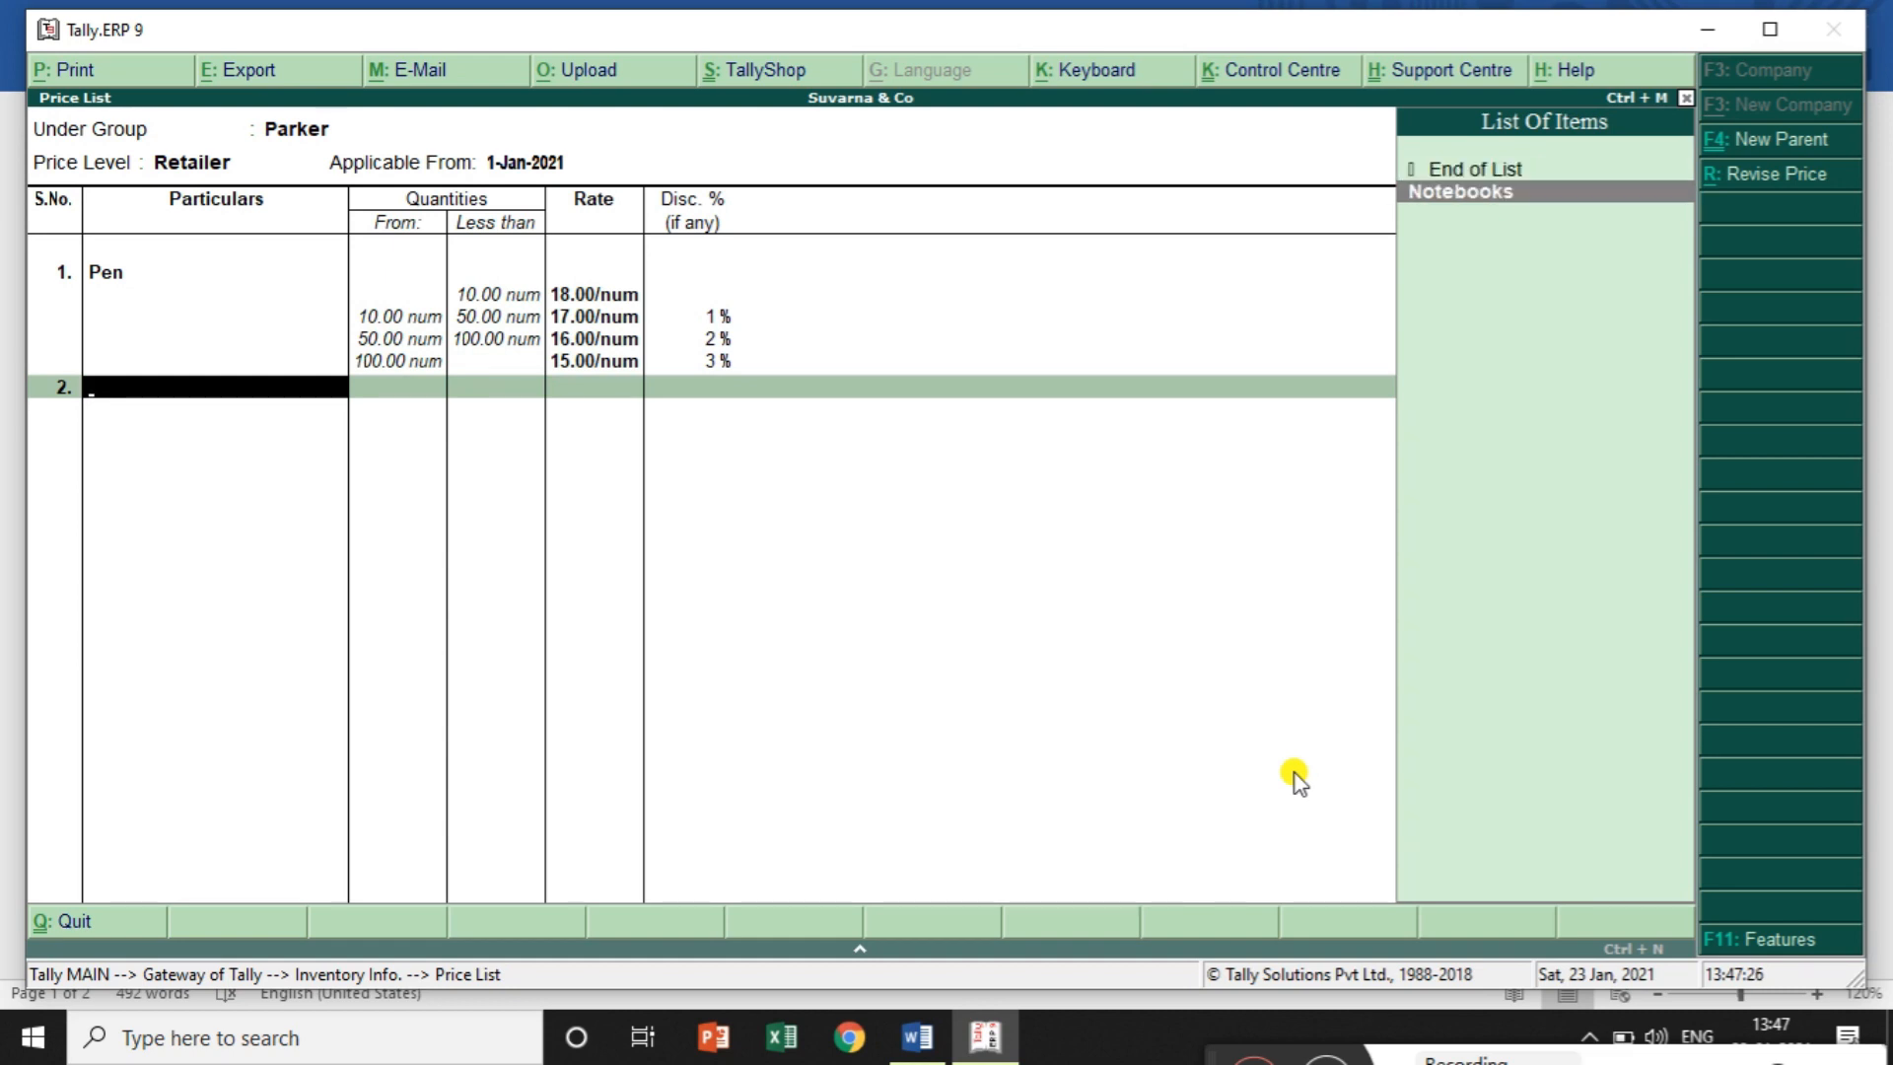
key("Return")
type("10")
key("Return")
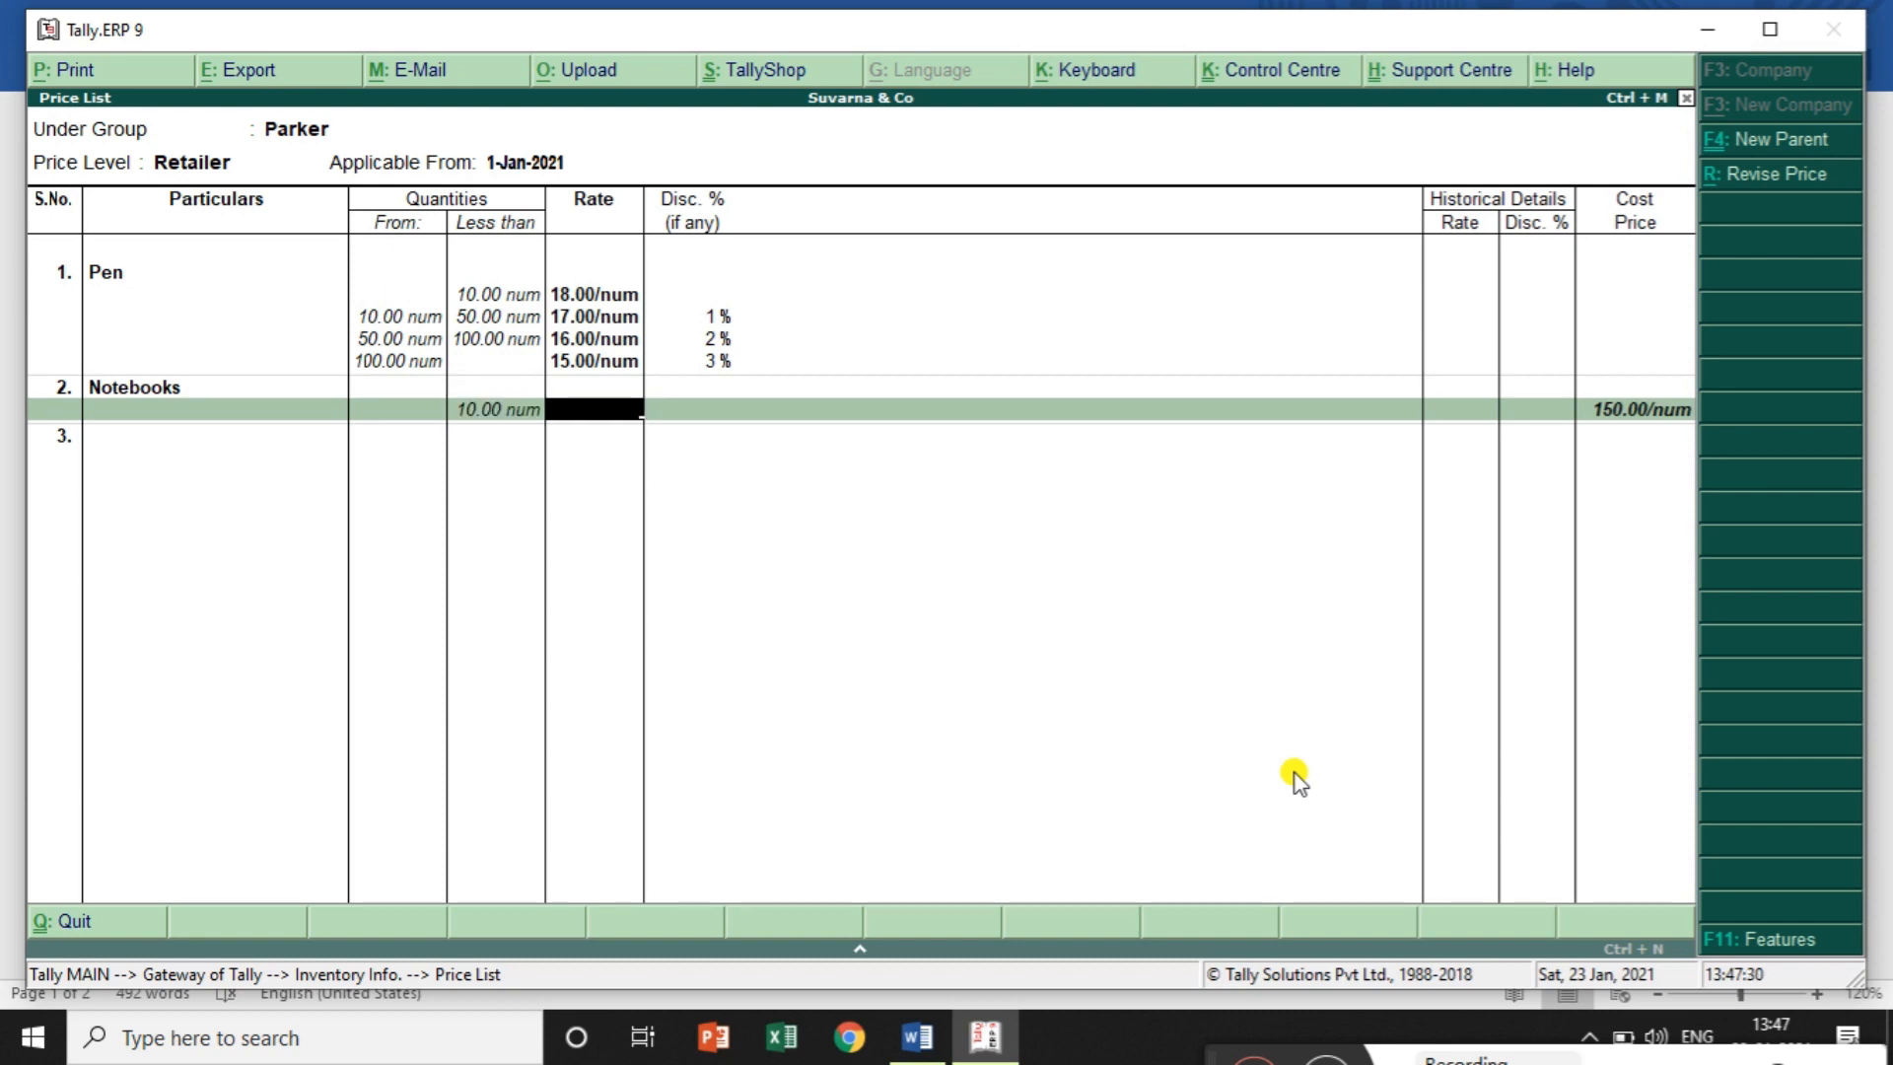
type("50")
key("Return")
key("Return")
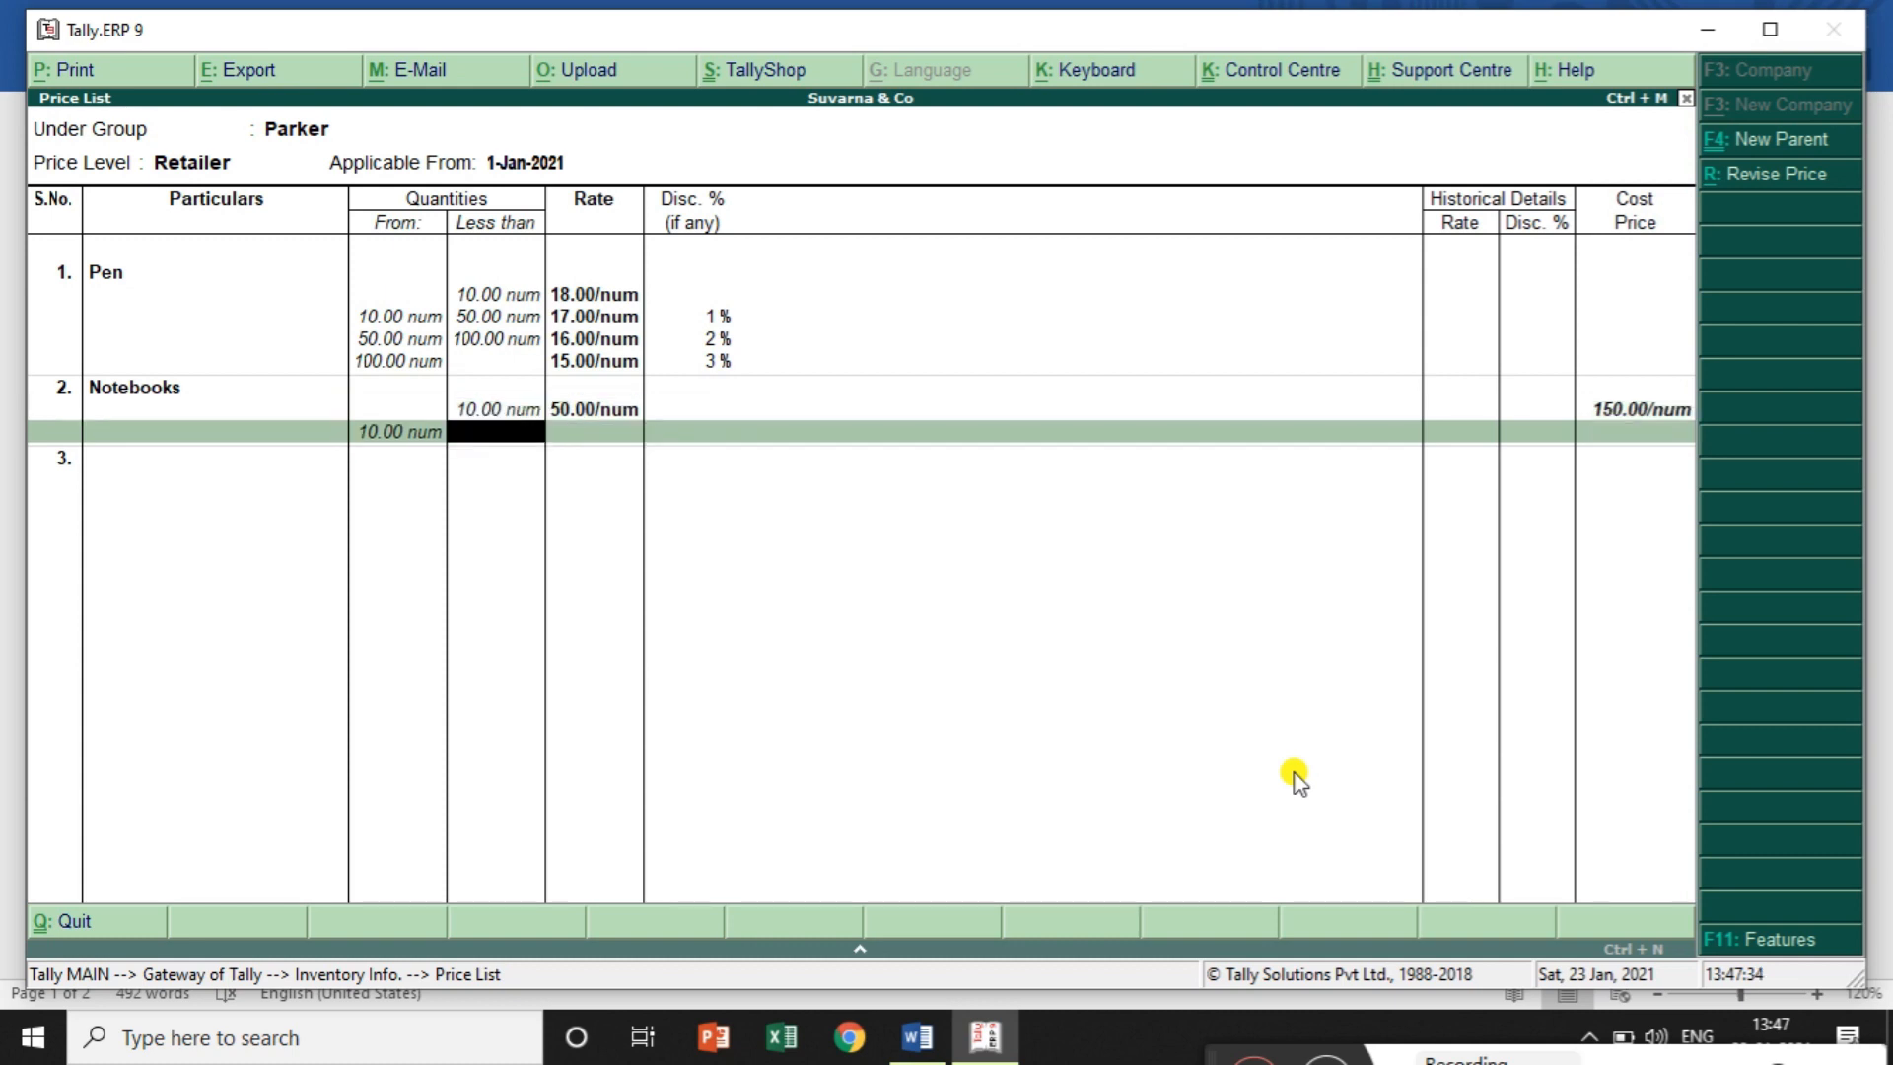
Price Notebooks from 10 to less than 25 at 49 with a 3% discount
type("25")
key("Return")
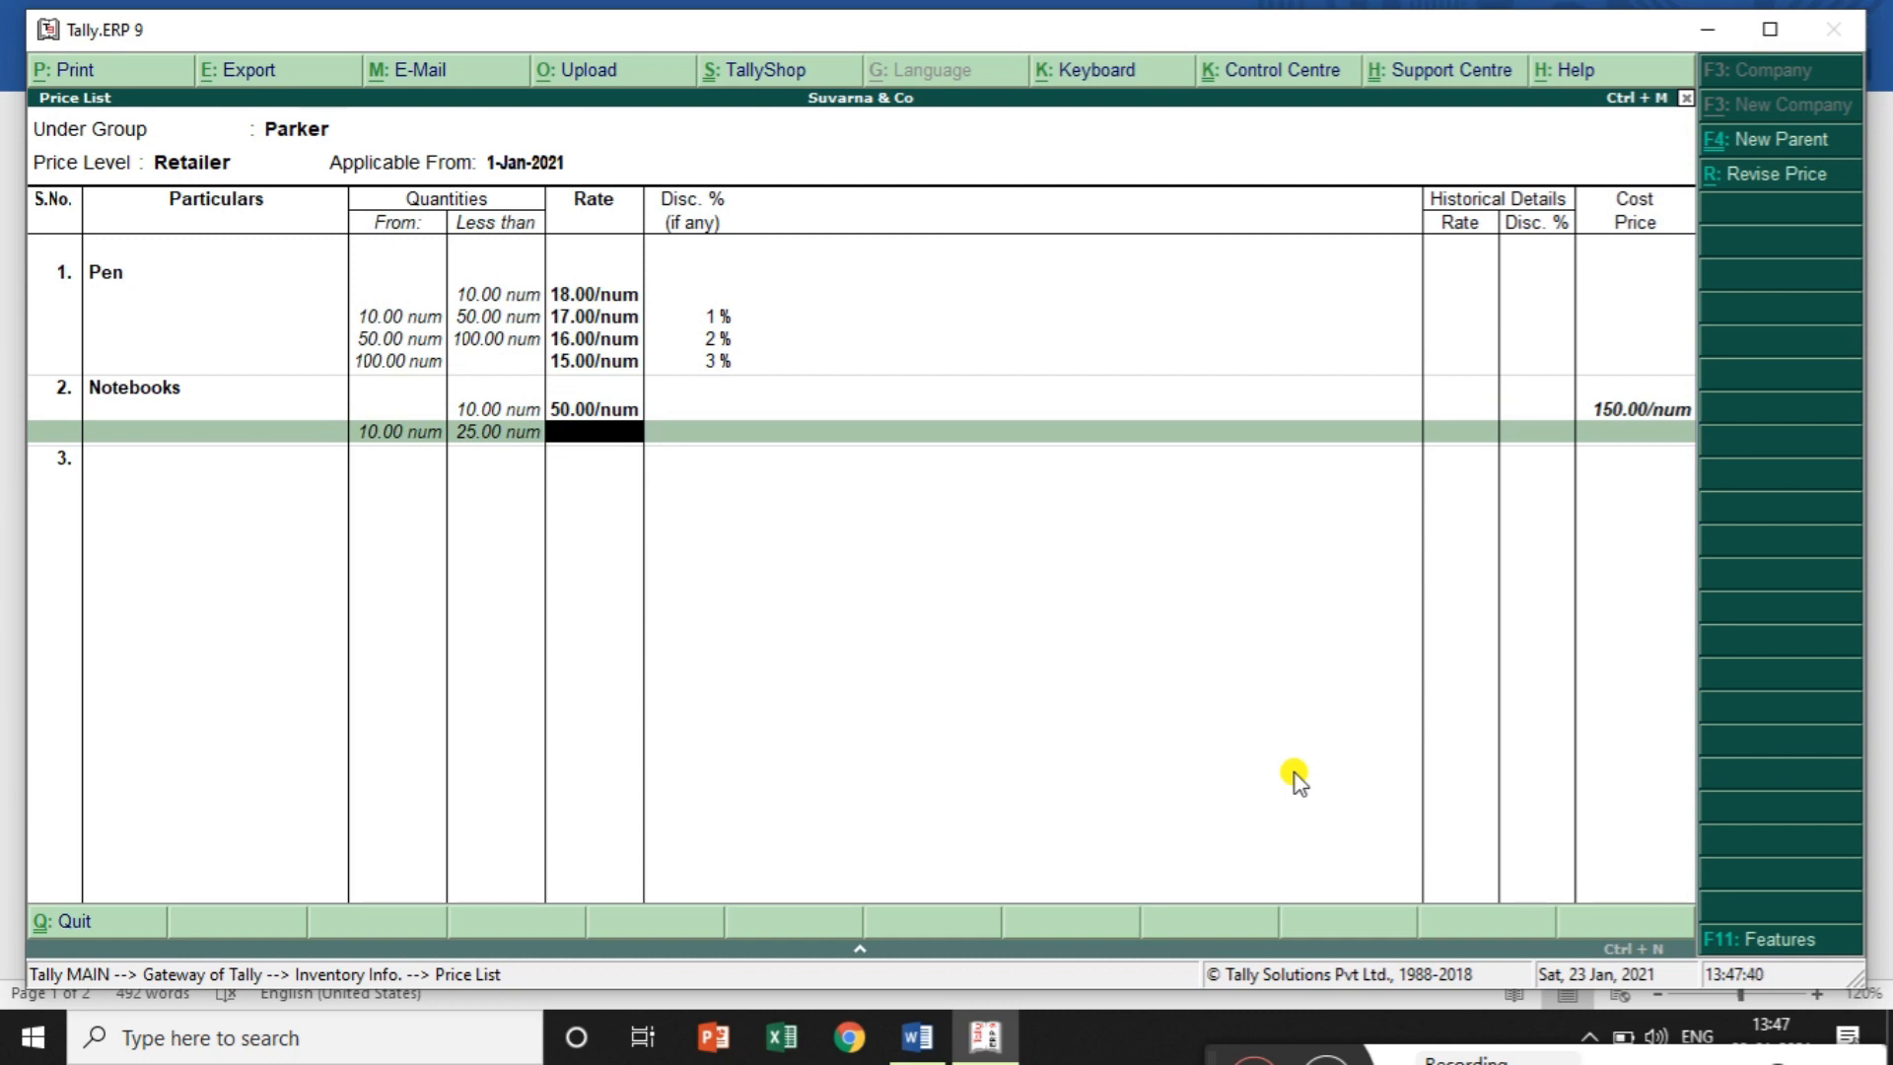
type("49")
key("Return")
type("3")
key("Return")
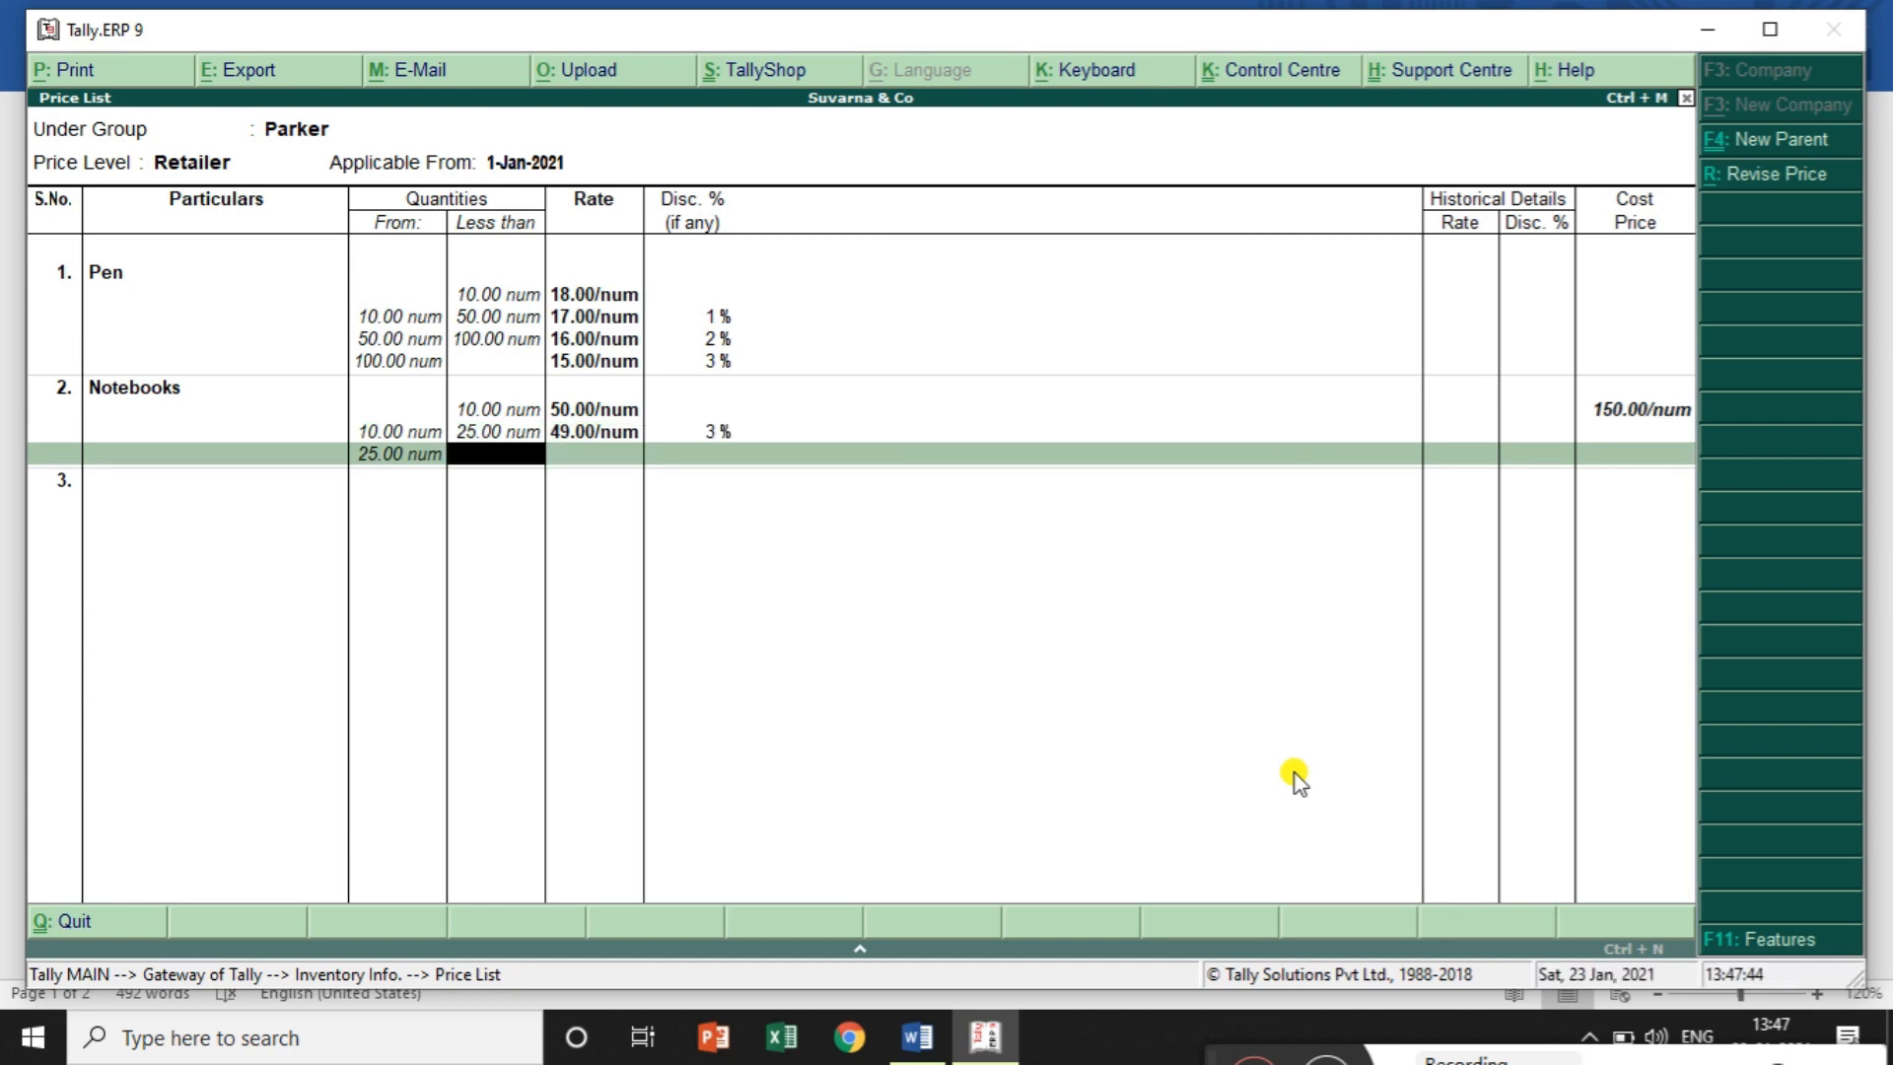
Price Notebooks from 25 to less than 50 at 48 with a 5% discount
type("50")
key("Return")
type("48")
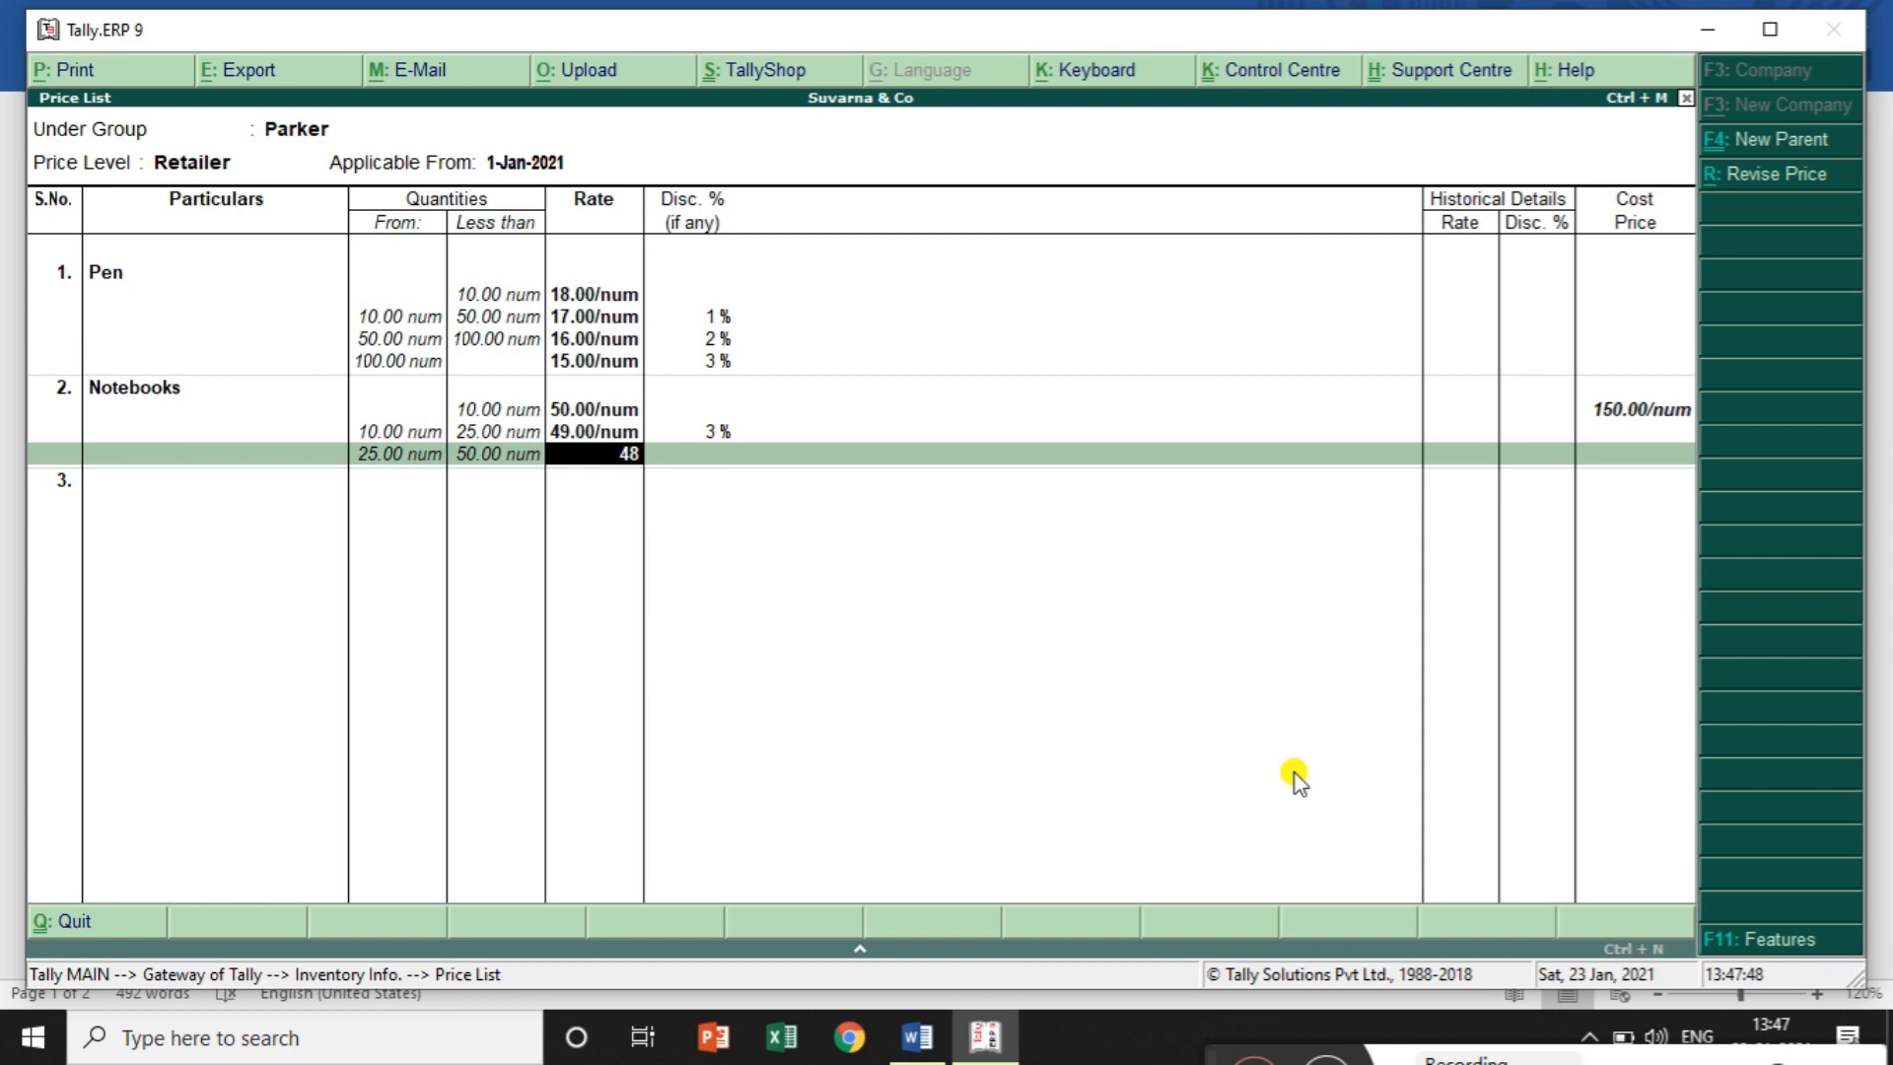
key("Return")
type("5")
key("Return")
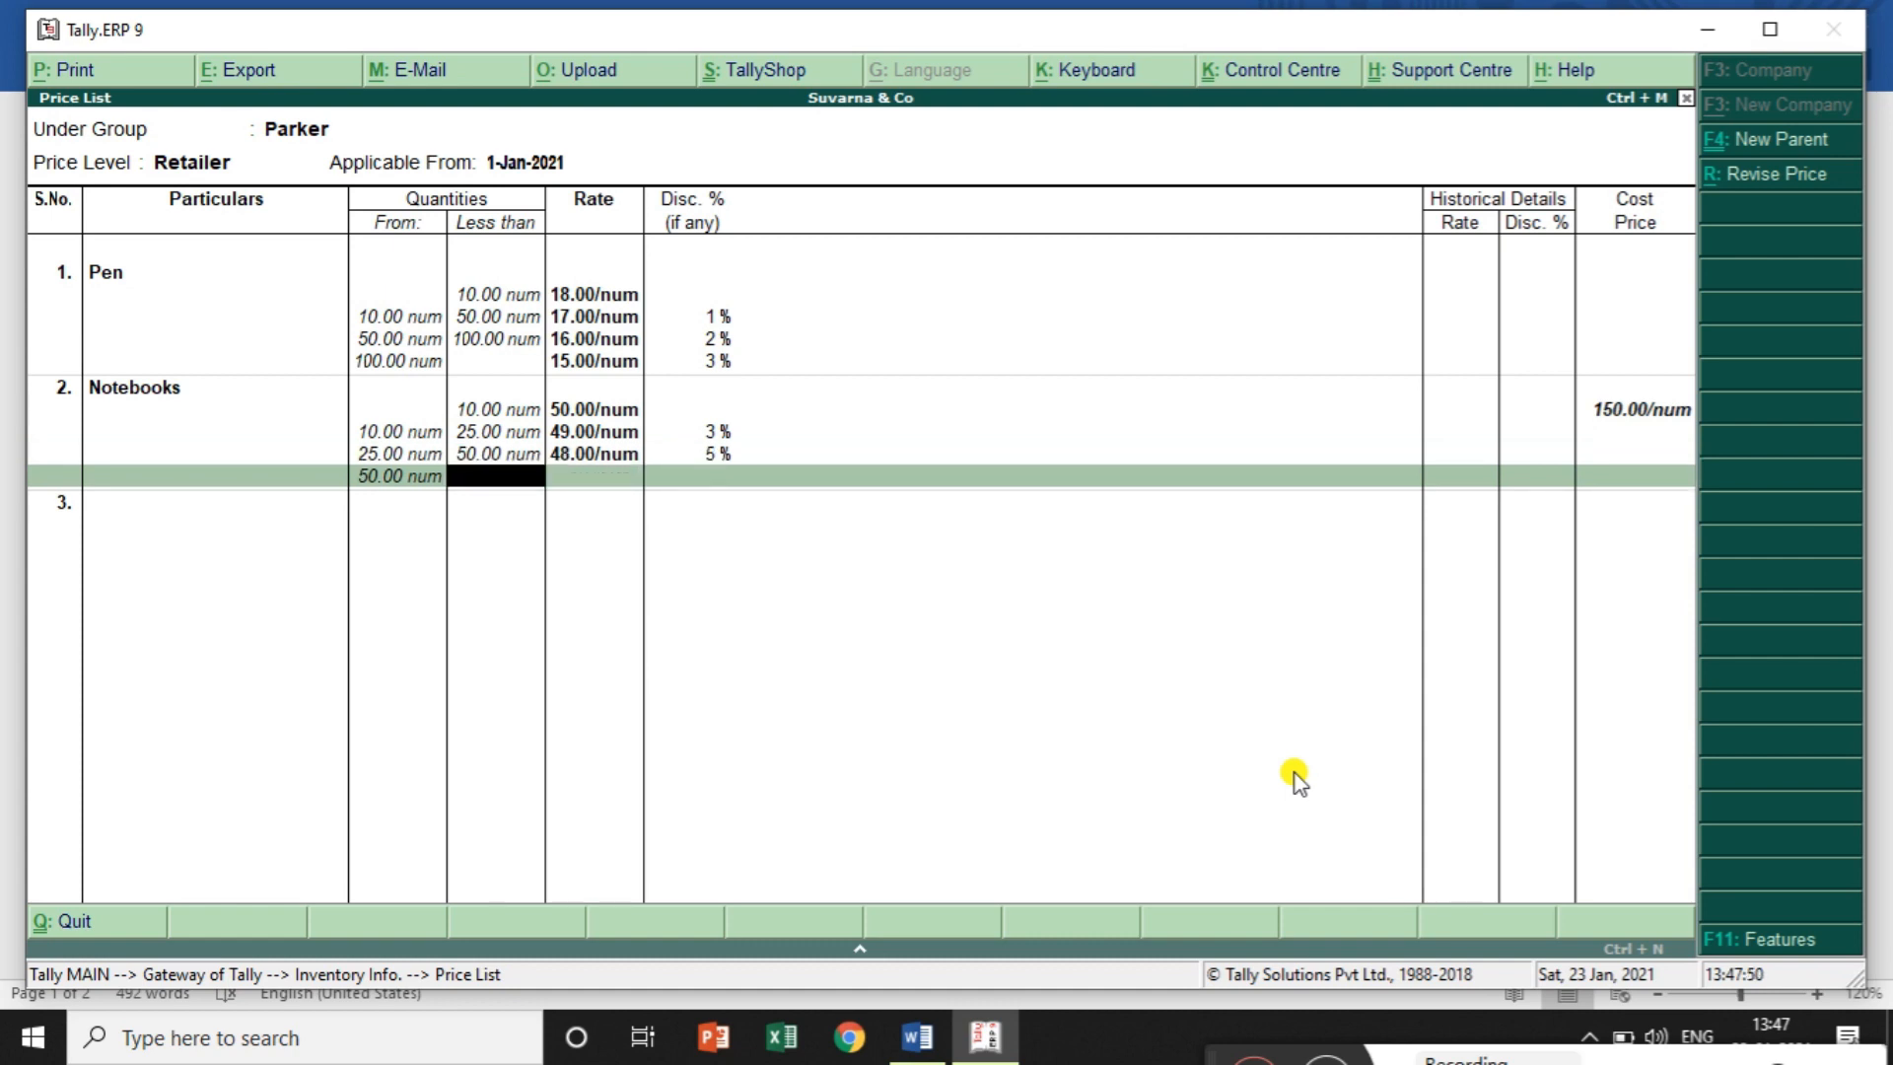
Price Notebooks from 50 to less than 100 at 47 with a 7% discount
type("100")
key("Return")
type("47")
key("Return")
type("7")
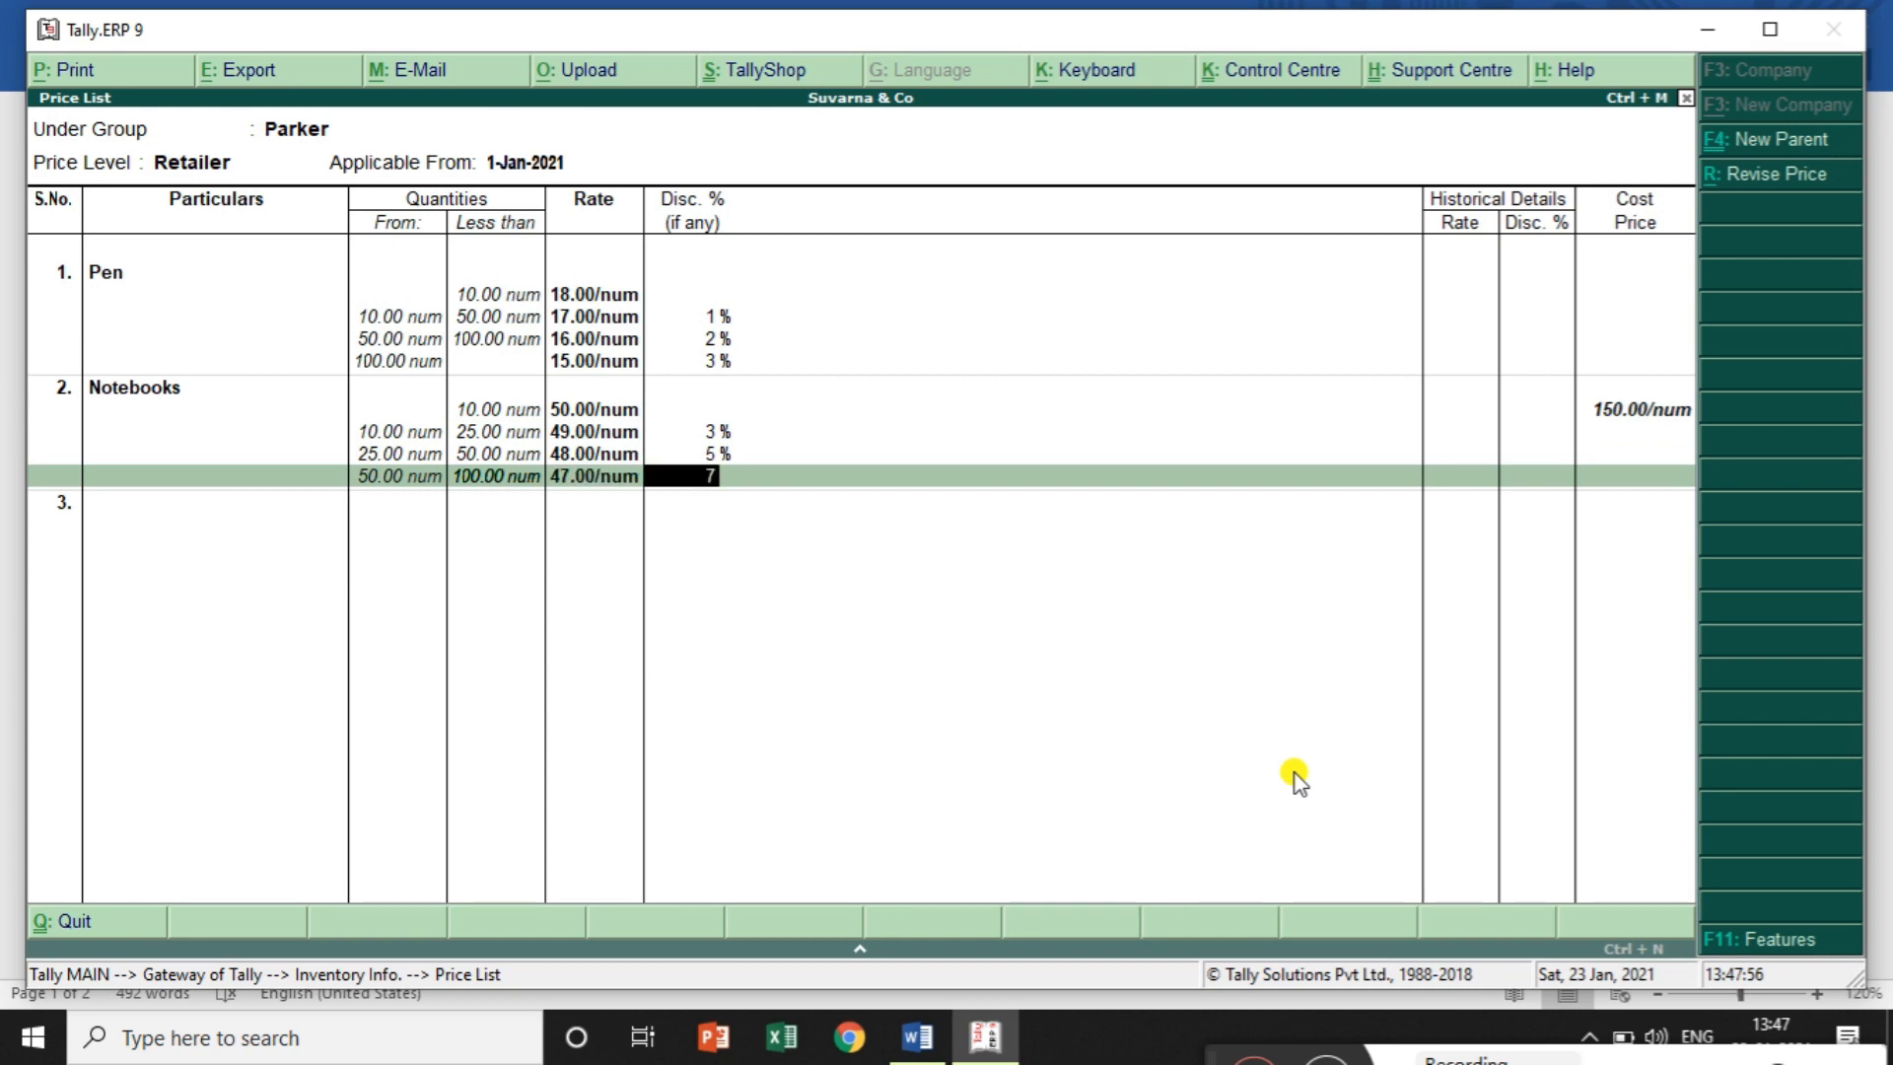
key("Return")
Price Notebooks from 100 upward at 45 with a 10% discount, then end and save the Retailer price list
key("Return")
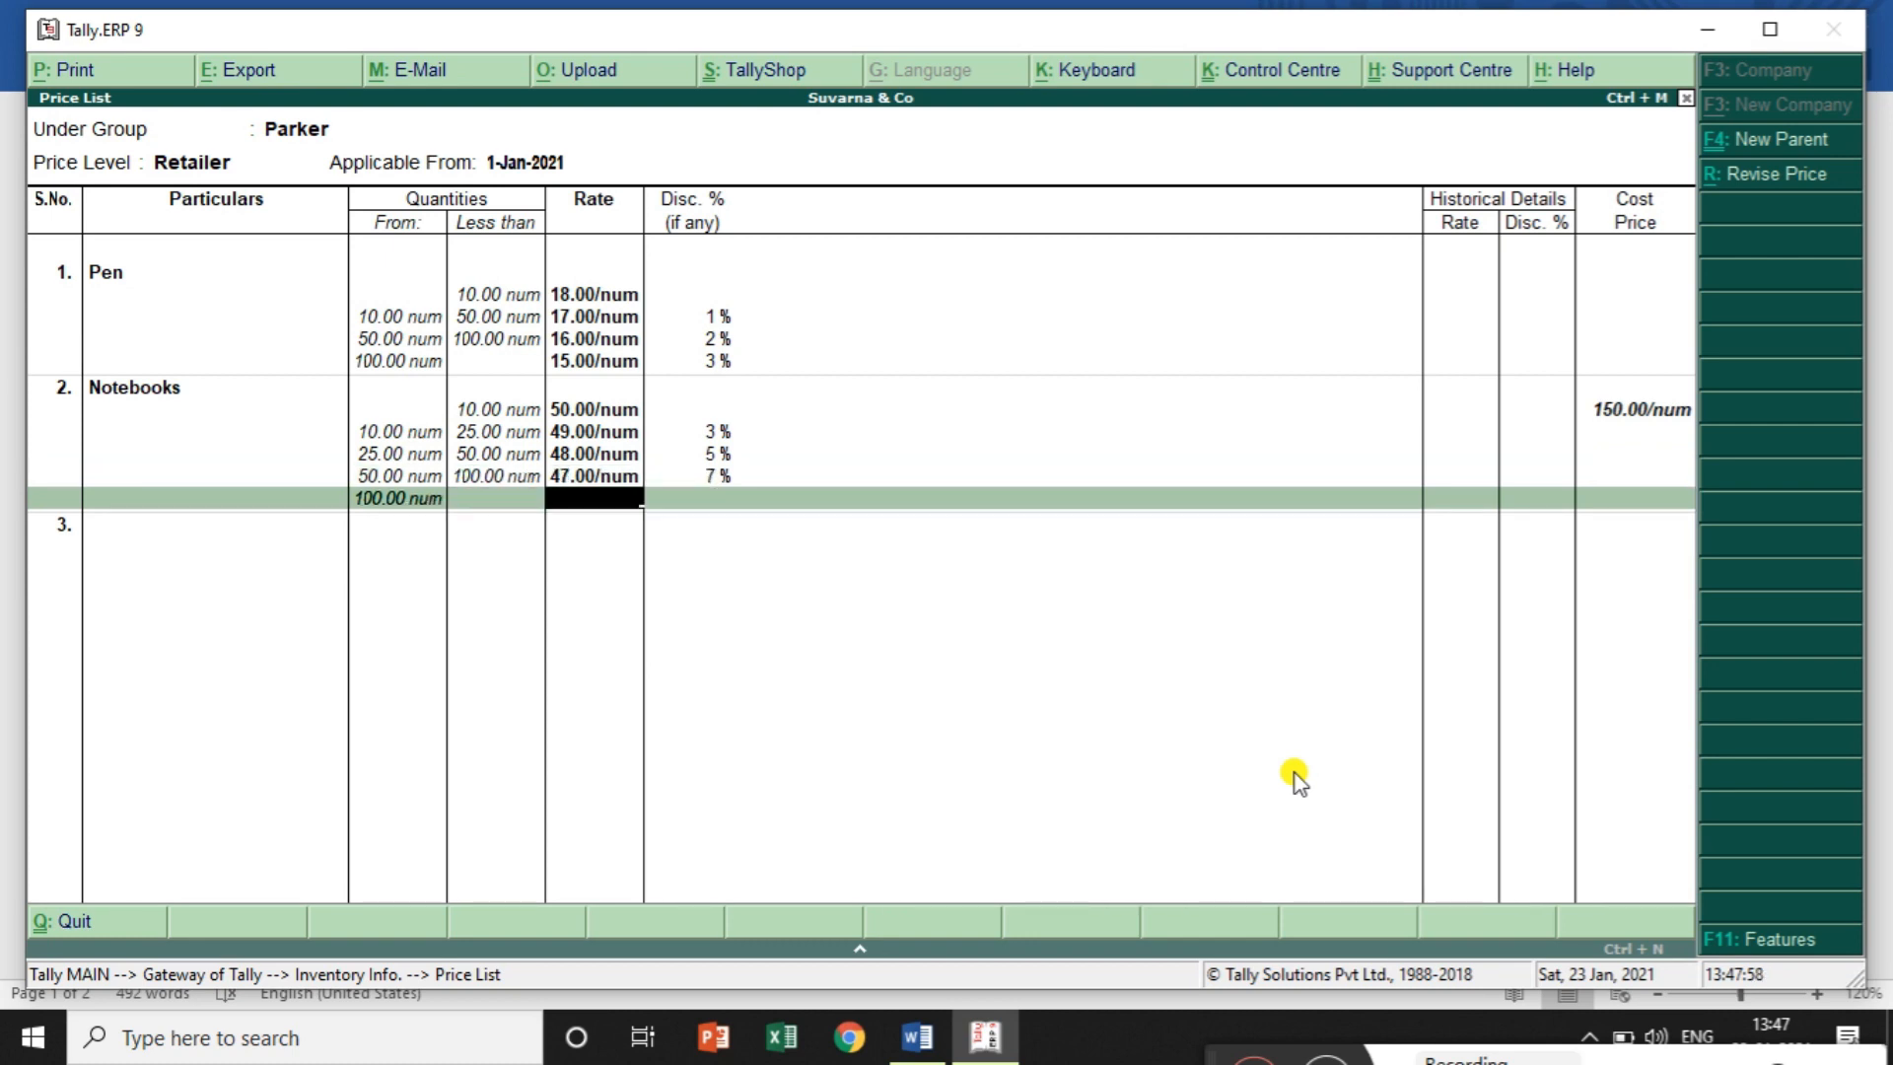
type("45")
key("Return")
type("10")
key("Return")
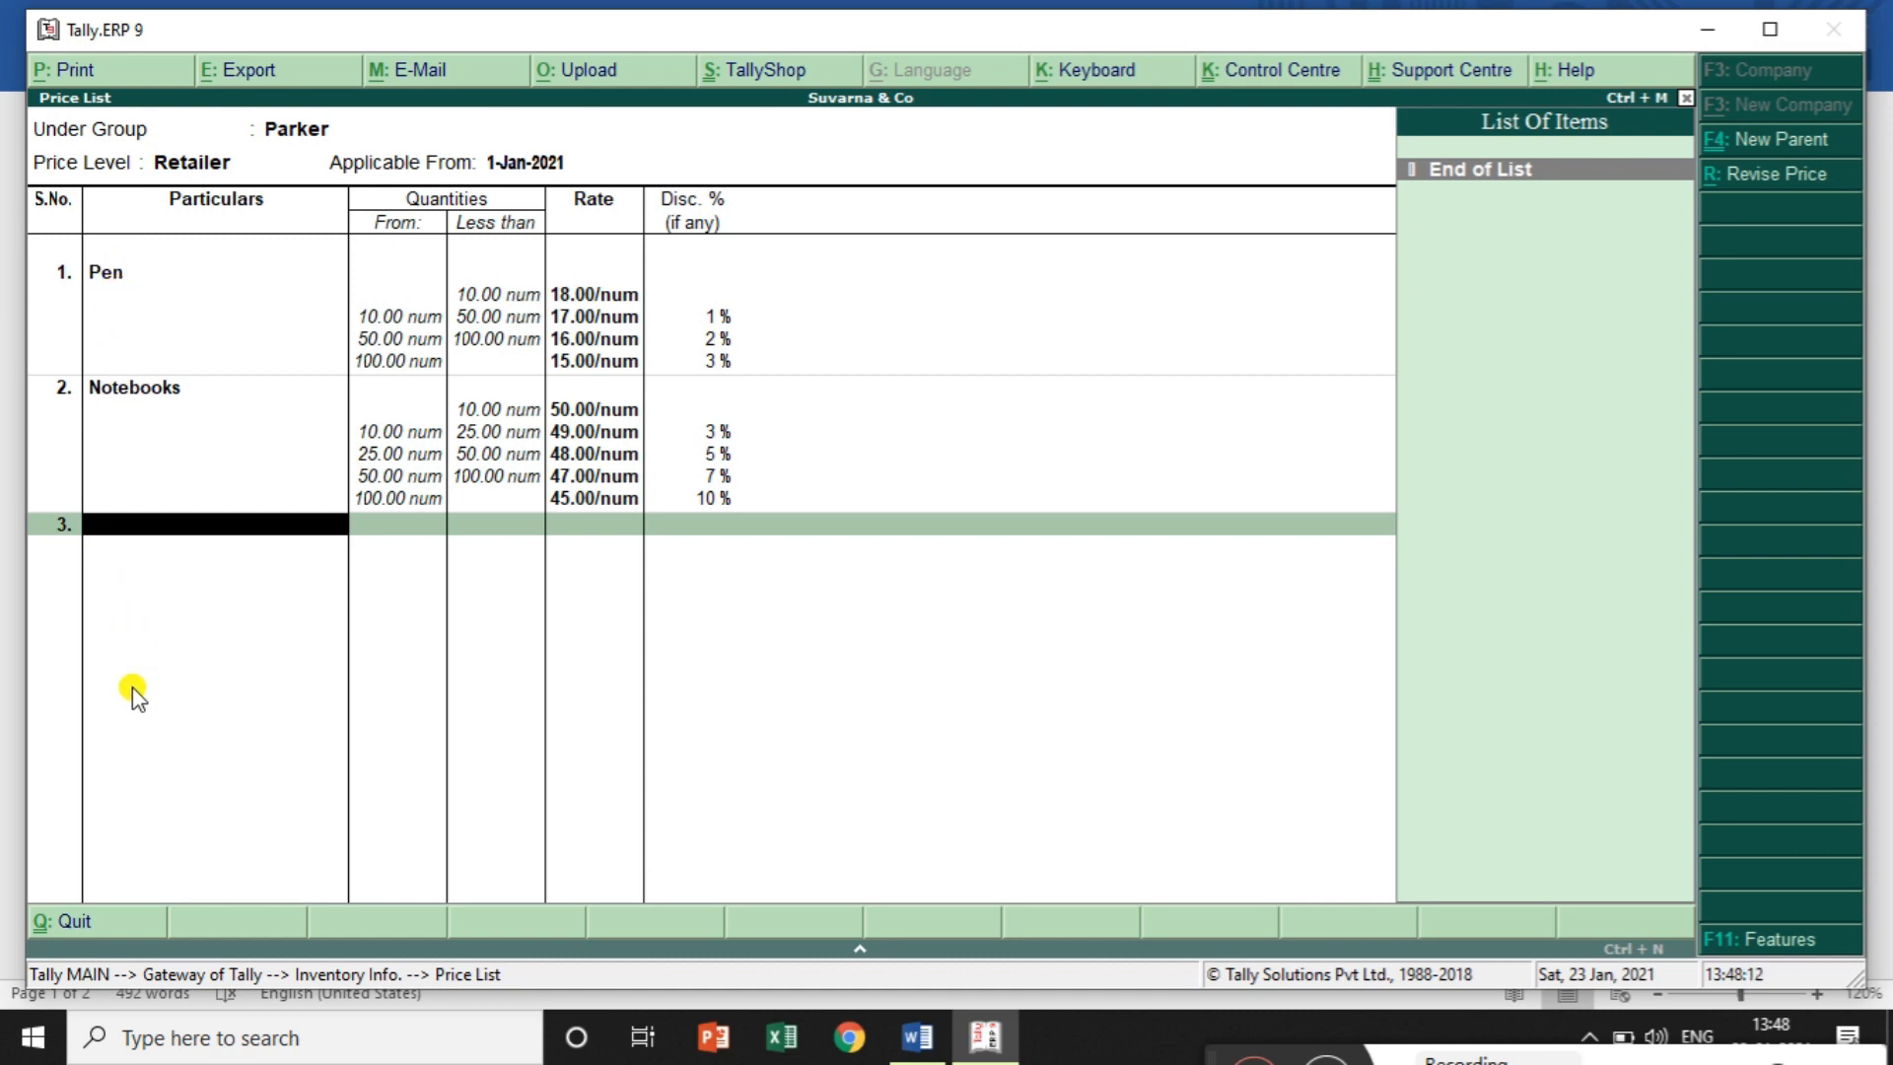
key("Return")
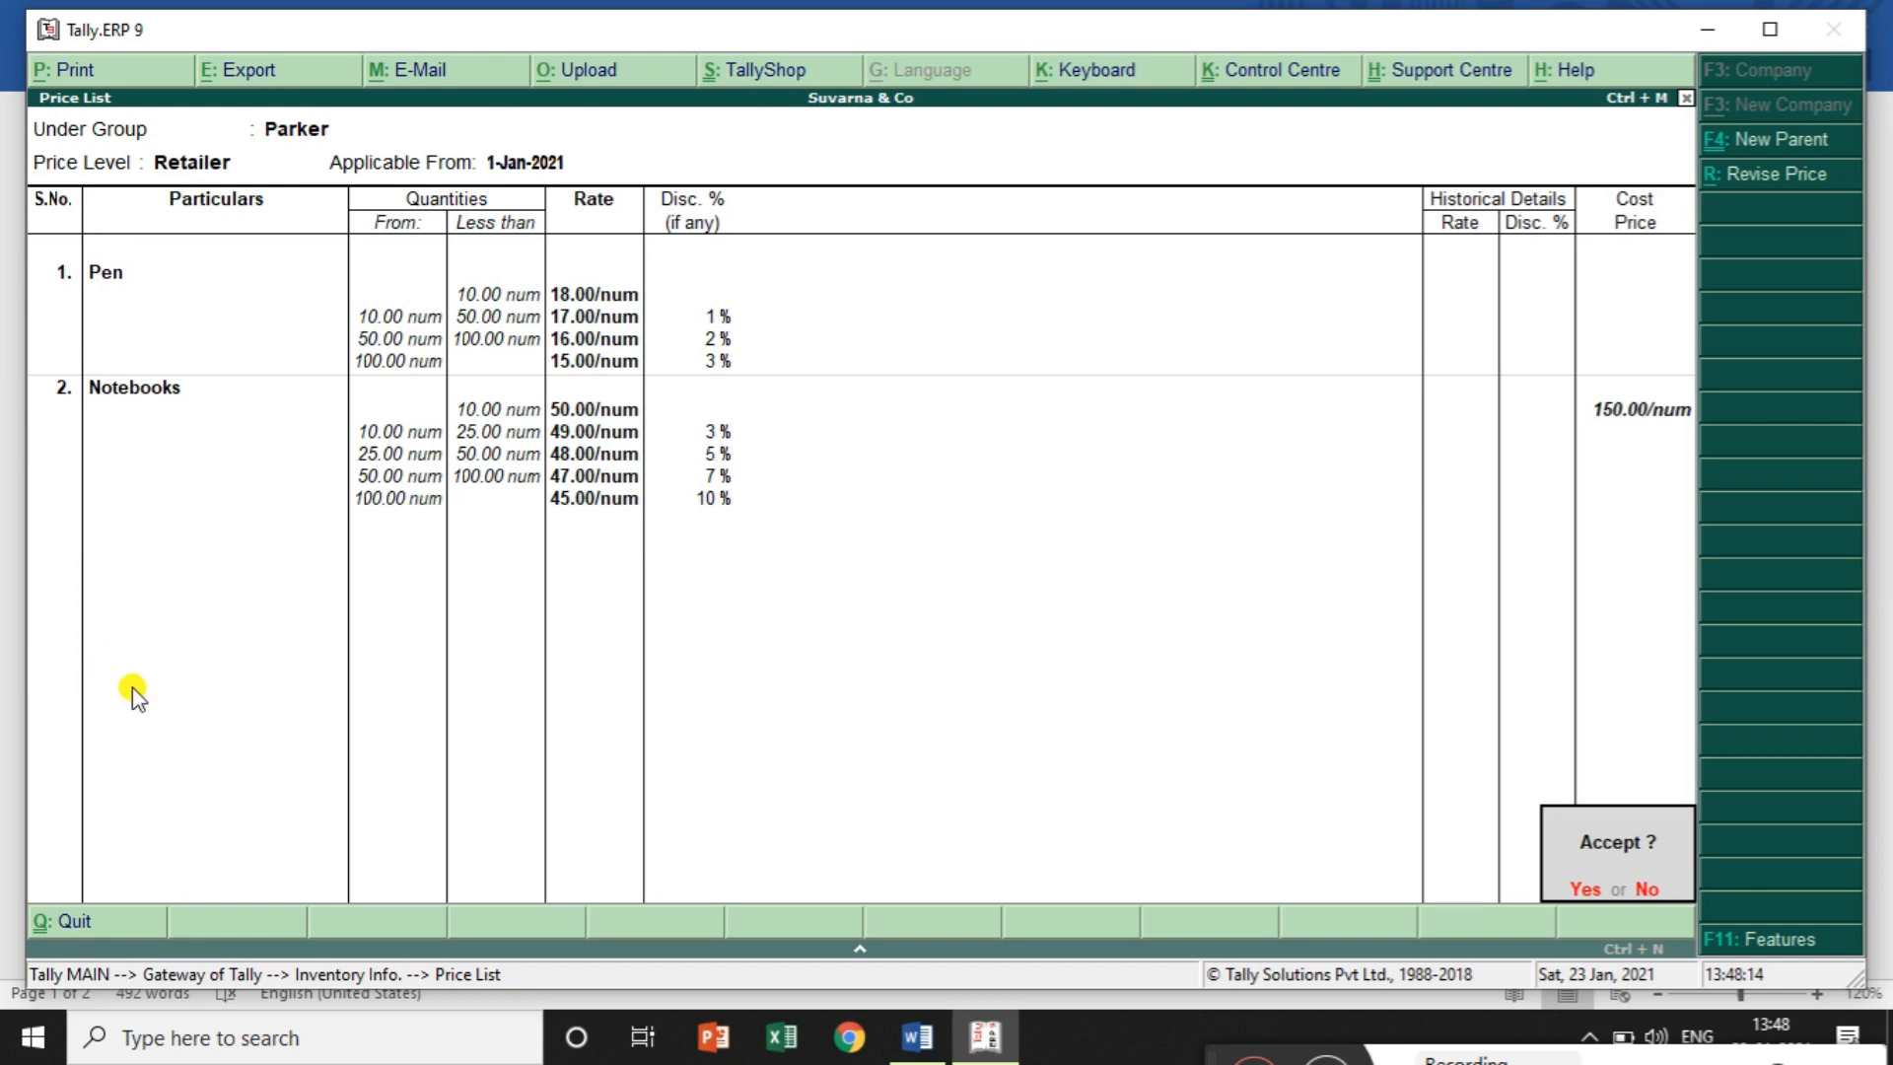
key("Return")
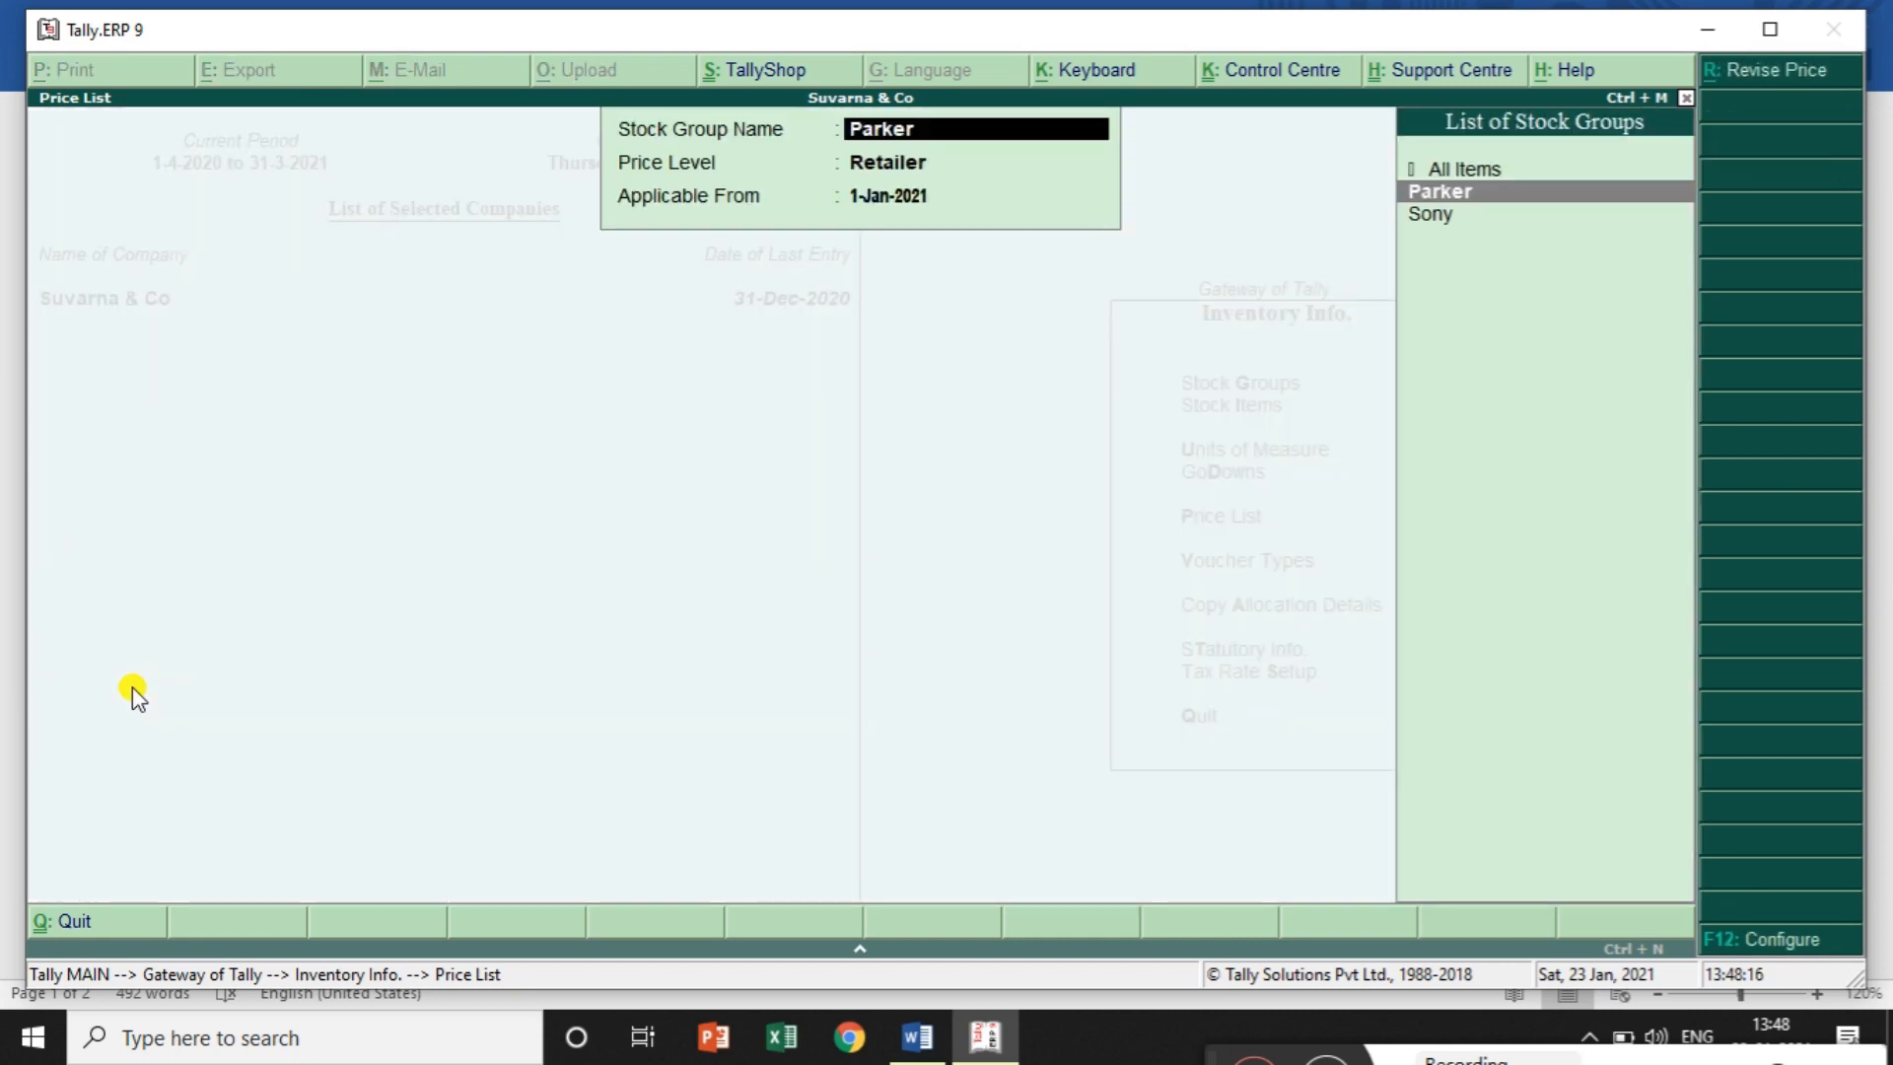
Start a Parker price list for the Wholesaler price level, keeping 1-Jan-2021 as the applicable date
key("Return")
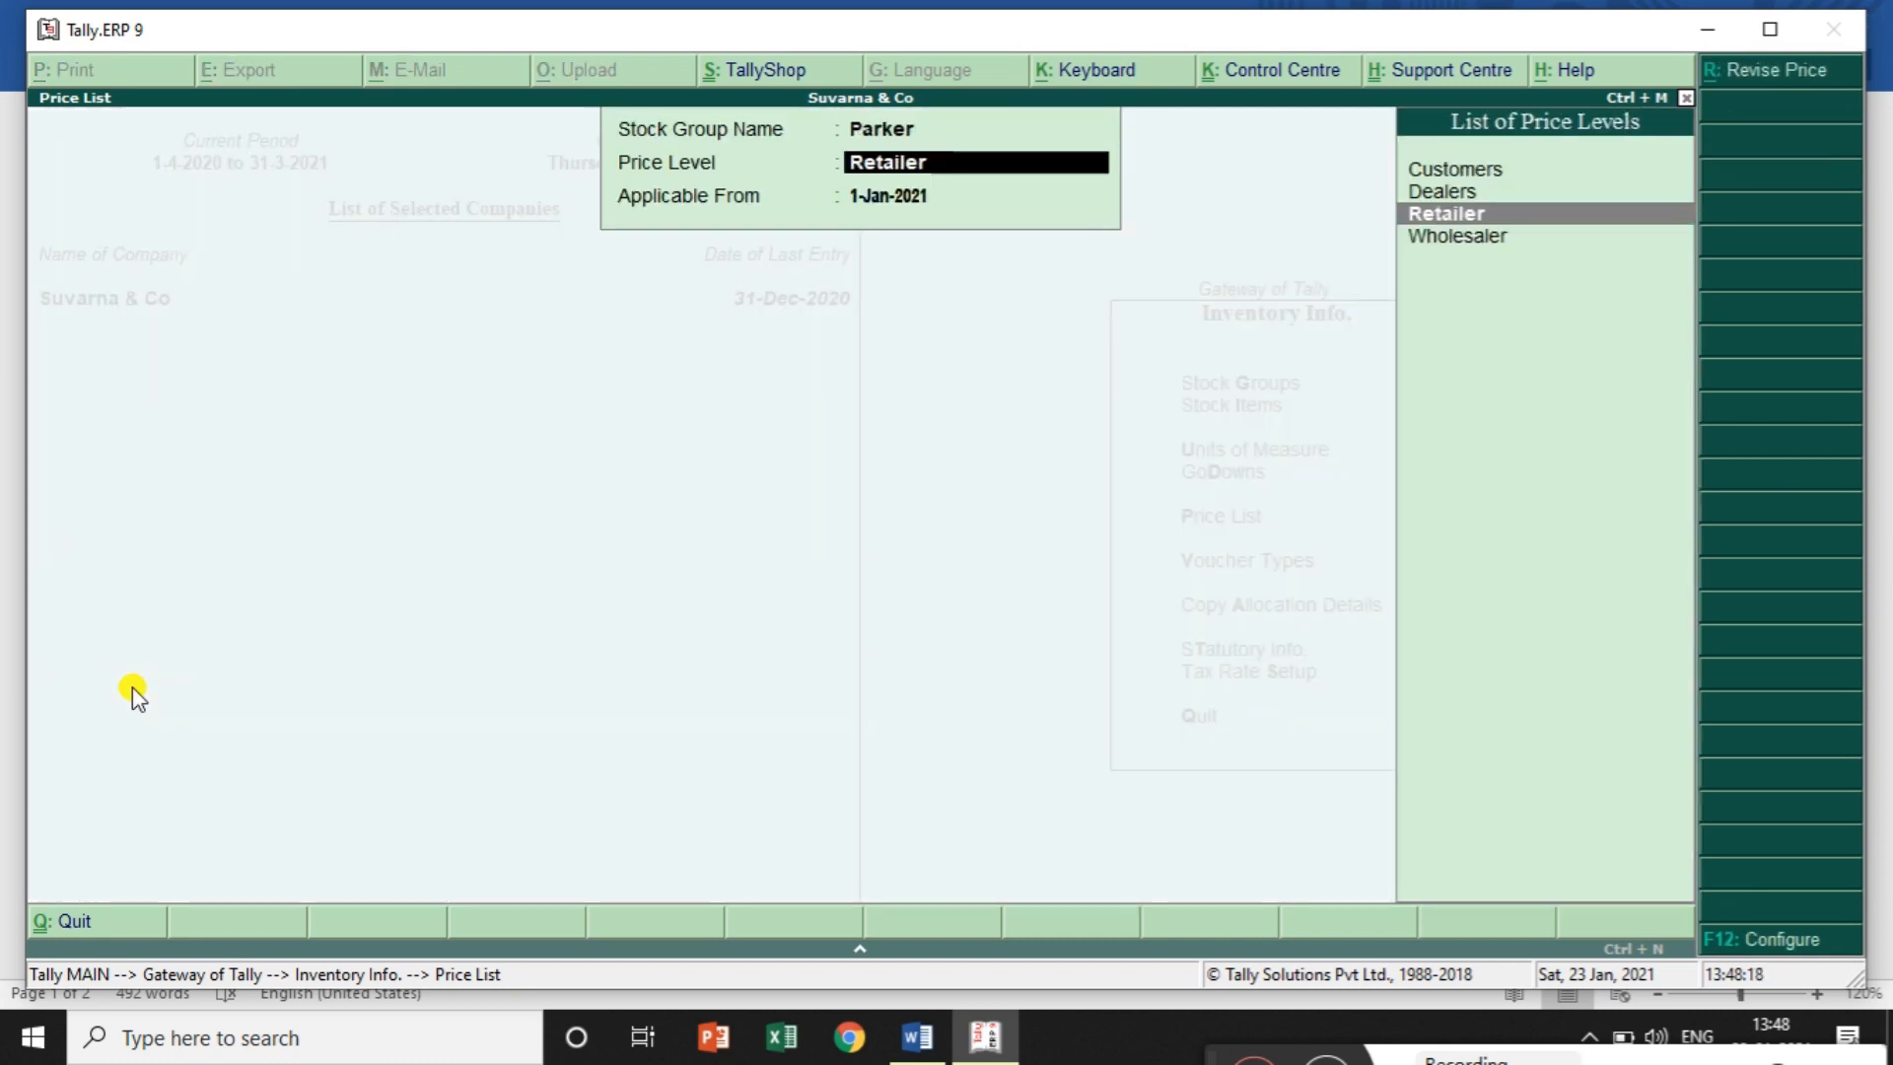
key("Down")
key("Return")
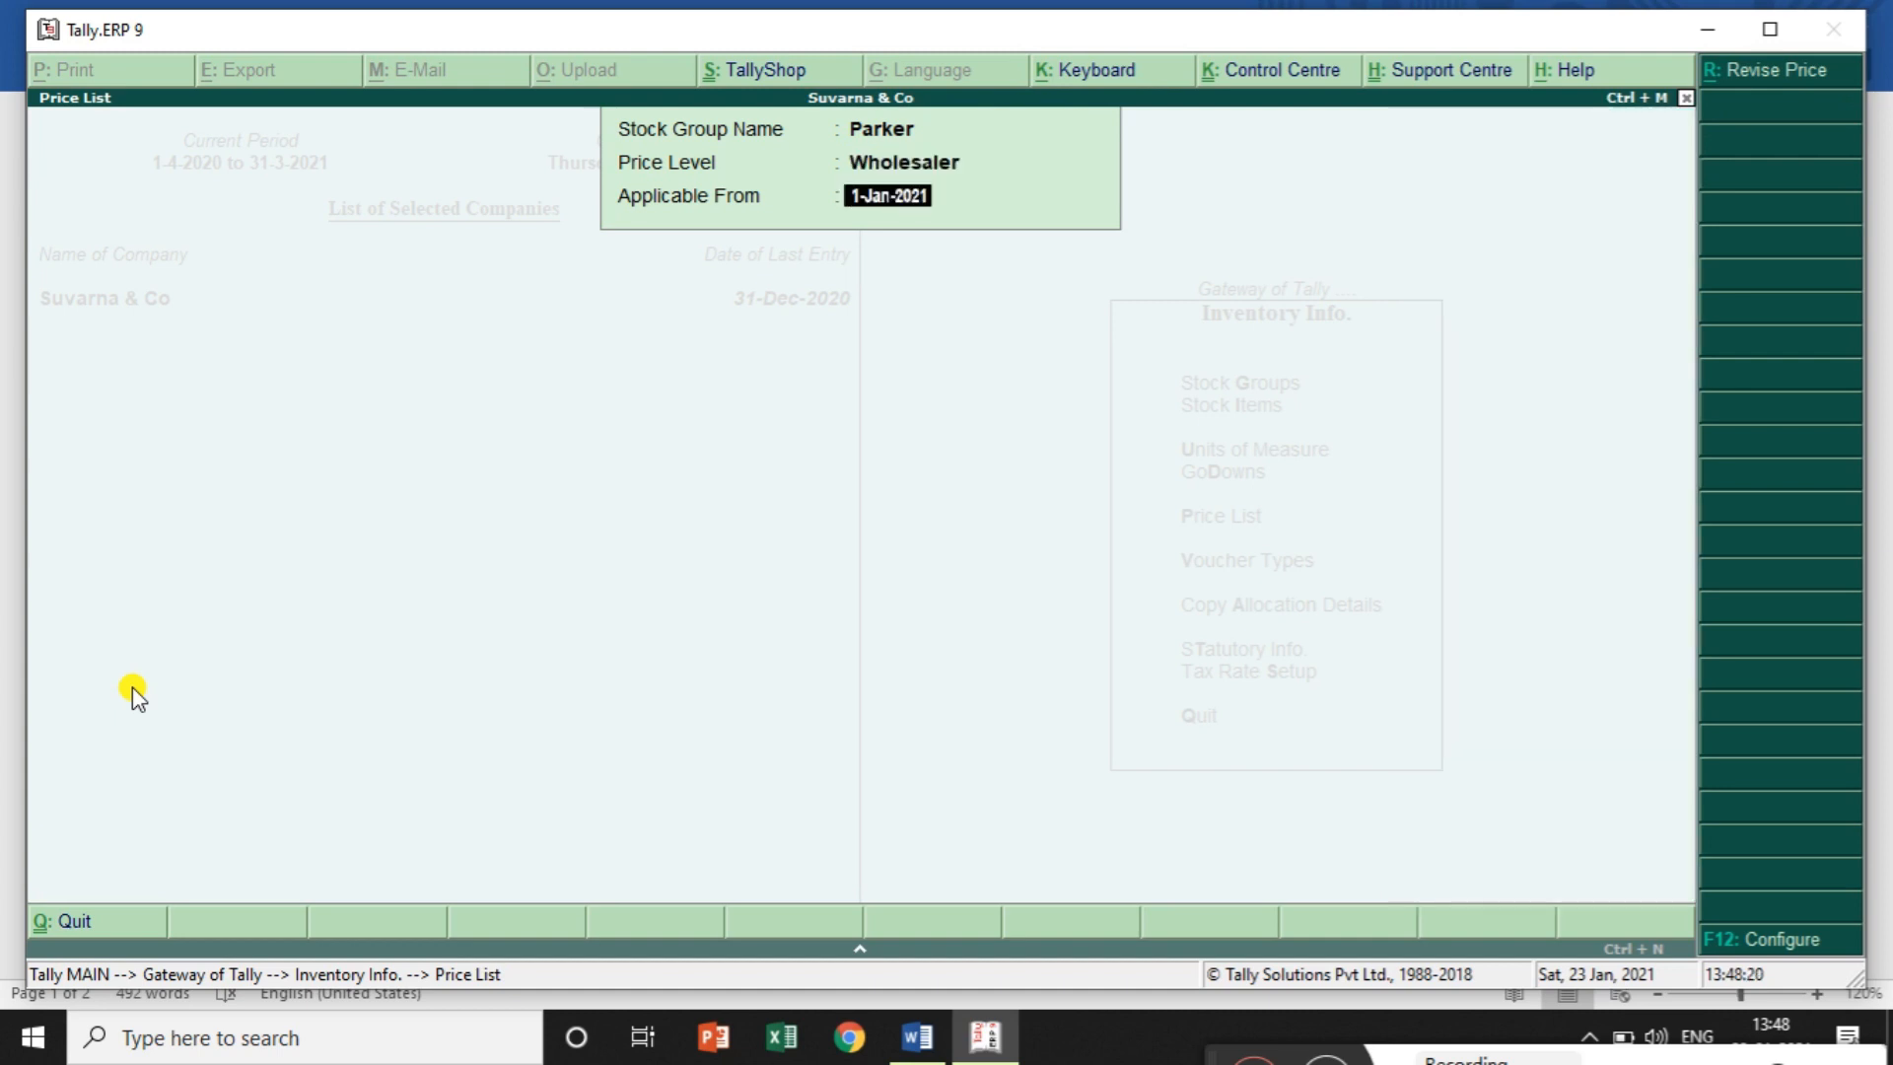
key("Return")
Add Pen to the Wholesaler price list at 15 for quantities below 10, consulting the wholesale prices in the Word document
key("Down")
key("Return")
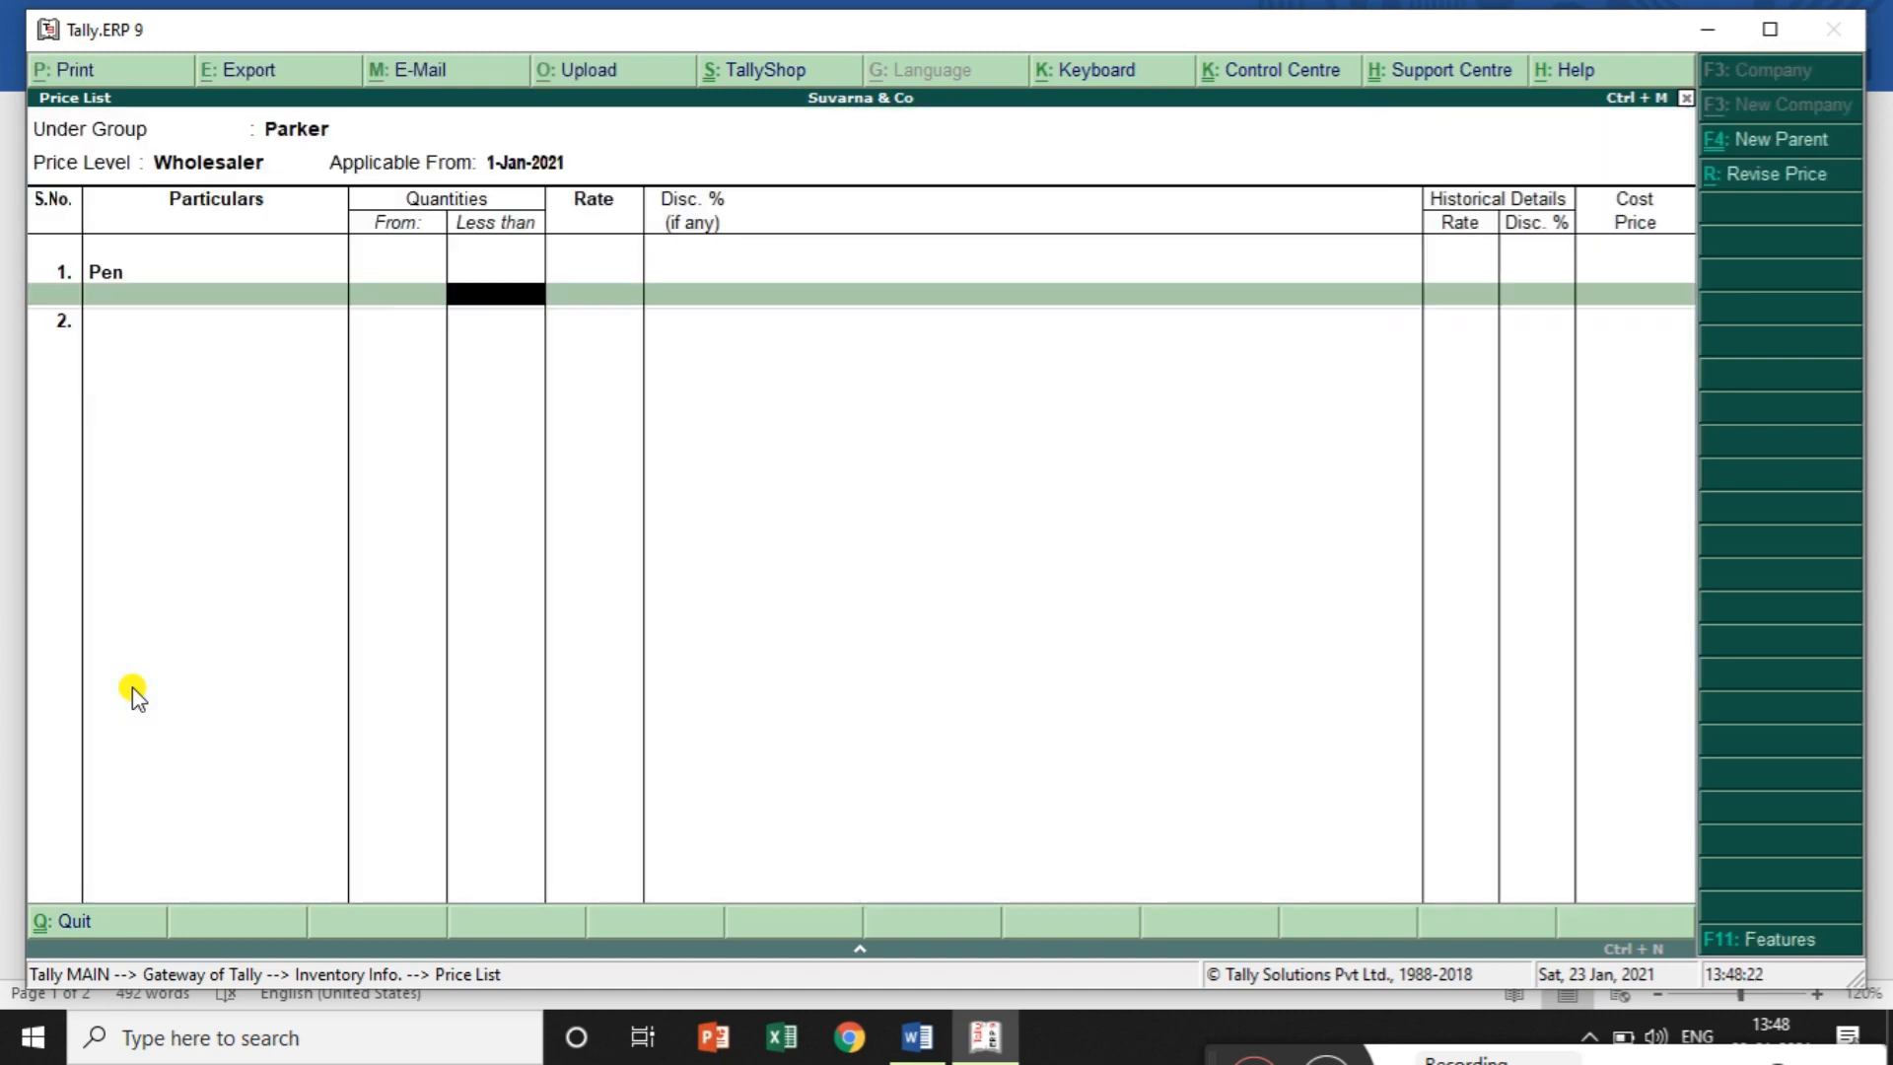
type("10")
key("Return")
key("alt+Tab")
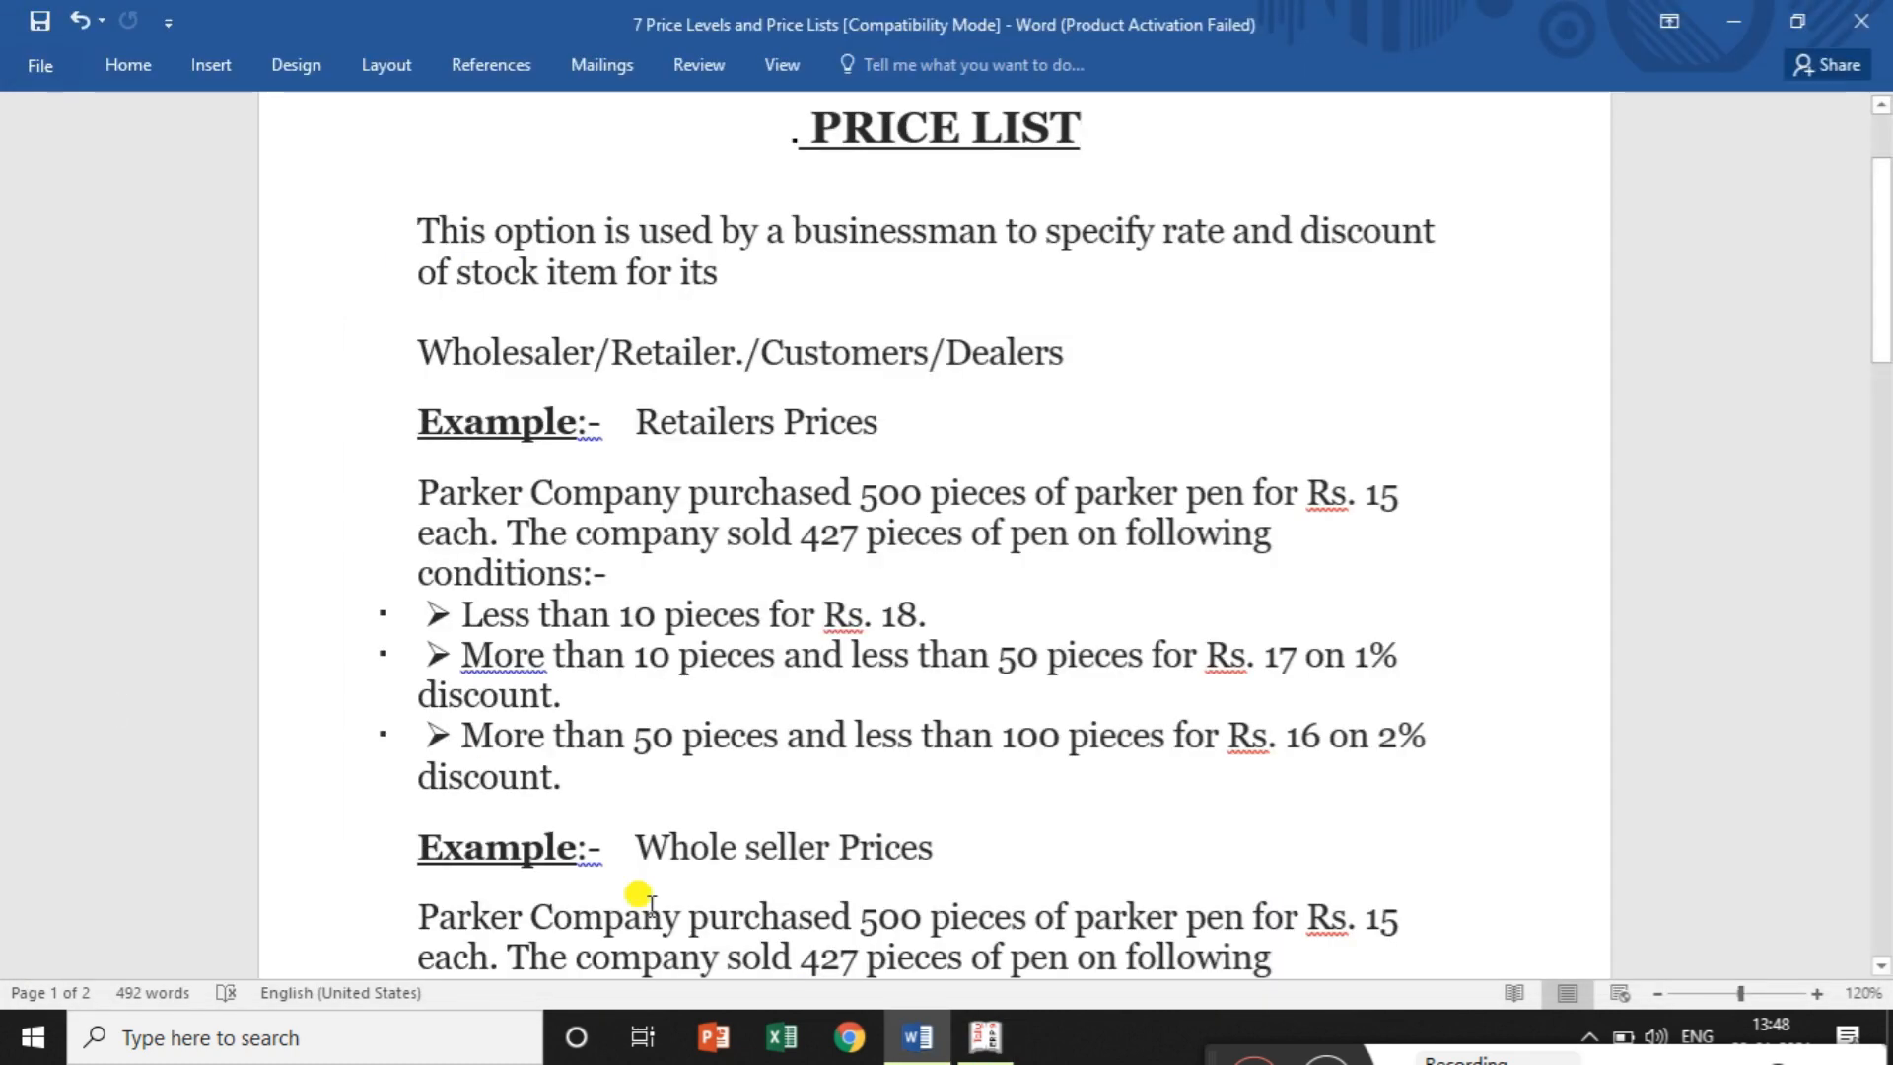
left_click(1883, 970)
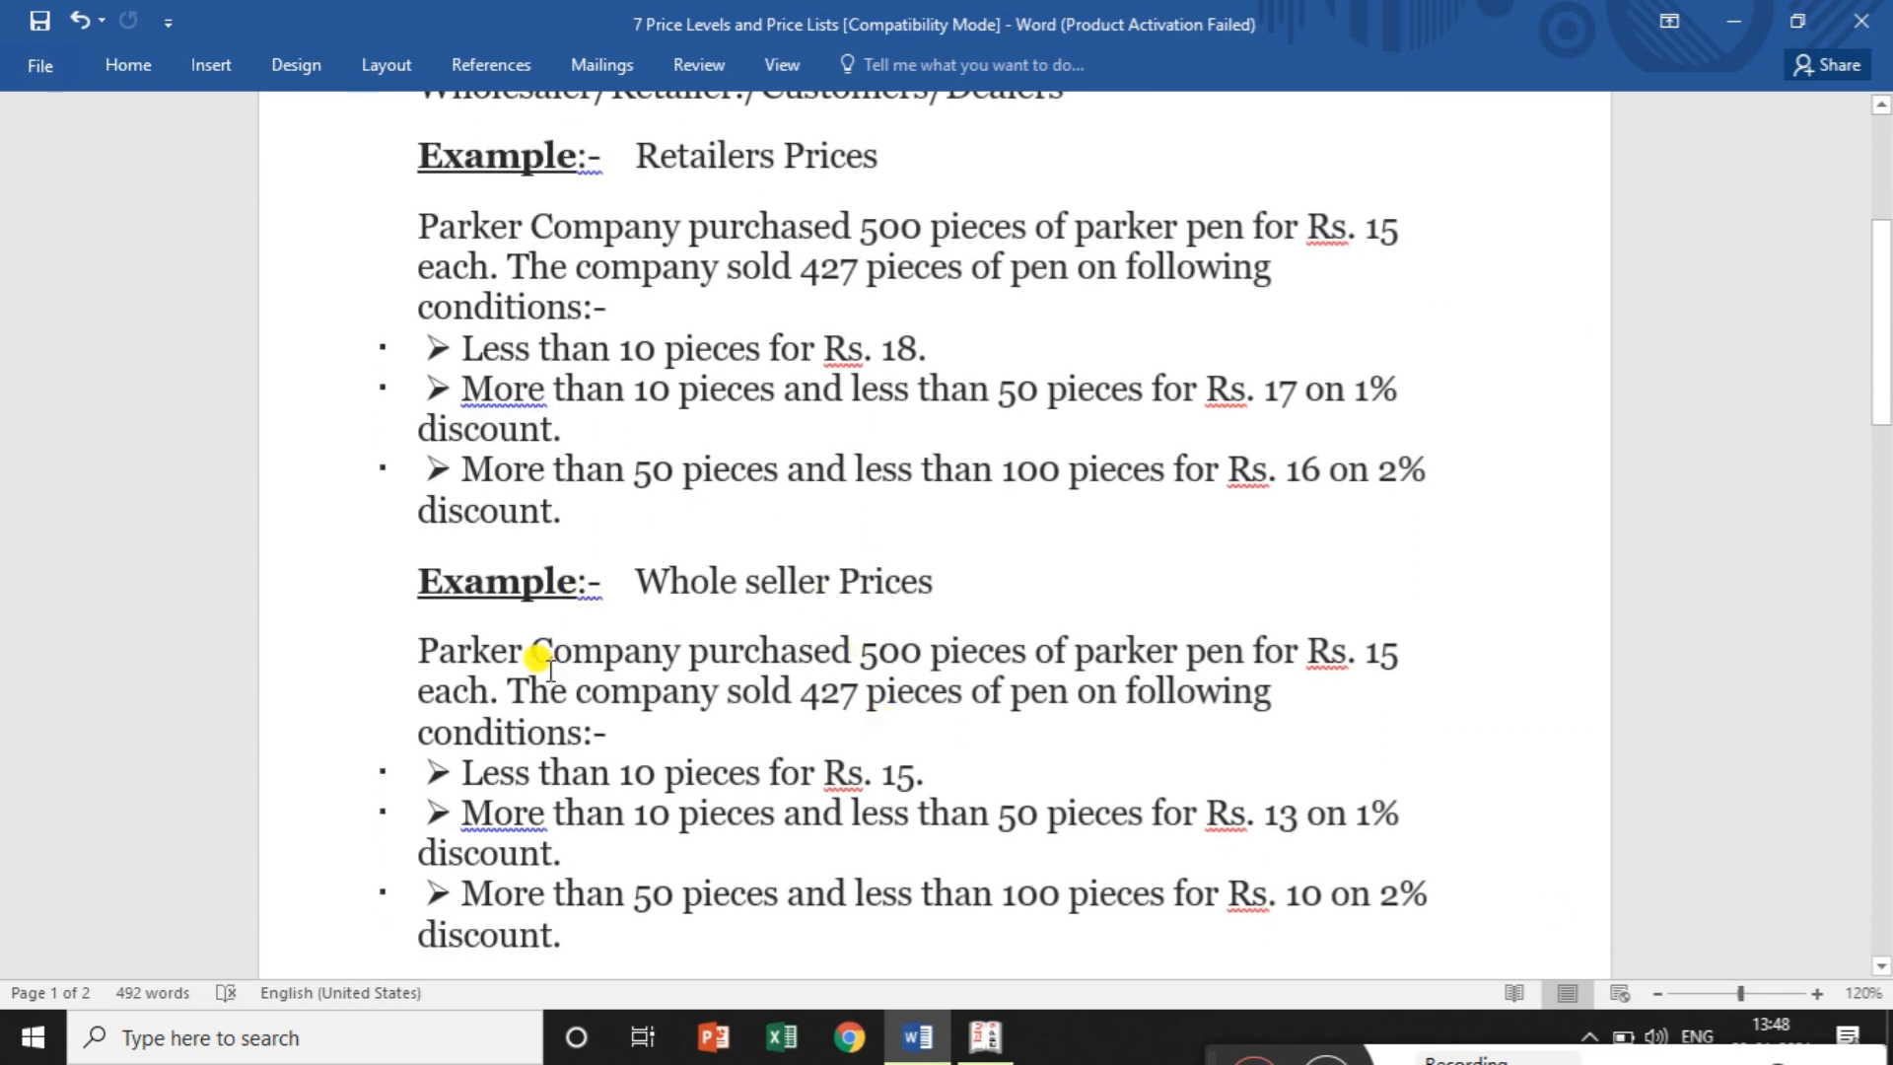
key("alt+Tab")
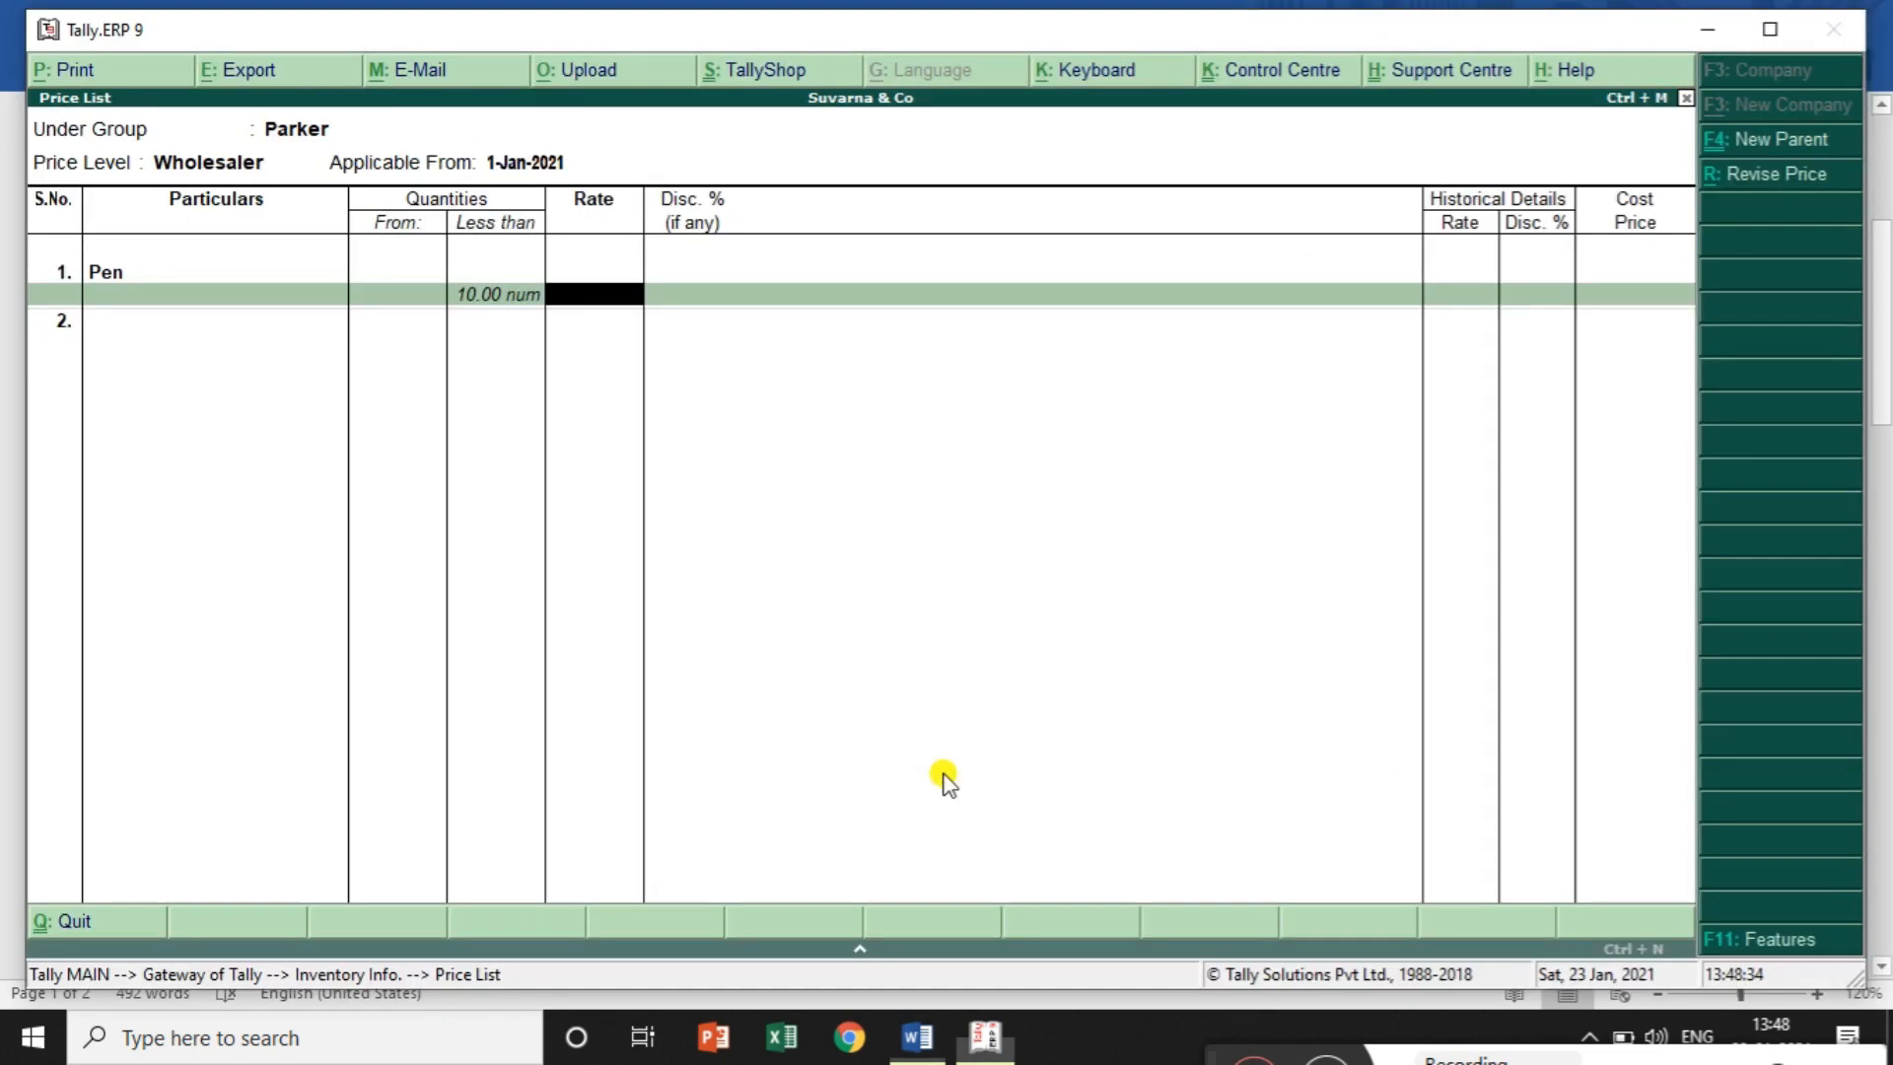
type("15")
key("Return")
key("Return")
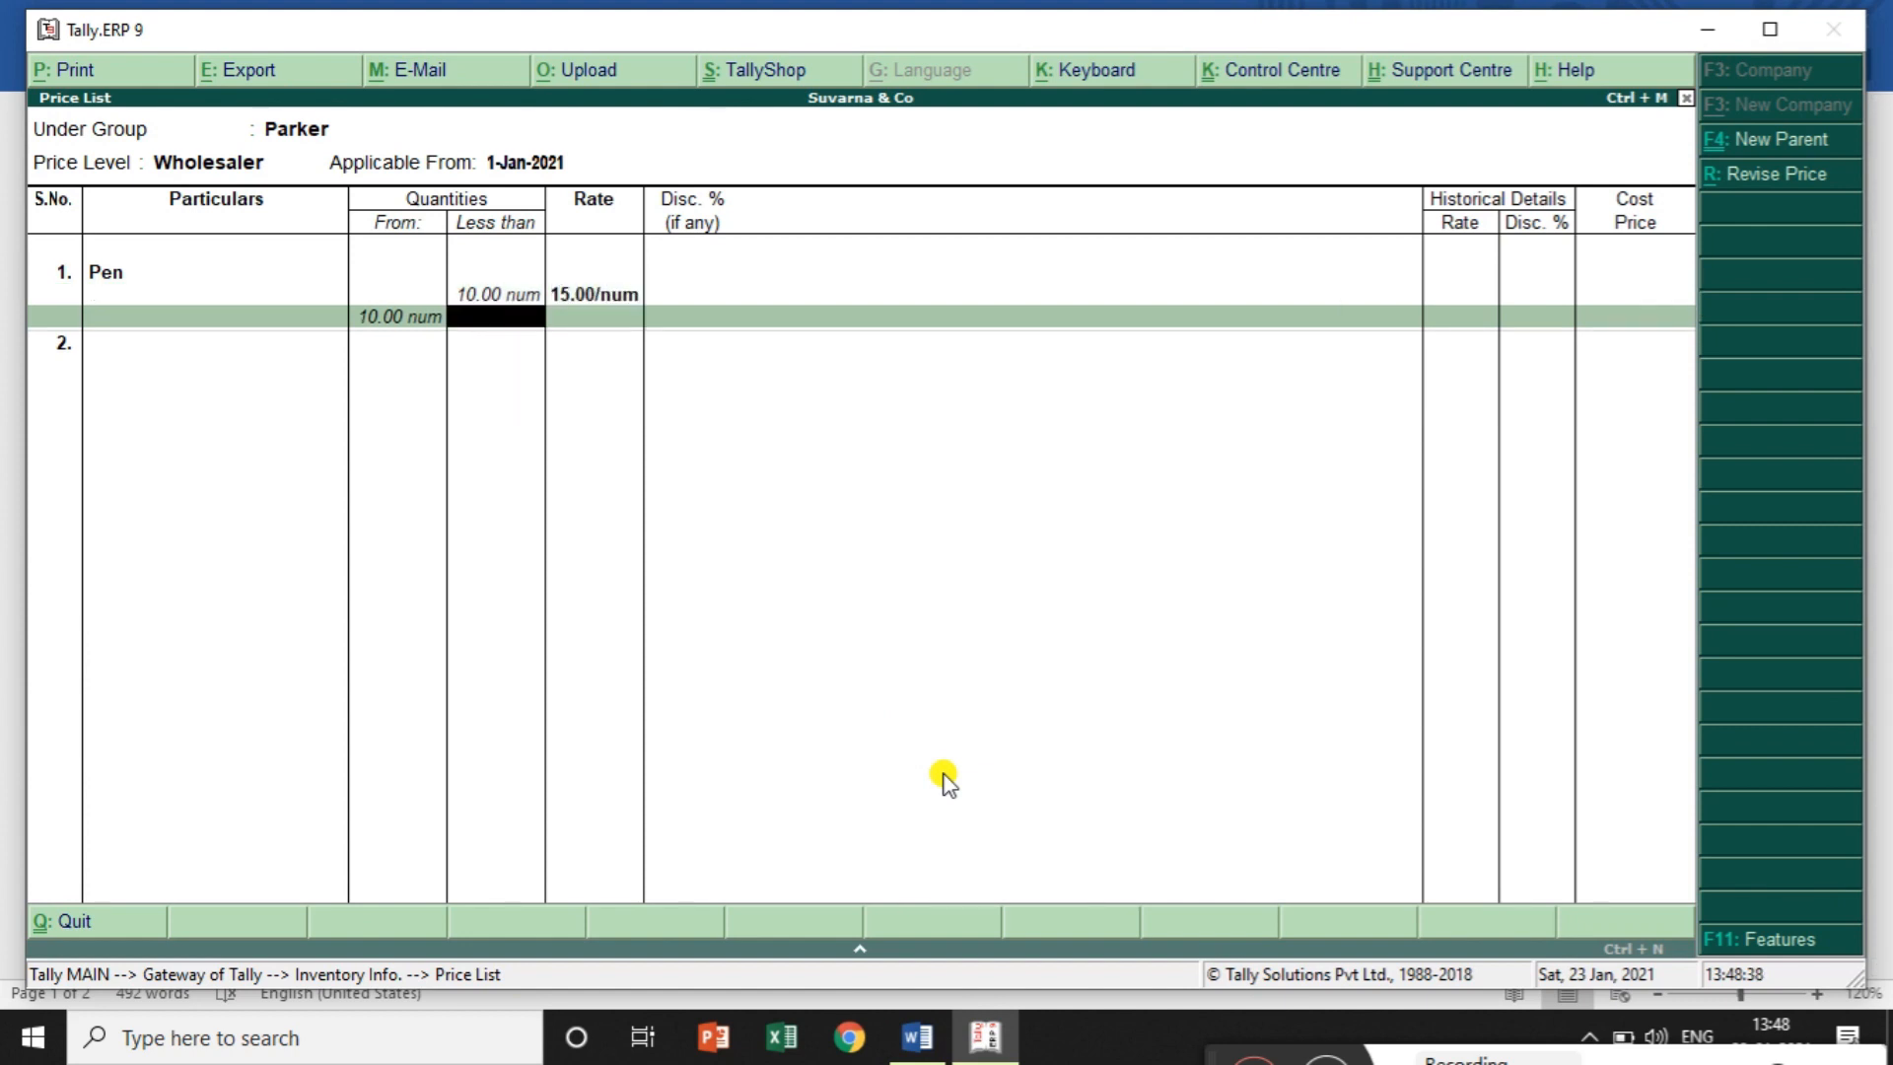
Price Pen from 10 to less than 50 at 13 with a 1% discount, checking the rate in the Word document
type("50")
key("Return")
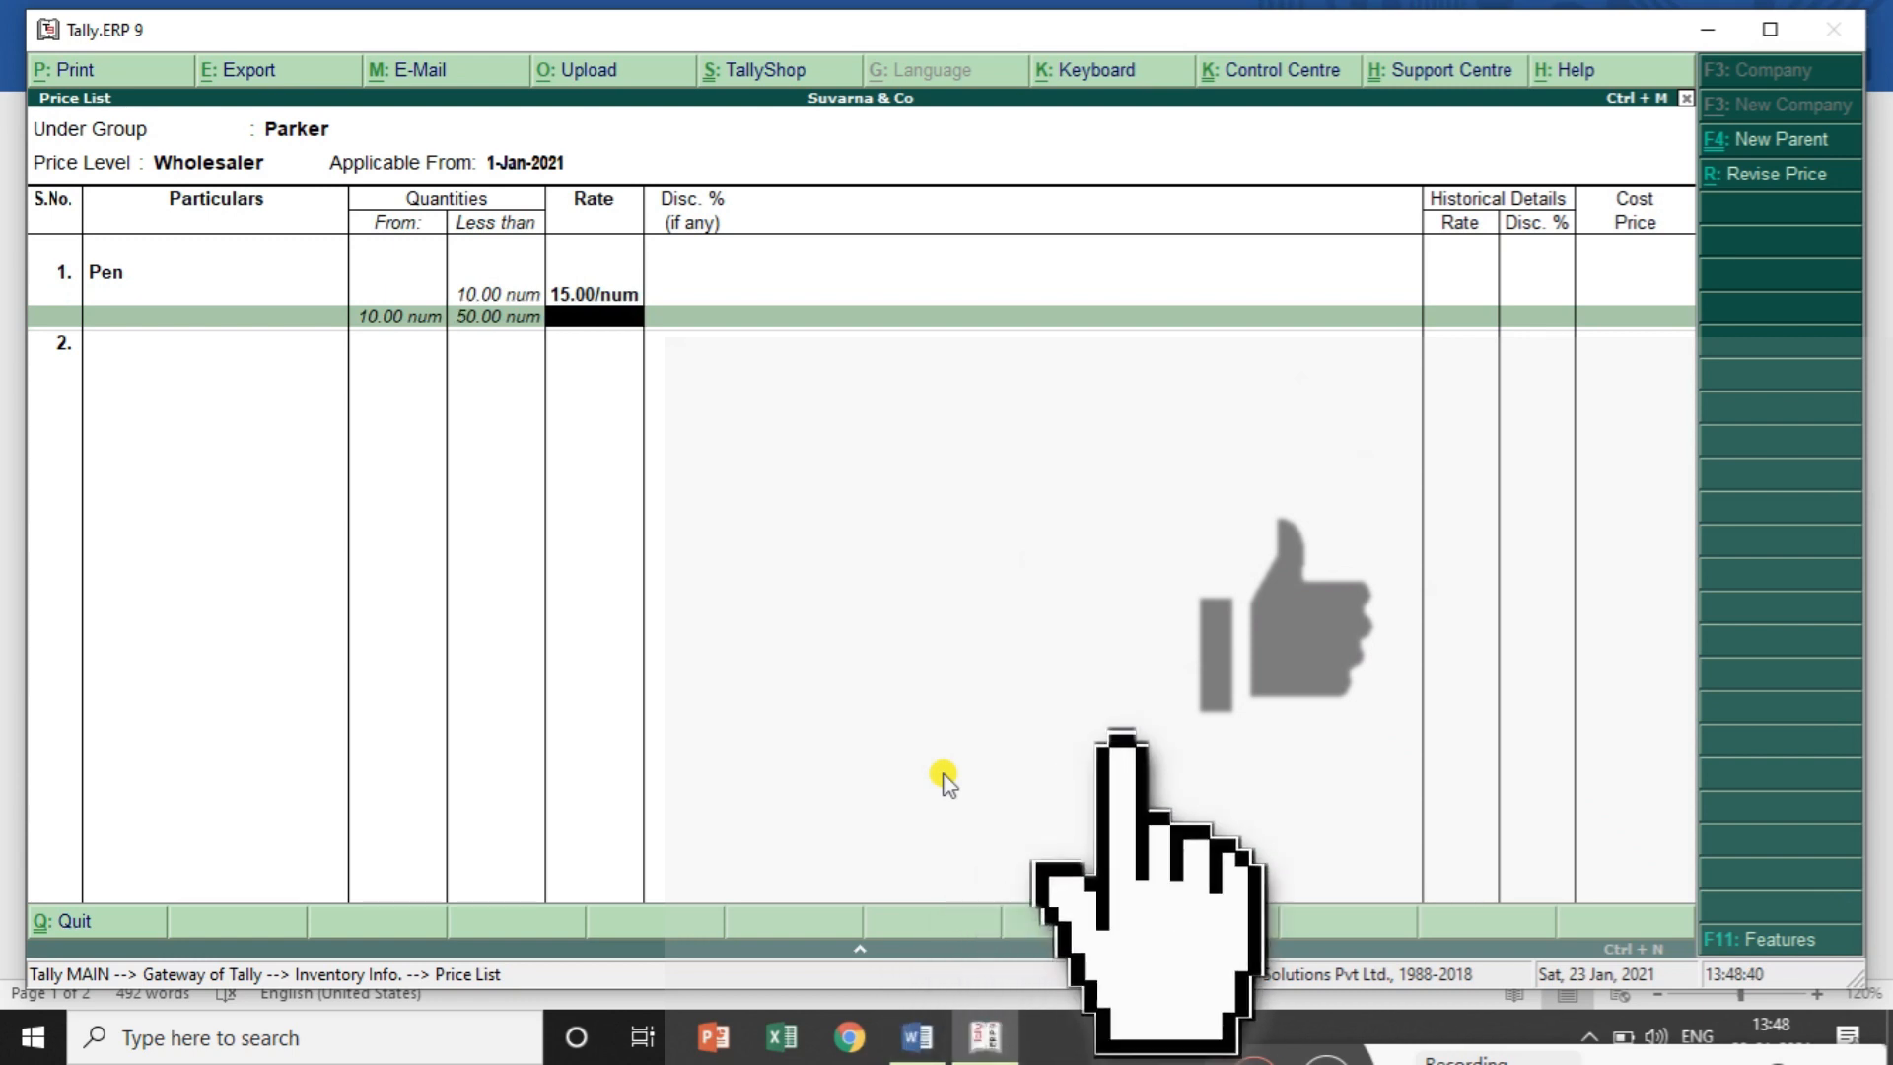
key("alt+Tab")
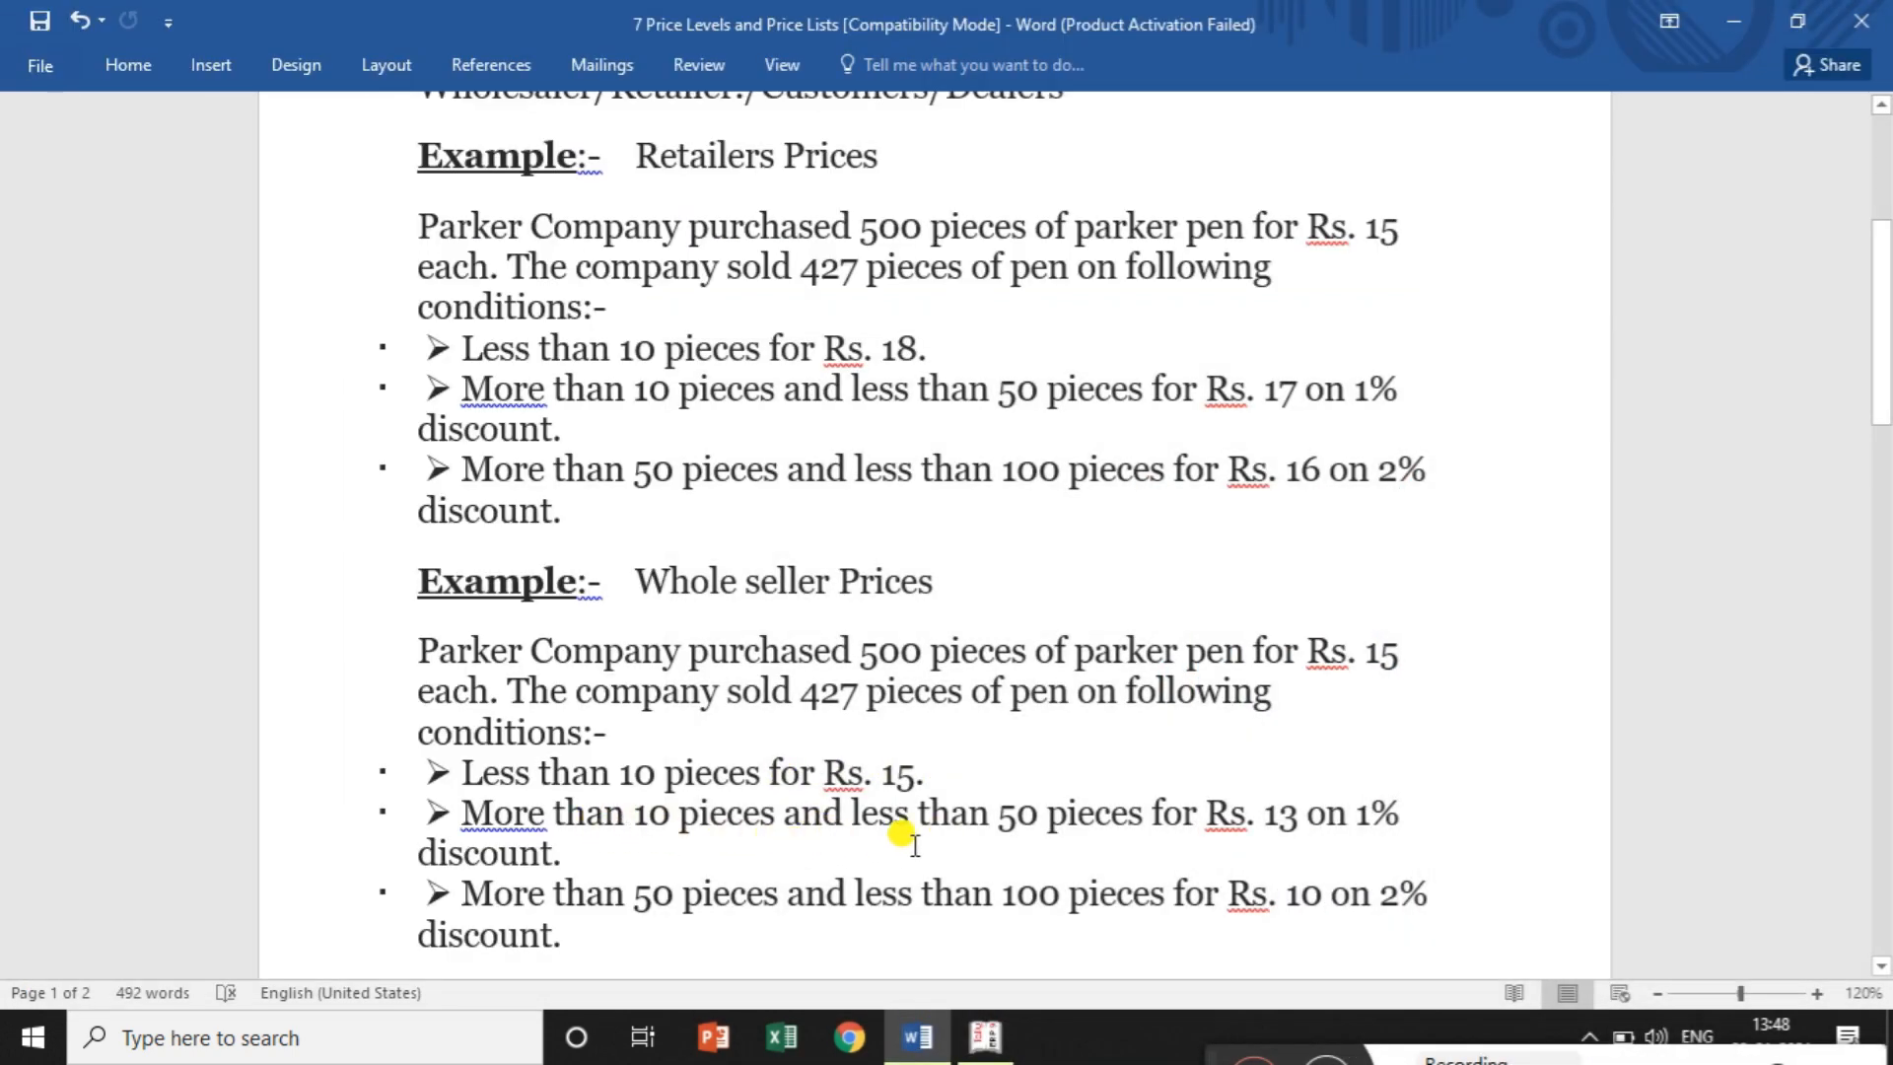
key("alt+Tab")
type("1")
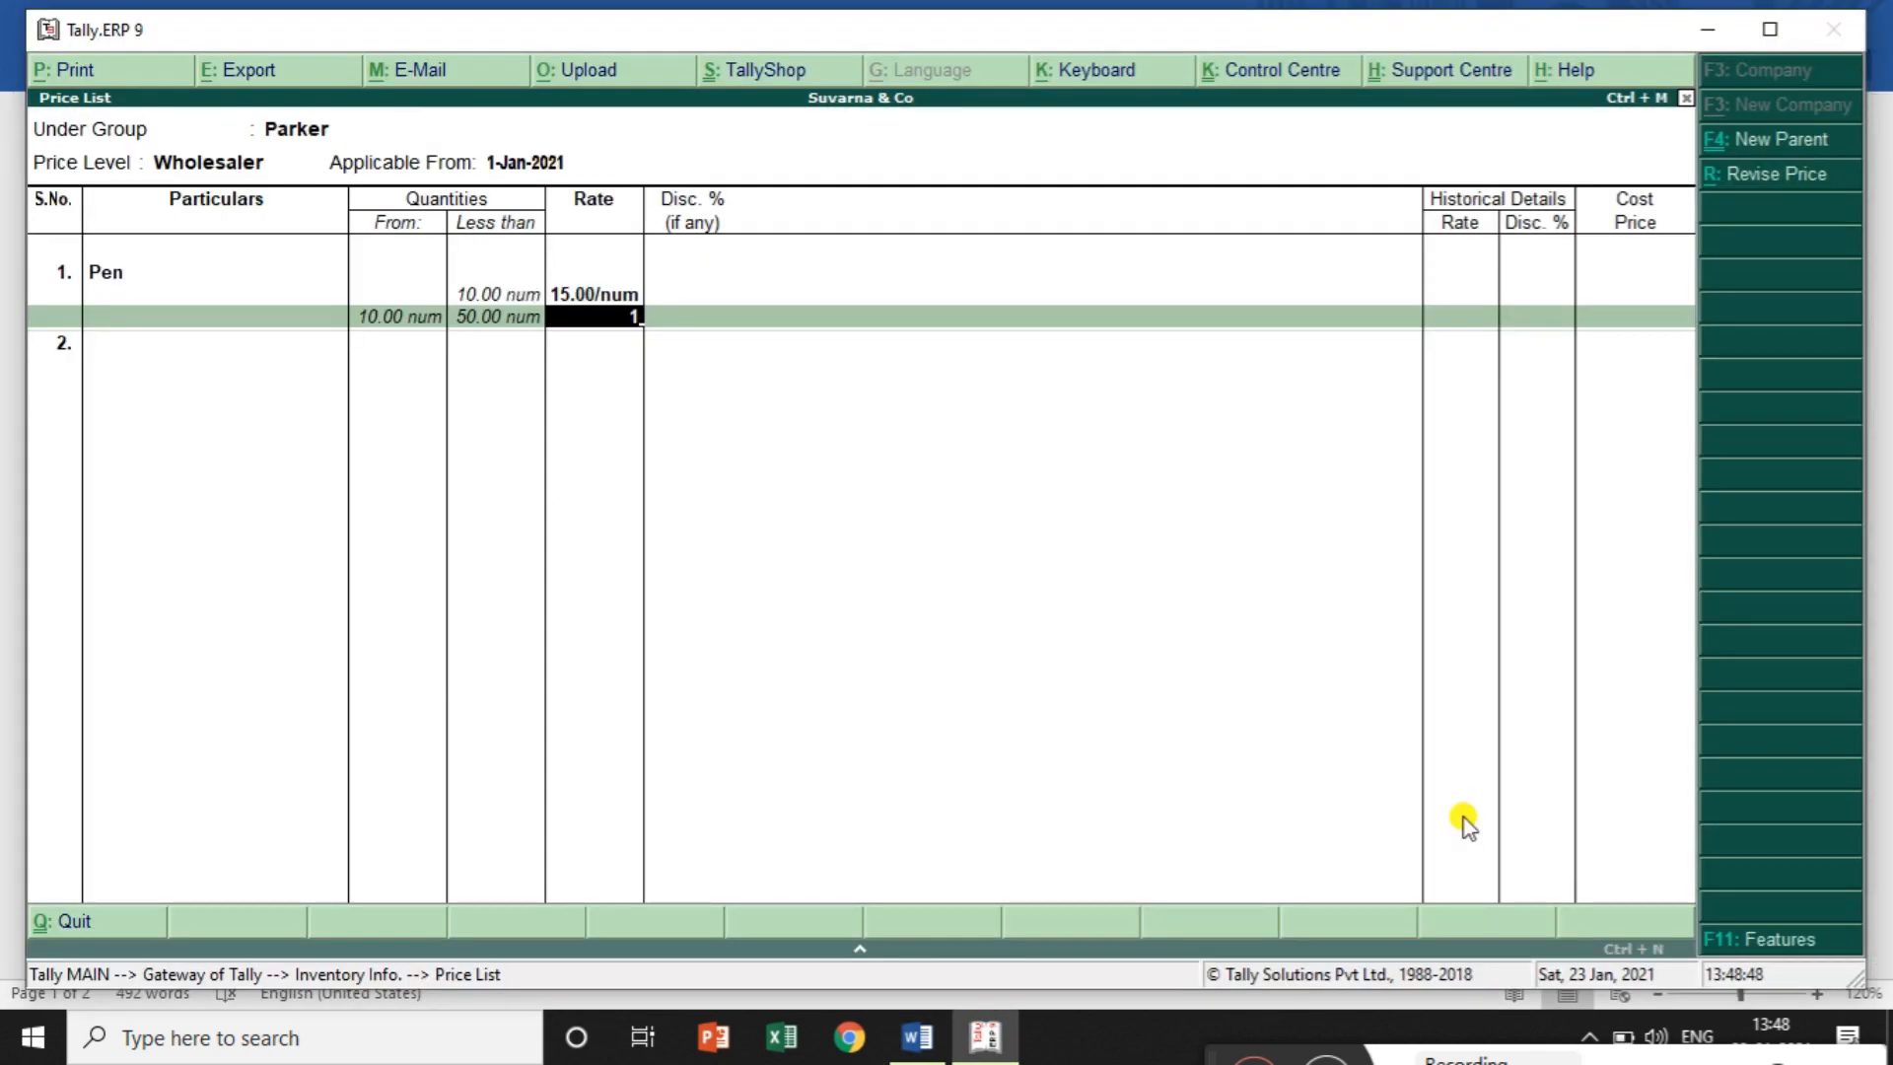
type("3")
key("Return")
type("1")
key("Return")
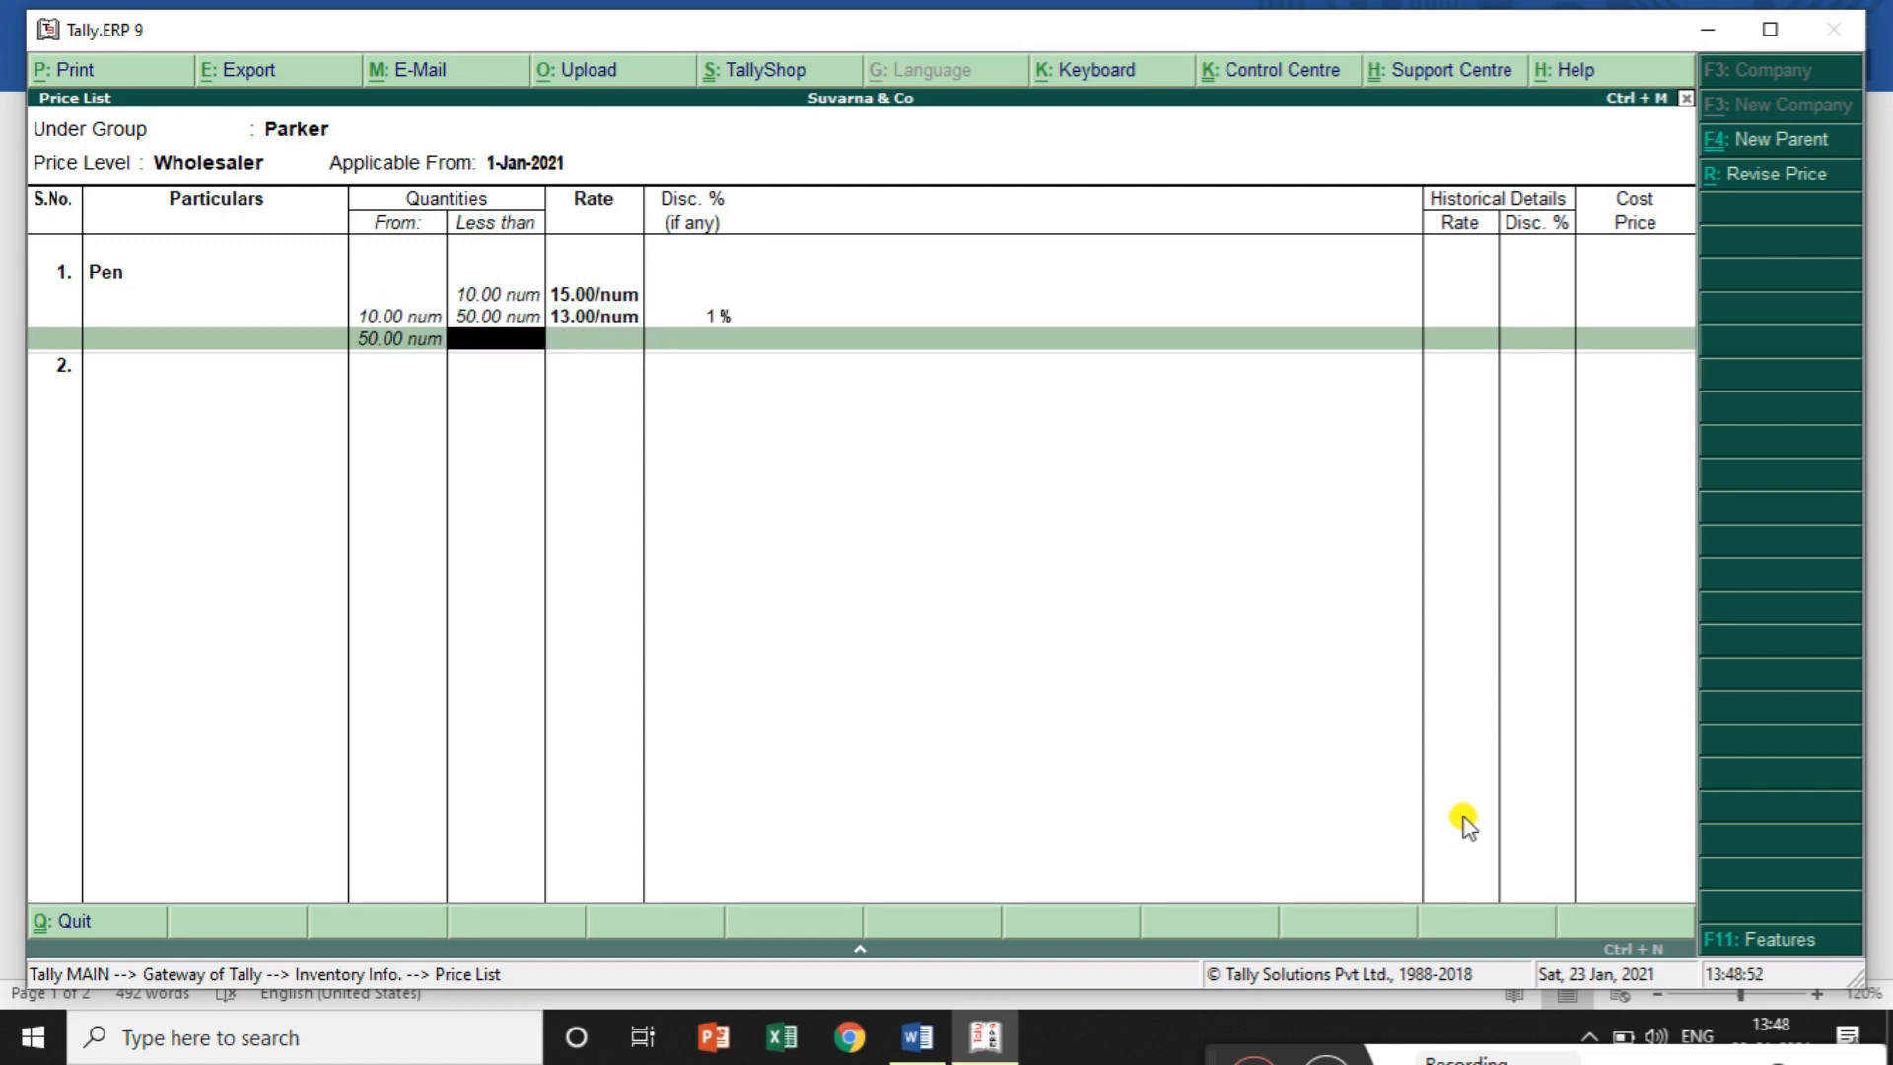
Price Pen from 50 to less than 100 at 10 with a 2% discount, checking the rate in the Word document
type("100")
key("Return")
key("alt+Tab")
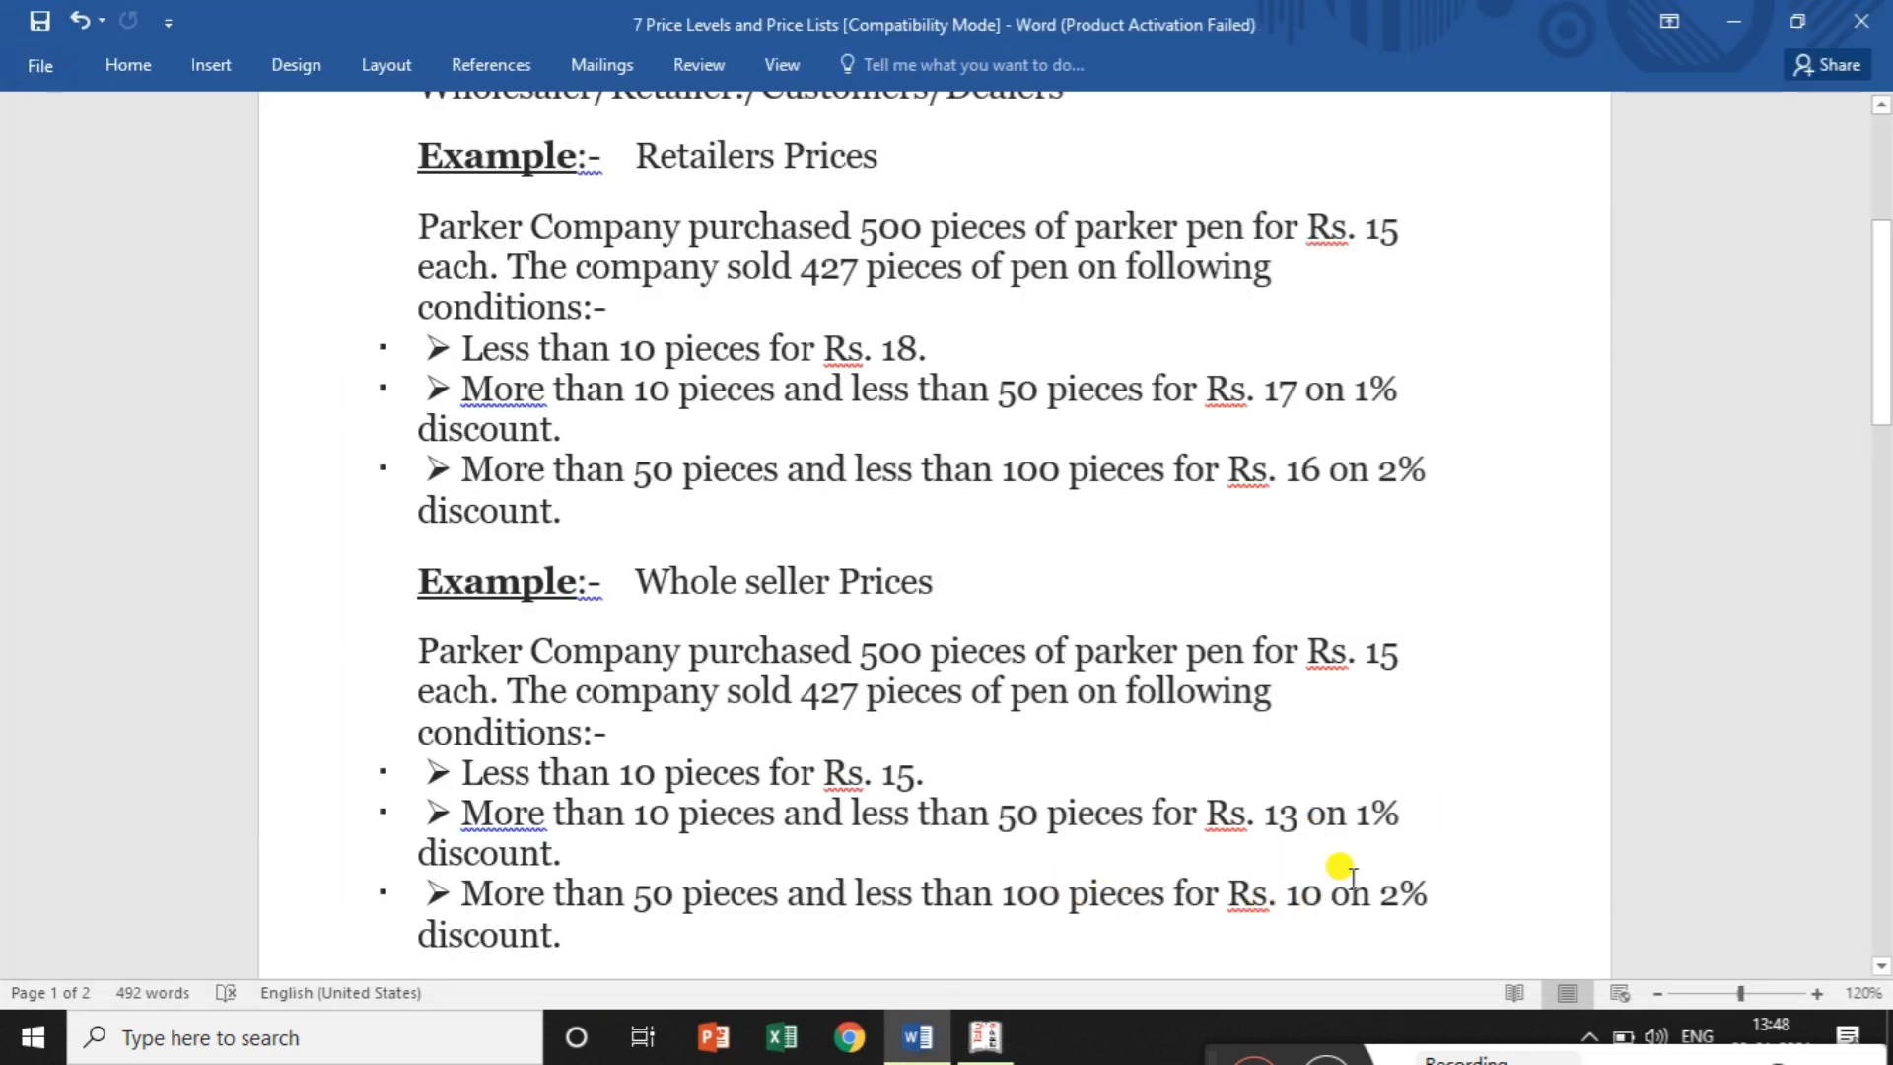
key("alt+Tab")
type("10")
key("Return")
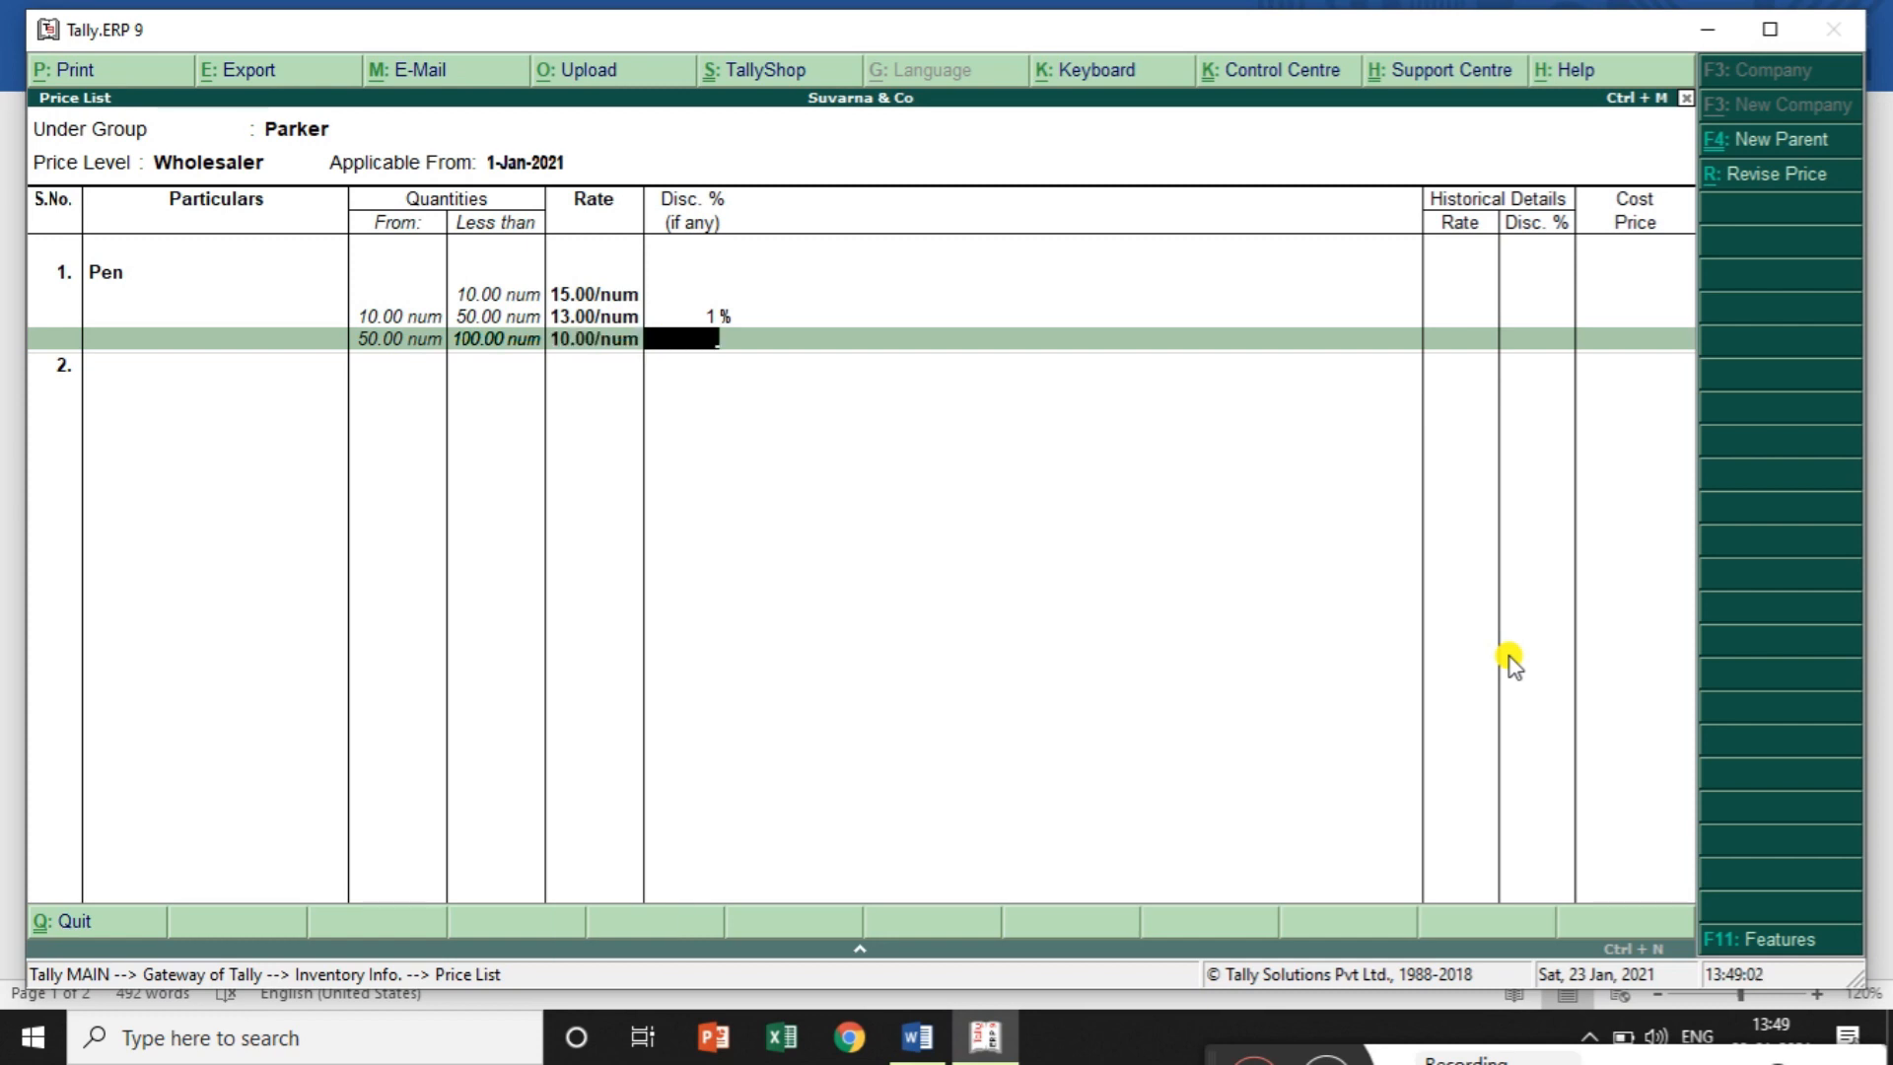
type("2")
key("Return")
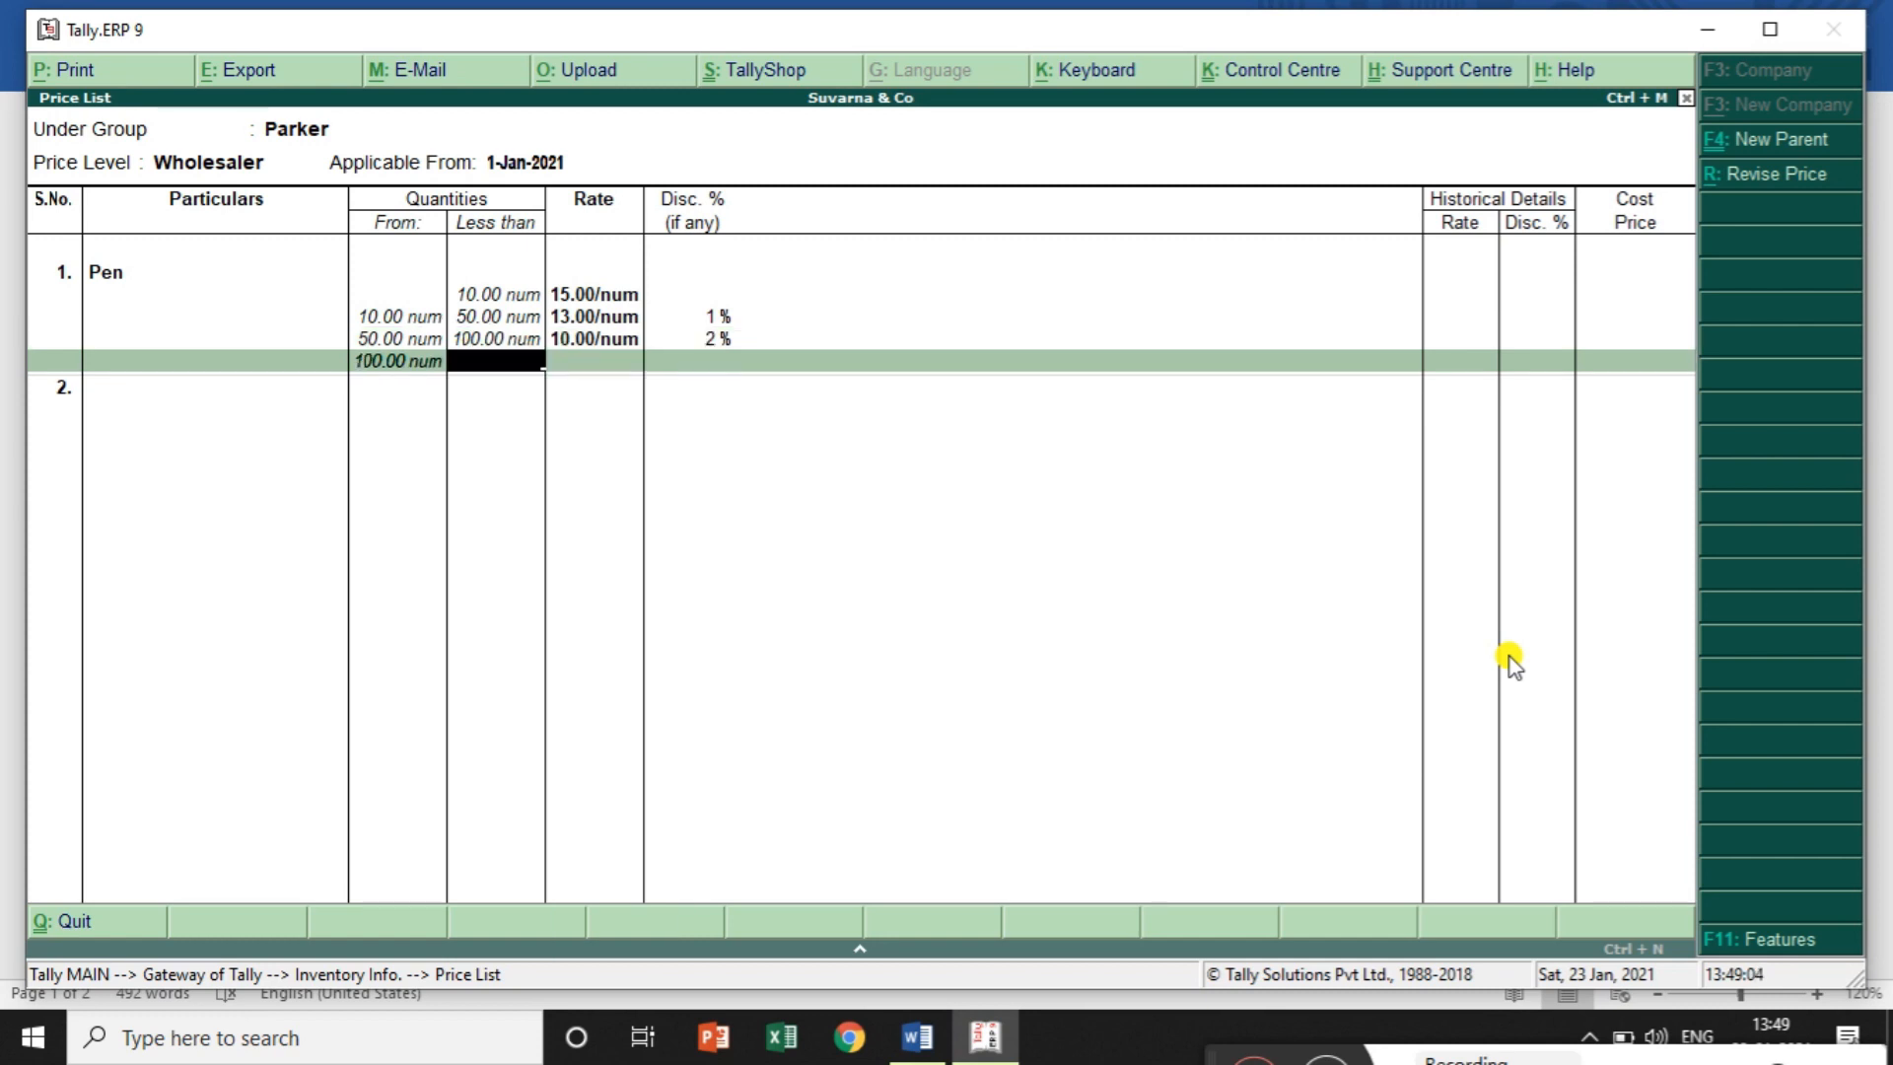
Price Pen from 100 upward at 10 with a 5% discount
key("Return")
type("10")
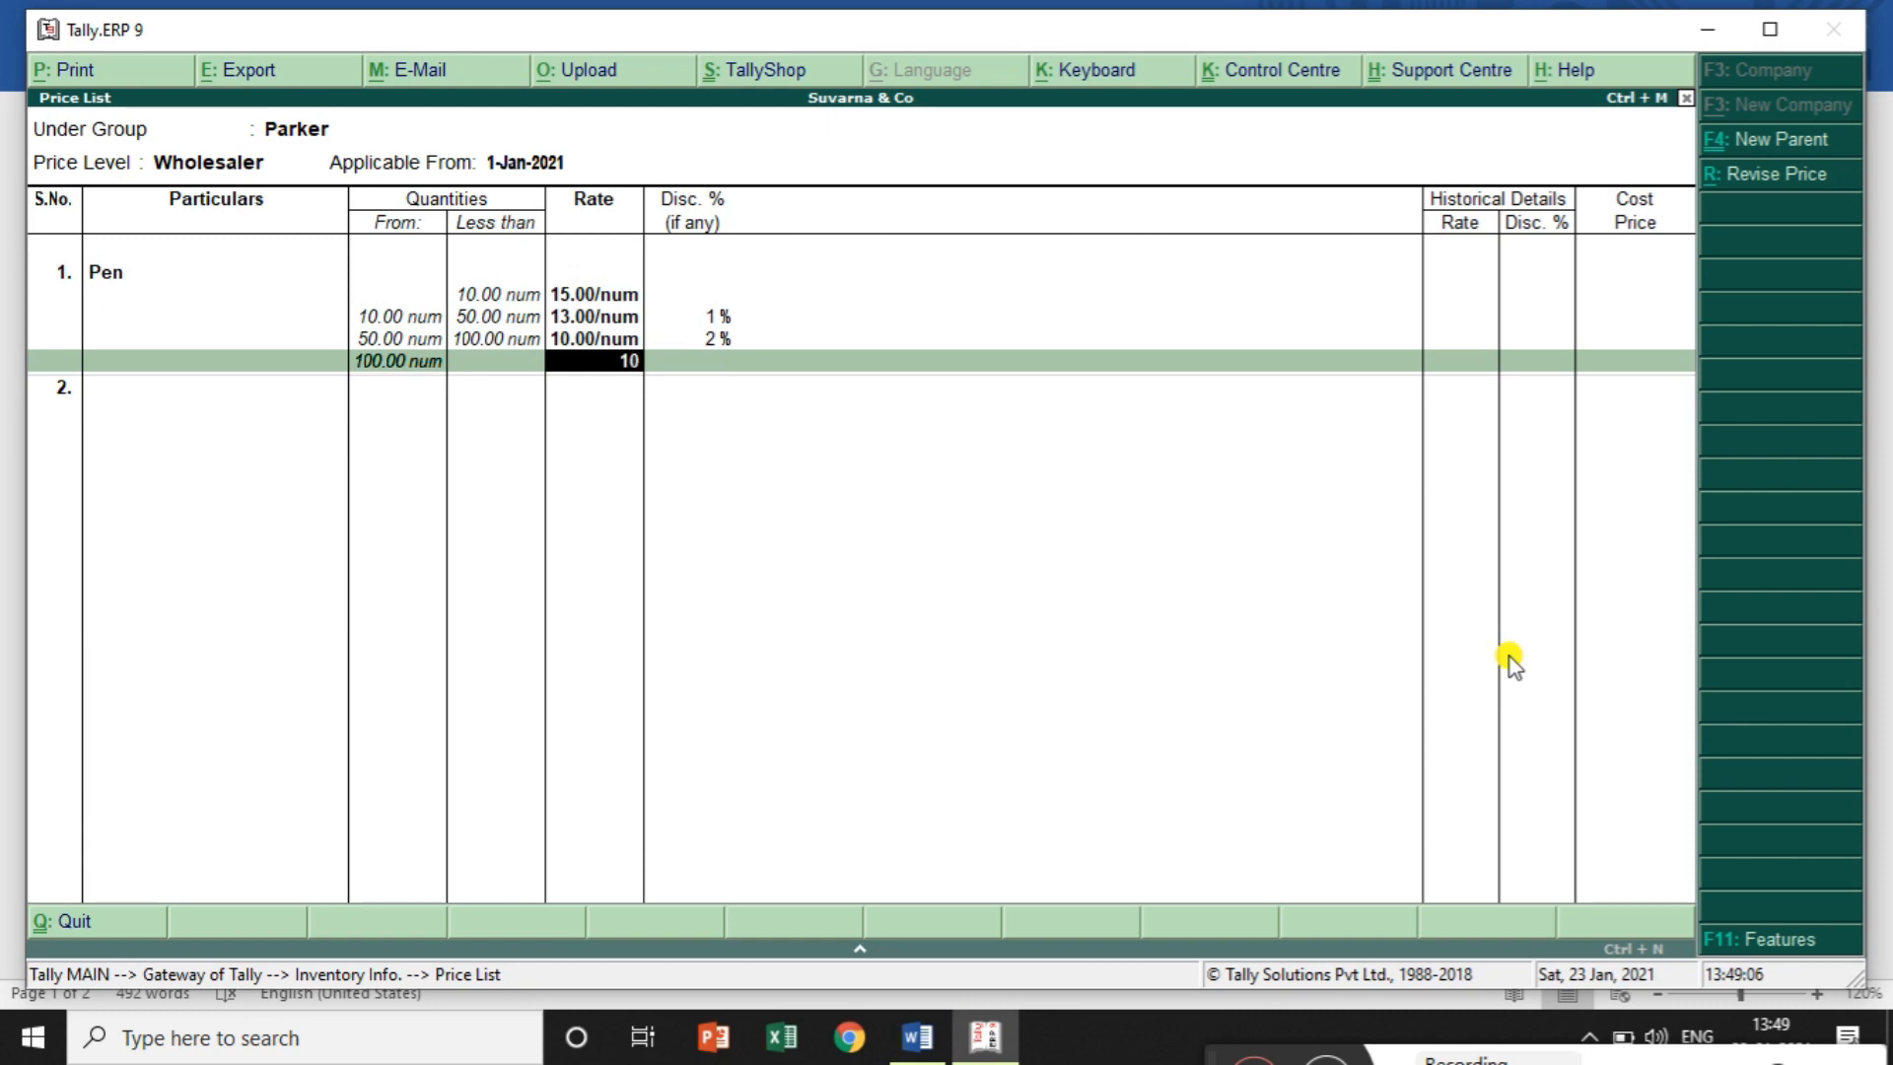
key("Return")
type("5")
key("Return")
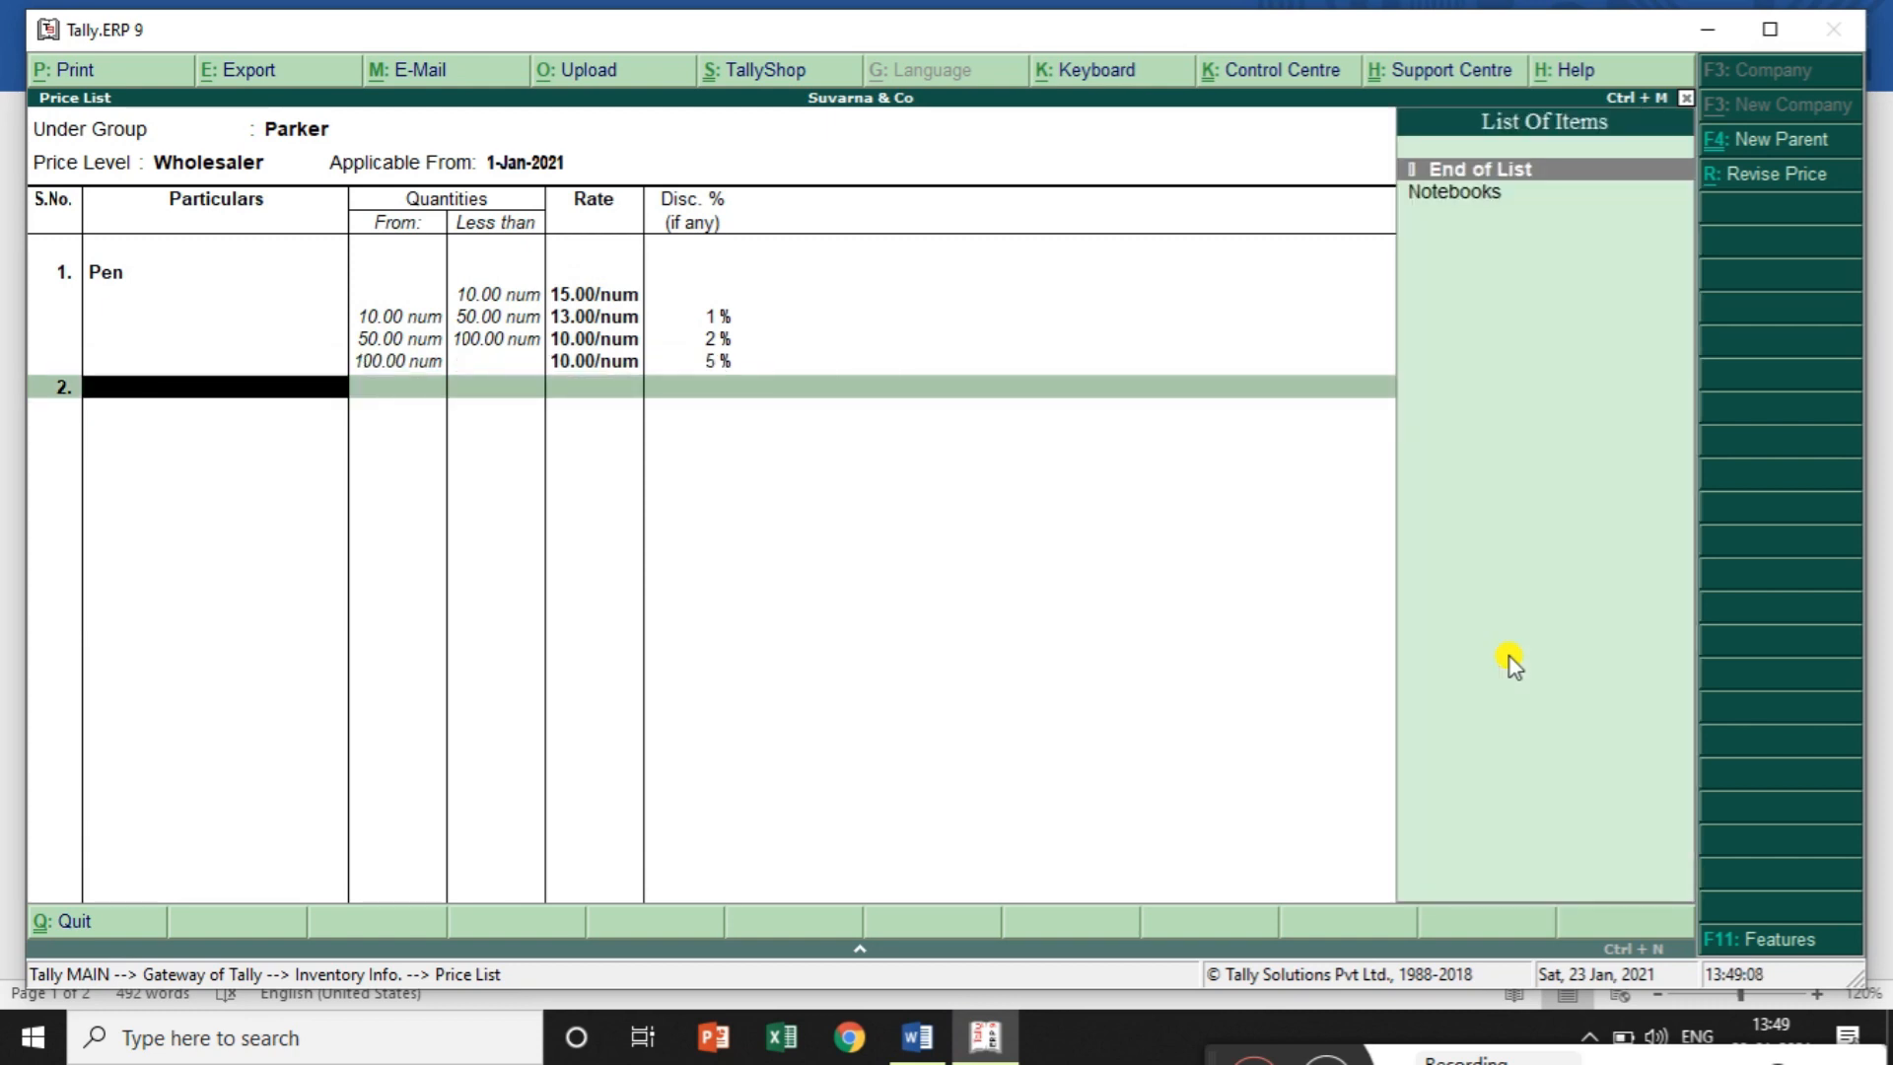
Add Notebooks to the Wholesaler price list at 45 for quantities below 10, without a discount
key("Down")
key("Return")
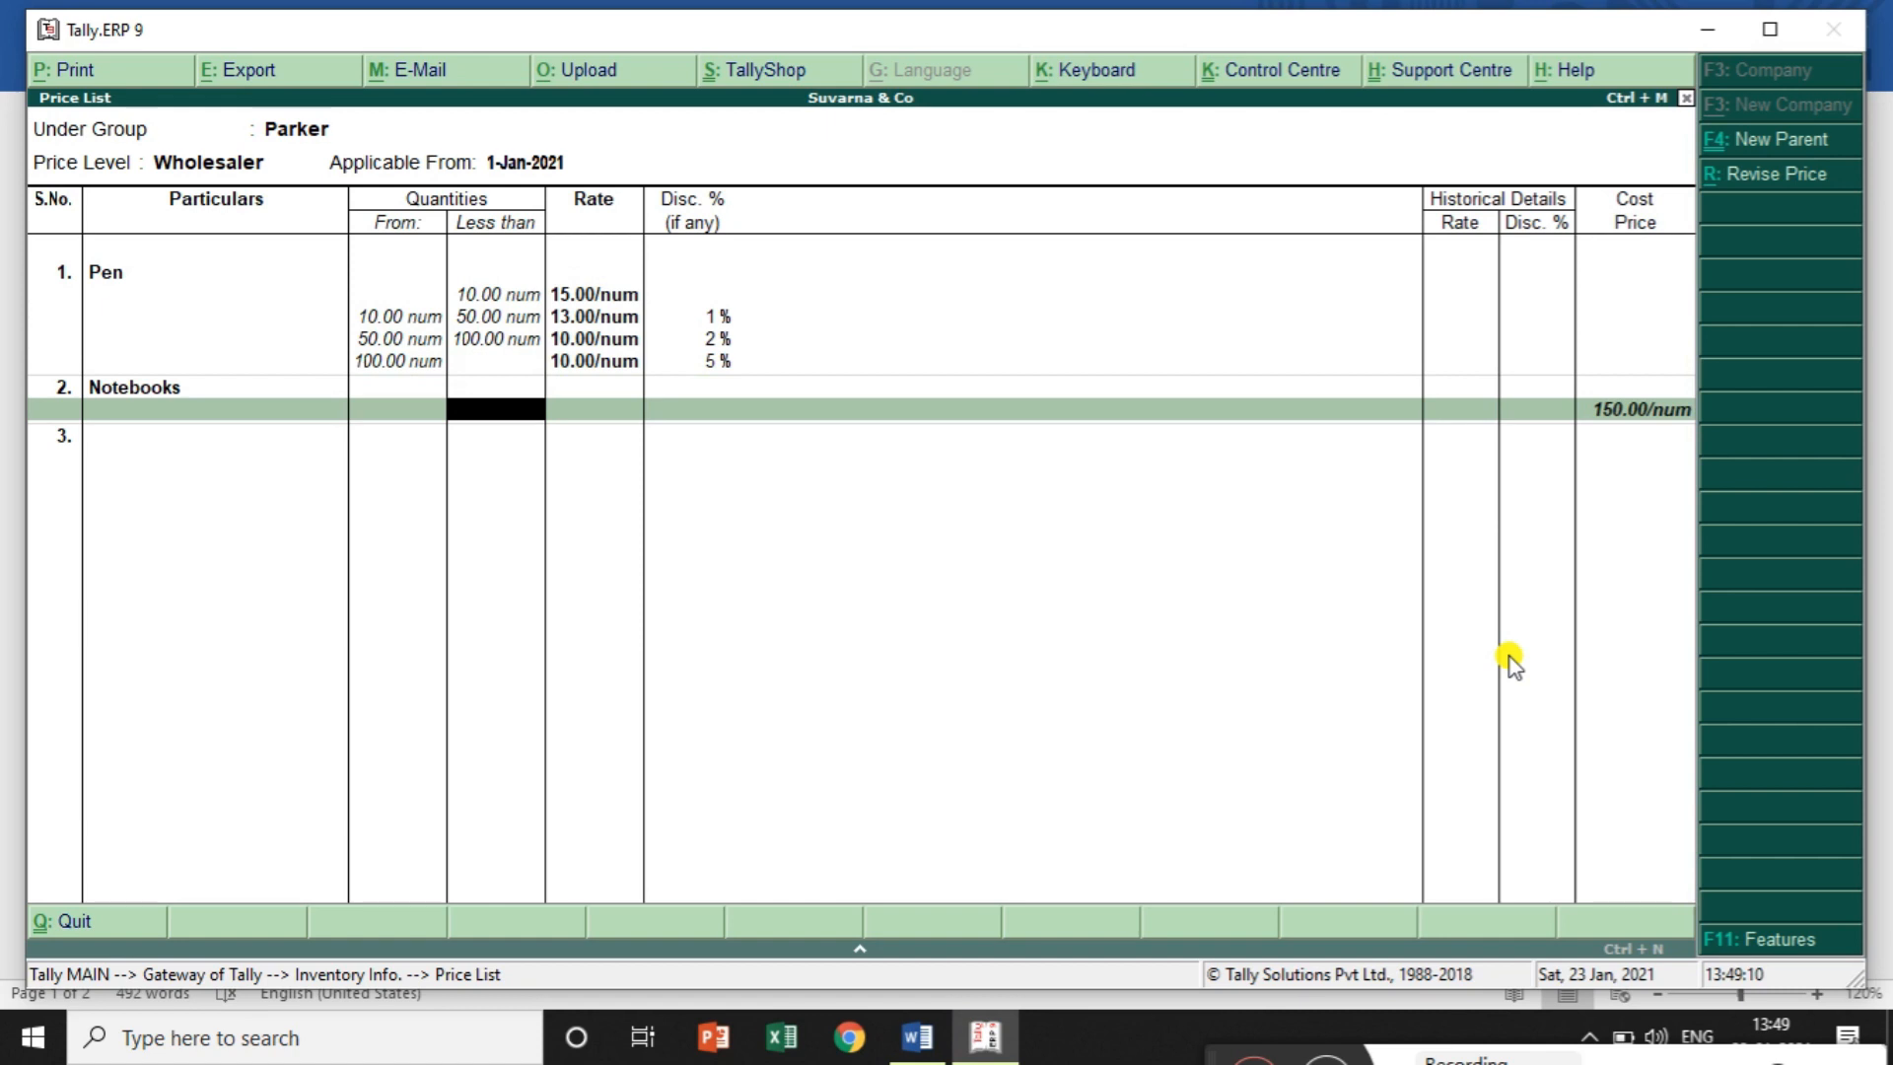
type("10")
key("Return")
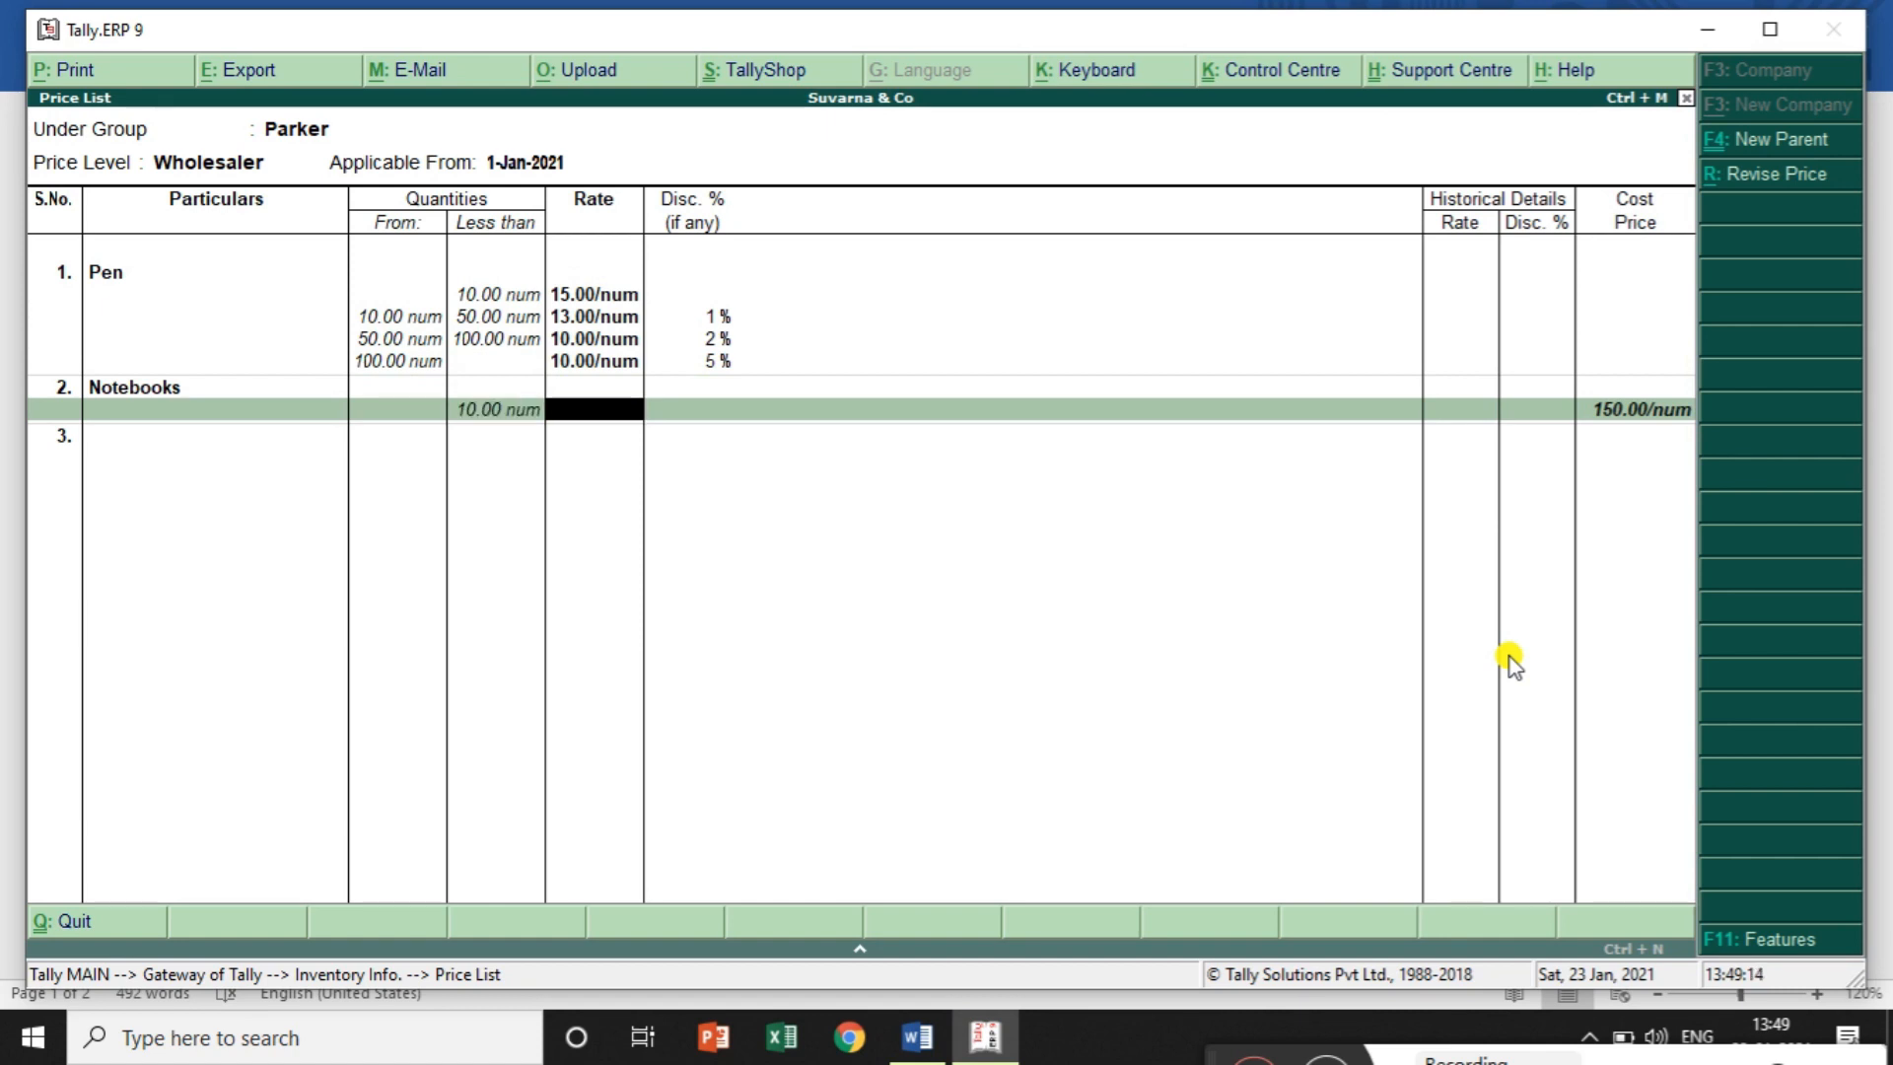
type("45")
key("Return")
key("Return")
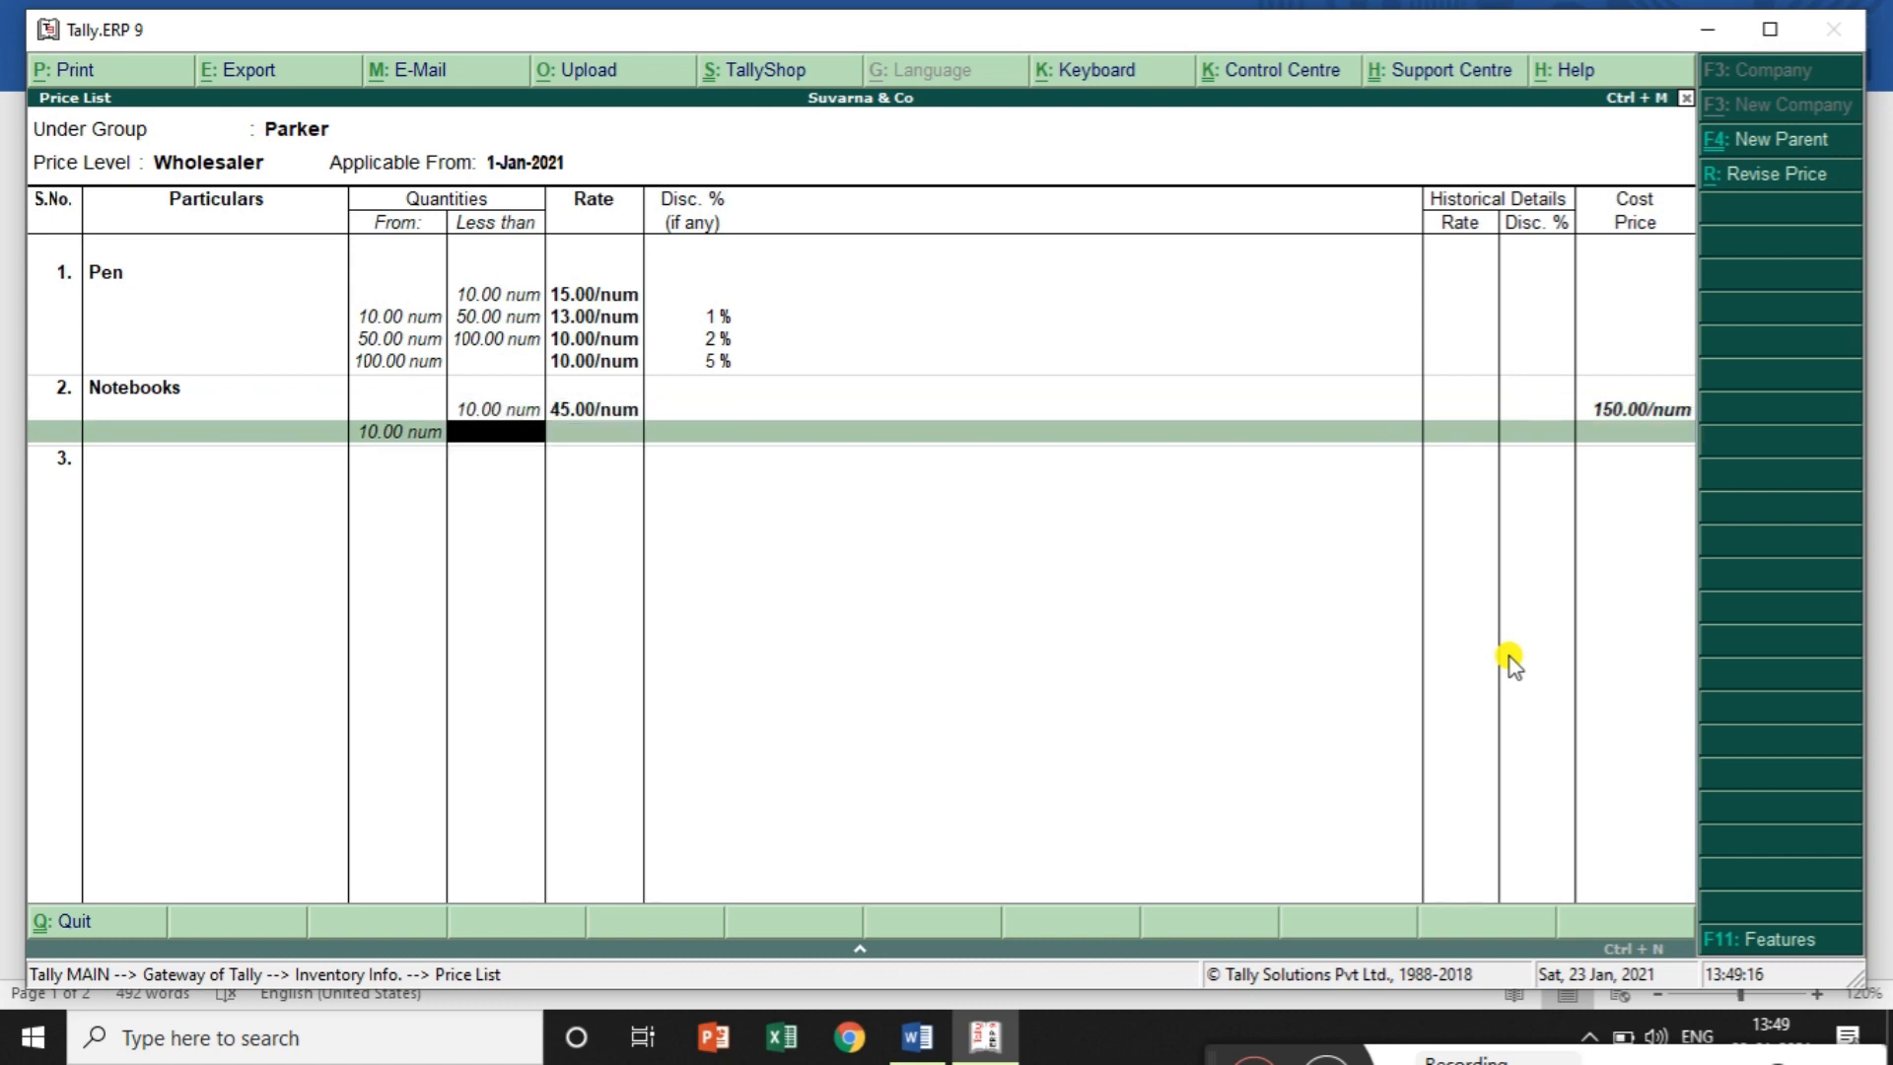
Price Notebooks from 10 to less than 50 at 42 with a 2% discount
type("50")
key("Return")
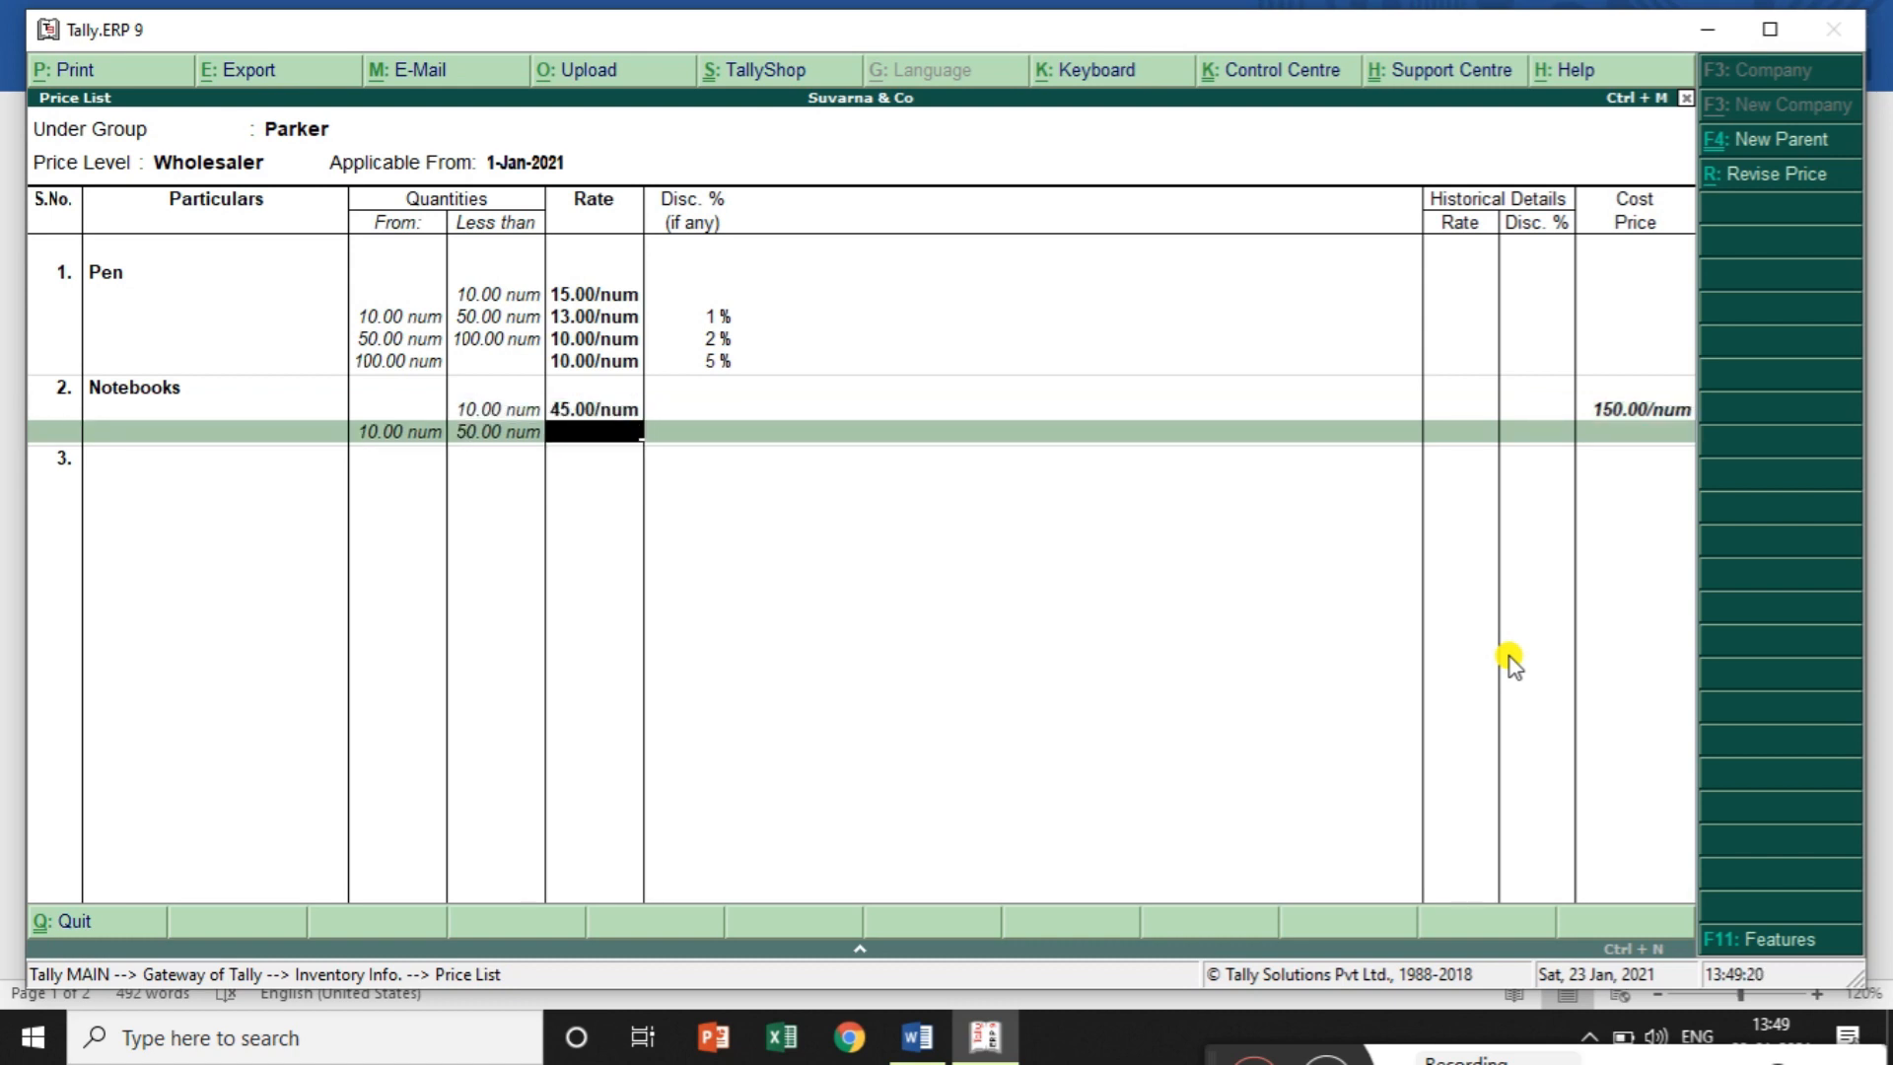
type("42")
key("Return")
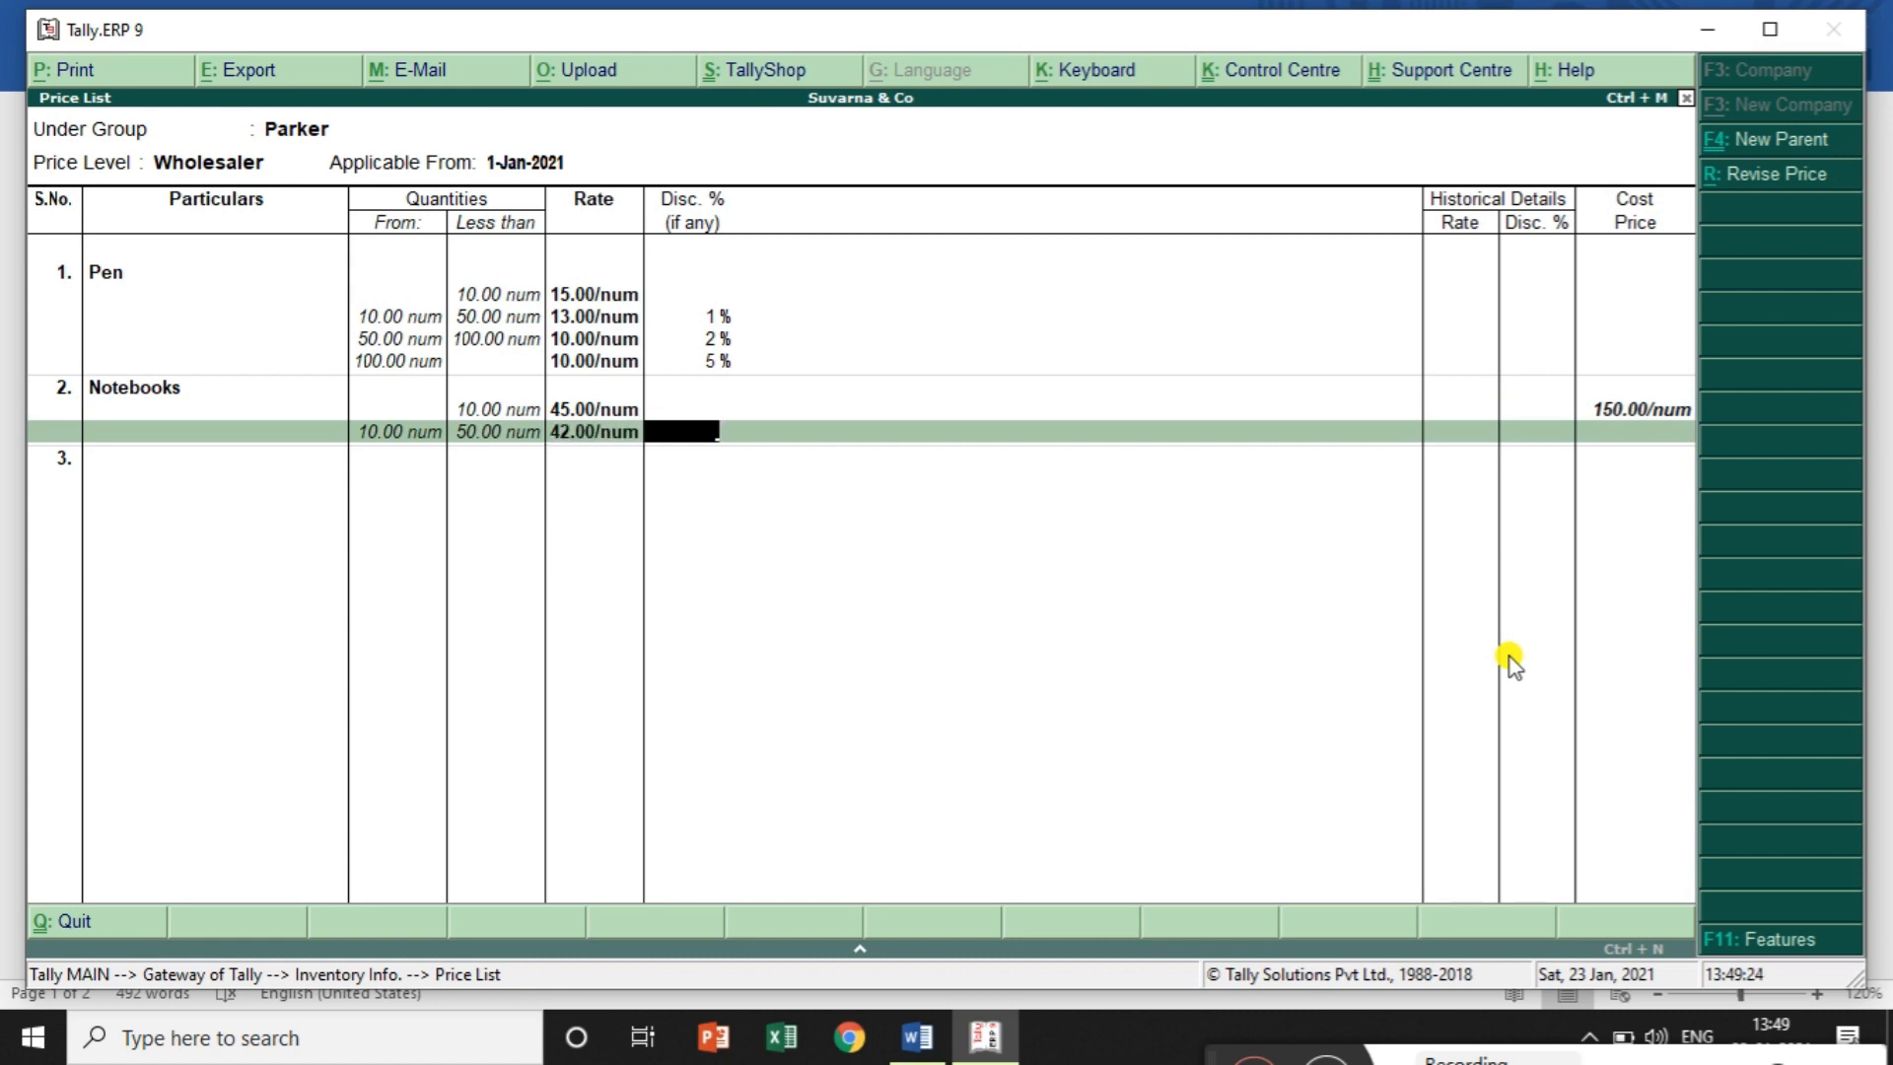
type("2")
key("Return")
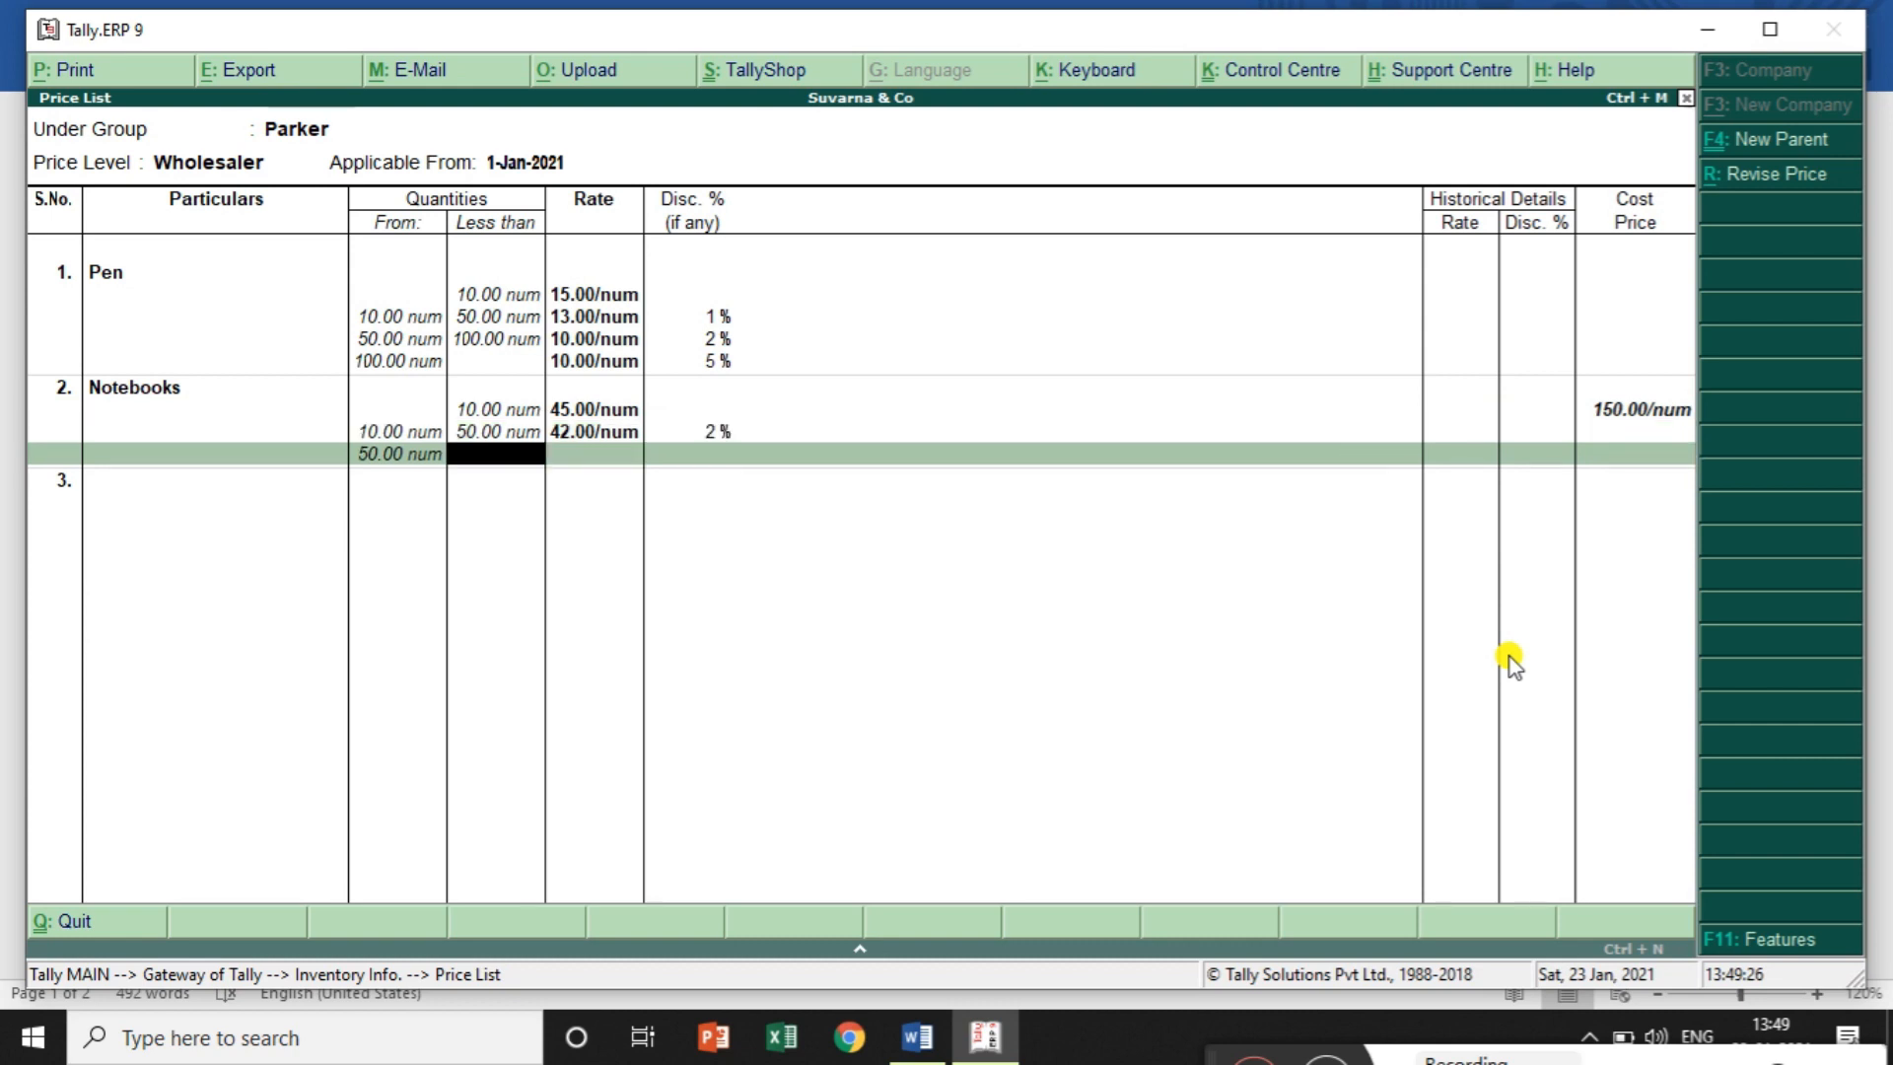
Price Notebooks from 50 to less than 100 at 40 with a 5% discount
type("100")
key("Return")
type("40")
key("Return")
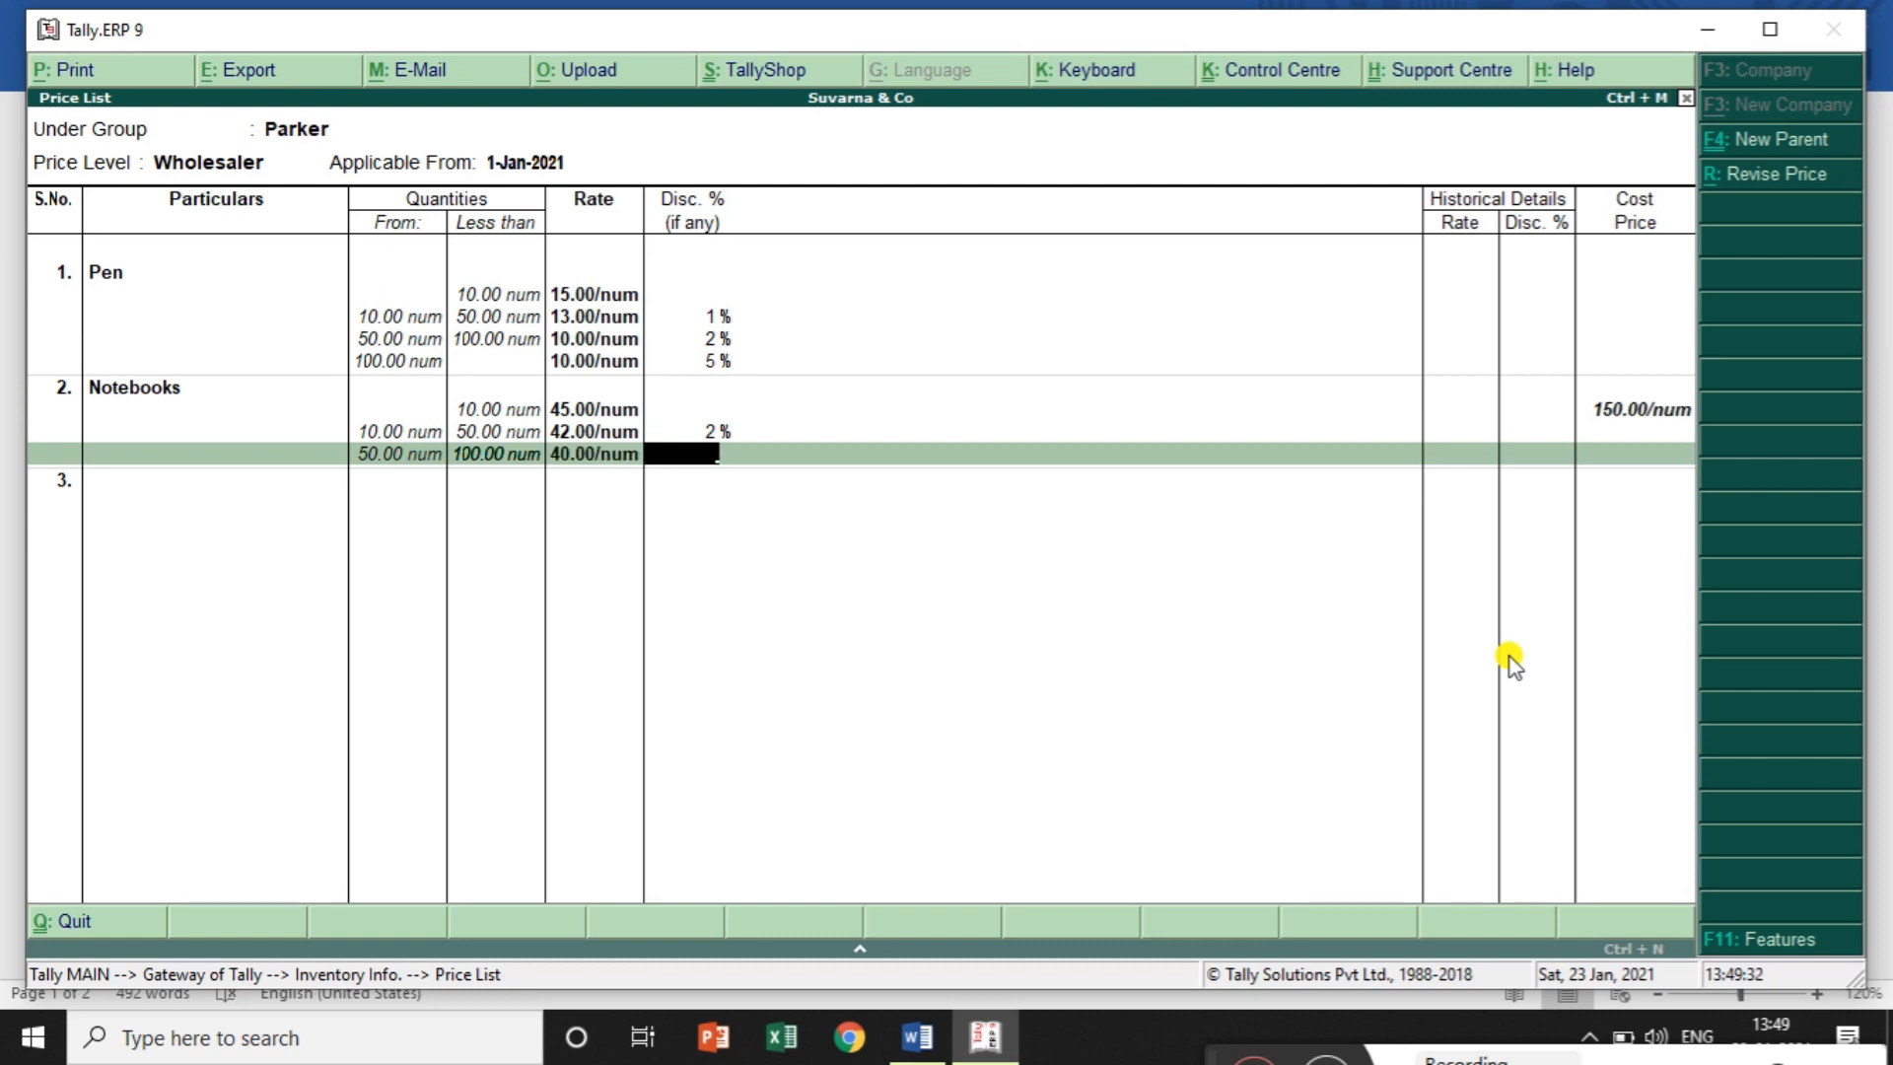
type("5")
key("Return")
Price Notebooks from 100 upward at 39 with a 10% discount, then end and save the Wholesaler price list
key("Return")
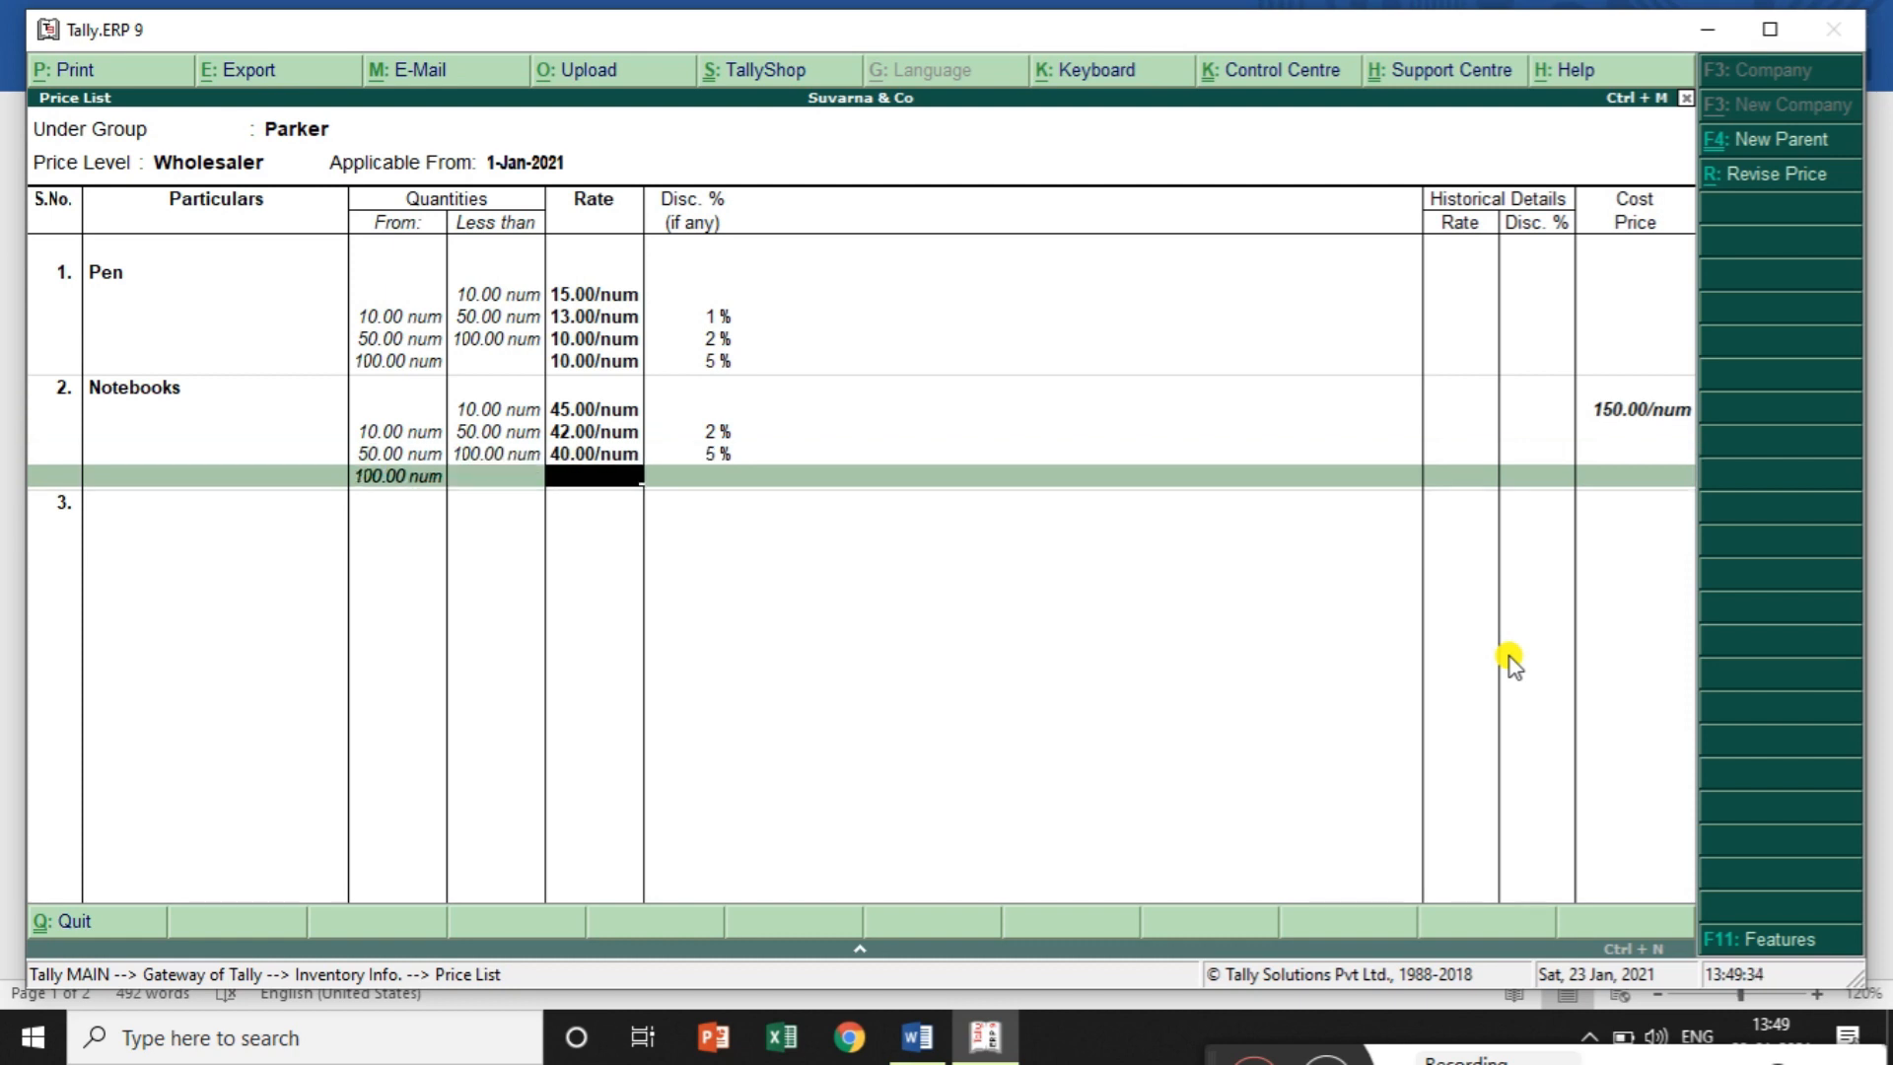
type("39")
key("Return")
type("10")
key("Return")
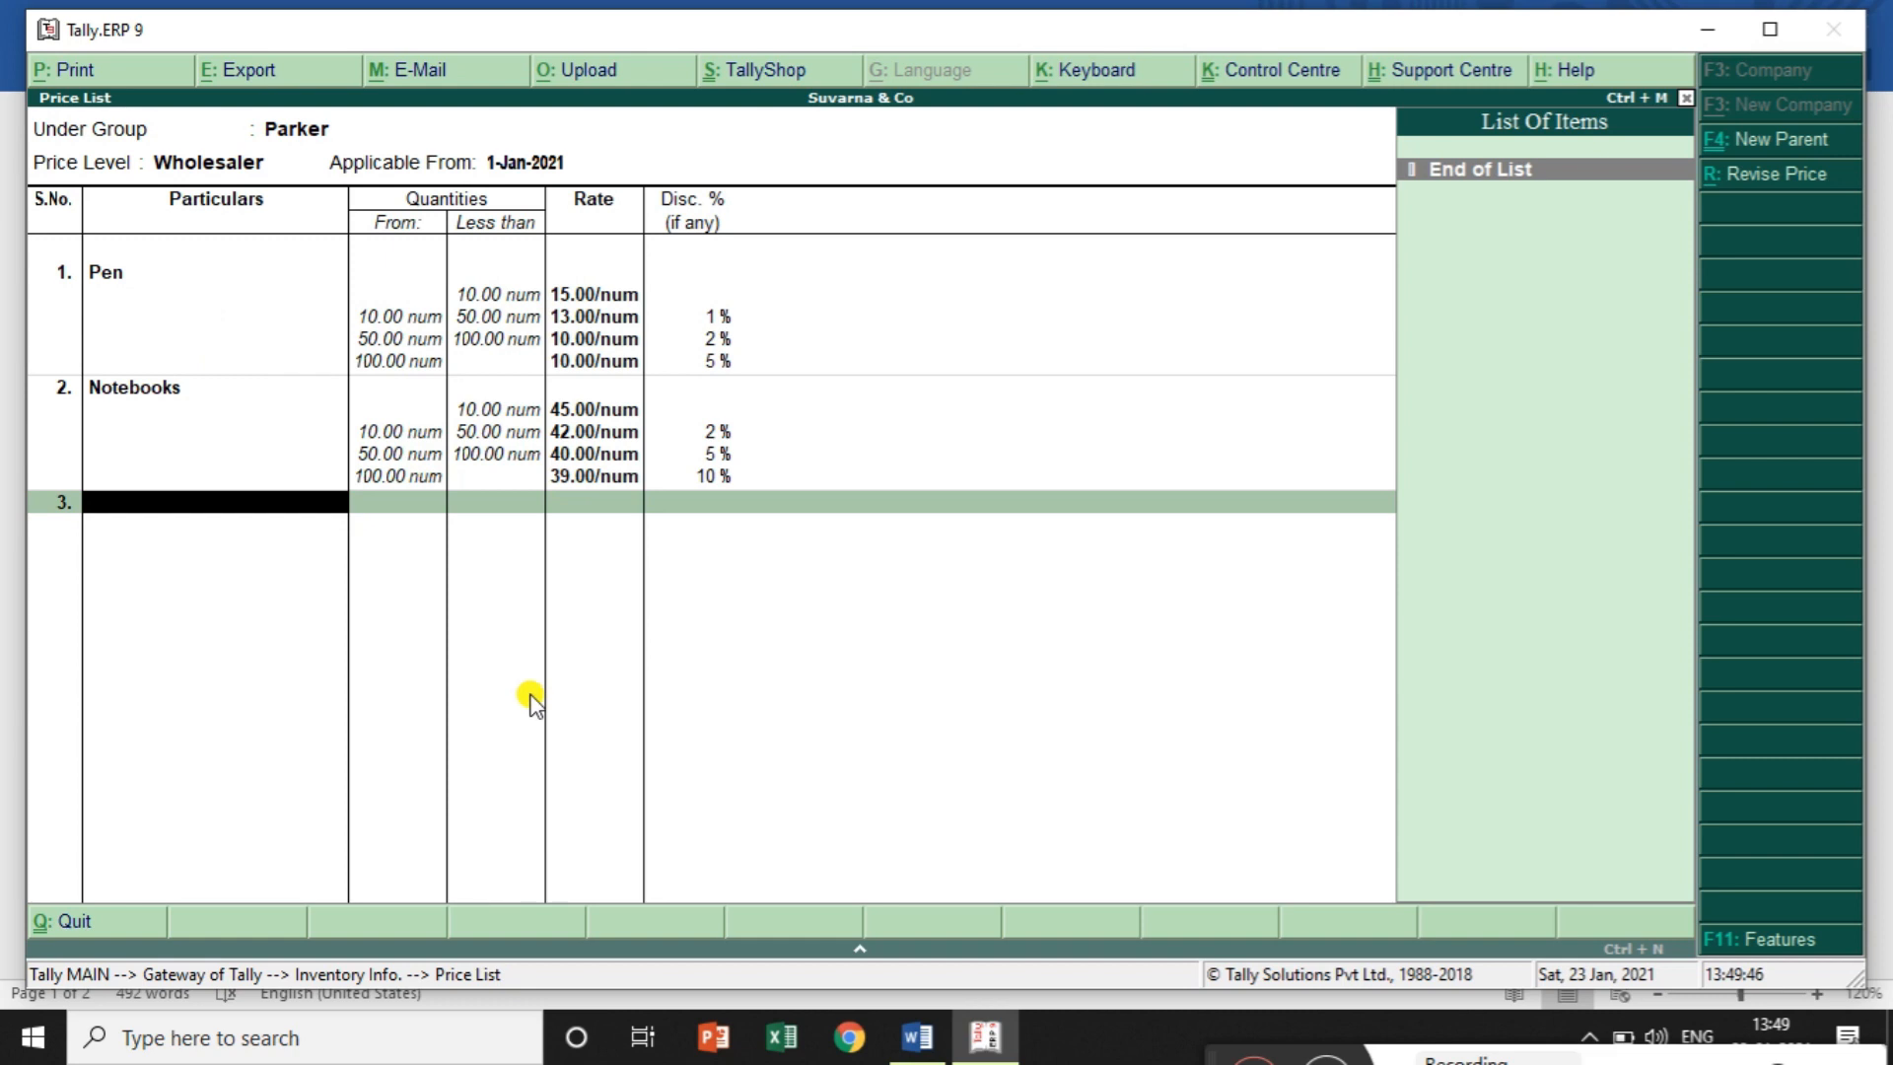
key("Return")
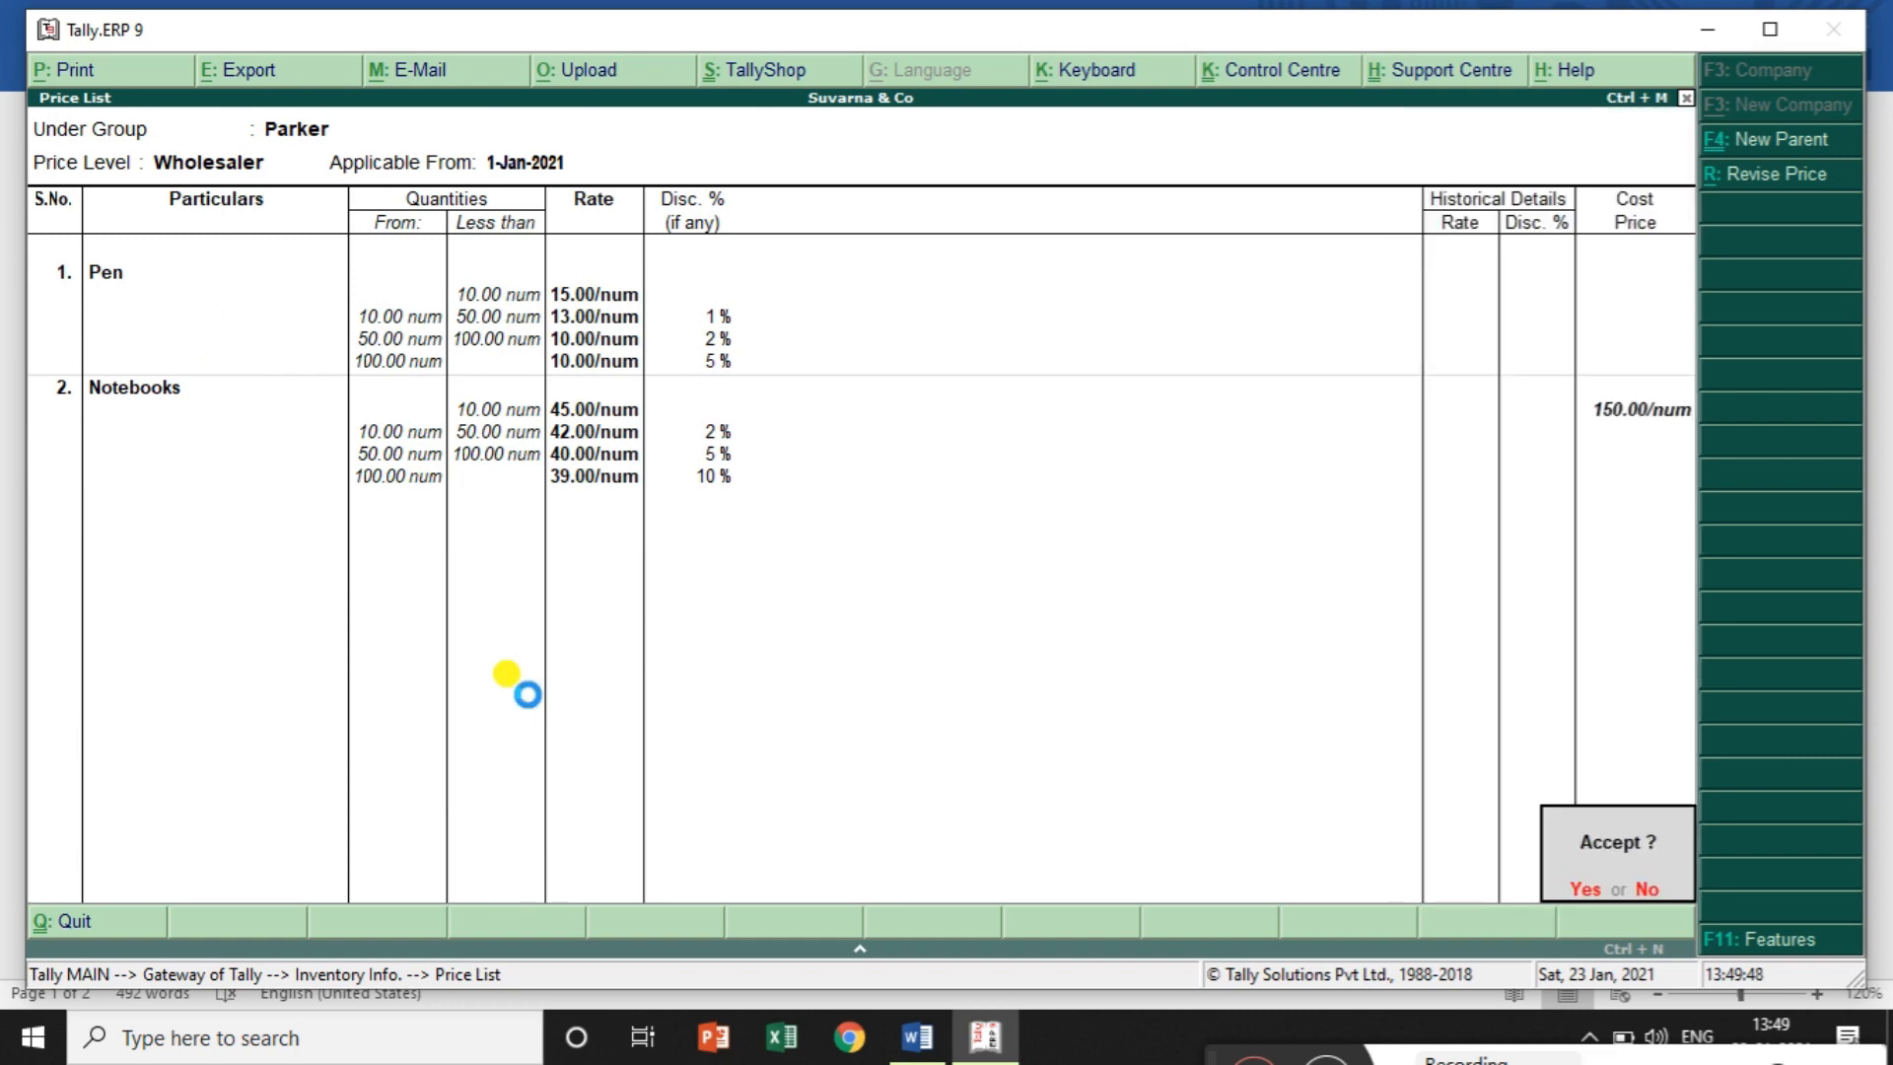
key("y")
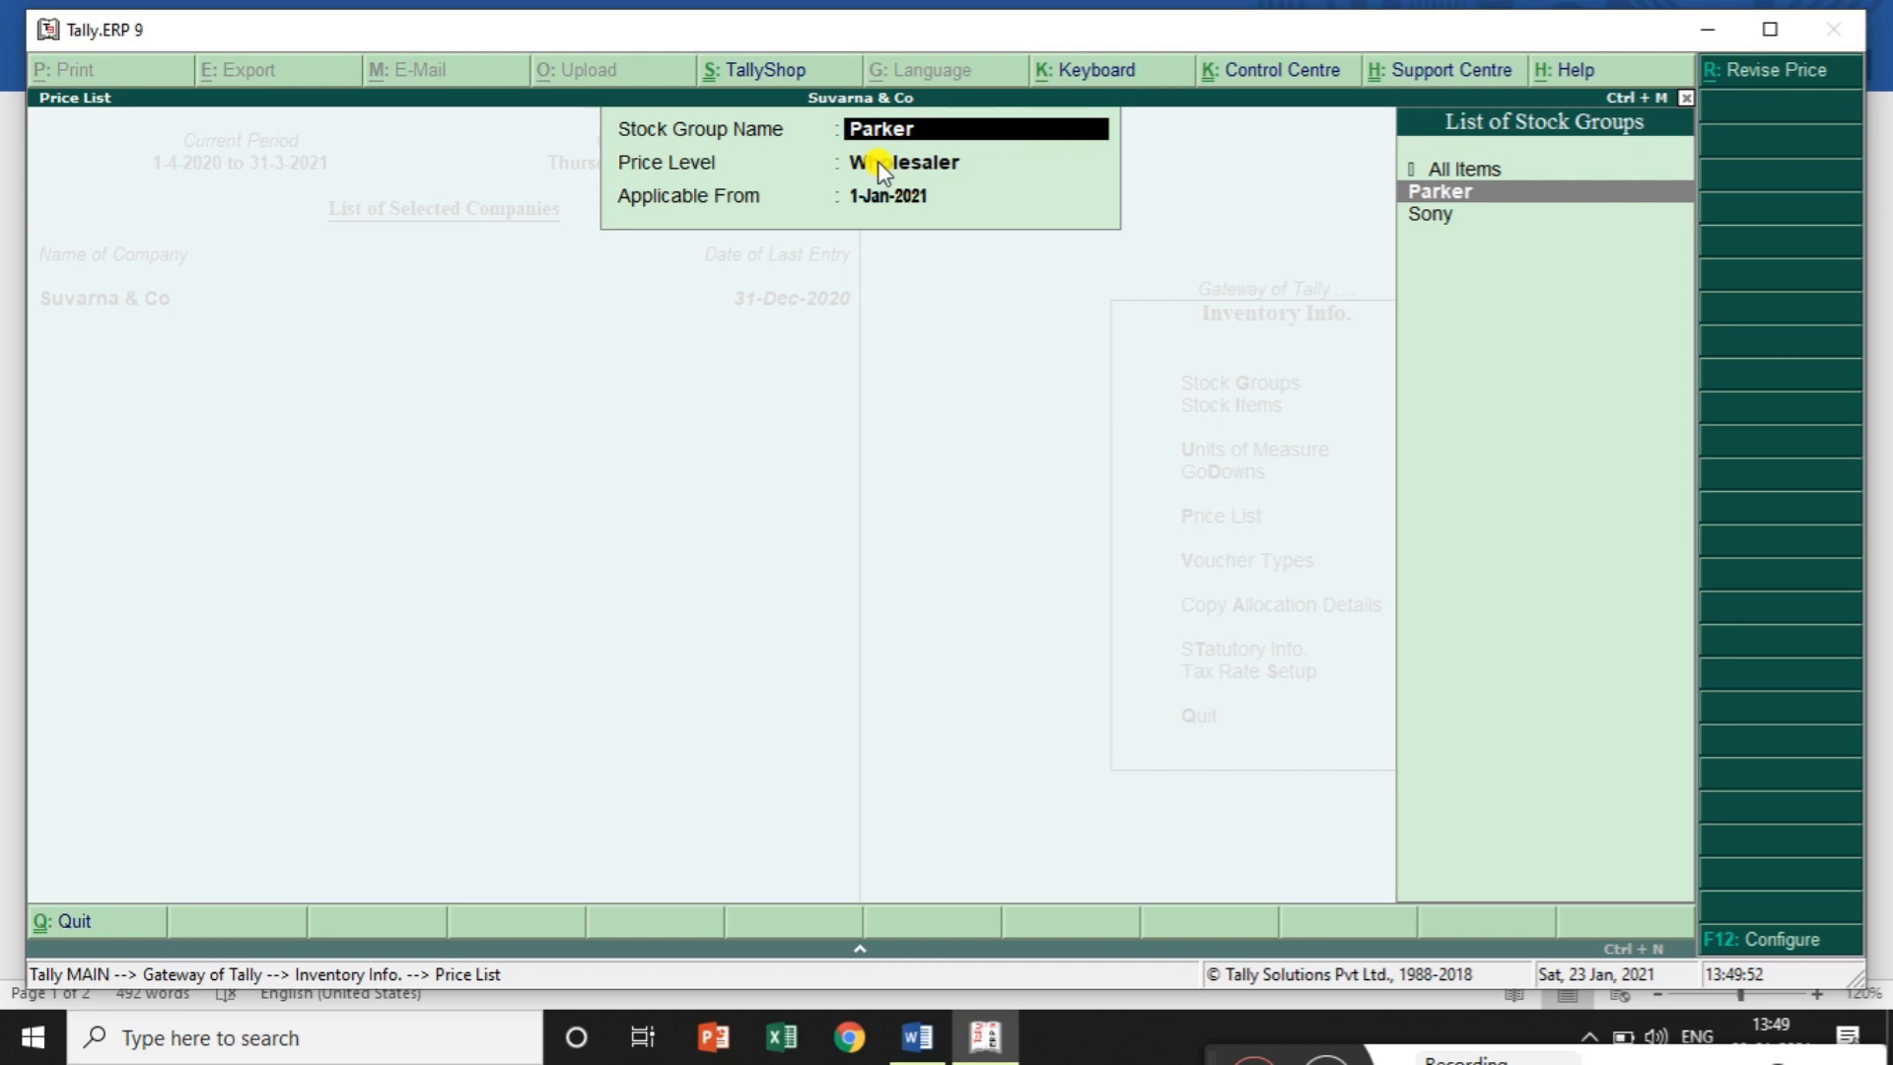
key("Return")
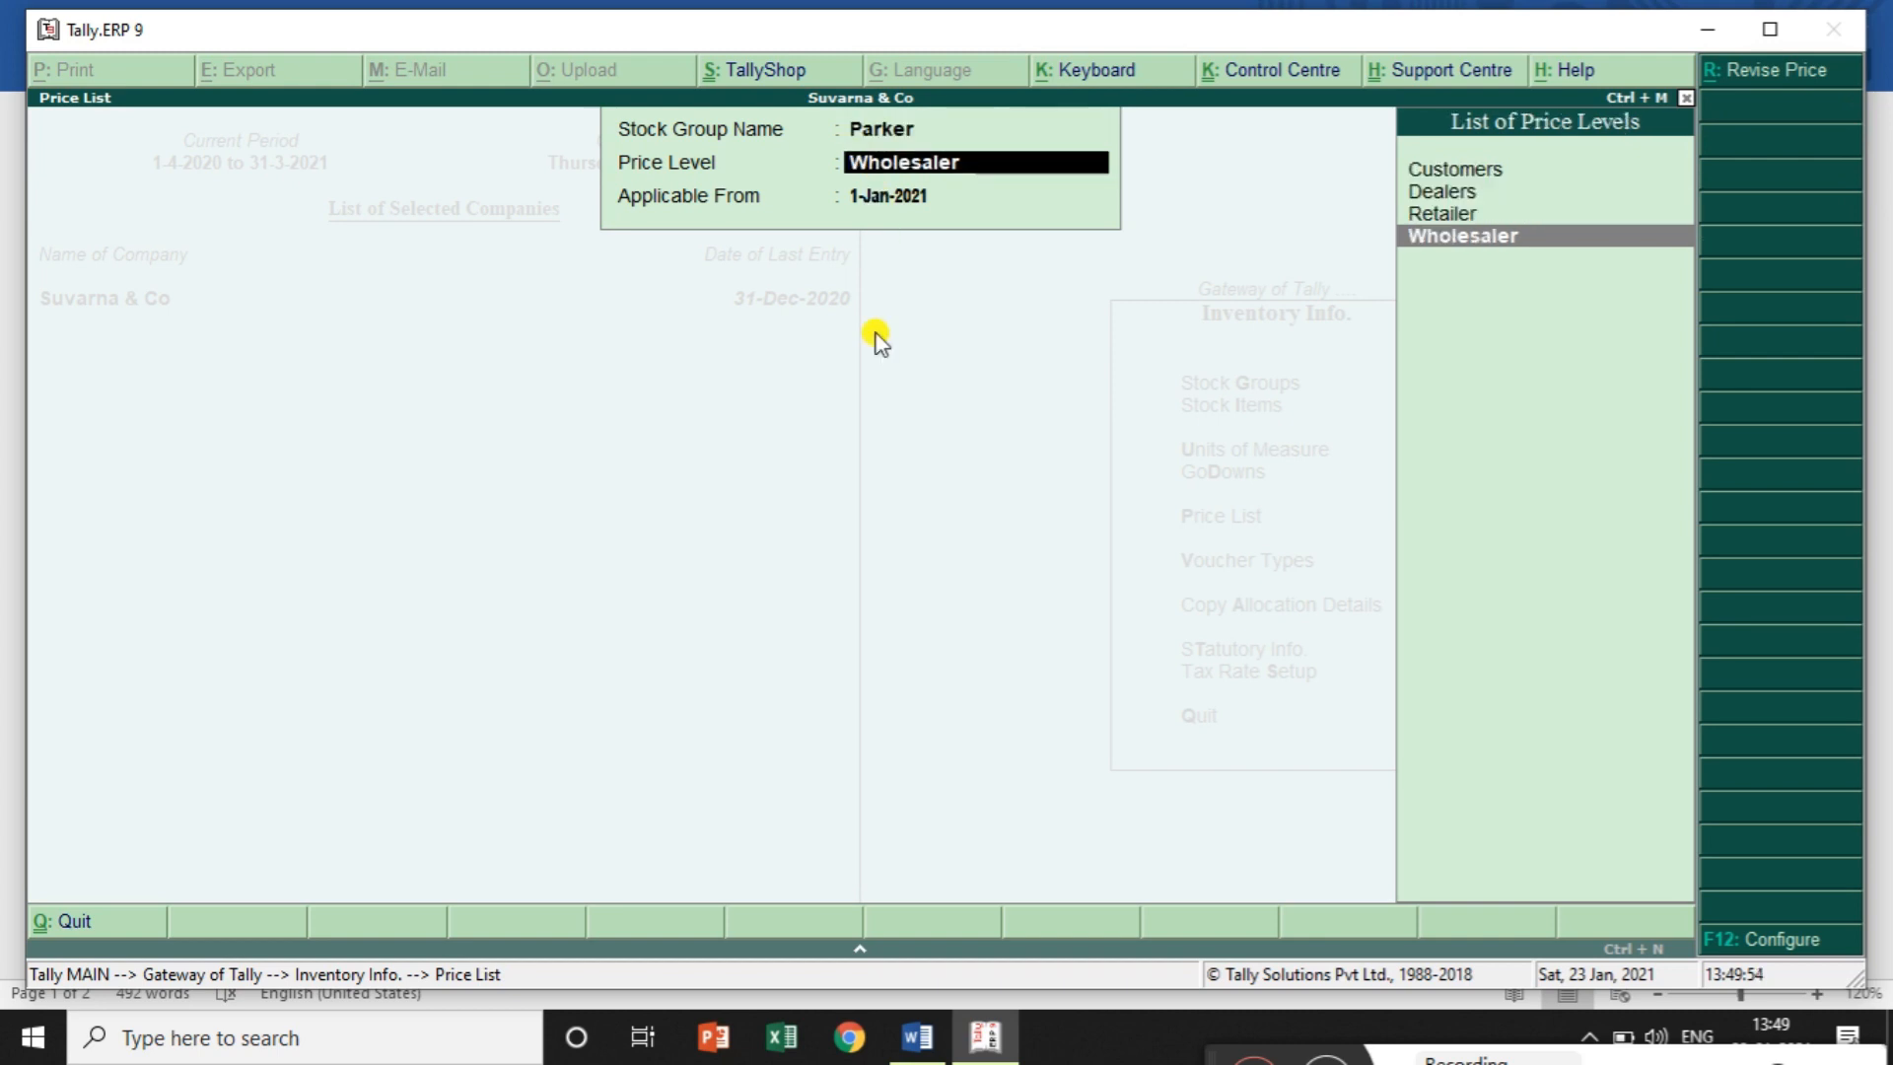
key("Up")
key("Up")
key("Up")
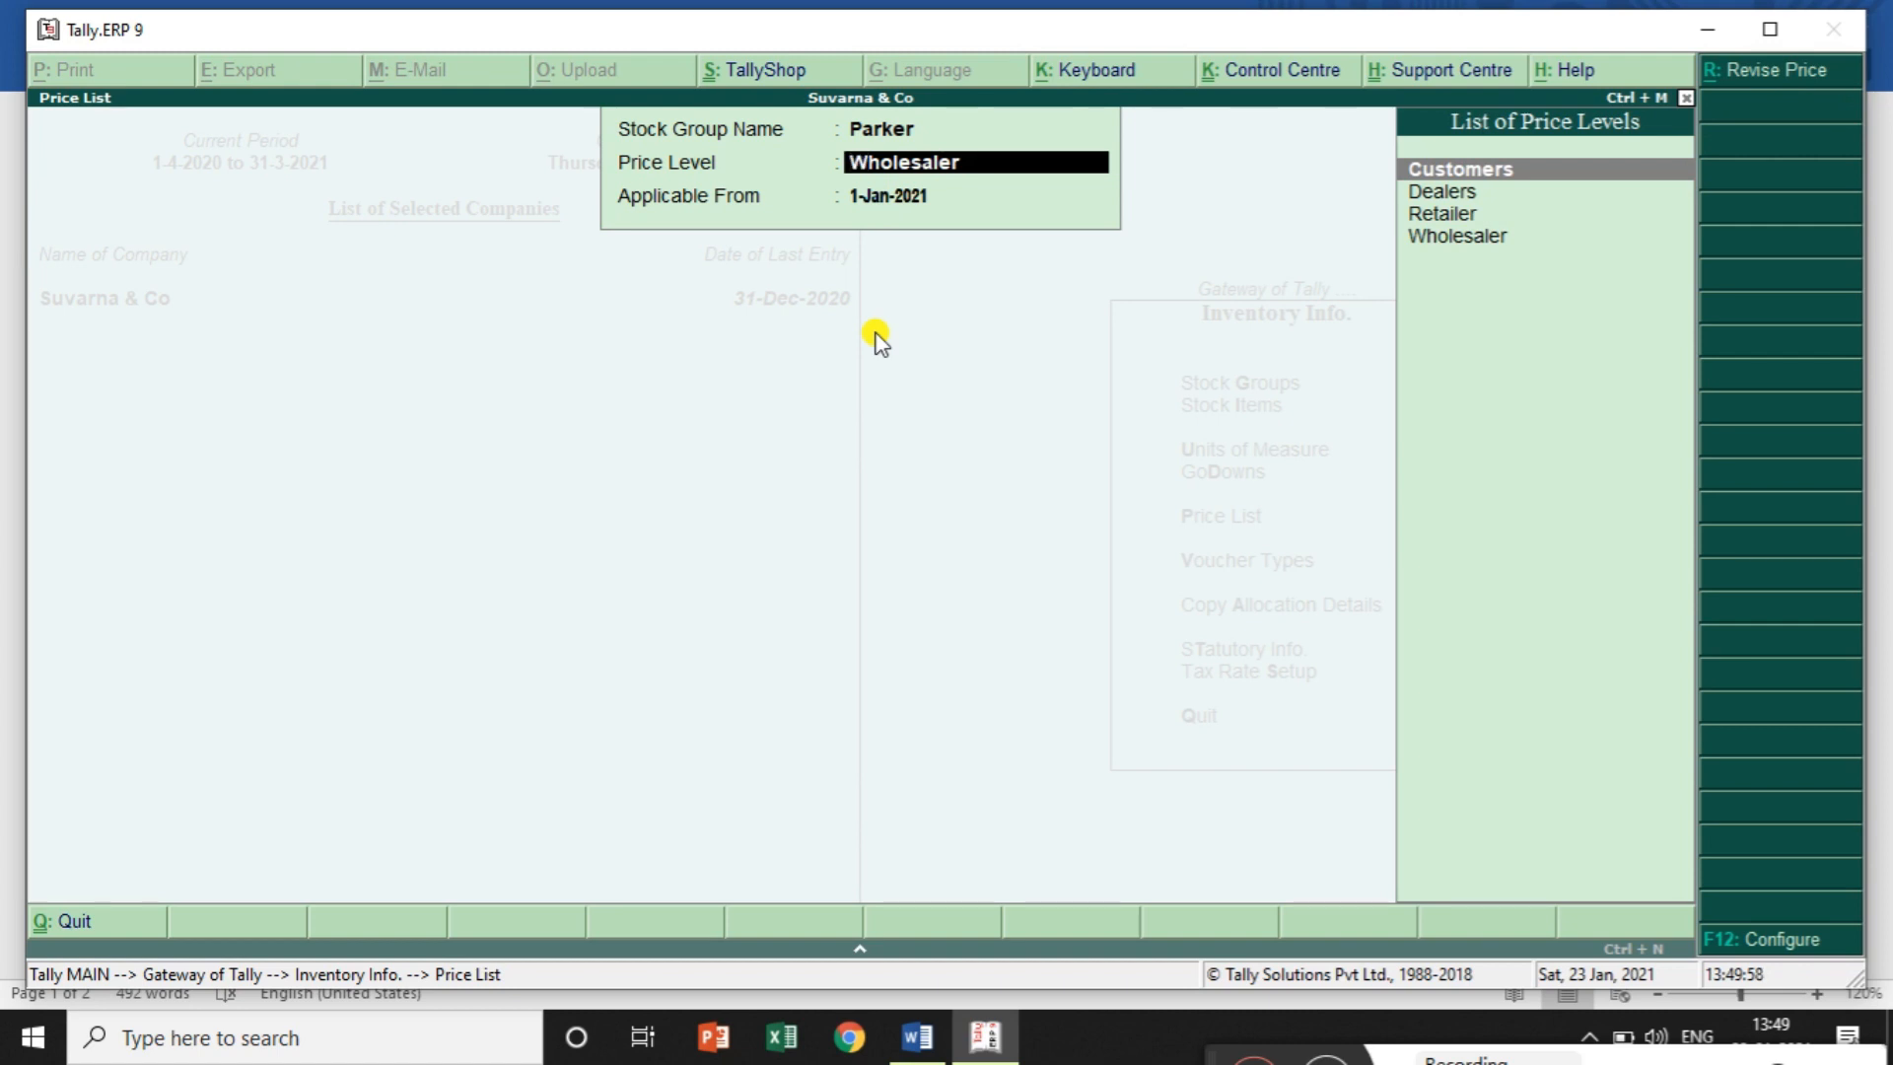
key("Escape")
key("Escape")
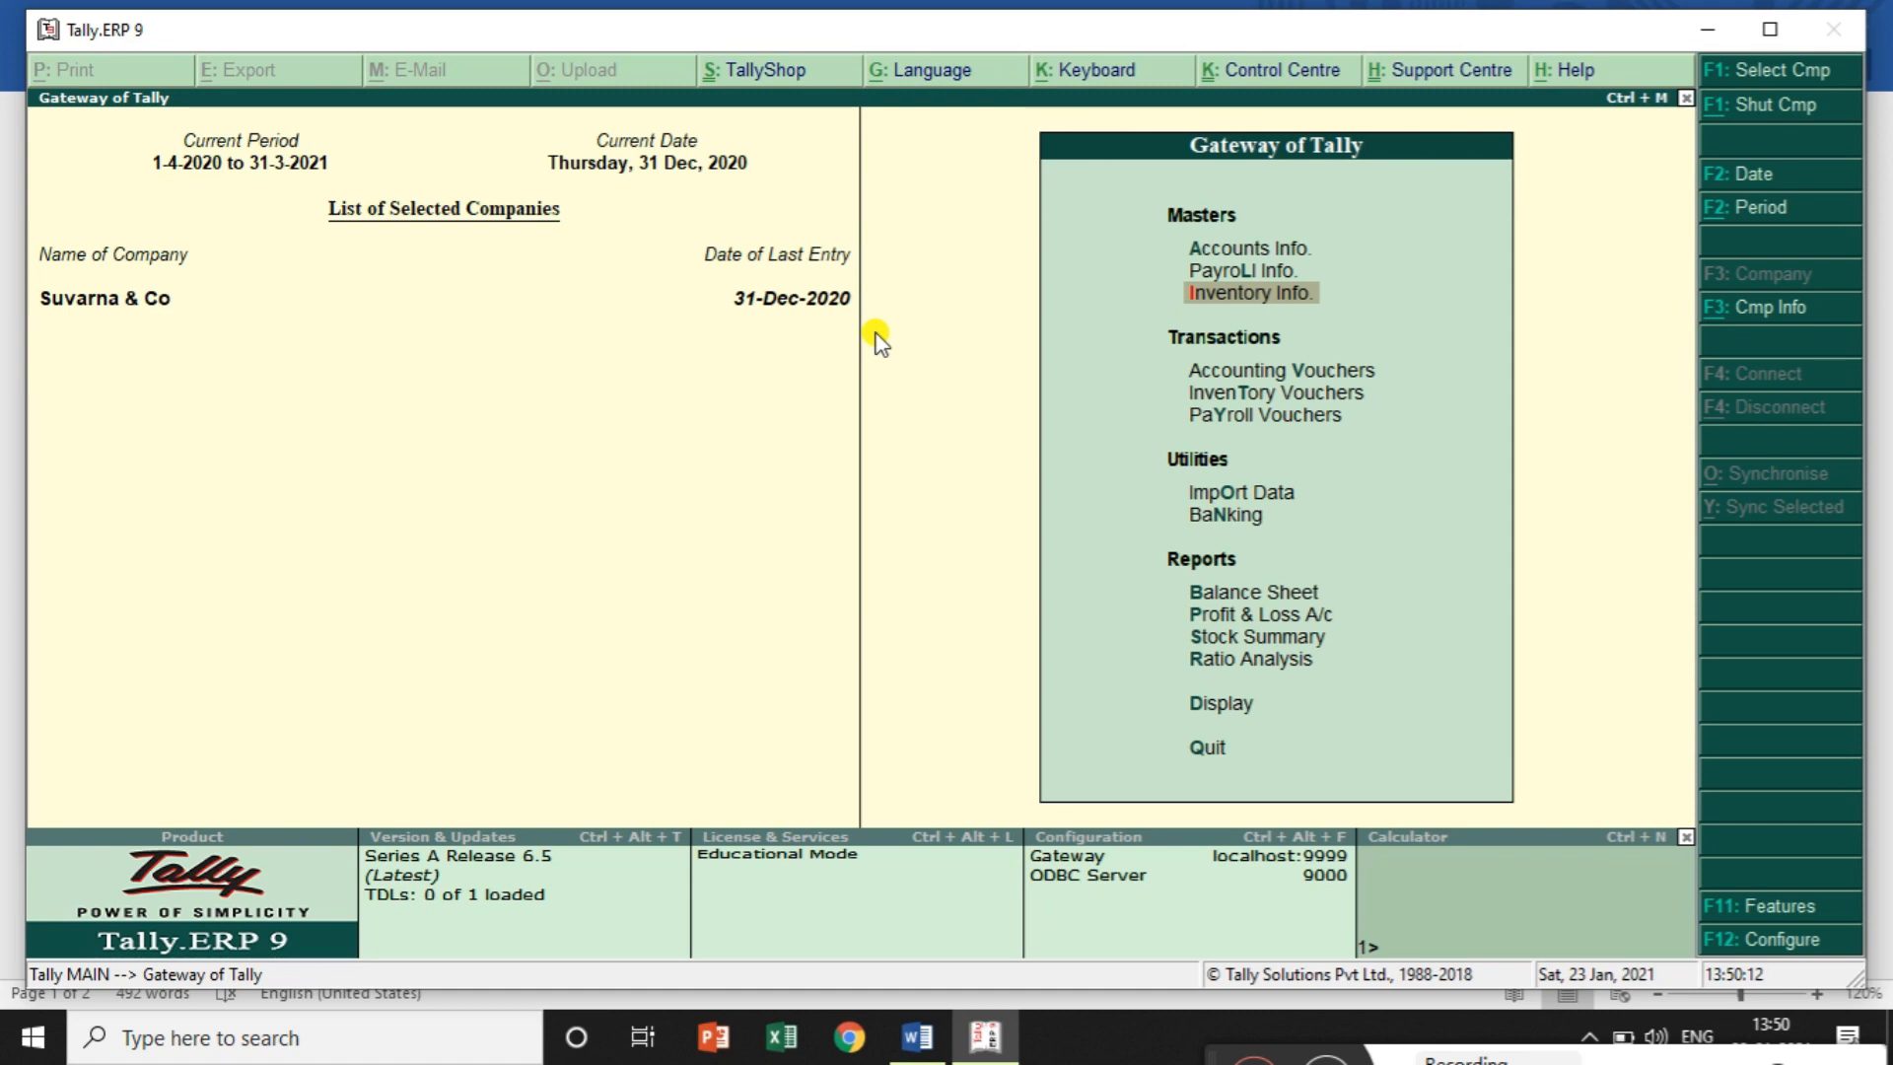
Reopen the Parker price list for the Wholesaler price level, applicable from 1-Jan-2021
left_click(1270, 292)
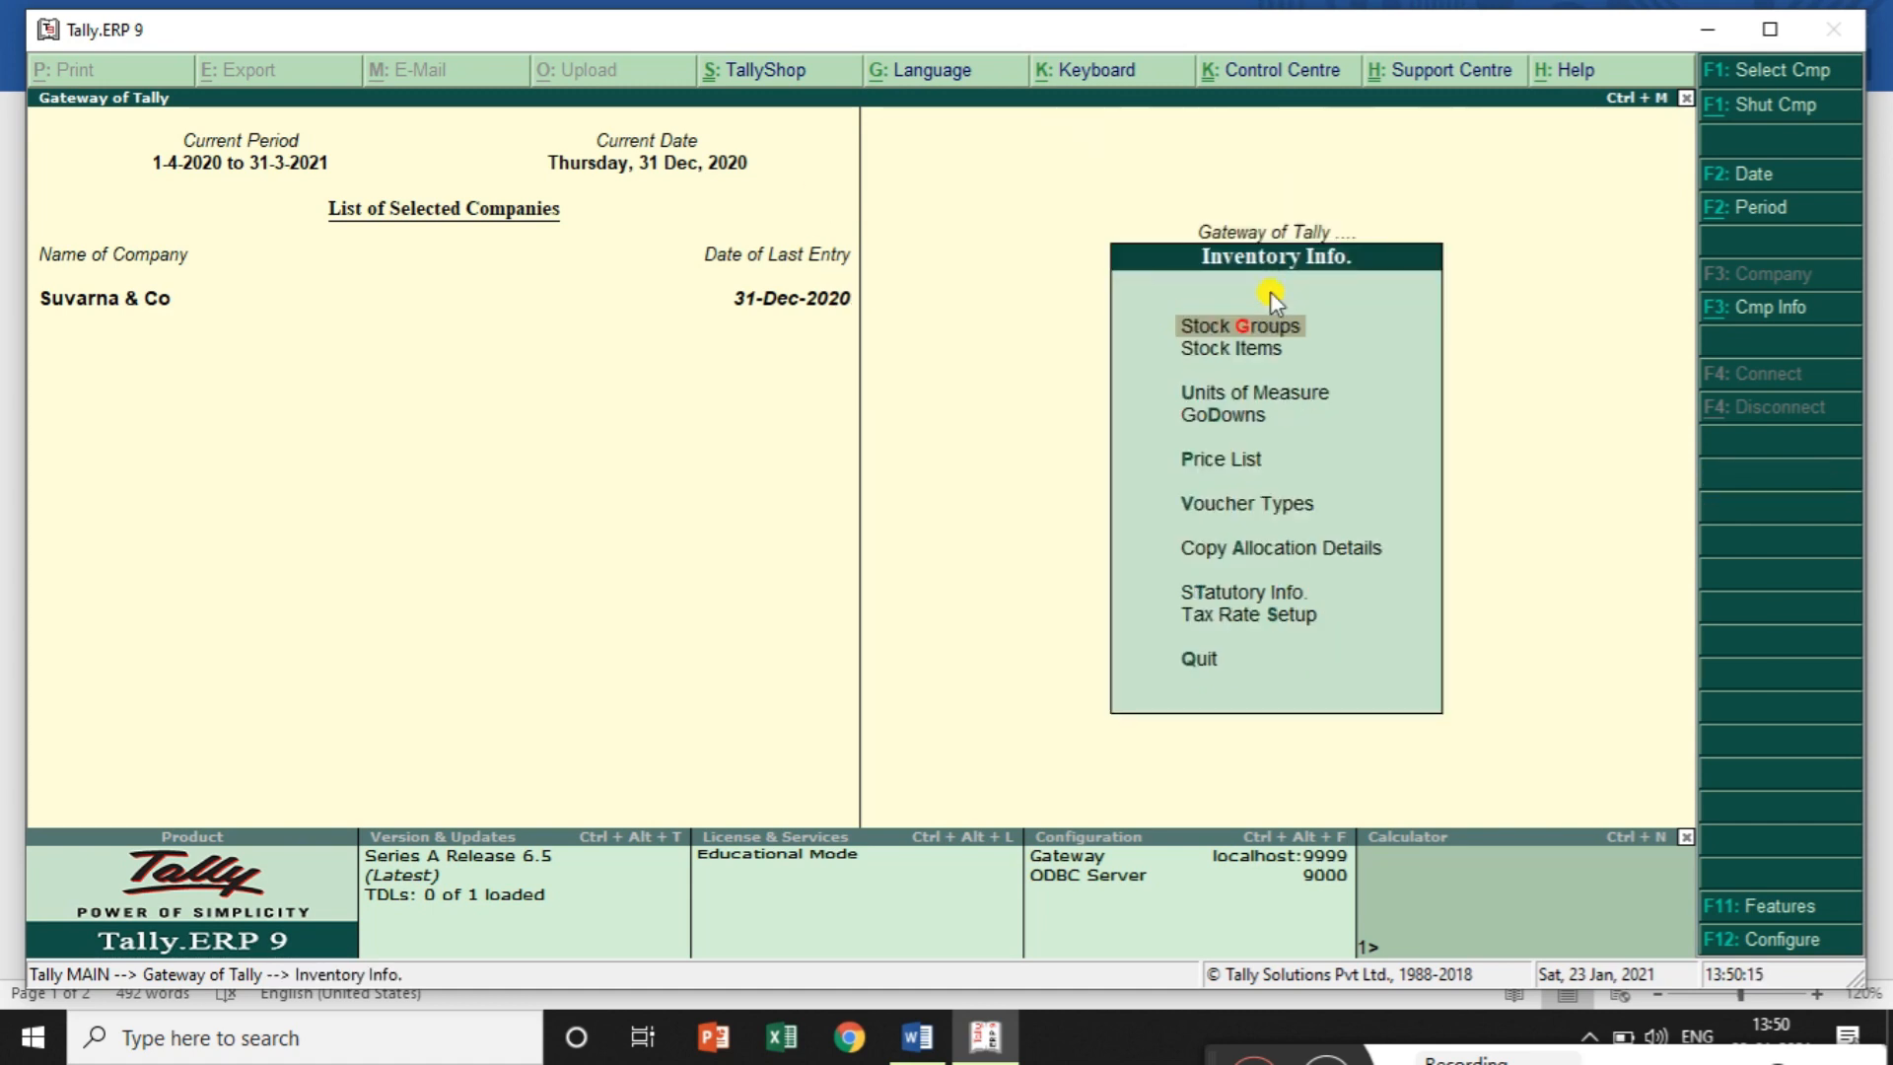
left_click(1223, 459)
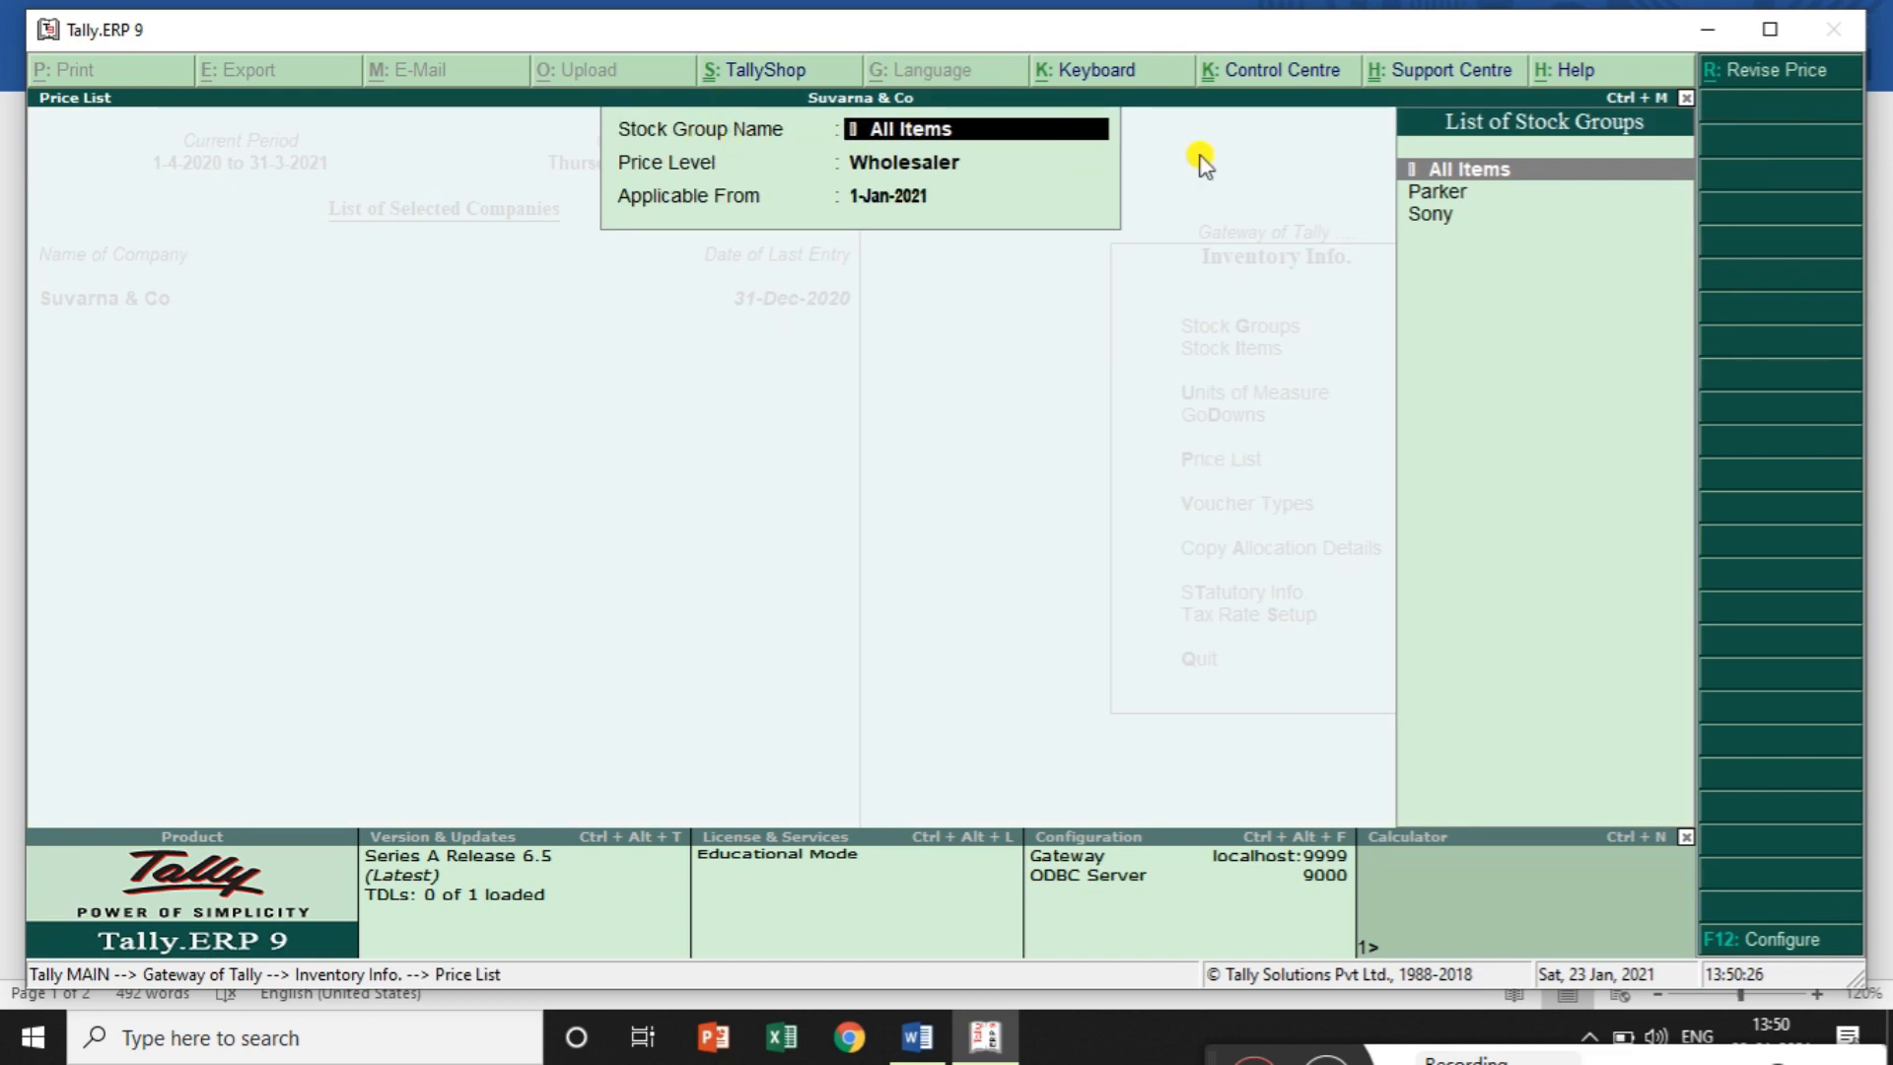
left_click(1430, 197)
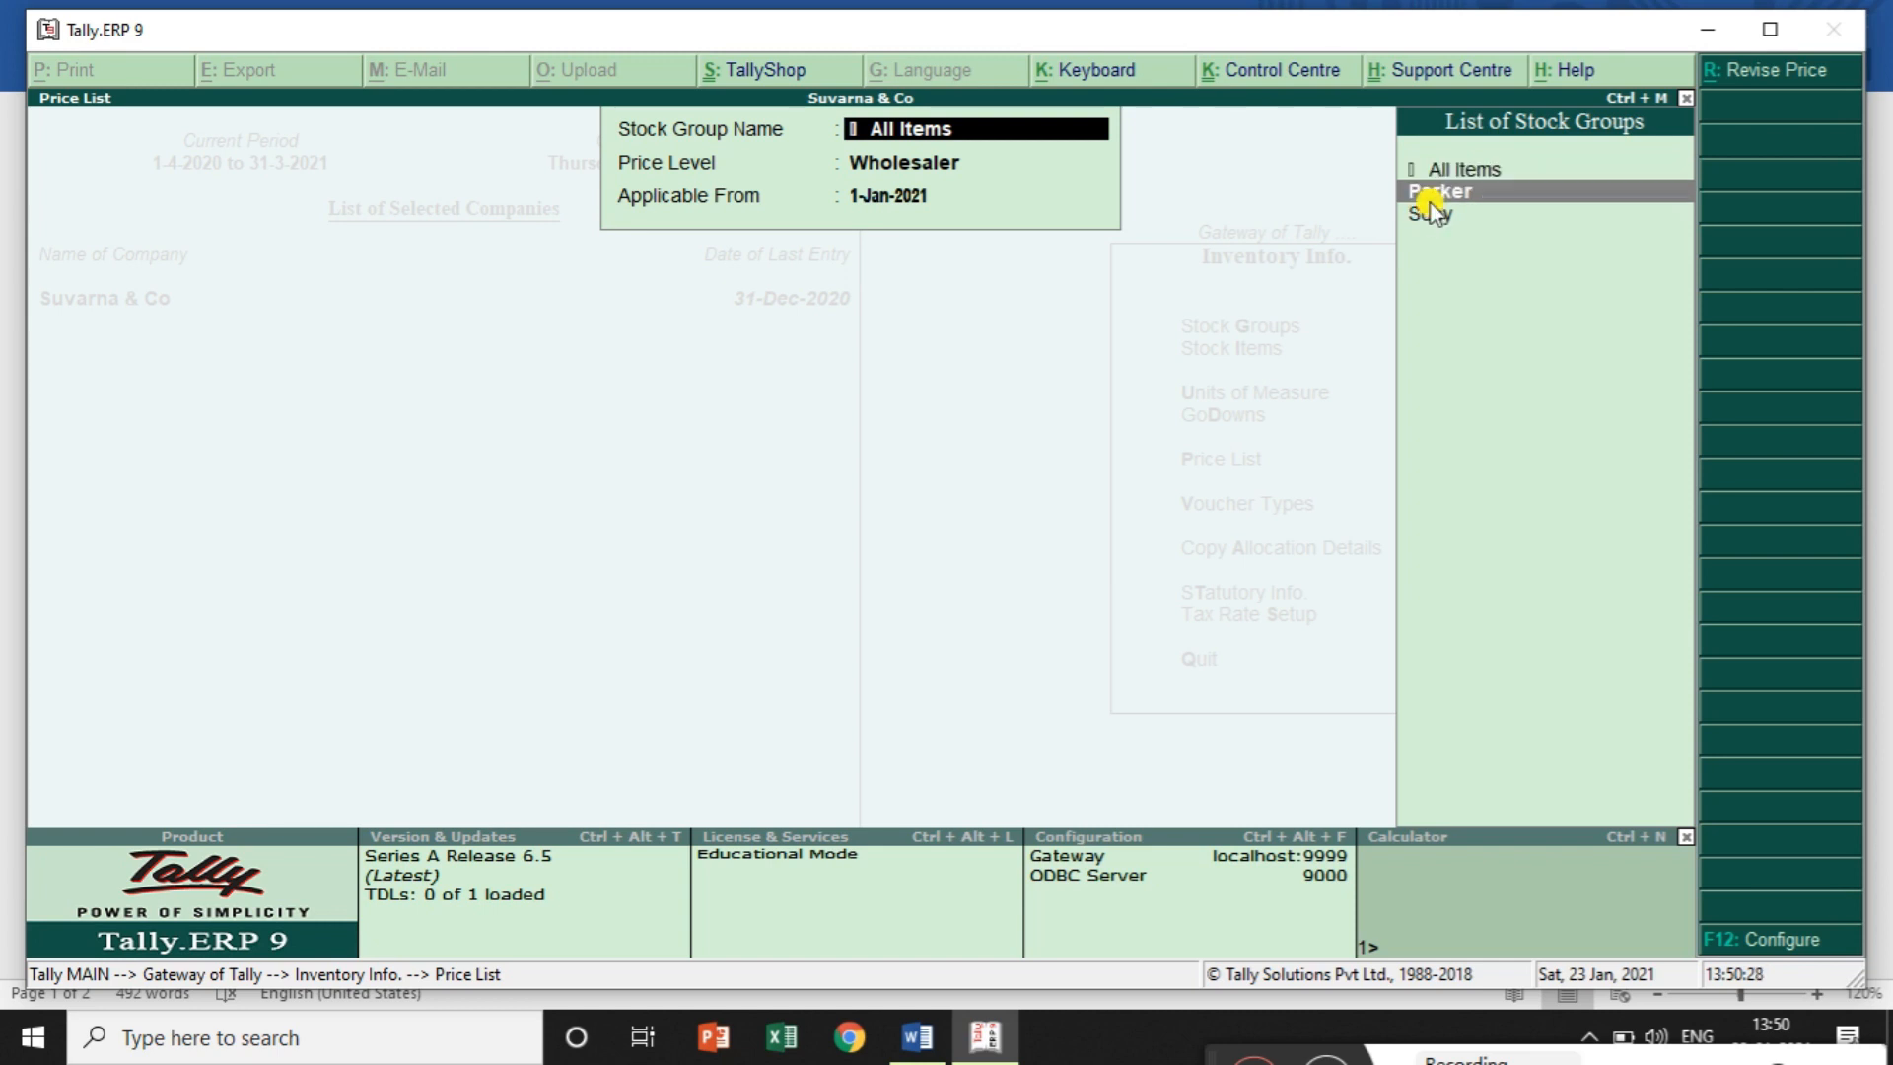
left_click(1430, 195)
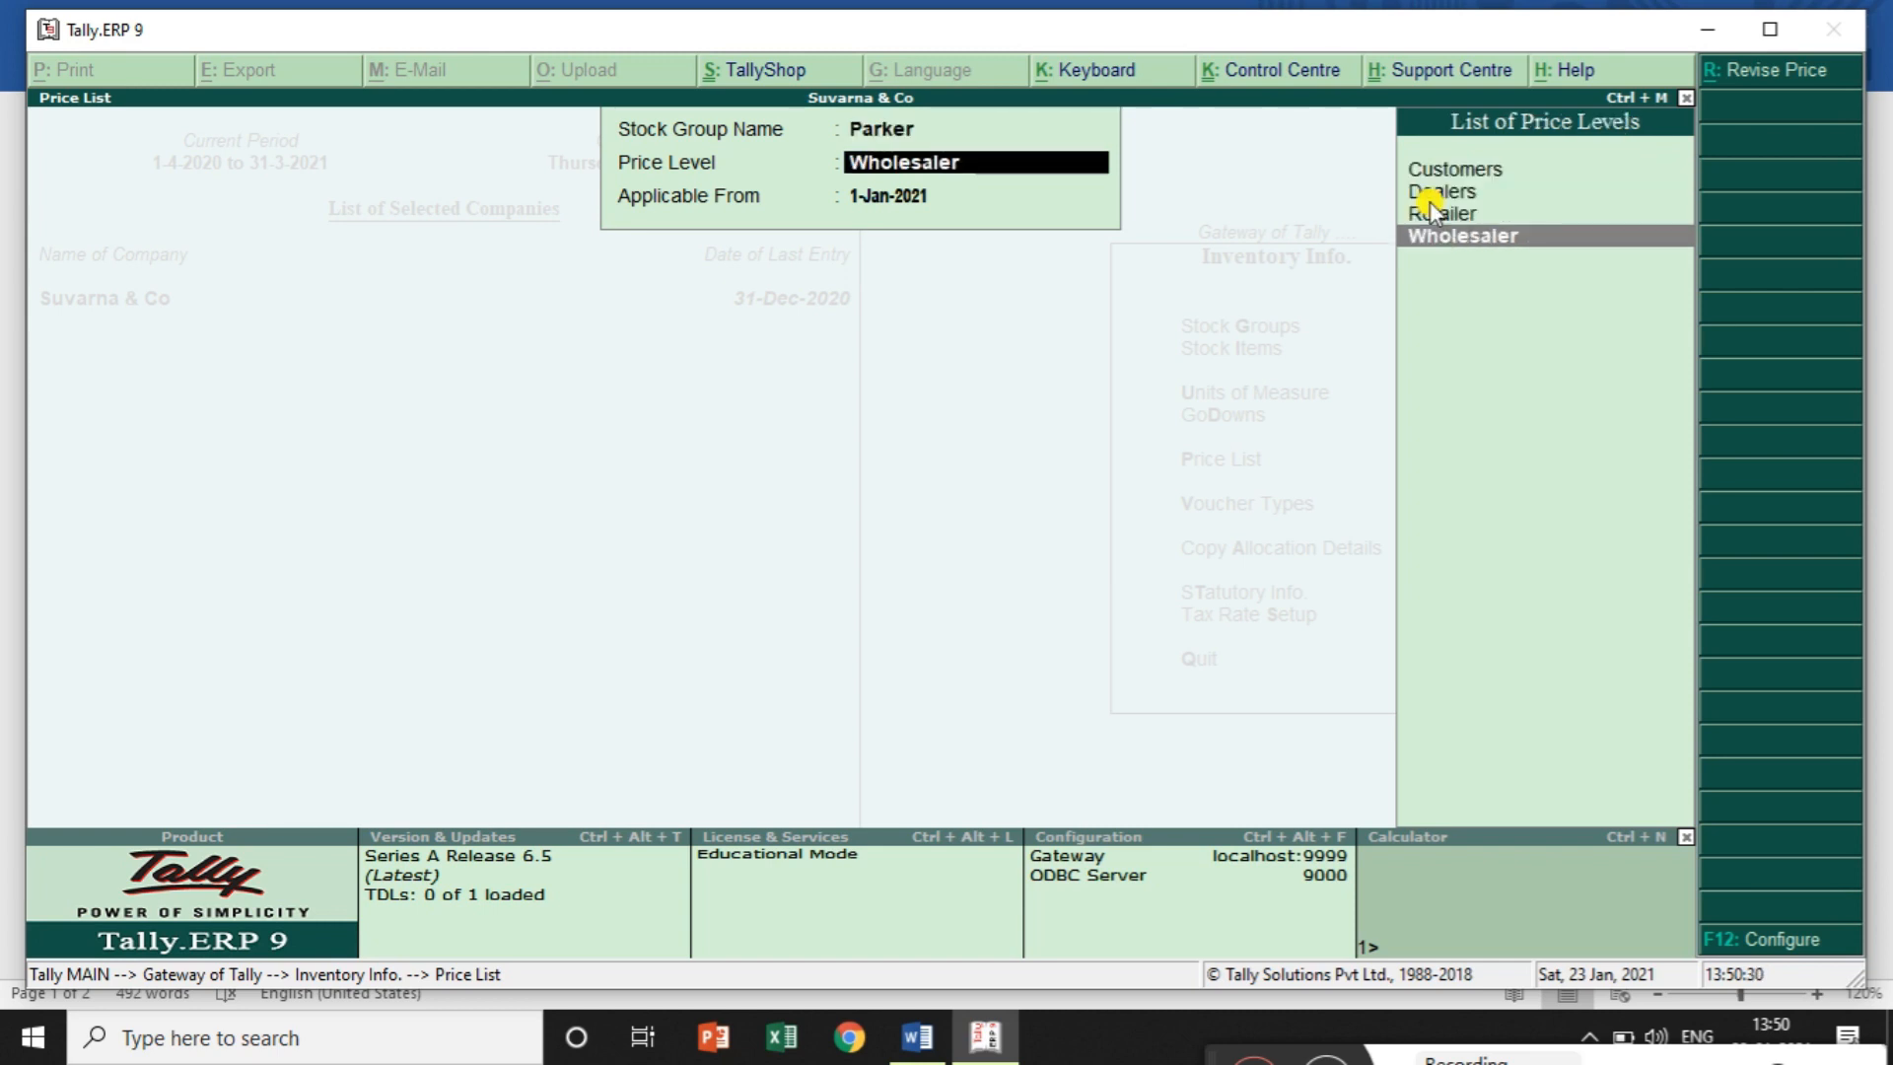
key("Return")
key("Return")
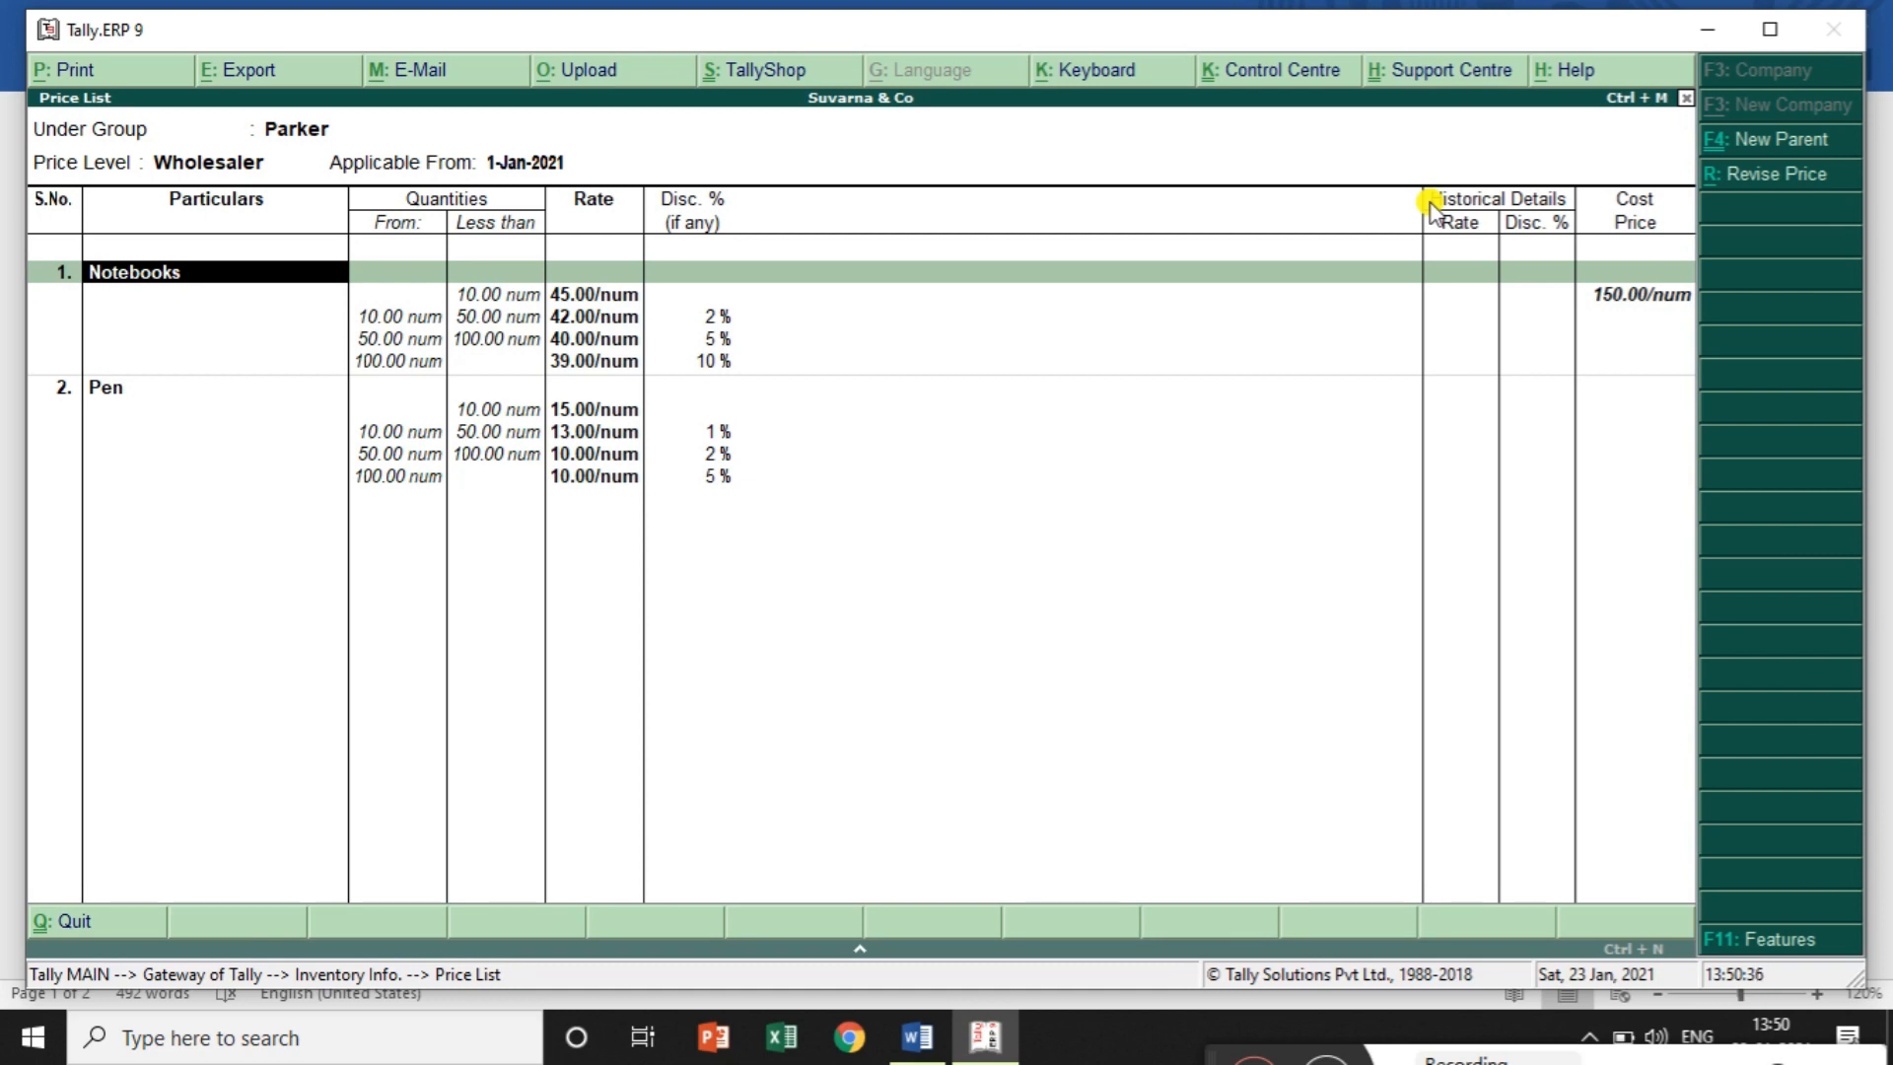
Review the Notebooks quantity slabs in the Wholesaler price list, then quit the list without saving
key("Return")
key("Return")
key("Return")
key("Return")
key("Return")
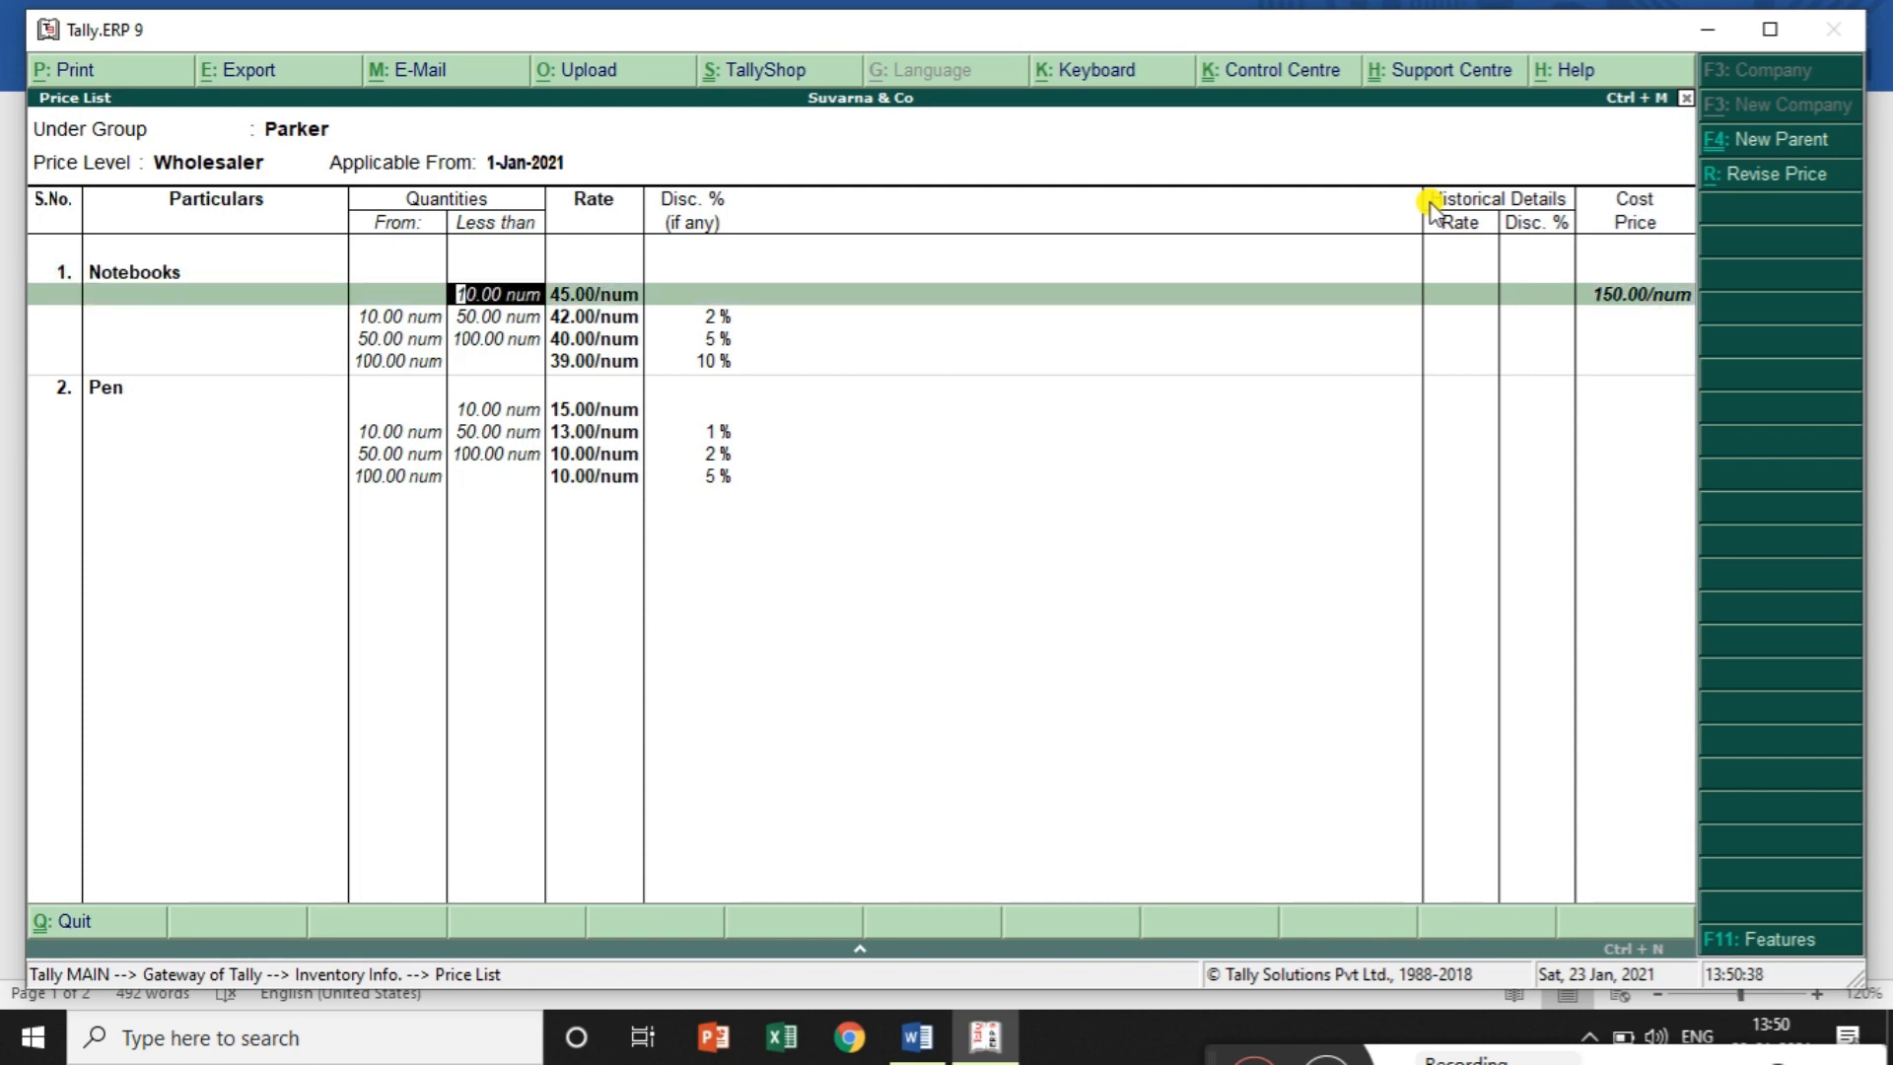
key("Return")
key("Return")
key("Return")
key("Return")
key("Return")
key("Return")
key("Return")
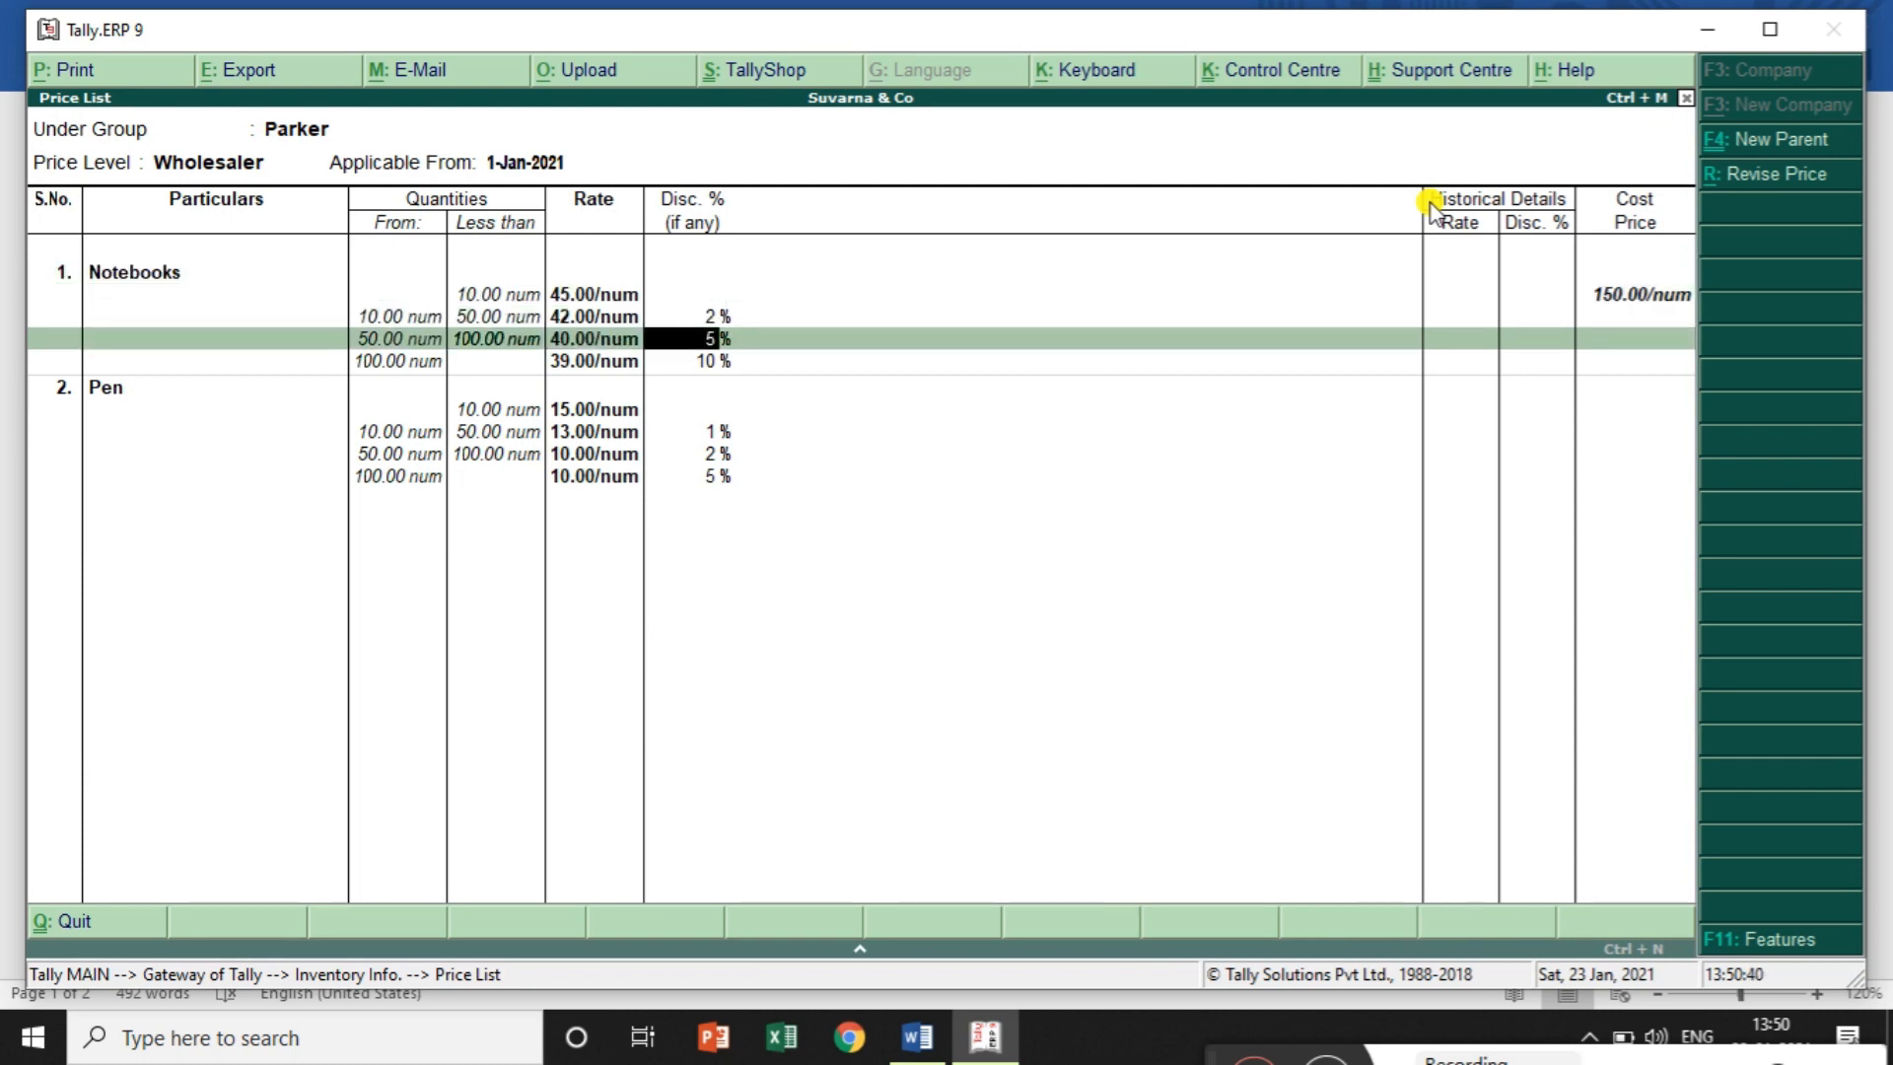
key("Return")
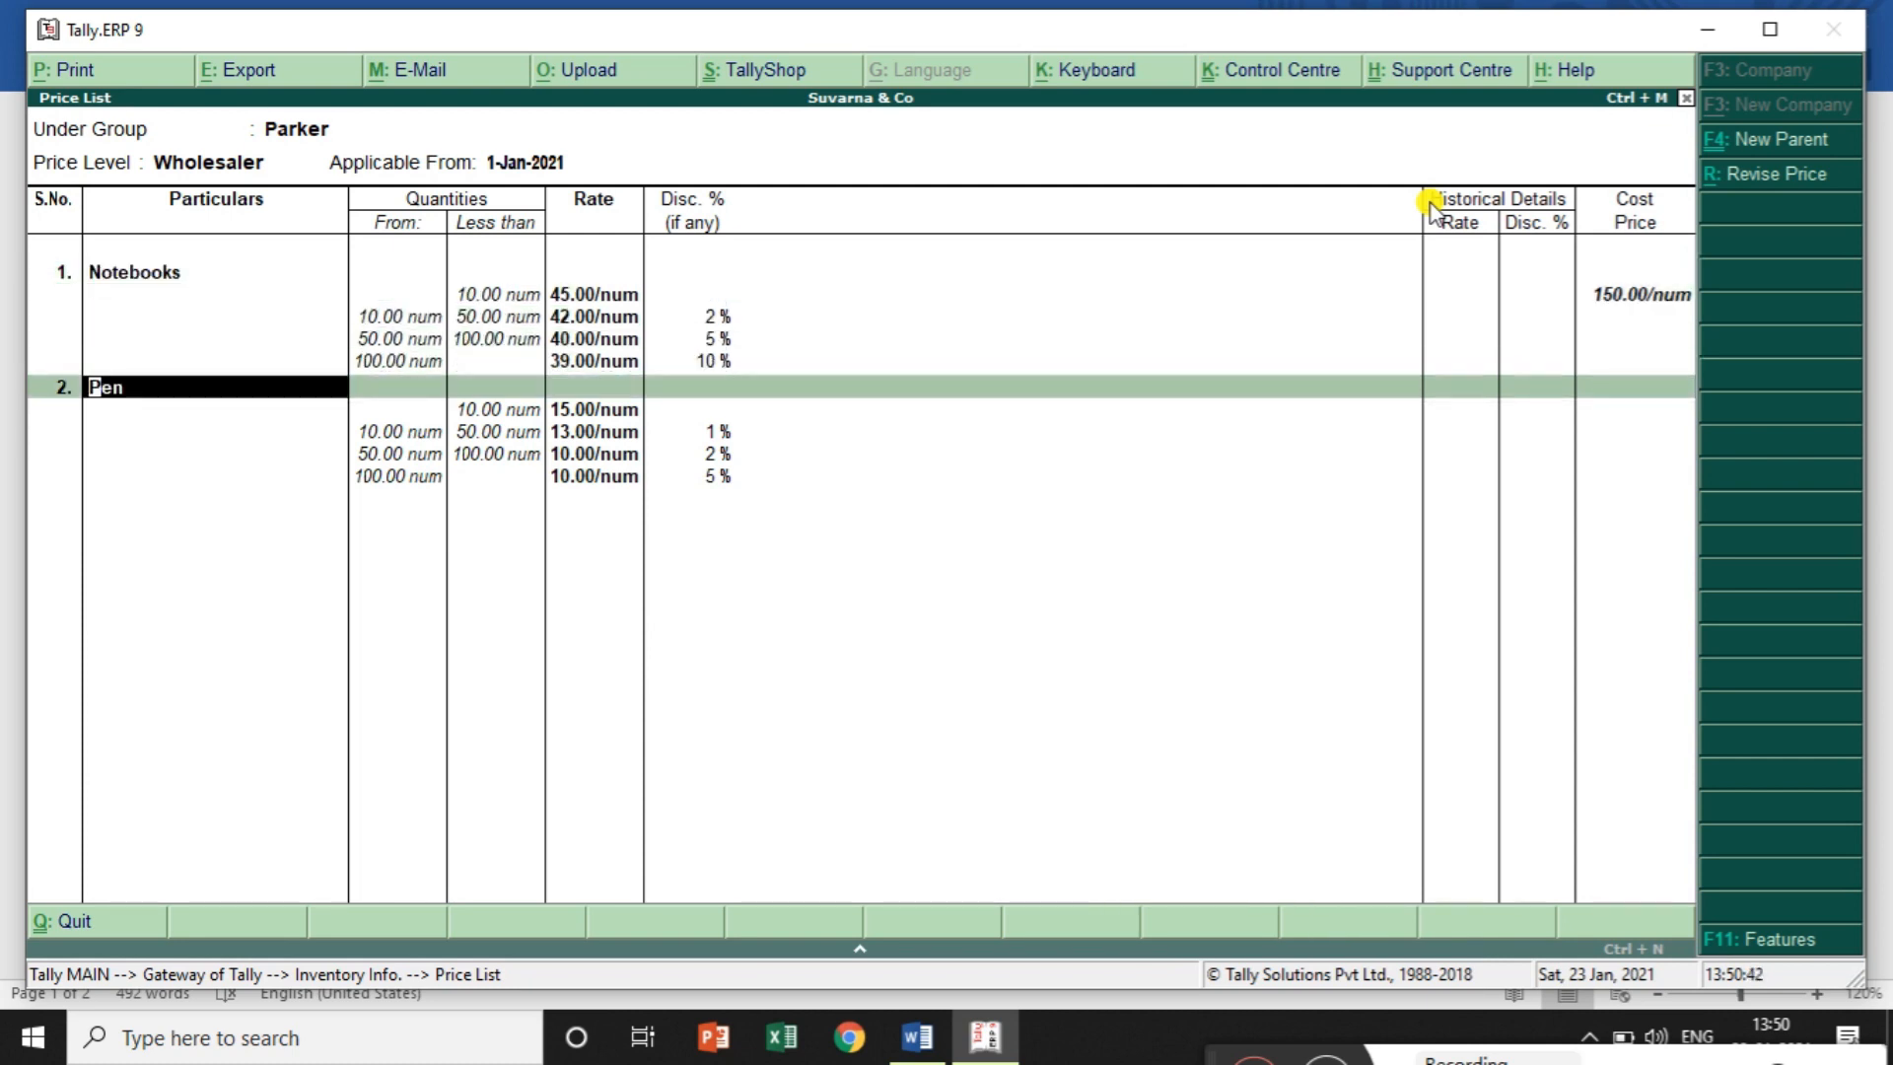
key("Escape")
key("Escape")
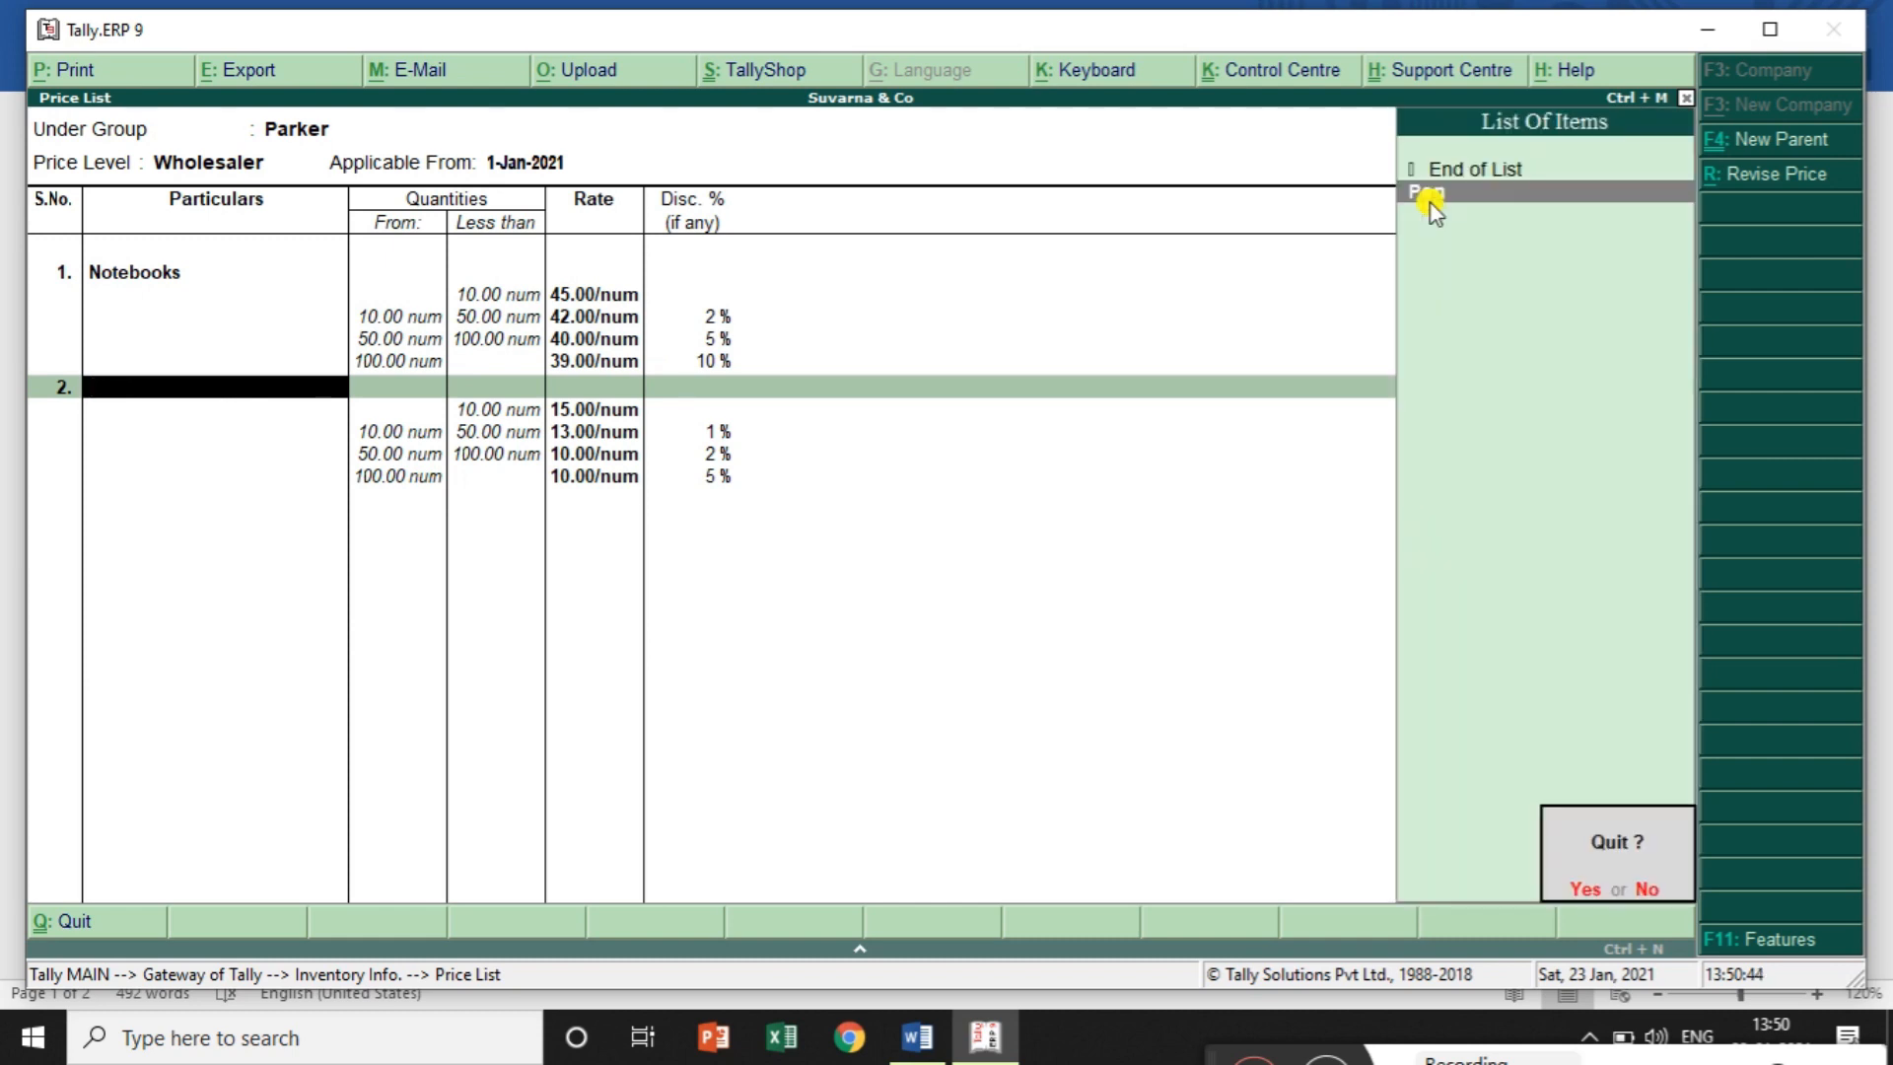
key("Return")
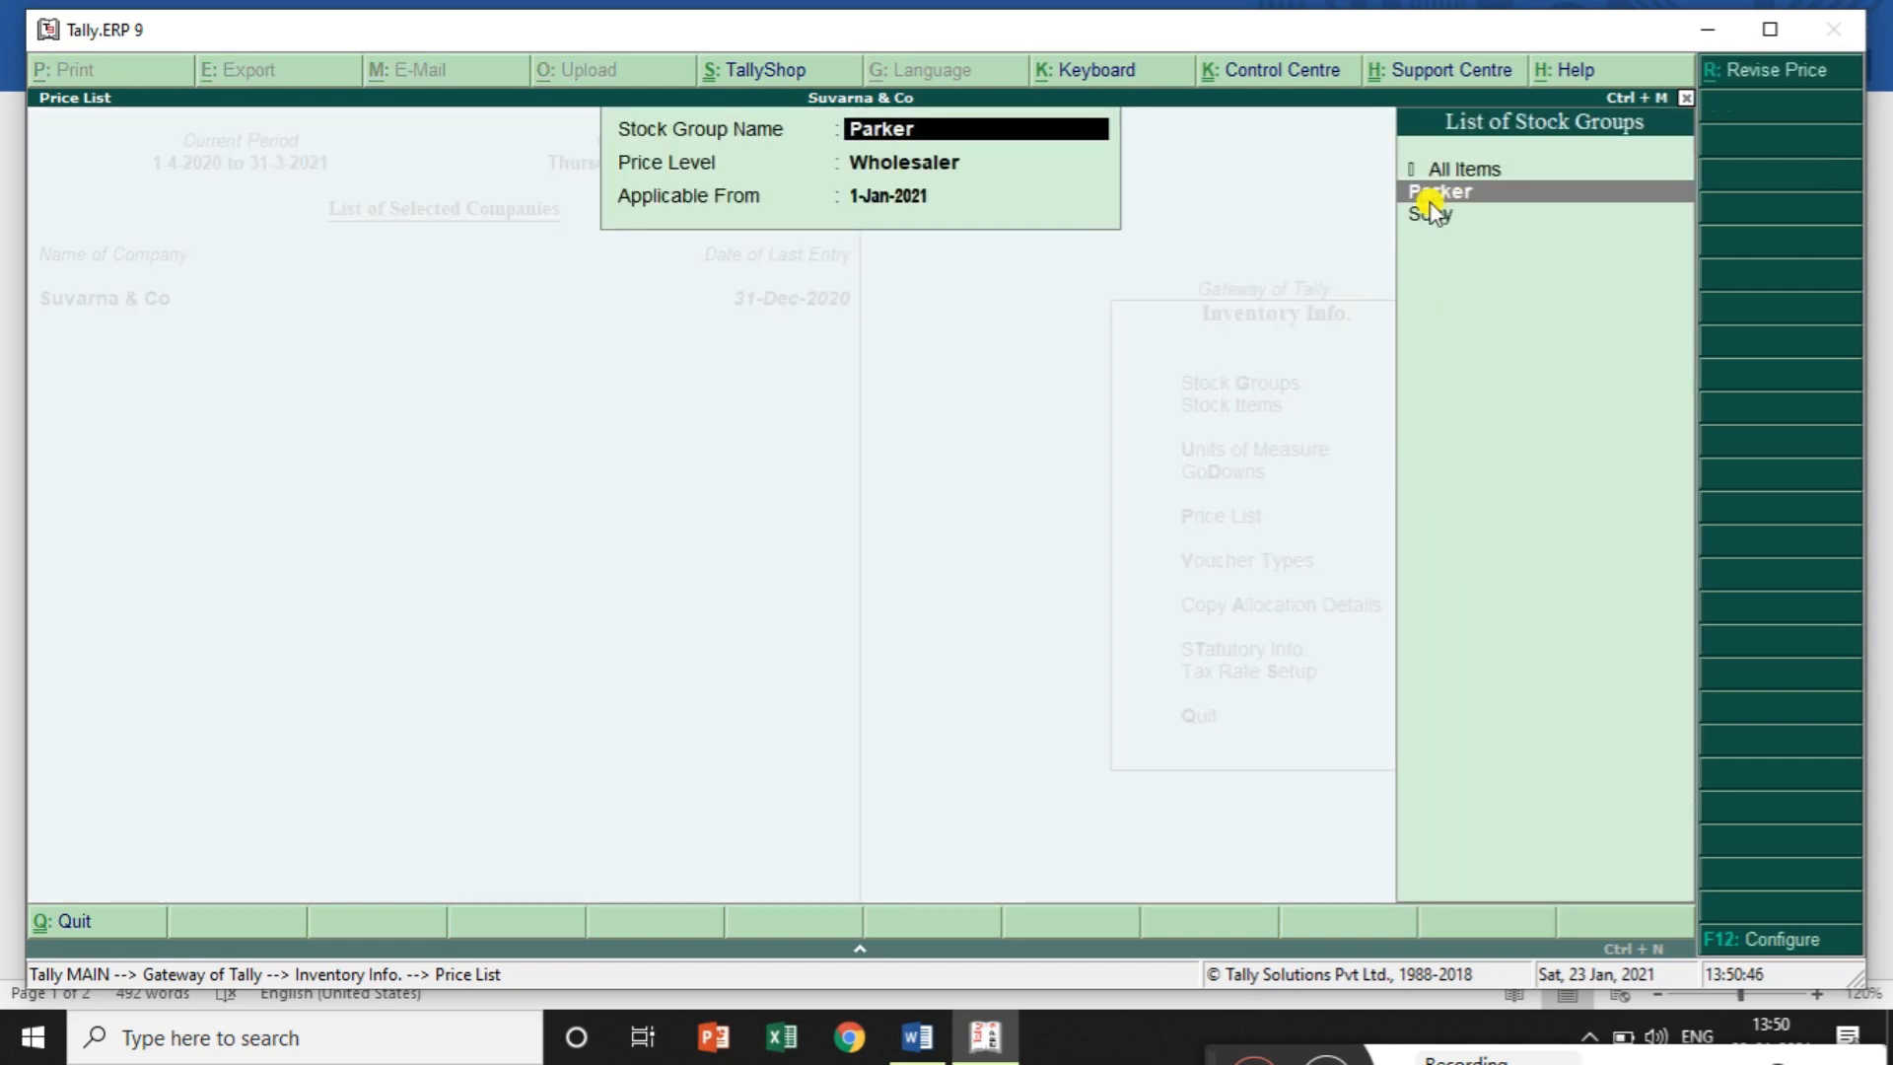
View the Parker price list for the Retailer price level from 1-Jan-2021, then return to the Gateway of Tally
key("Return")
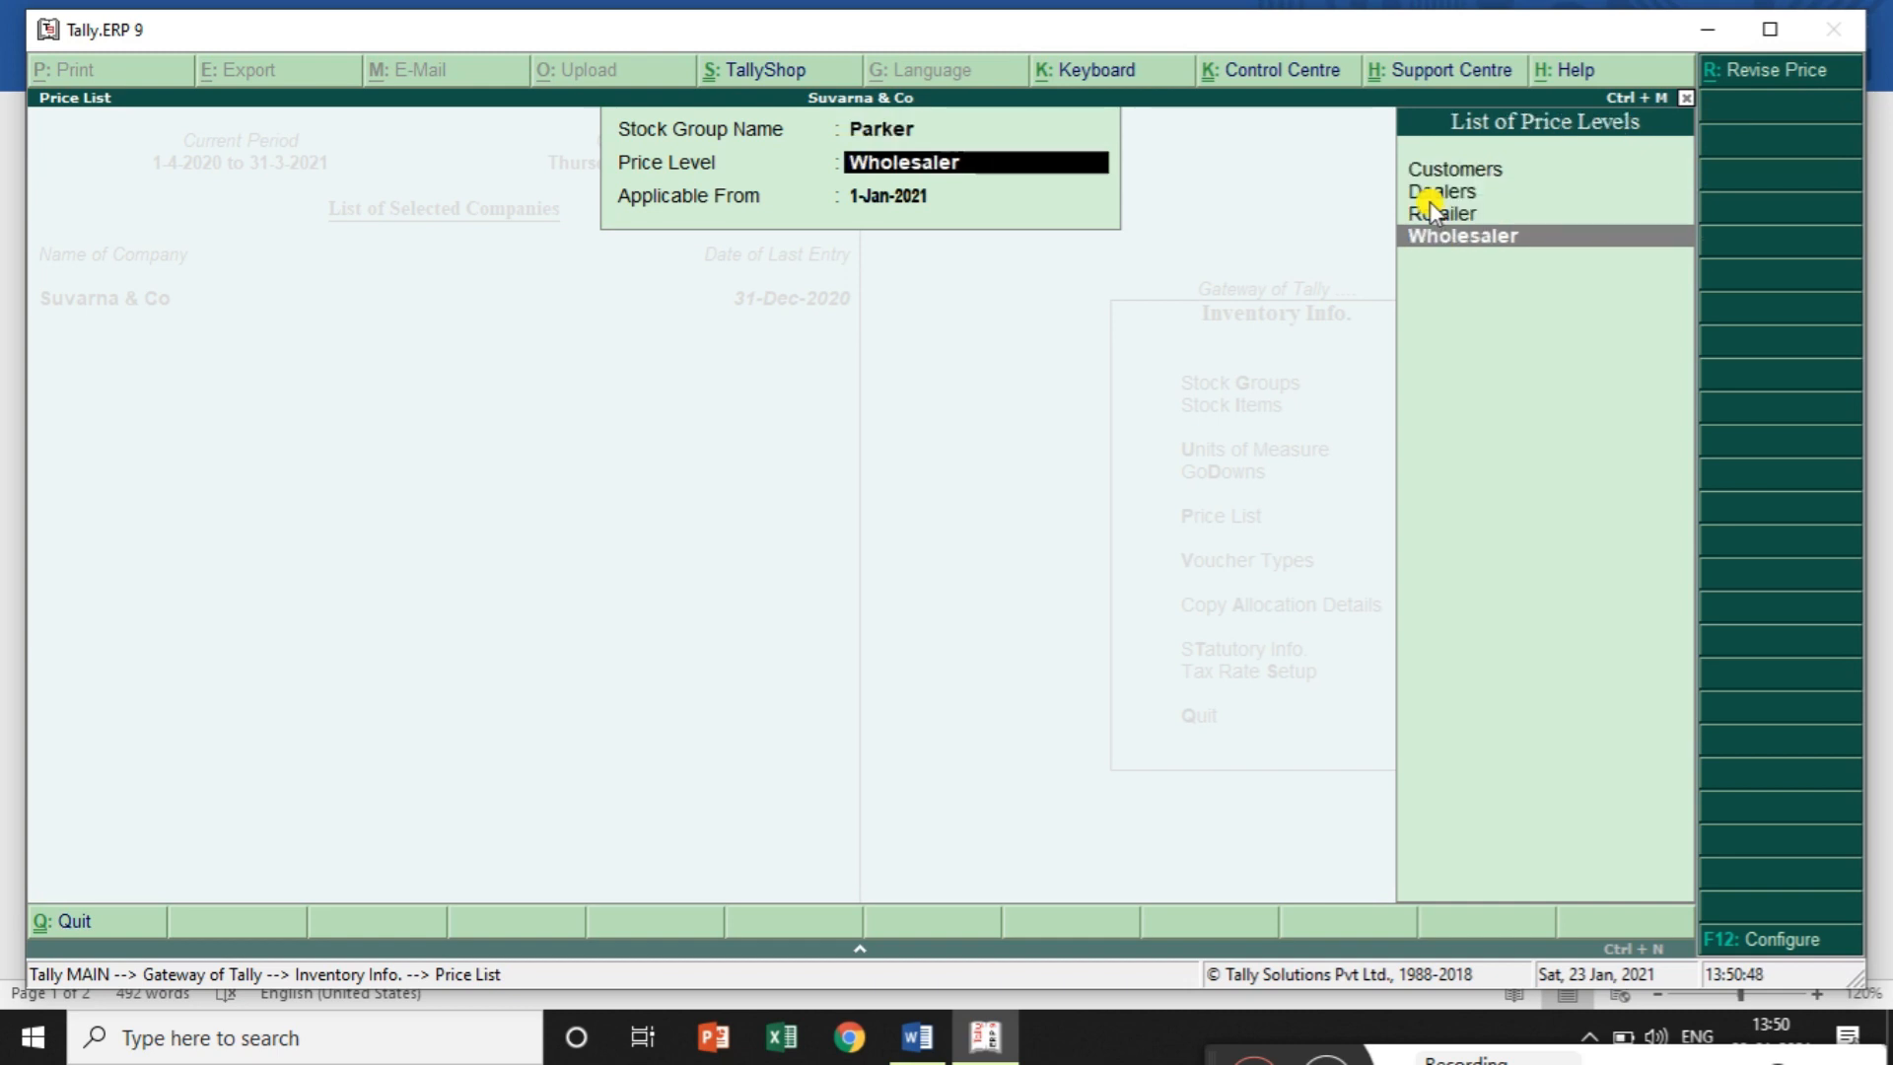
key("Up")
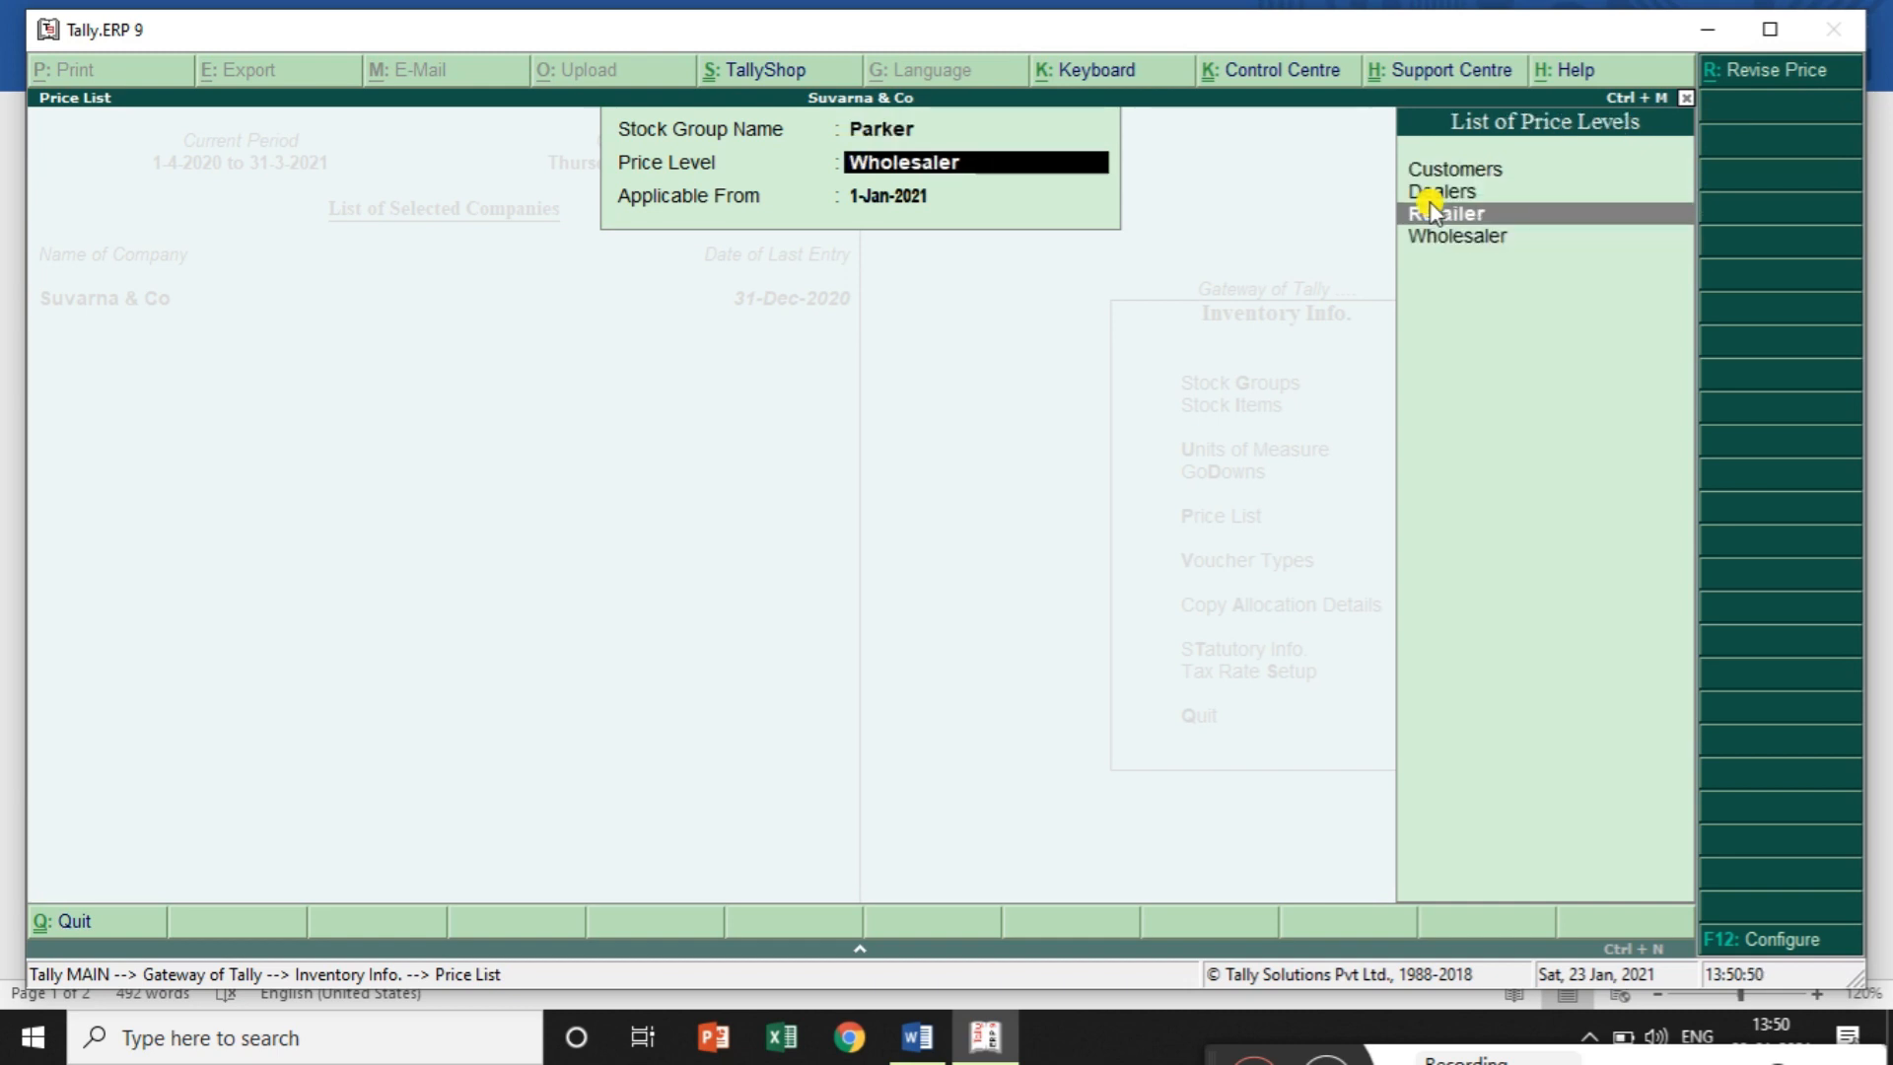
key("Return")
key("Return")
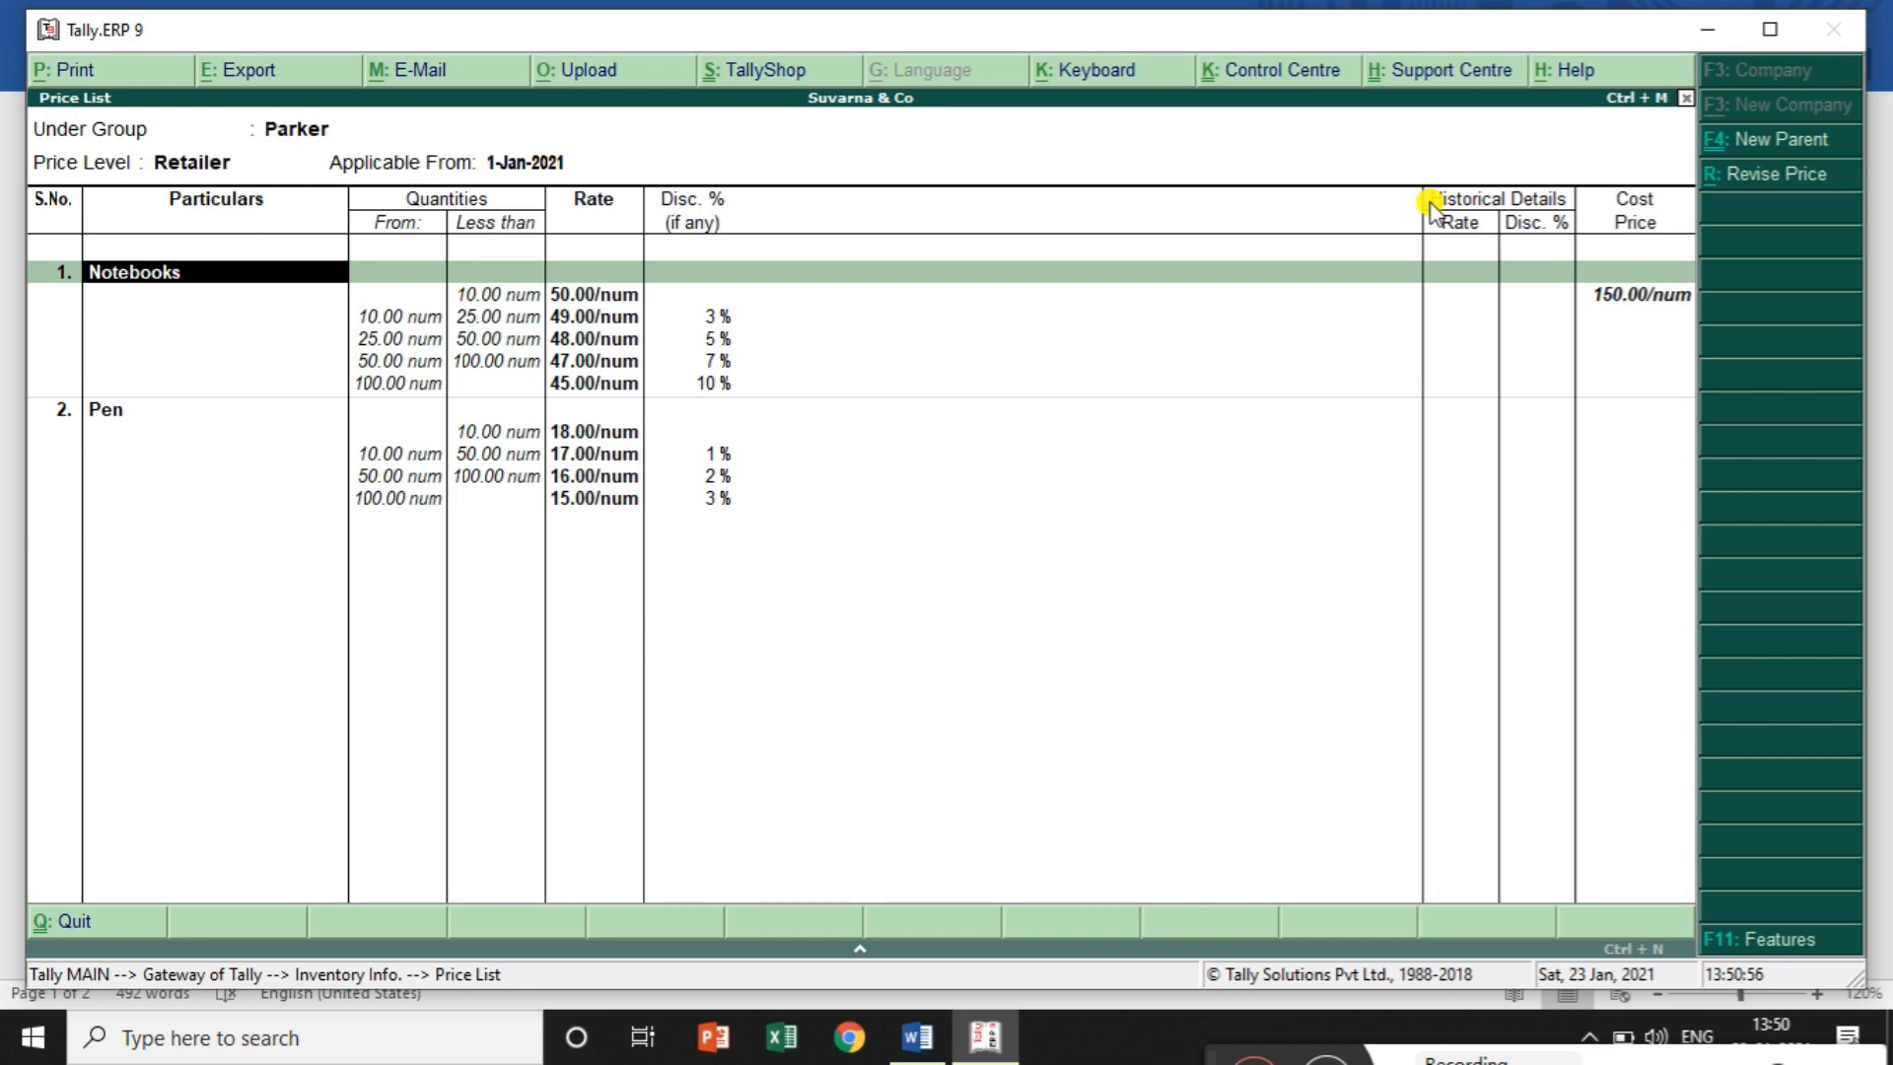
key("Escape")
key("Escape")
key("Return")
key("Escape")
key("Escape")
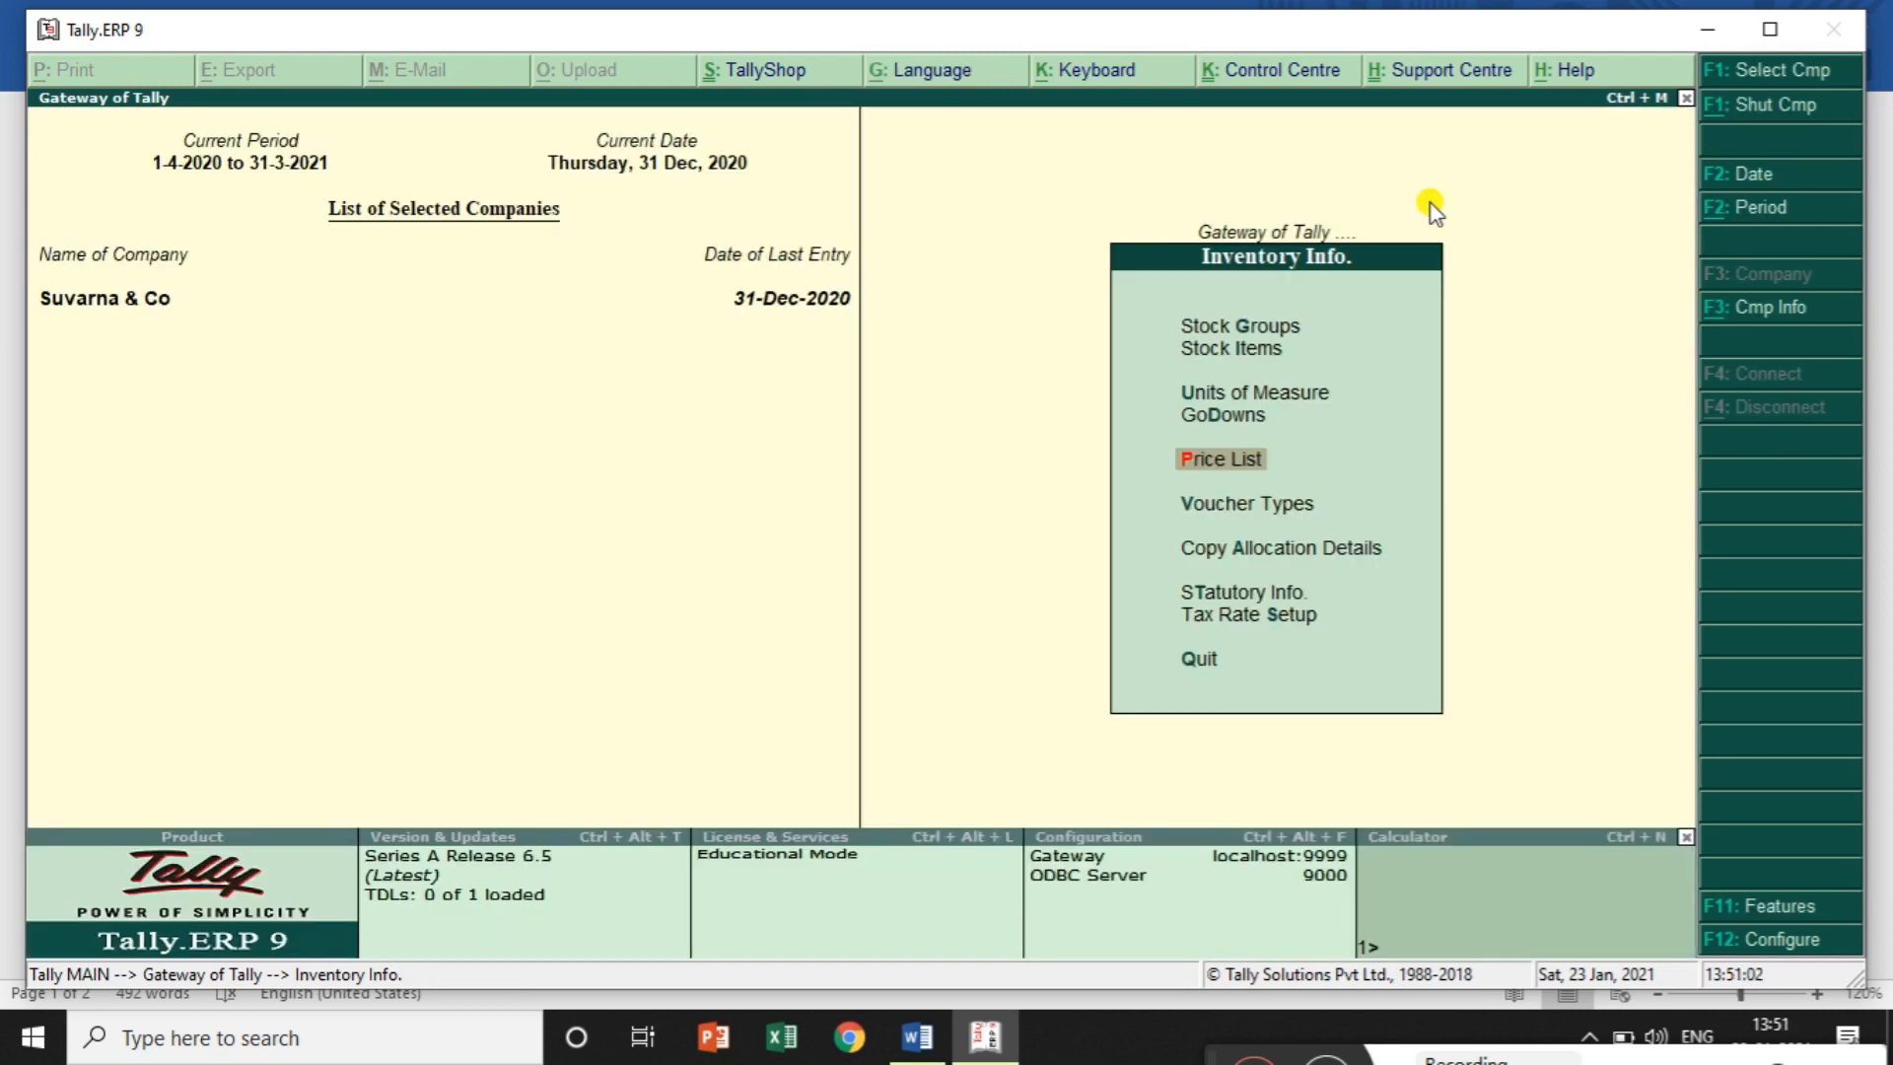
key("Escape")
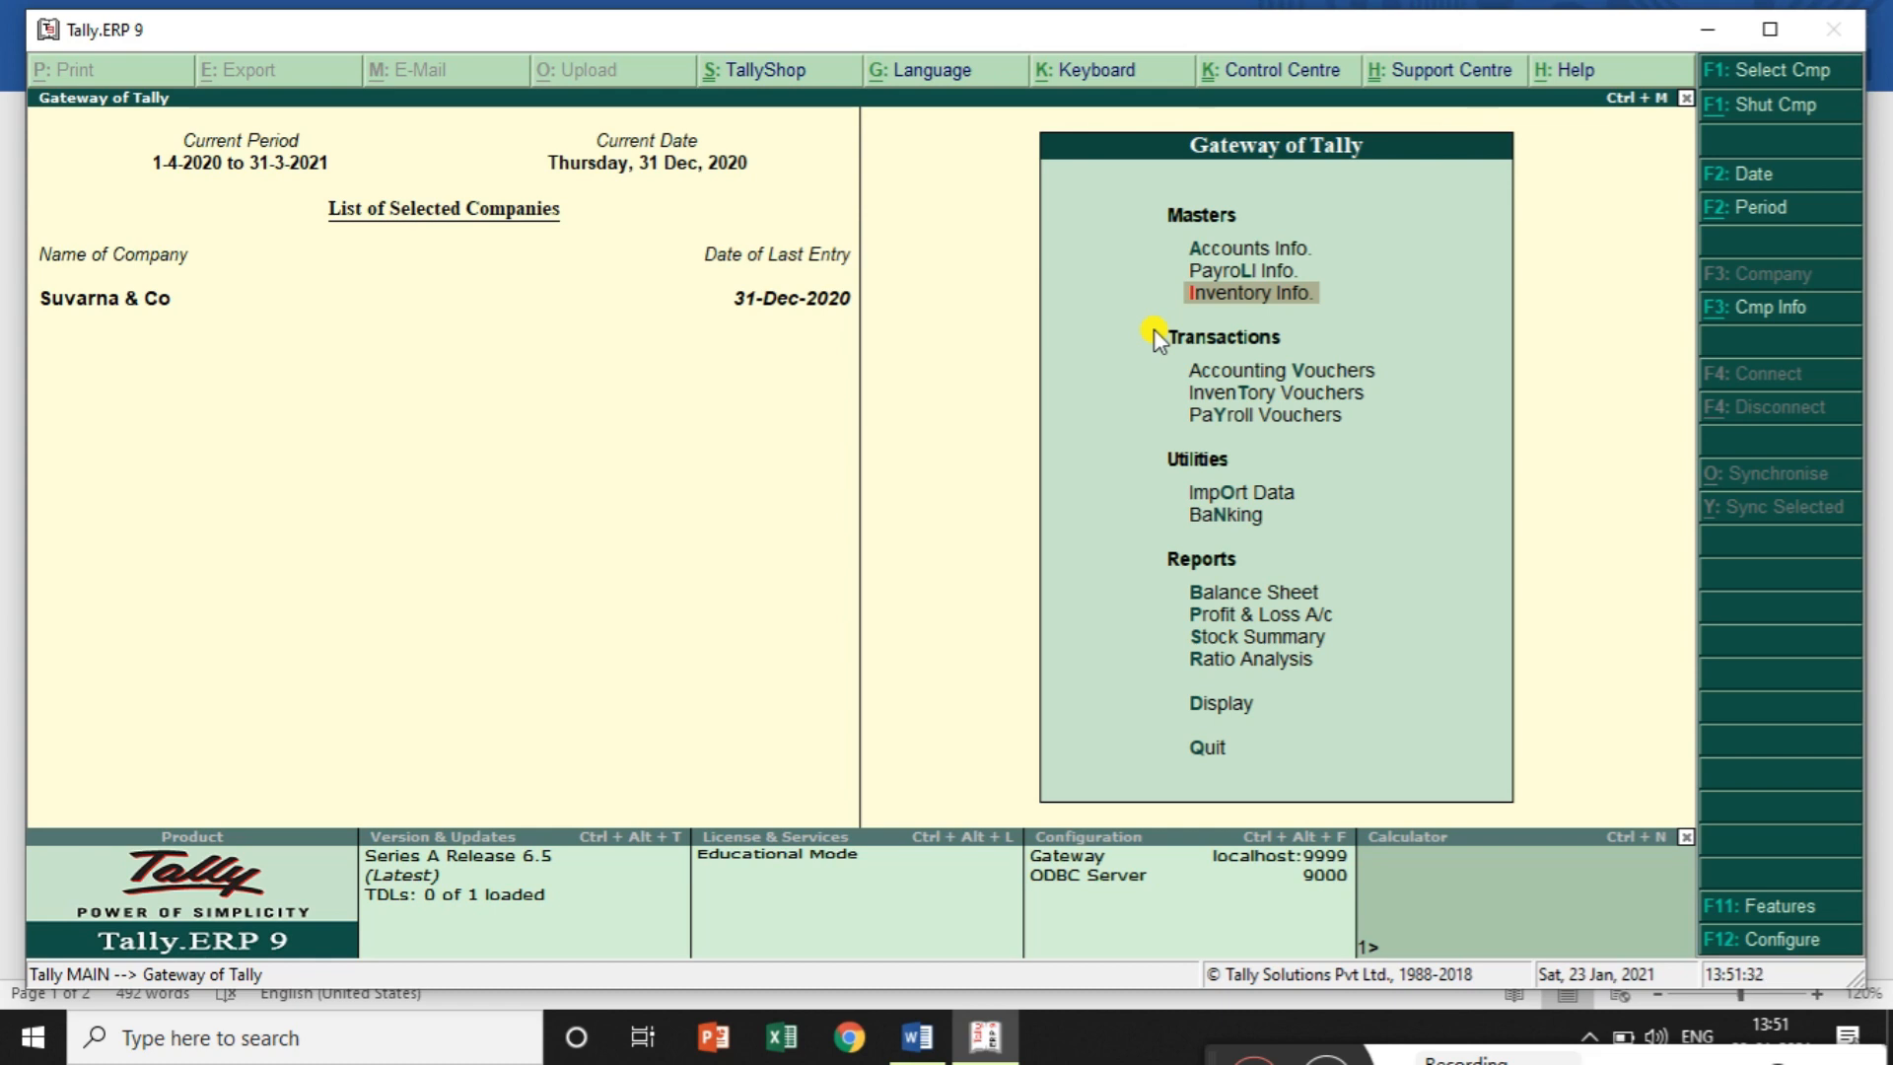
Check the Retailers Prices example in Word, then open a new purchase voucher in Tally.ERP 9
key("alt+Tab")
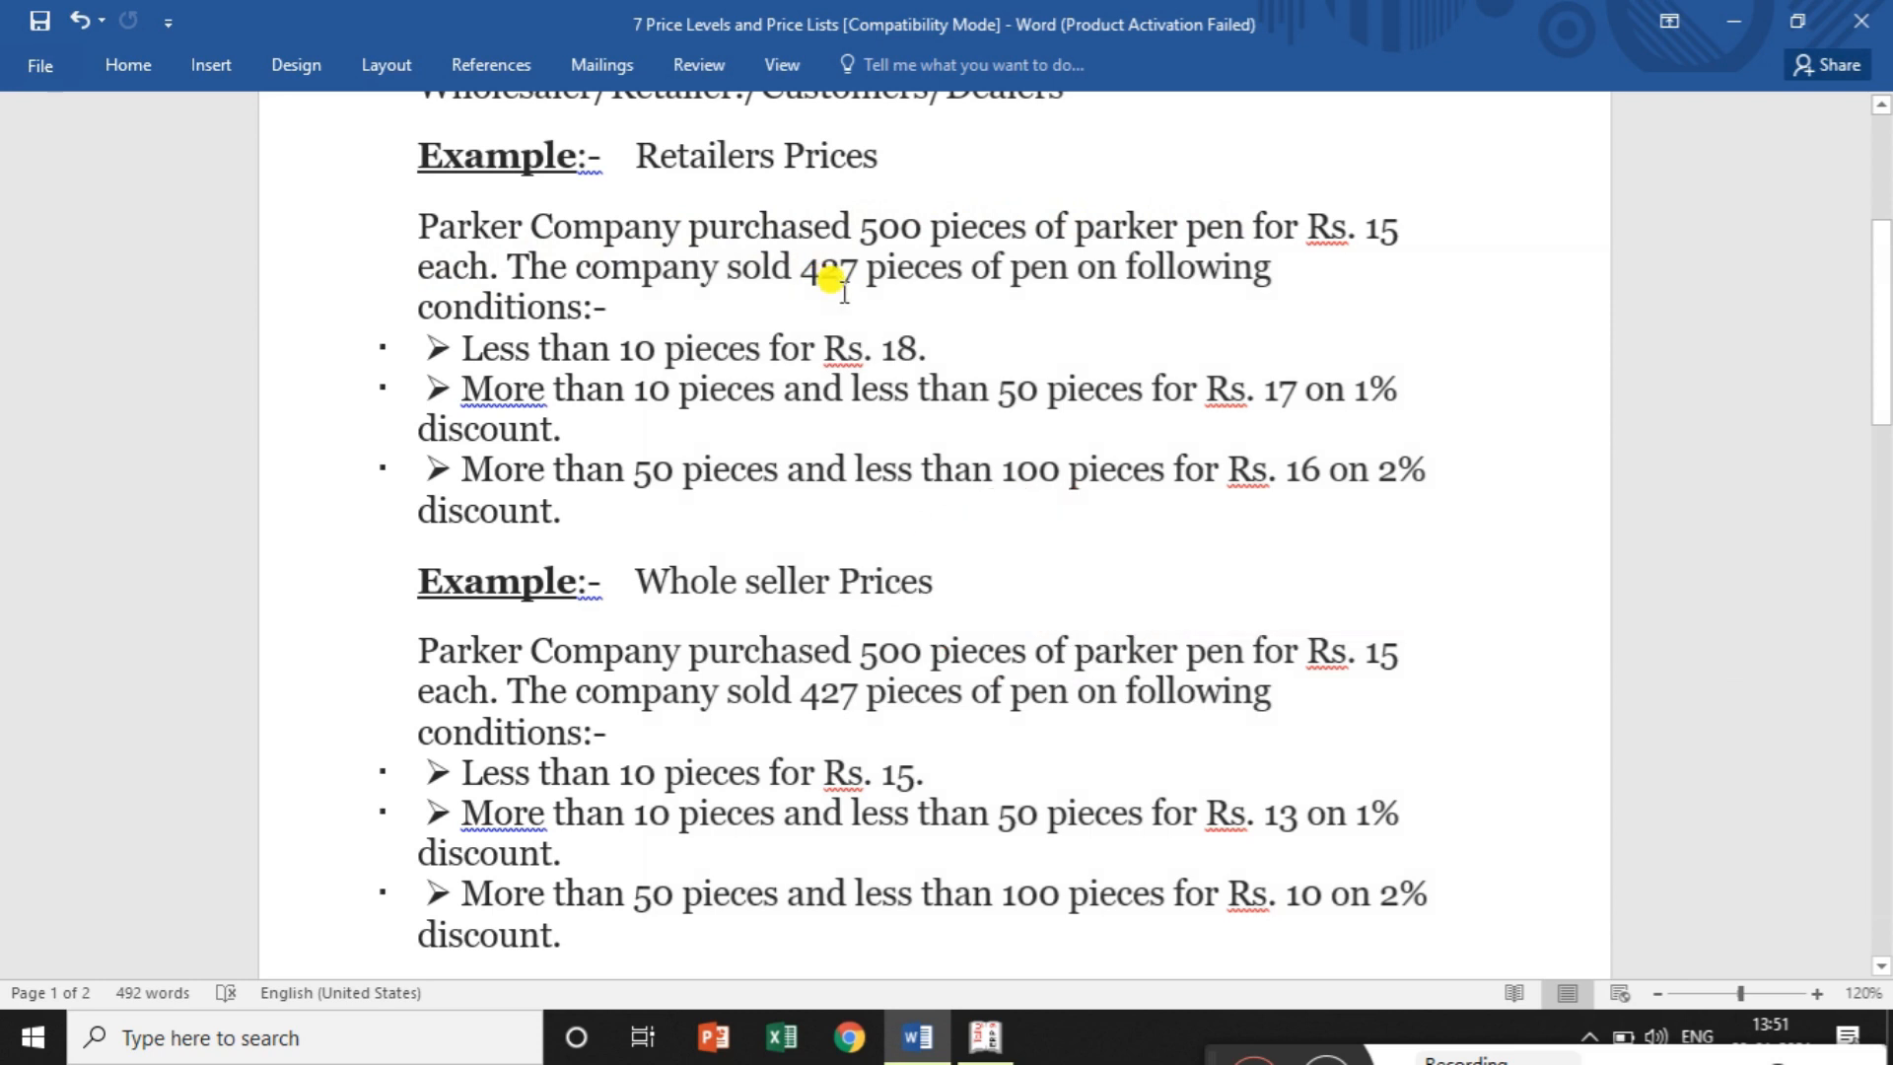
key("alt+Tab")
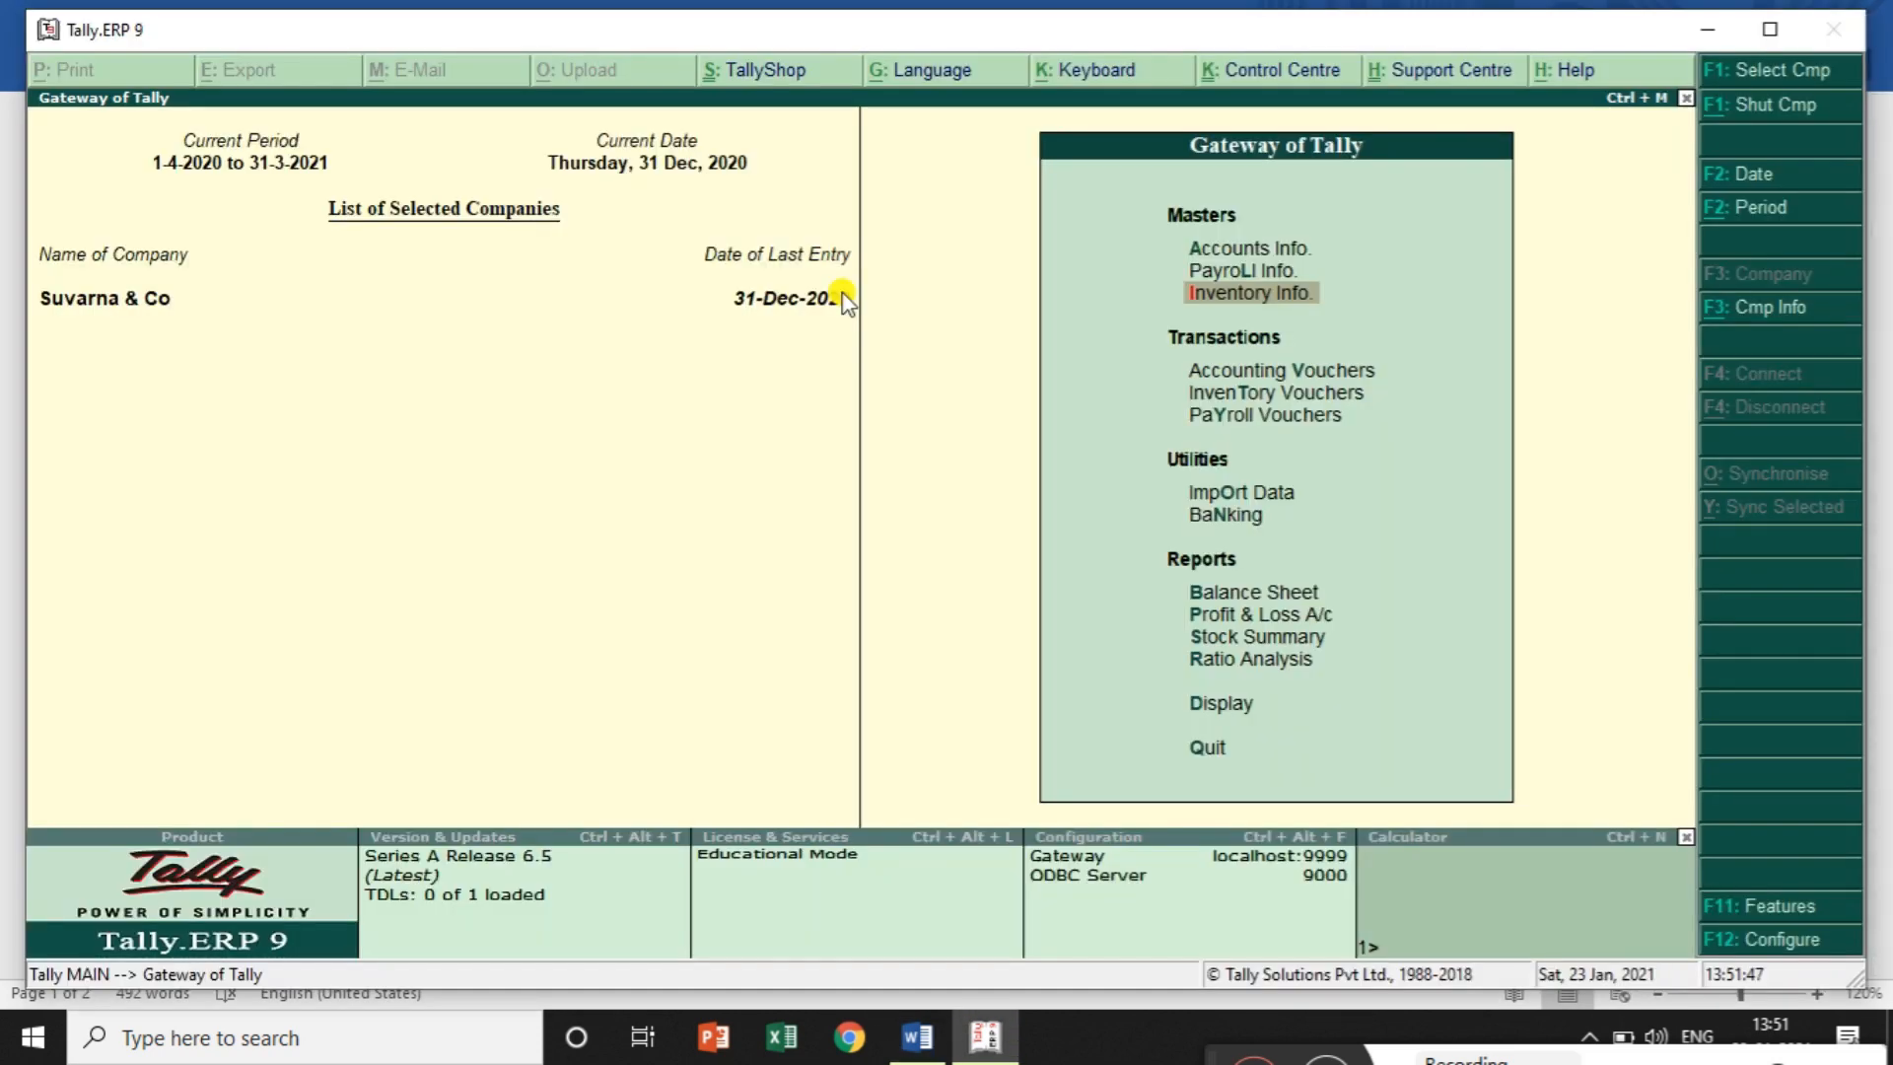
left_click(1280, 371)
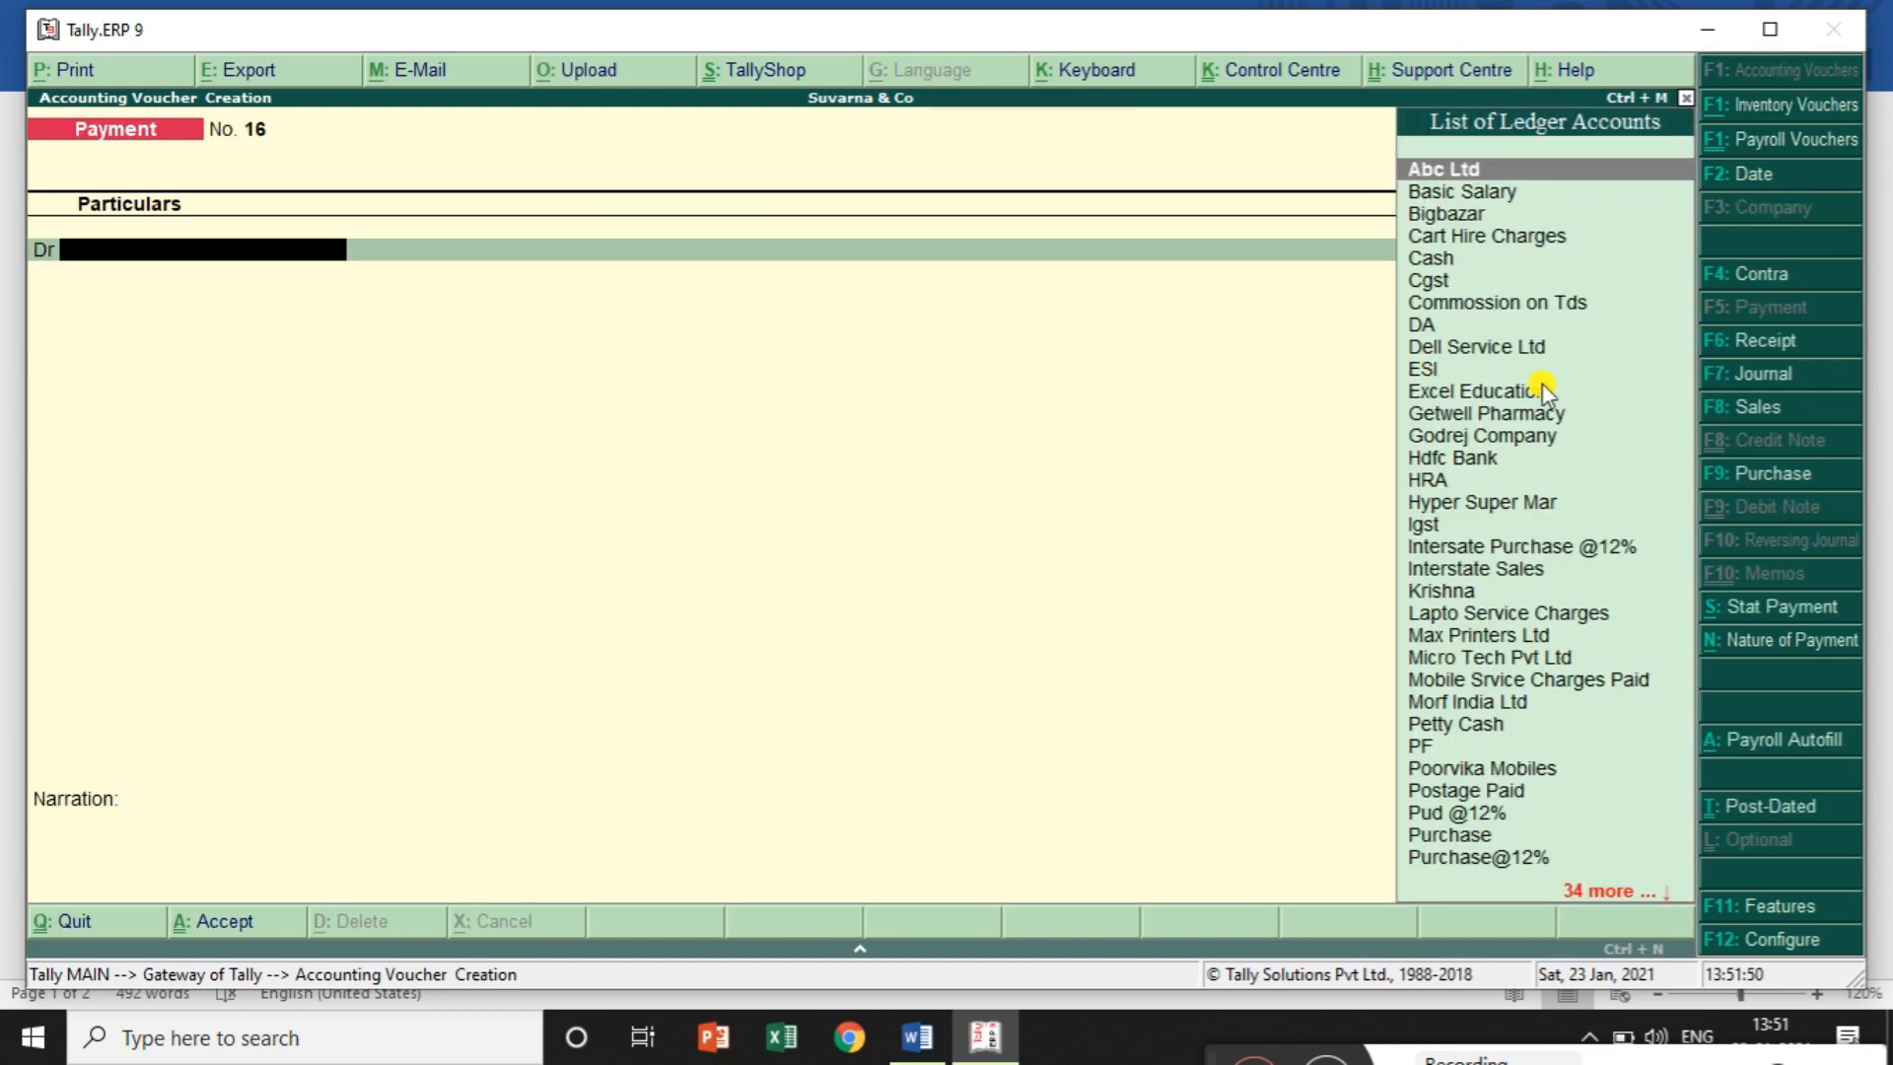
left_click(1765, 475)
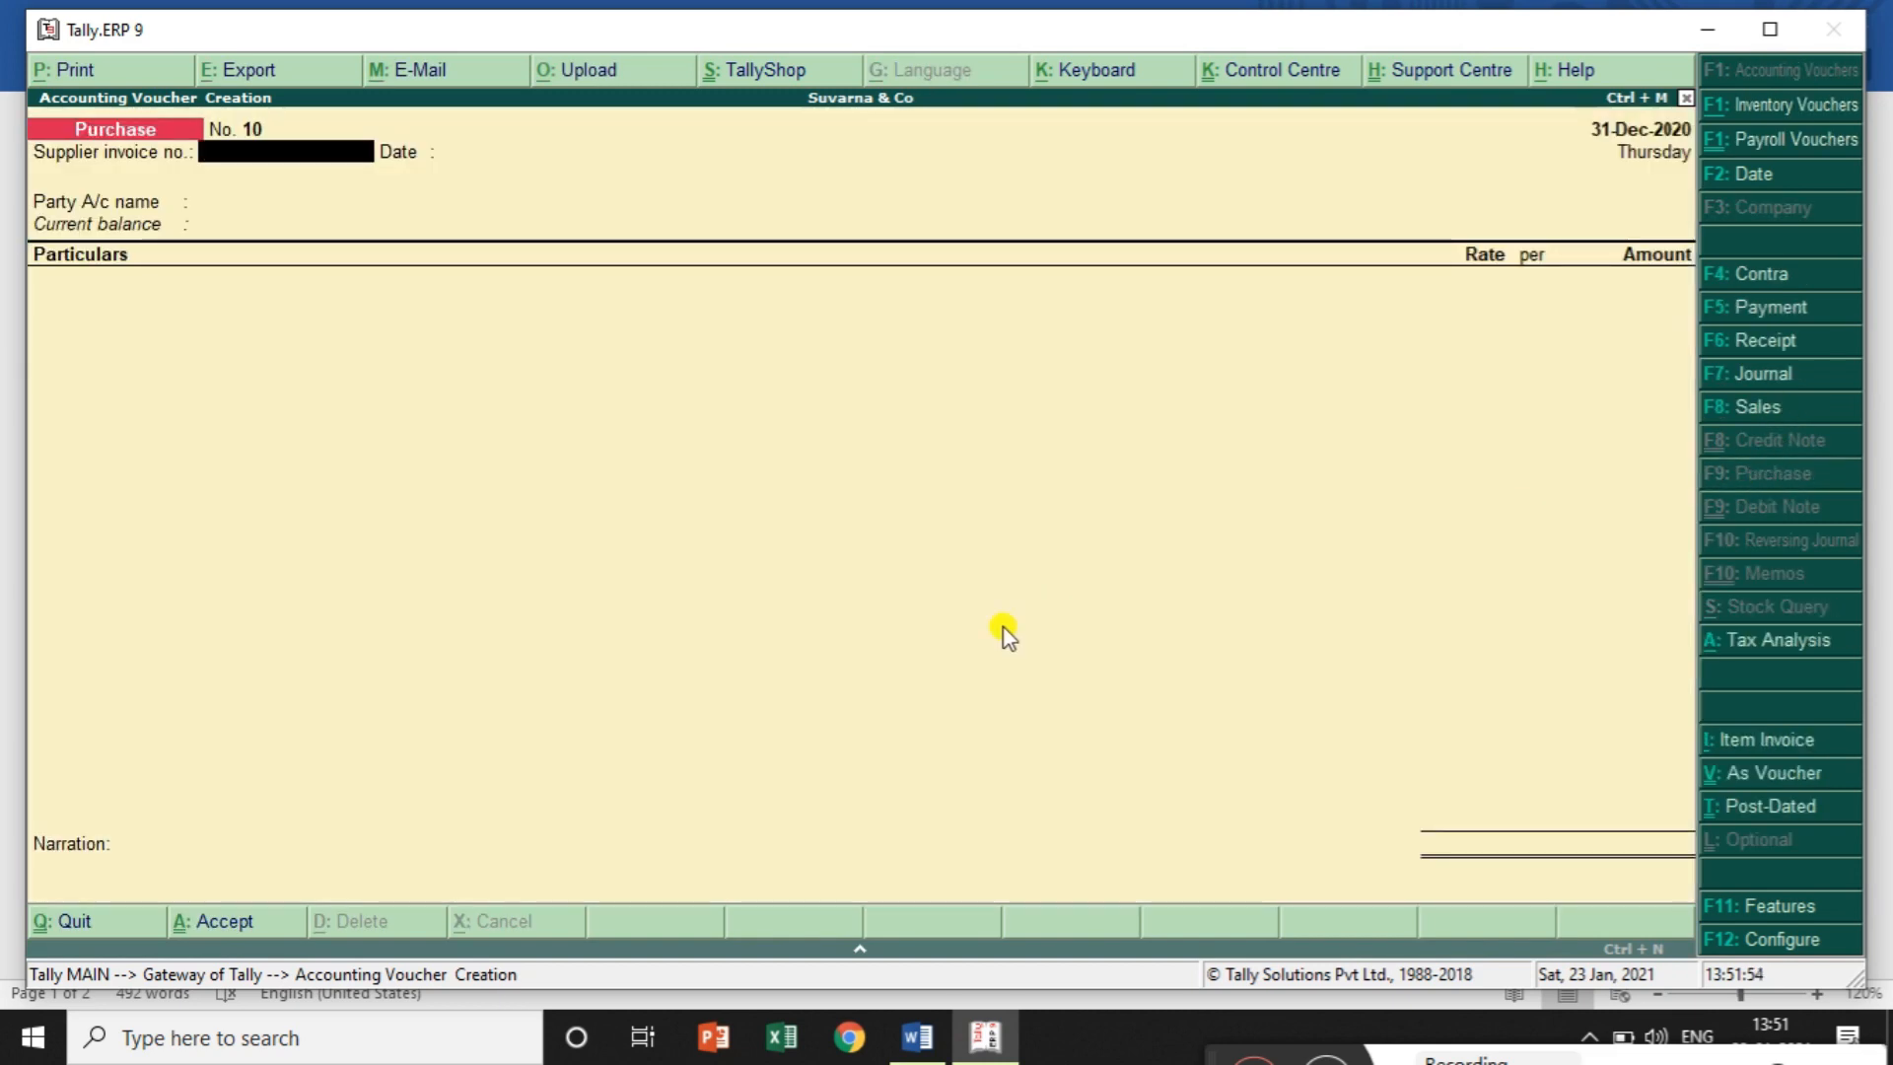
Date the purchase voucher 1-1-2021 and enter supplier invoice number 10 with the same date
key("F2")
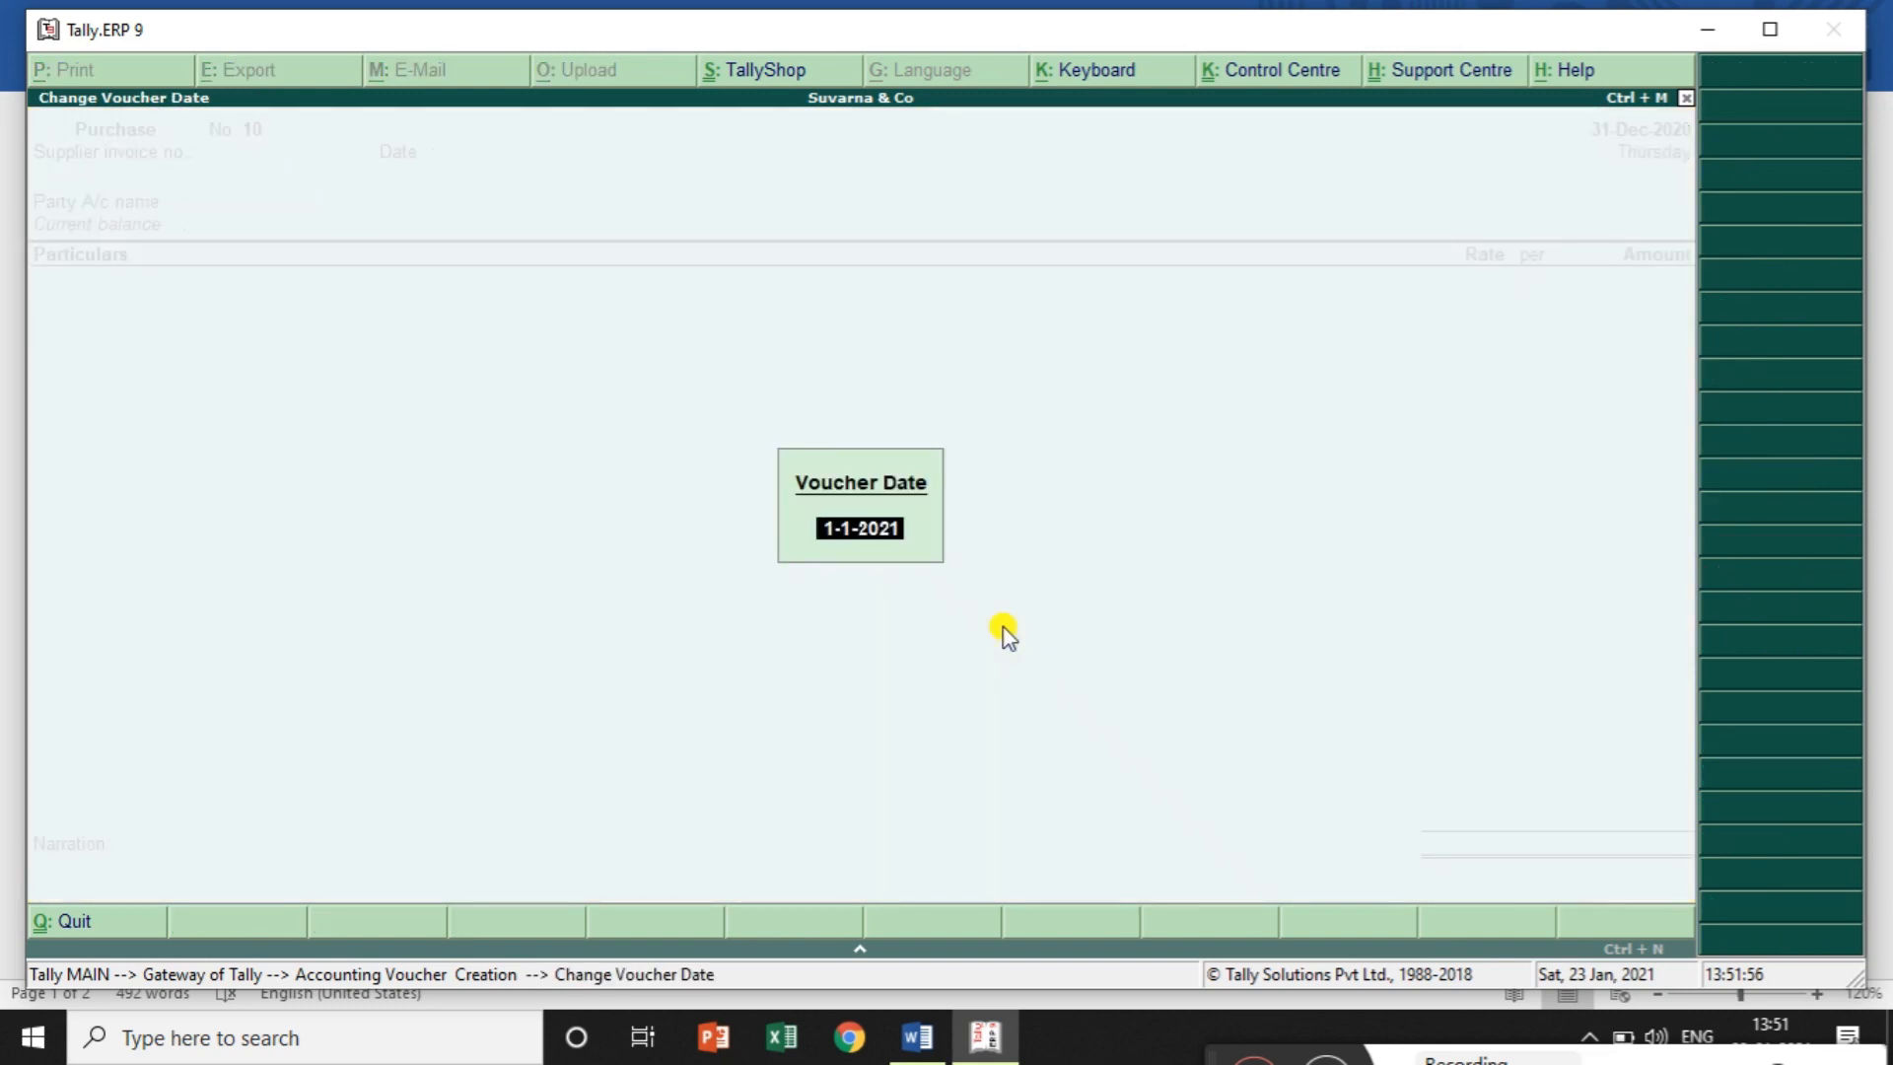
key("Return")
type("10")
key("Return")
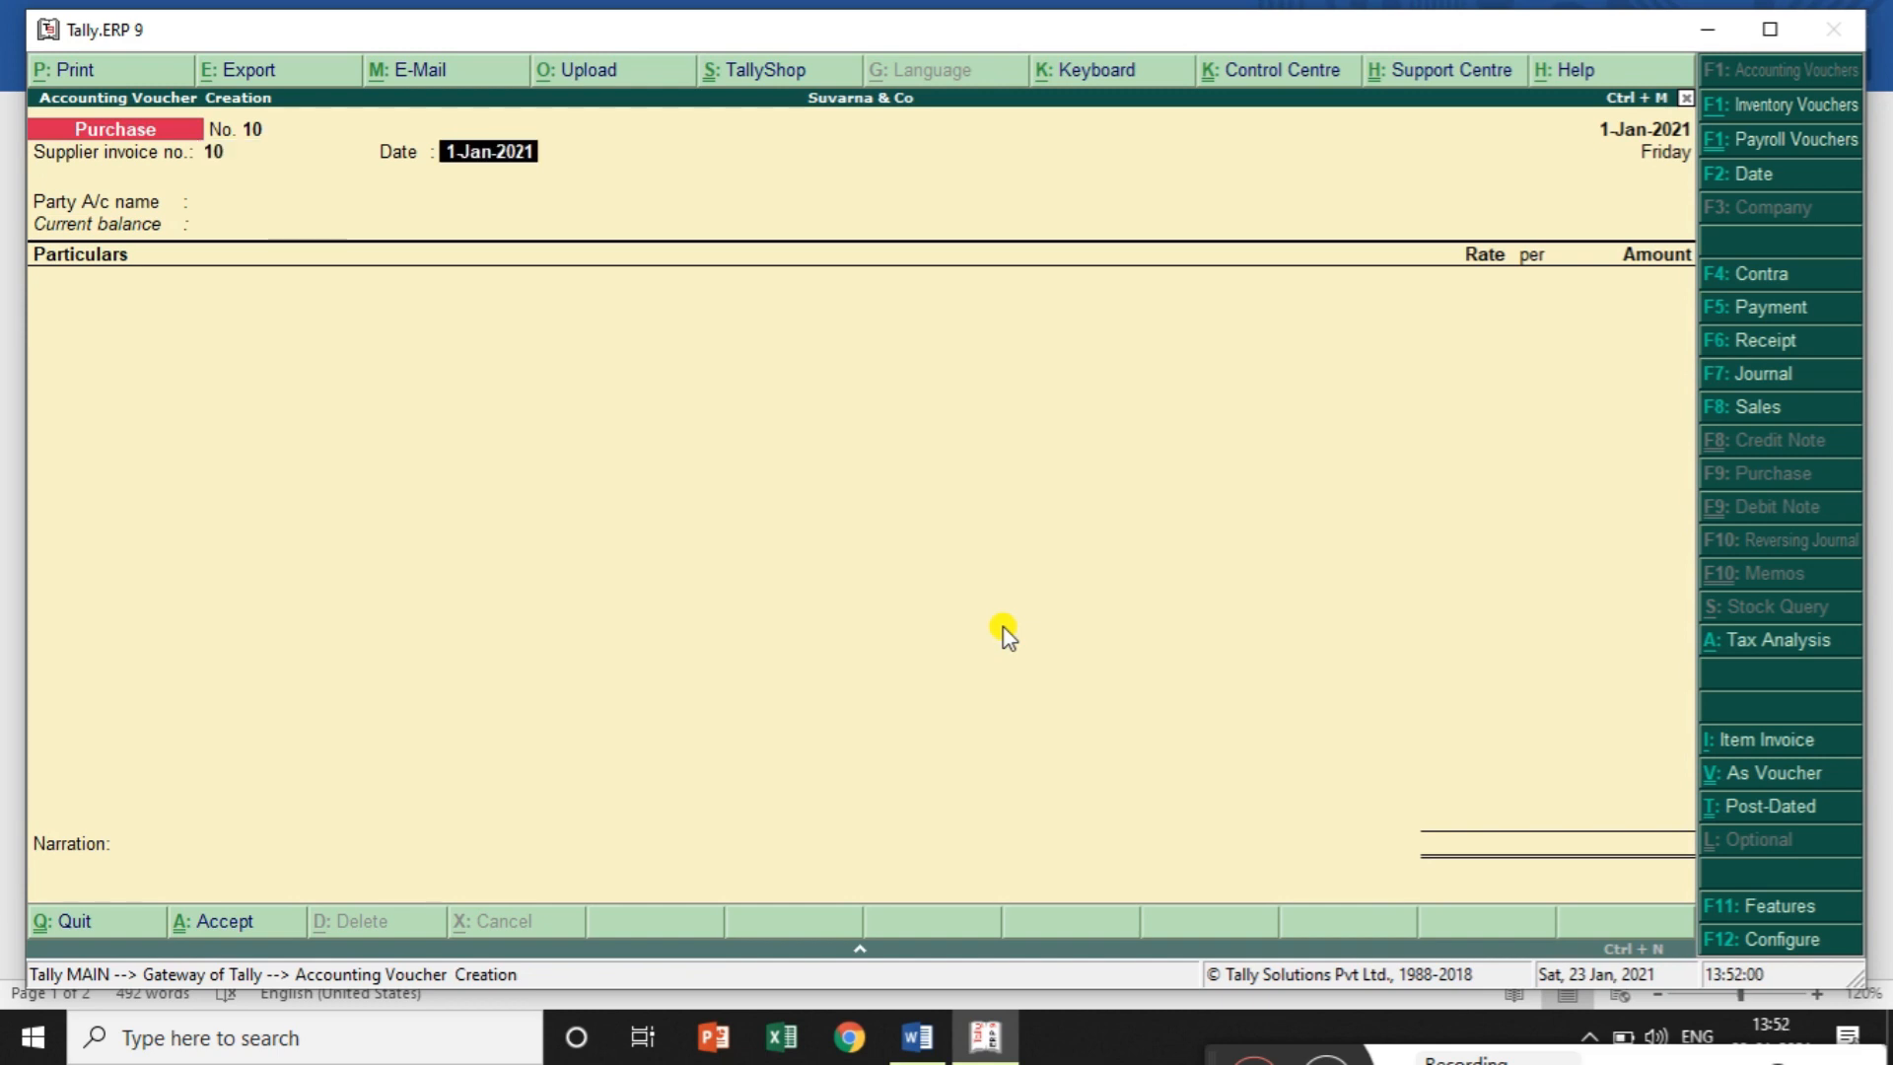
key("Return")
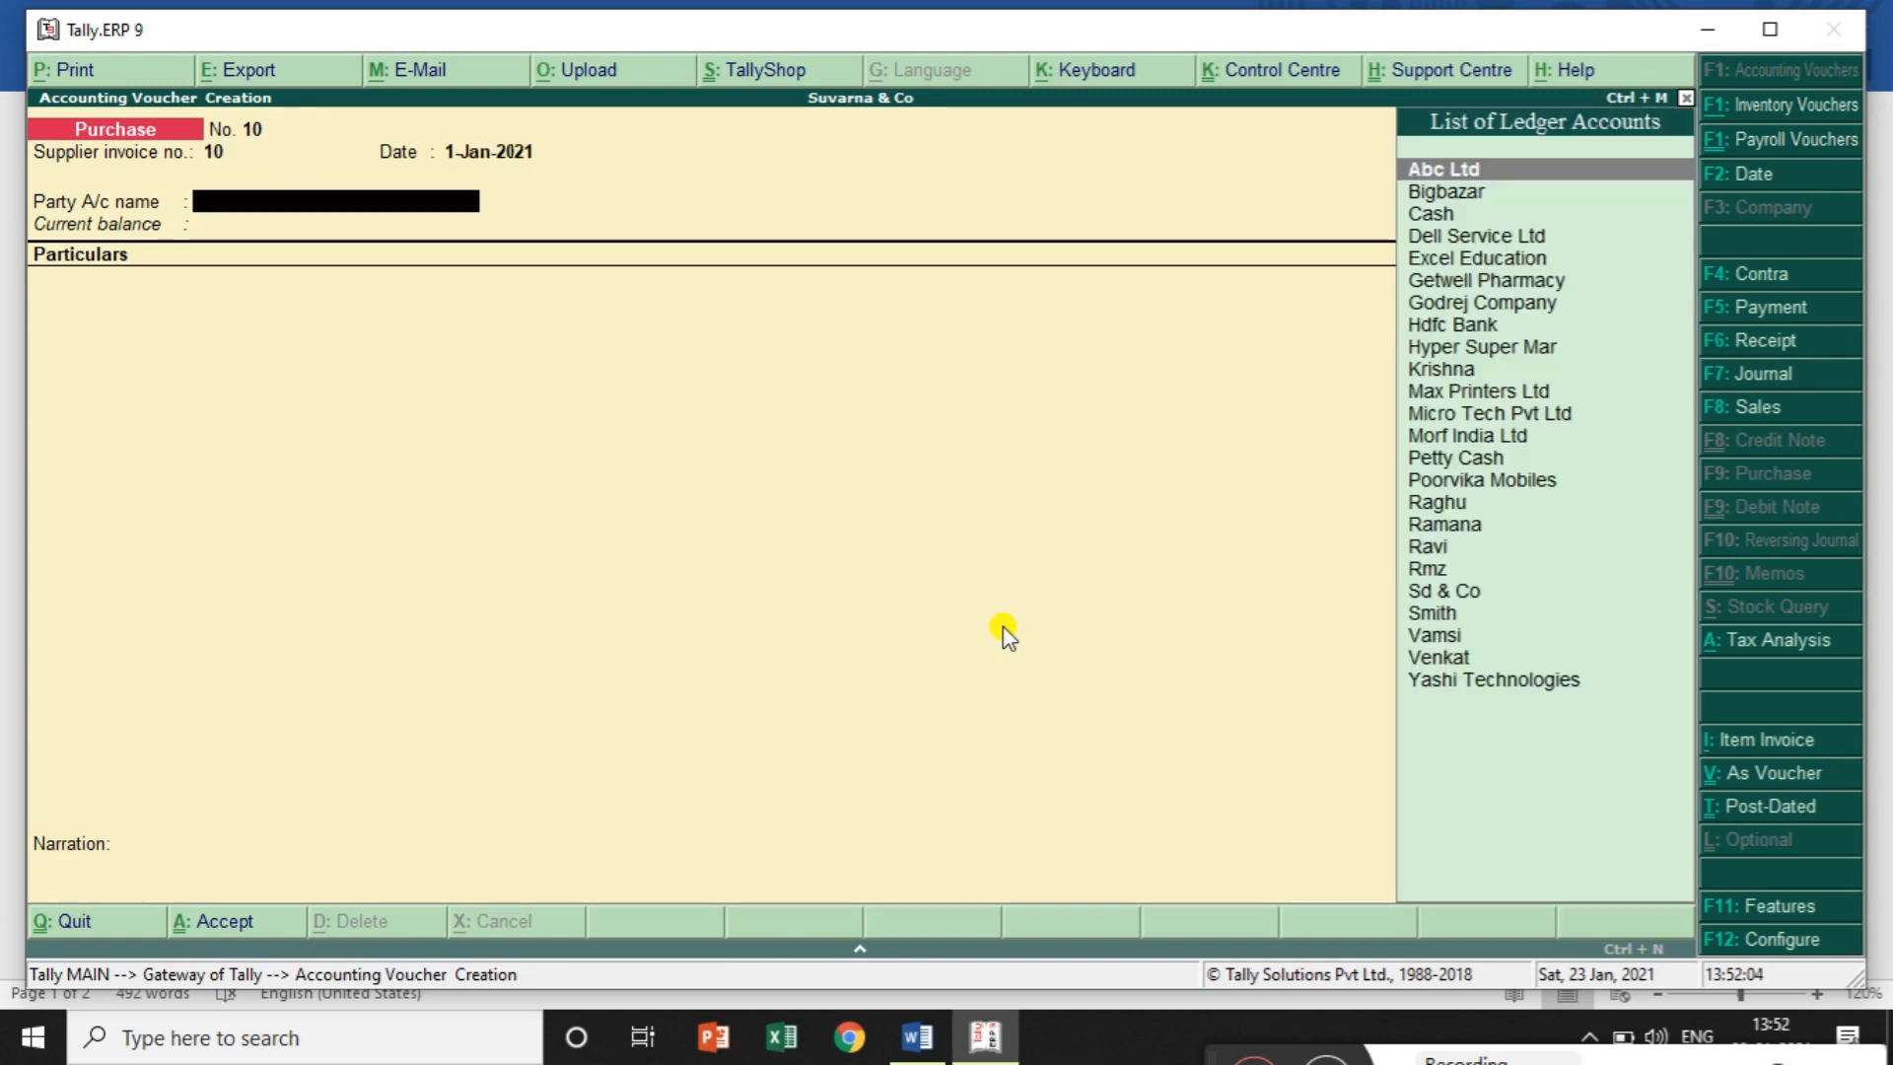
Create a party ledger named Parker Company under Sundry Creditors from within the purchase voucher and save it
type("Pa")
key("BackSpace")
key("BackSpace")
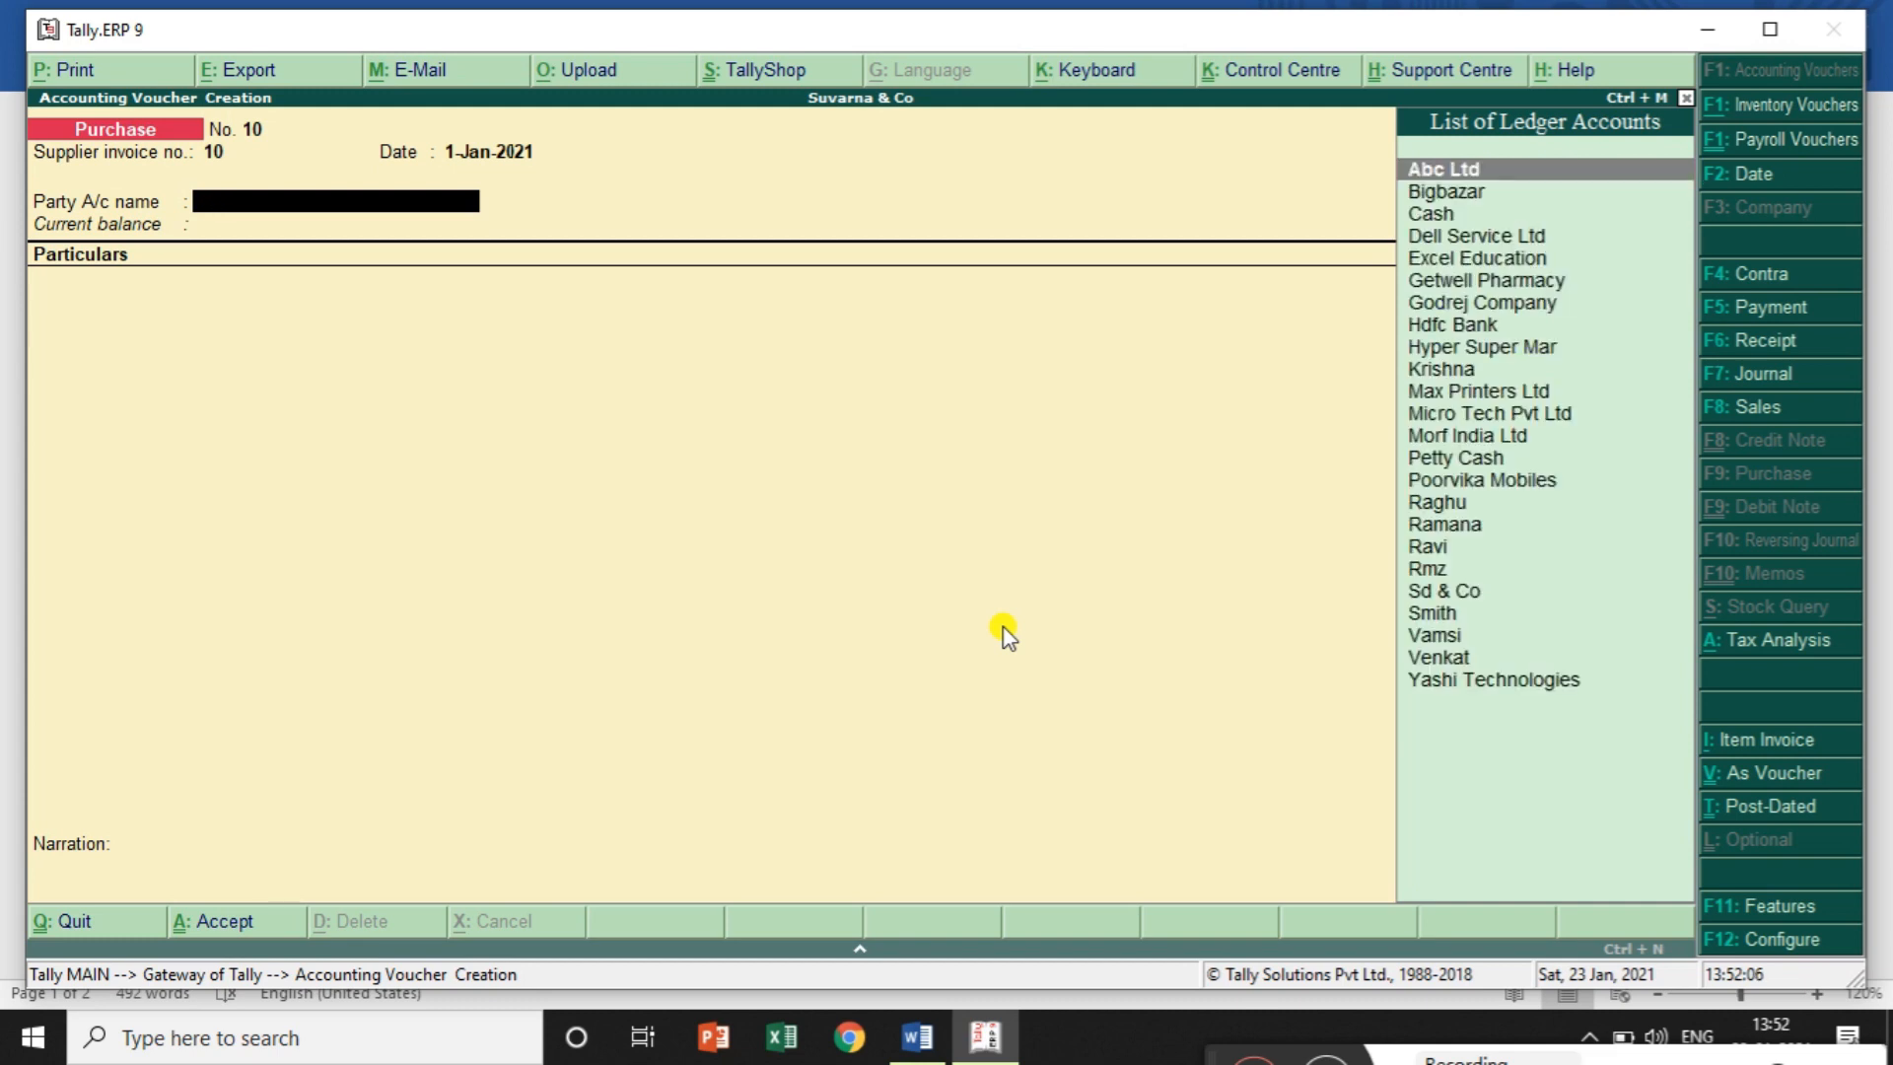
key("alt+c")
type("Parker")
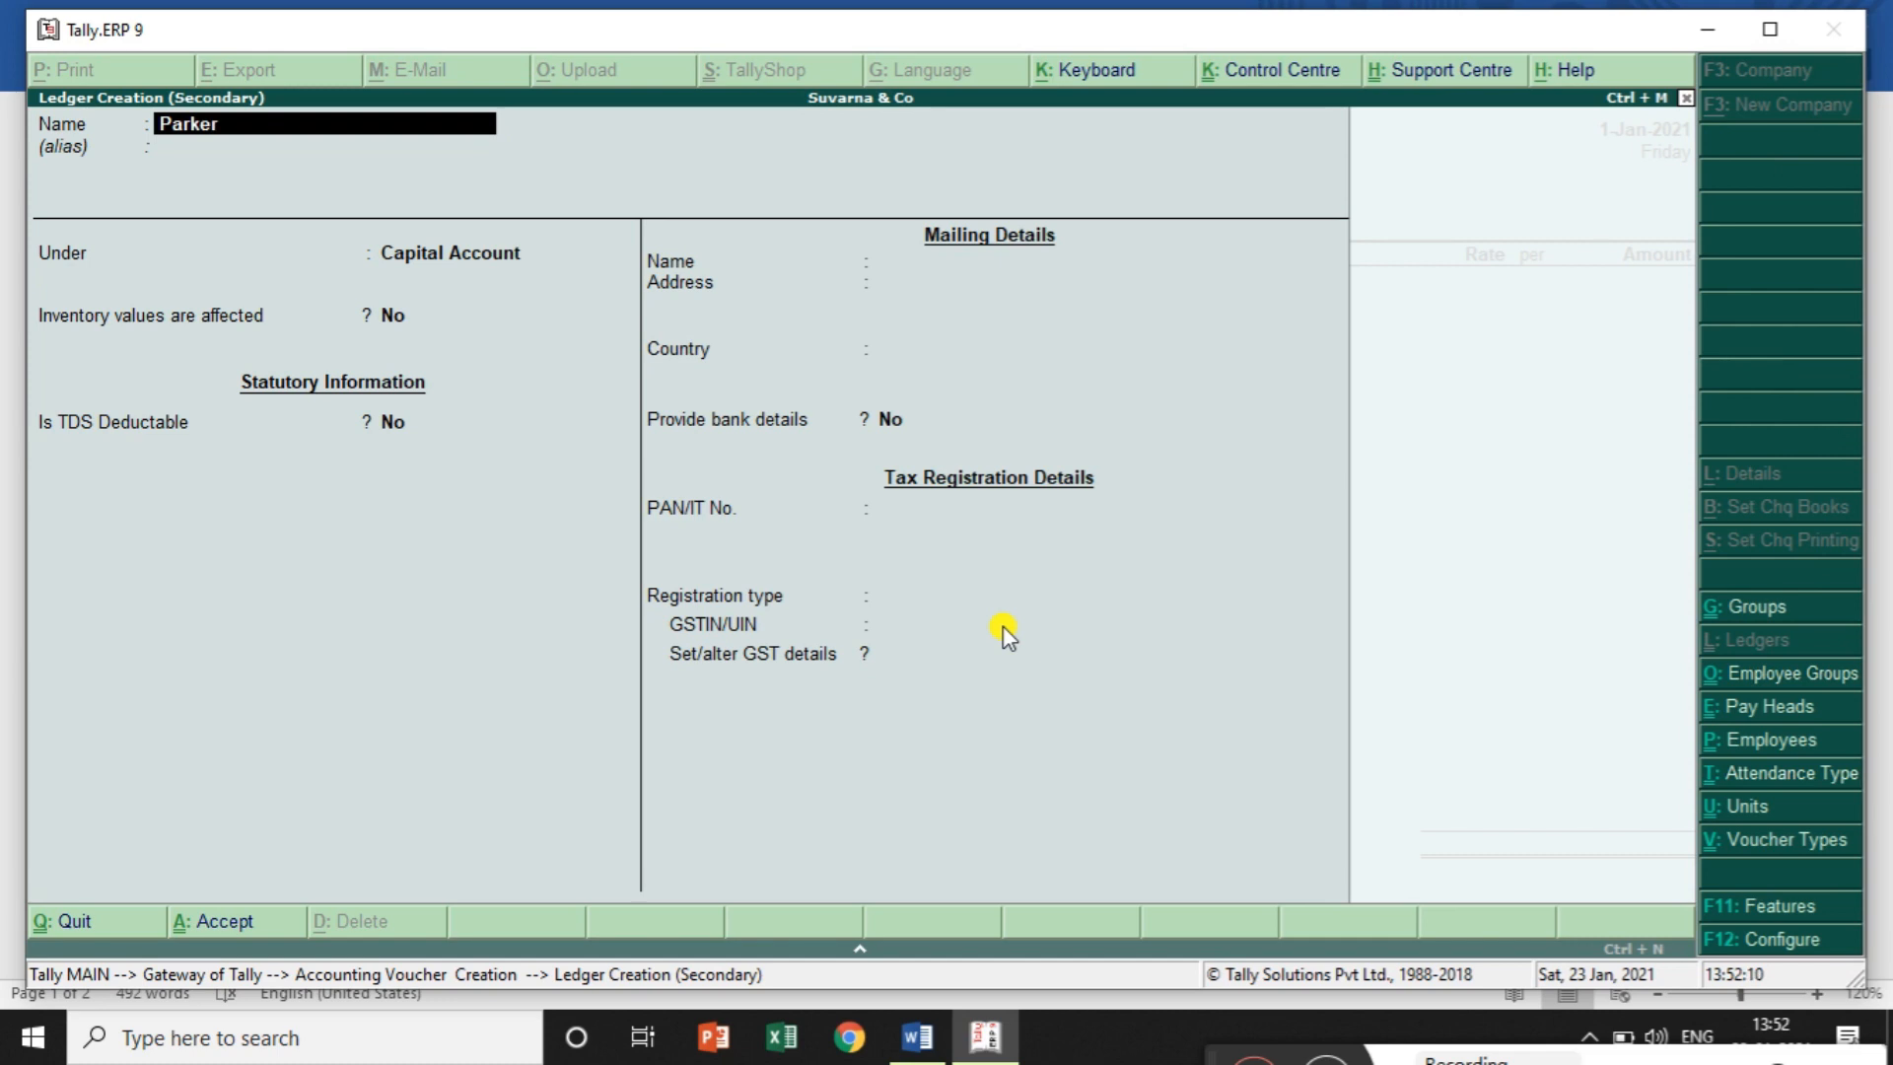
type(" Company")
key("Return")
key("Return")
type("S")
key("Down")
key("Down")
key("Down")
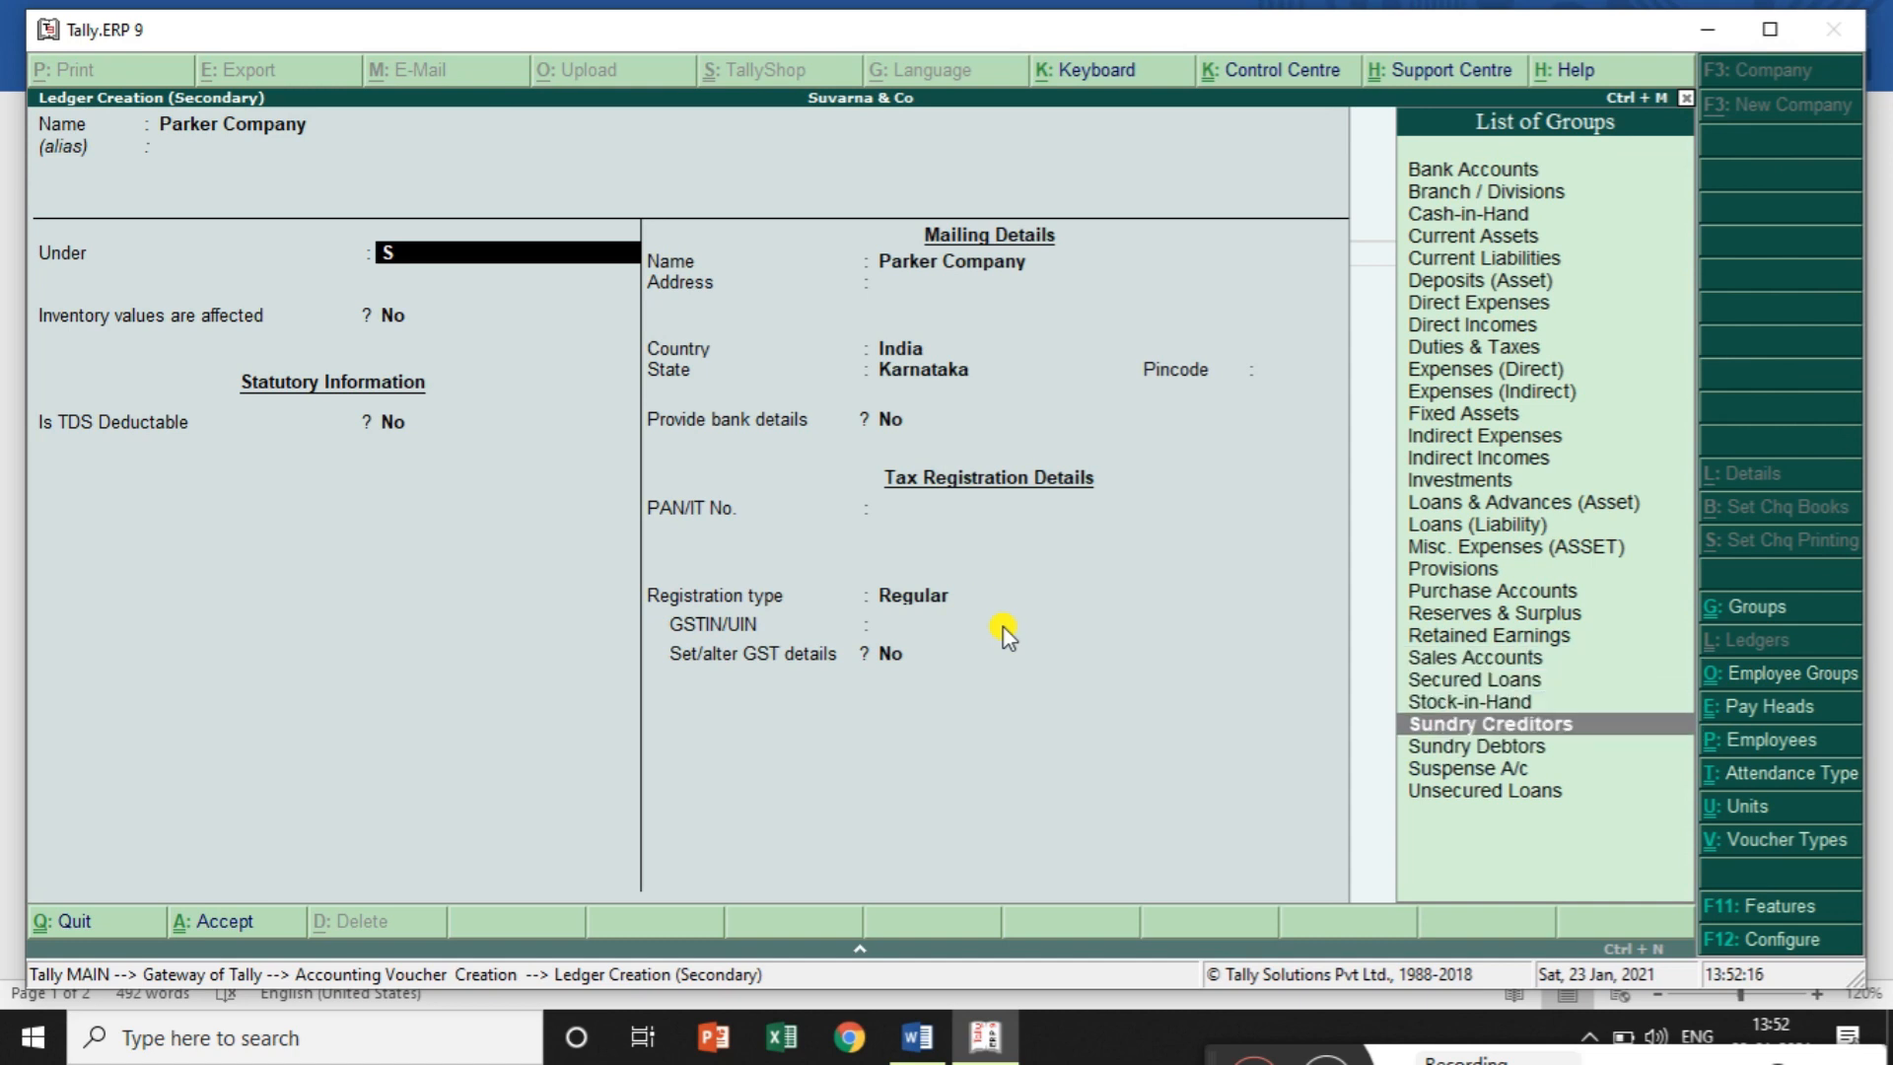
key("Return")
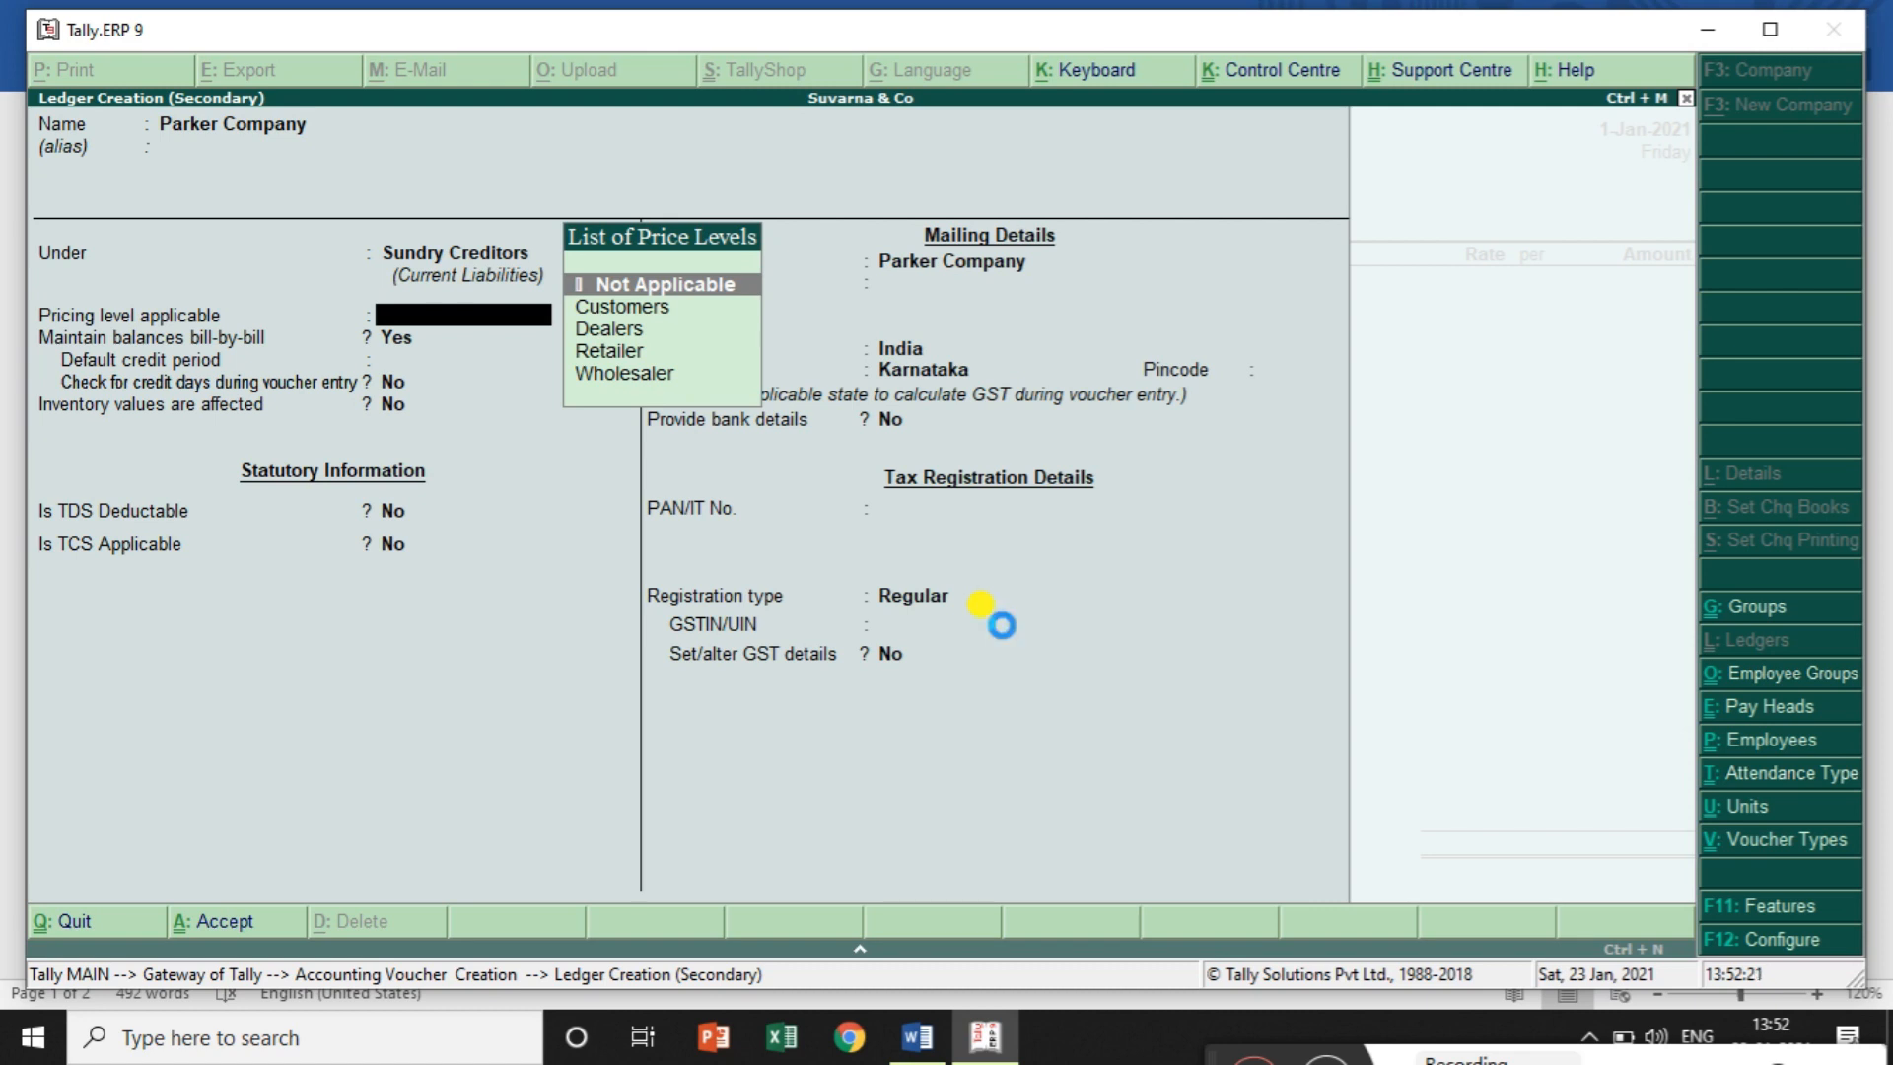
key("ctrl+a")
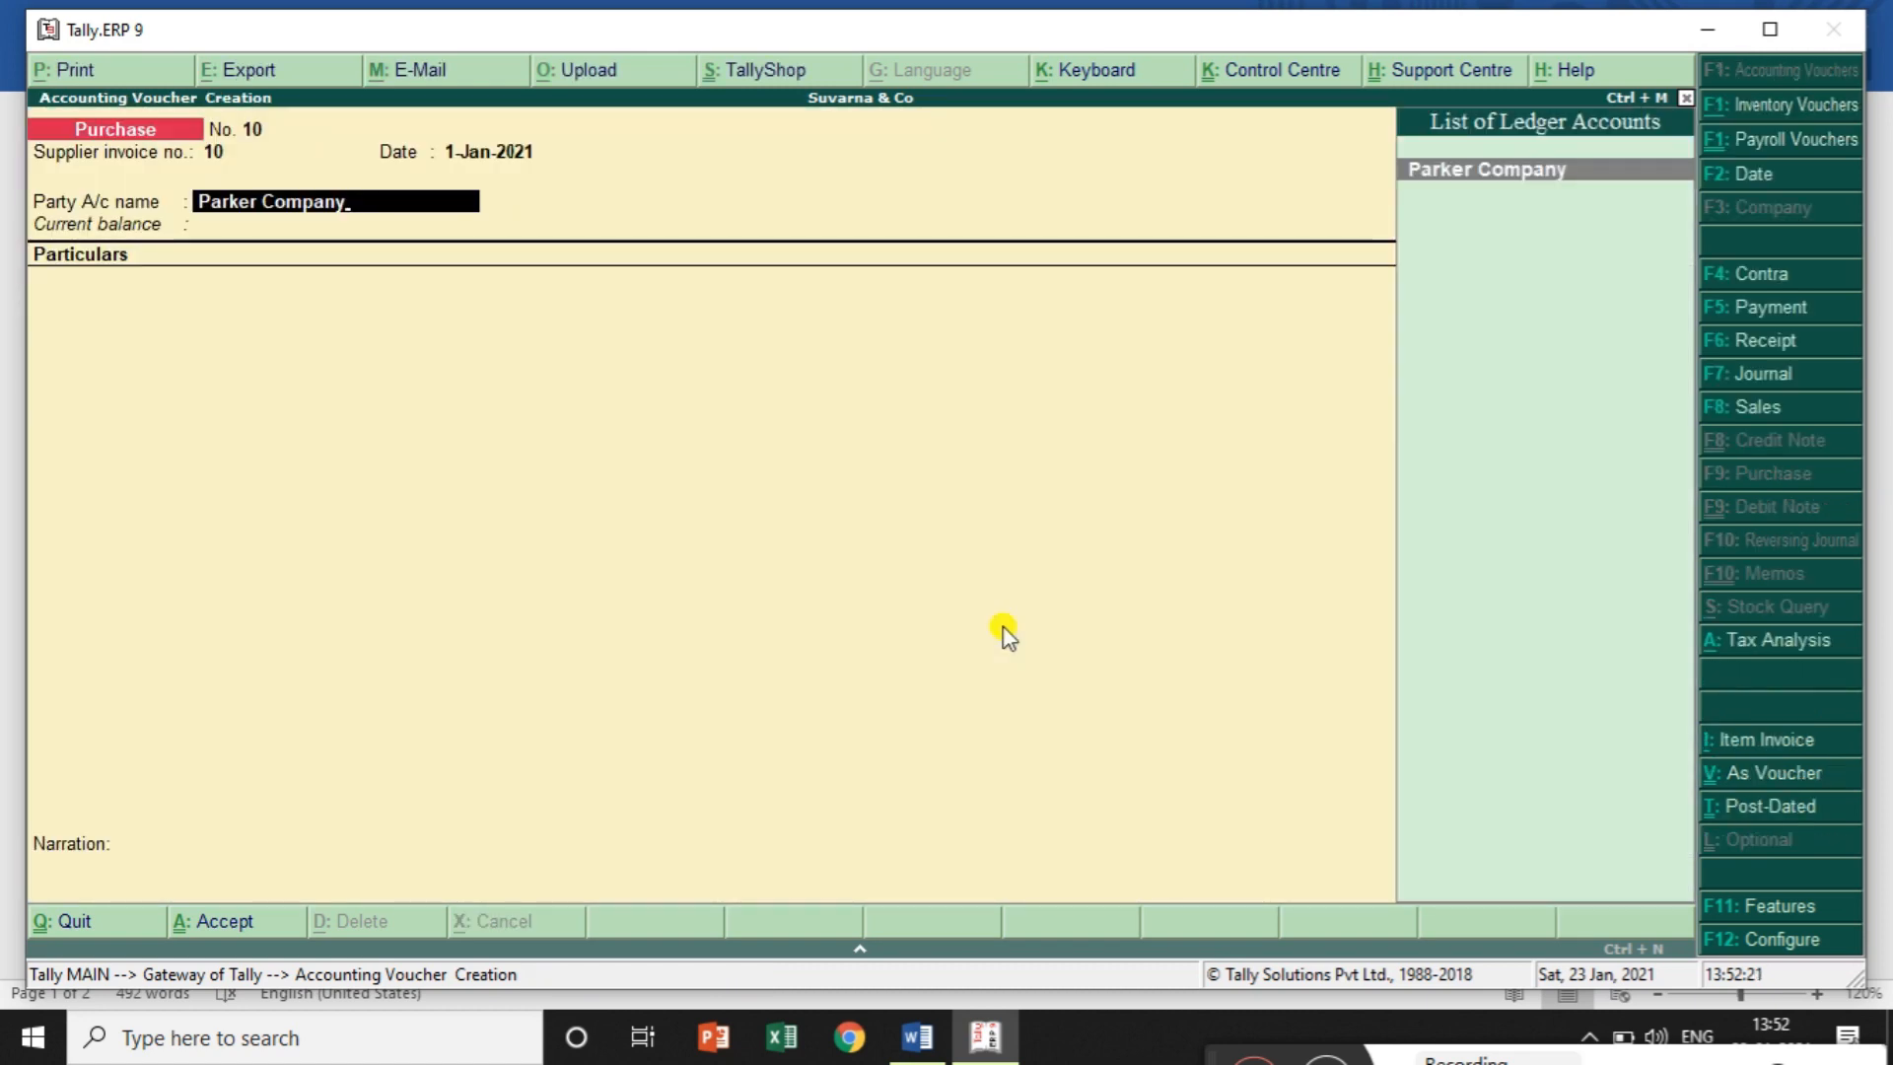
Select Parker Company as the purchase voucher's party and accept the default supplier details
key("Return")
key("Return")
key("Return")
key("Return")
key("Return")
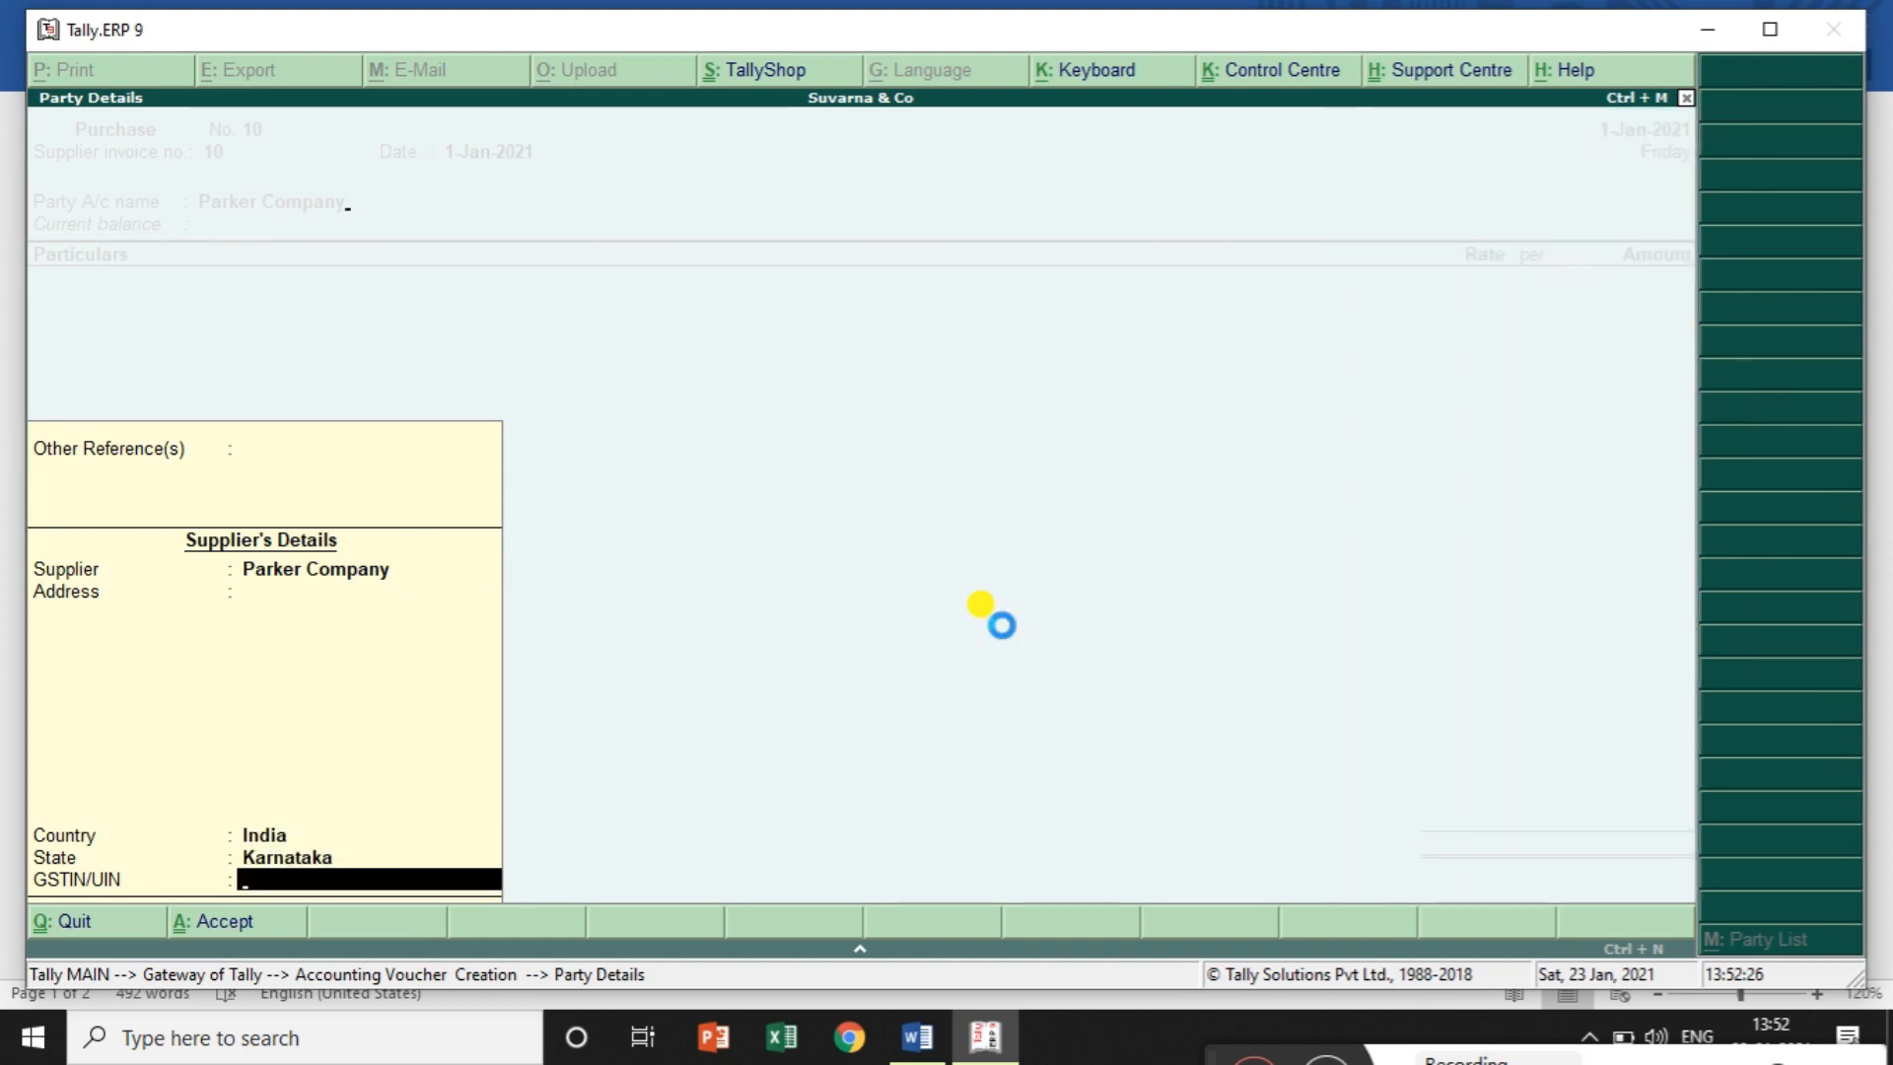
key("Return")
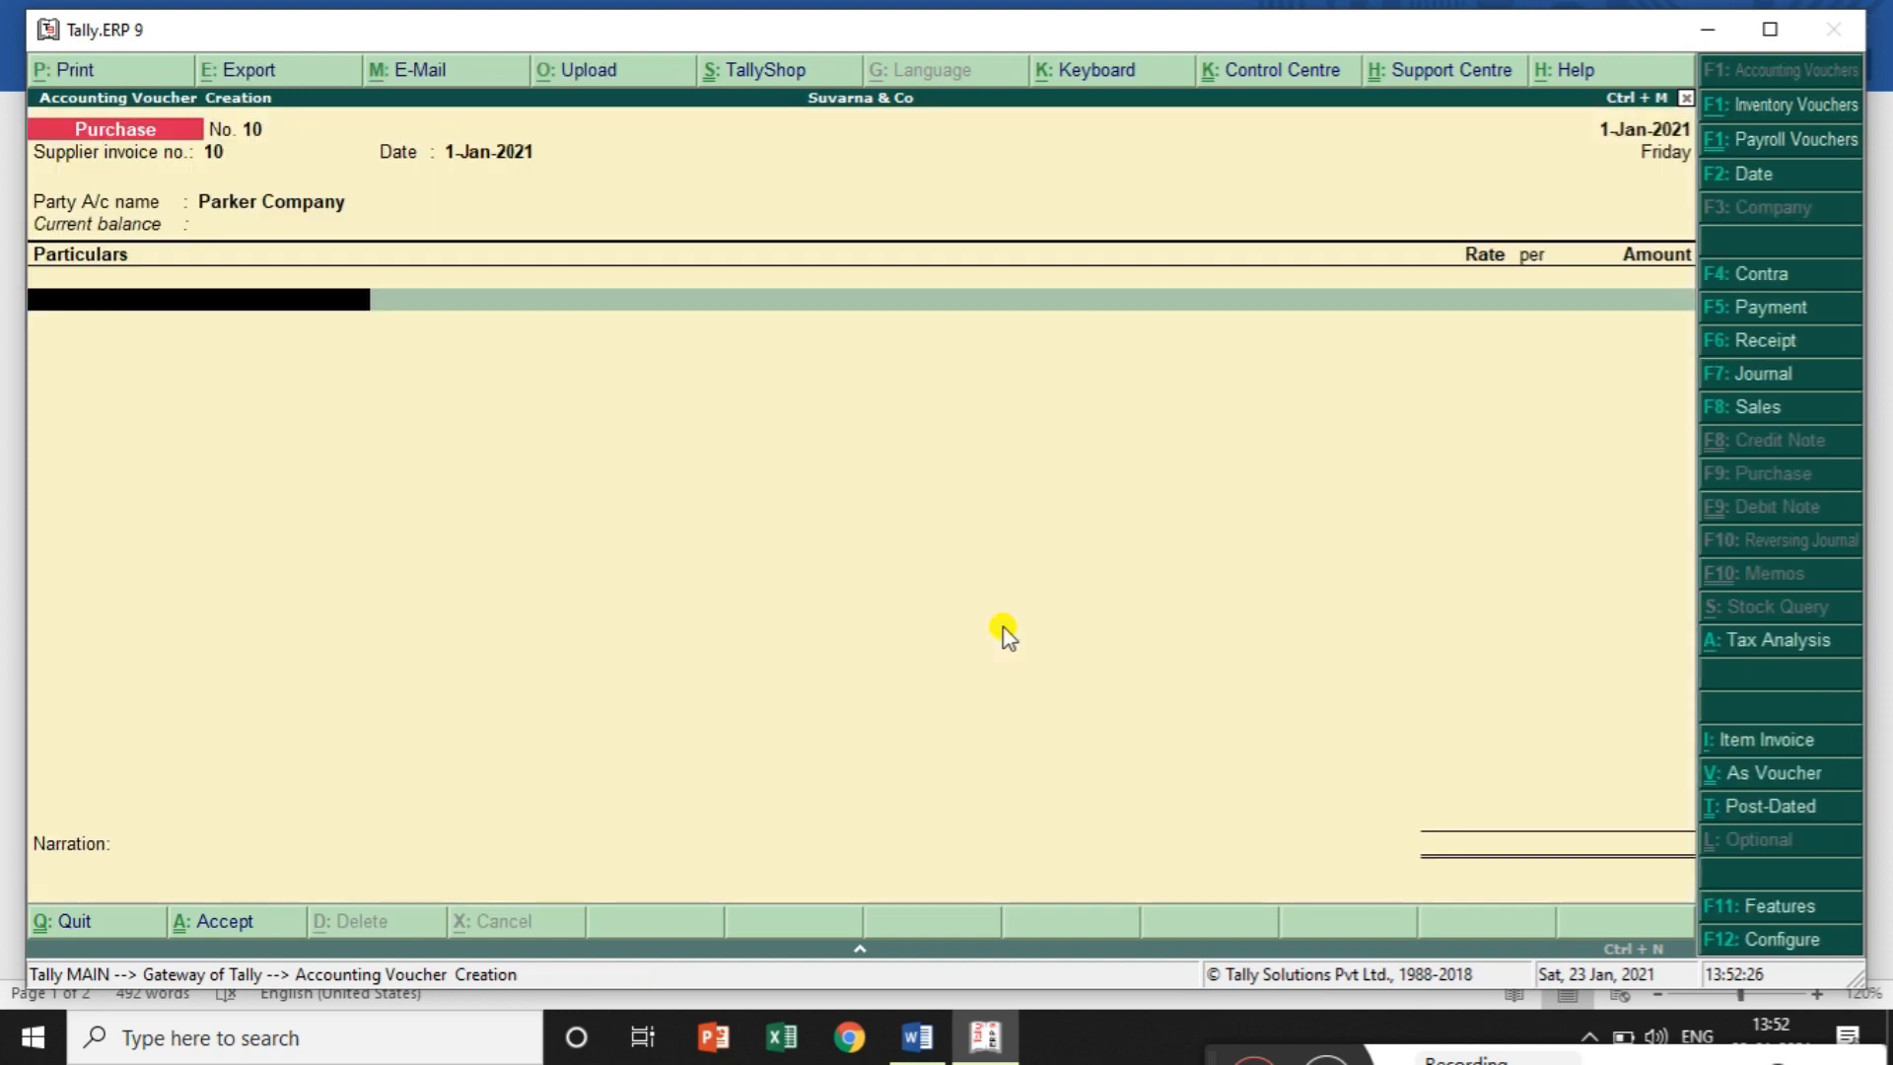
Switch the purchase voucher to item invoice mode and accept its header and supplier details again
left_click(1792, 747)
key("Return")
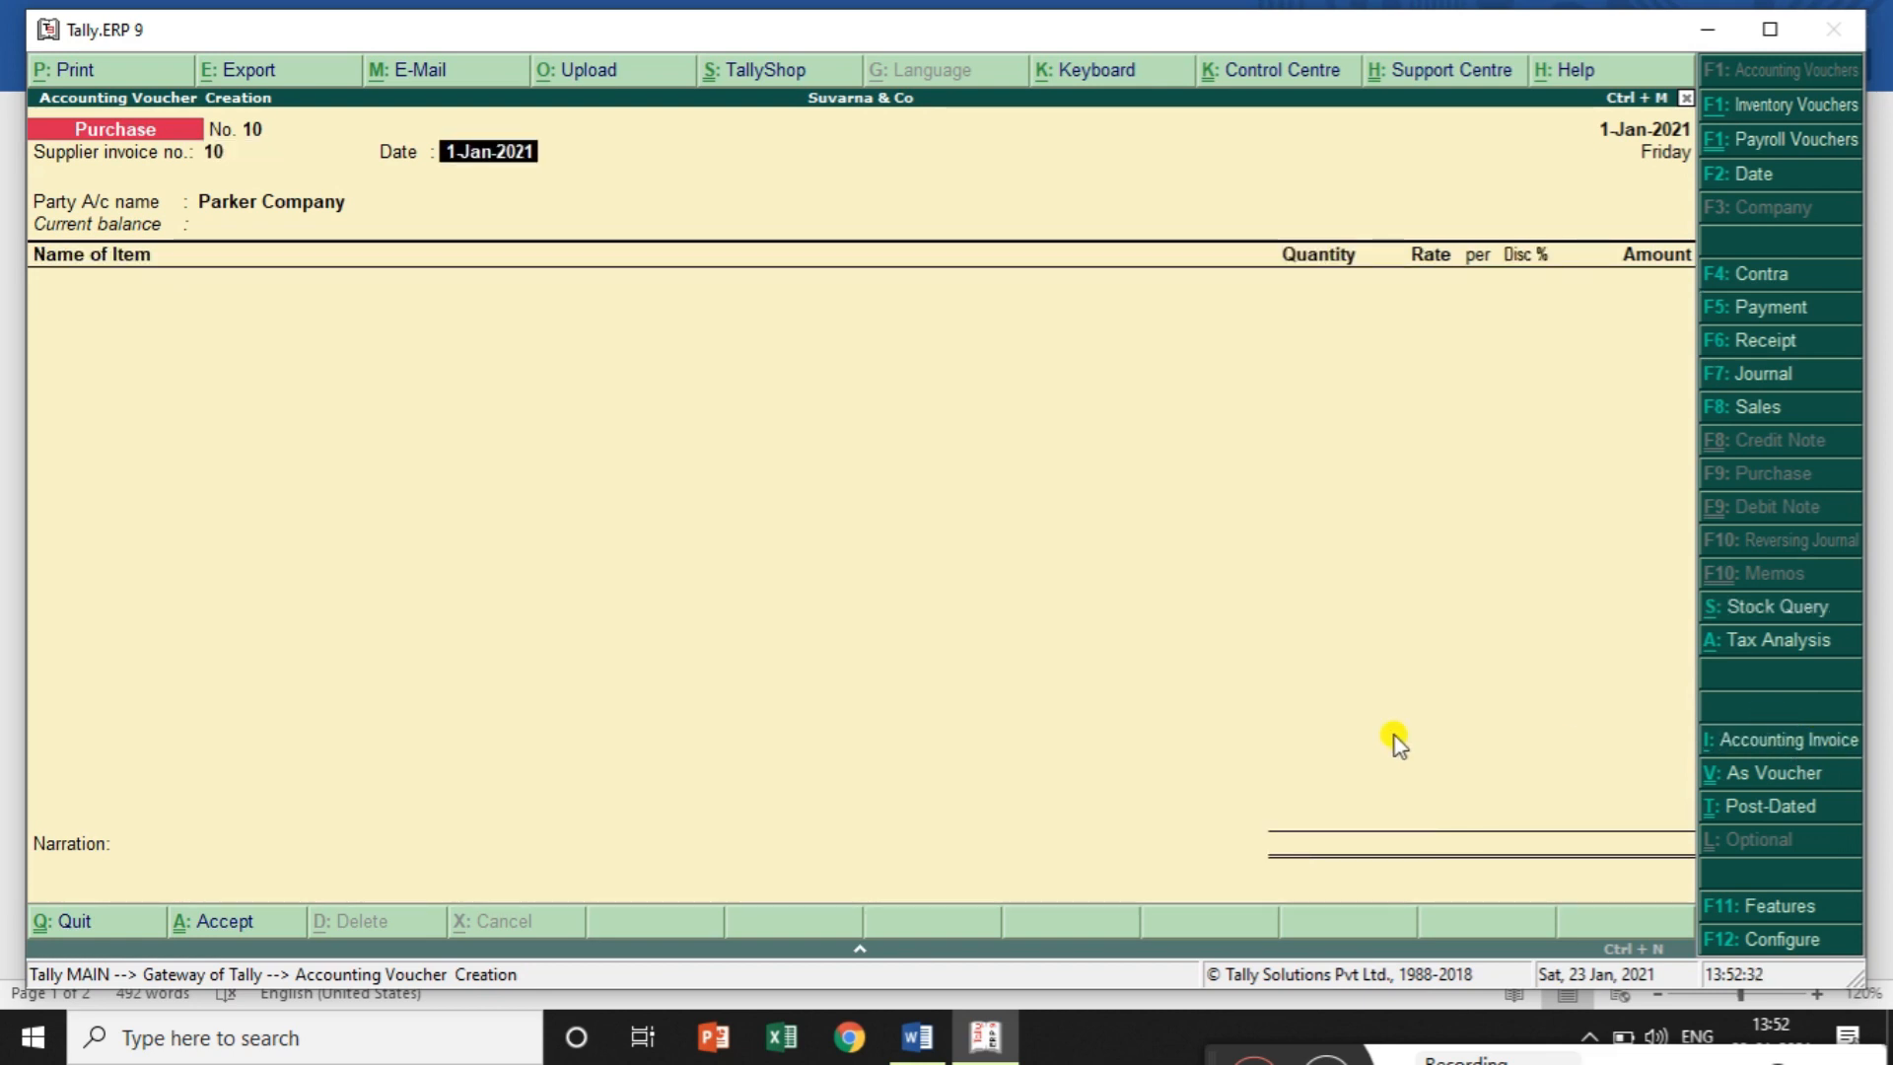
key("Return")
key("Return")
key("Return")
key("Return")
key("Return")
key("Return")
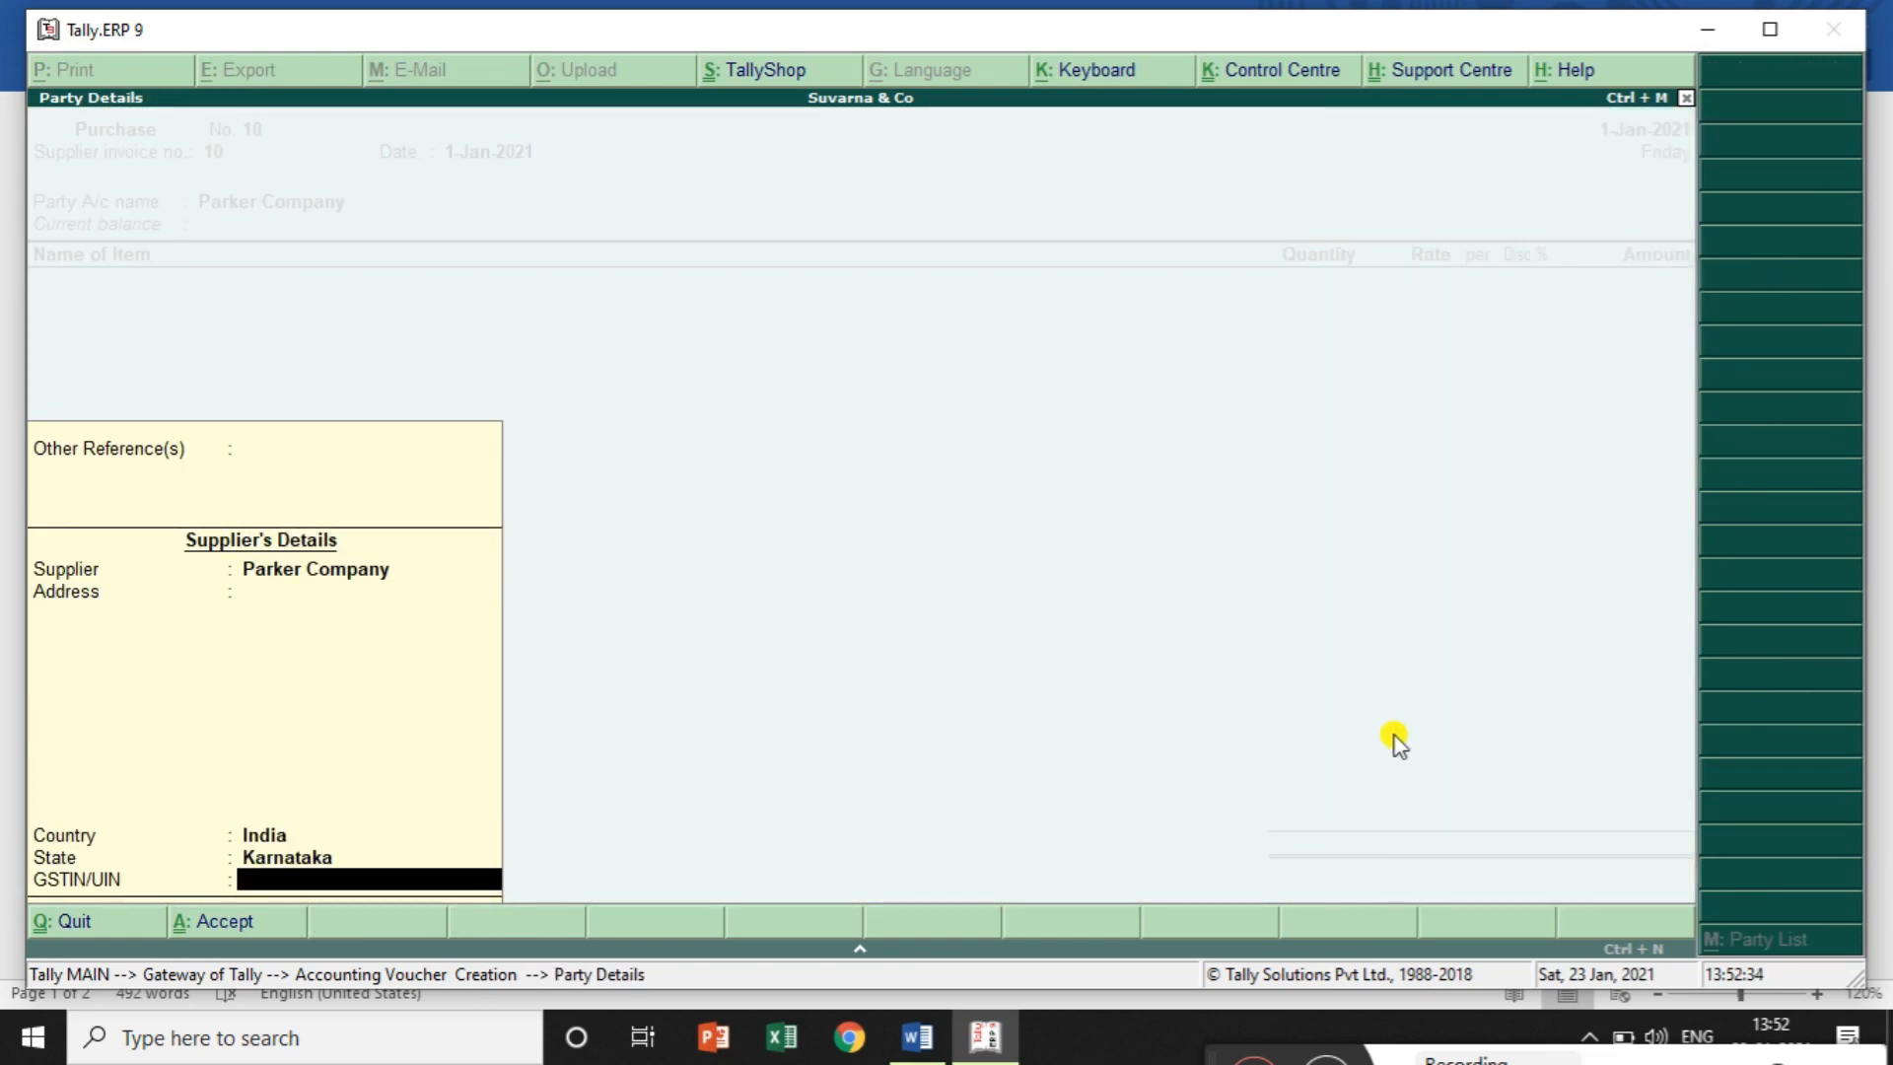
key("Return")
Add the stock item Pen to the purchase and allocate it to the Bangalore godown
type("pa")
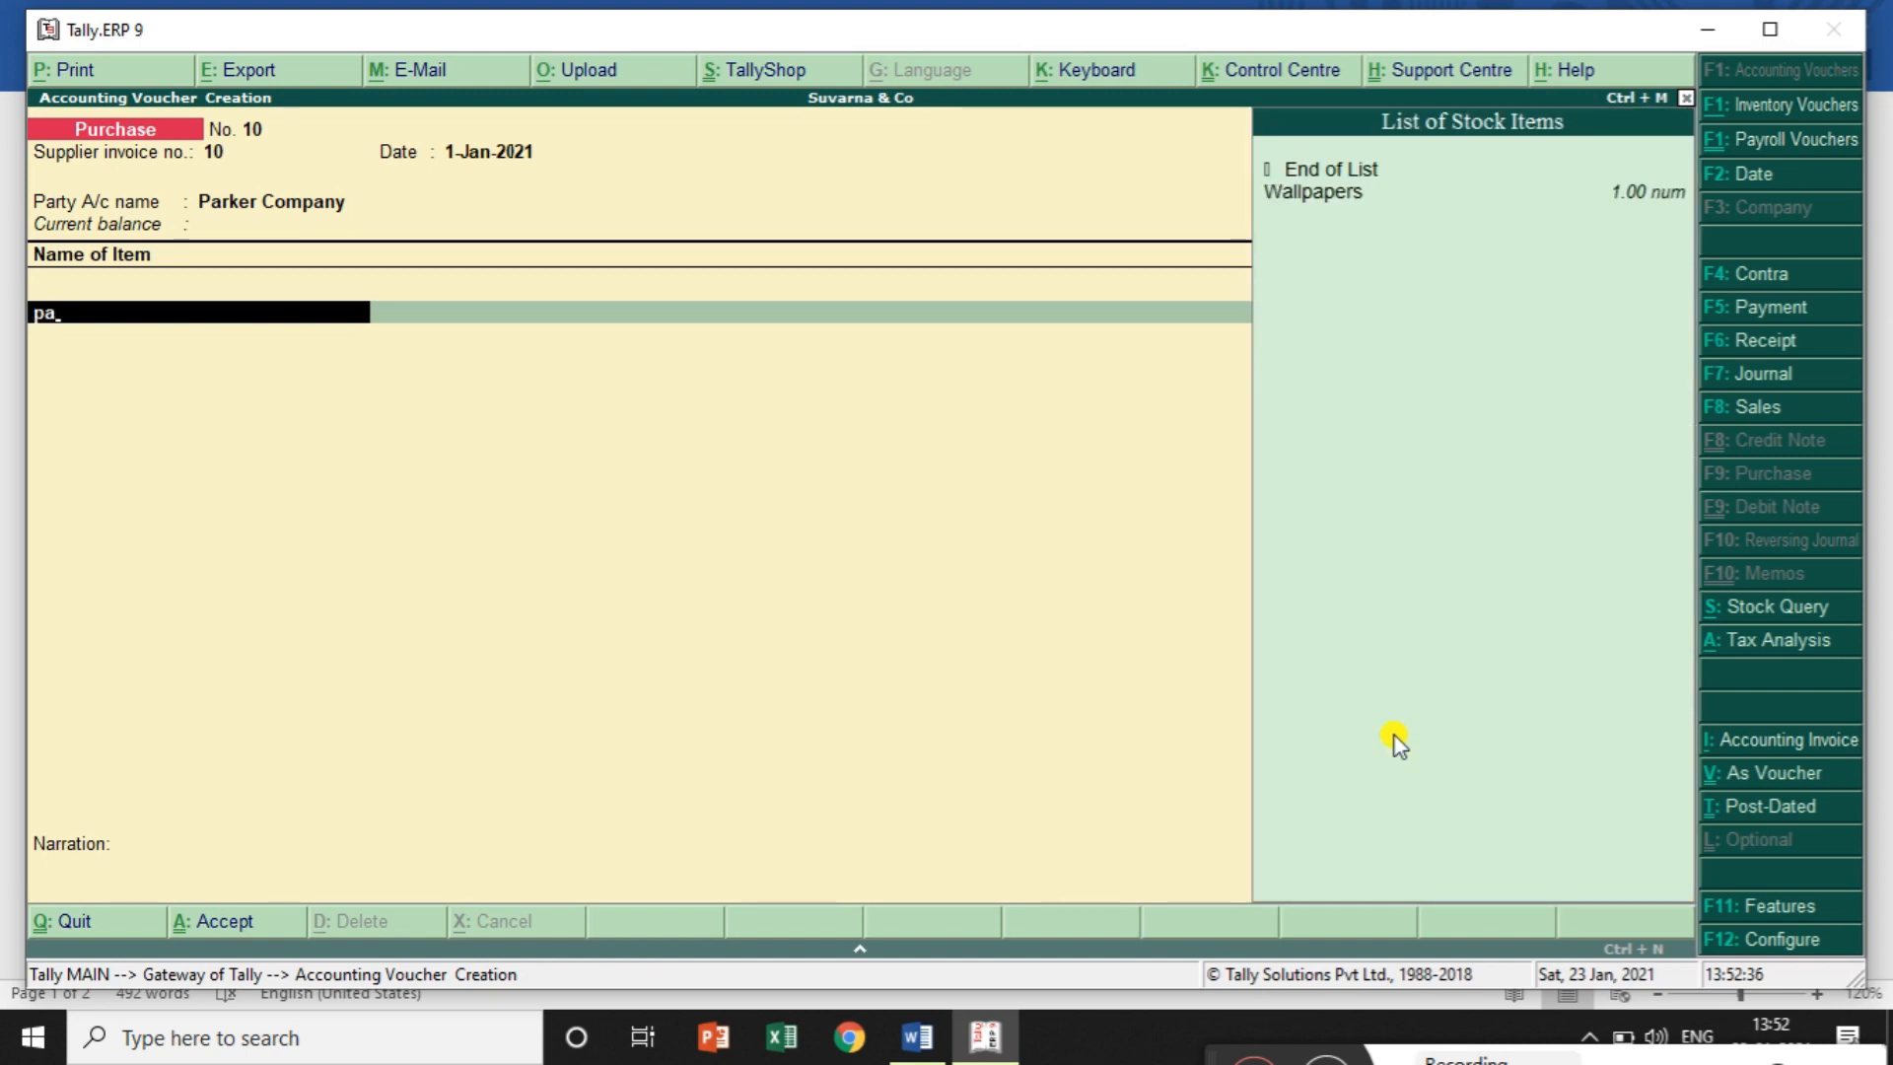
type("r")
key("BackSpace")
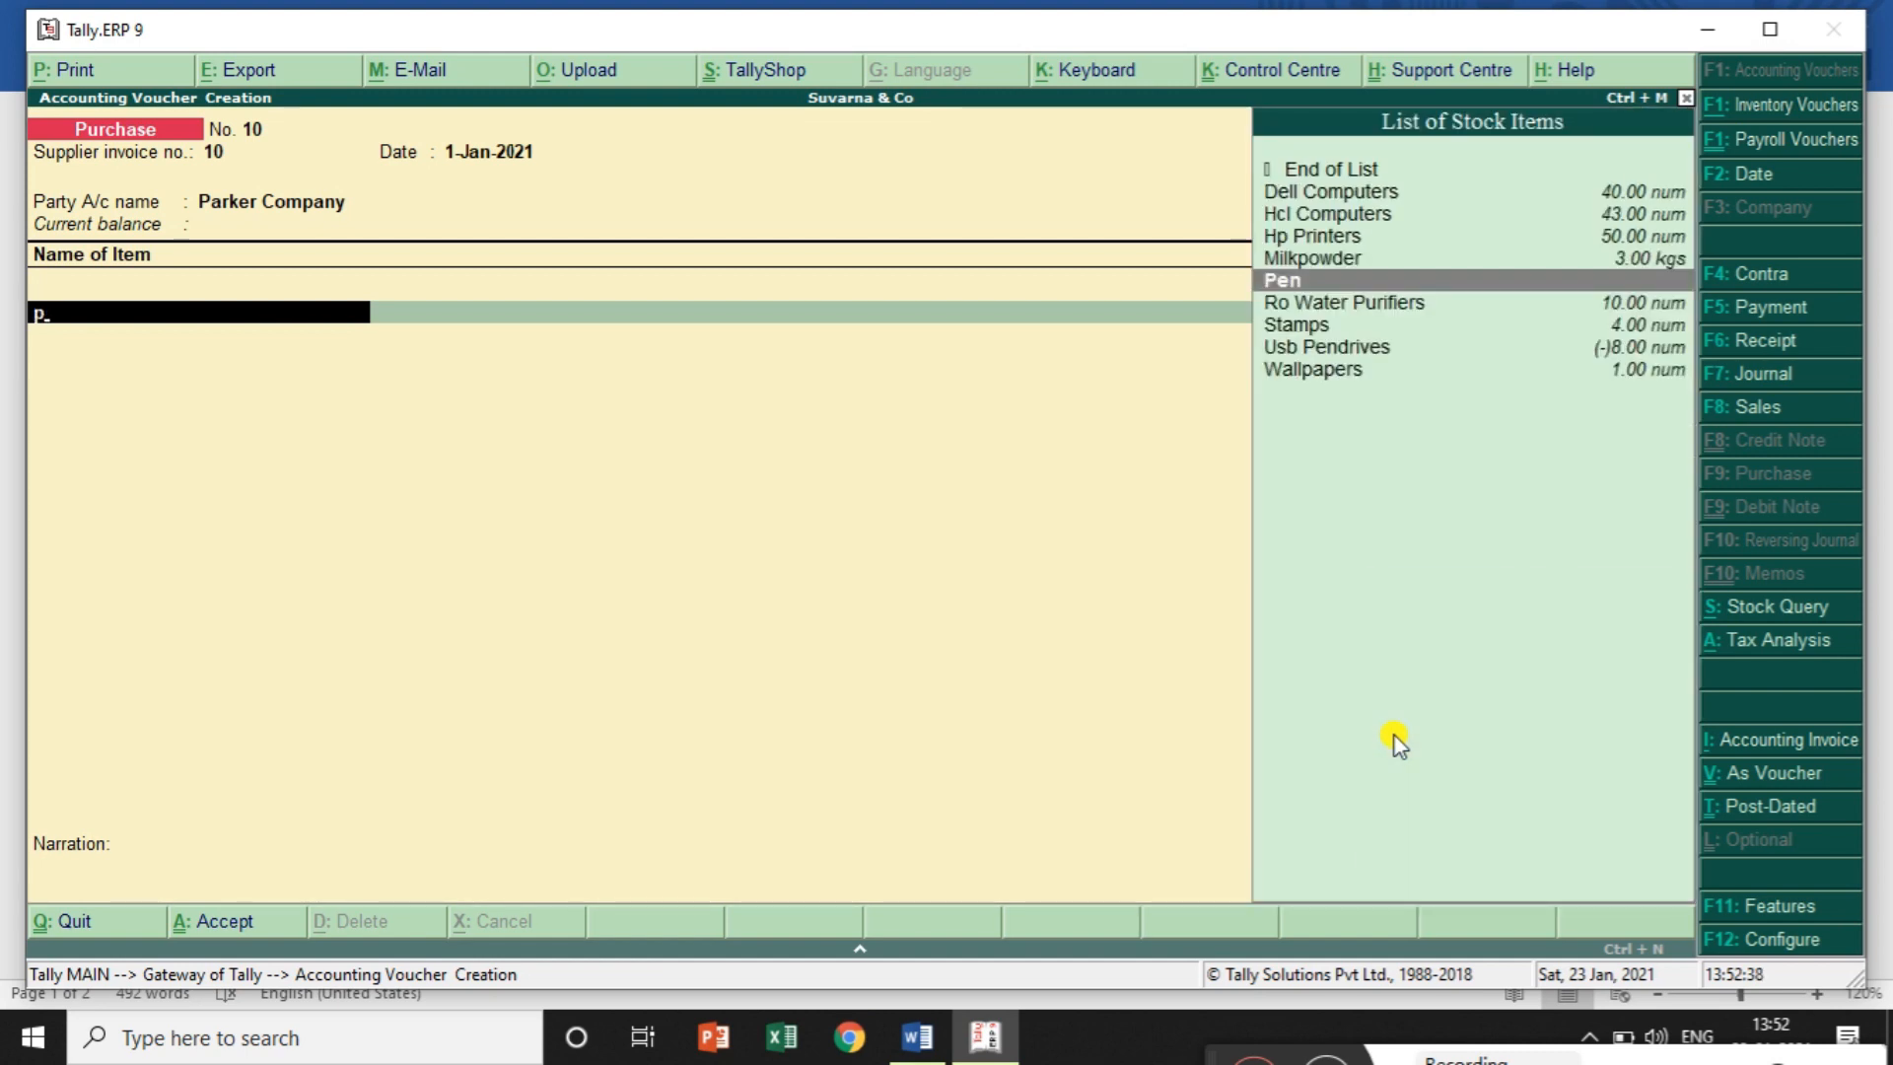
key("Return")
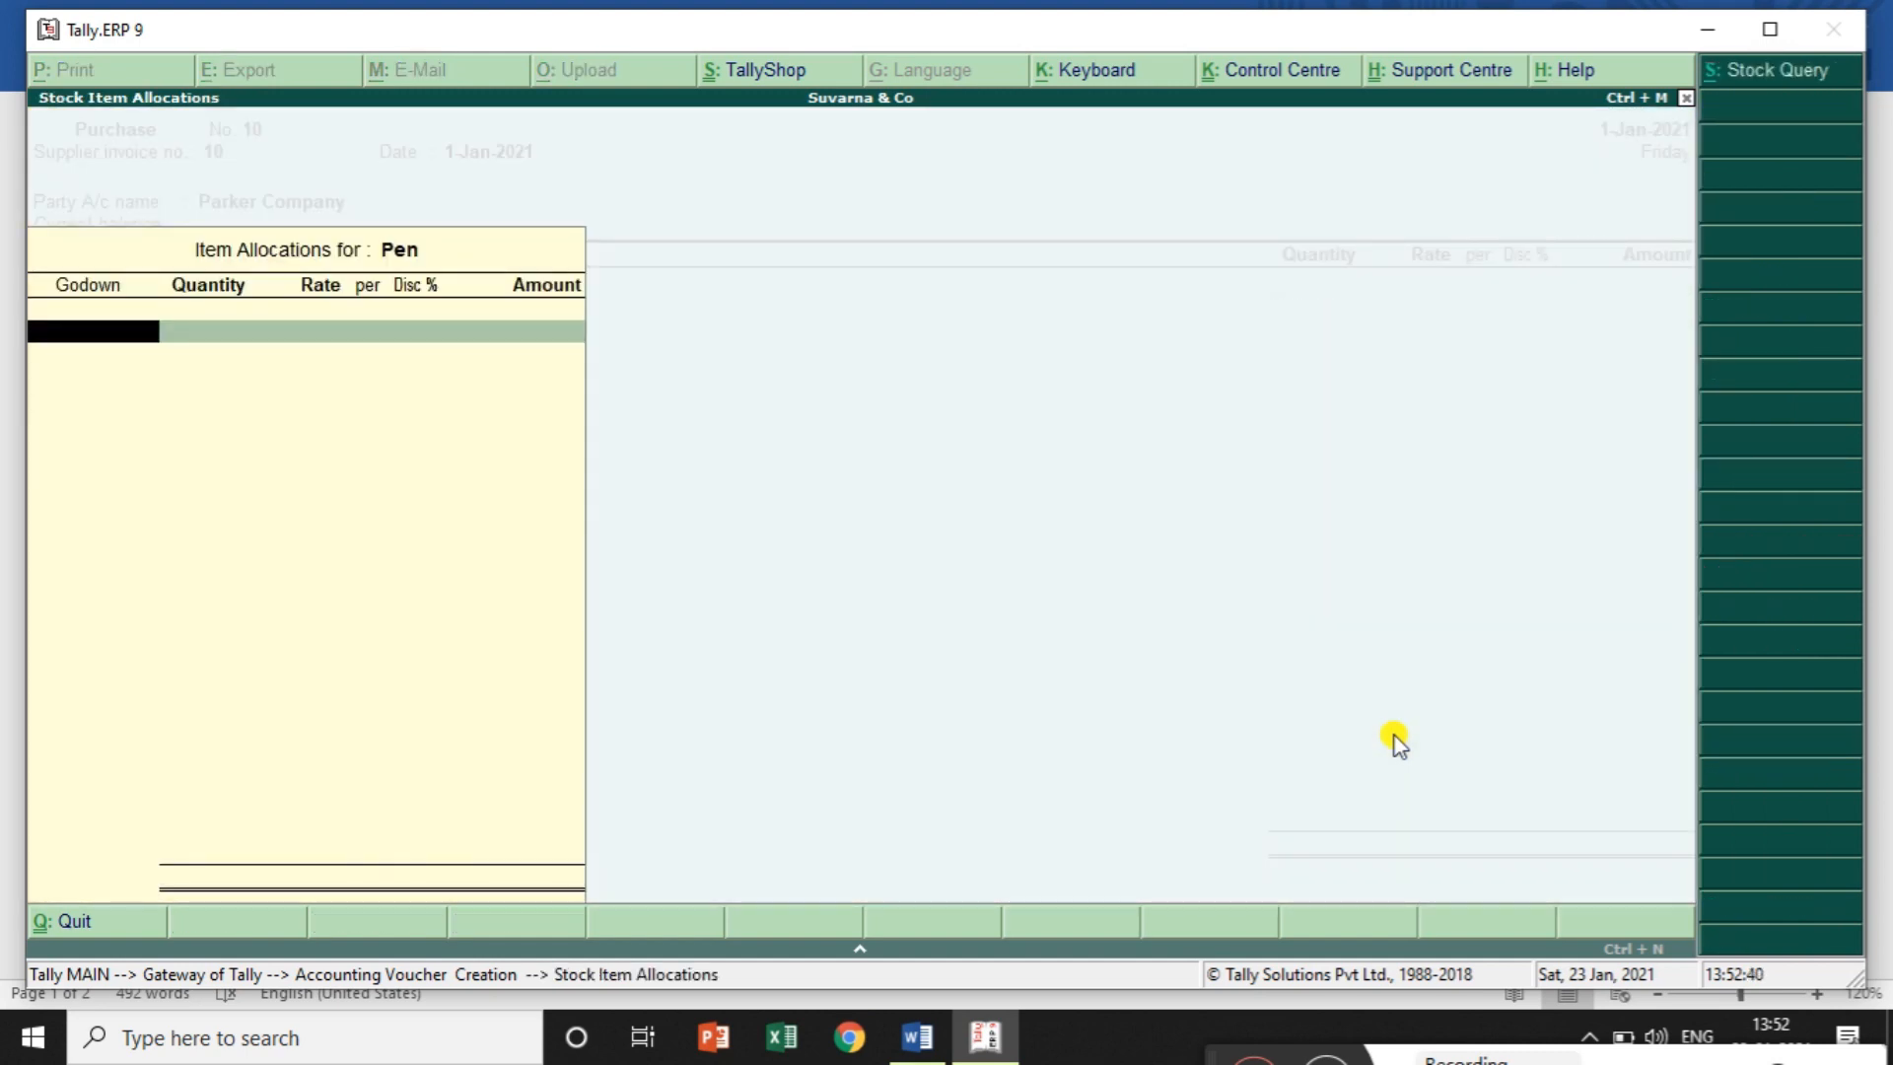
type("B")
key("Return")
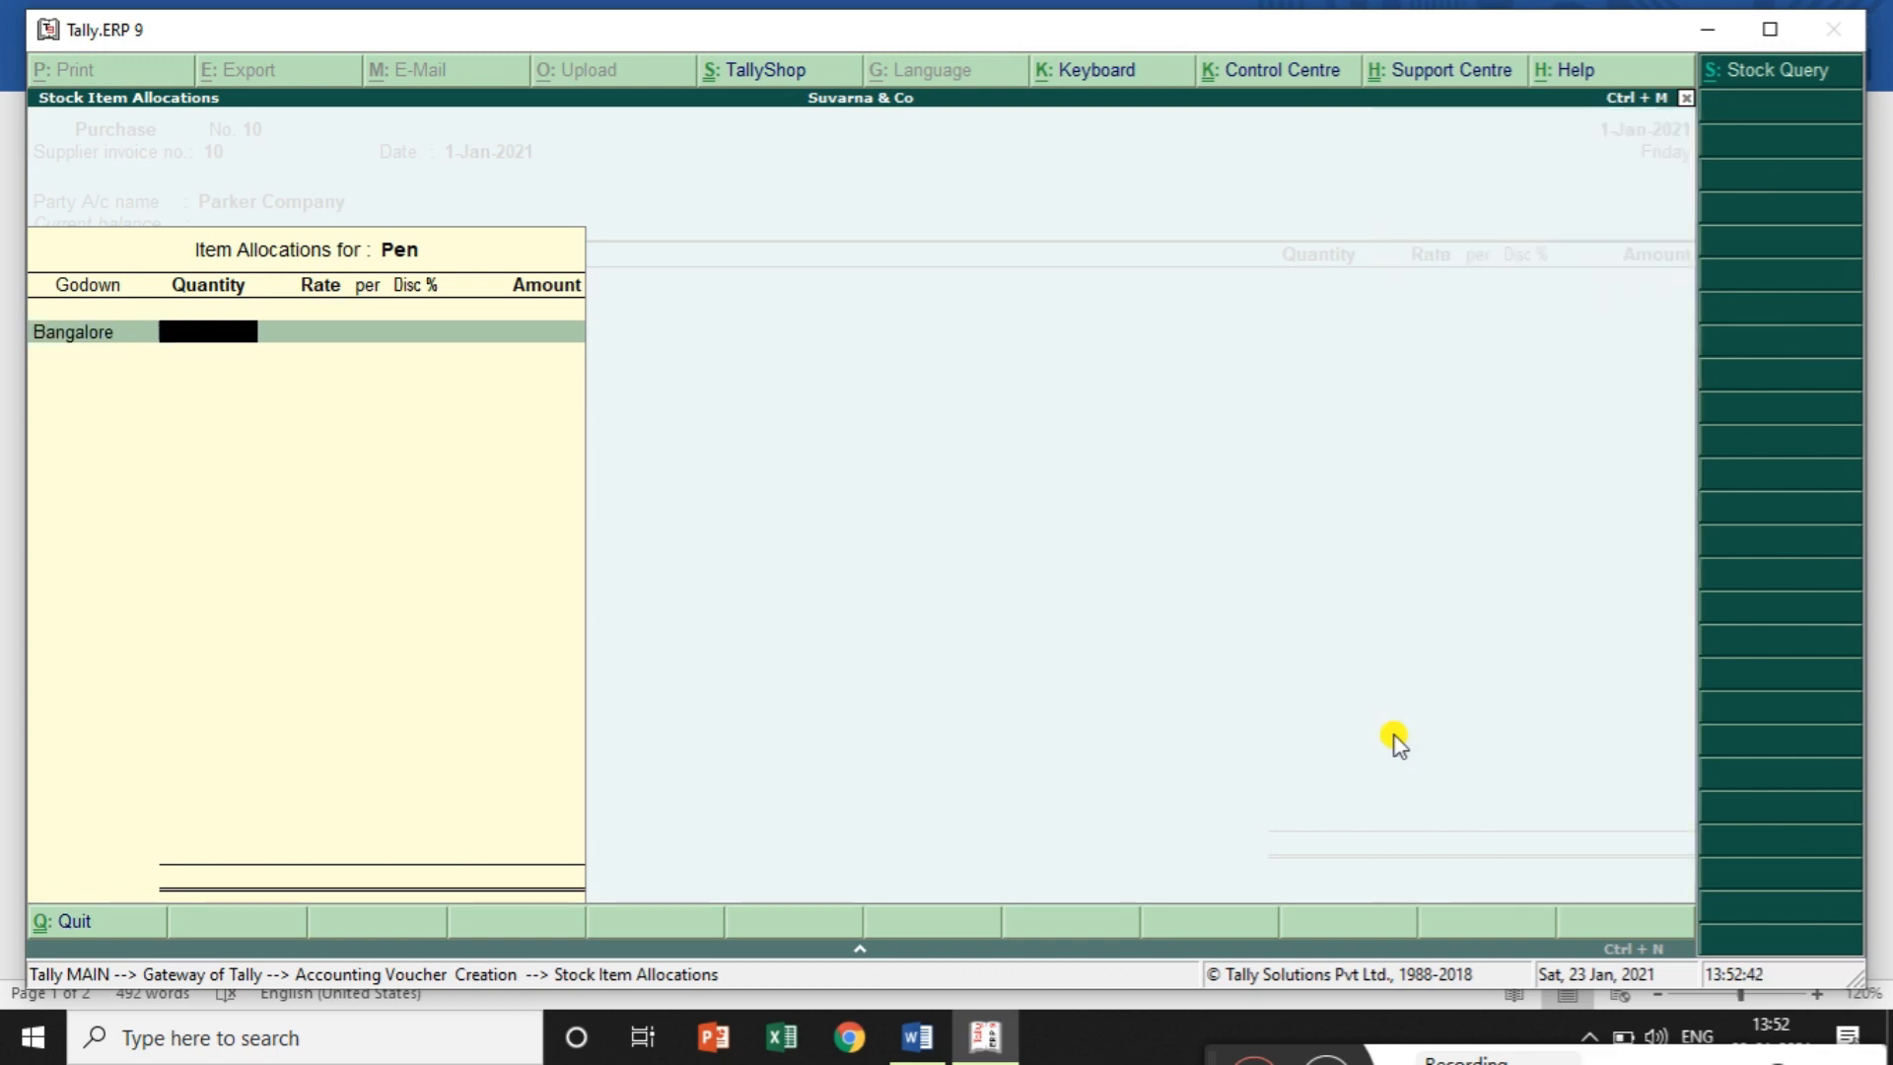
Consult the Word example and set the Pen allocation to a quantity of 500 at a rate of 15
key("alt+Tab")
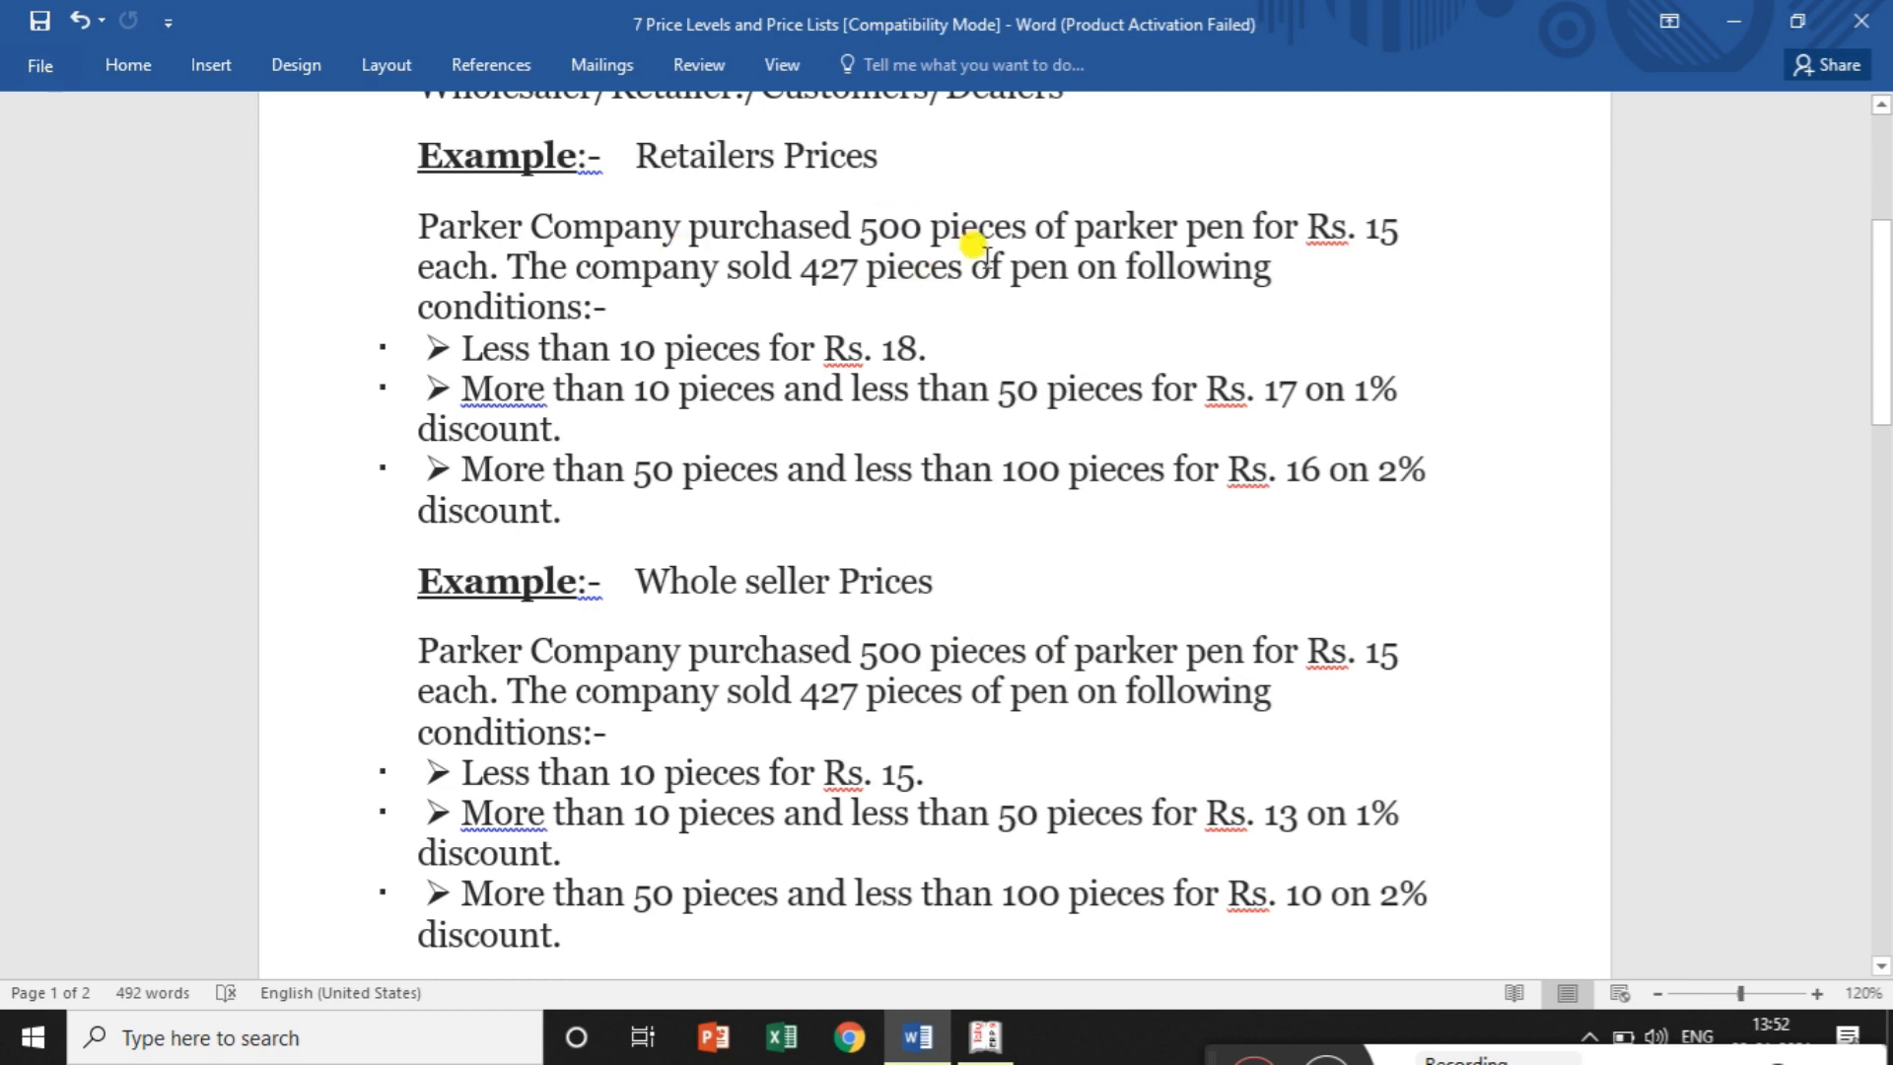
key("alt+Tab")
type("500")
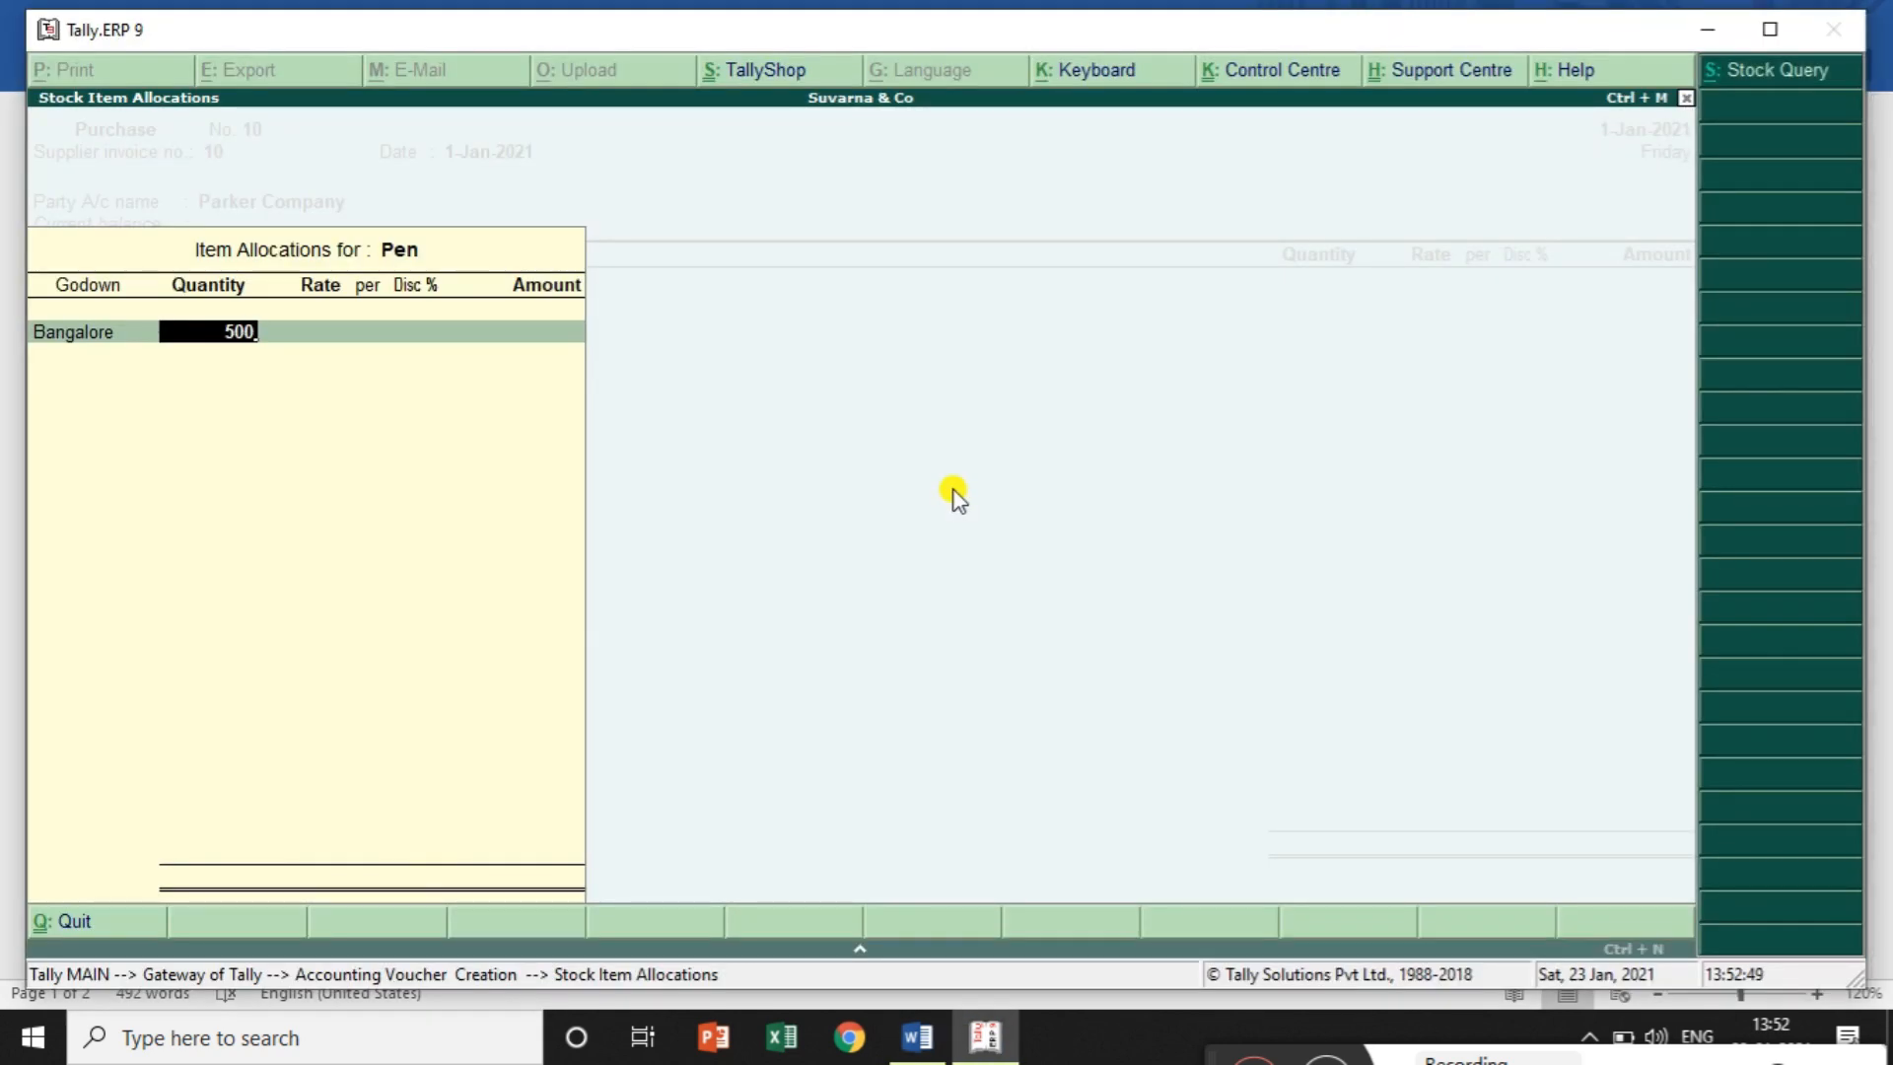
key("Return")
key("alt+Tab")
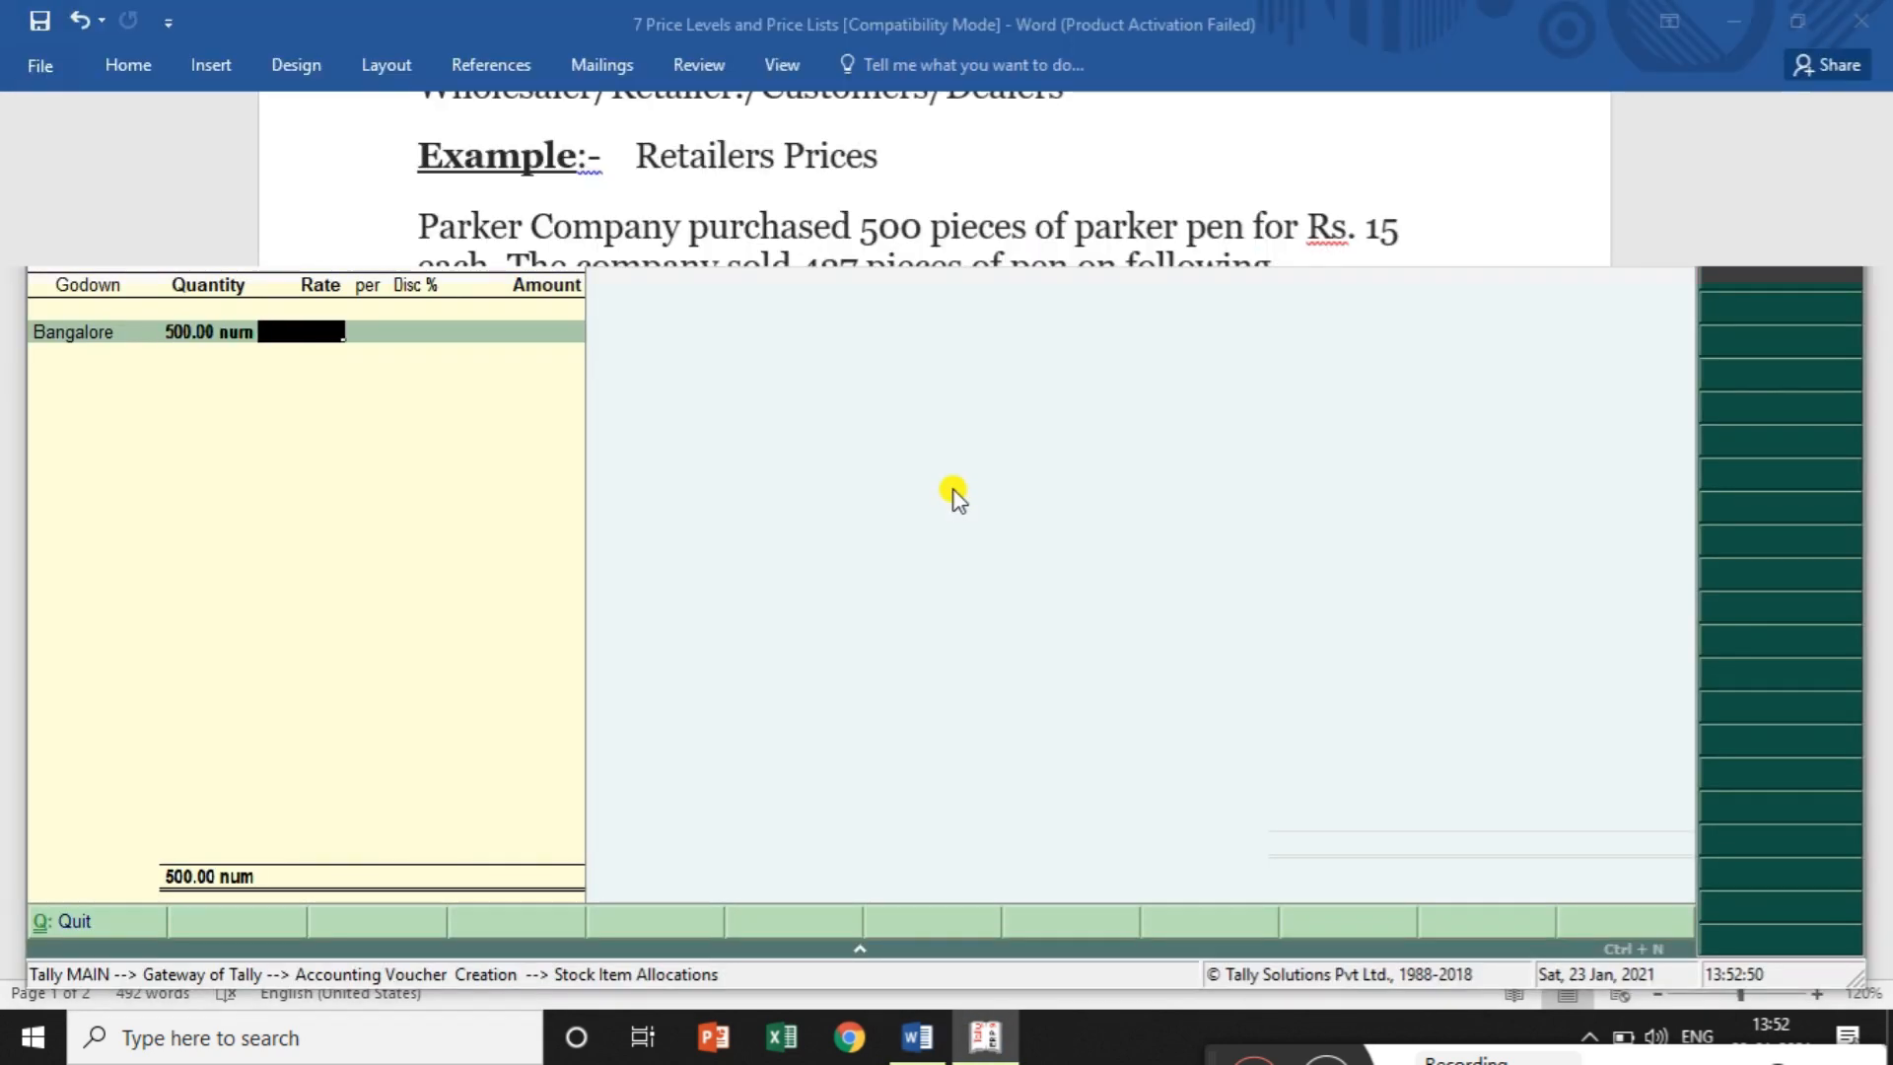
key("alt+Tab")
type("15")
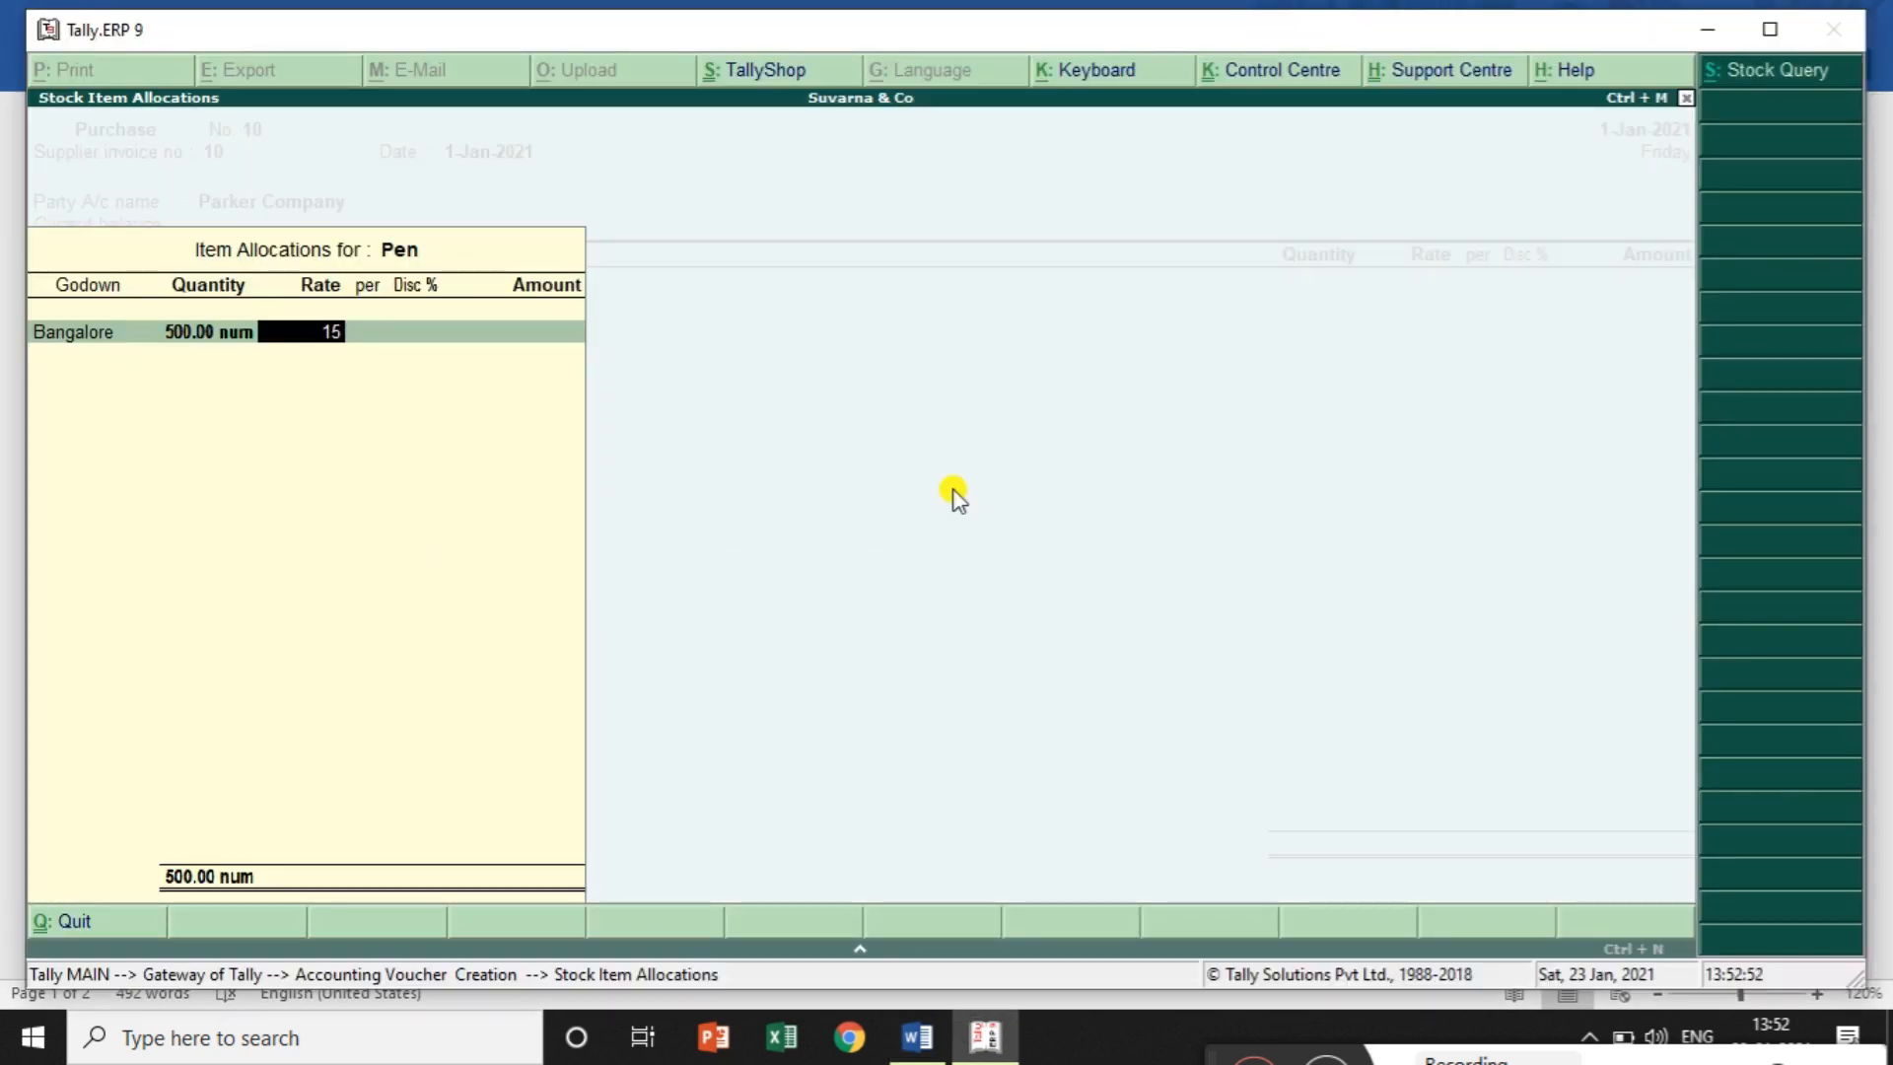
key("Return")
key("Return")
key("Return")
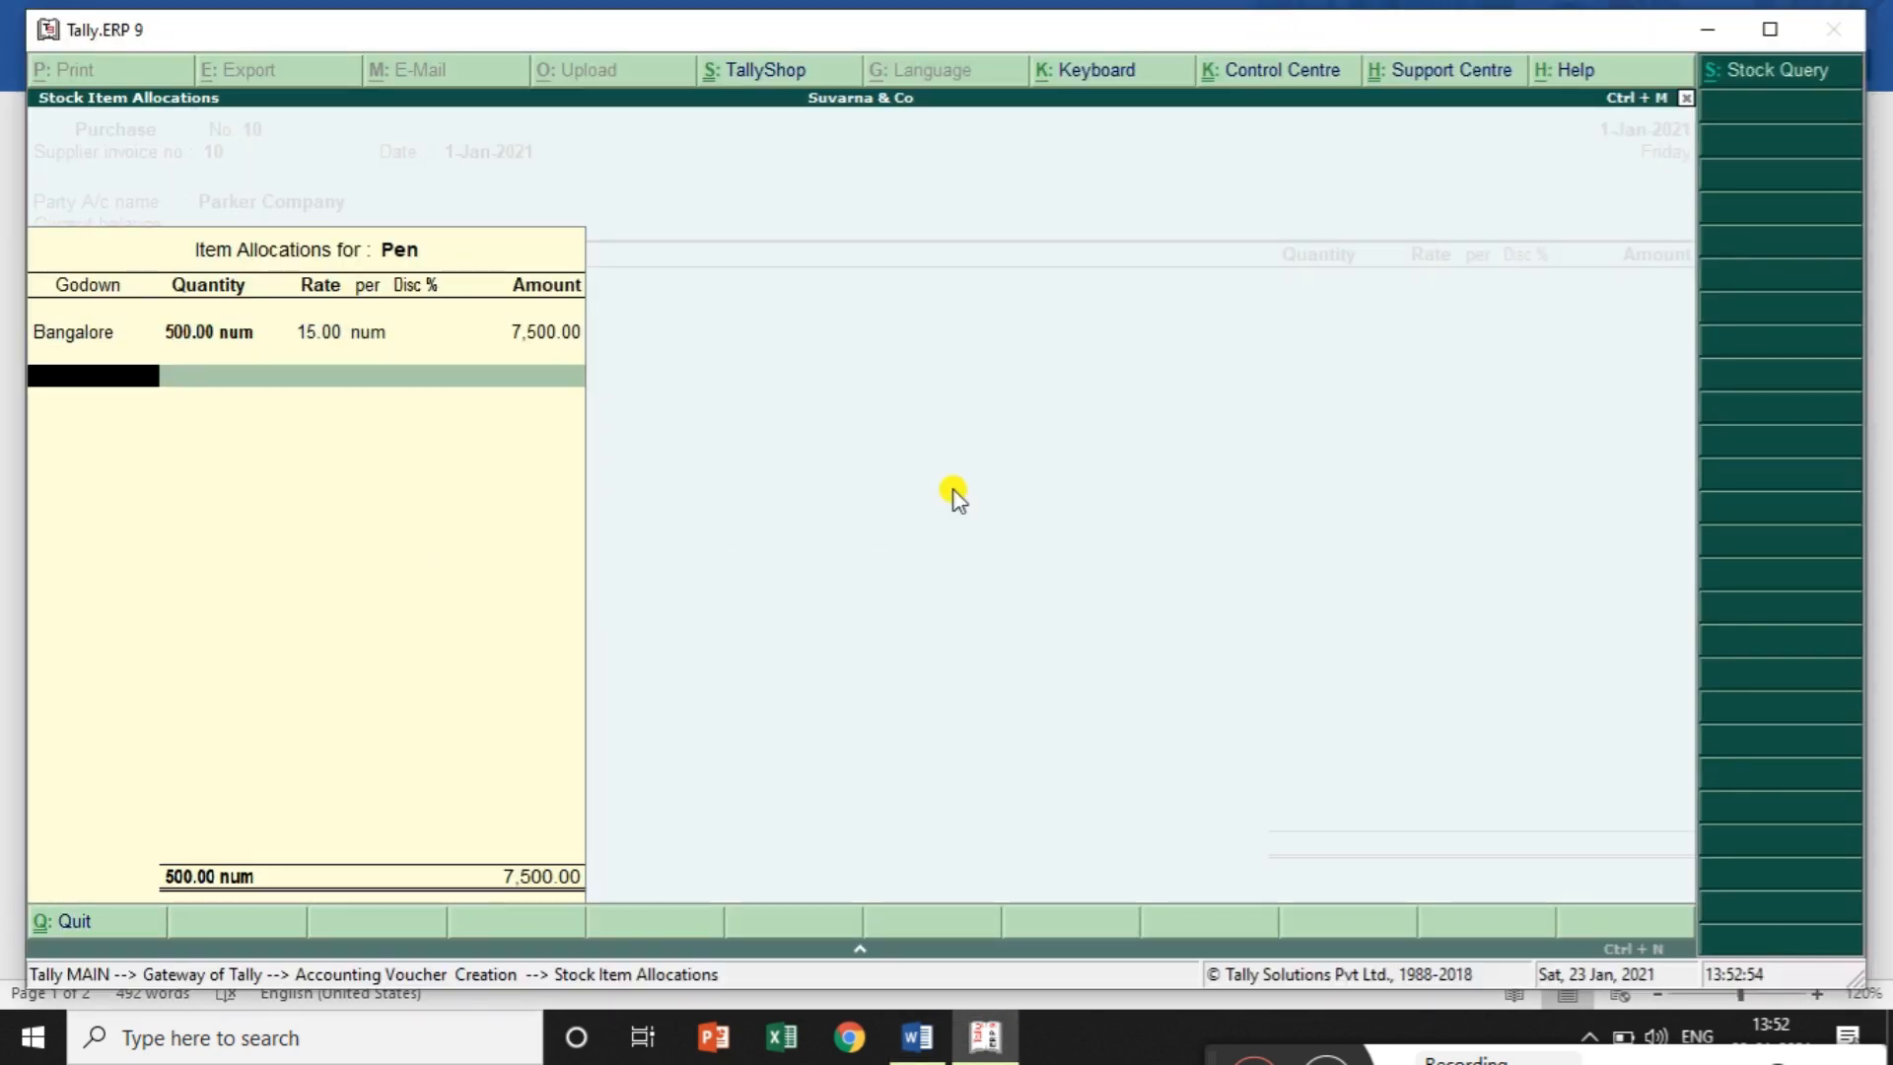
Close the Pen item allocation and book the purchase amount to the Purchase ledger
key("Return")
key("Return")
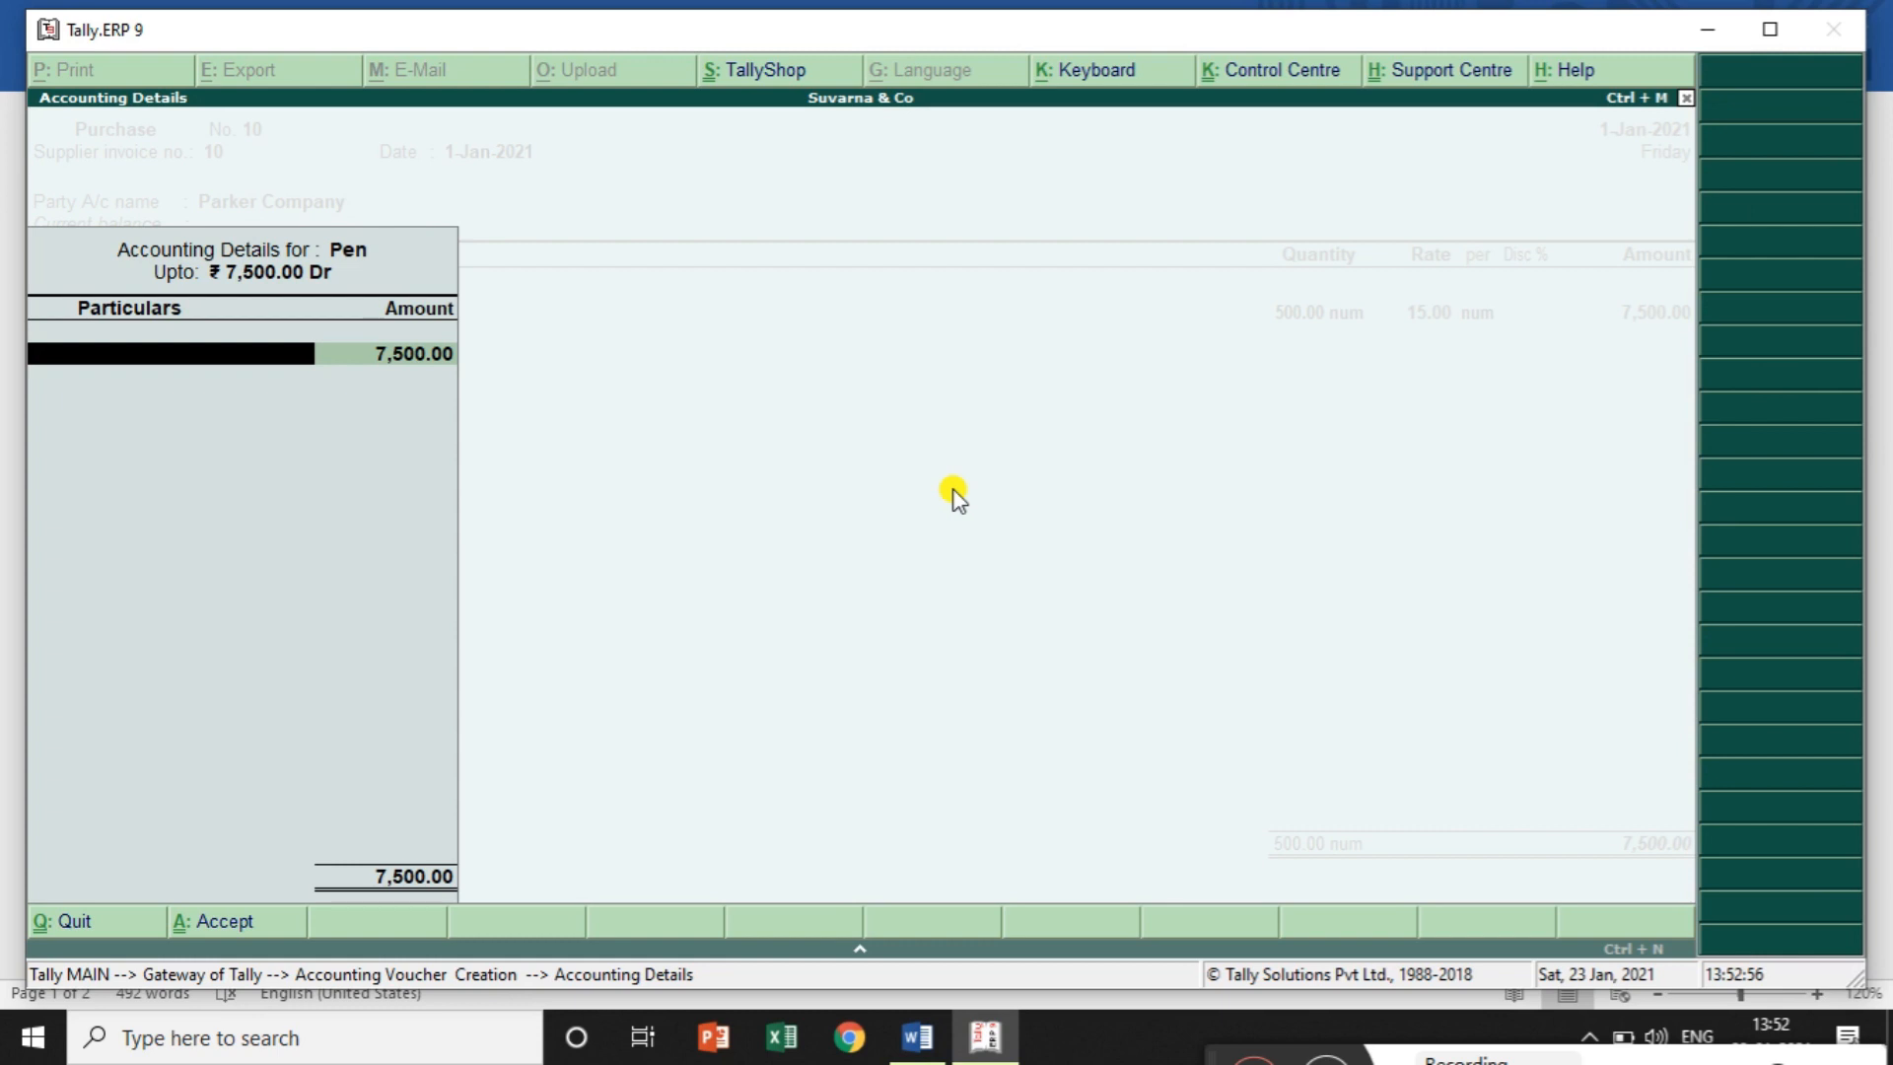
type("P")
key("Down")
key("Down")
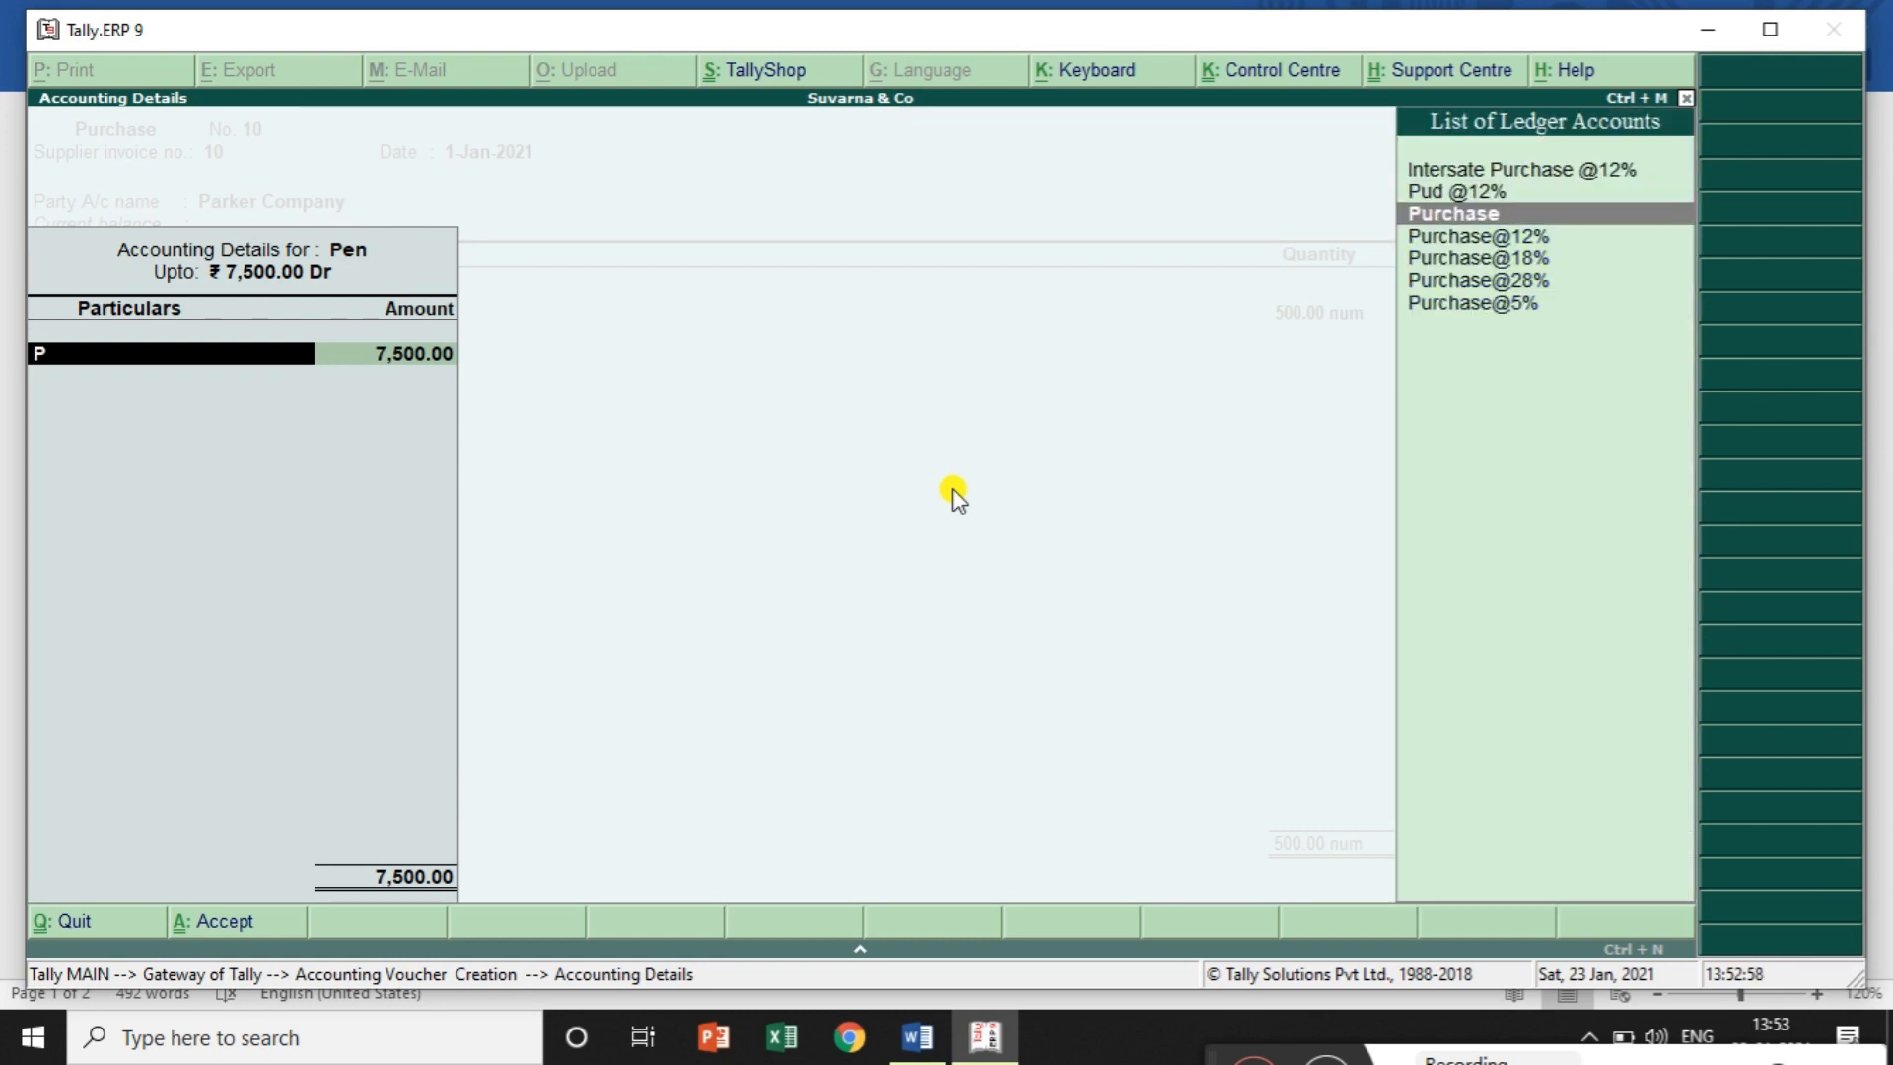
key("Return")
key("Return")
End the item list, leave the narration blank and save the purchase voucher
key("Return")
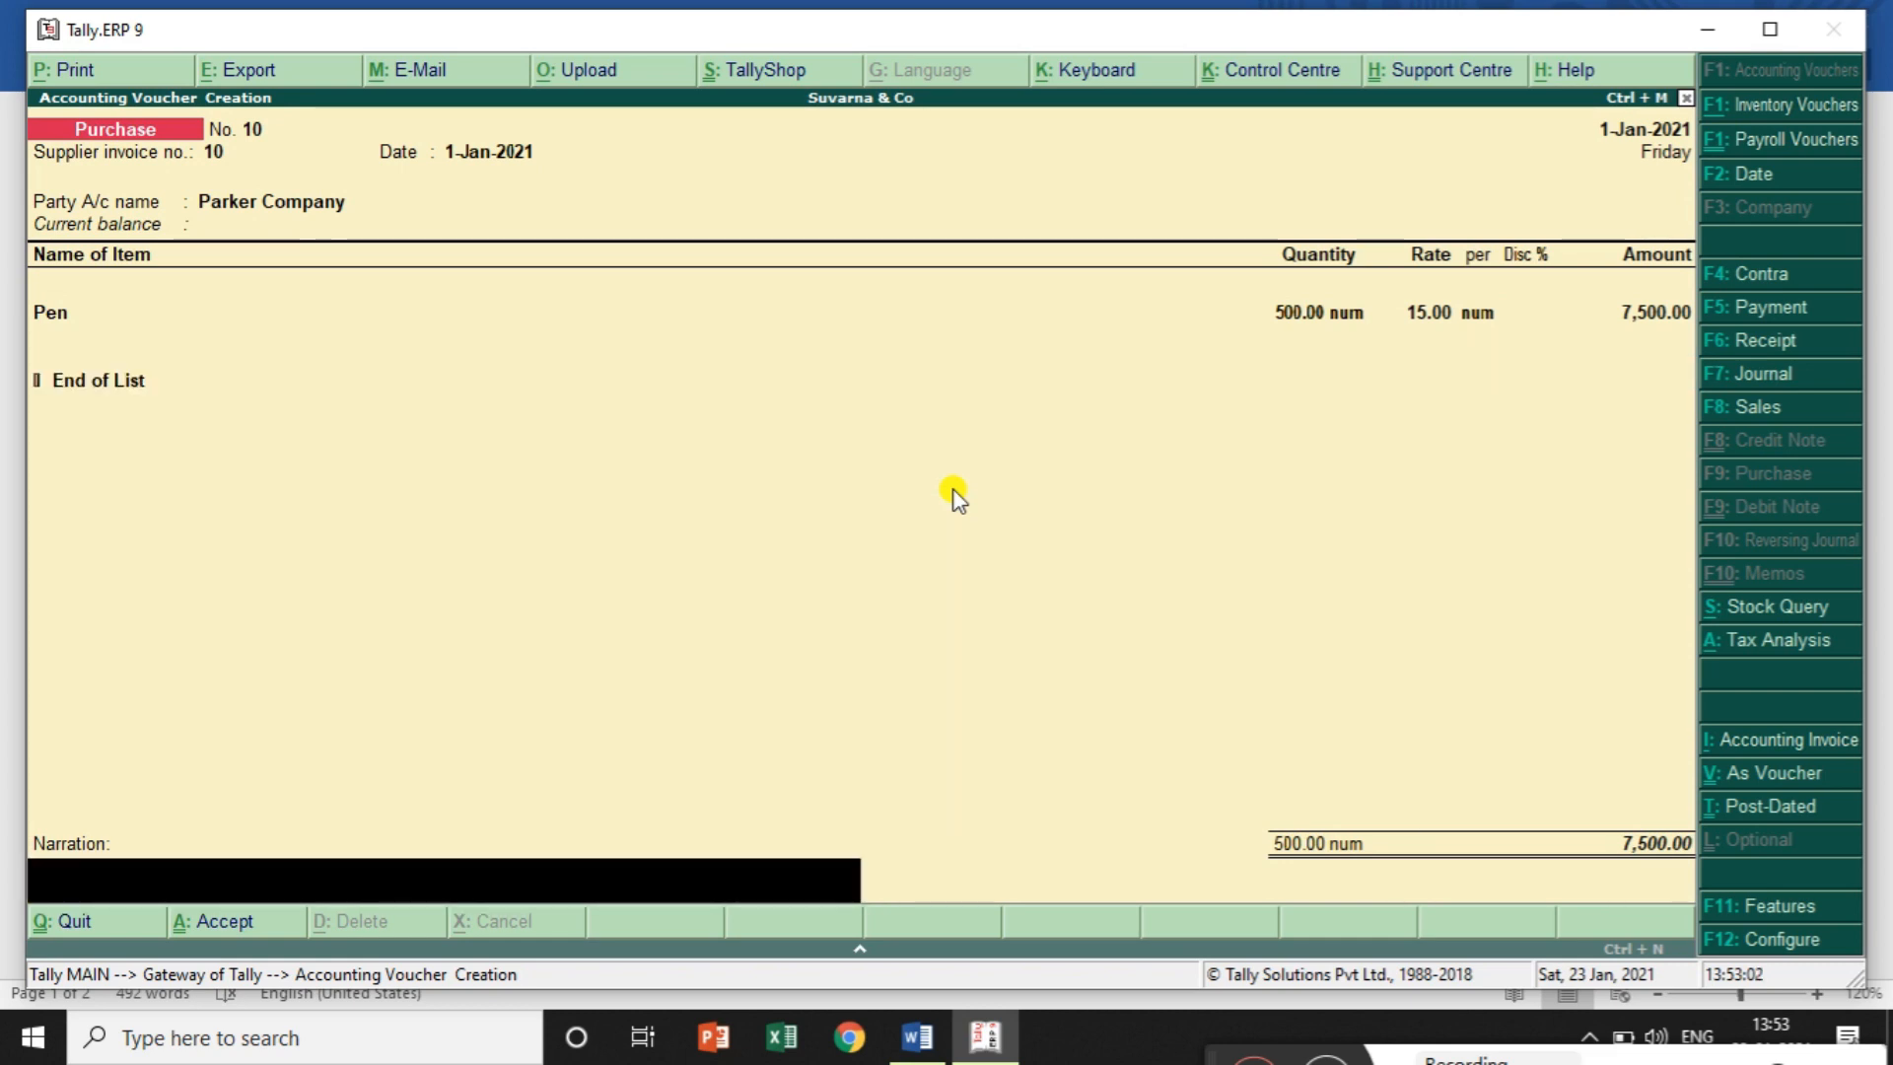
key("Return")
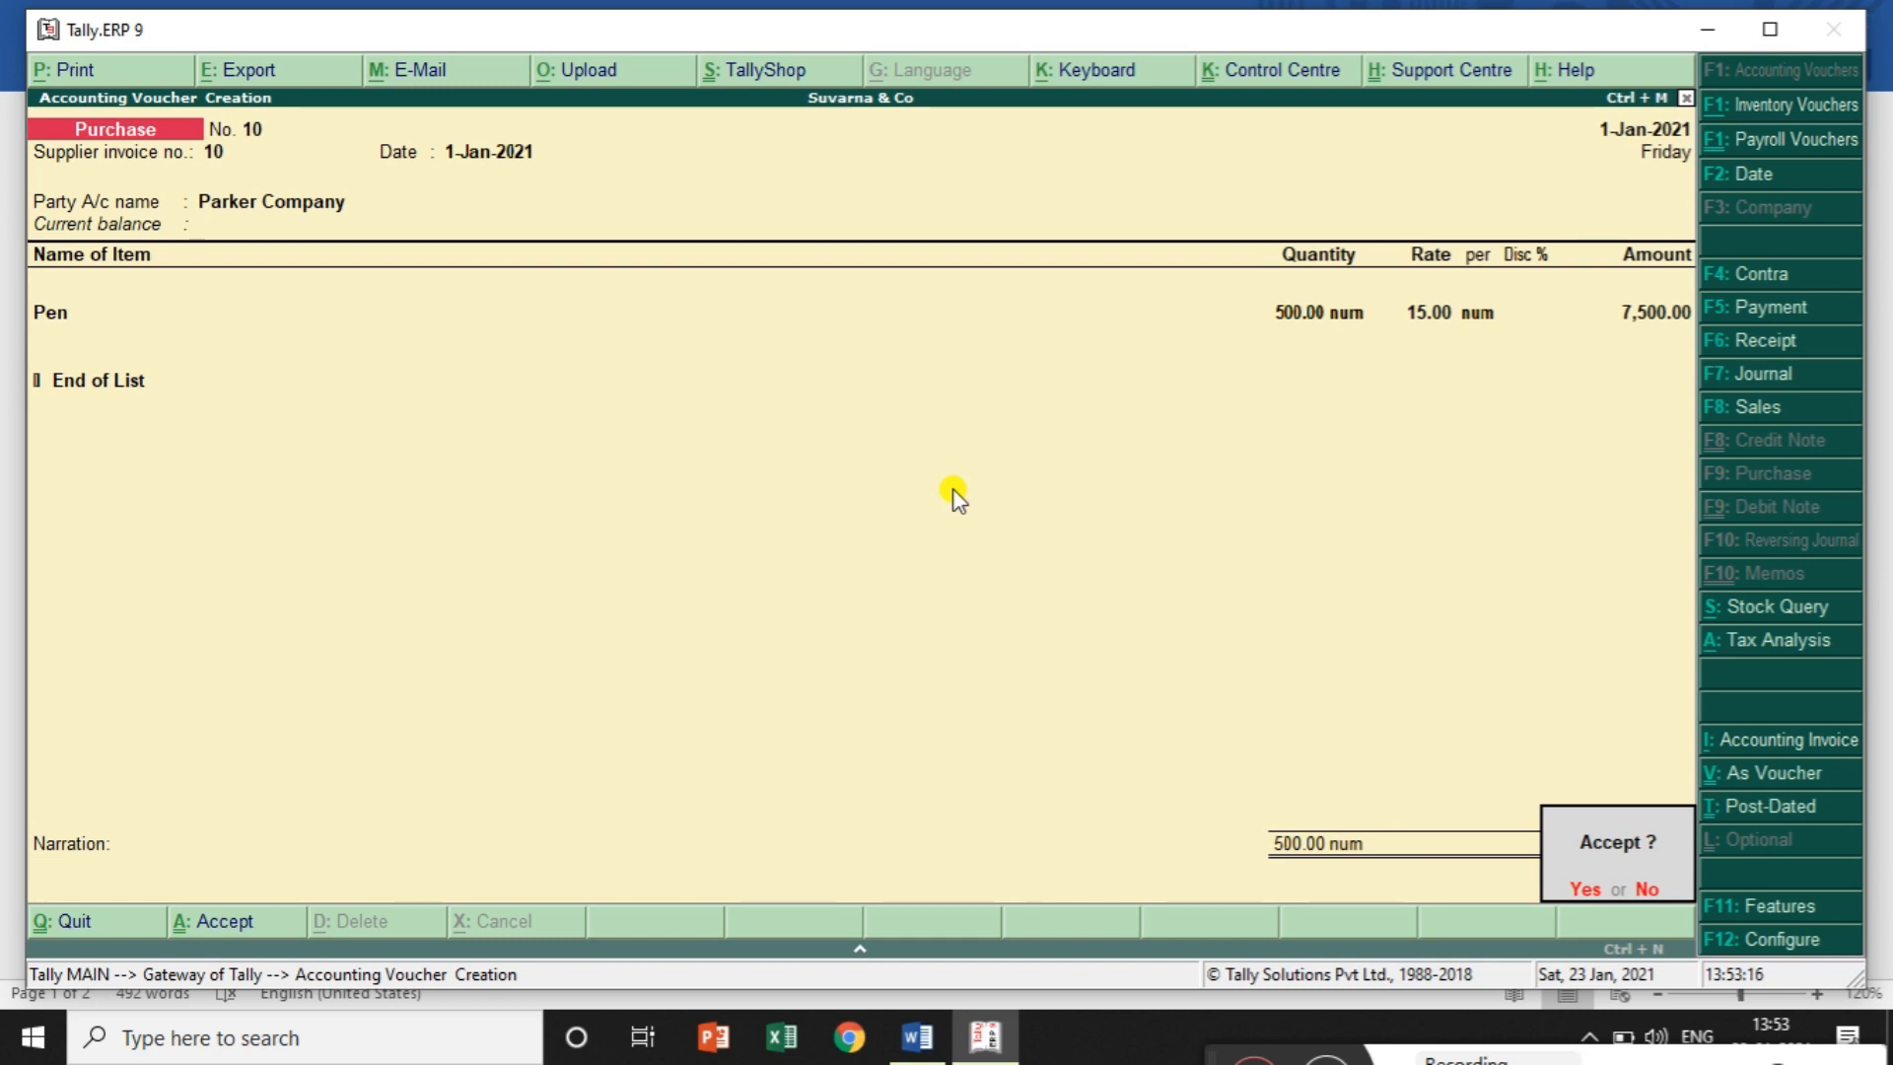
key("Return")
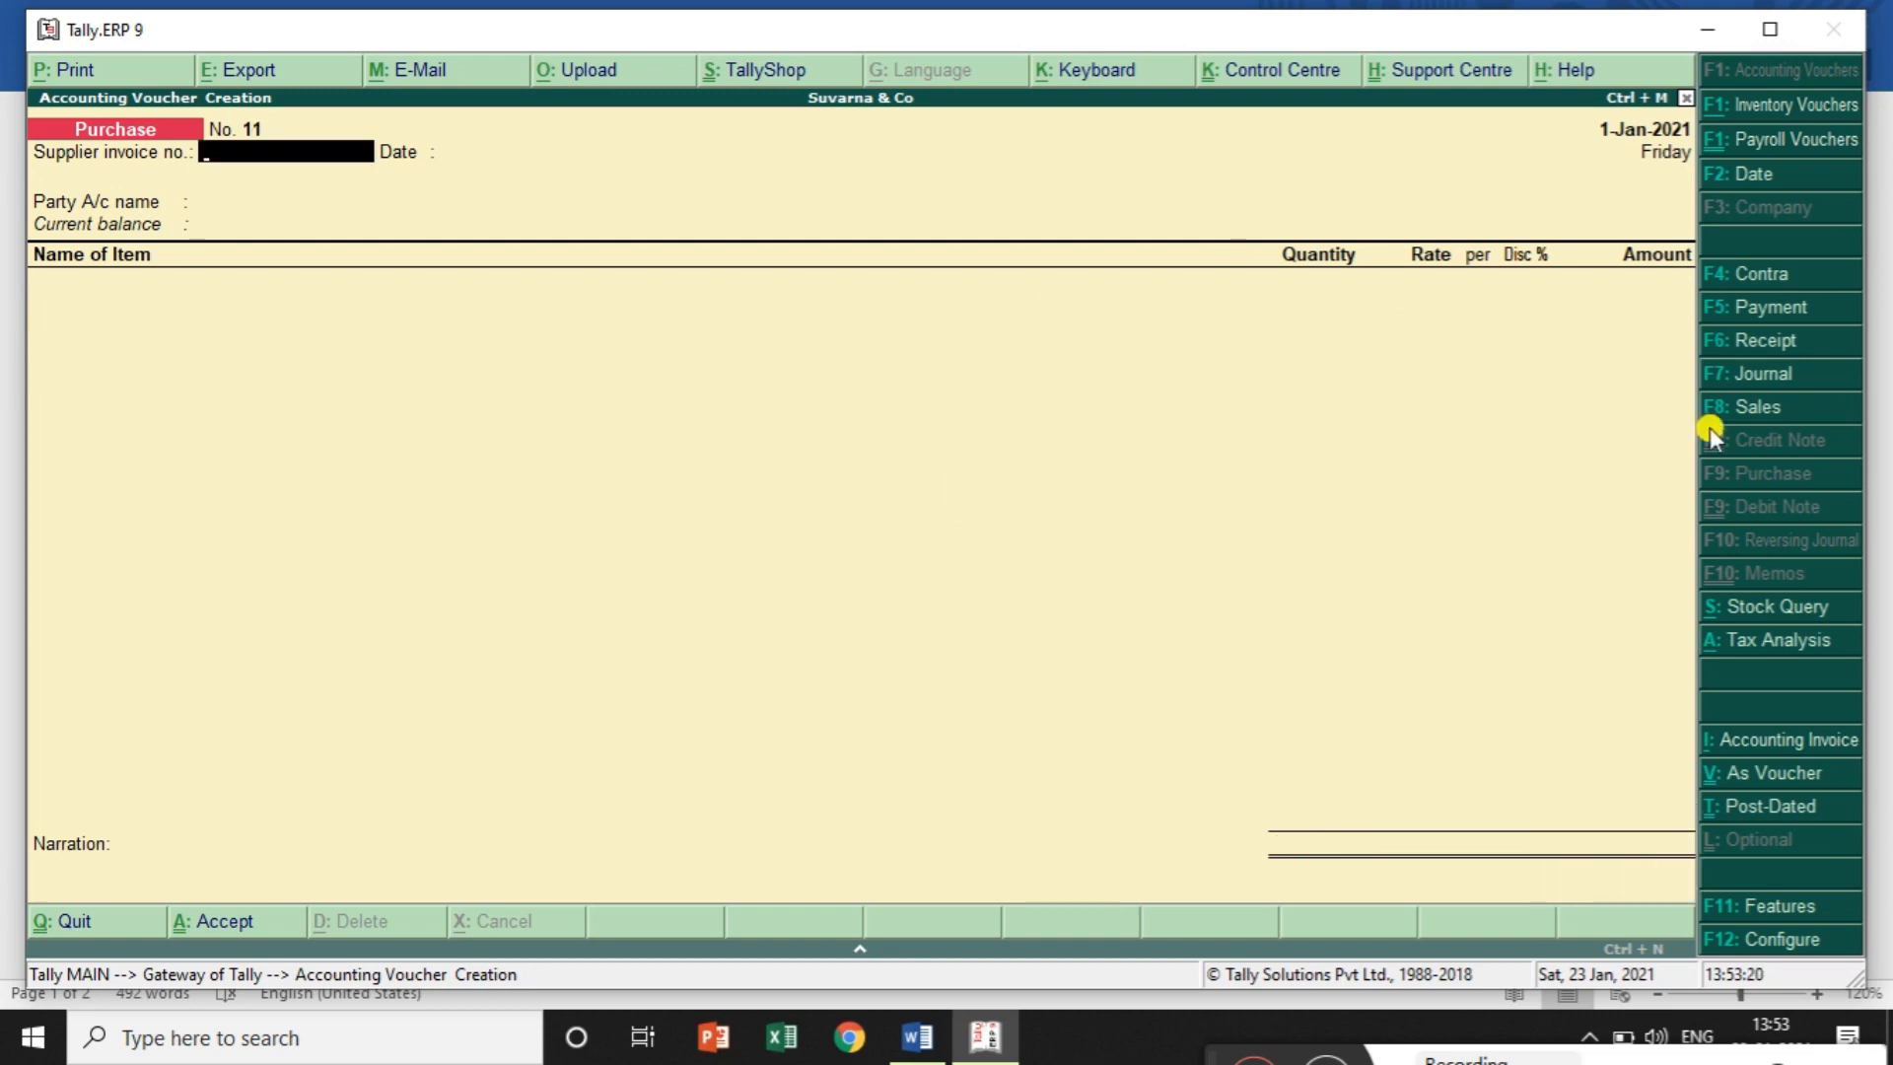
Start a voucher of type Sales and set its reference number to 10
left_click(1785, 408)
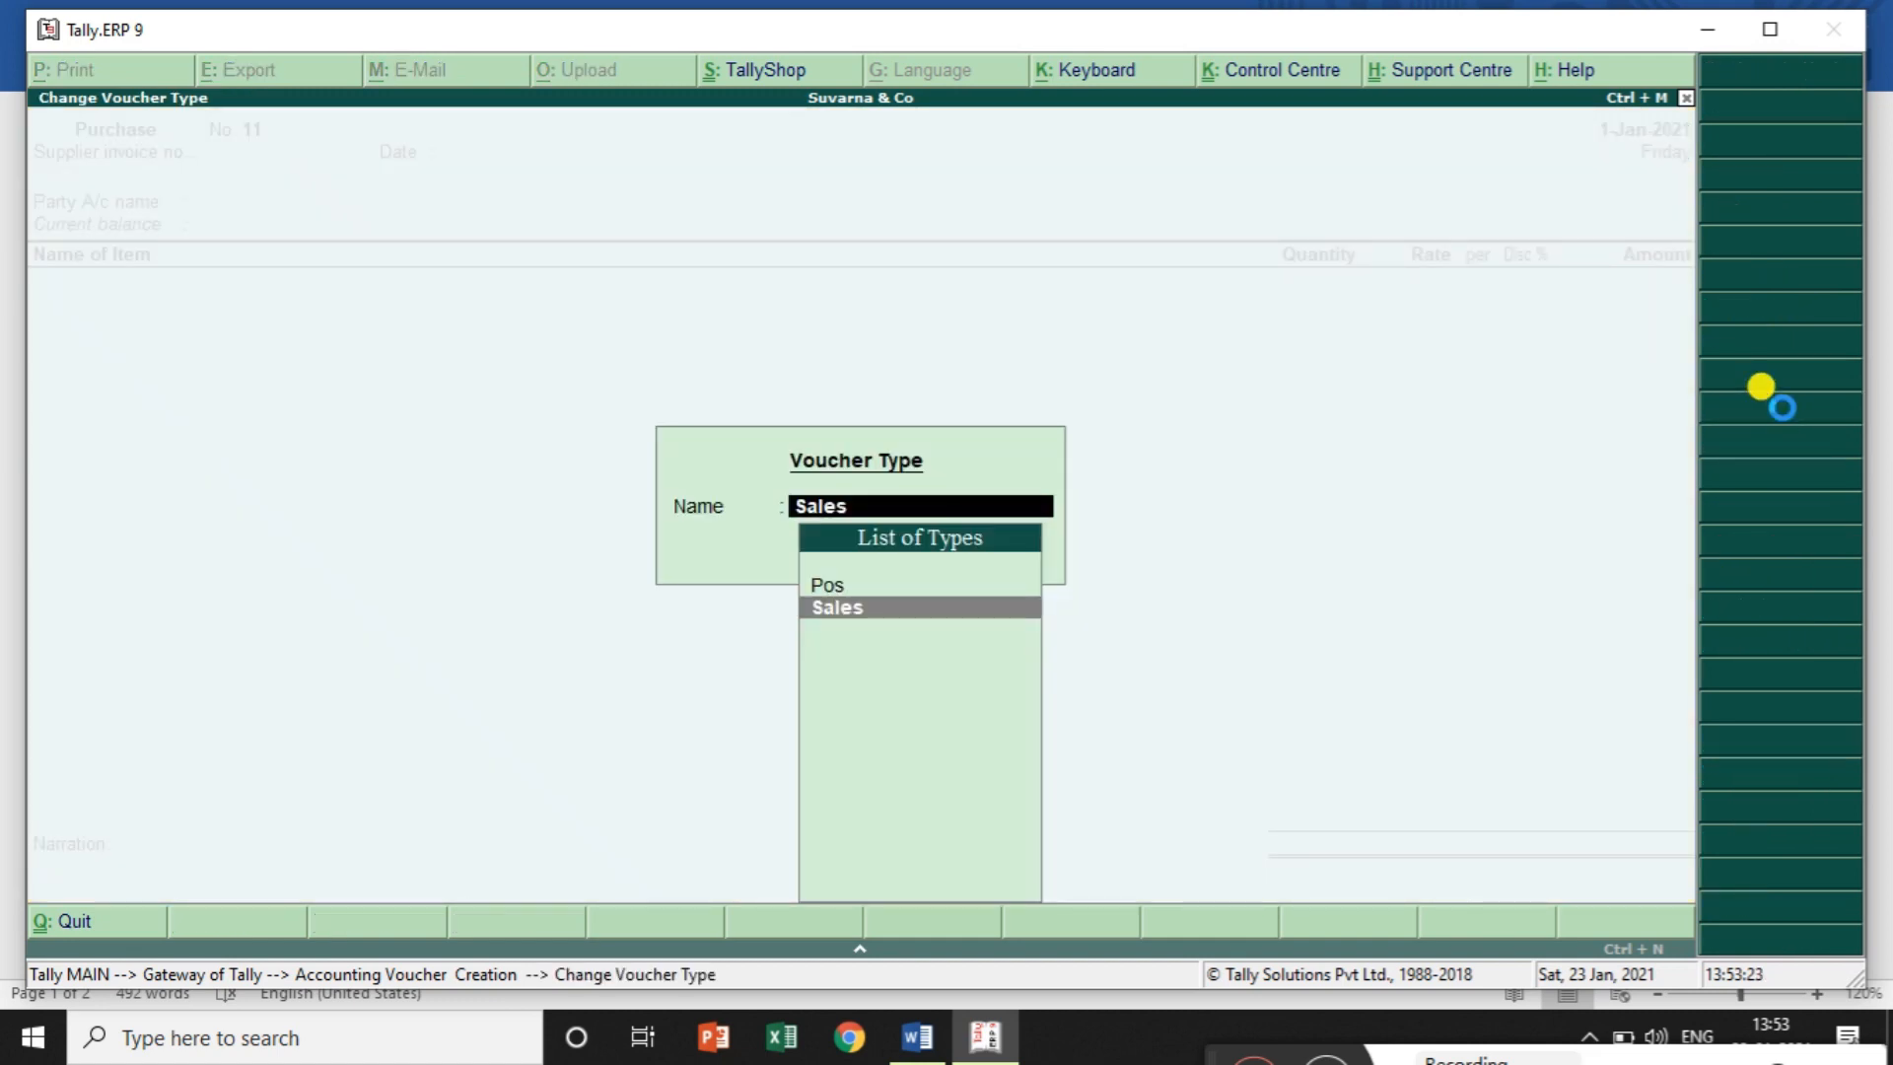
key("Return")
type("18")
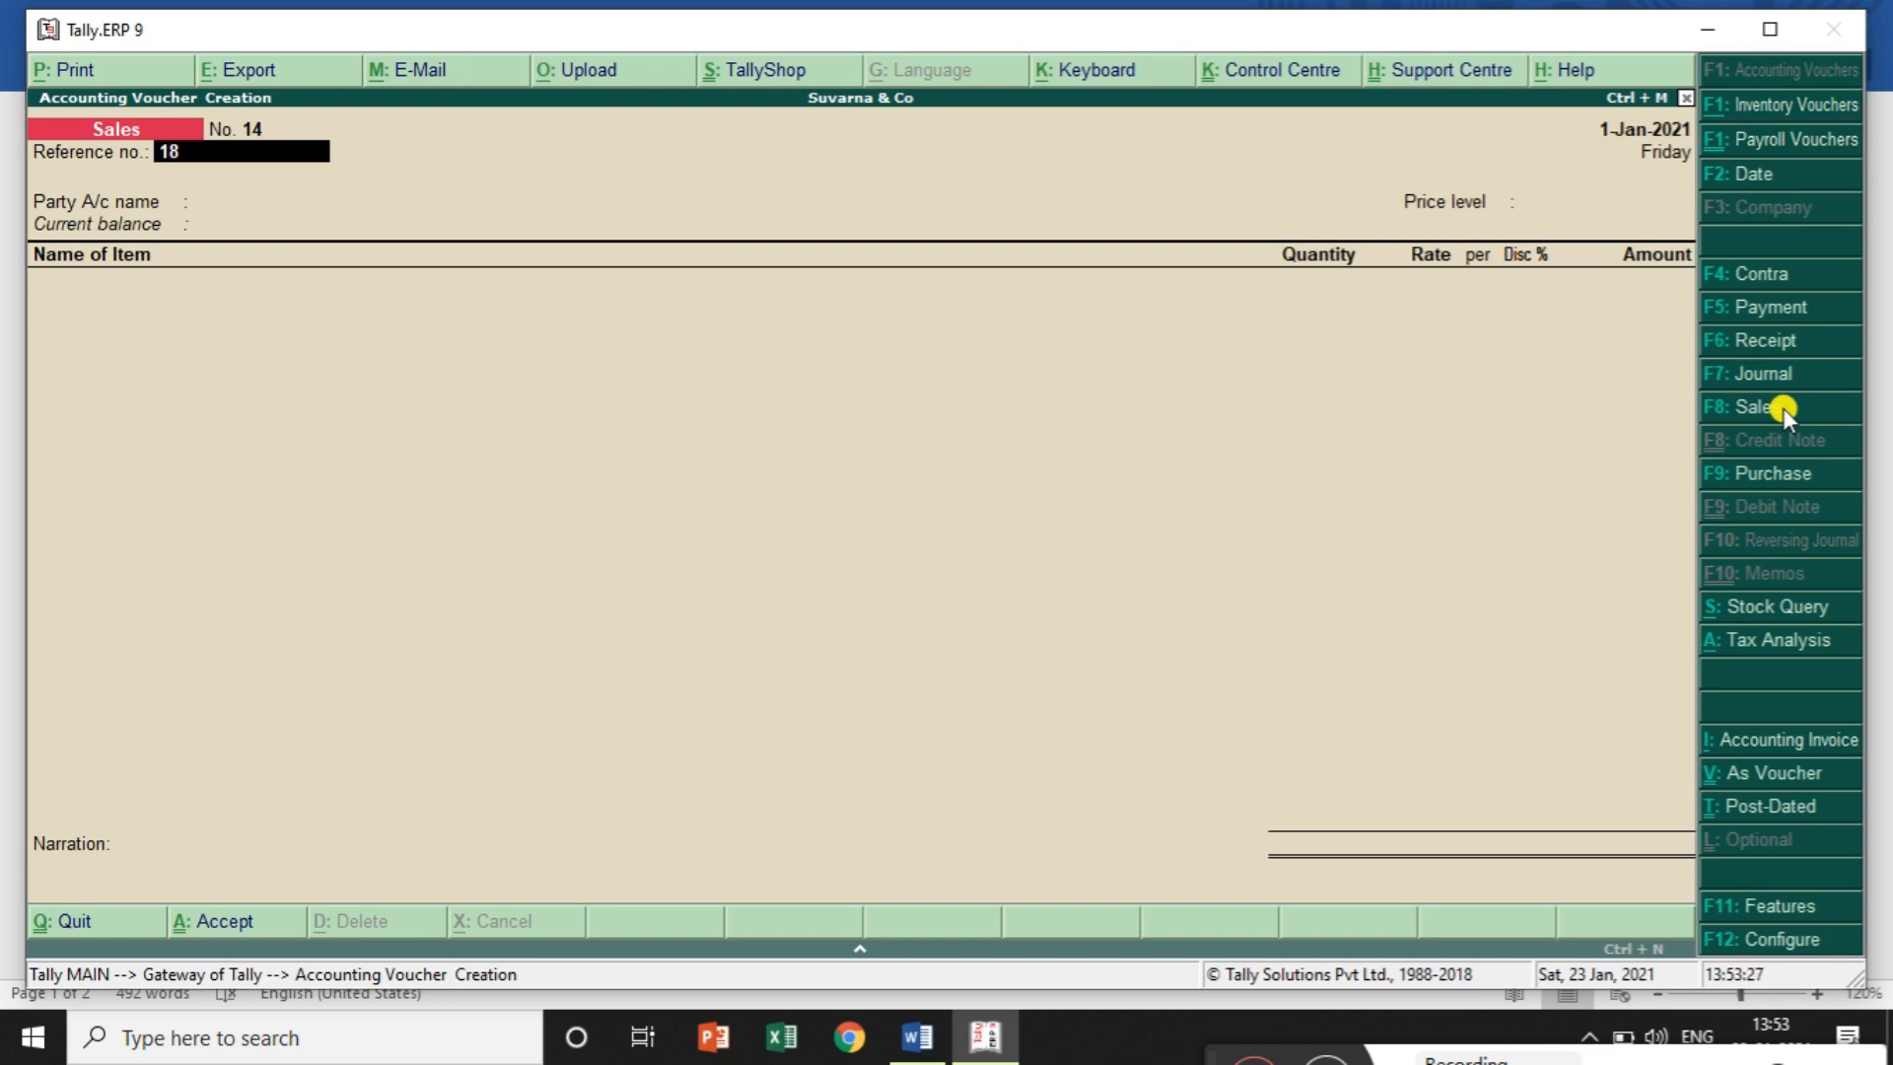
key("BackSpace")
type("0")
key("Return")
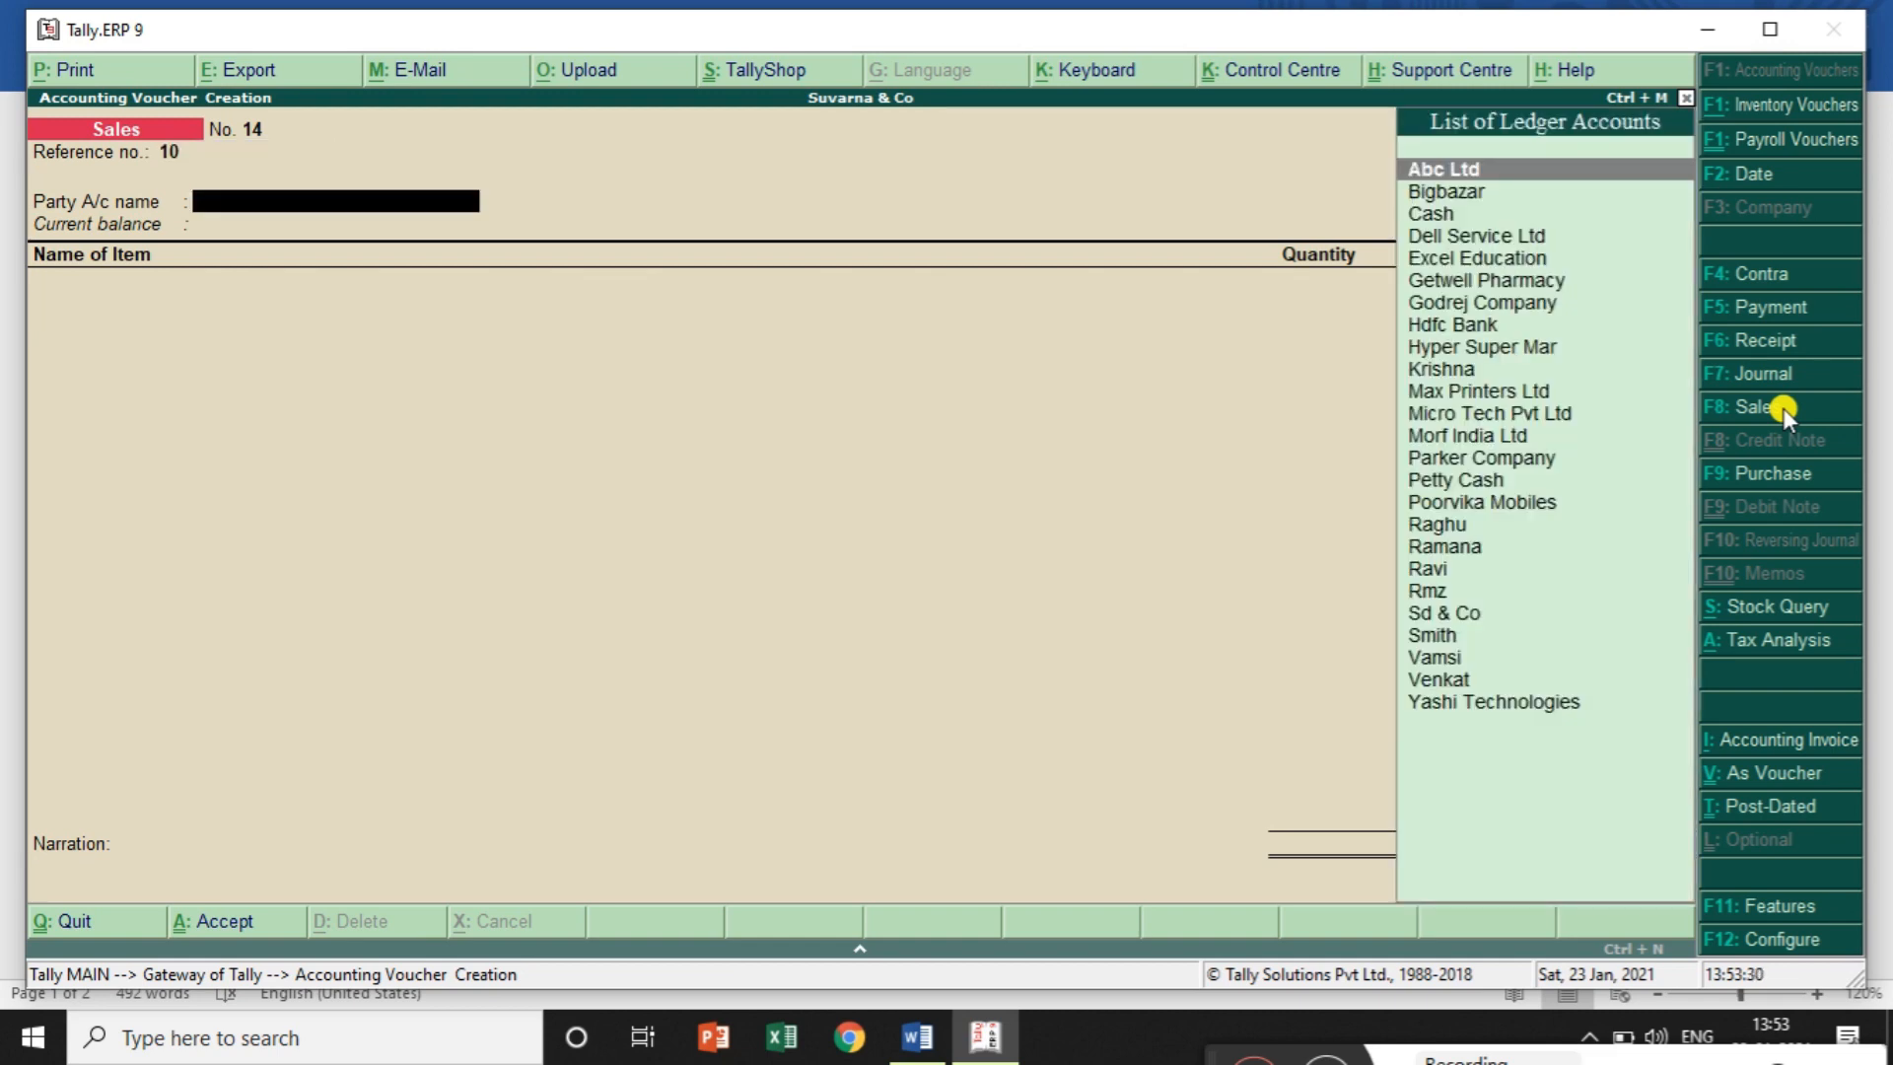
Look through the list of party ledger accounts for the sales customer
key("Down")
key("Down")
key("Down")
key("Down")
key("Down")
key("Down")
key("Down")
key("Down")
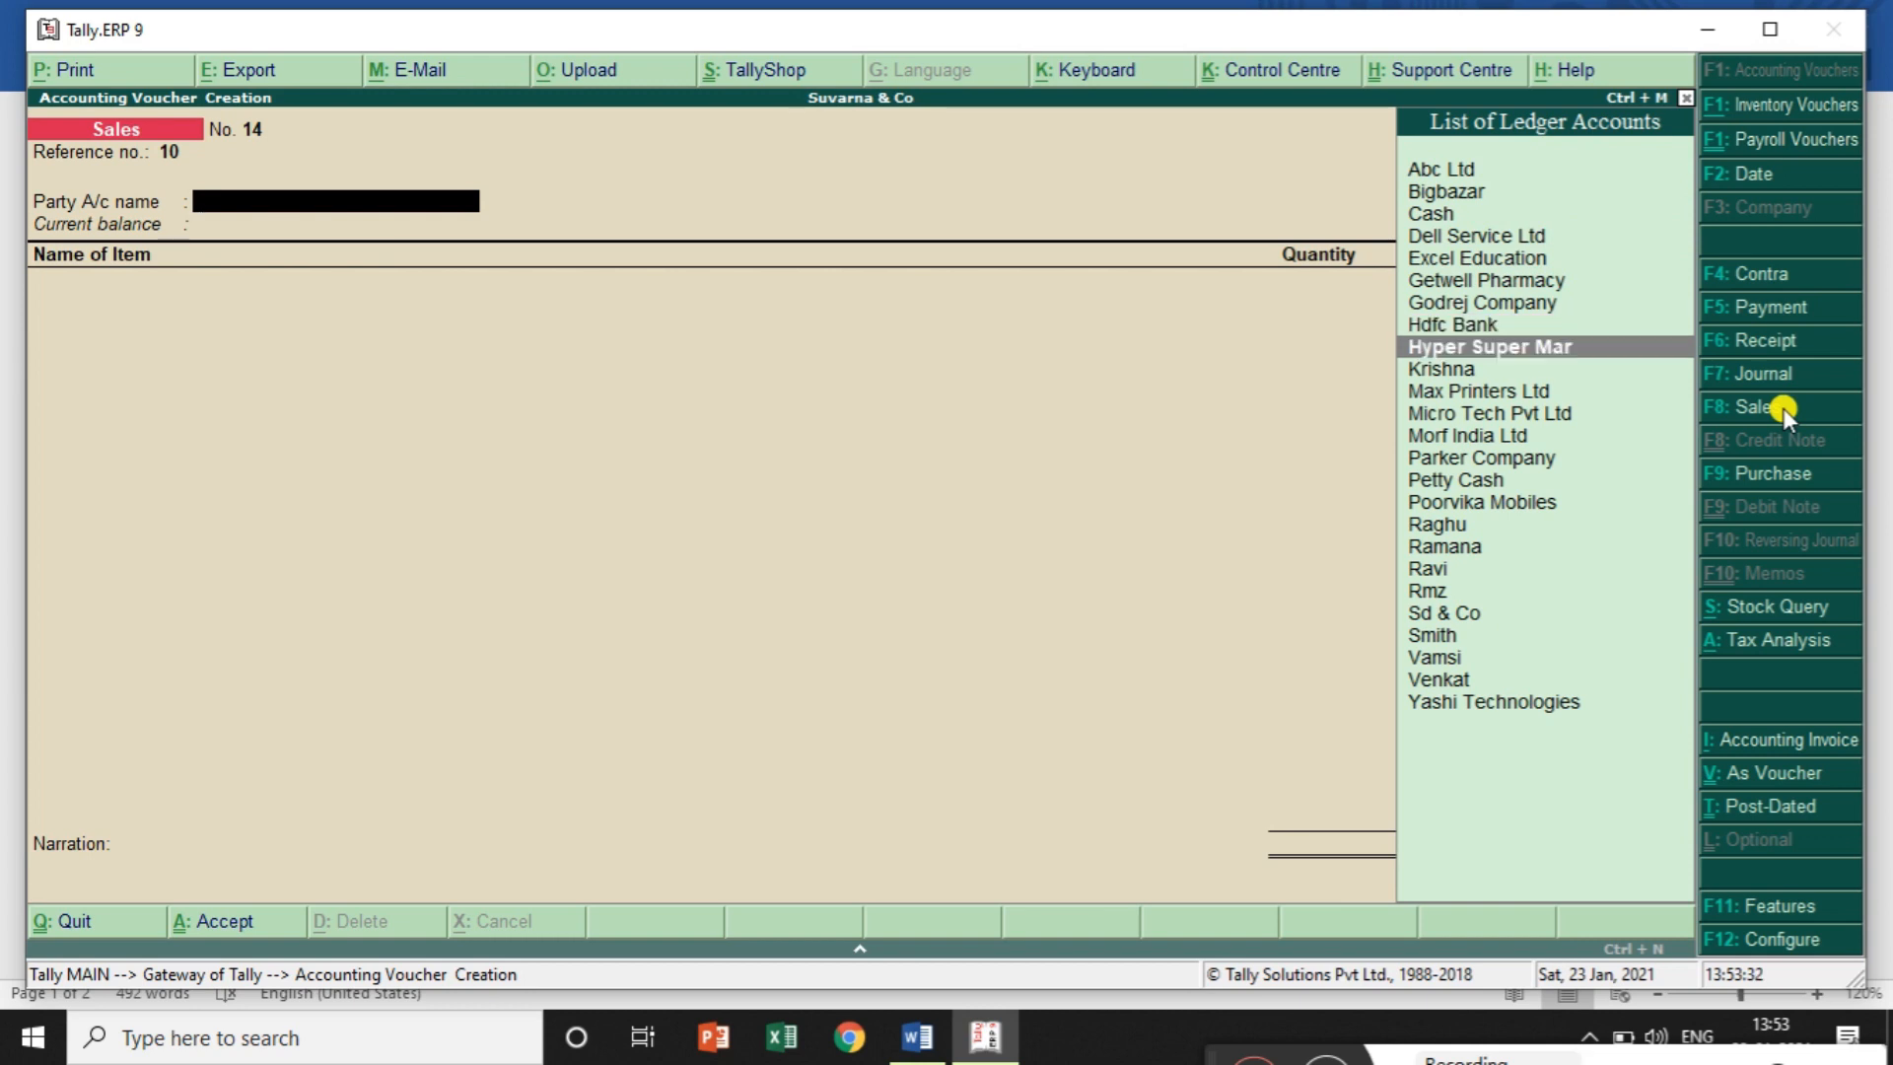
key("Down")
key("Down")
key("Down")
key("Down")
key("Down")
key("Down")
key("Down")
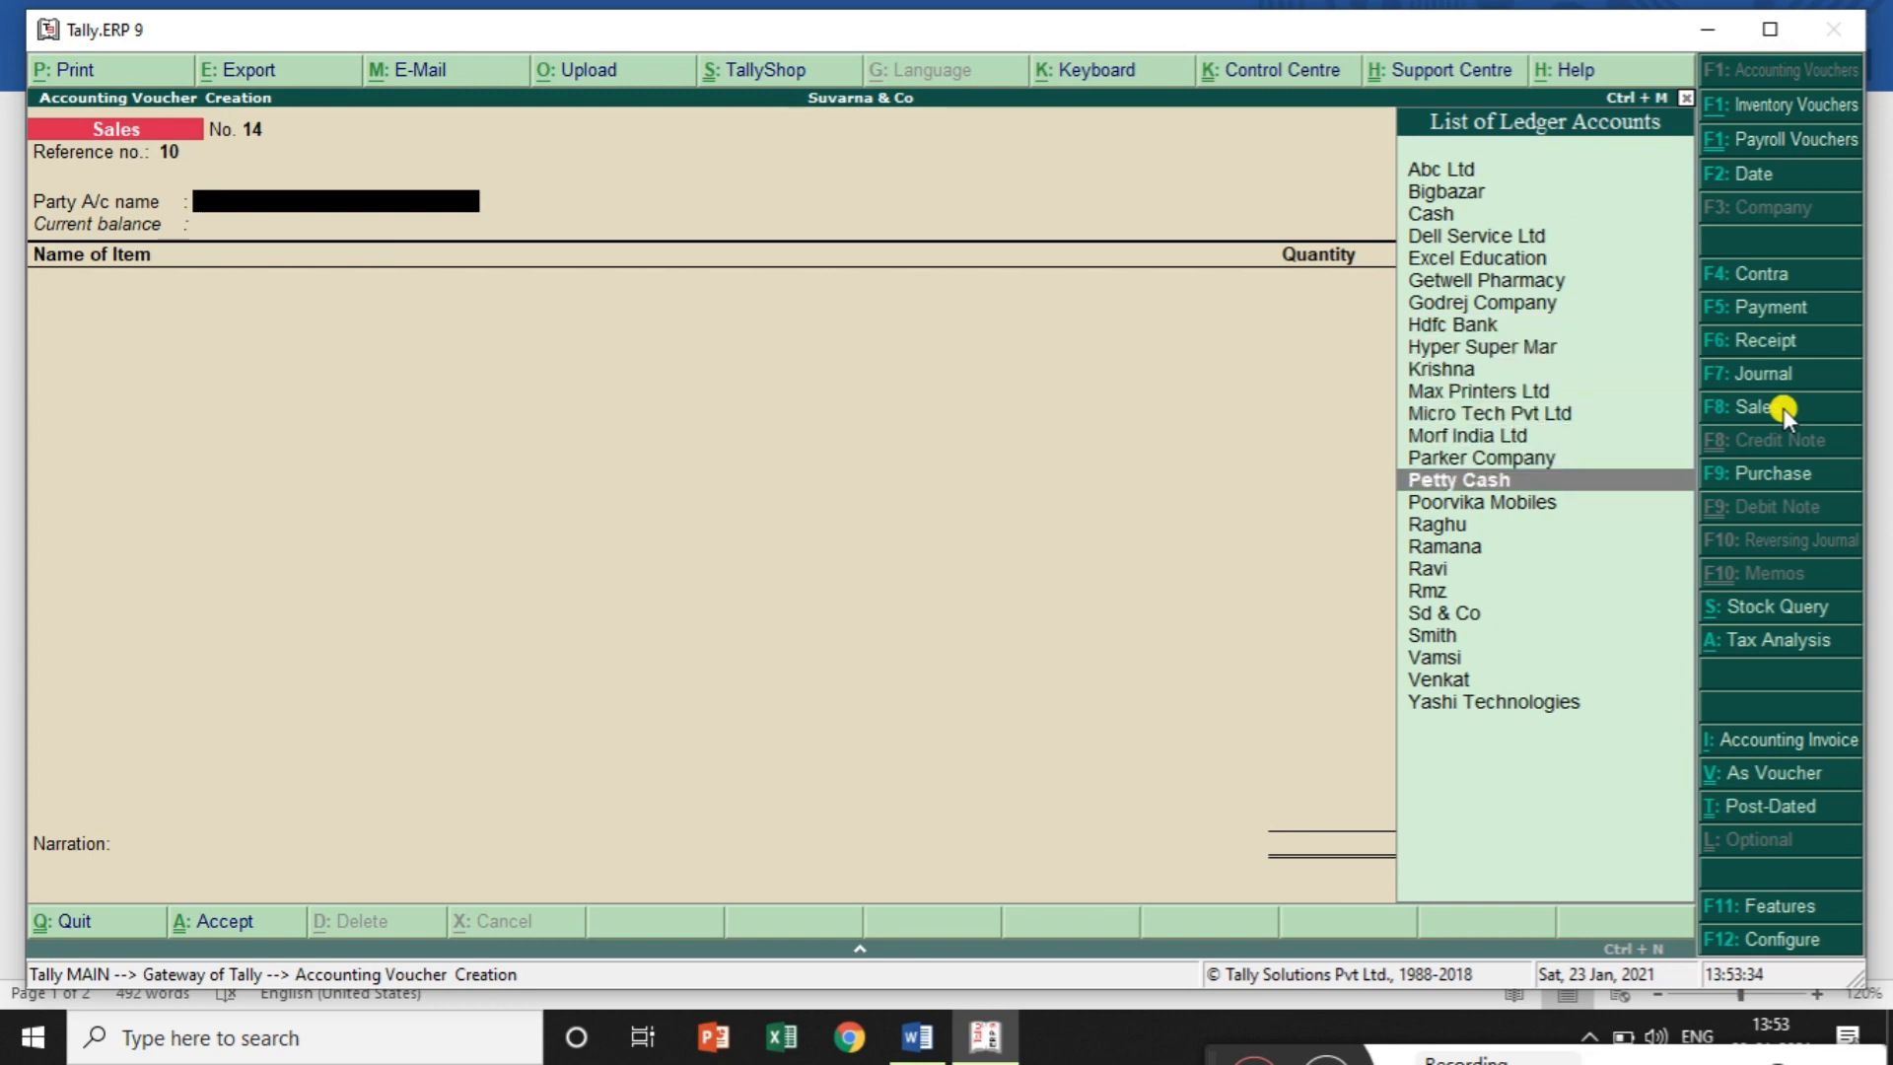
Create a new party ledger named Xyz Ltd under the Sundry Debtors group
key("alt+c")
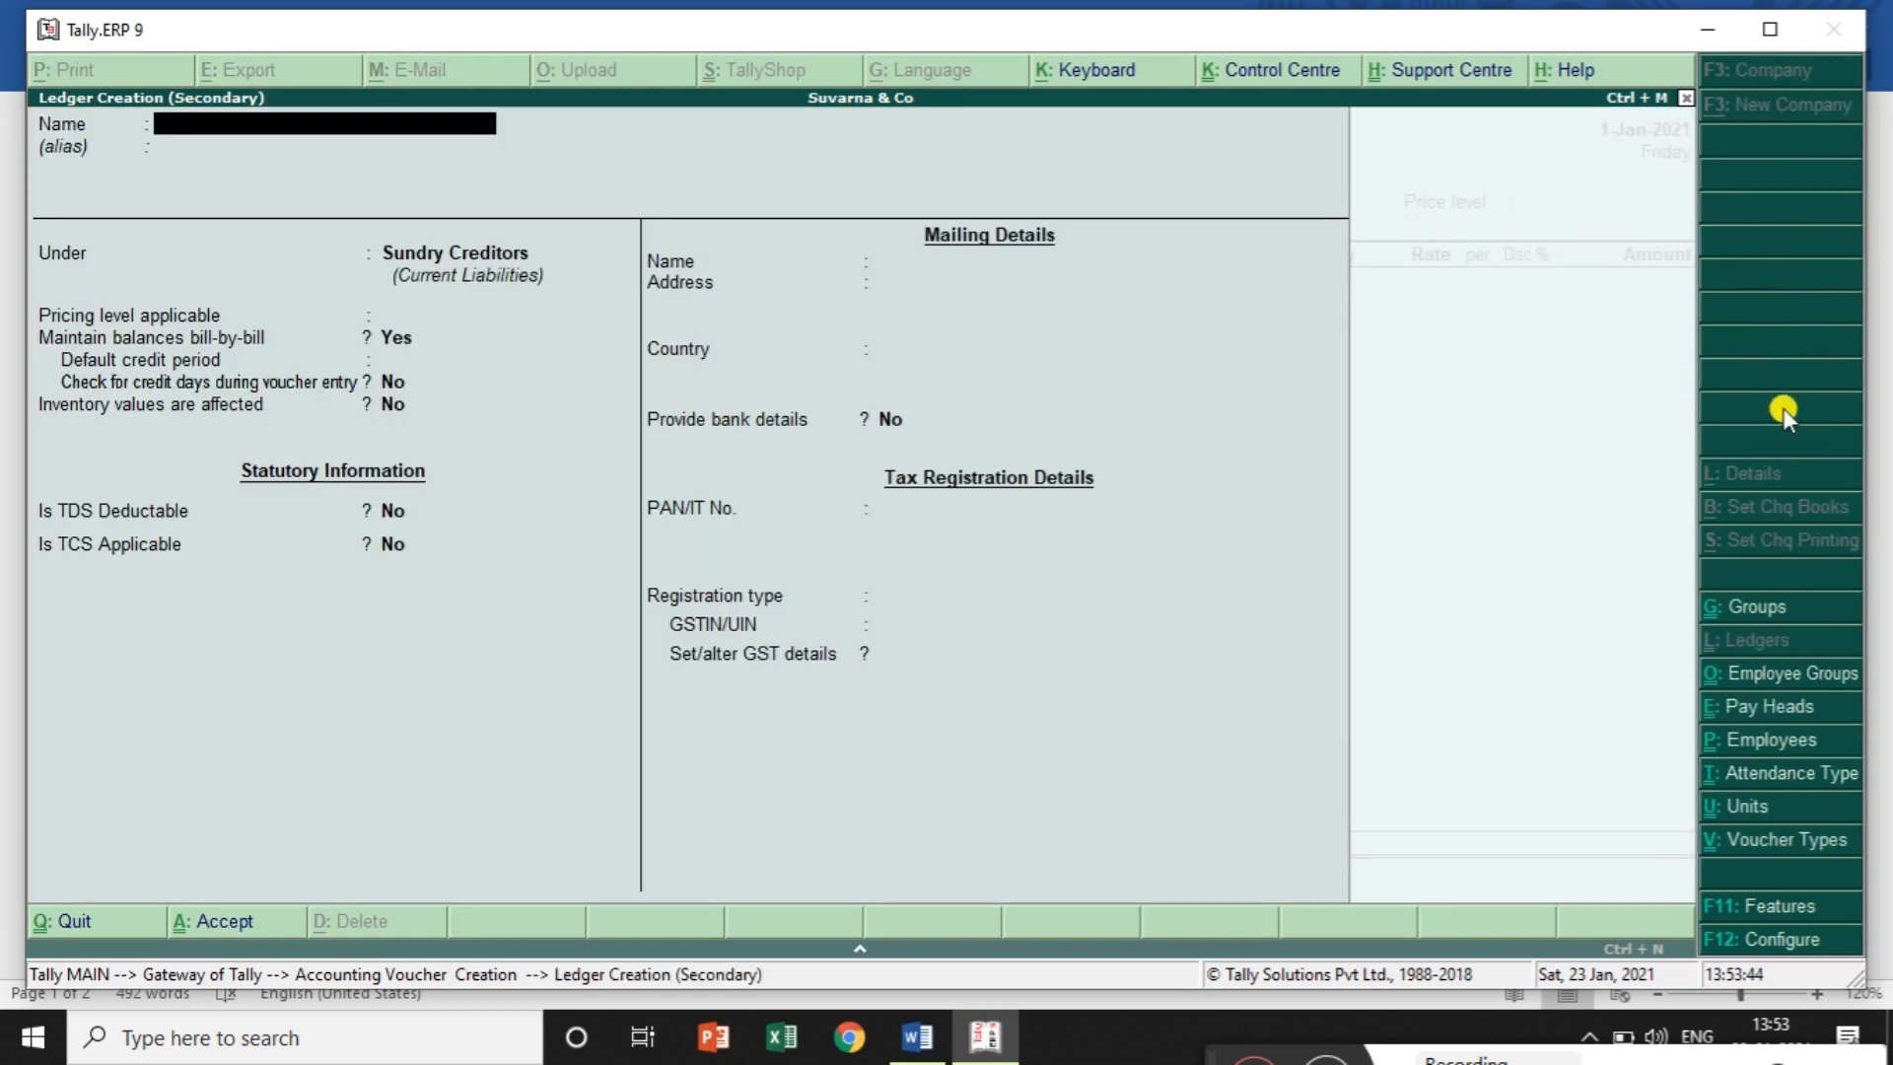
type("Xyz Ltd")
key("Return")
type("S")
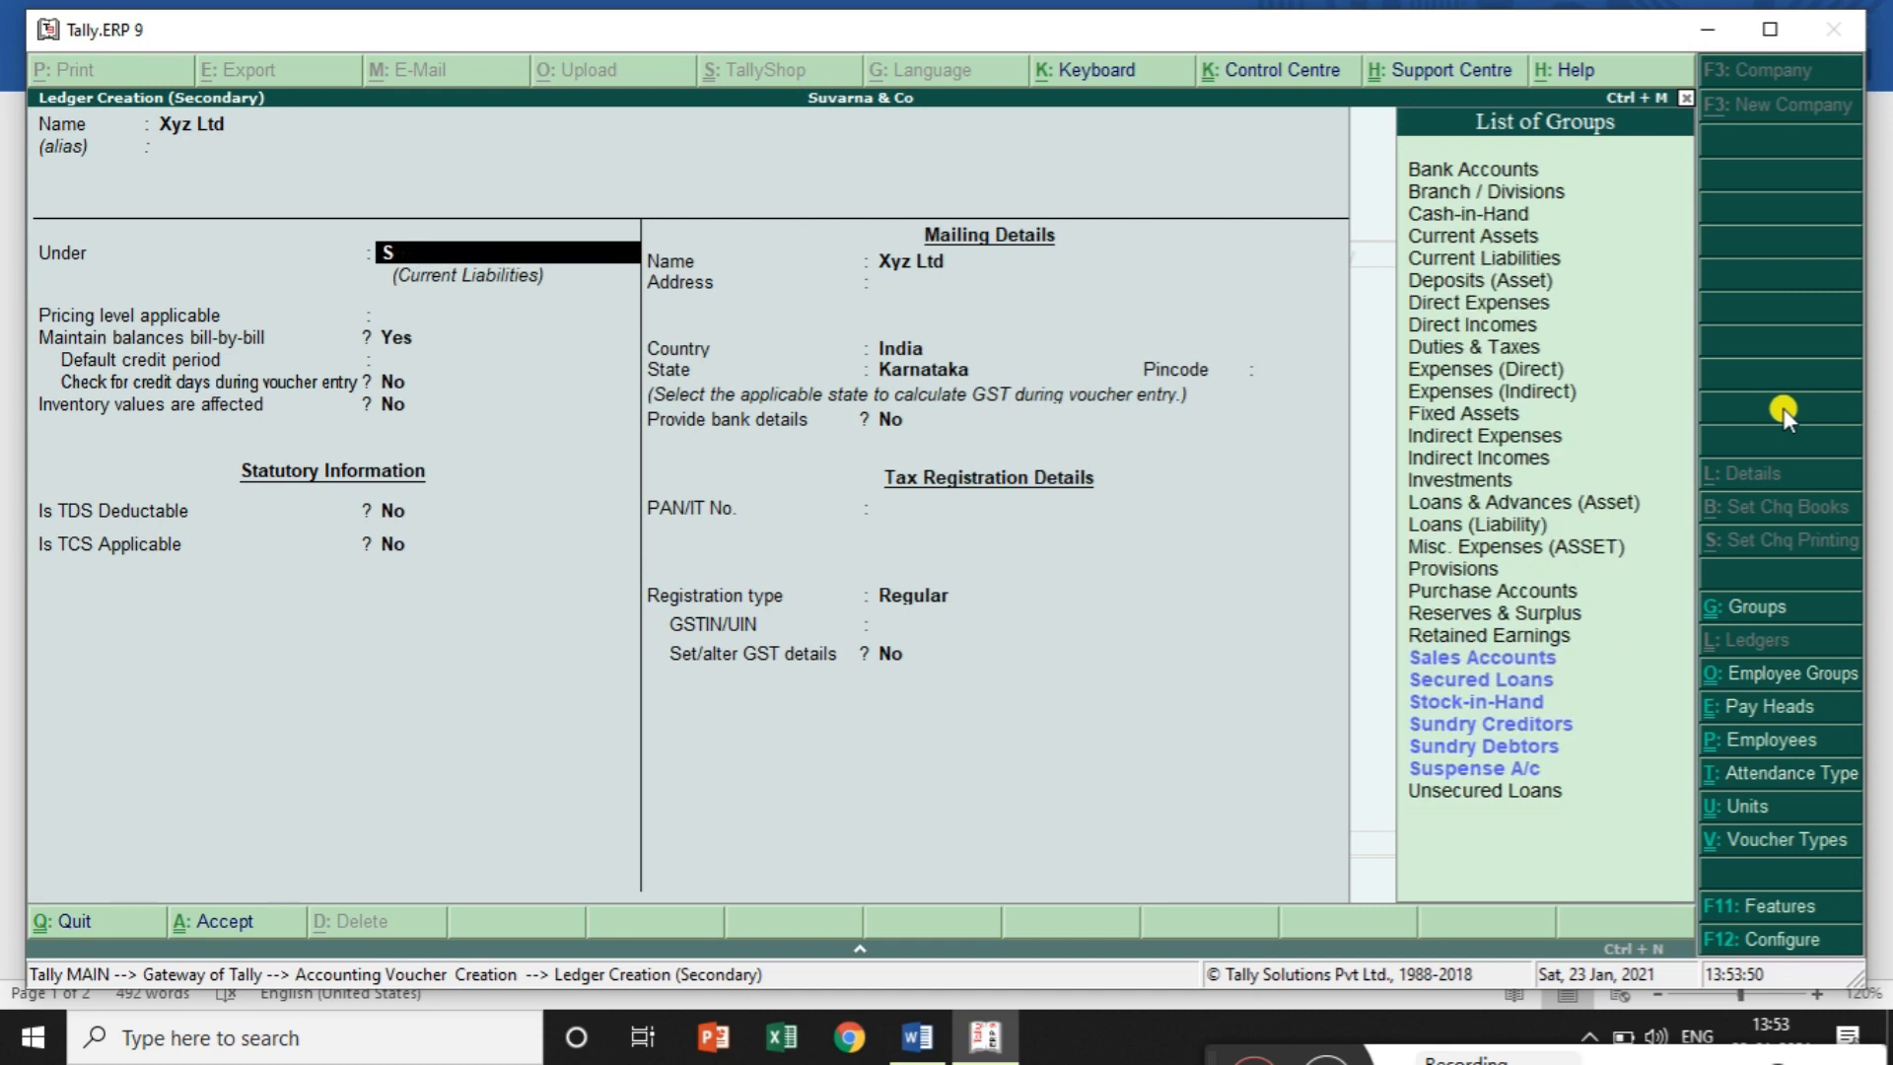
key("Down")
key("Down")
key("Down")
key("Down")
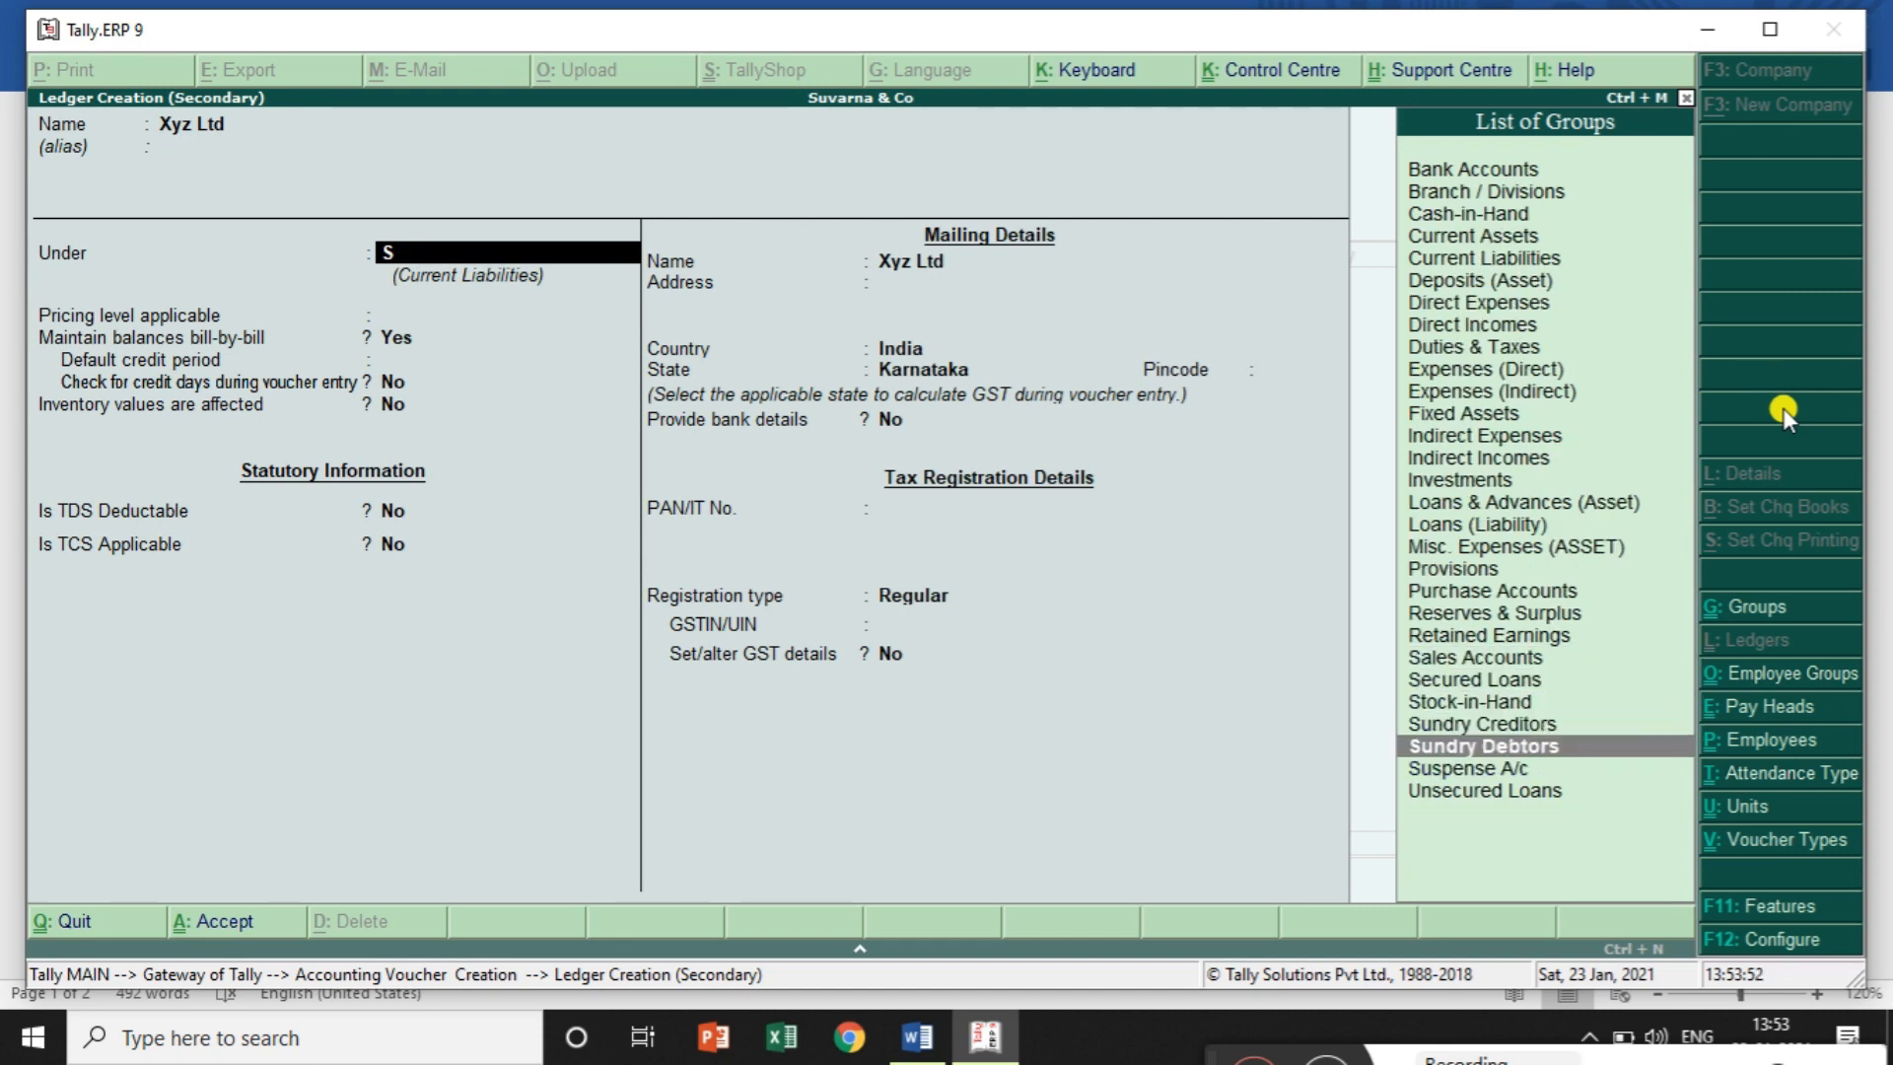
key("Return")
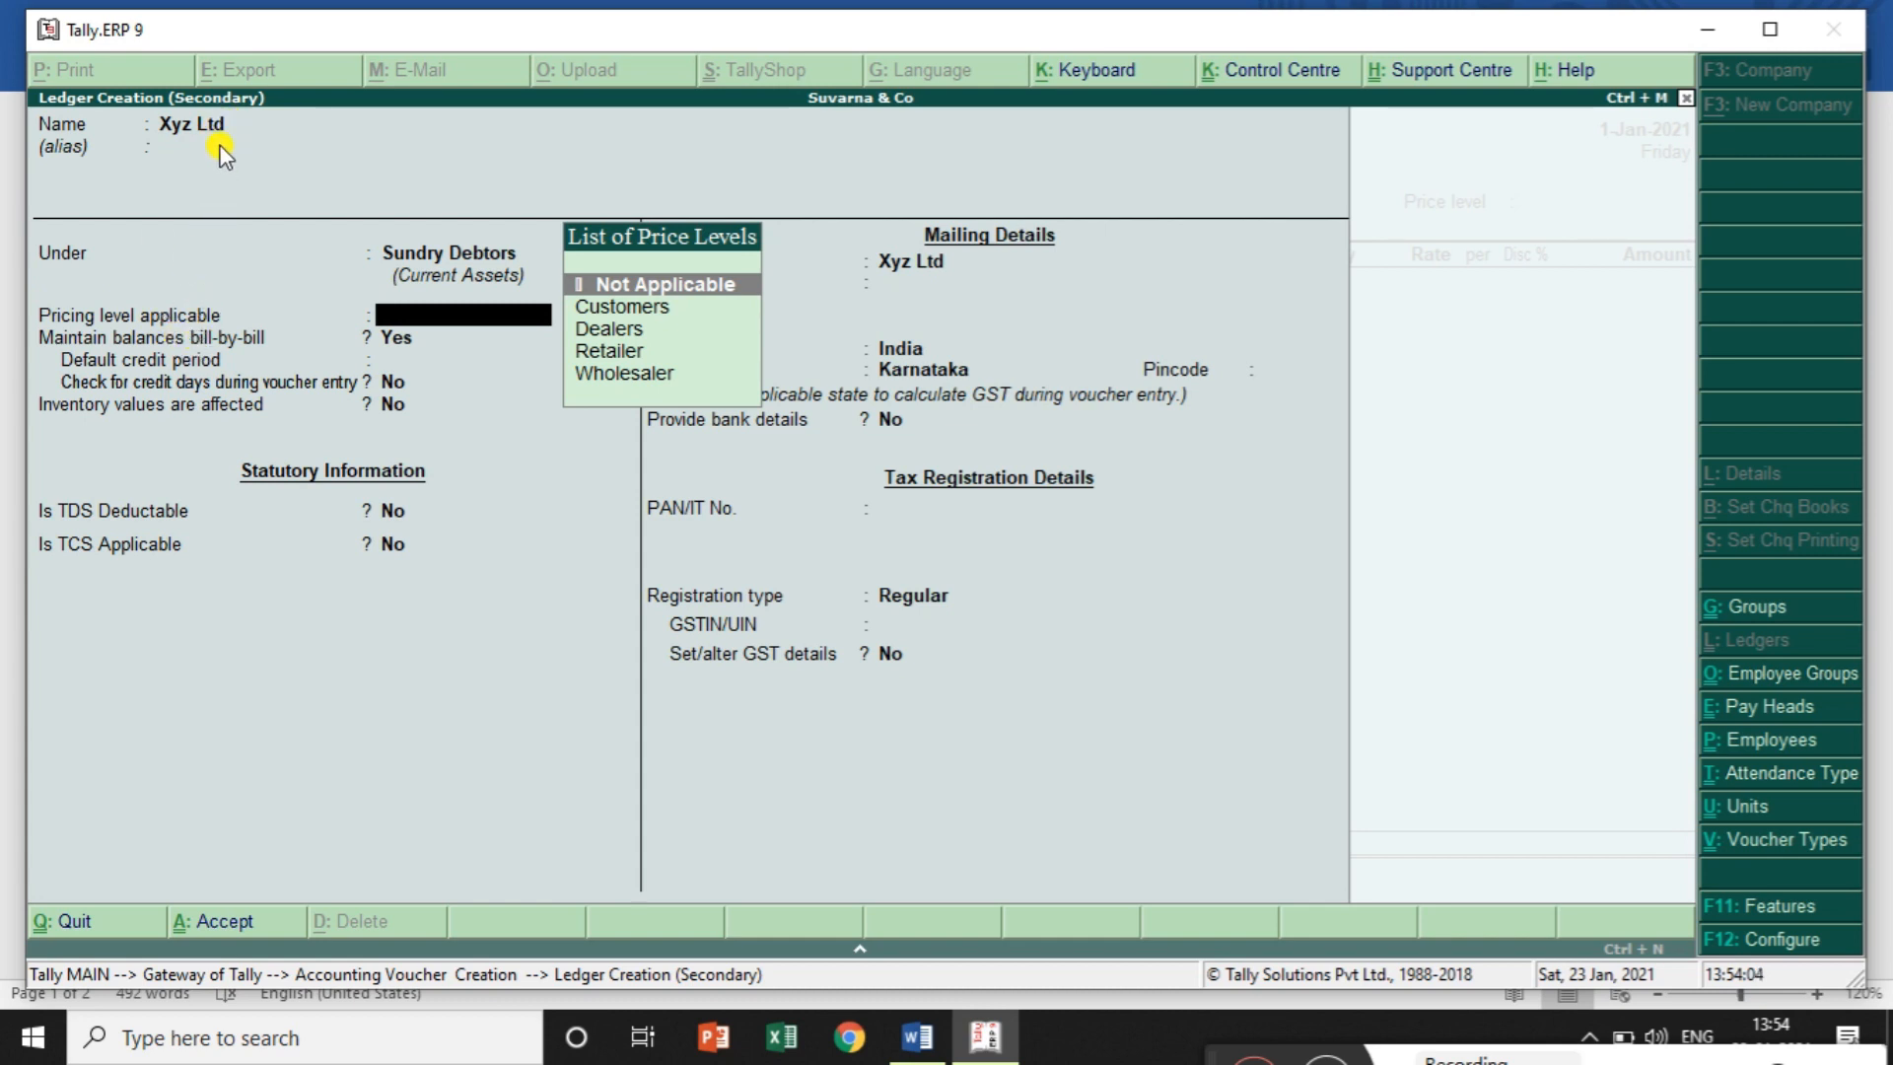
Set the Xyz Ltd ledger's pricing level to Retailer and save it with the remaining defaults, accepting the default party details
left_click(619, 352)
left_click(619, 352)
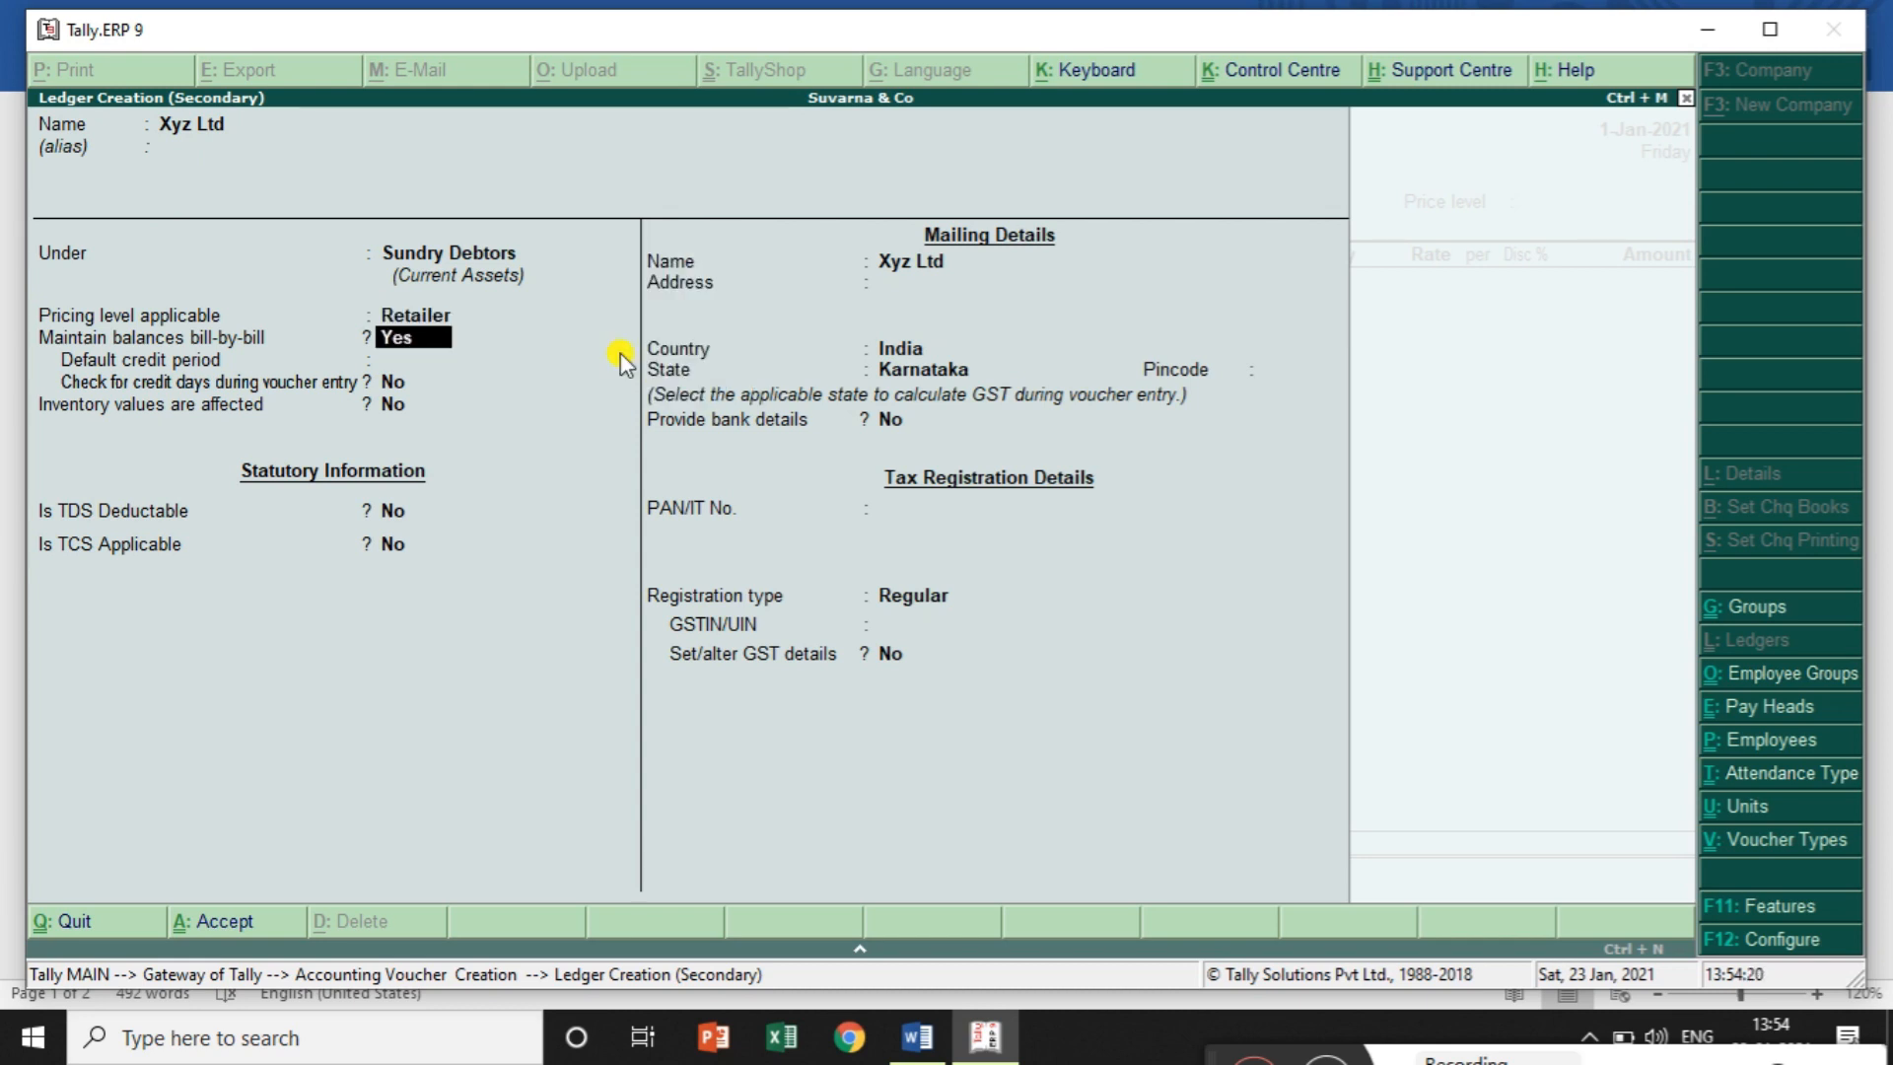
key("Return")
key("Return")
key("Return")
key("Return")
key("Return")
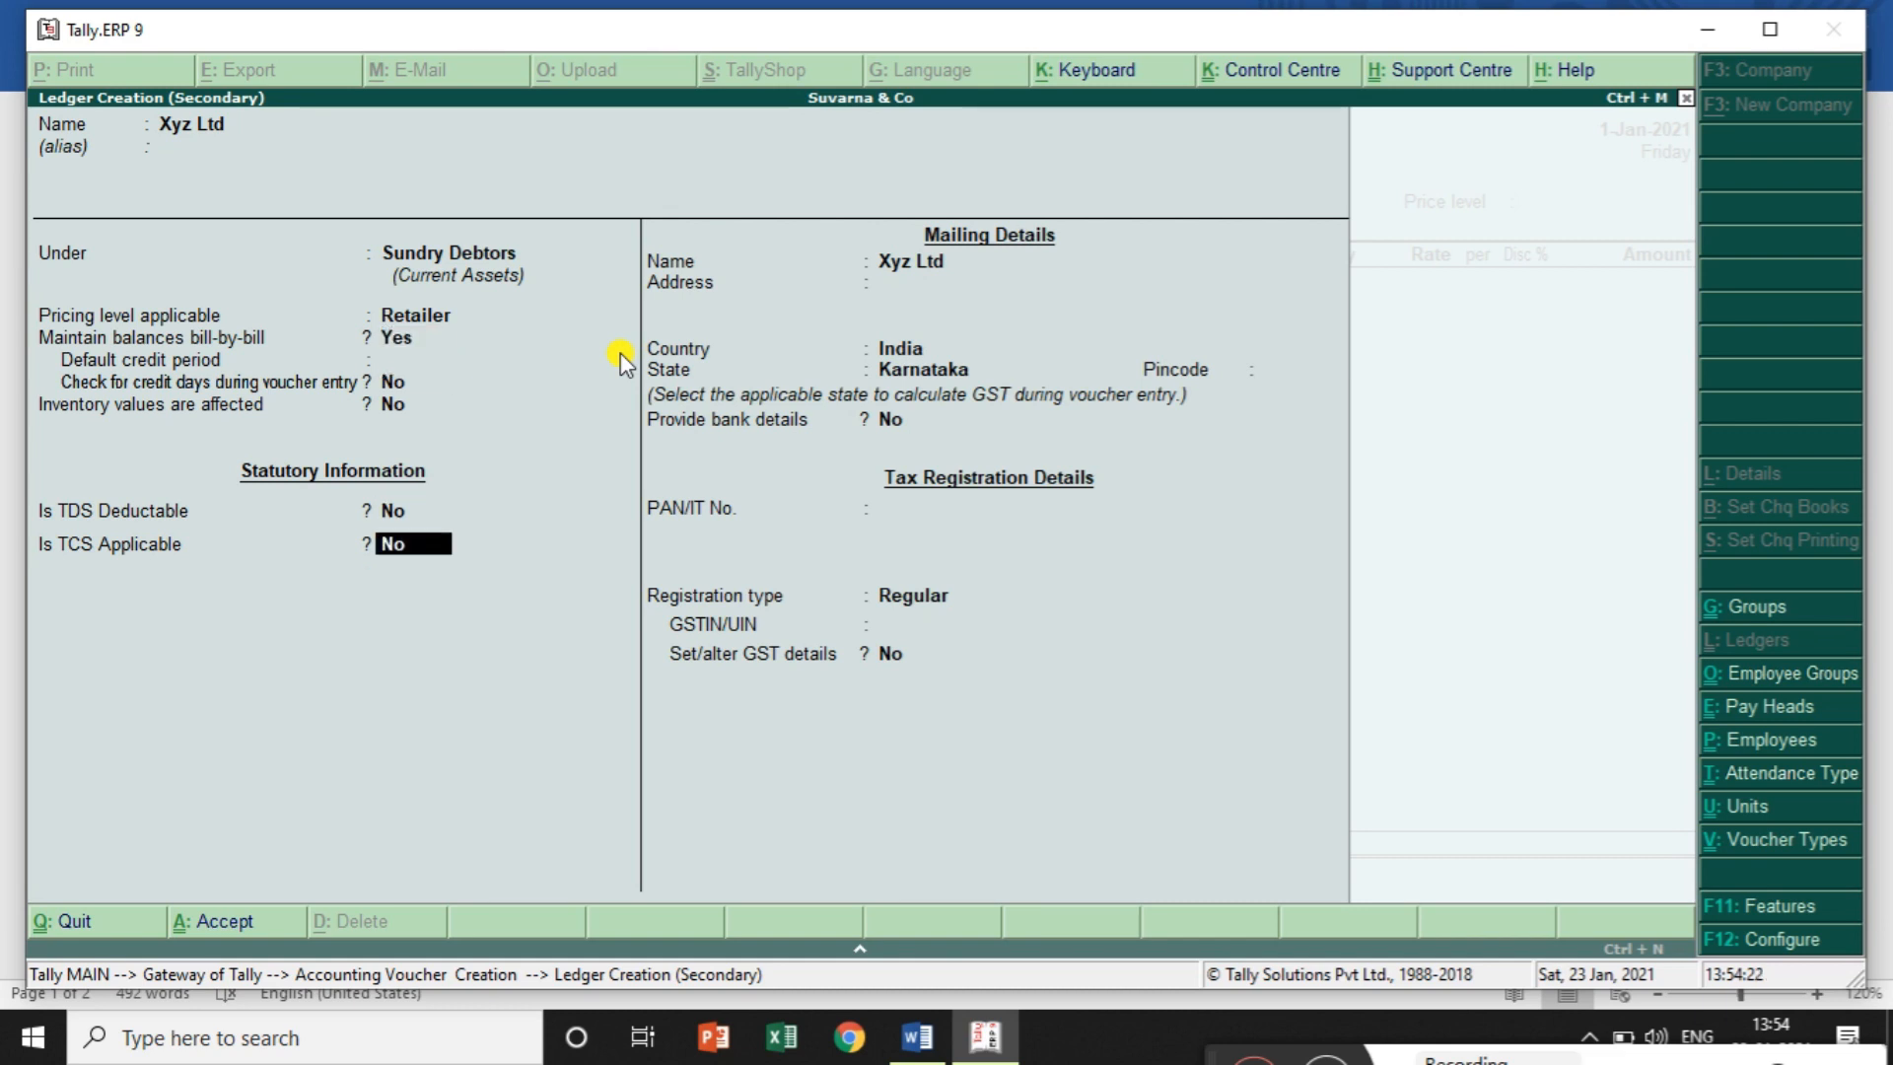
key("Return")
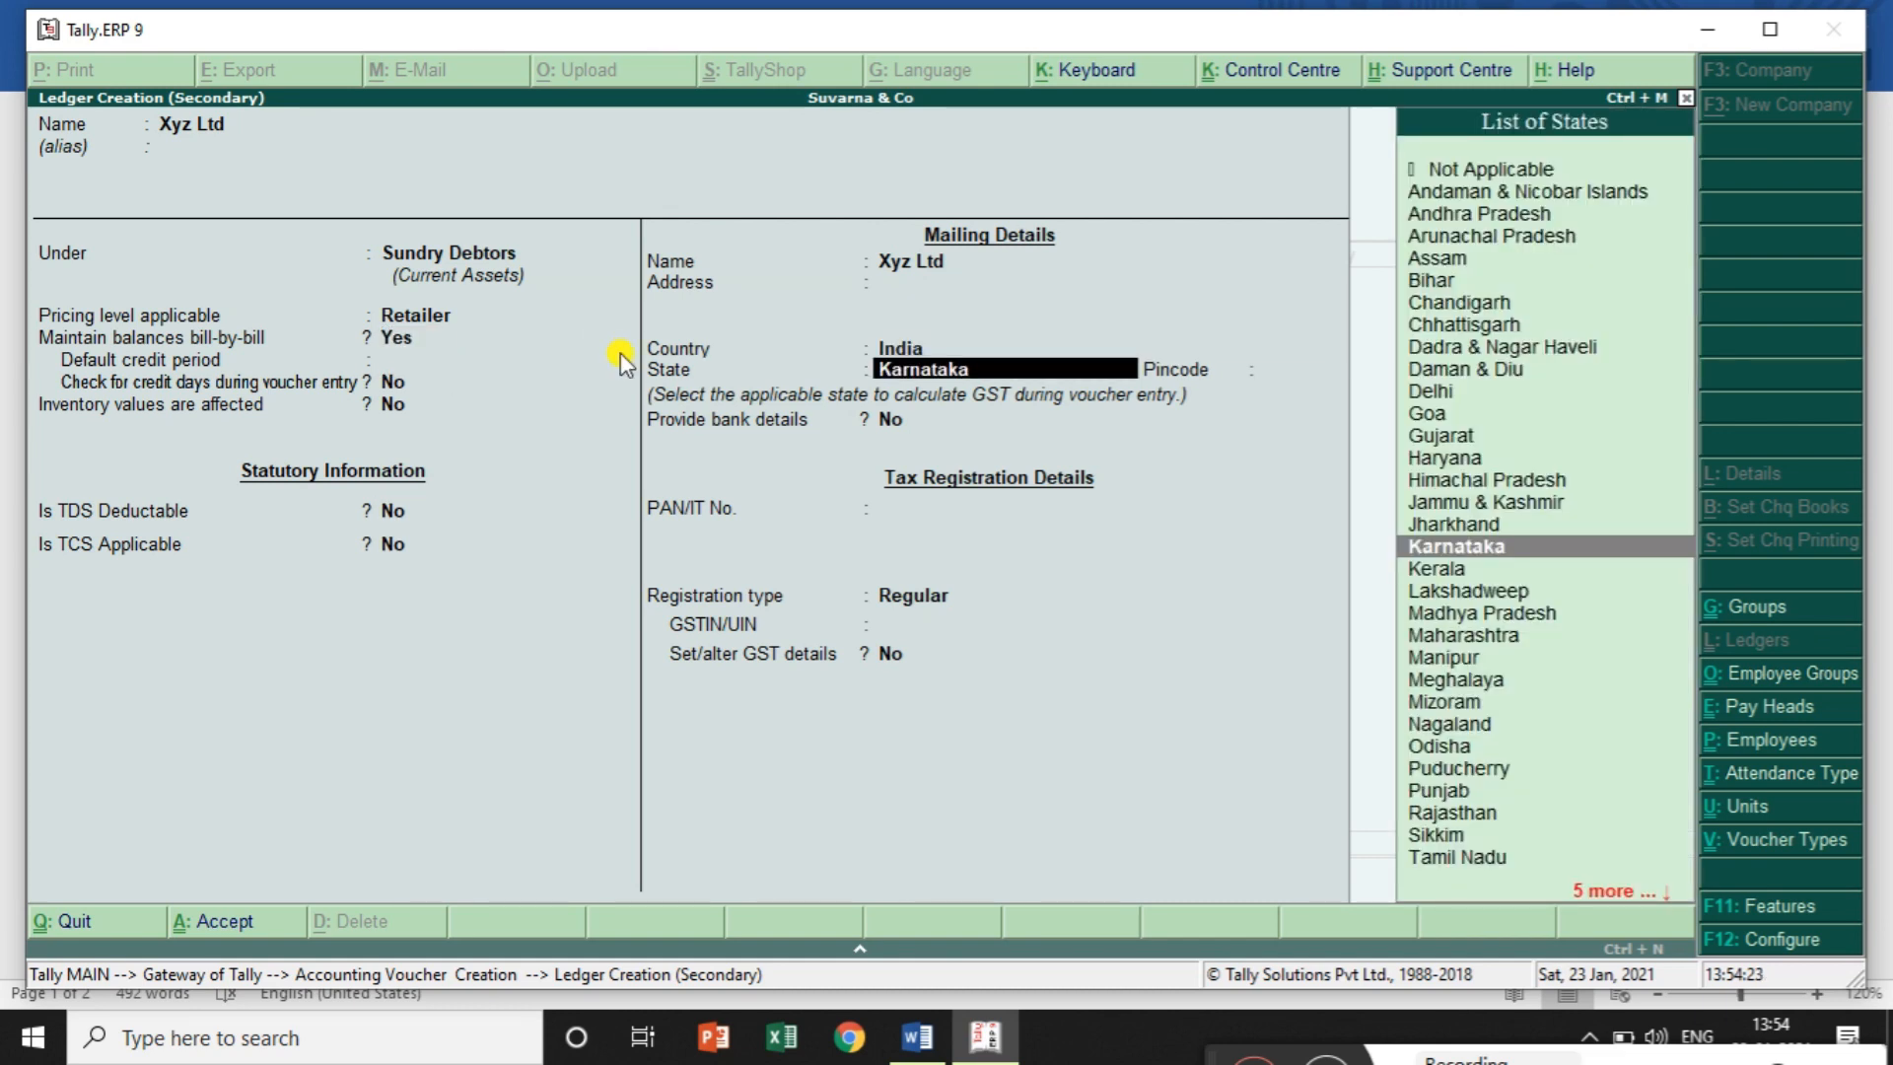
key("ctrl+a")
key("Return")
key("ctrl+a")
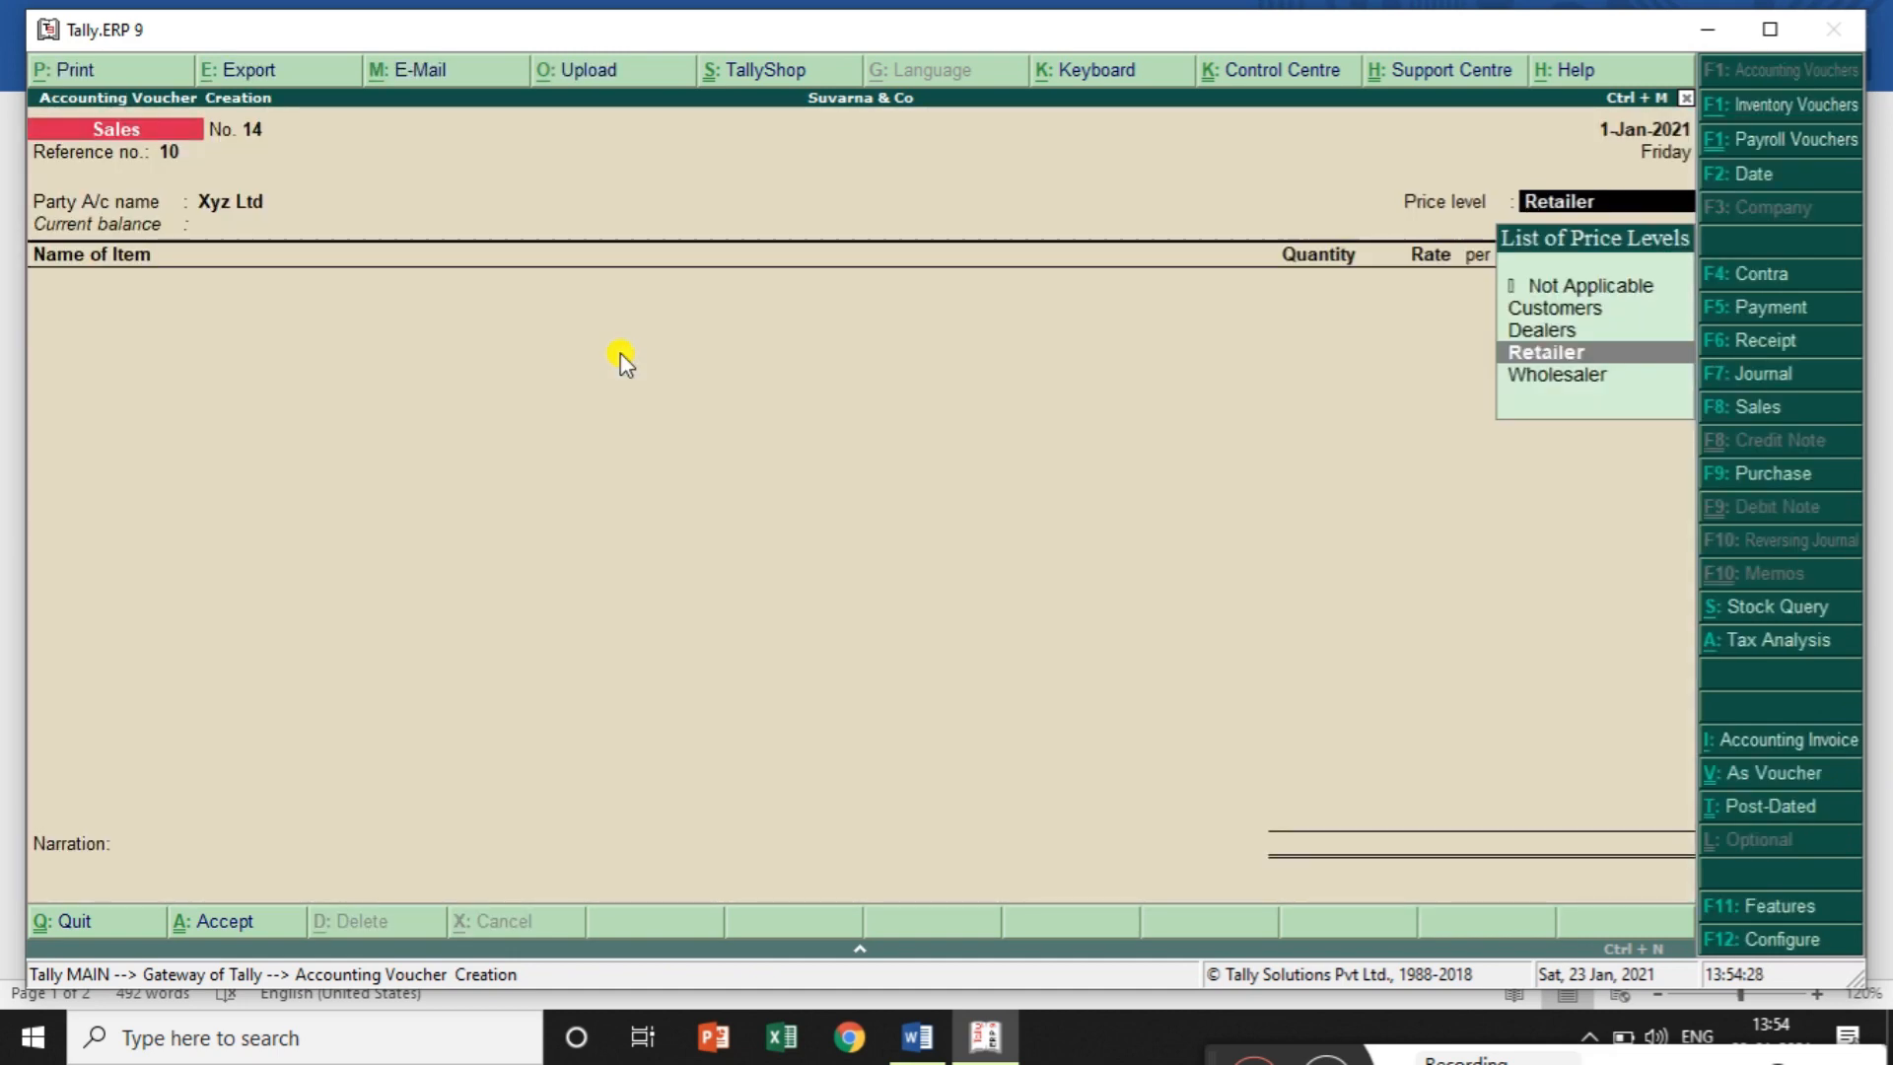
Keep the Retailer price level, add the stock item Pen to the sale and allocate it to the Bangalore godown
key("Return")
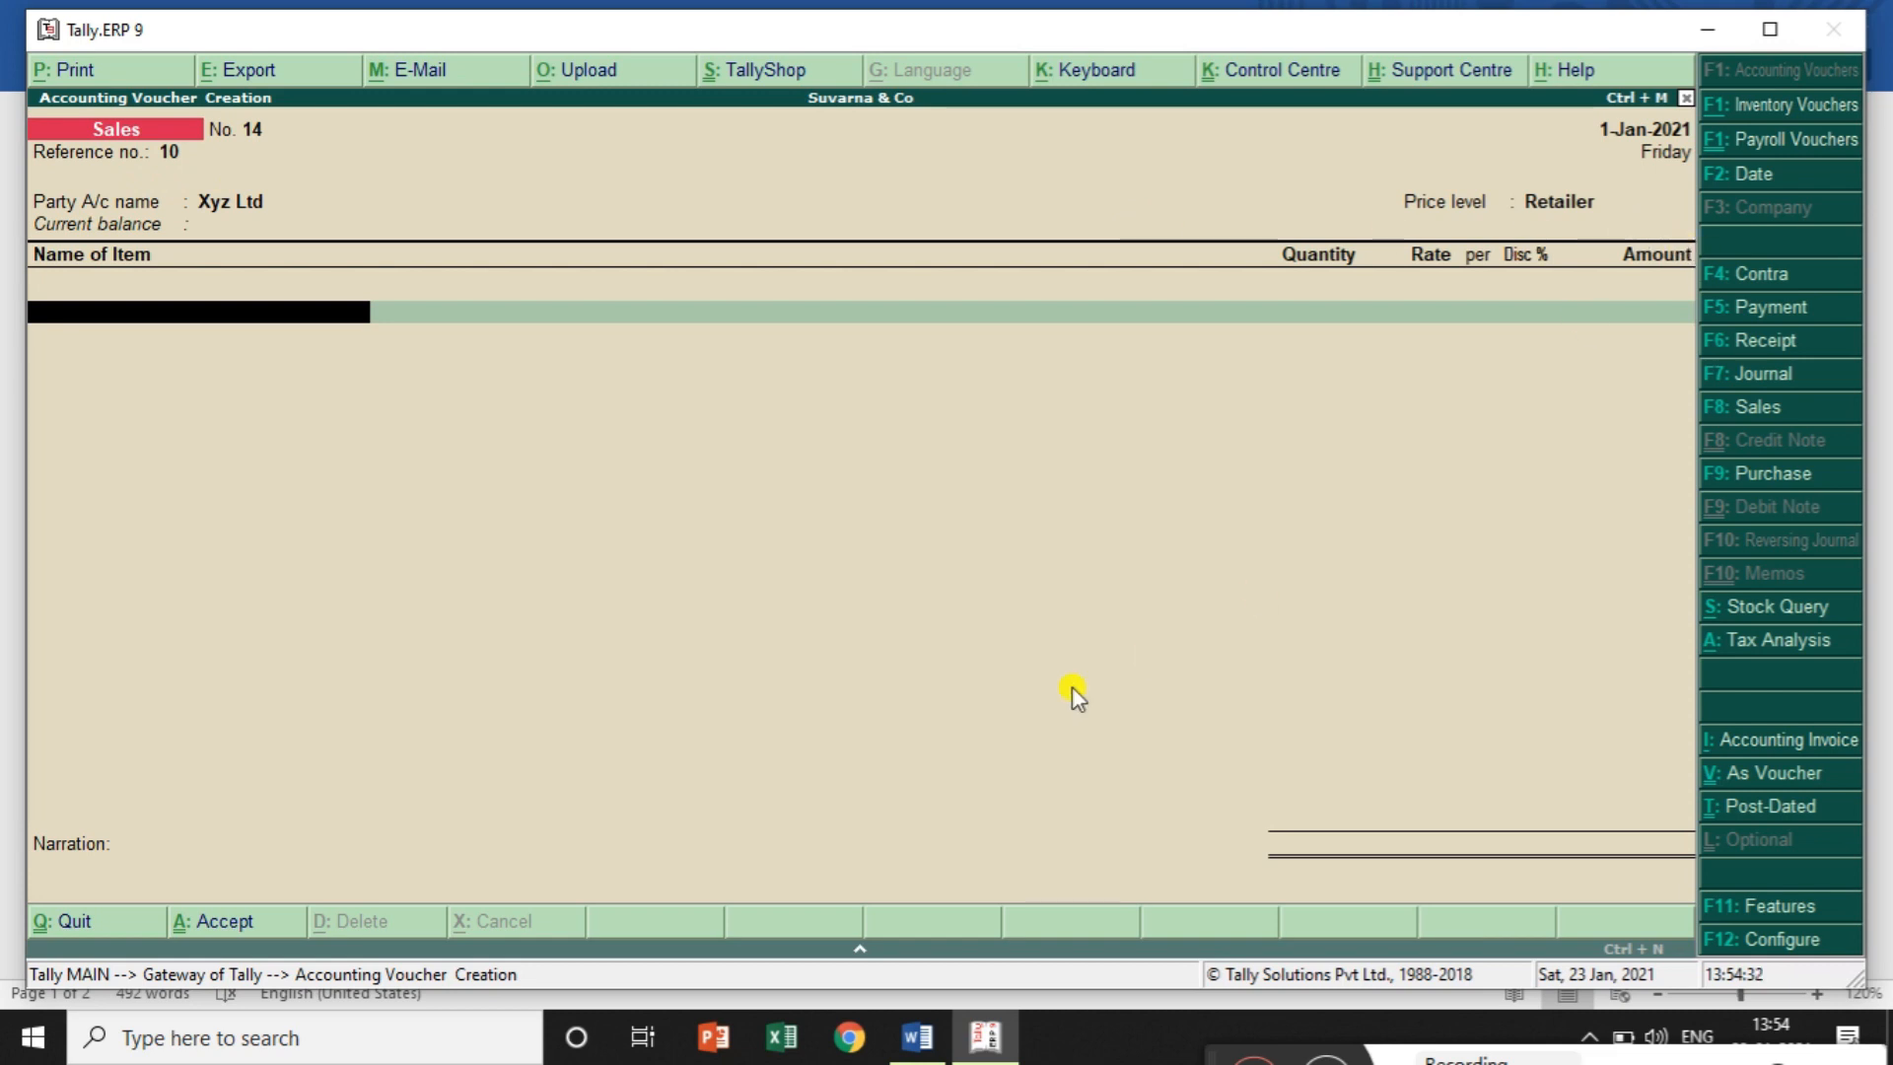
type("Pe")
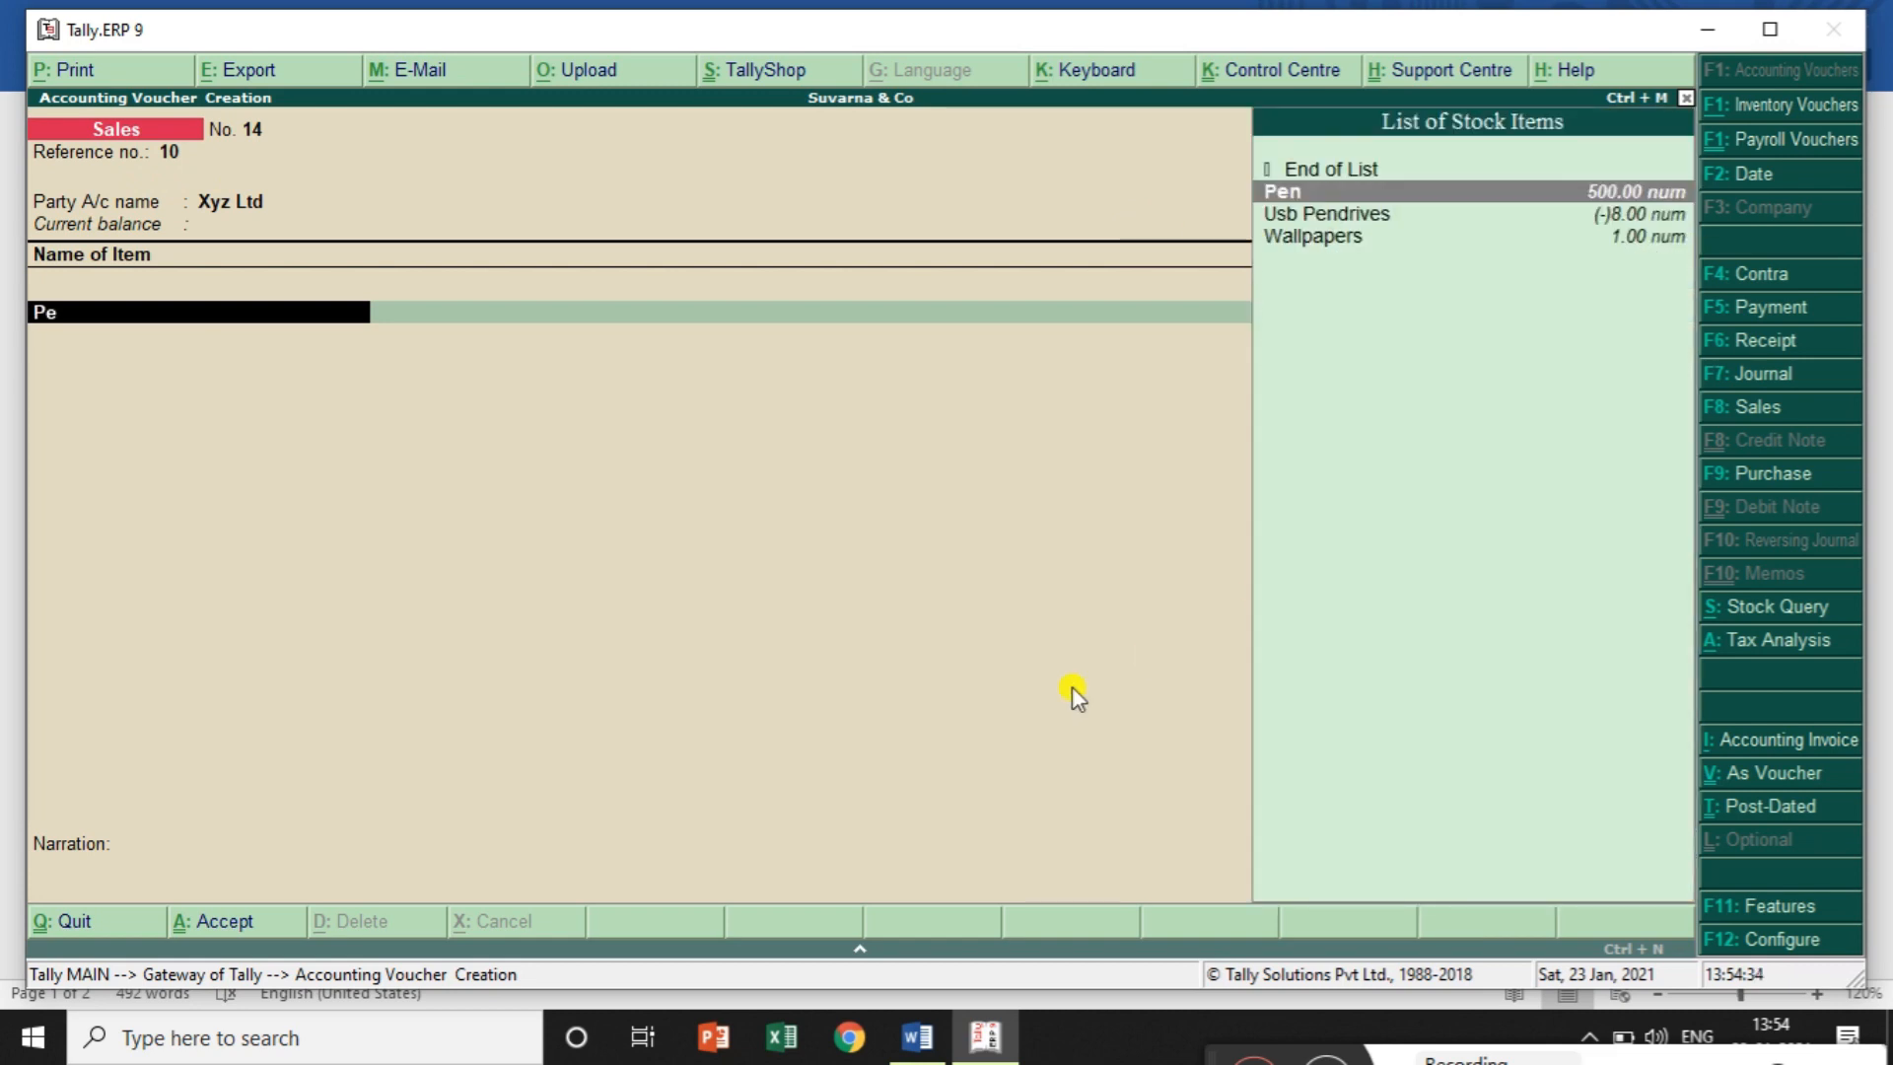
key("Return")
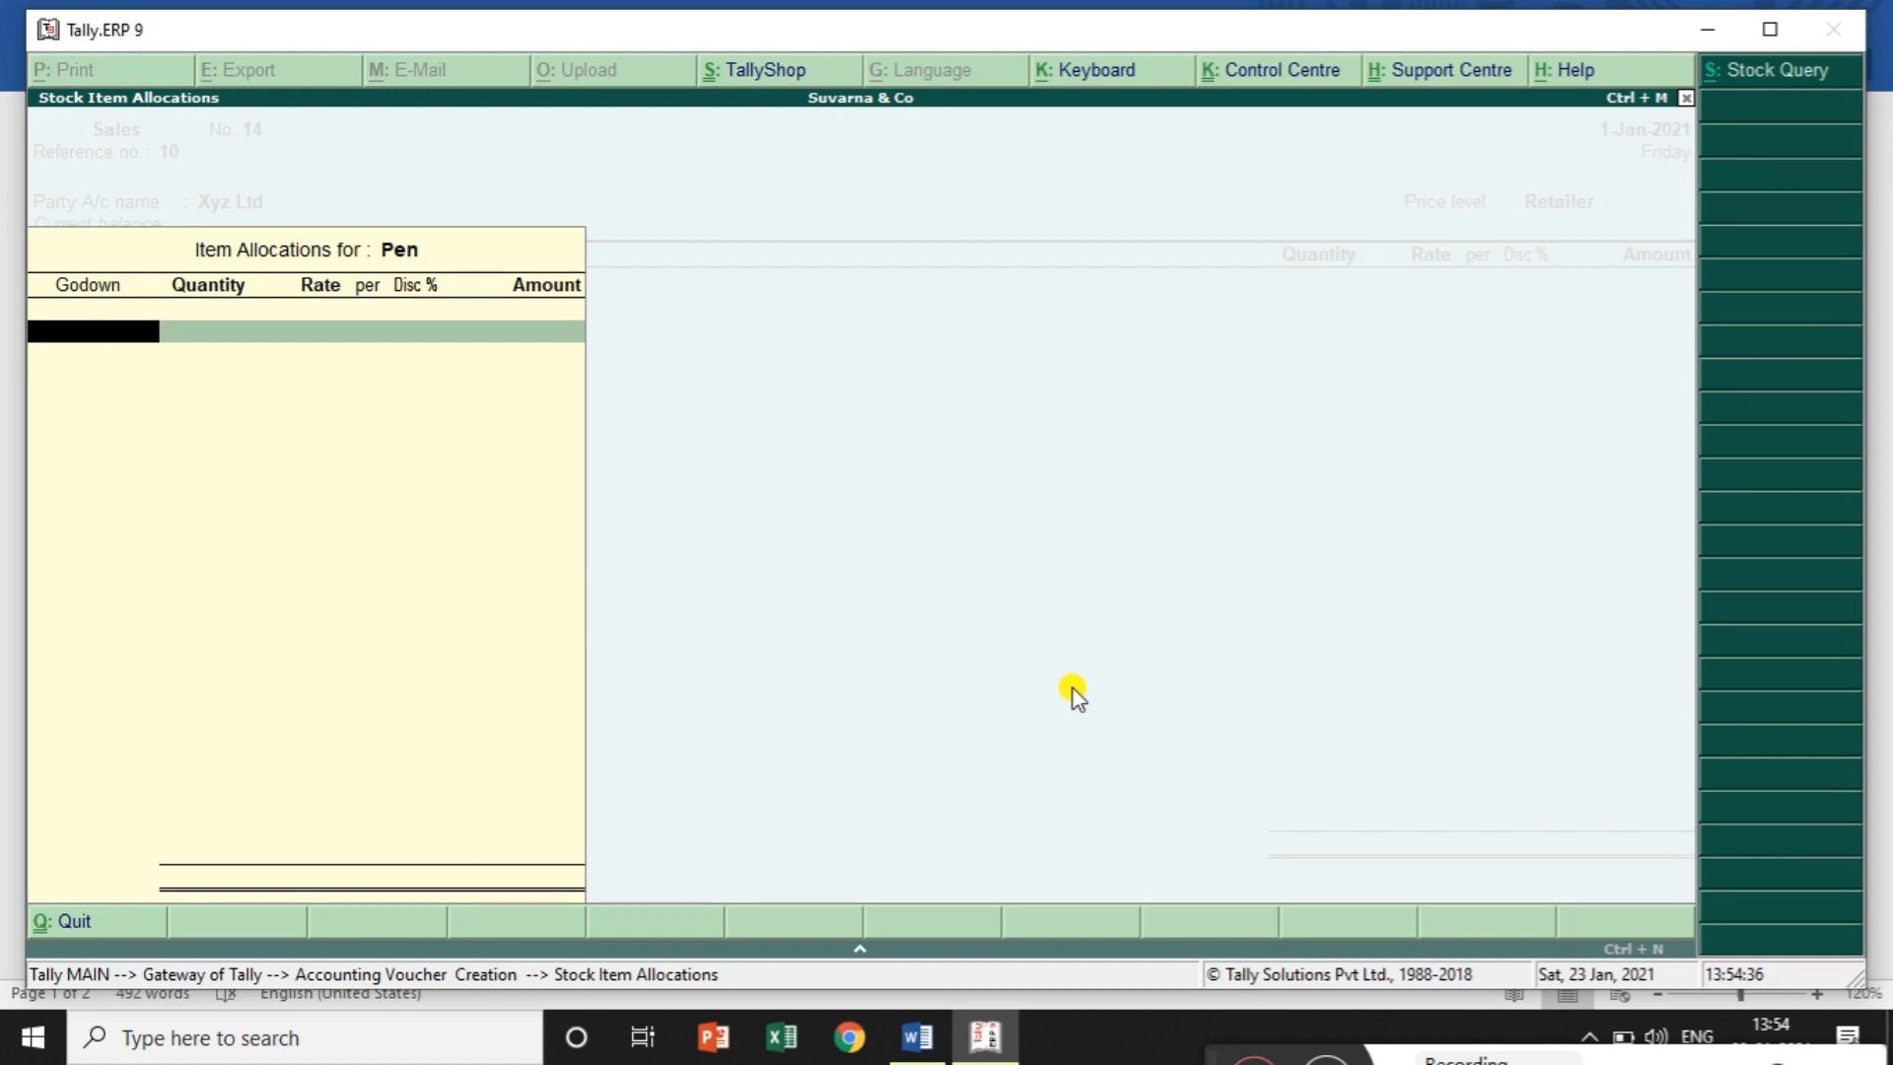
type("B")
key("Return")
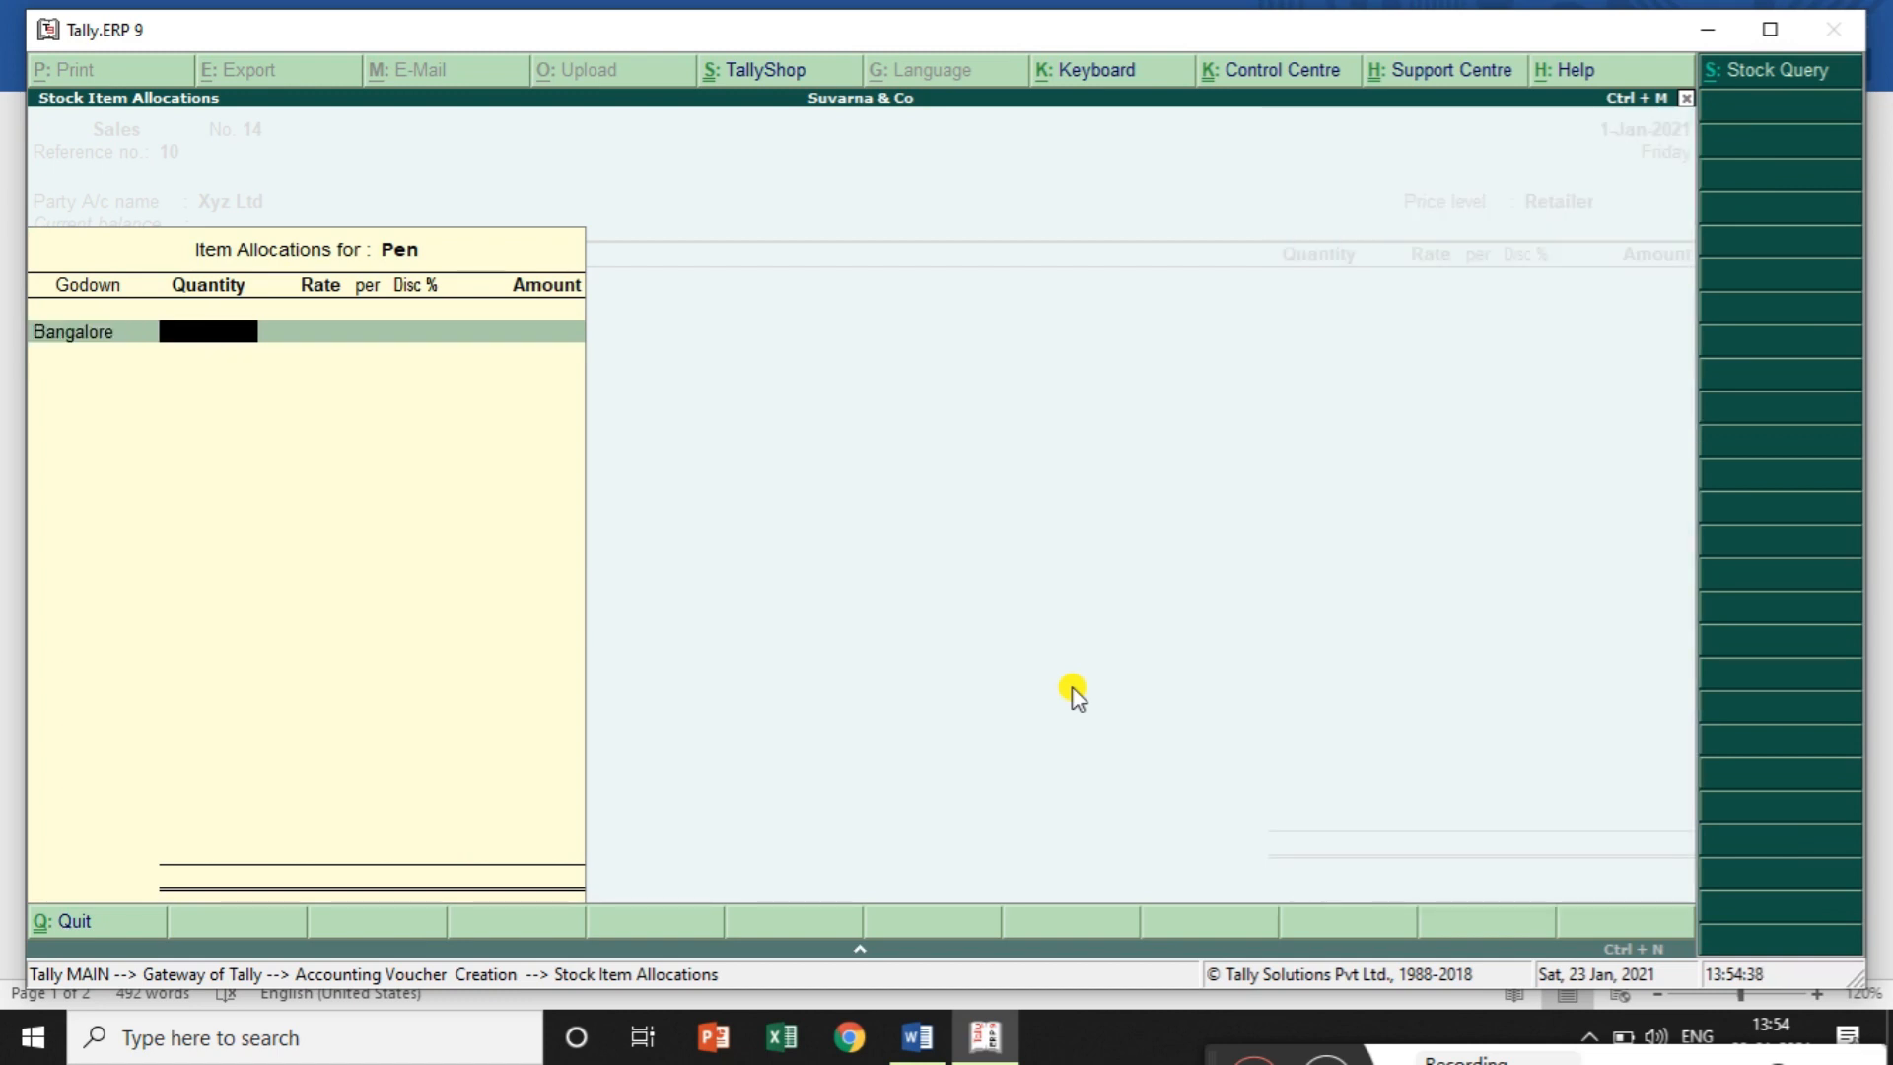
Consult the Word example and set the Pen sale quantity to 427, accepting the price list's rate and discount
key("alt+Tab")
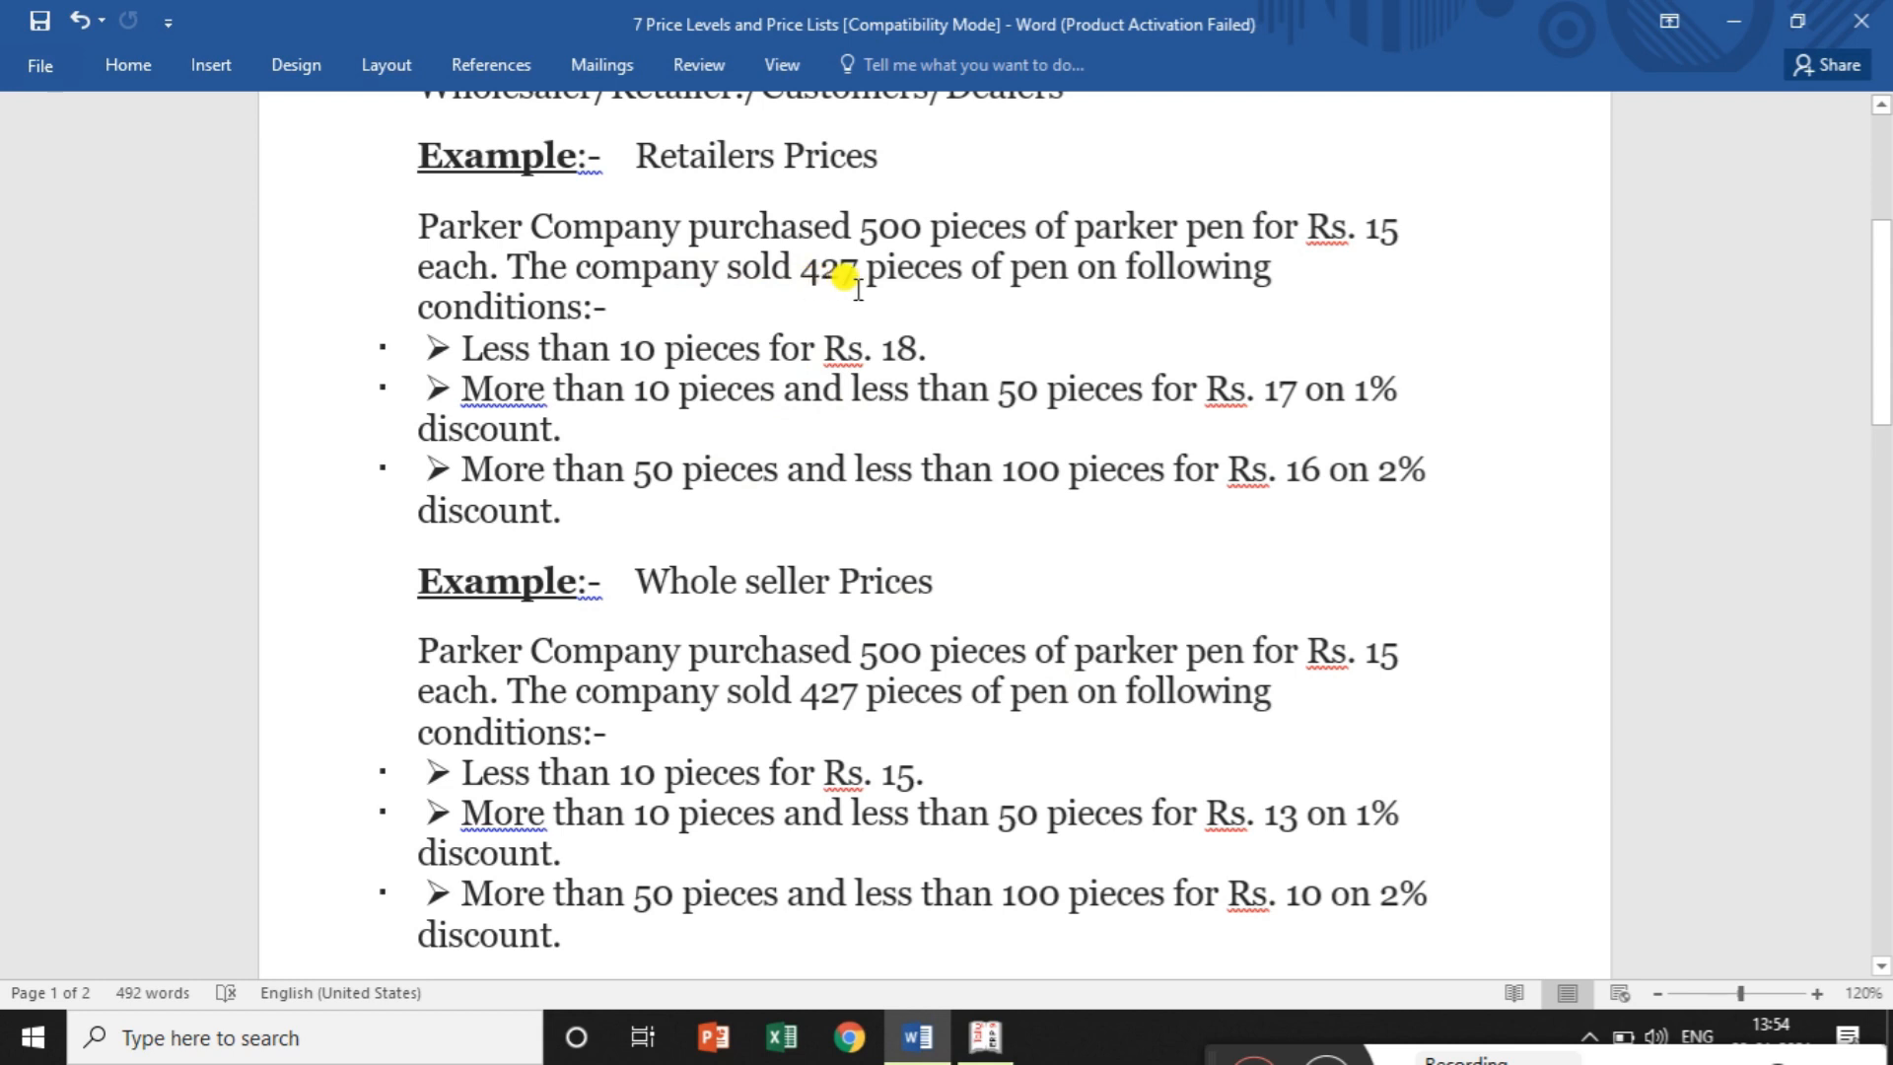
key("alt+Tab")
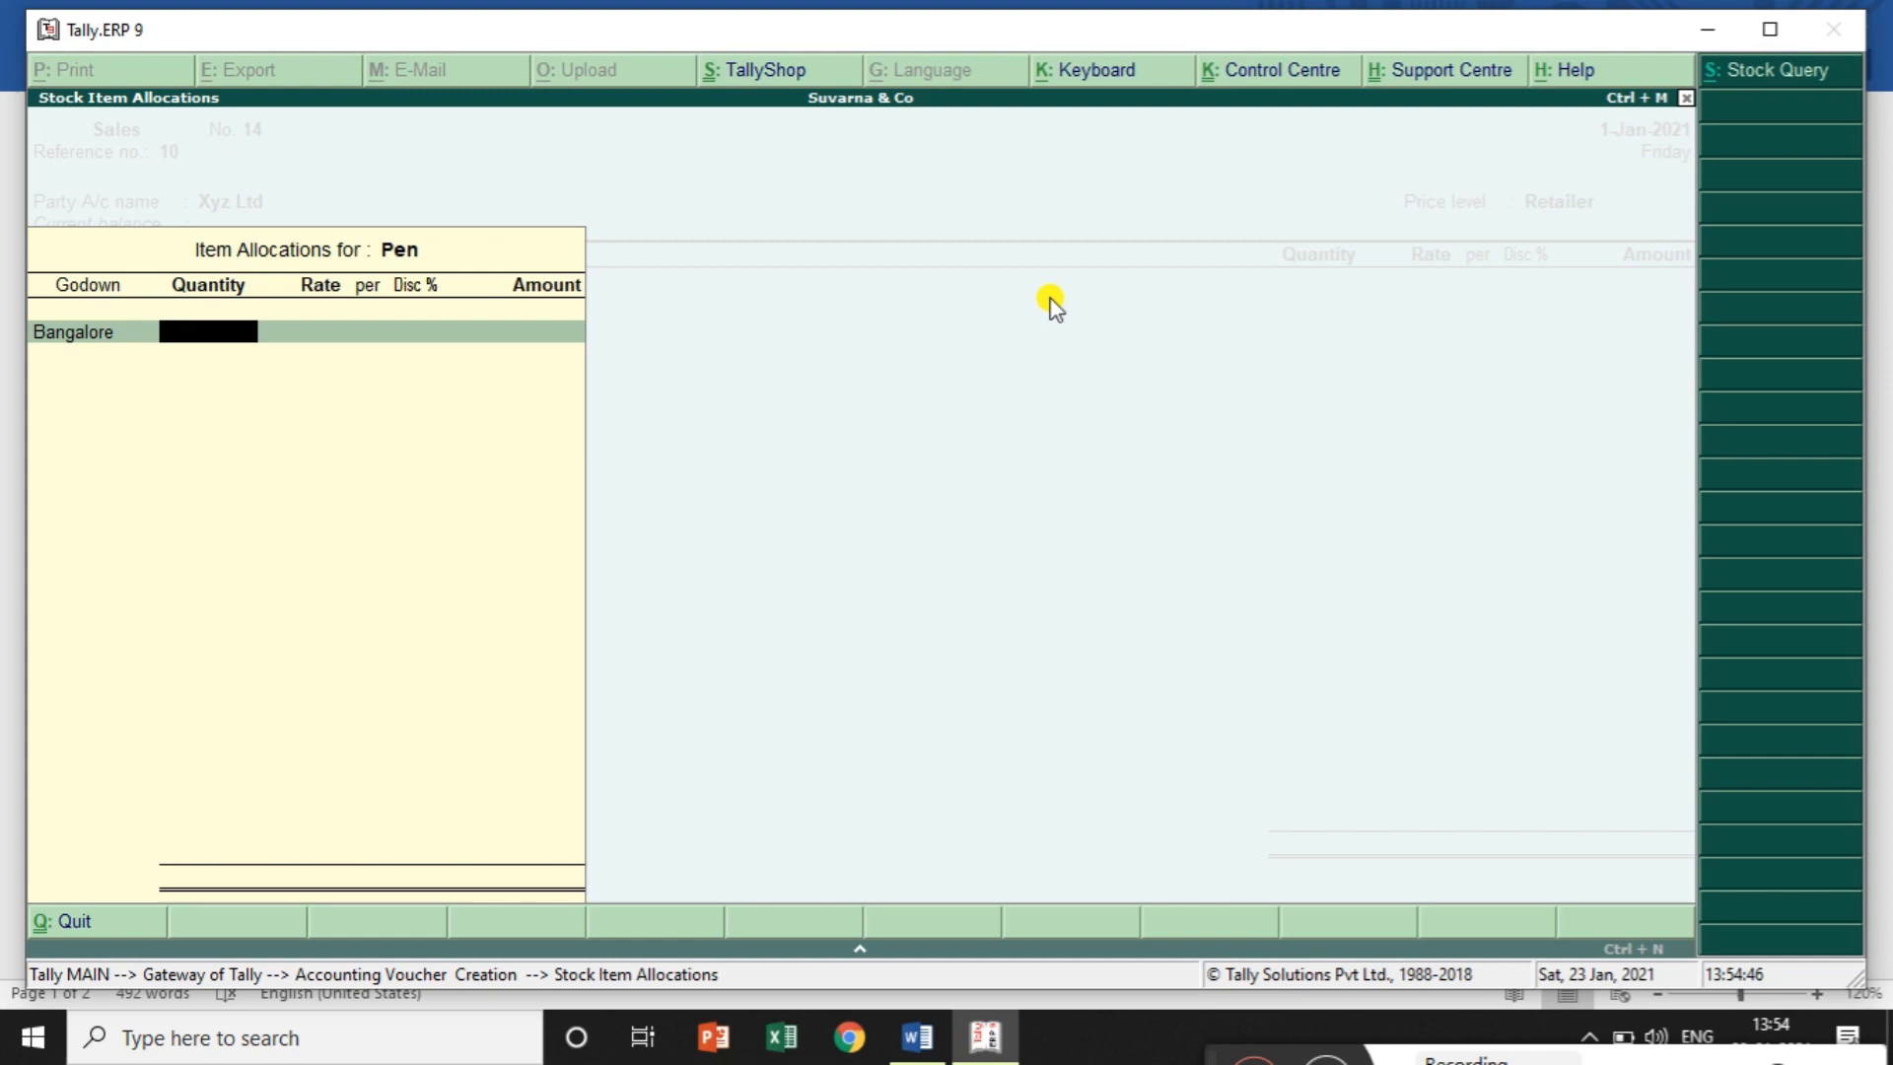
type("427")
key("Return")
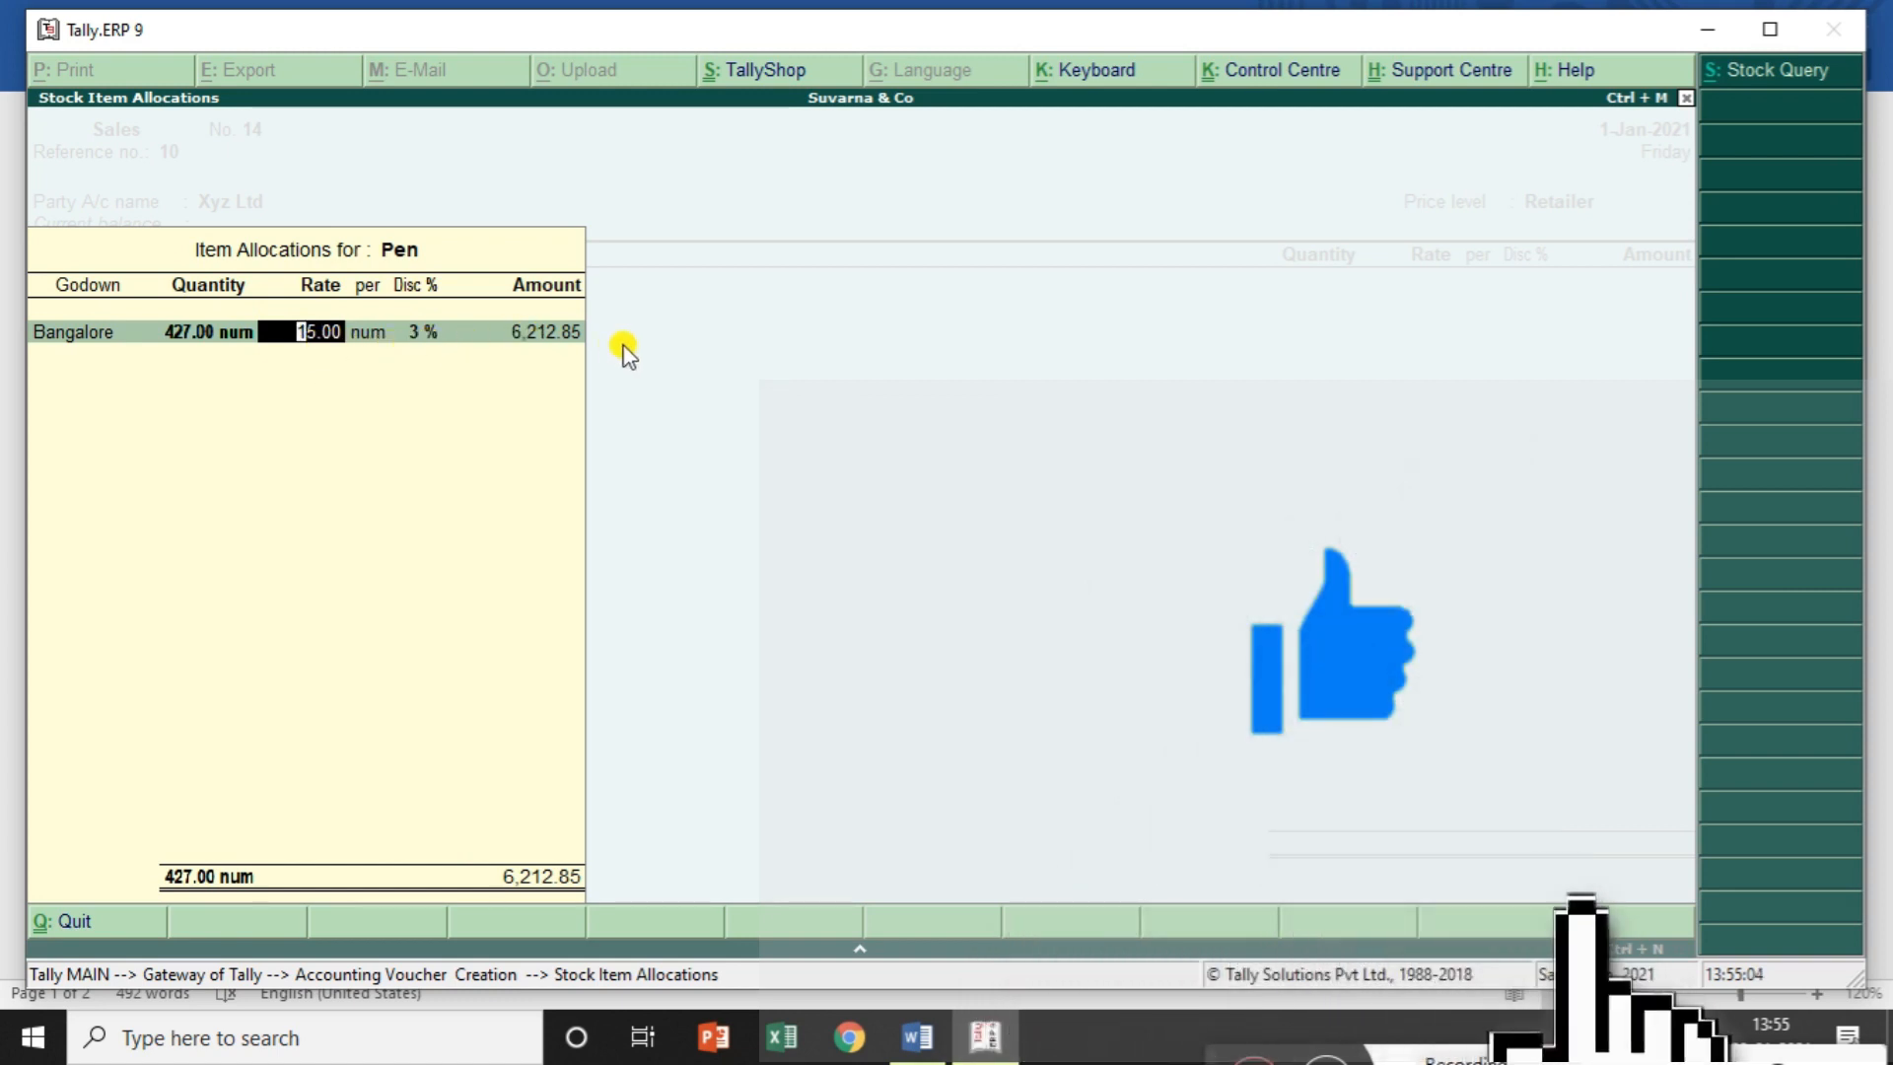
key("Return")
key("Return")
key("Return")
key("Return")
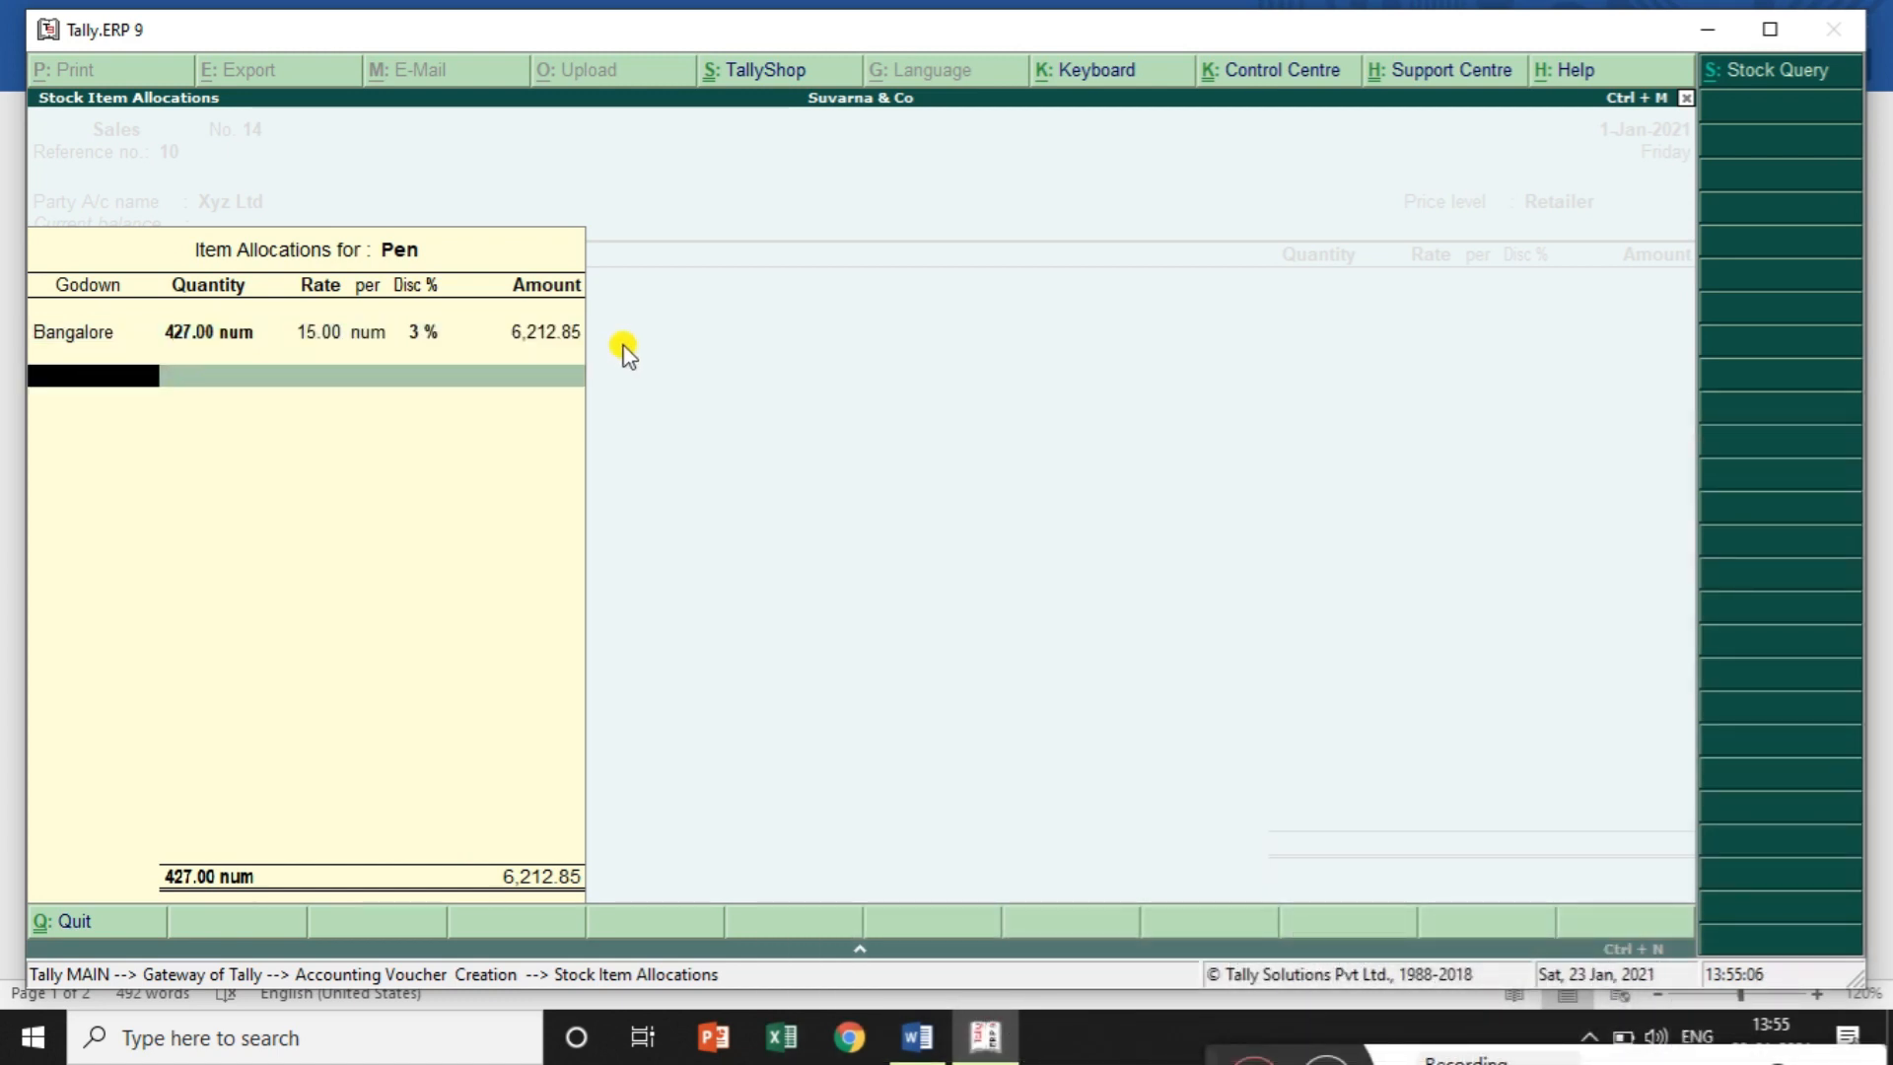
Close the Pen allocation and book the sale amount to the Sales ledger
key("Return")
key("Return")
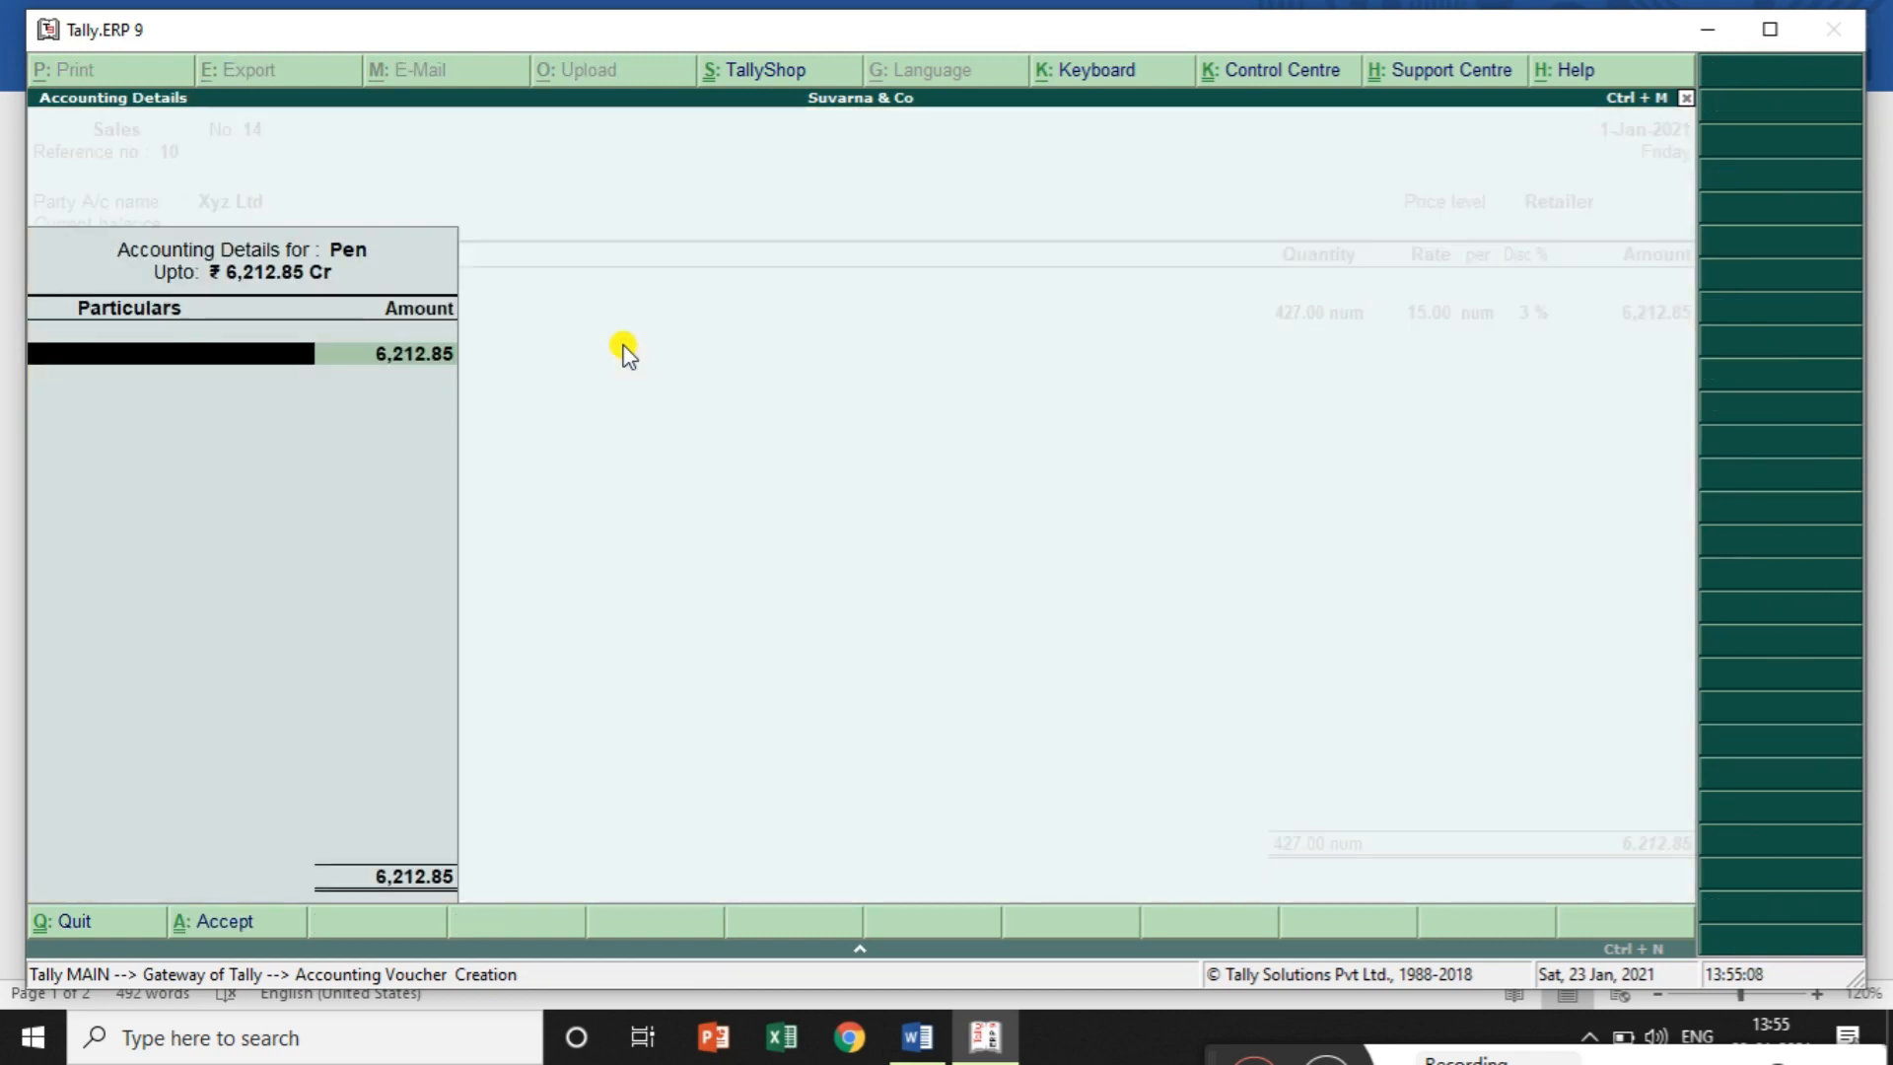
type("Sa")
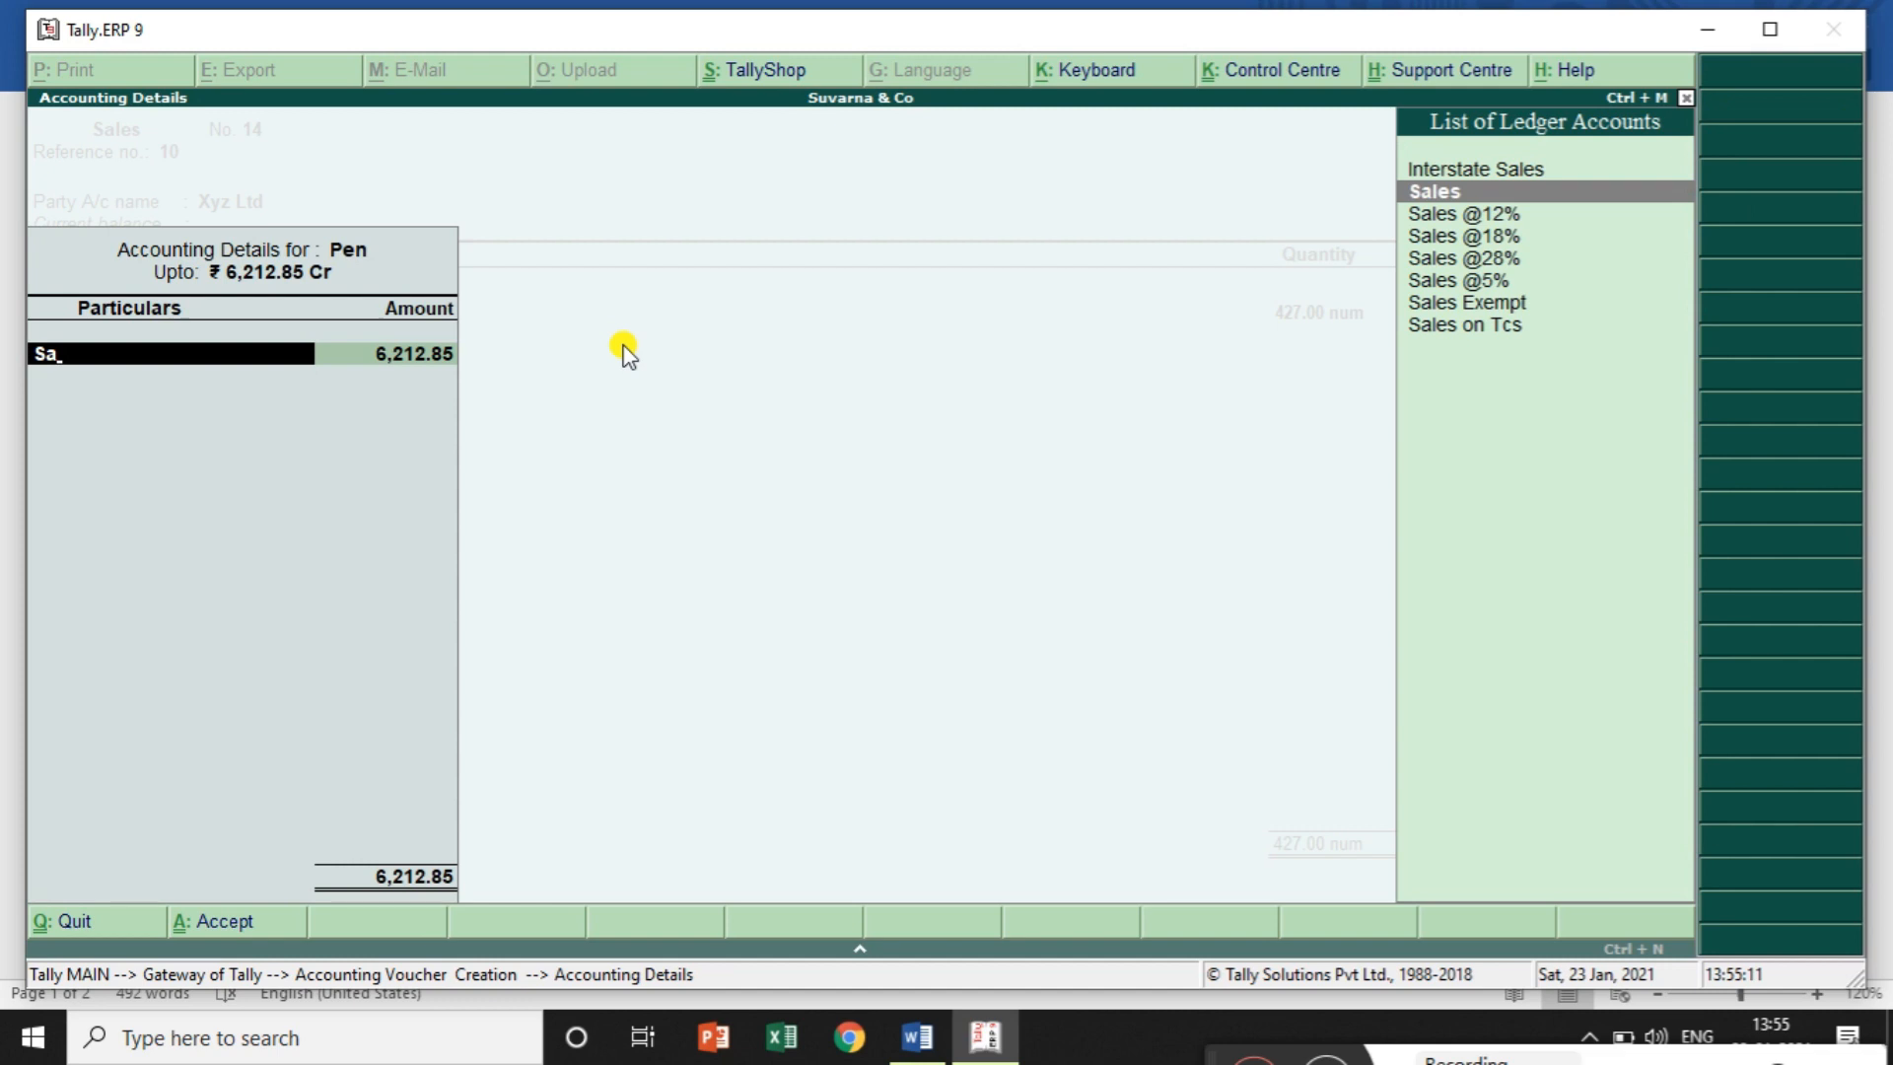
key("Return")
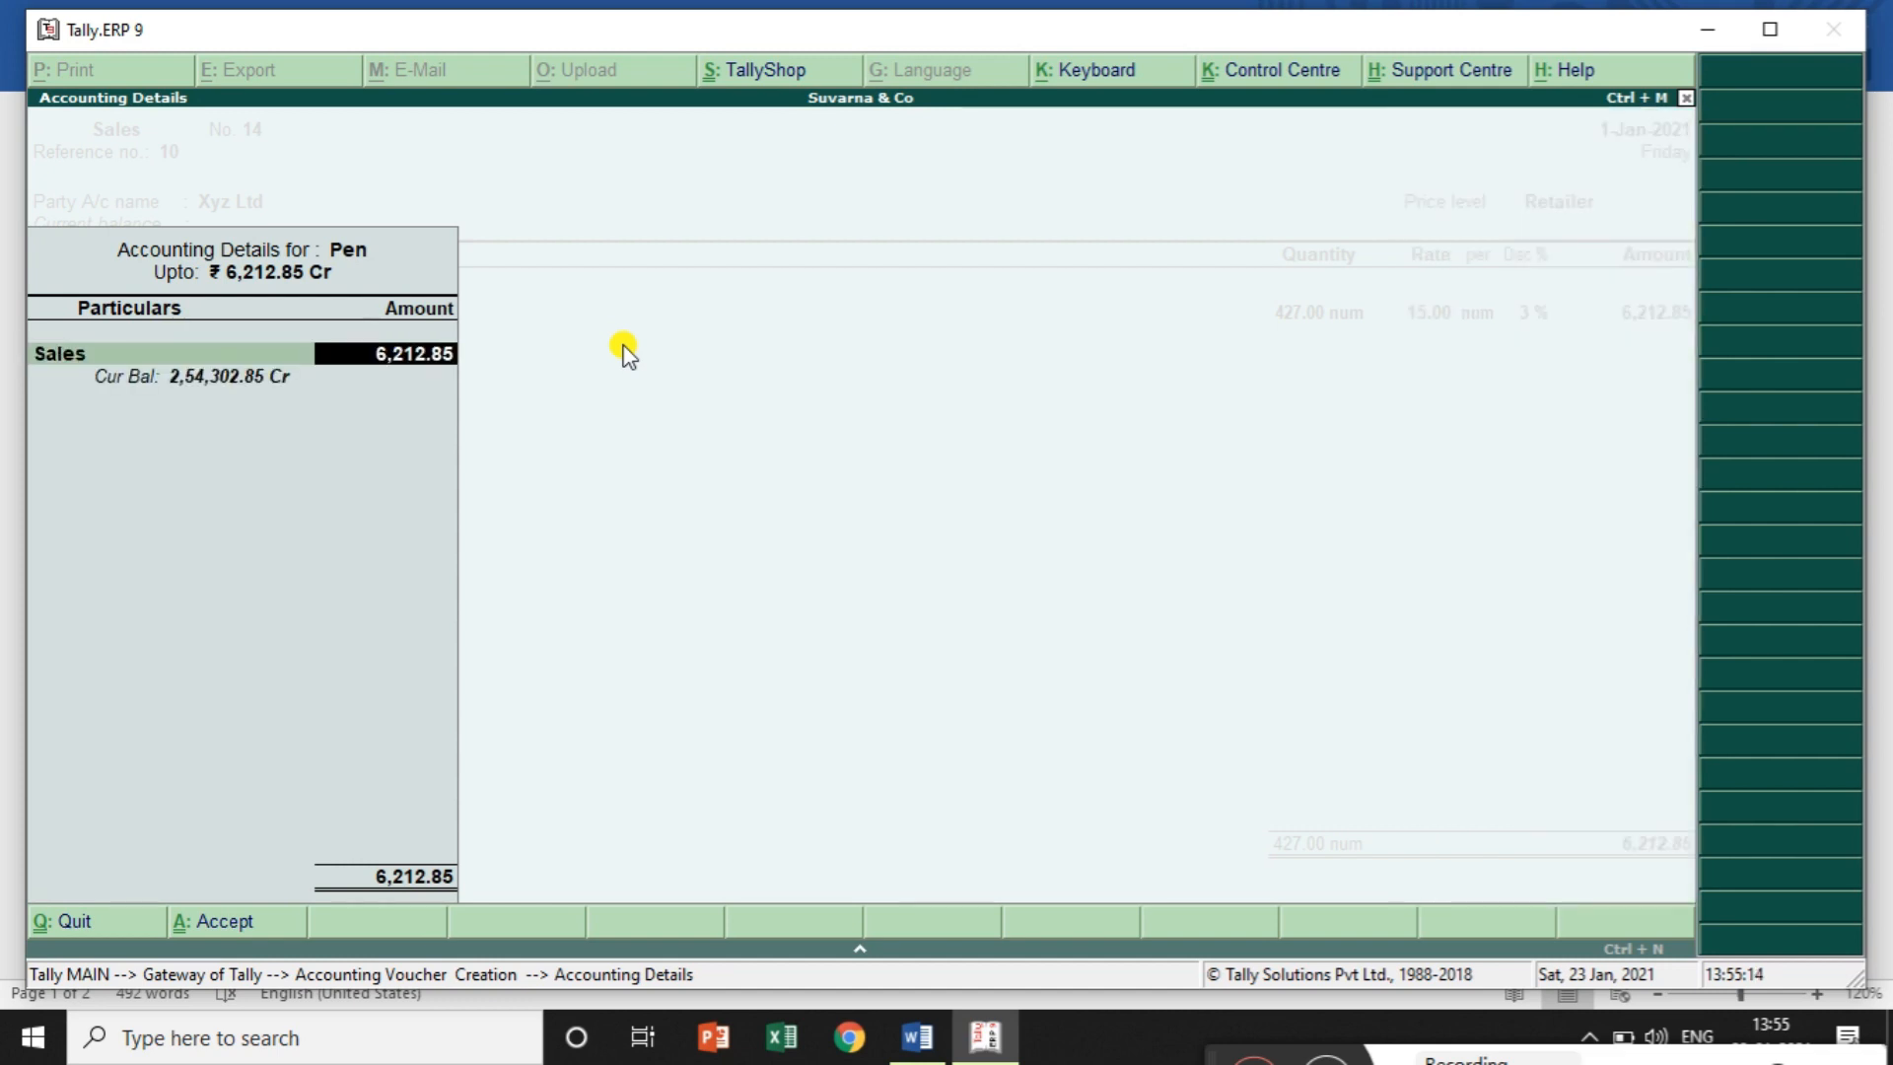
key("Return")
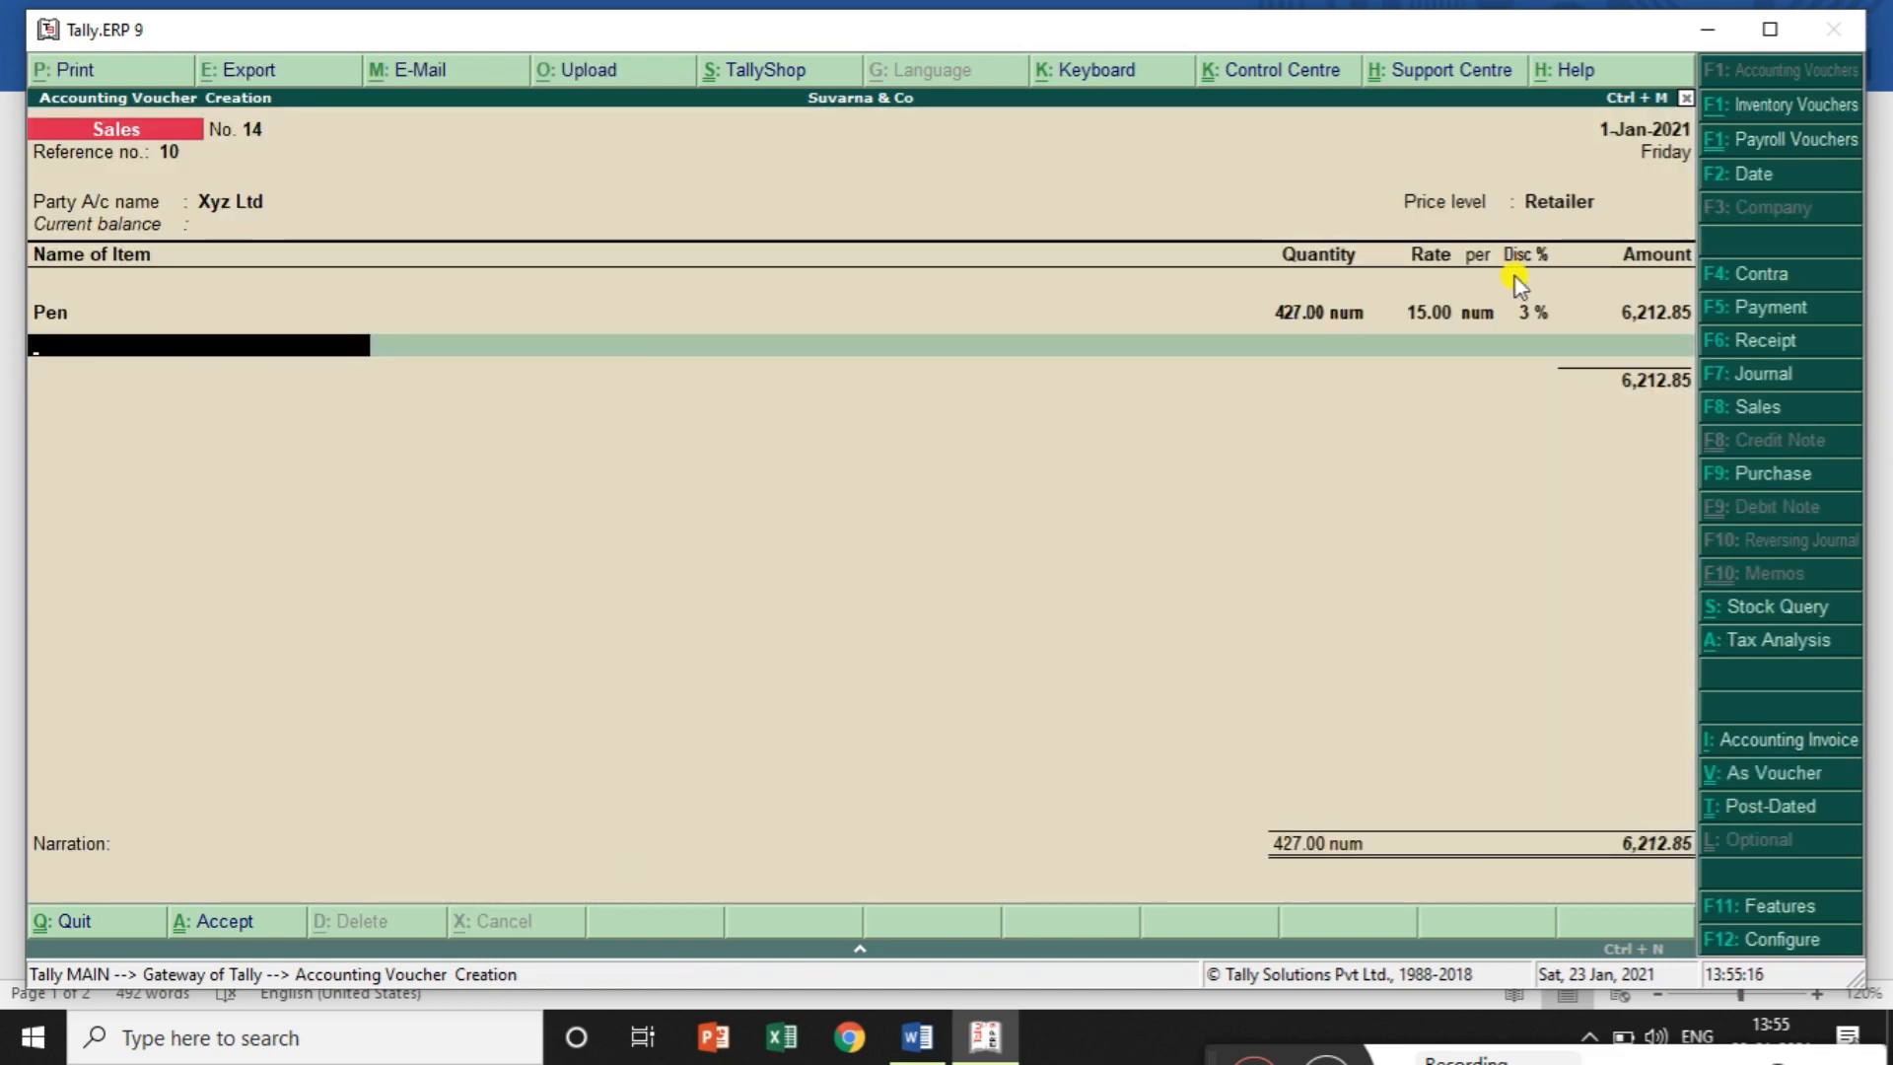
Add the stock item Notebooks to the sale and allocate it to the Bangalore godown
type("no")
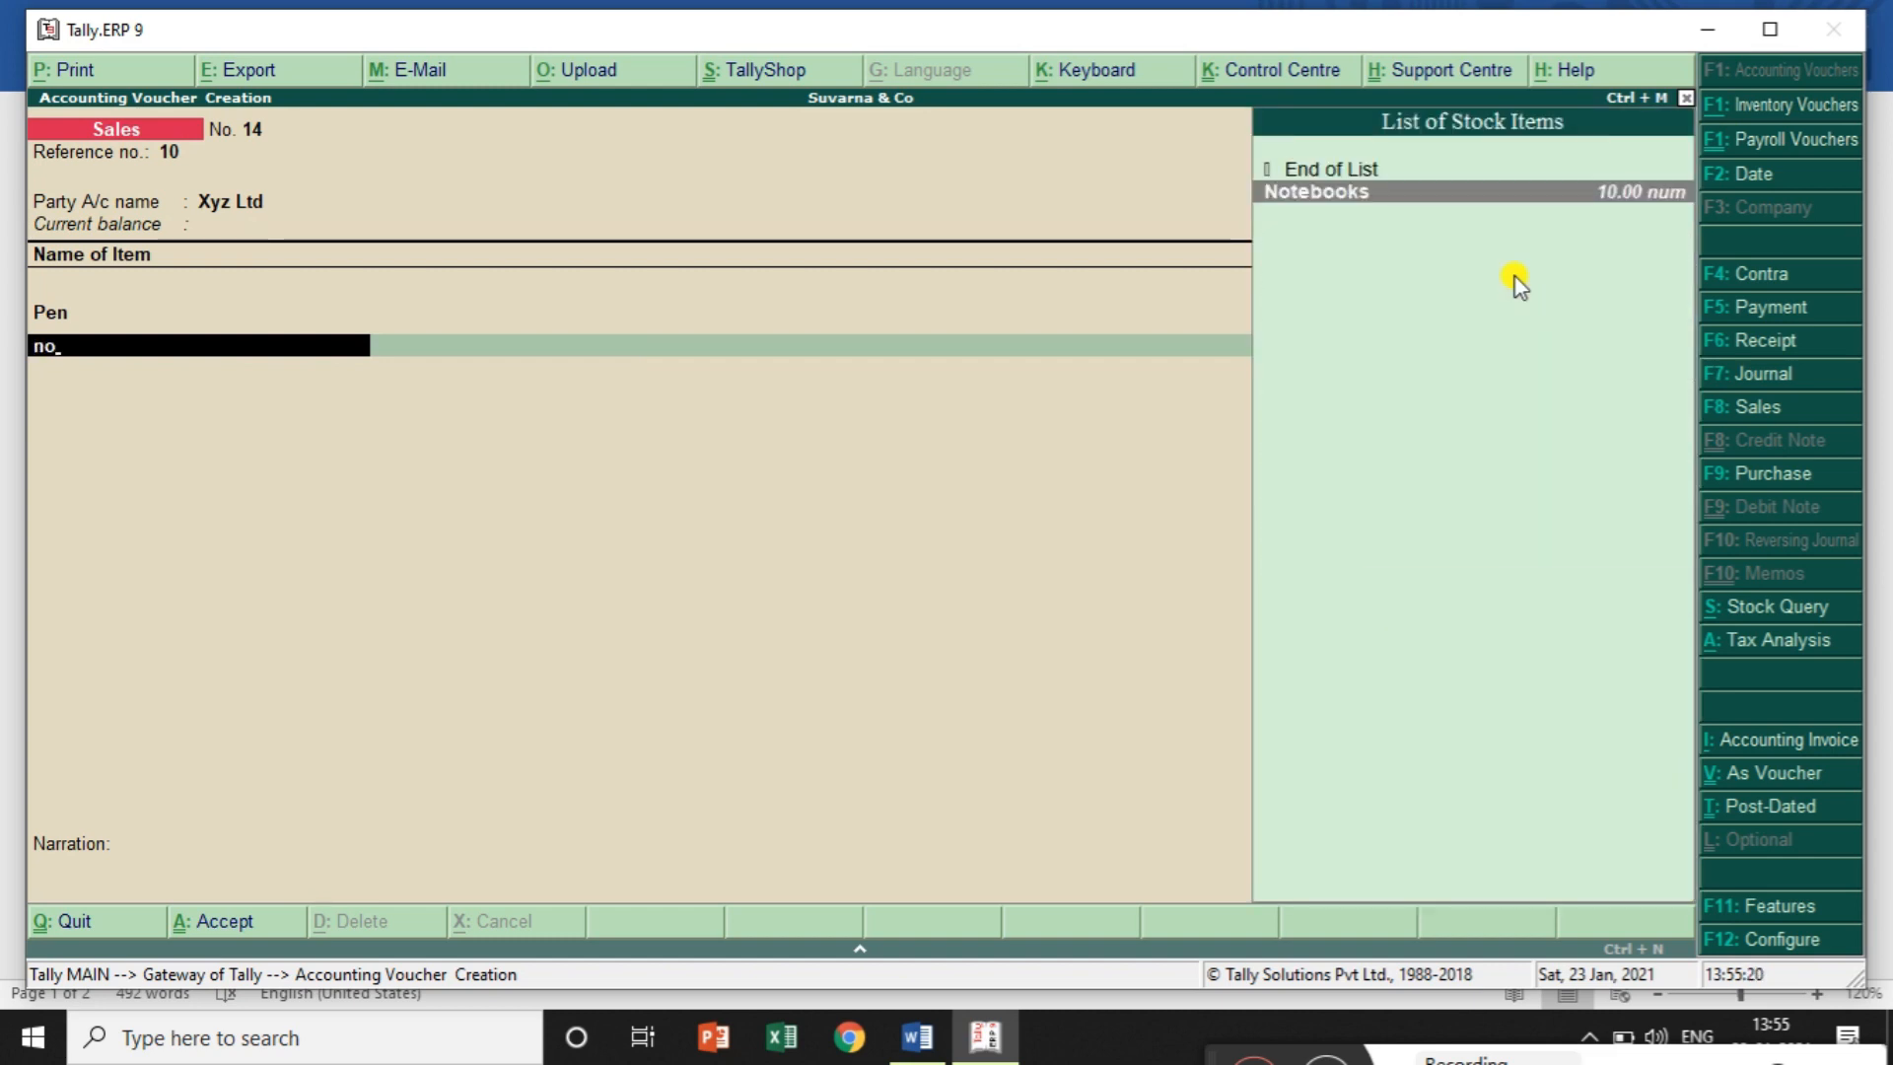
key("Return")
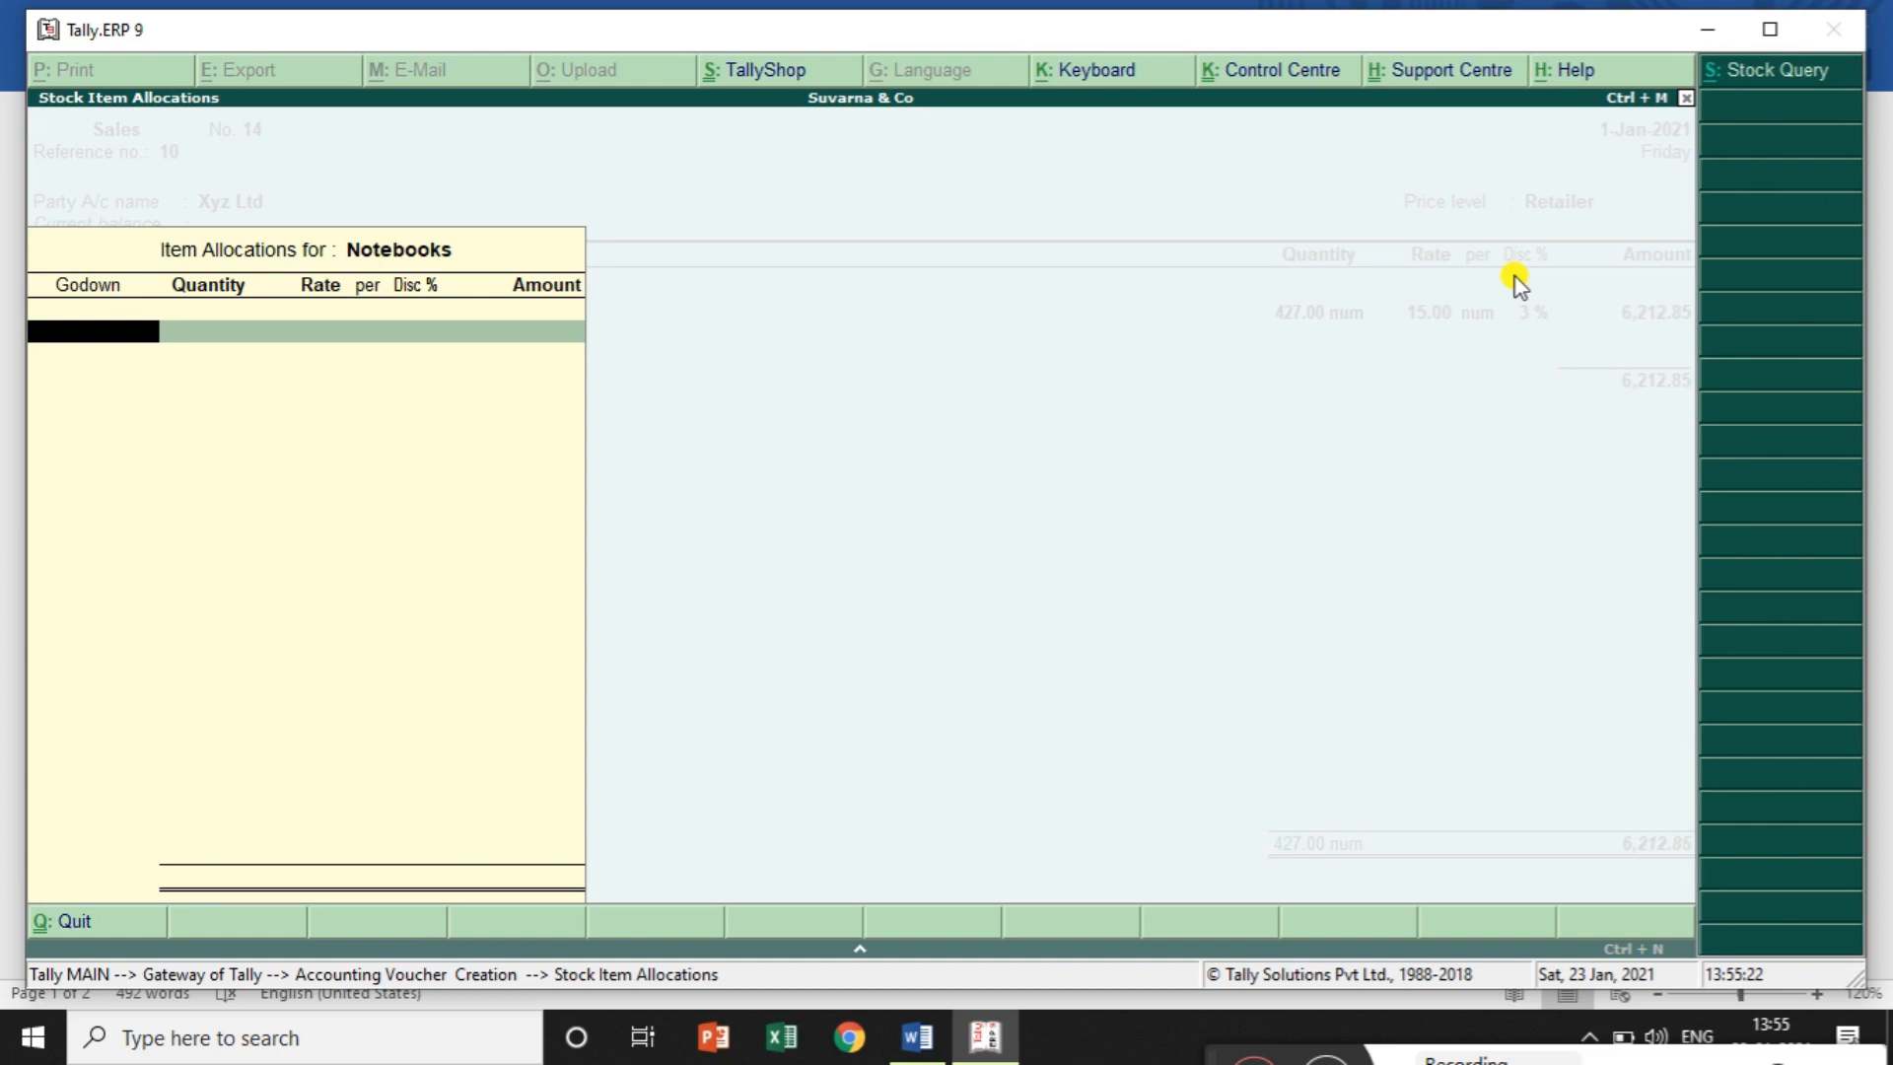
type("B")
key("Return")
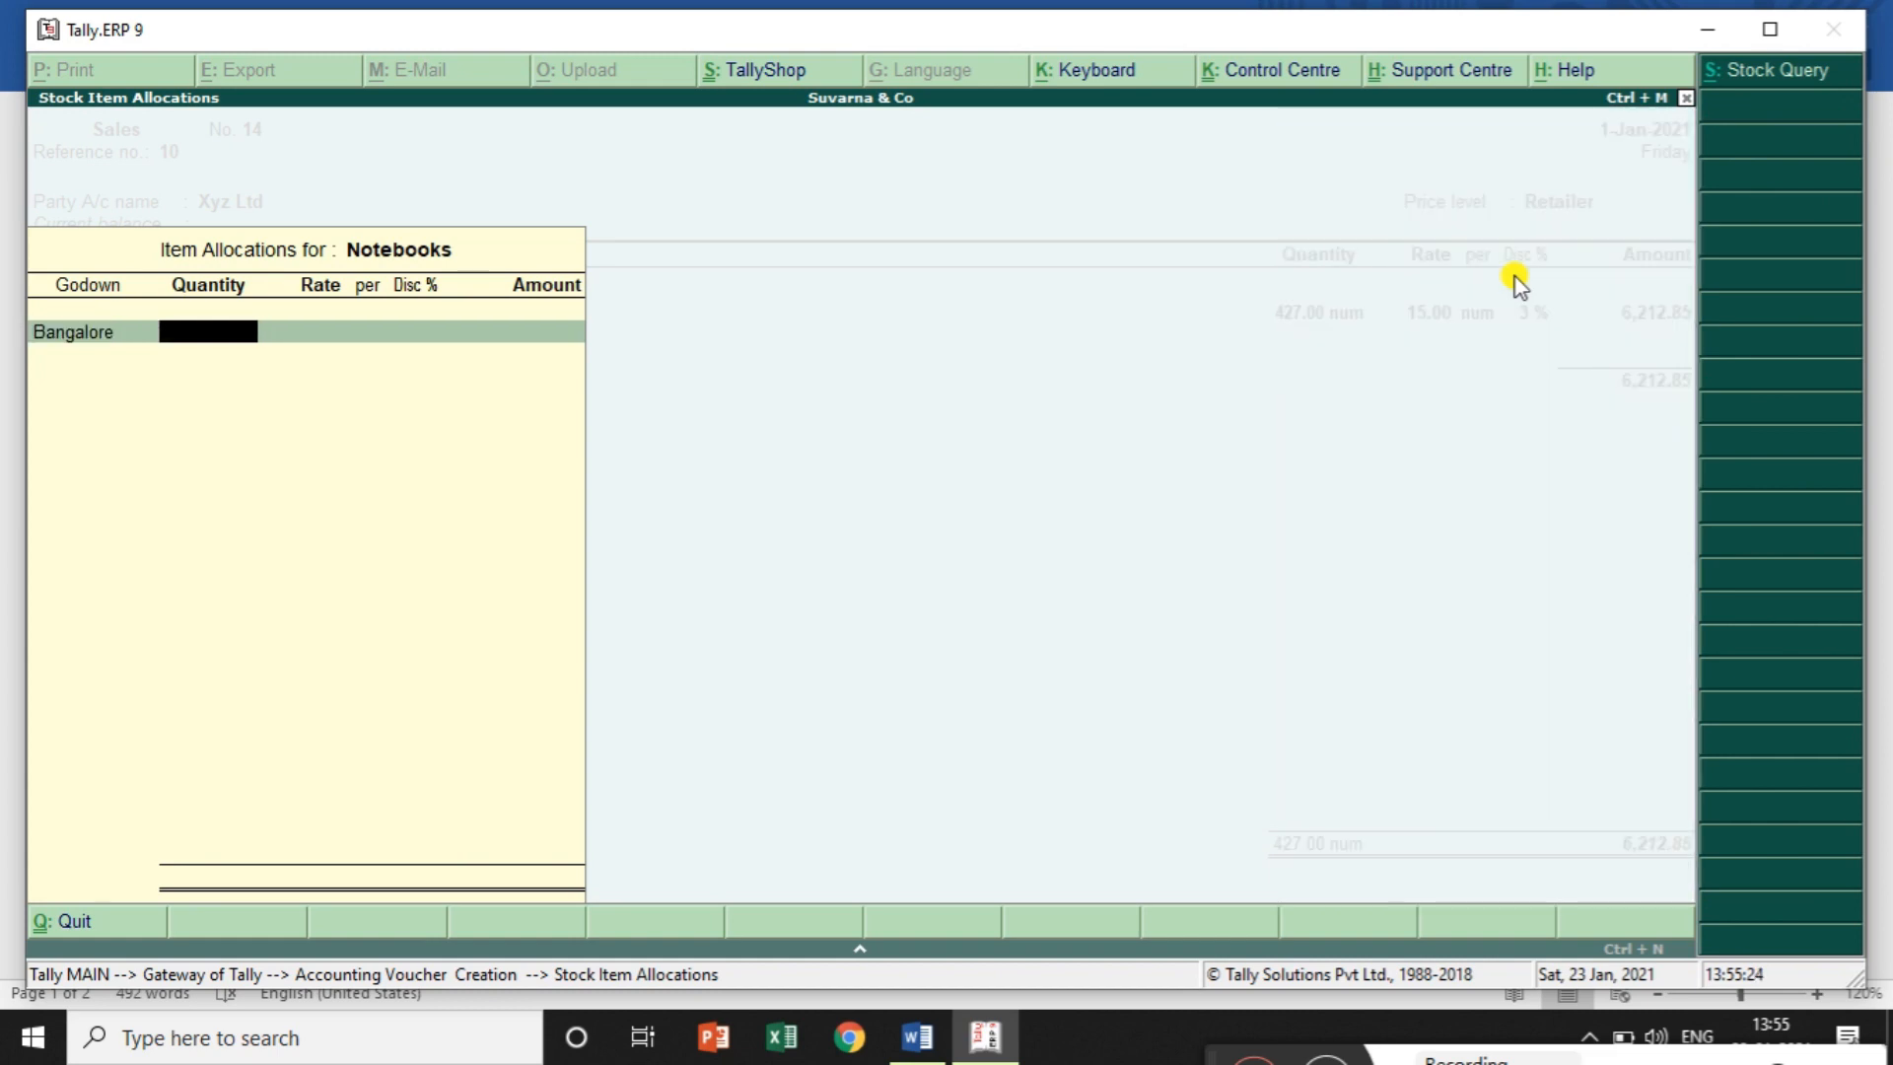
Set the Notebooks quantity to 5, accept the default rate and complete the item allocation
type("5")
key("Return")
key("Return")
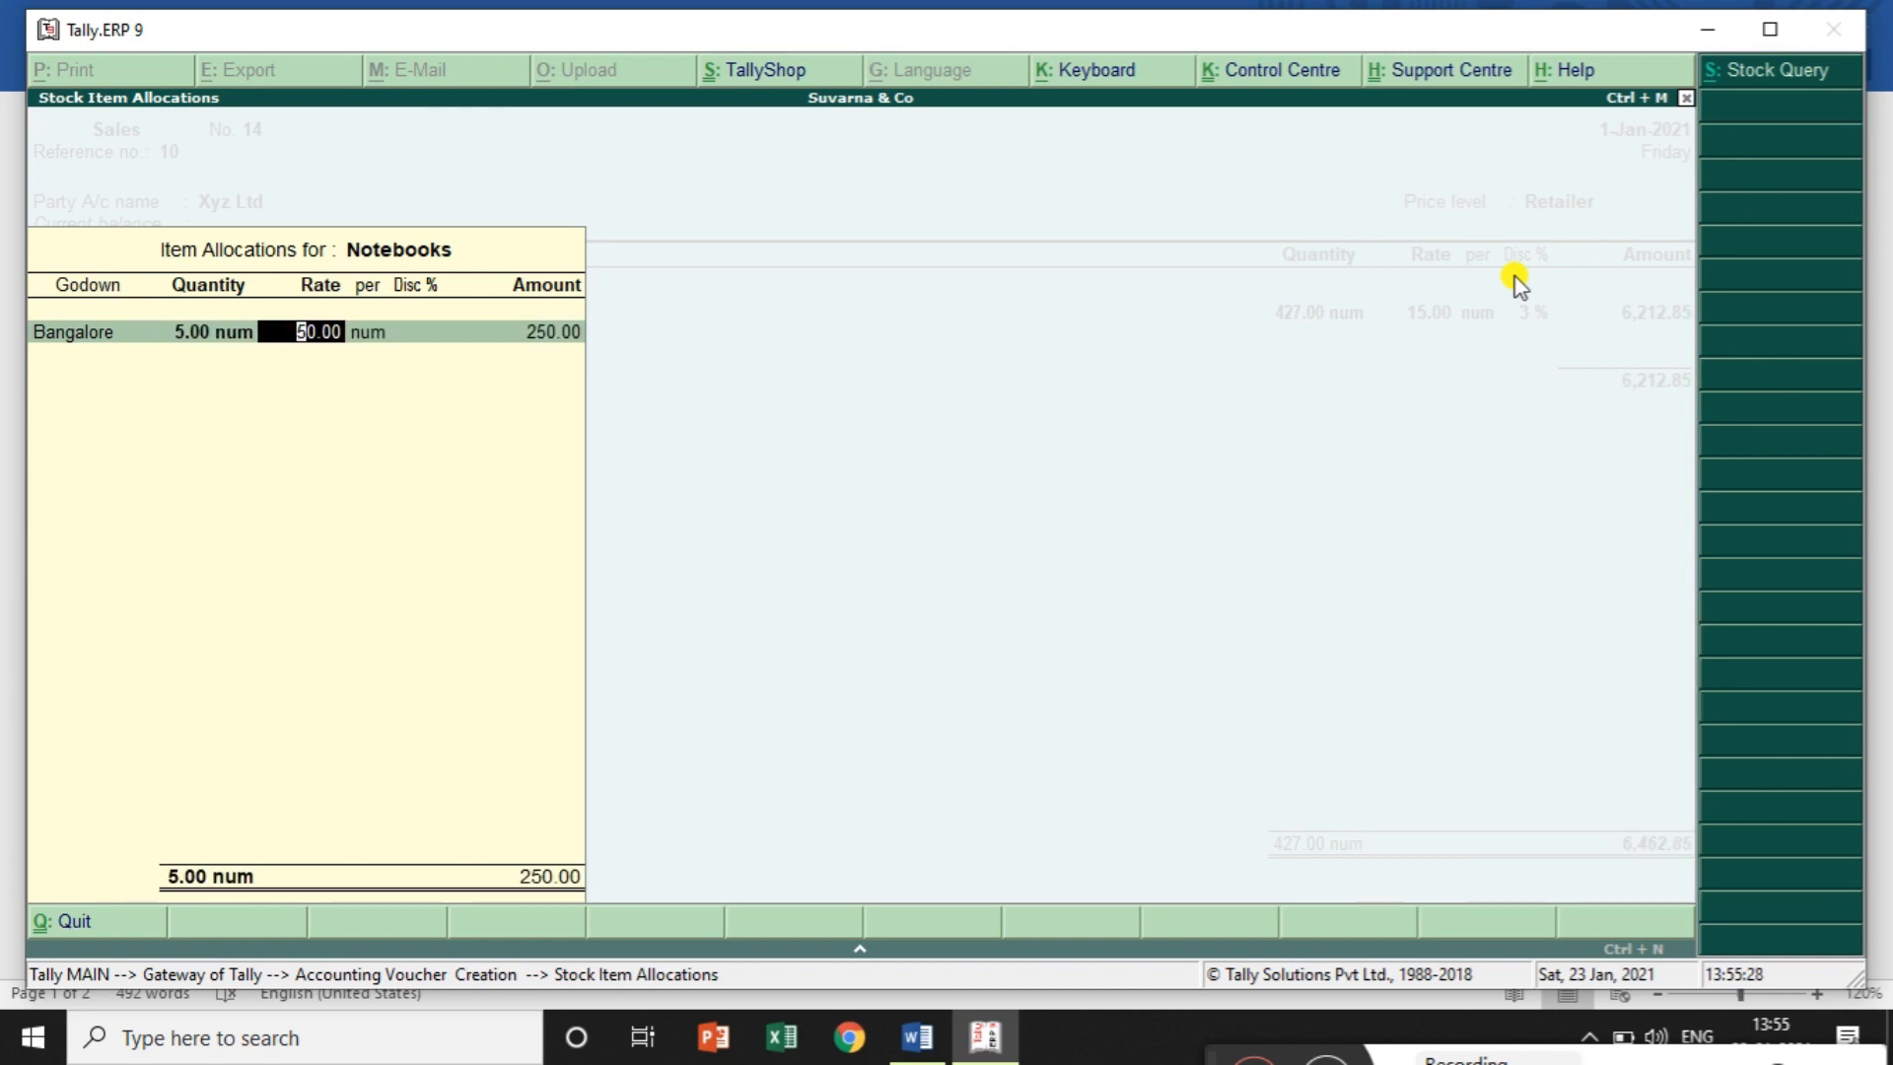
key("Return")
key("Return")
key("Return")
key("Return")
key("Return")
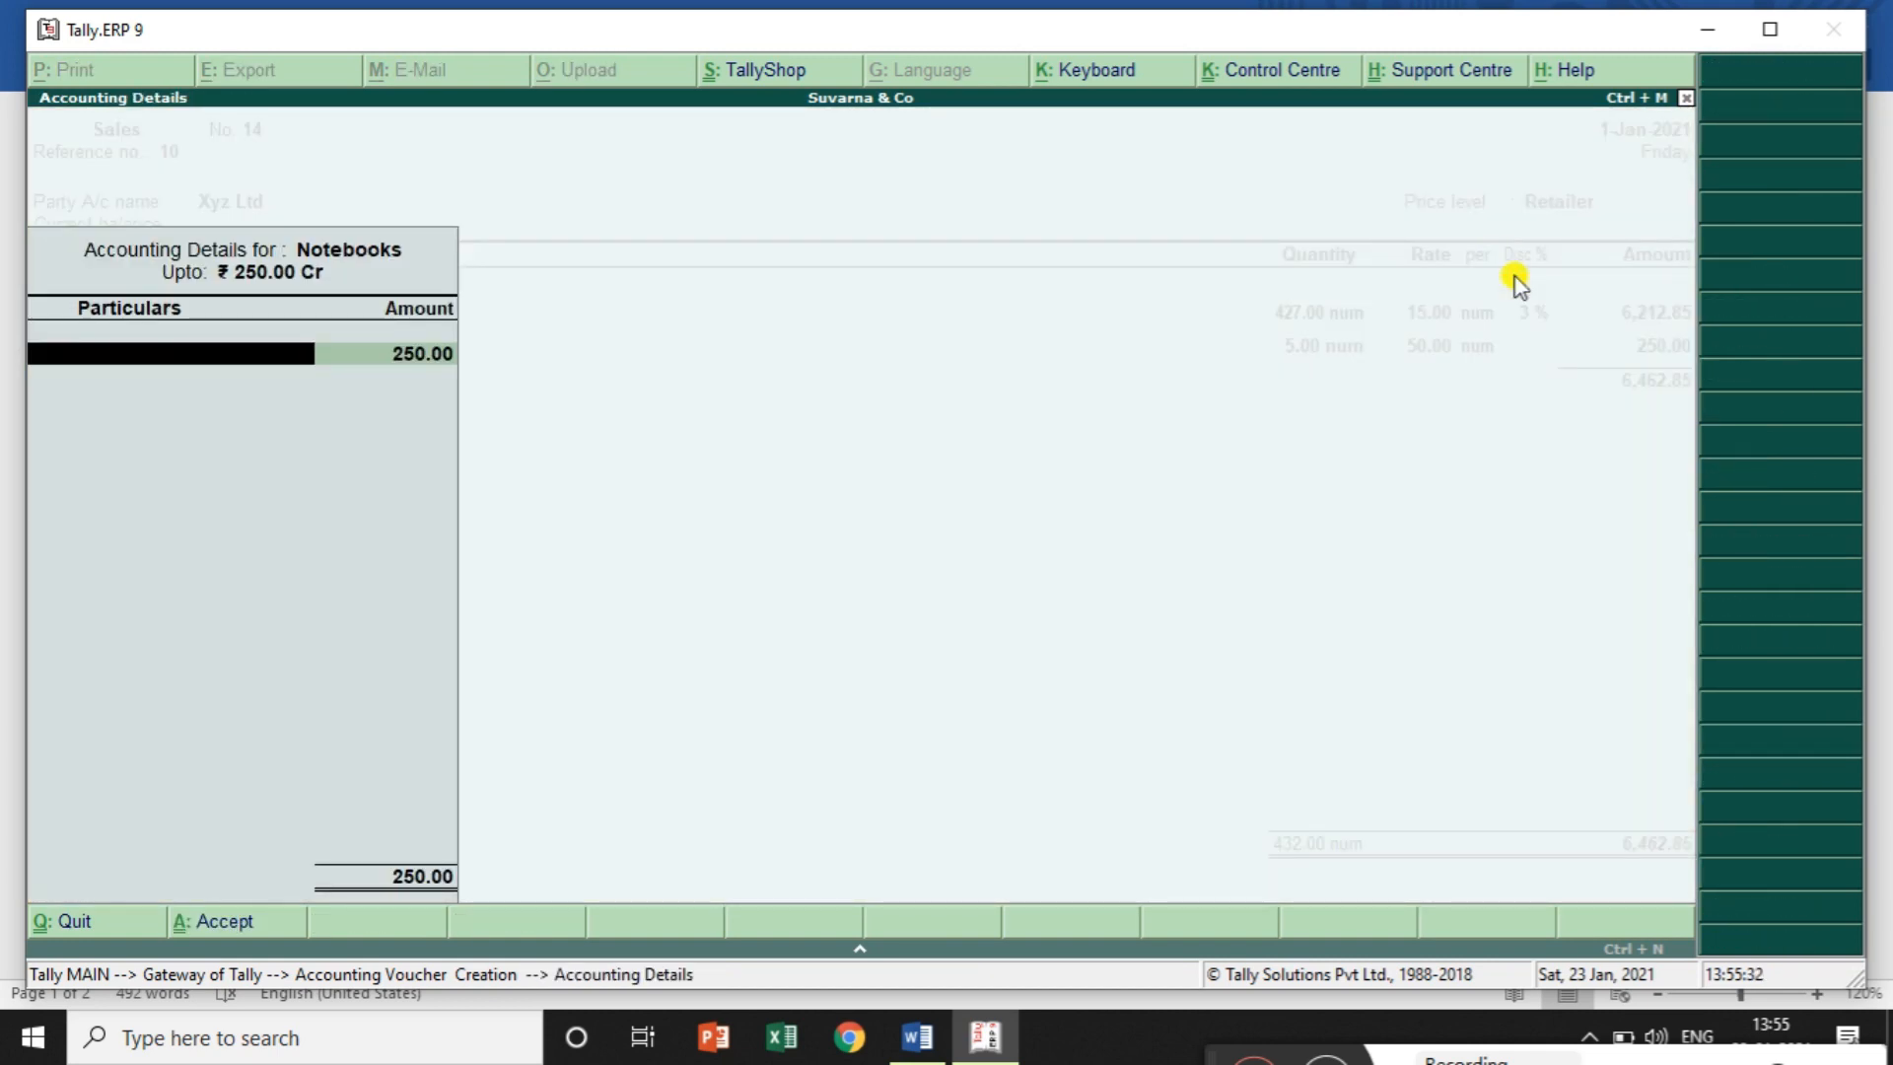
Book the Notebooks amount to the Sales ledger and save the Xyz Ltd sales voucher without a narration
type("Sa")
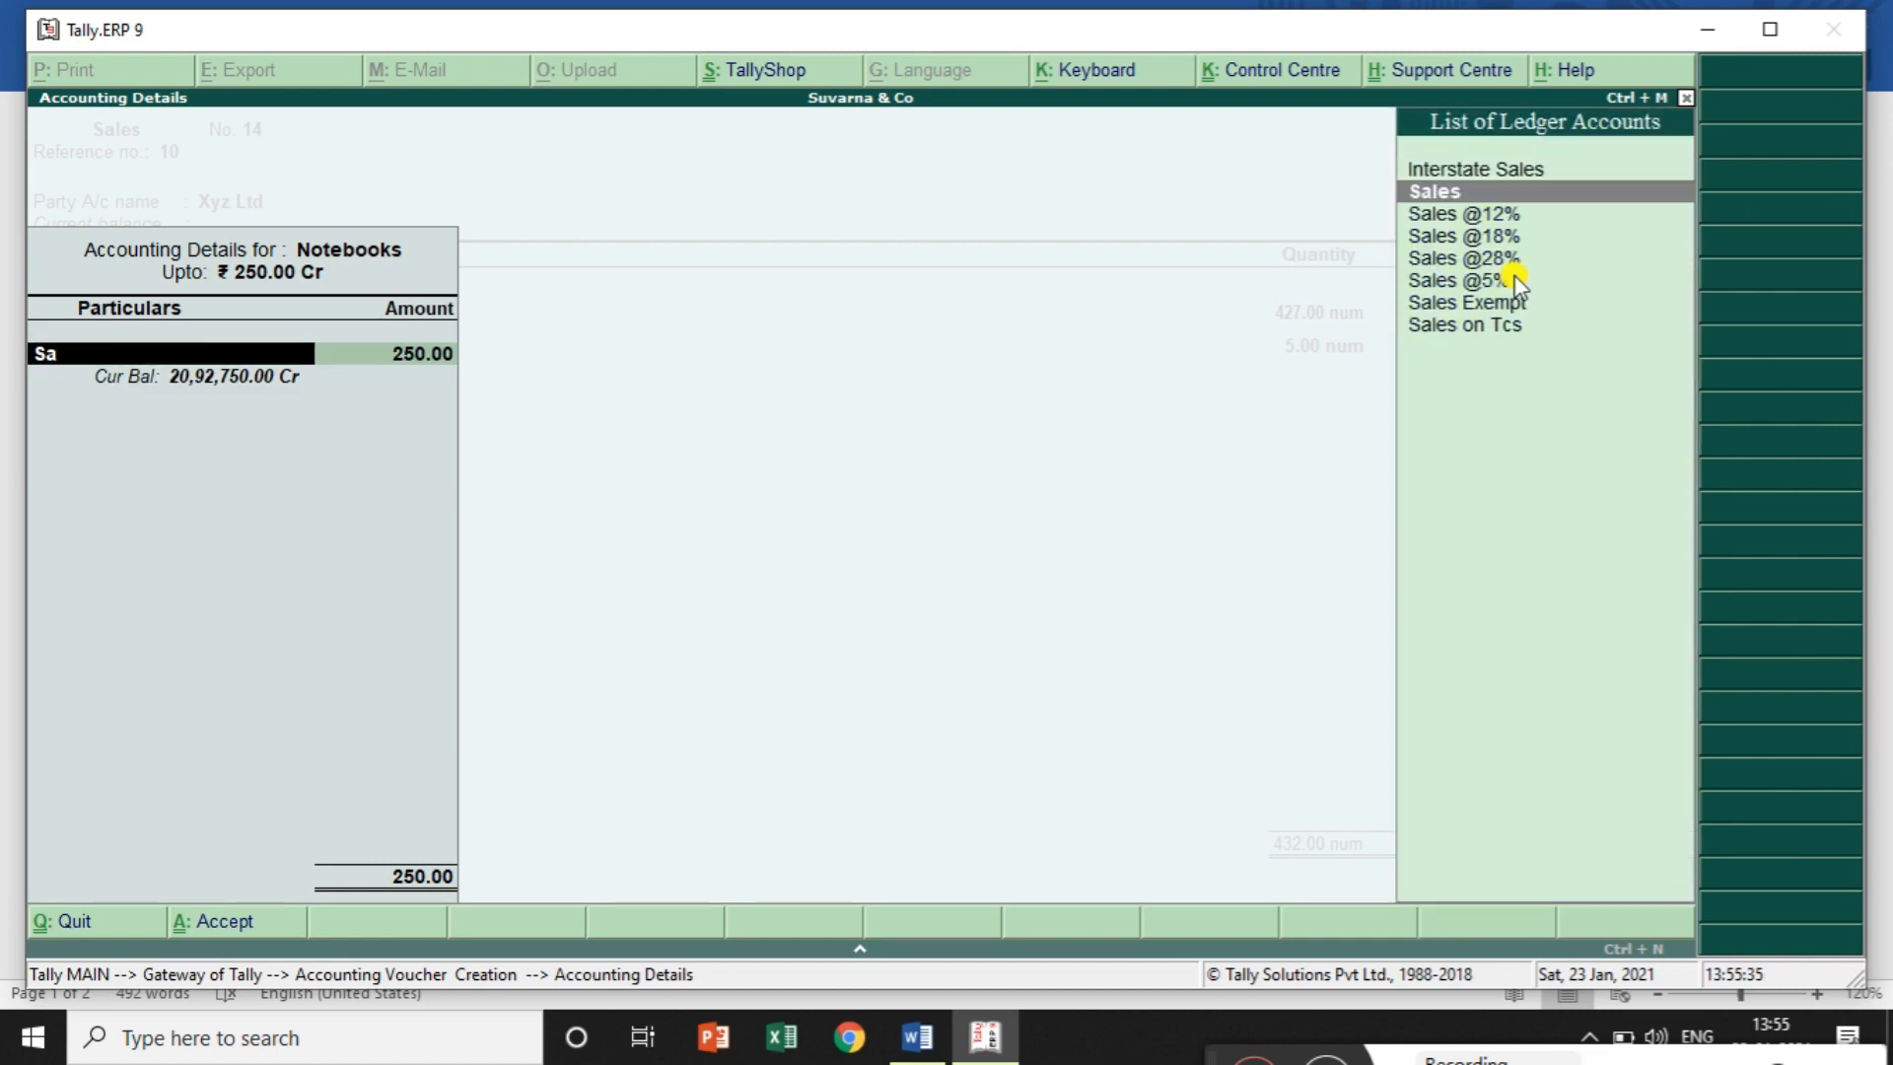
key("Return")
key("Return")
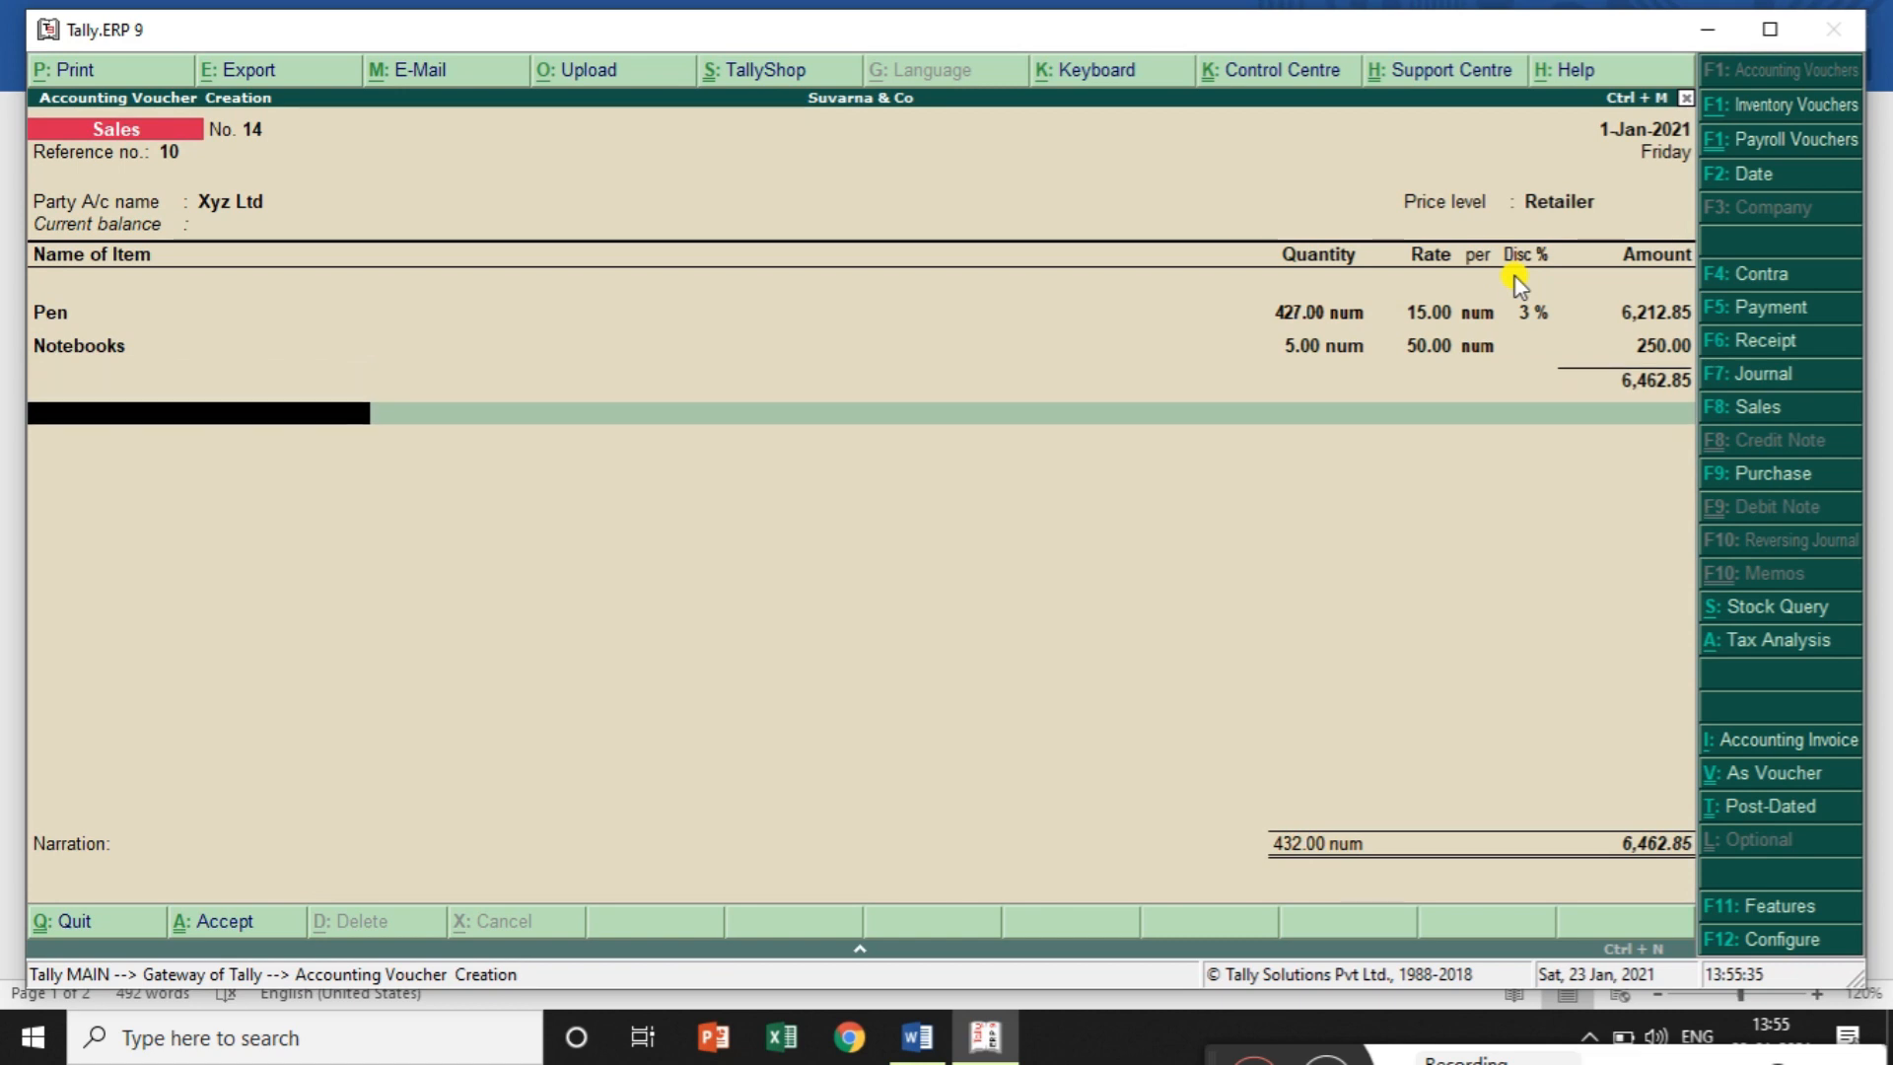
key("Return")
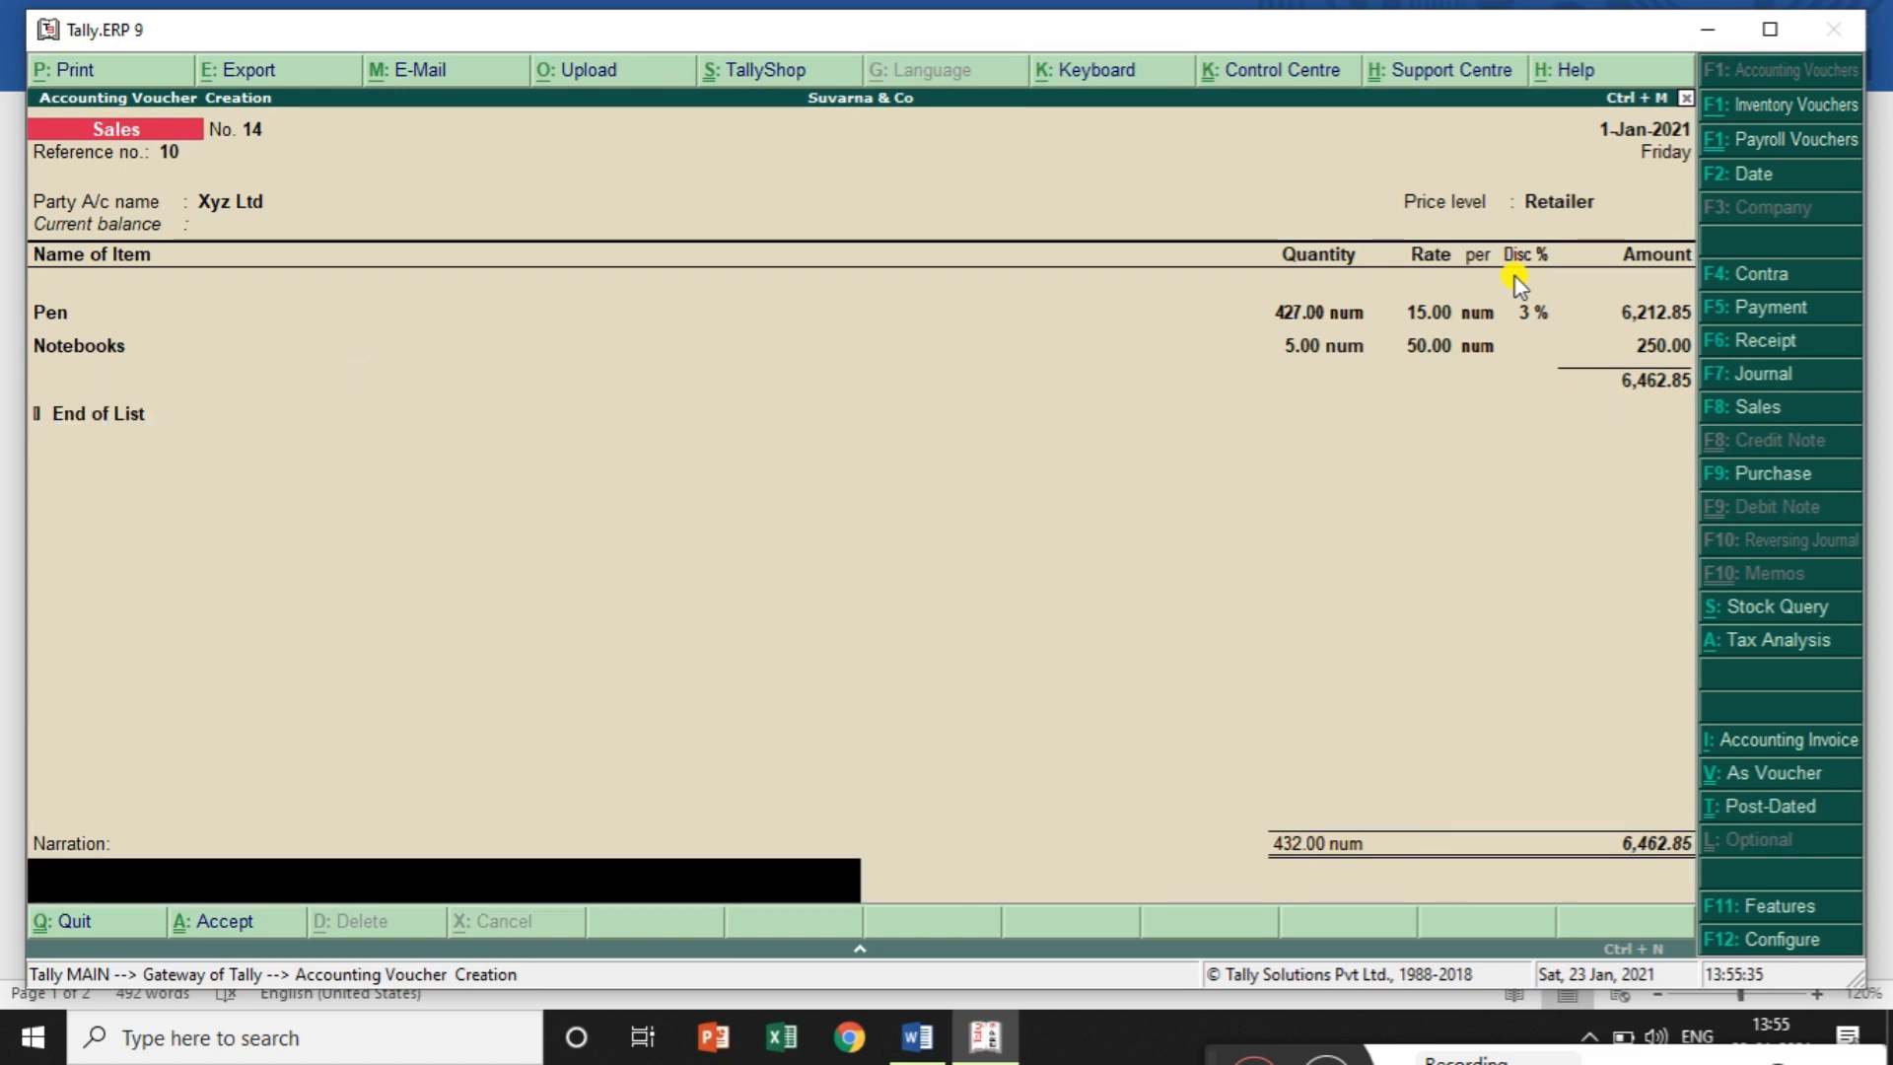
key("Return")
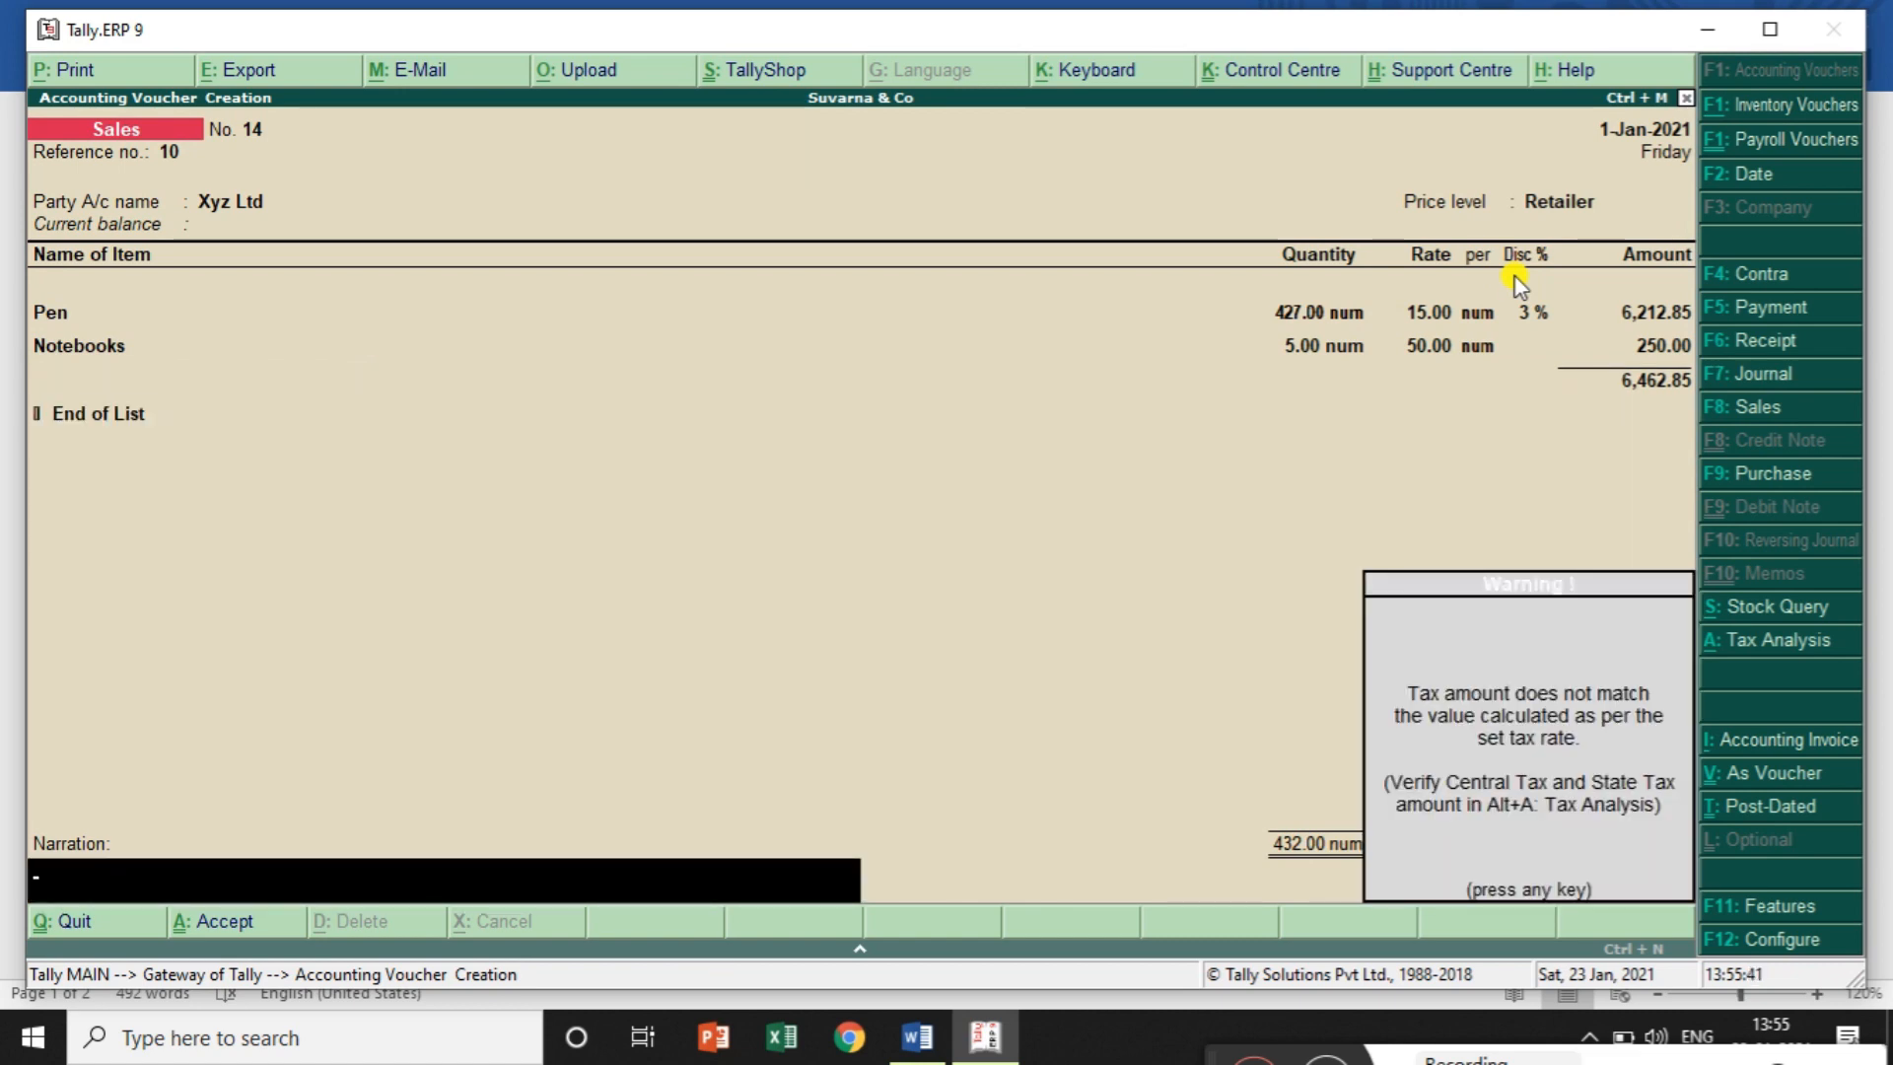
key("Return")
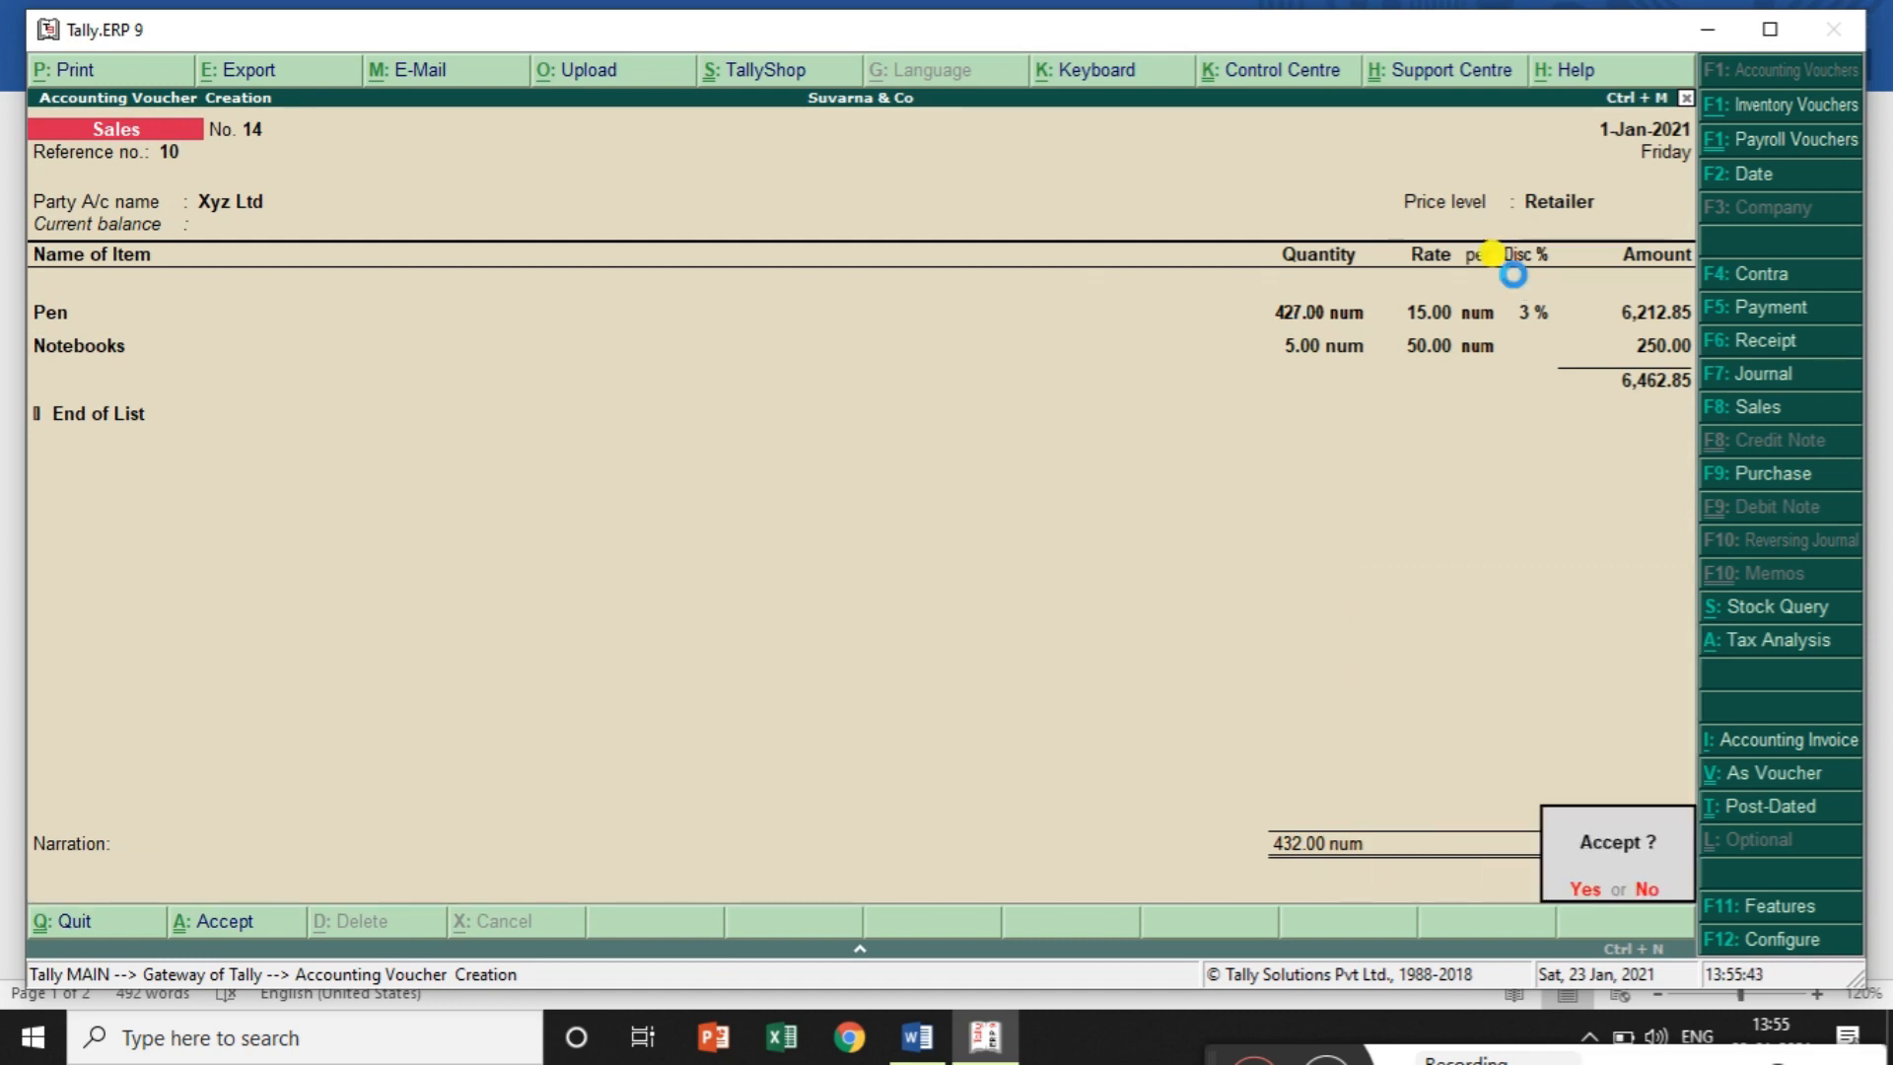
key("Return")
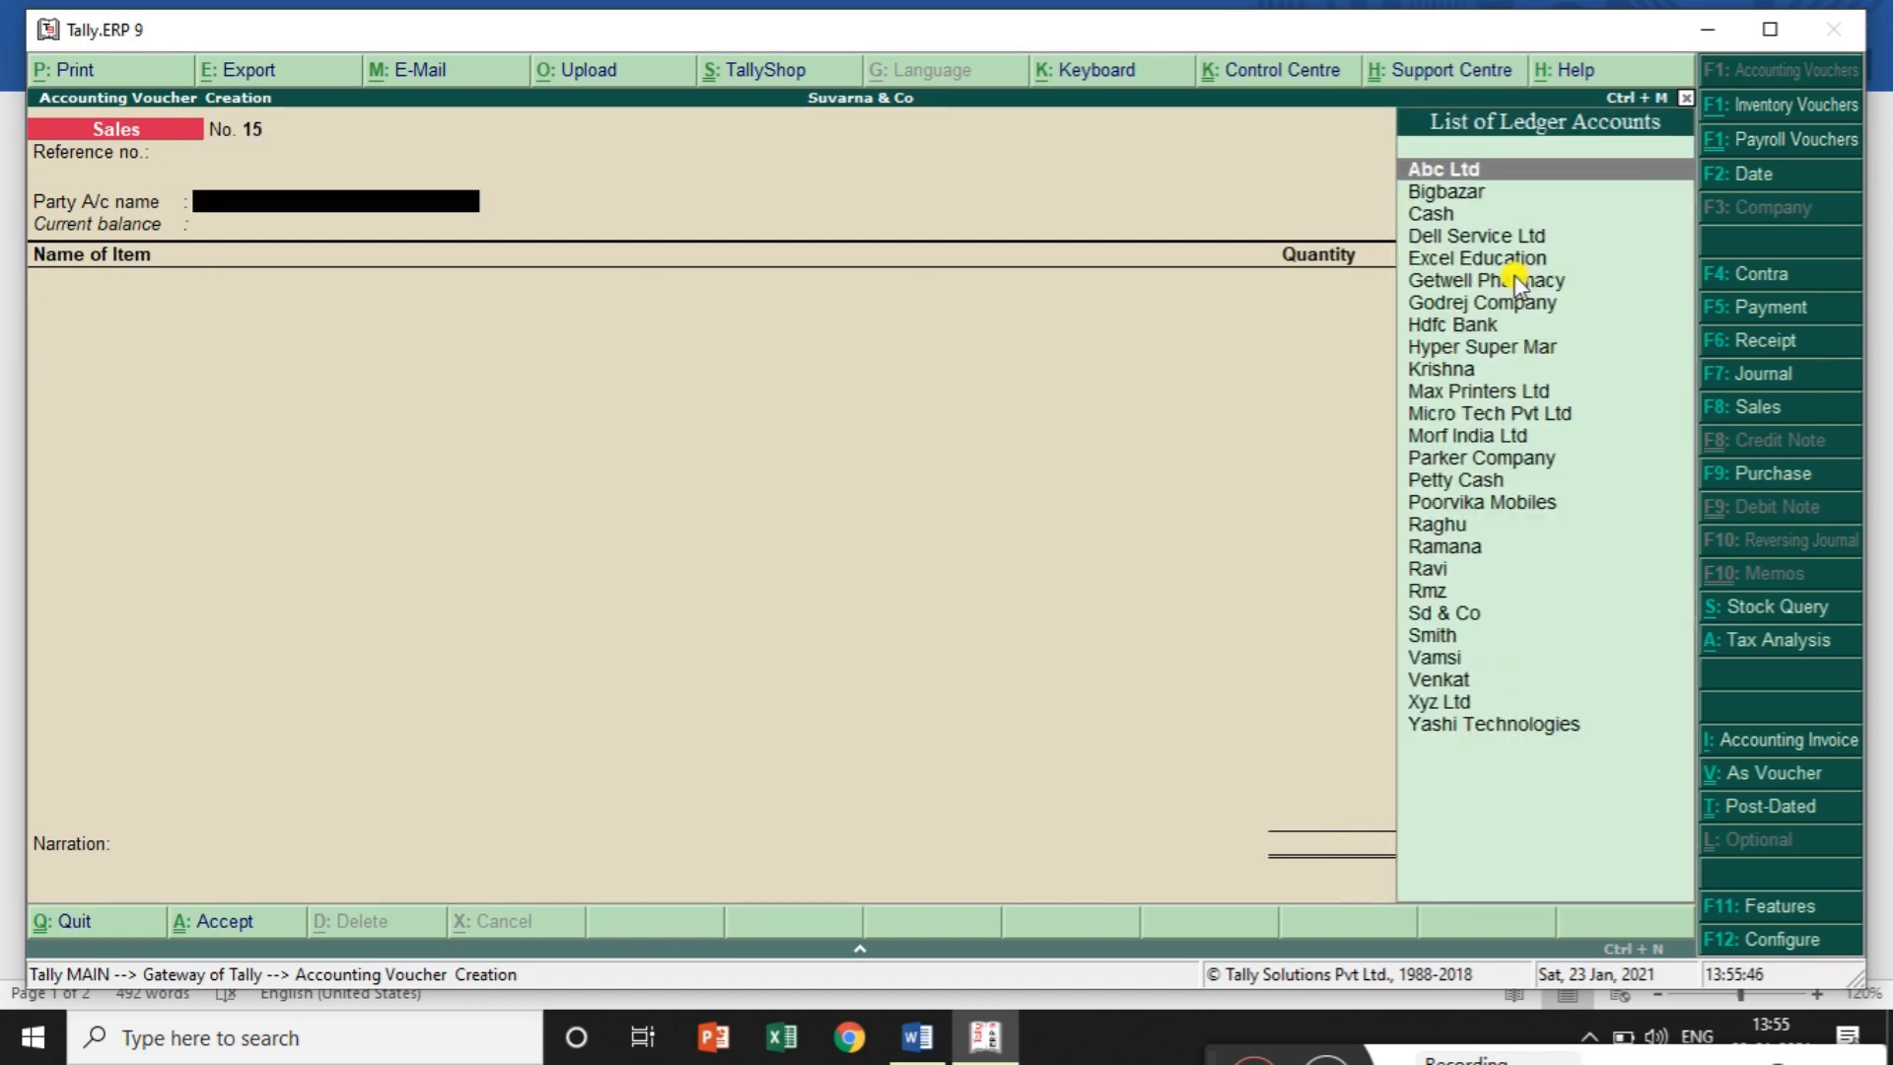
Set the reference number of the new sales voucher to 17
key("BackSpace")
type("17")
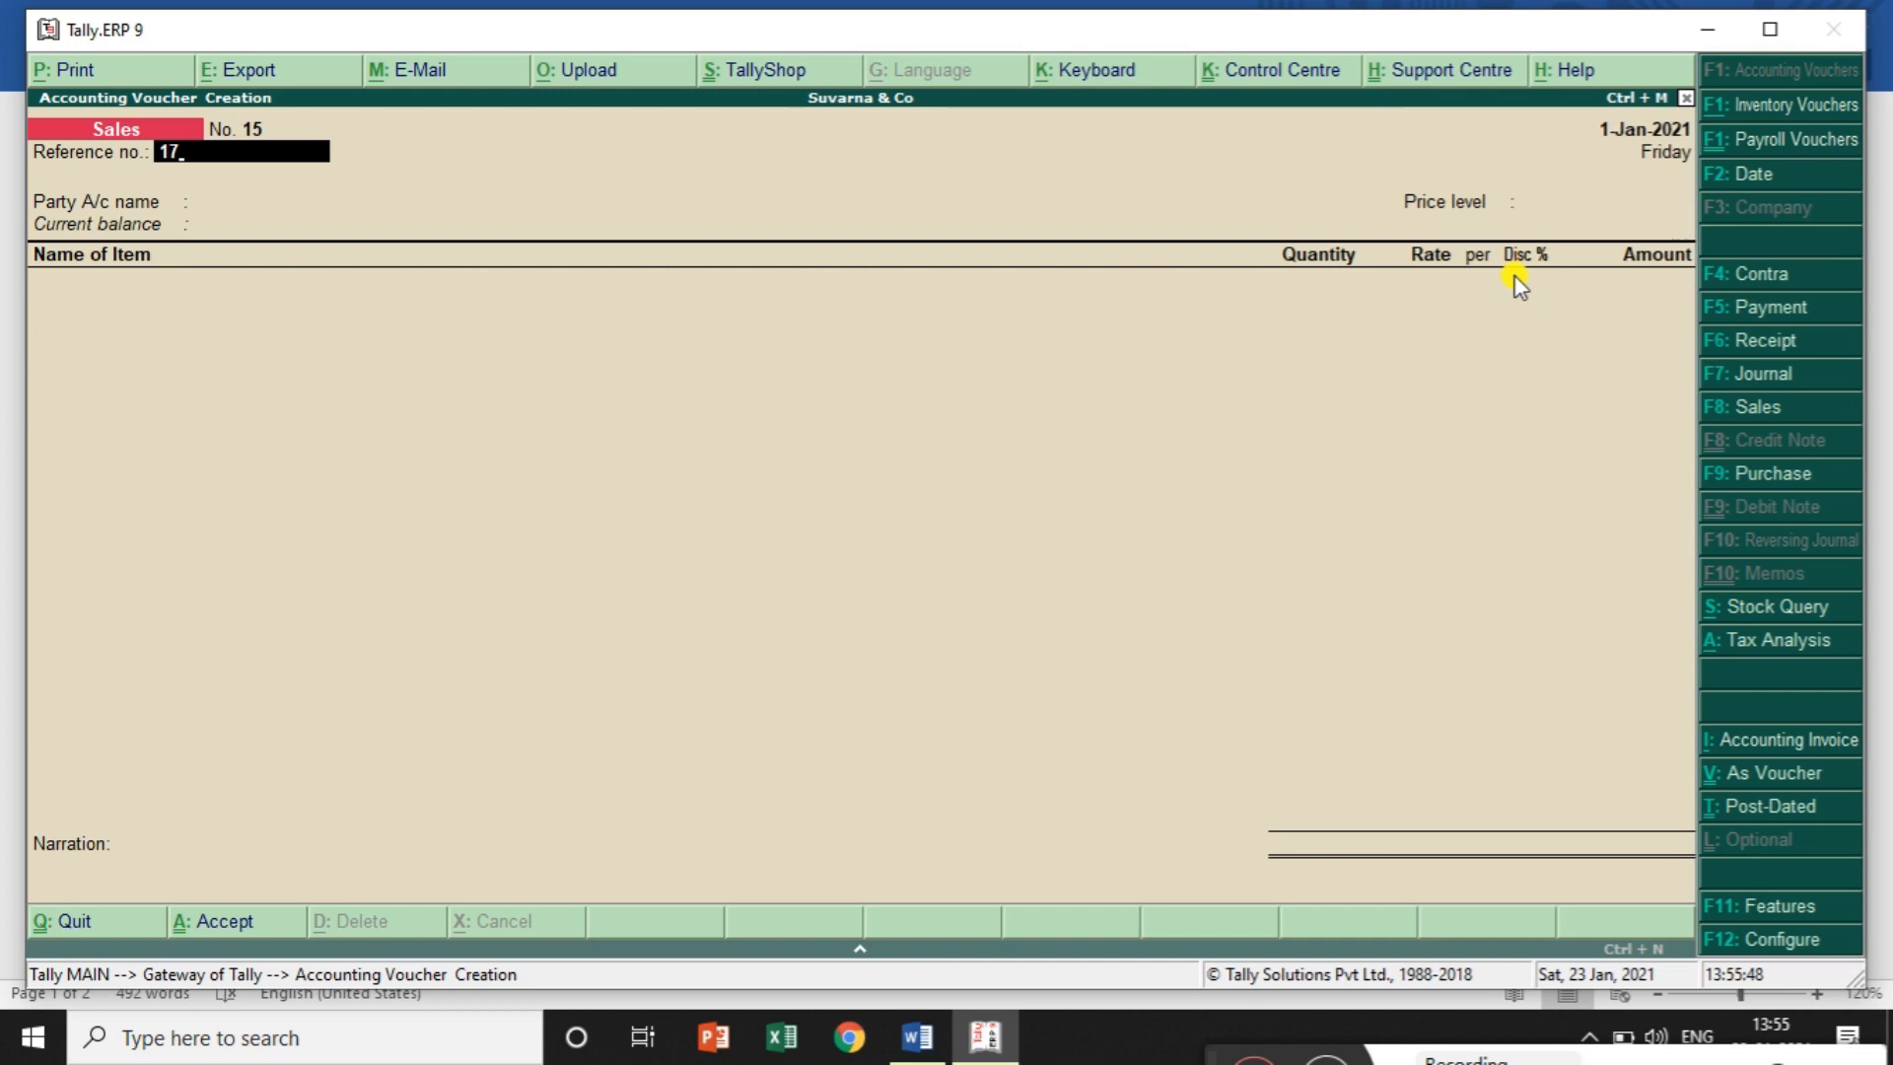
key("Return")
Create the party ledger Arun & Co under Sundry Debtors with the Wholesaler pricing level and save it
key("alt+c")
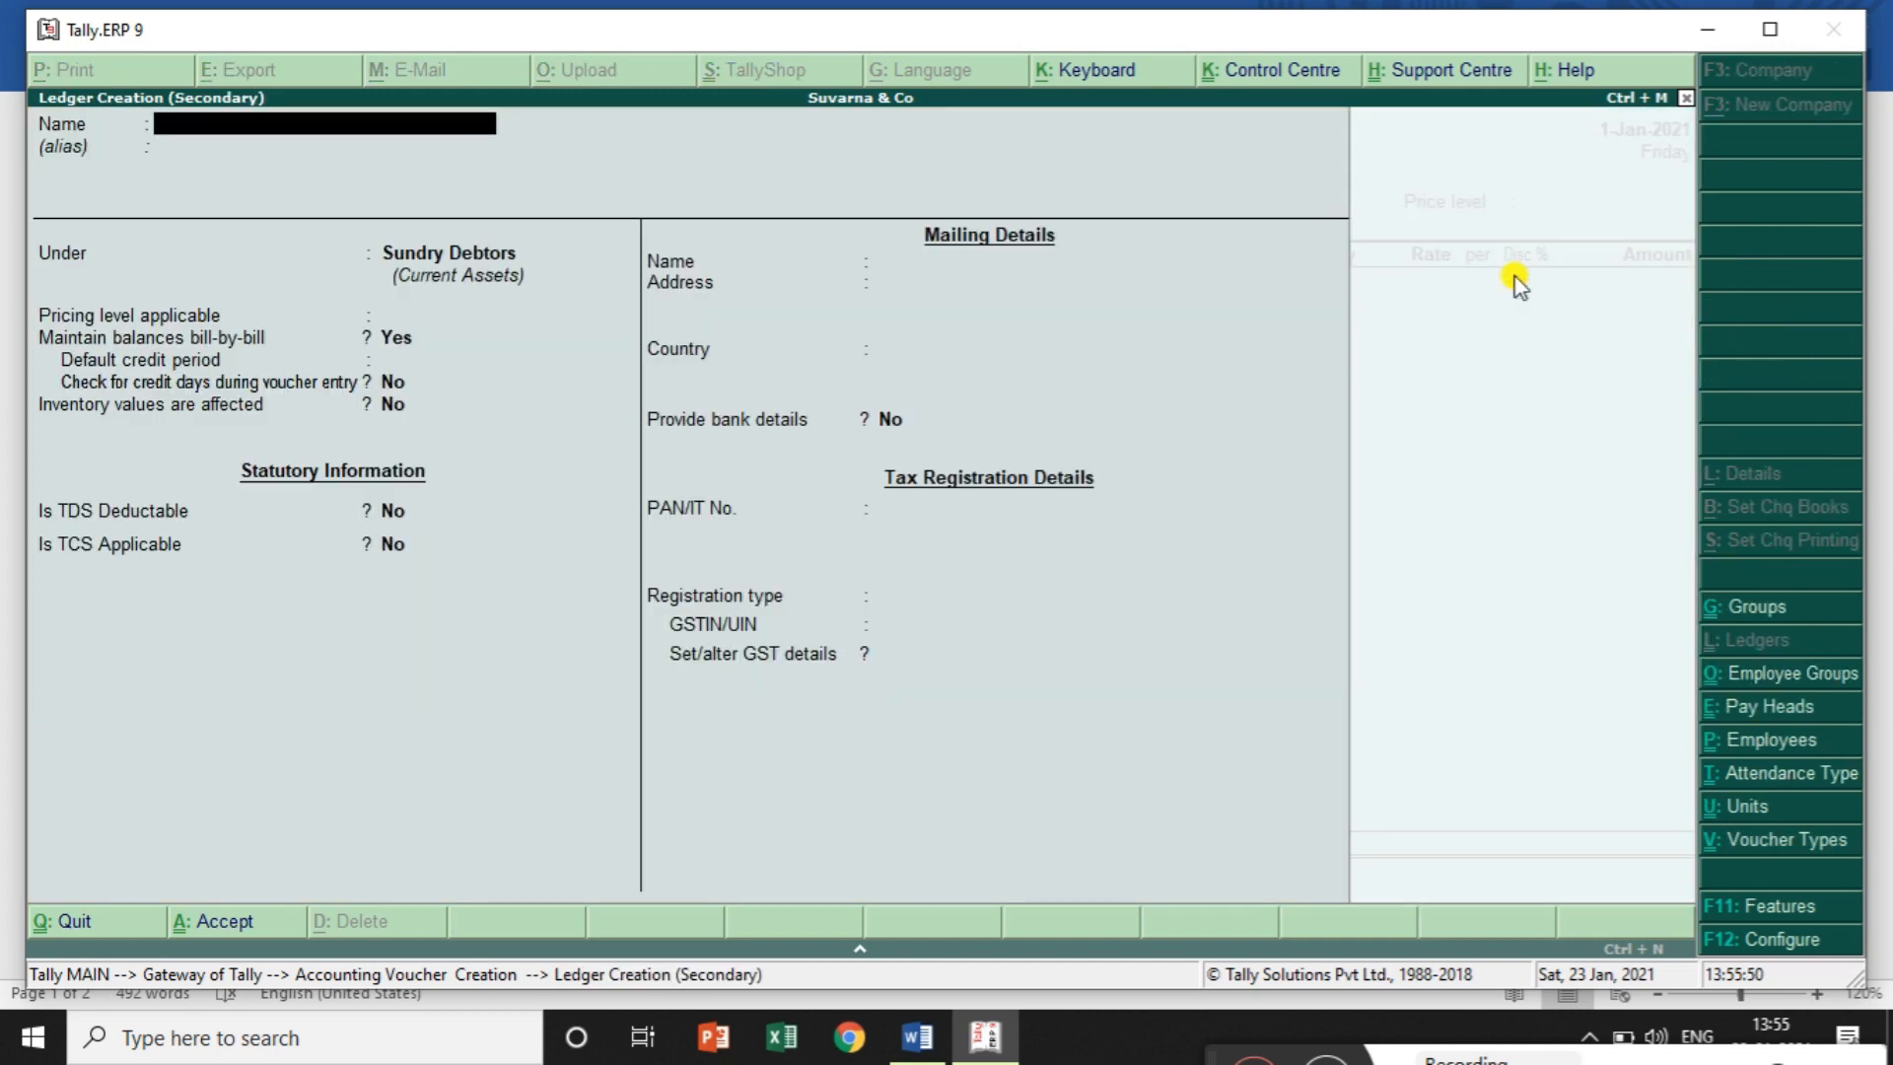
type("Arun & Co")
key("Return")
key("Return")
key("Return")
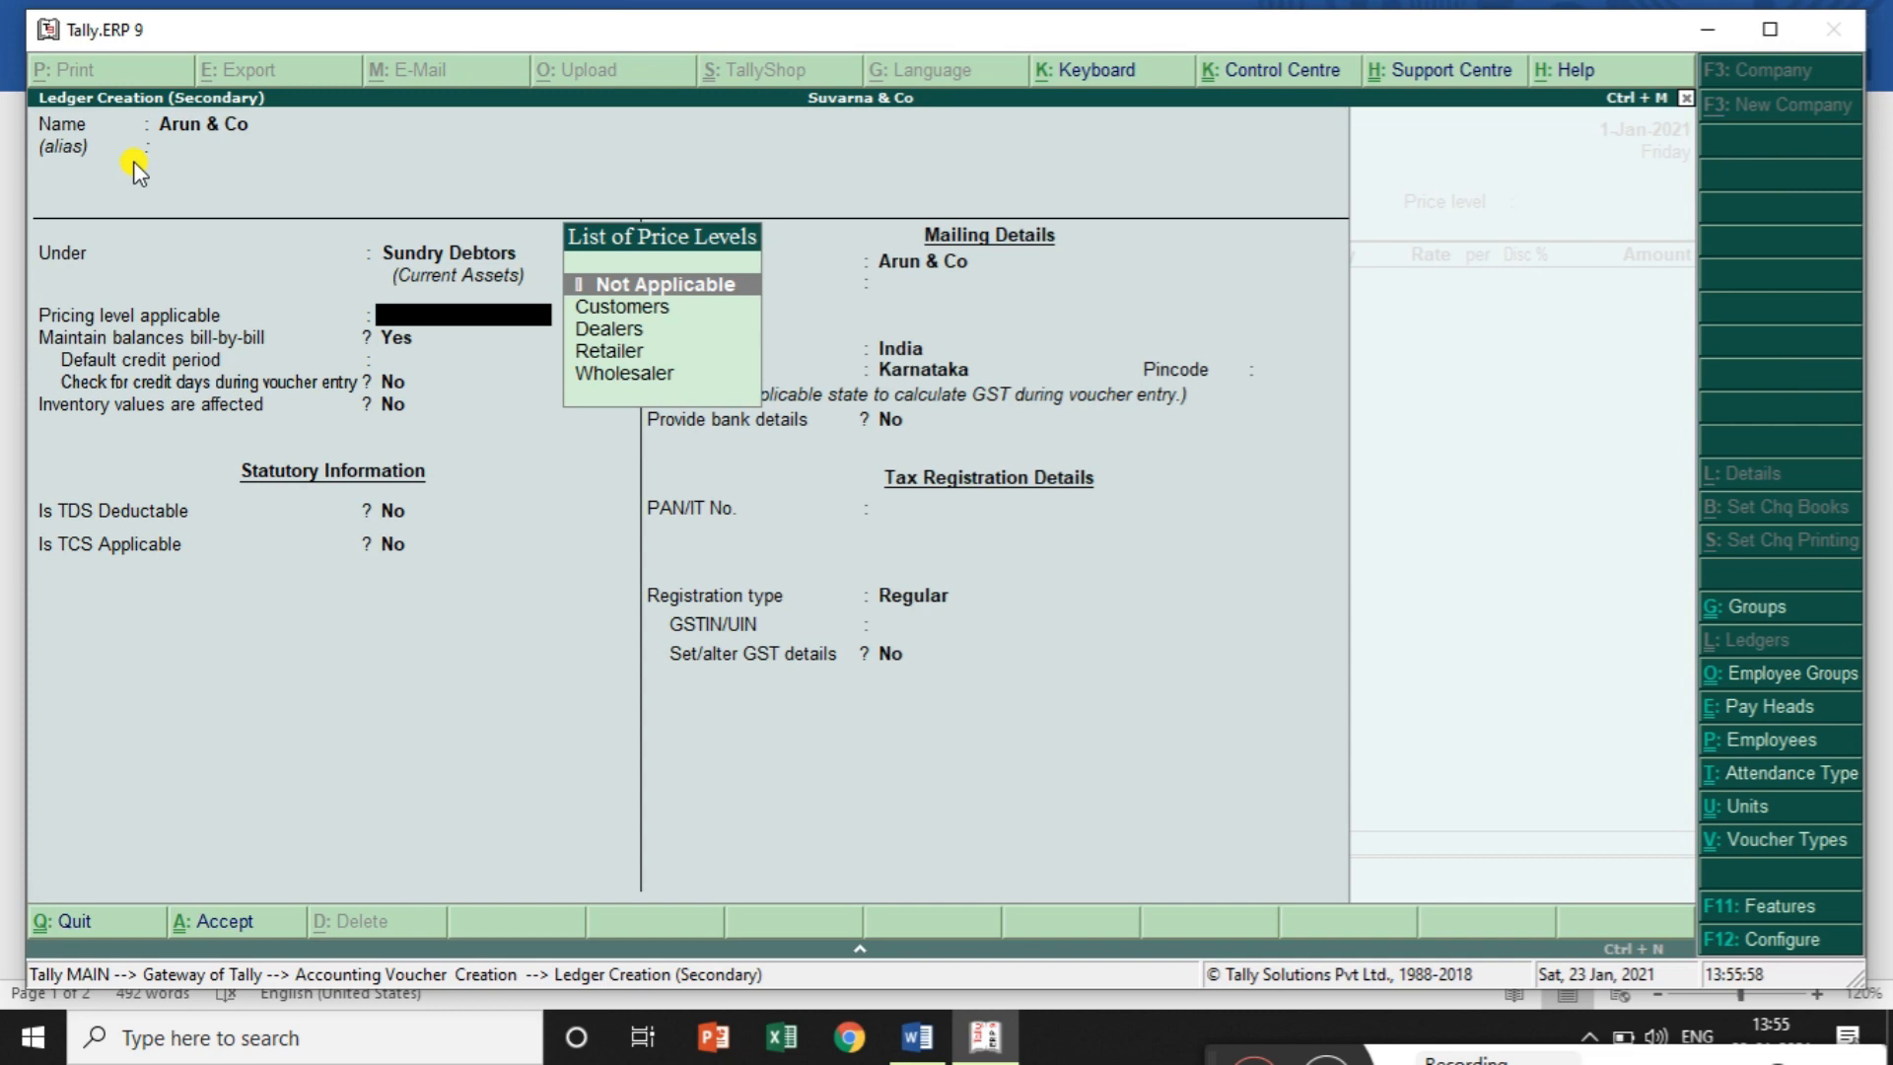
key("Down")
key("Down")
key("Down")
key("Down")
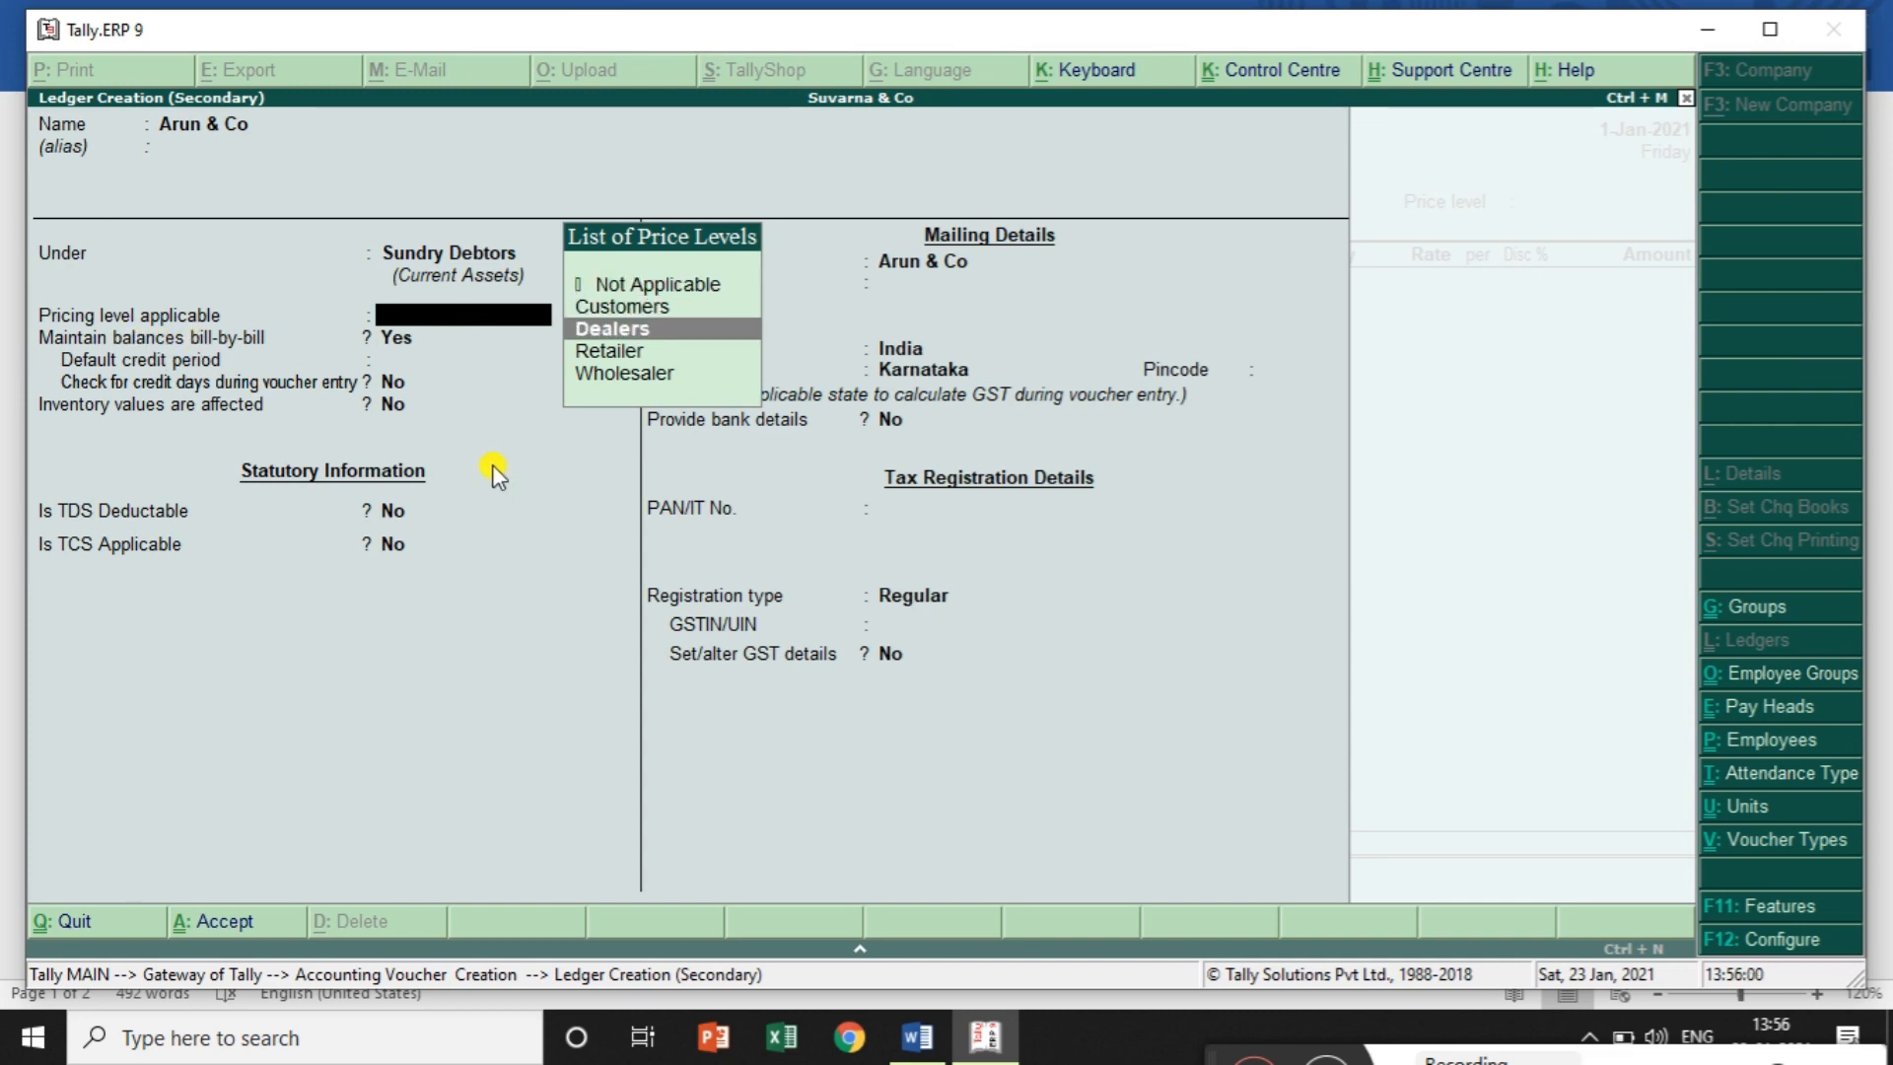
key("Return")
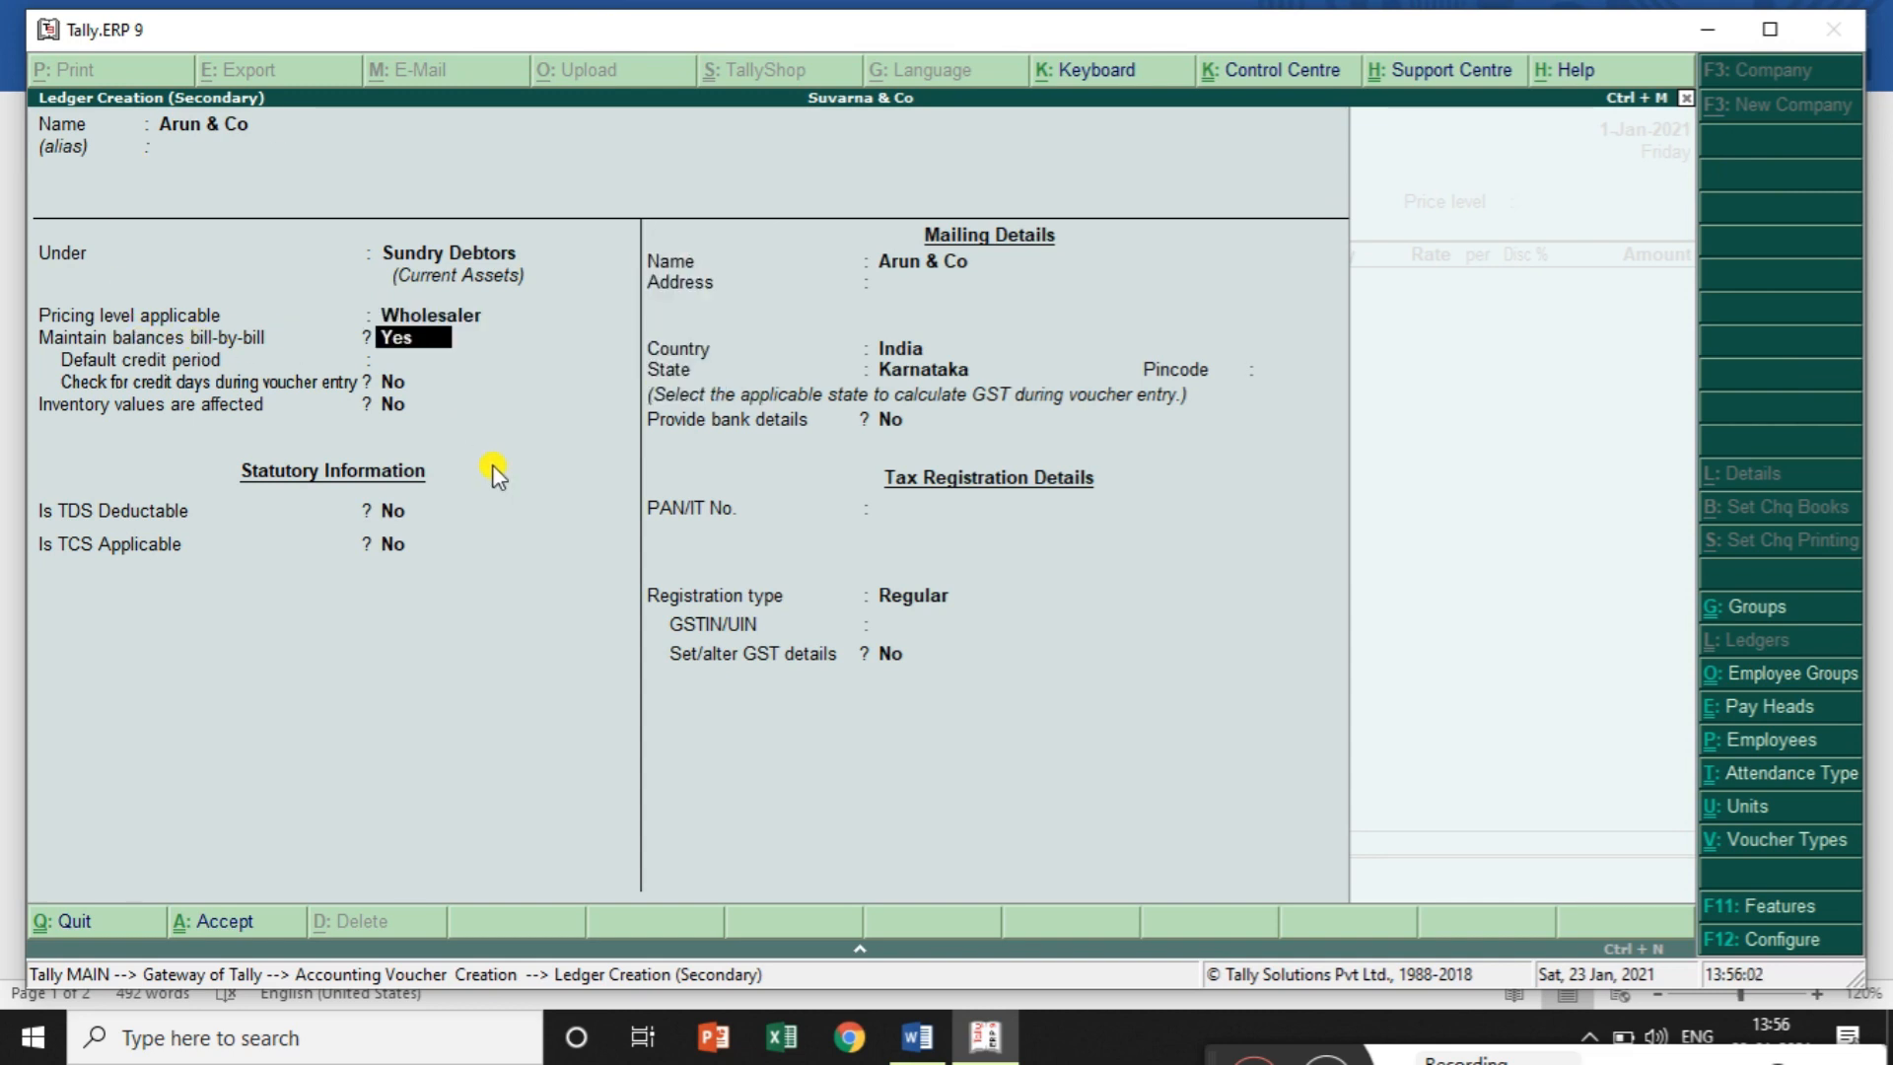
key("Return")
key("ctrl+a")
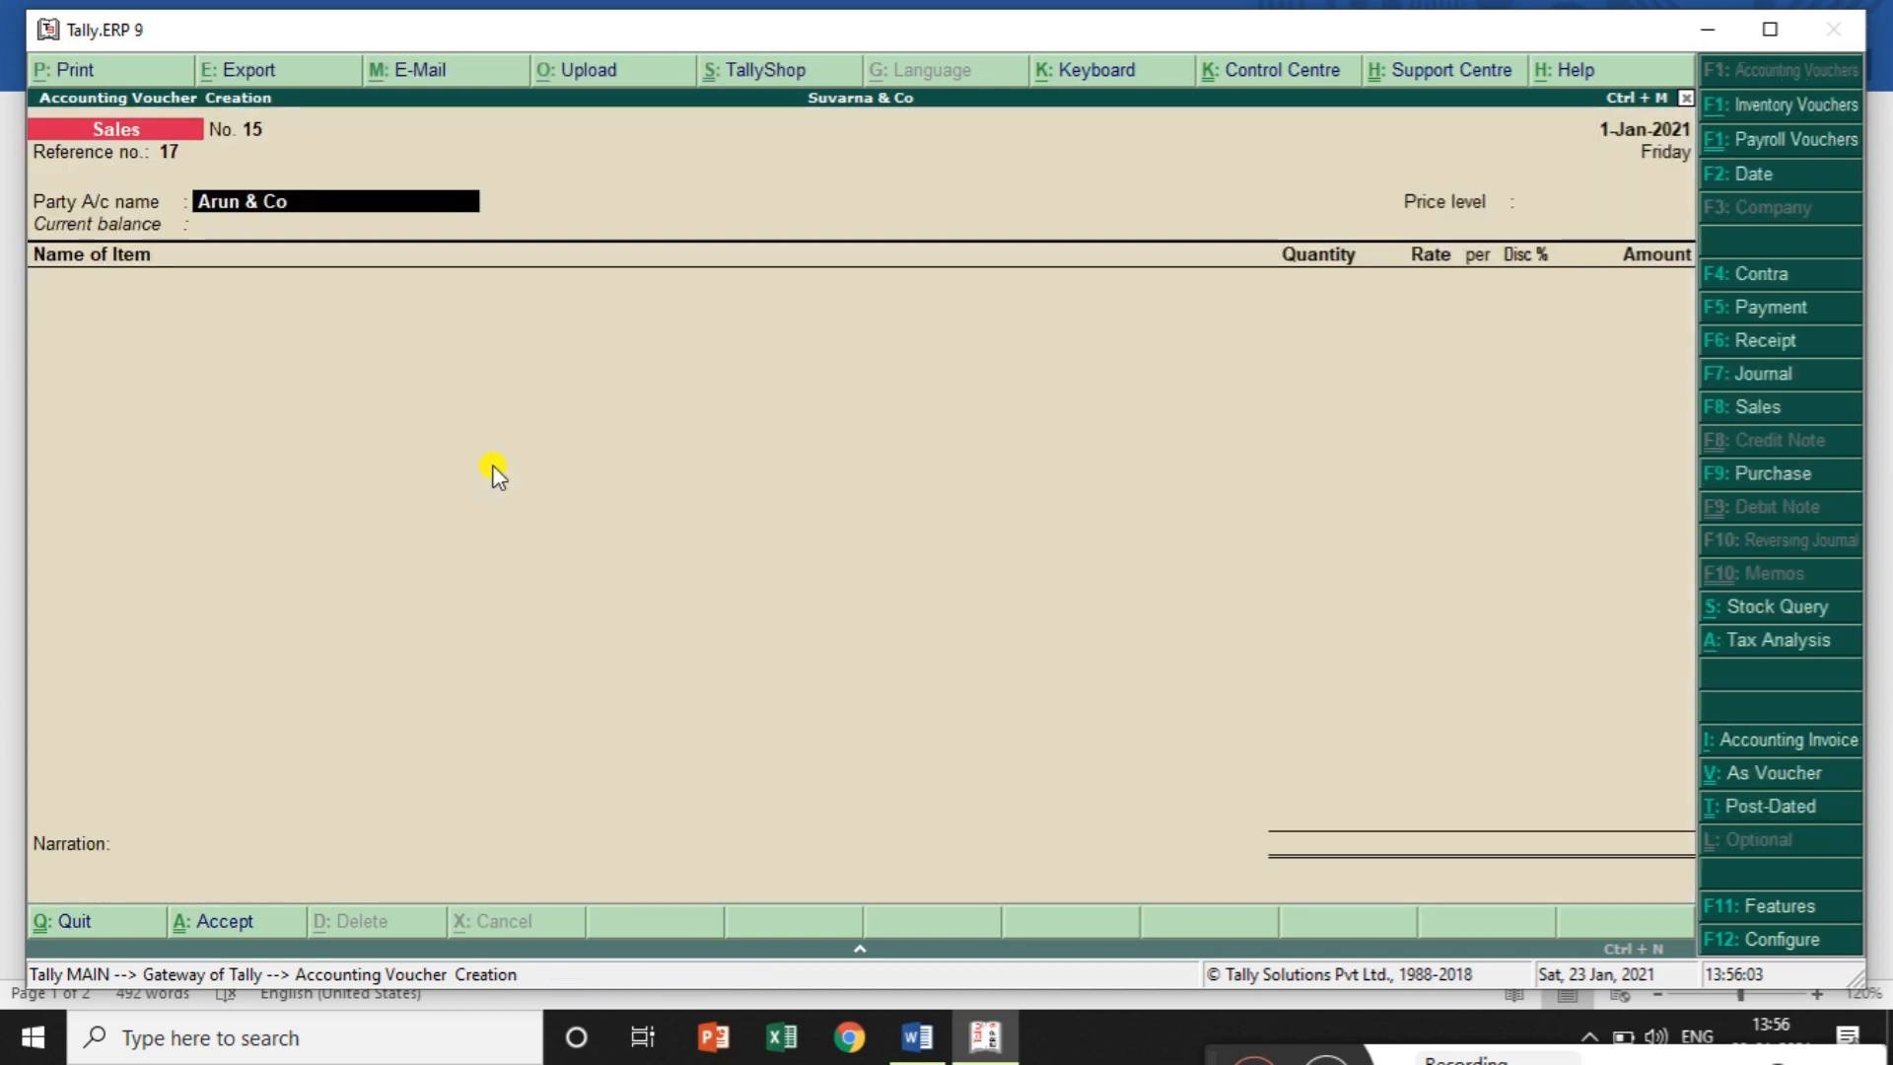
Use Arun & Co as the sale's party, accepting its party details and the Wholesaler price level
key("Return")
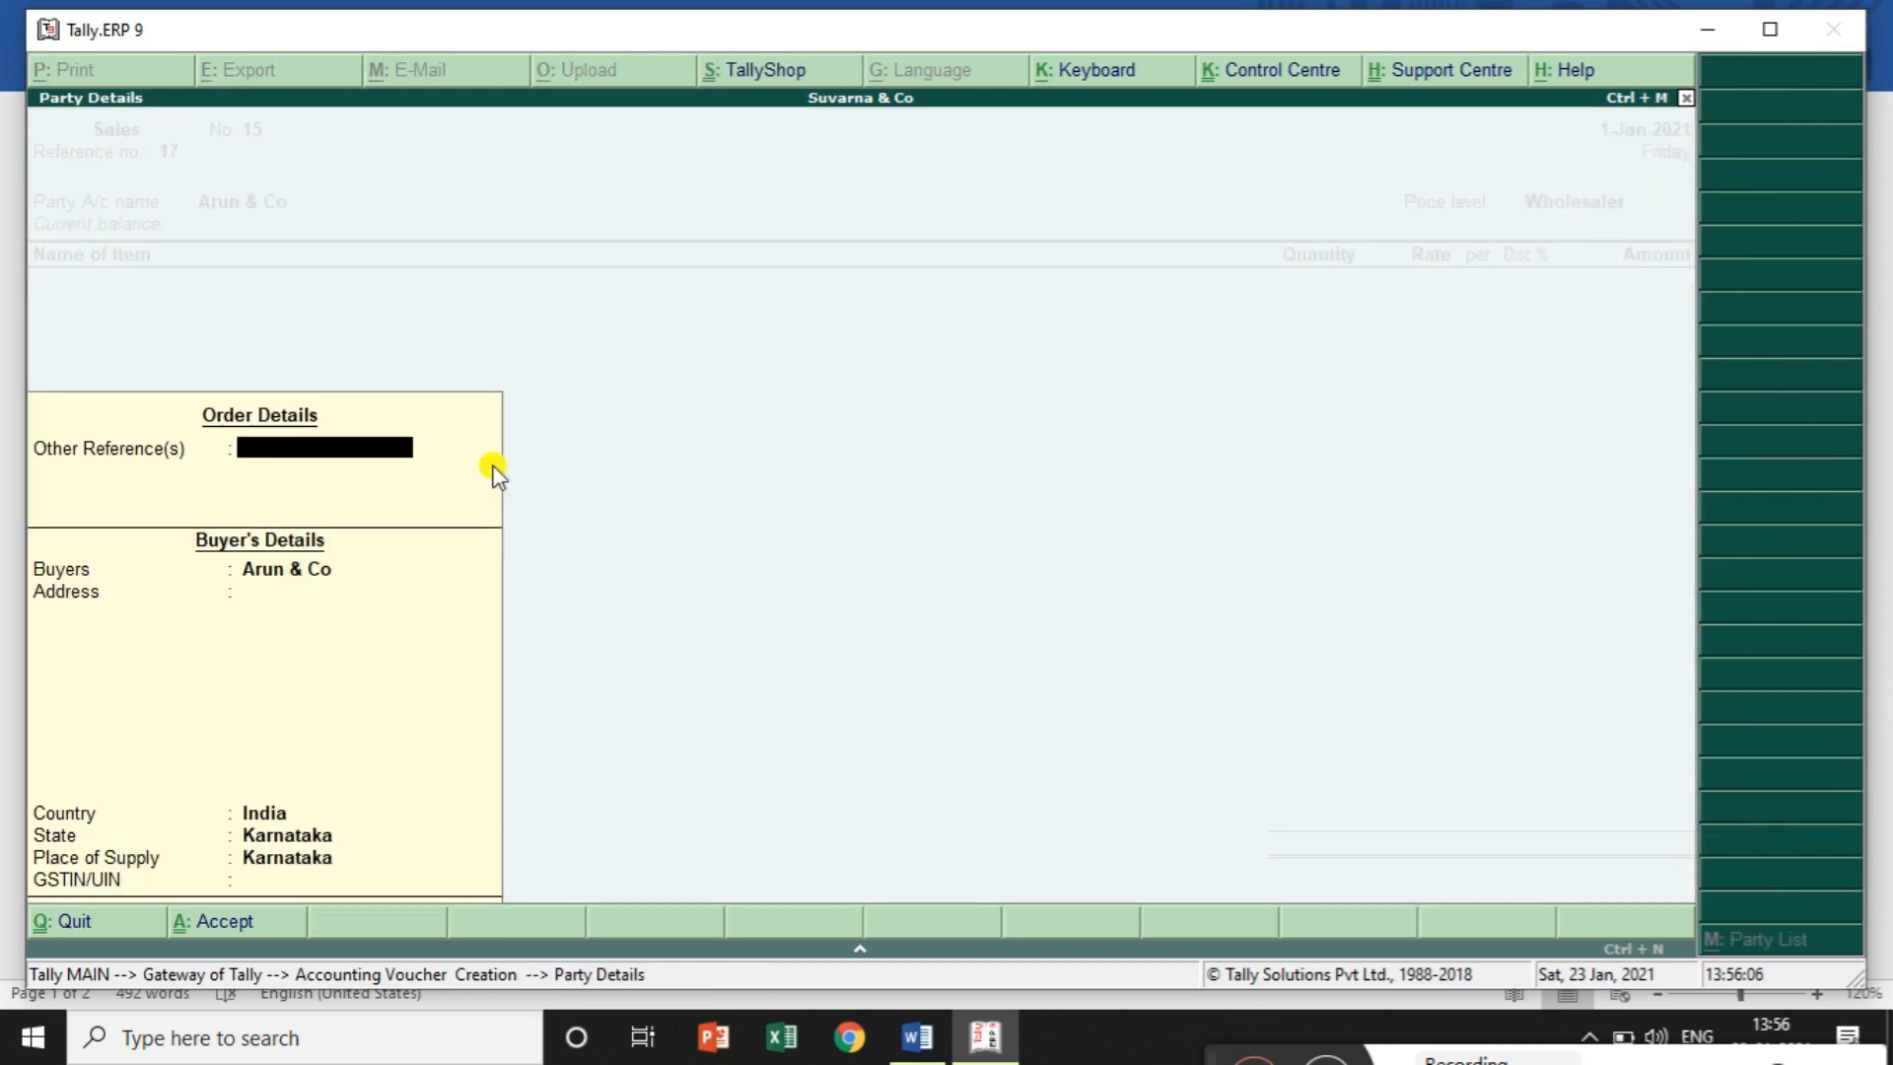
key("Return")
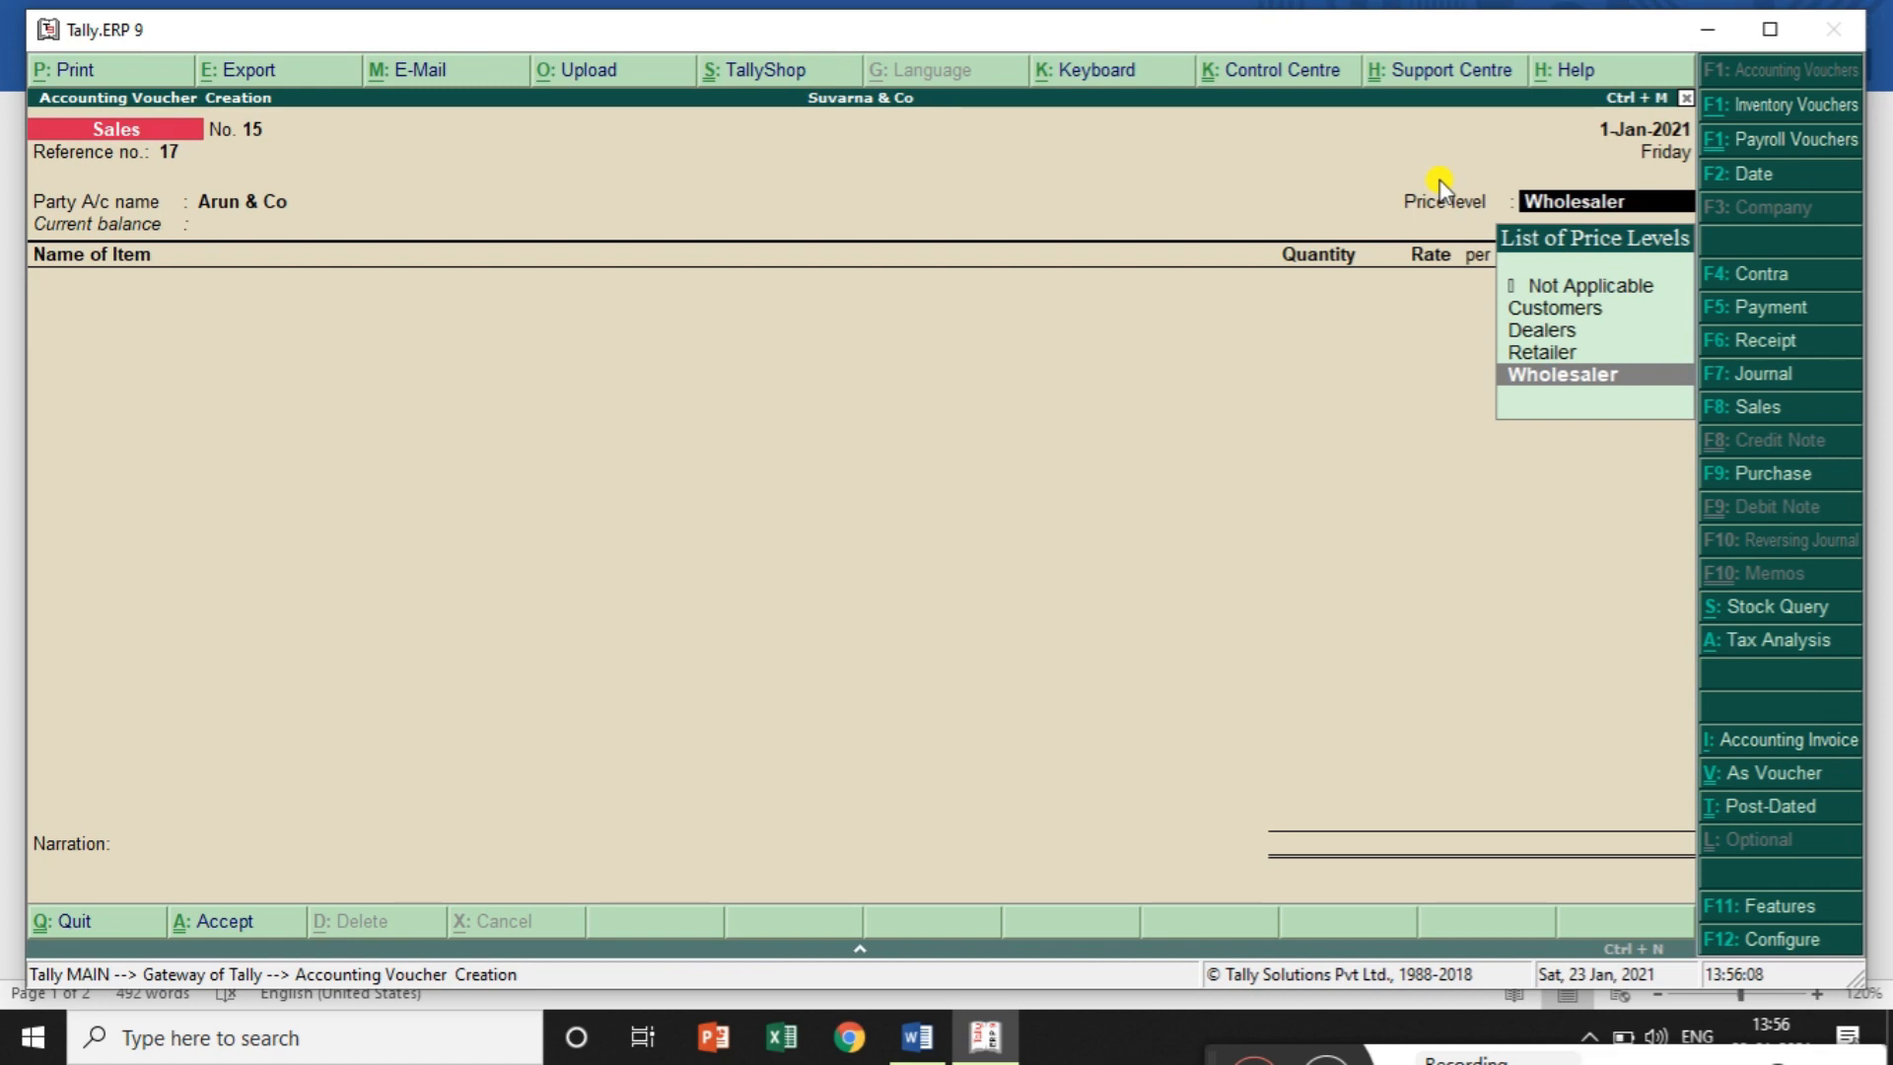
key("Return")
Add the stock item Pen to the Arun & Co sale and allocate it to the Bangalore godown
type("Pen")
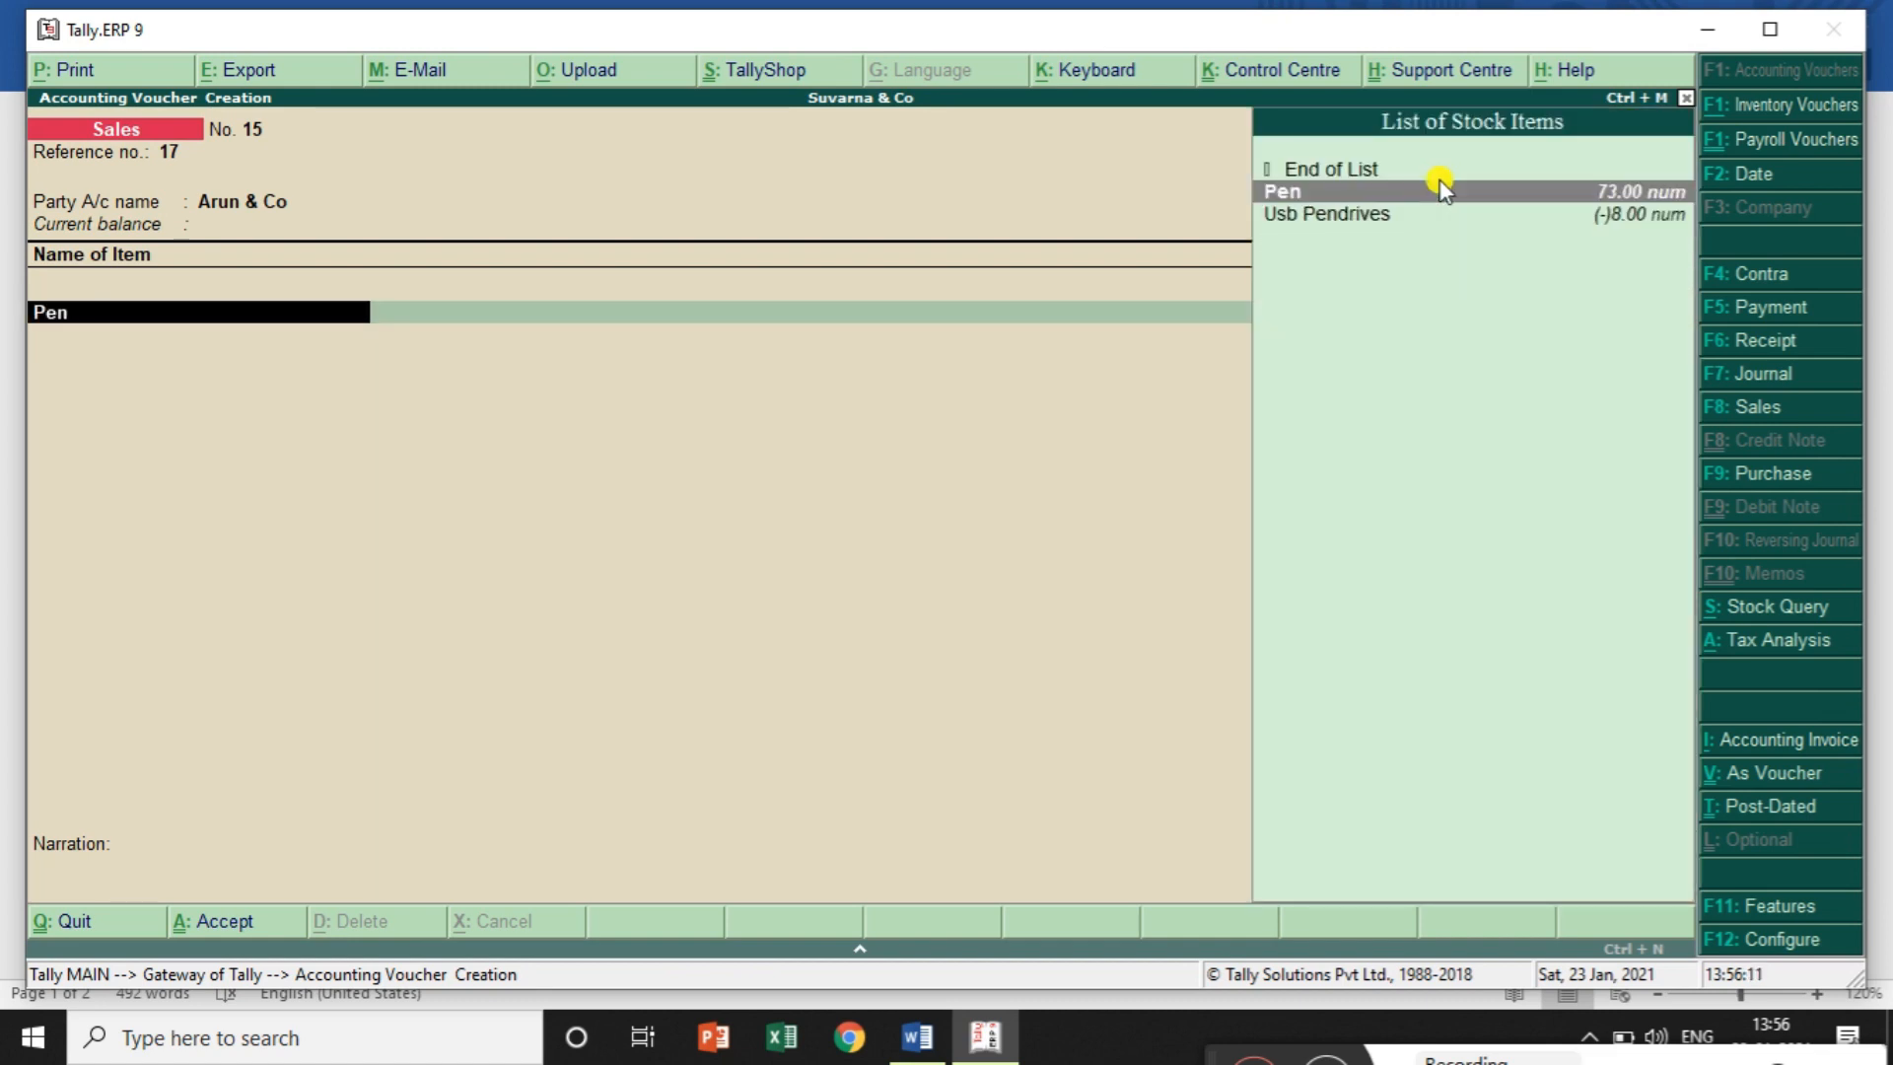
key("Return")
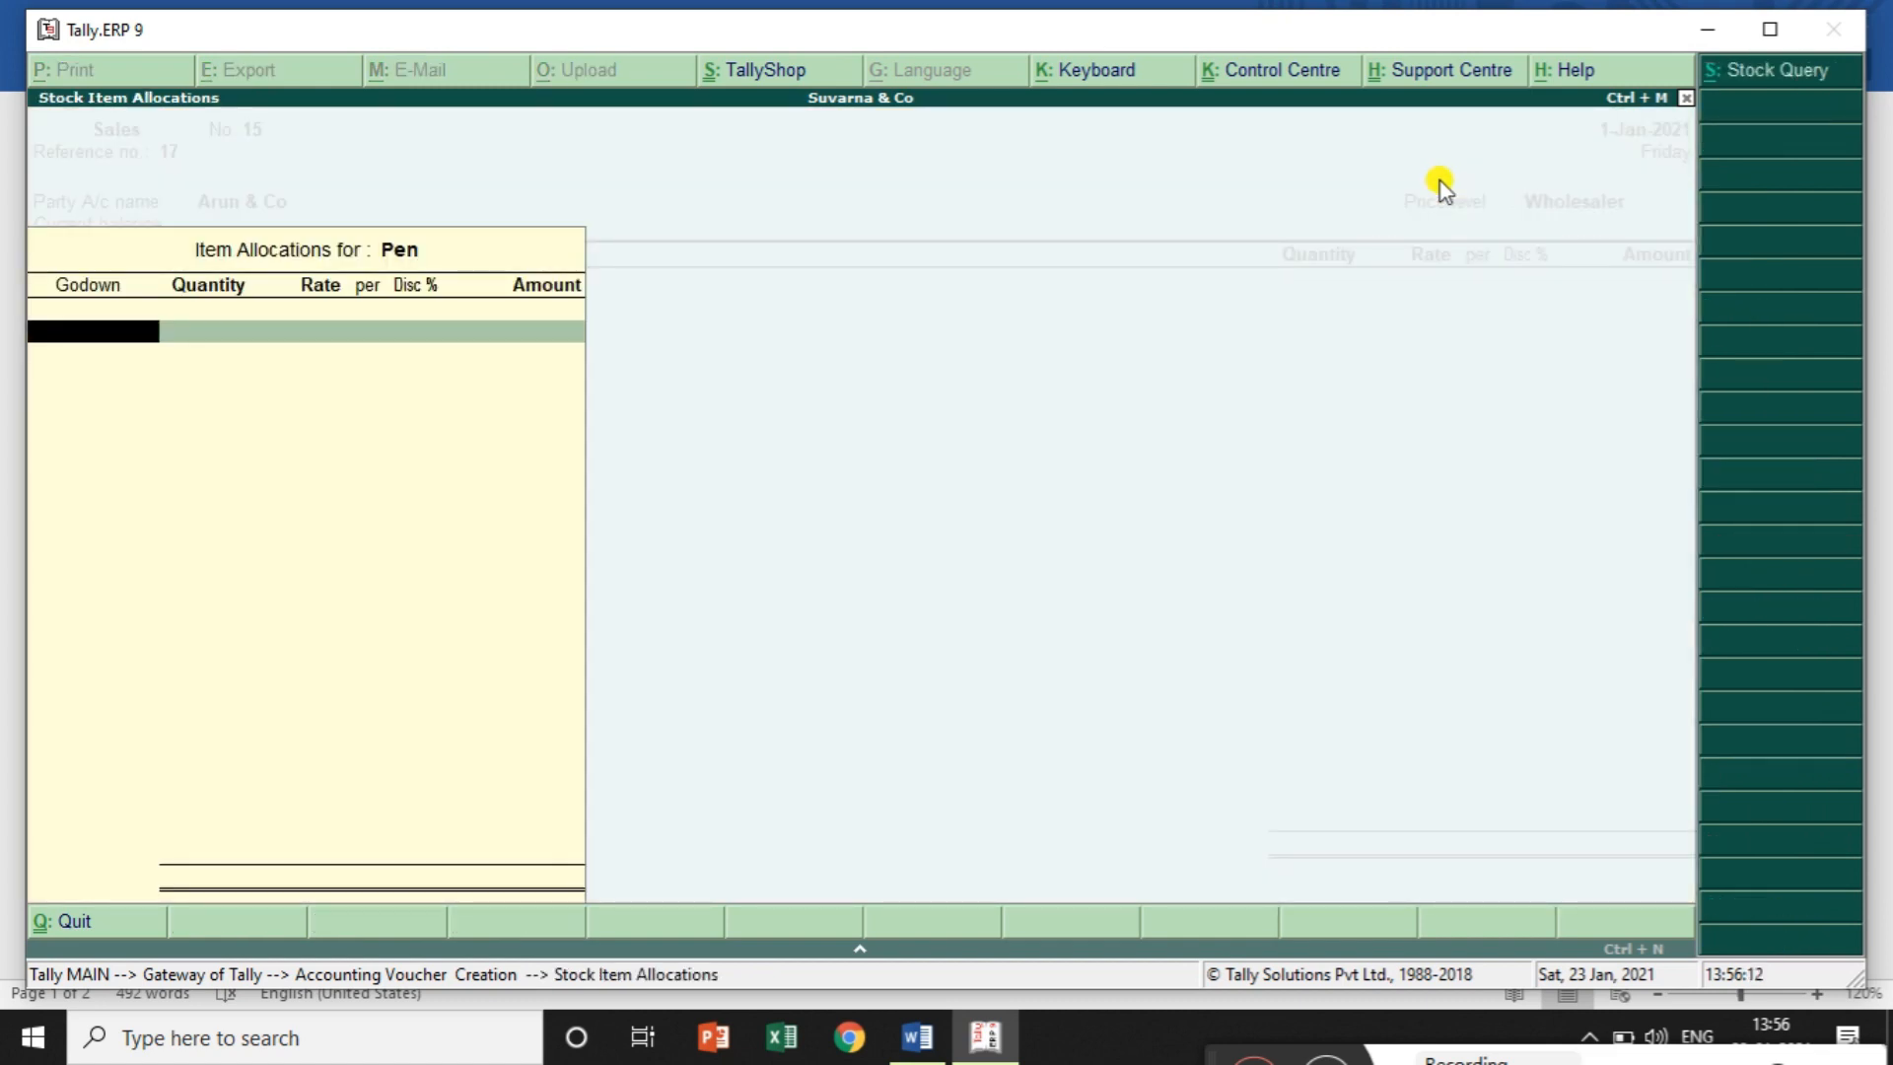
type("B")
key("Return")
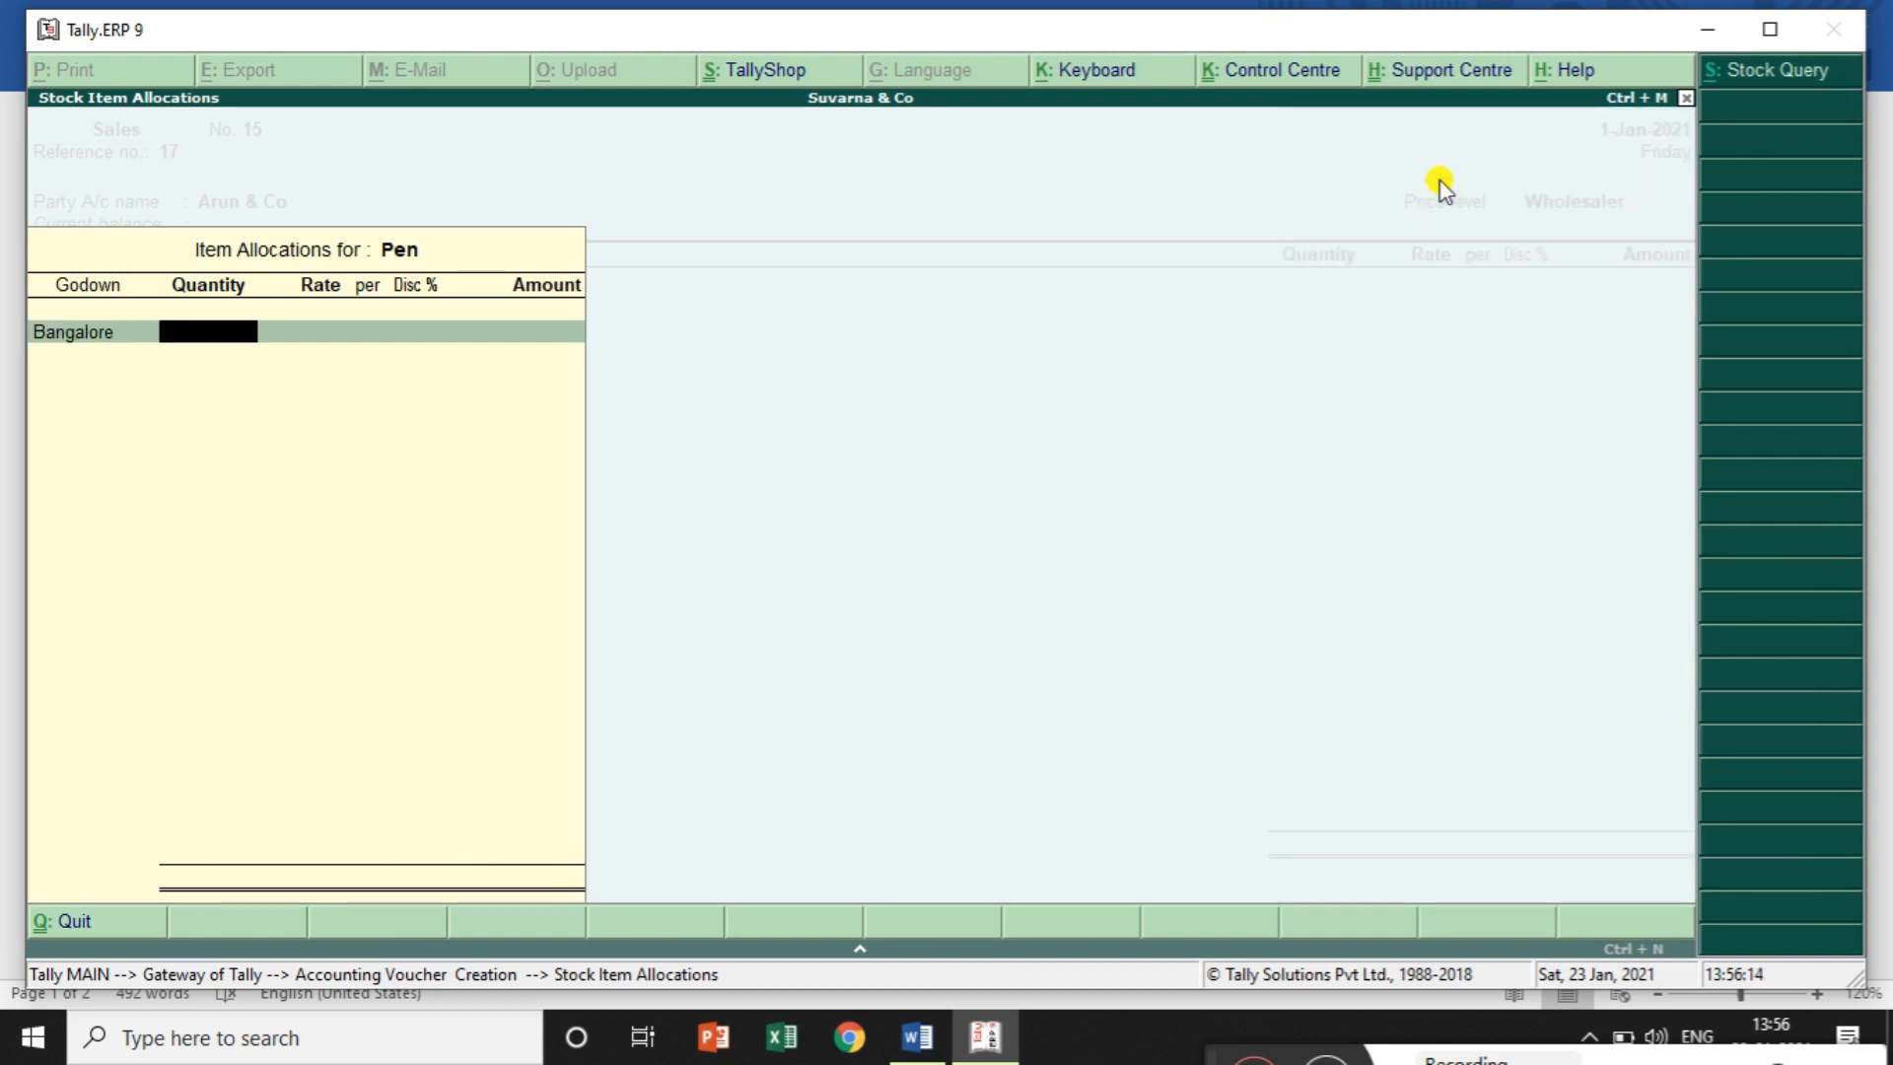
Set the Pen quantity to 50, accept the price list's rate and discount, and complete the item allocation
type("50")
key("Return")
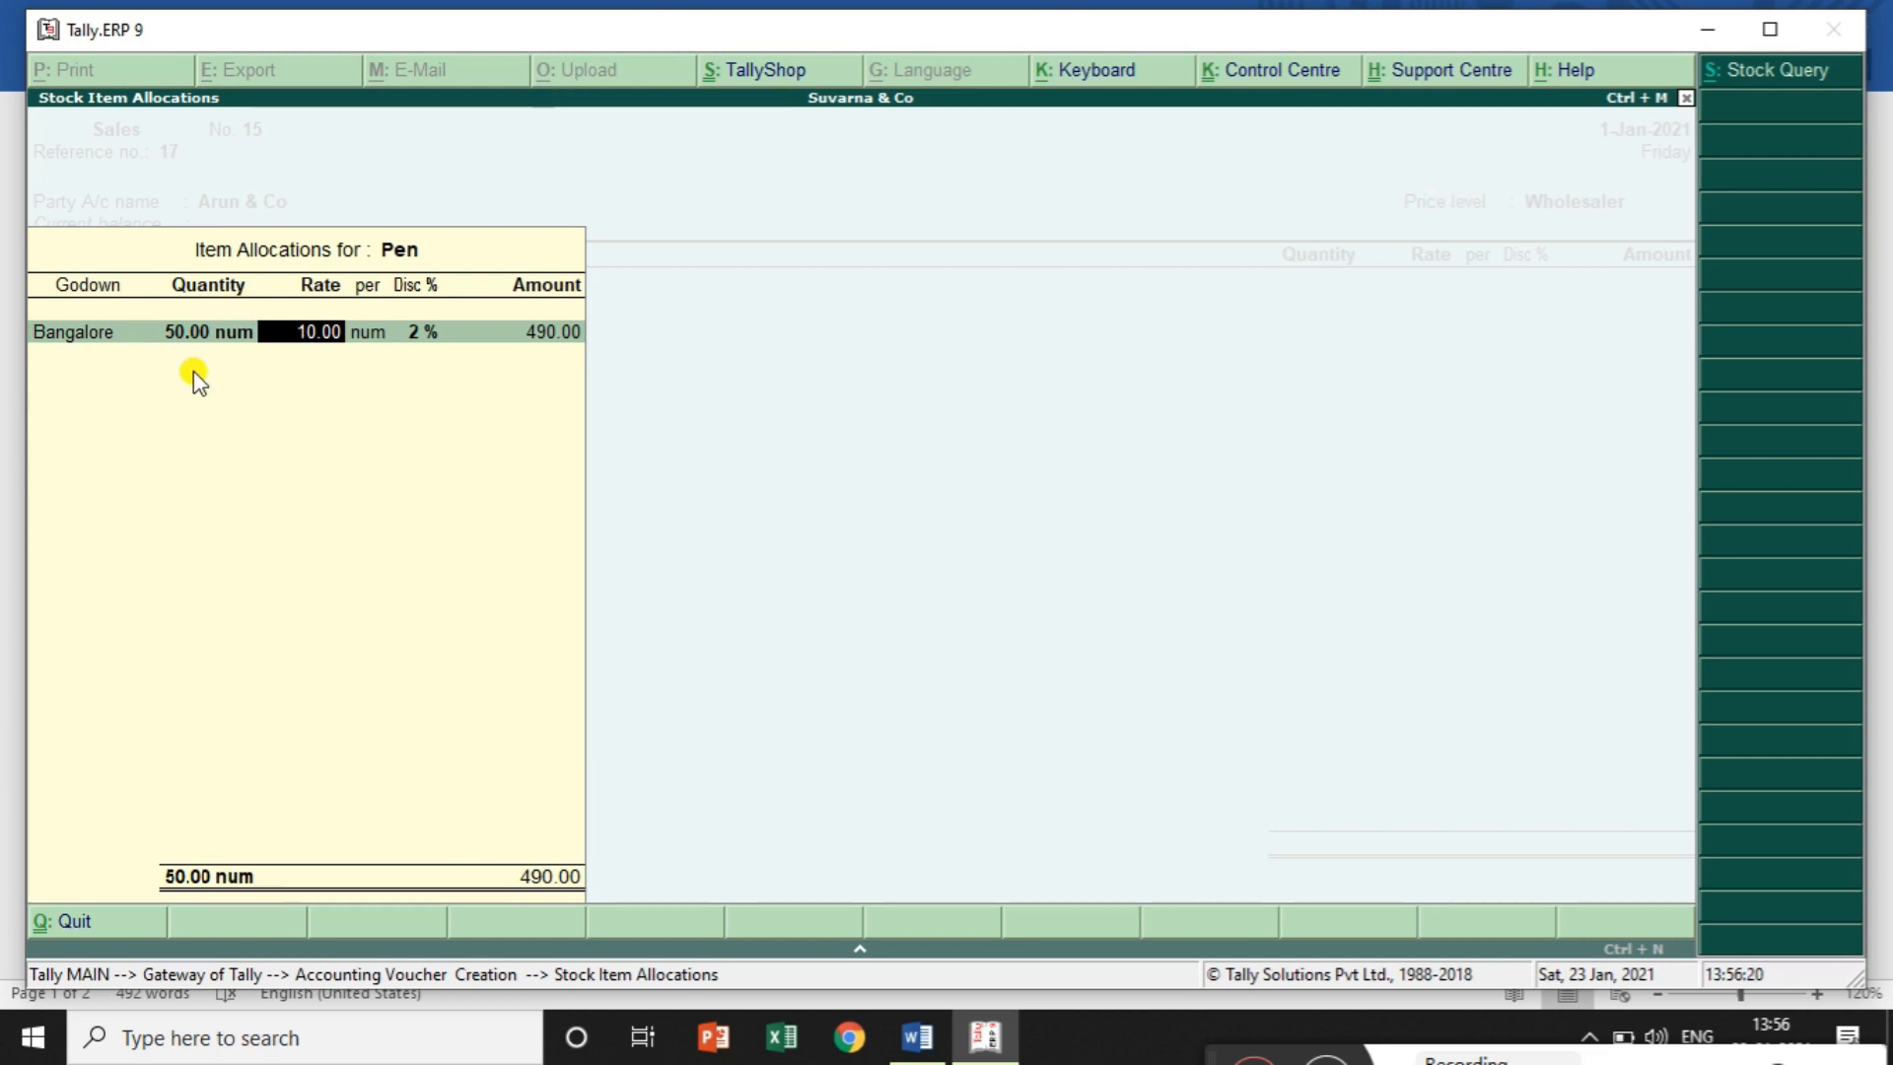
key("Return")
key("Return")
key("Return")
key("Return")
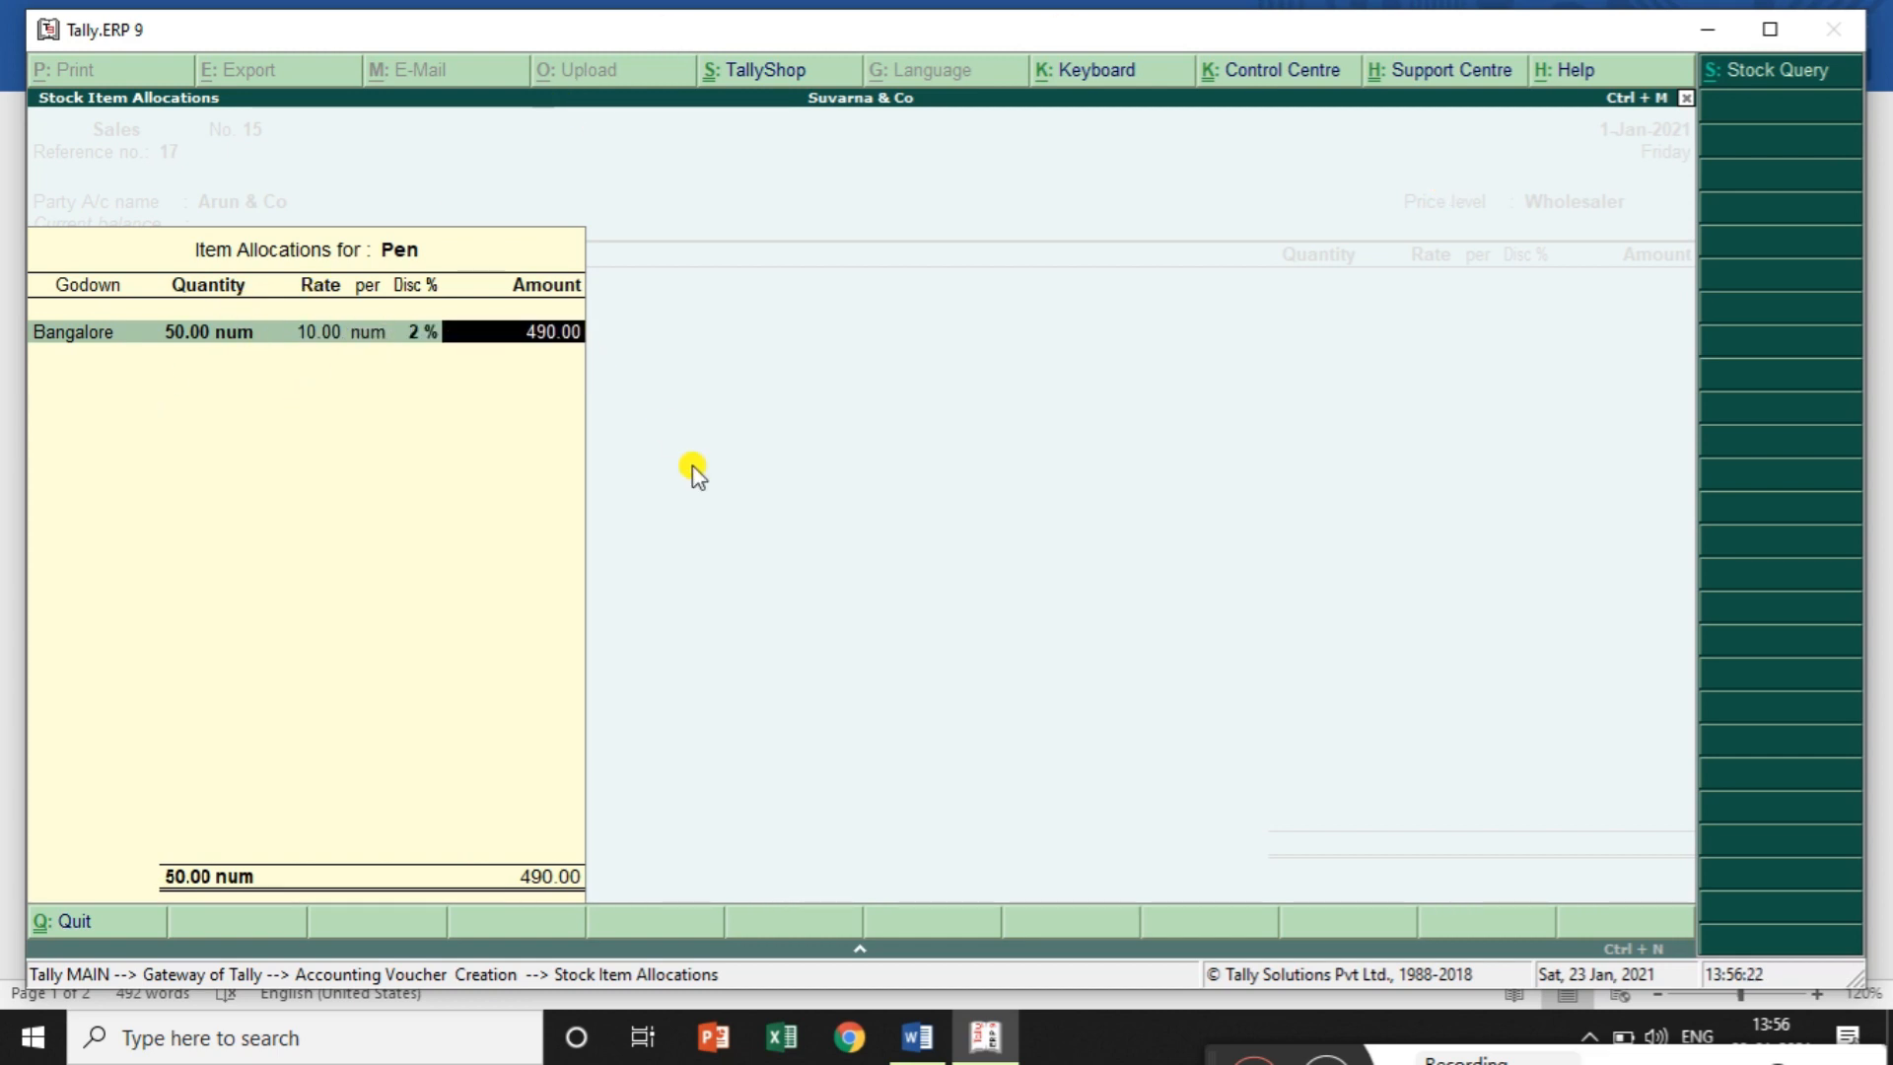
key("Return")
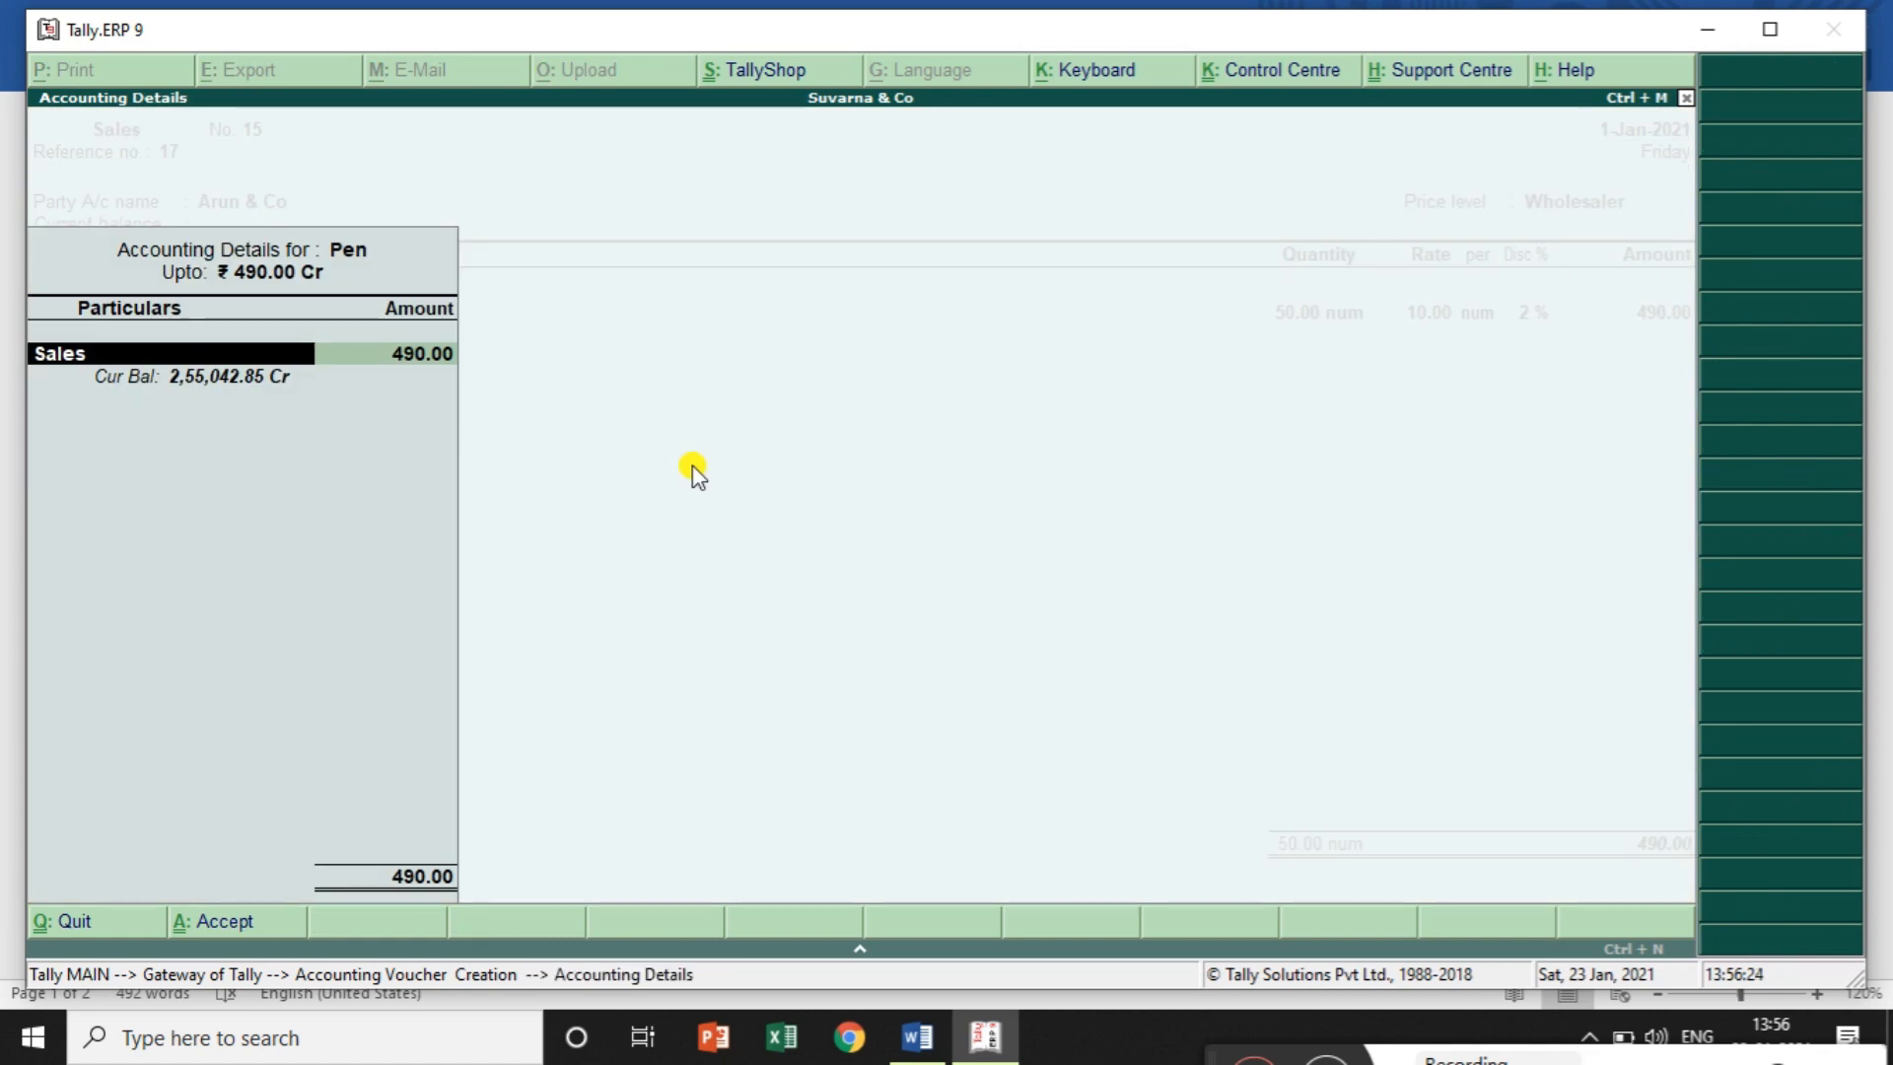
Book the Pen amount to the Sales ledger, save the Arun & Co voucher and return to the Gateway of Tally
key("Return")
key("Return")
key("Return")
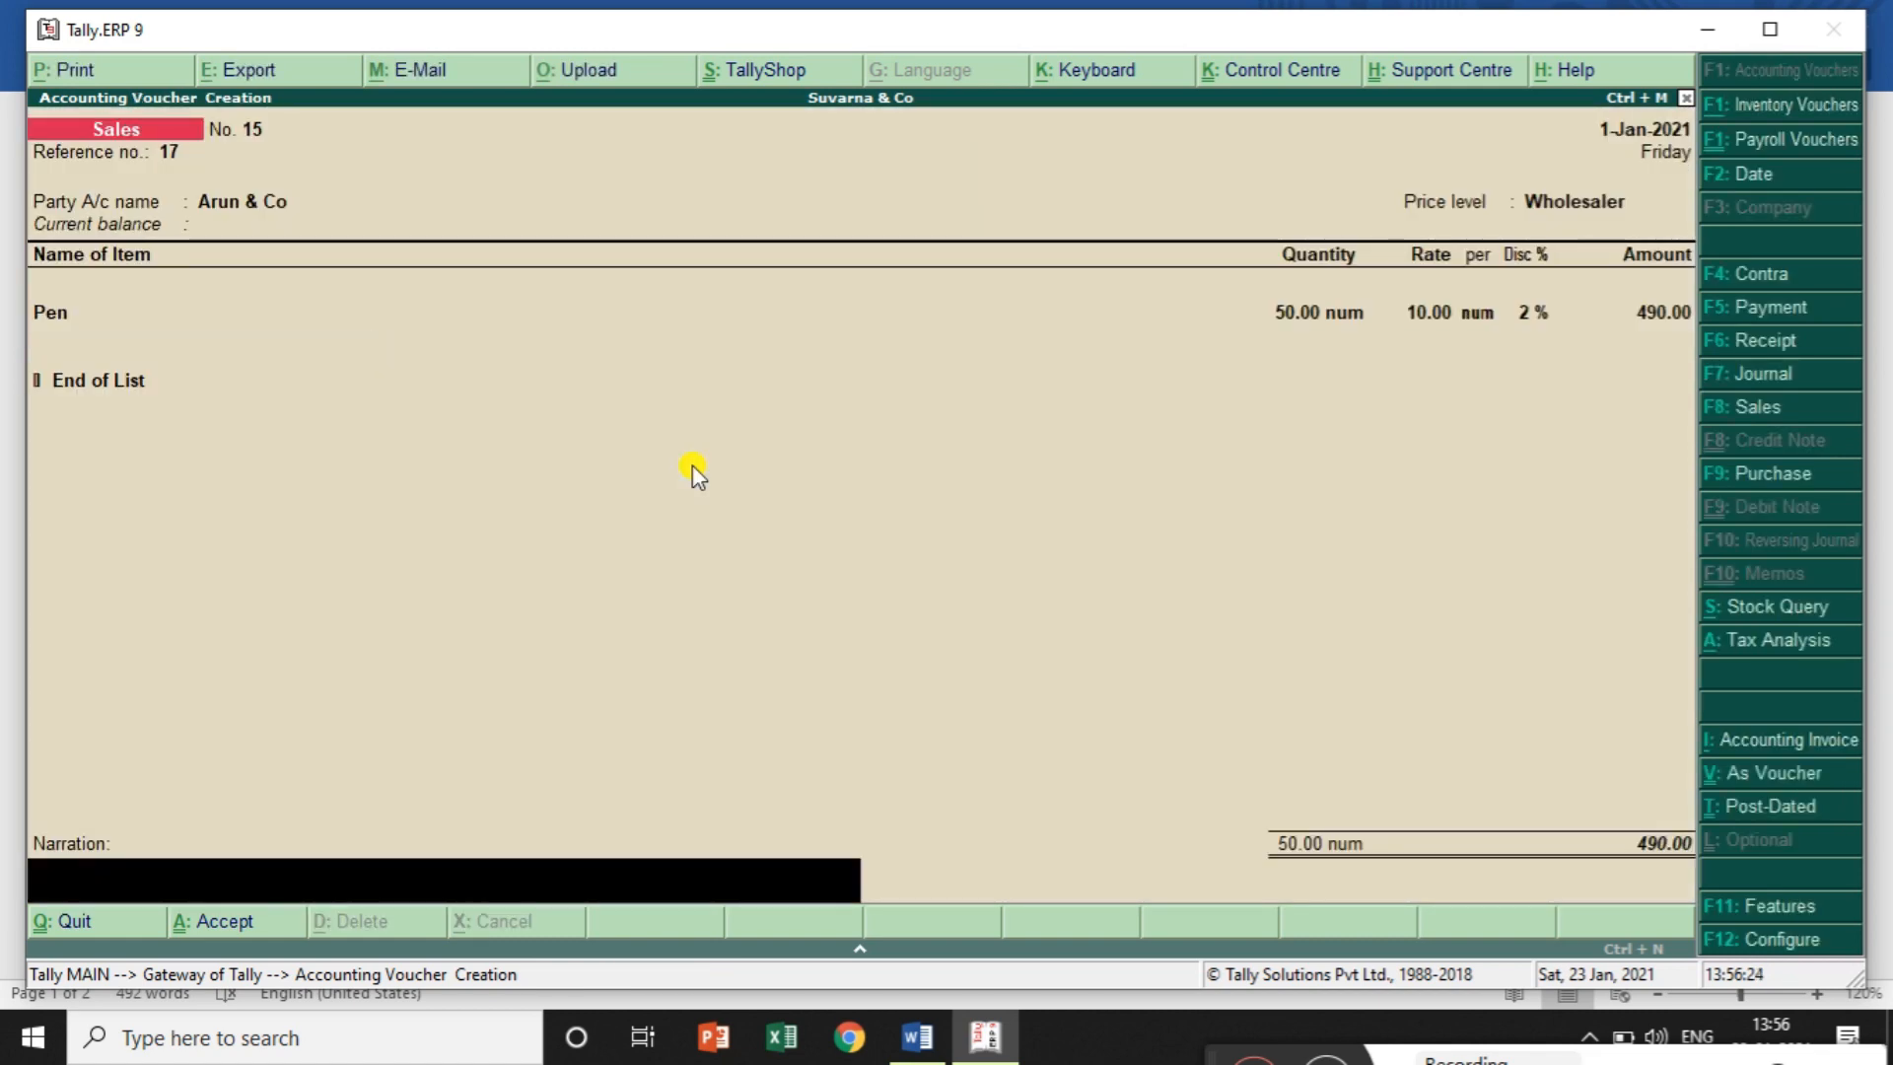
key("Return")
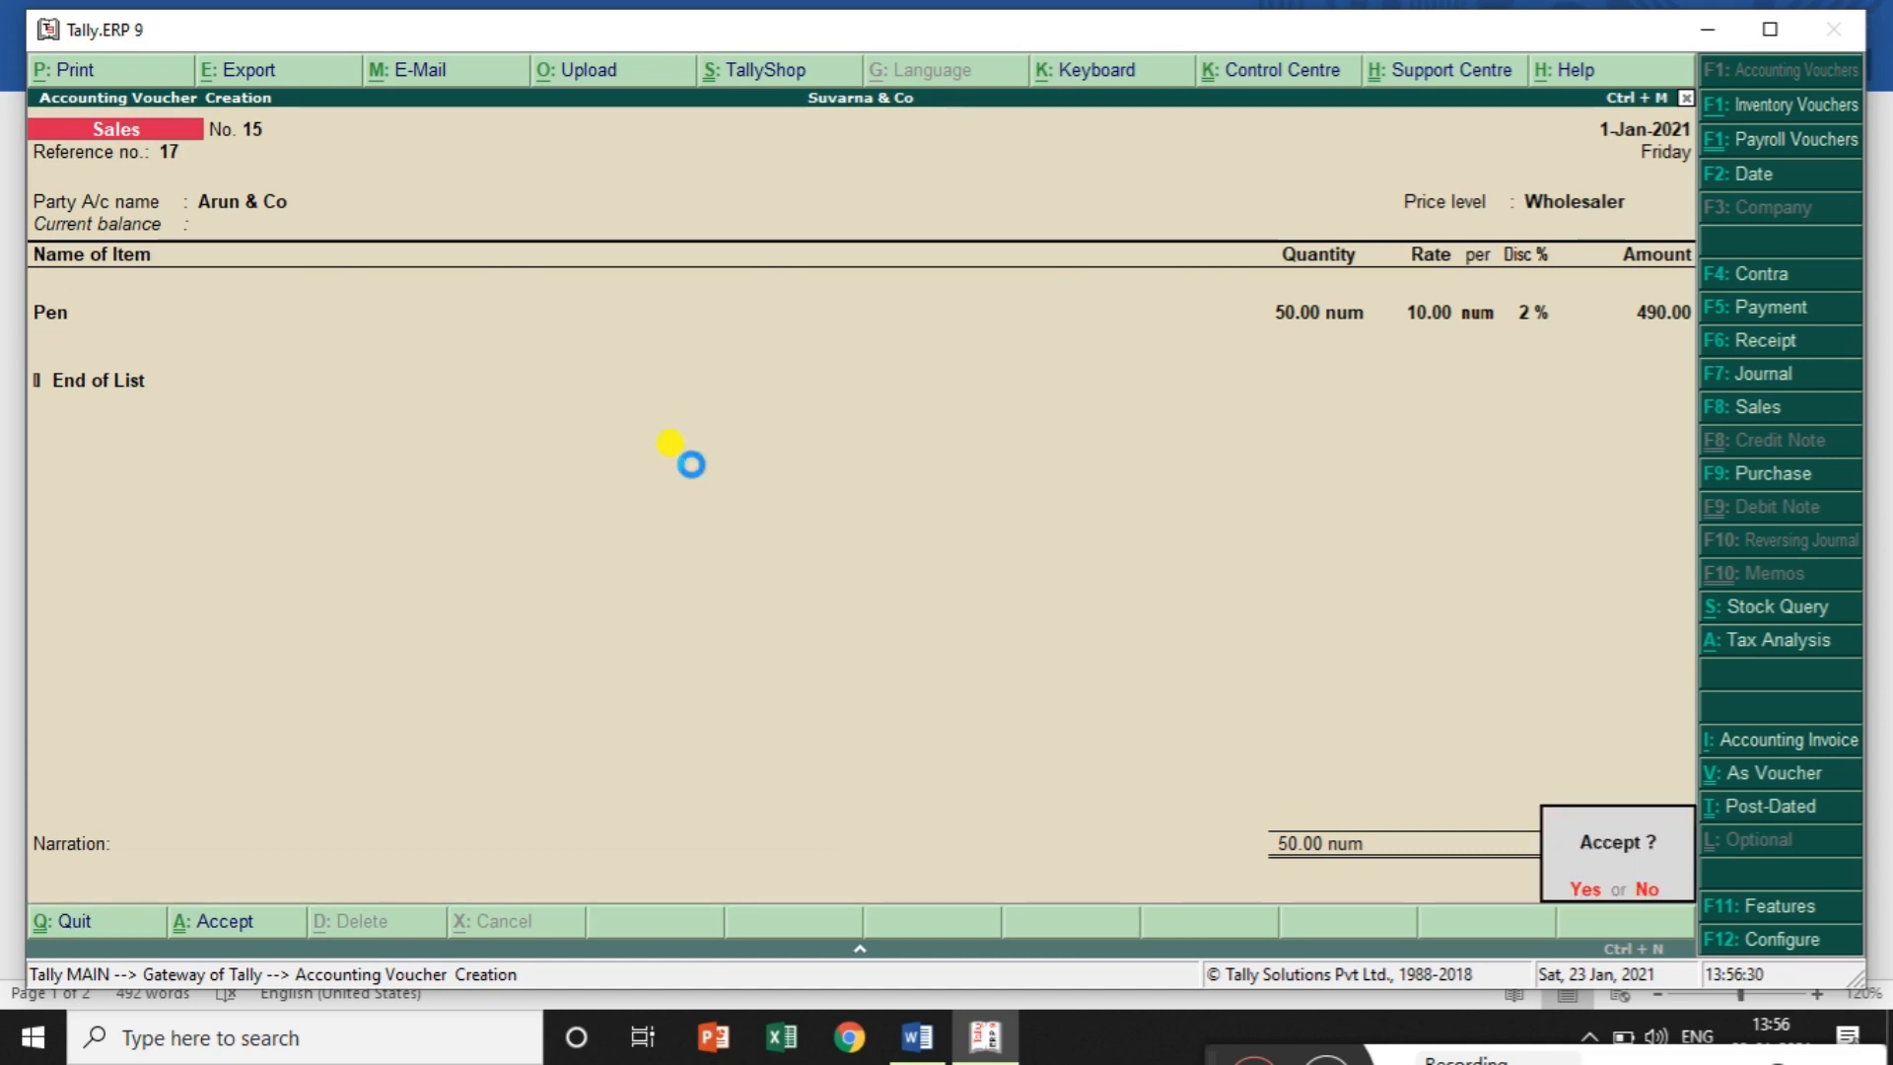
key("Return")
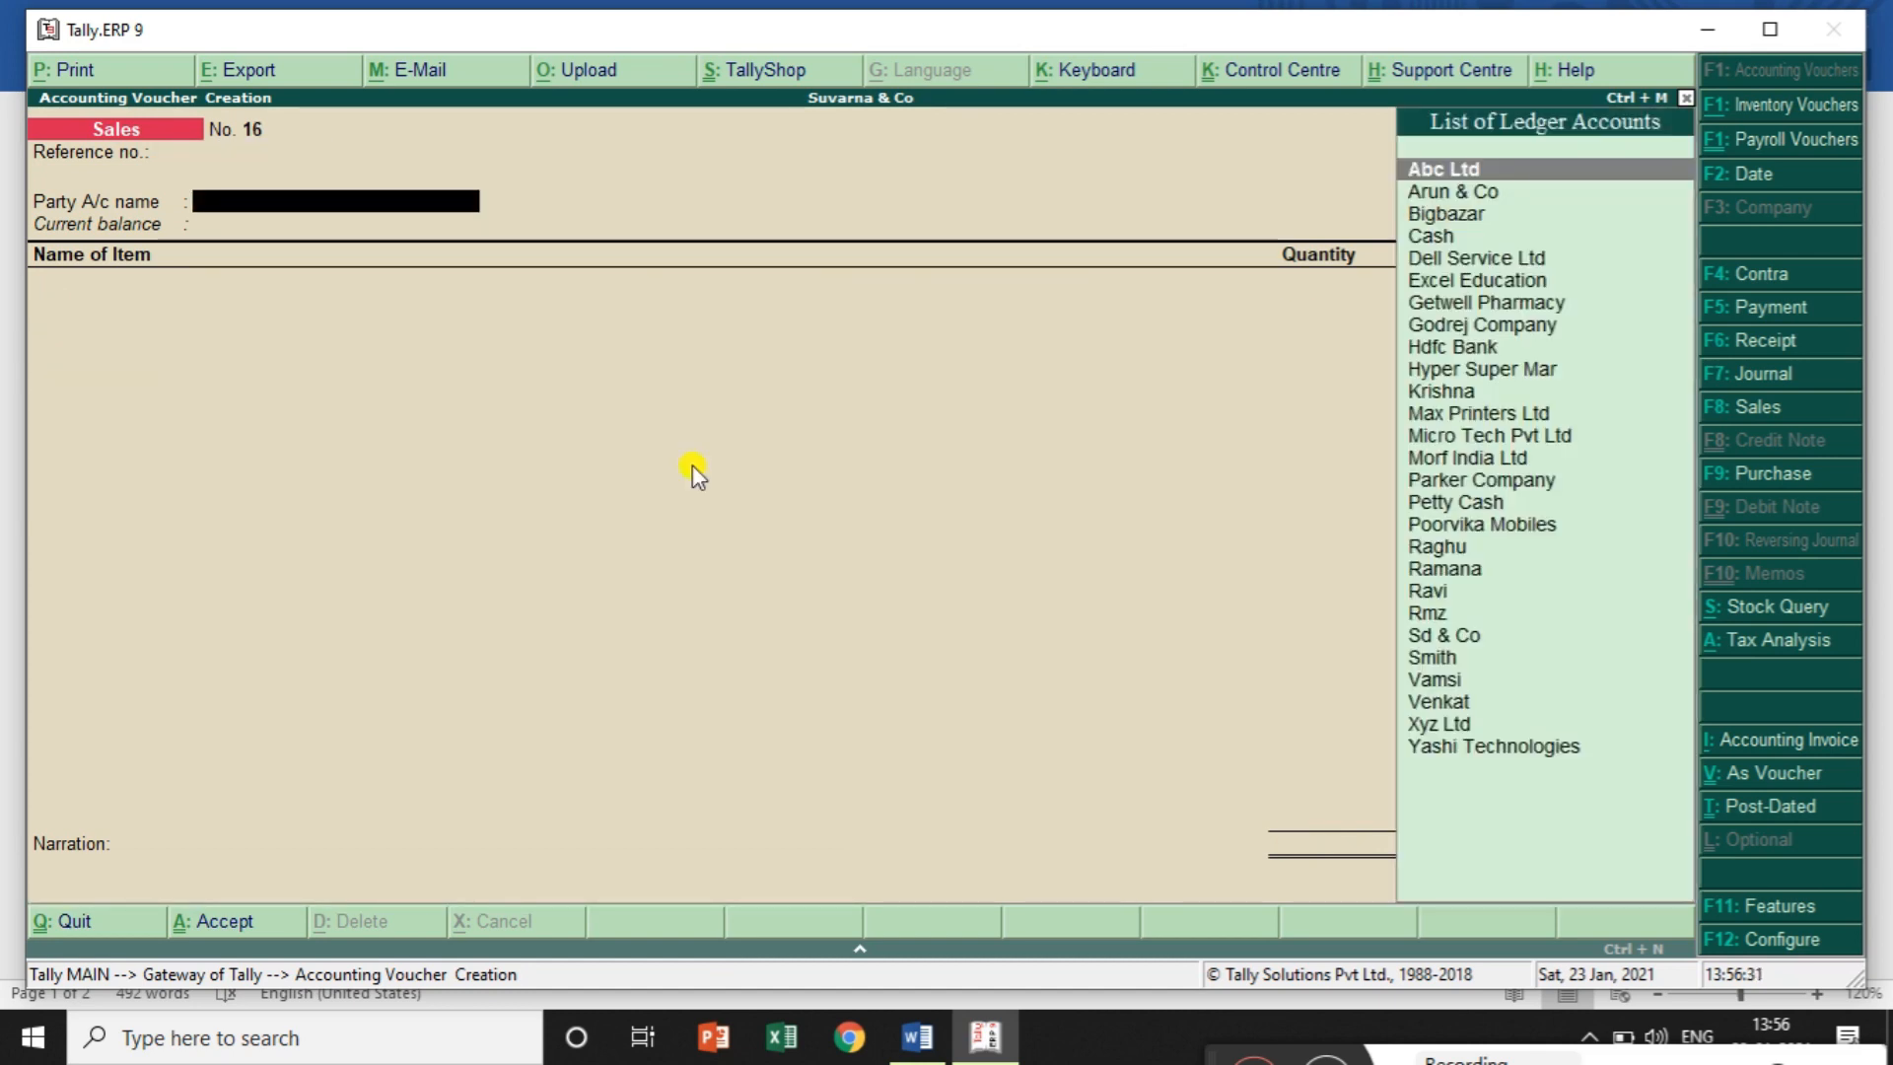
key("Return")
key("Escape")
key("Escape")
key("y")
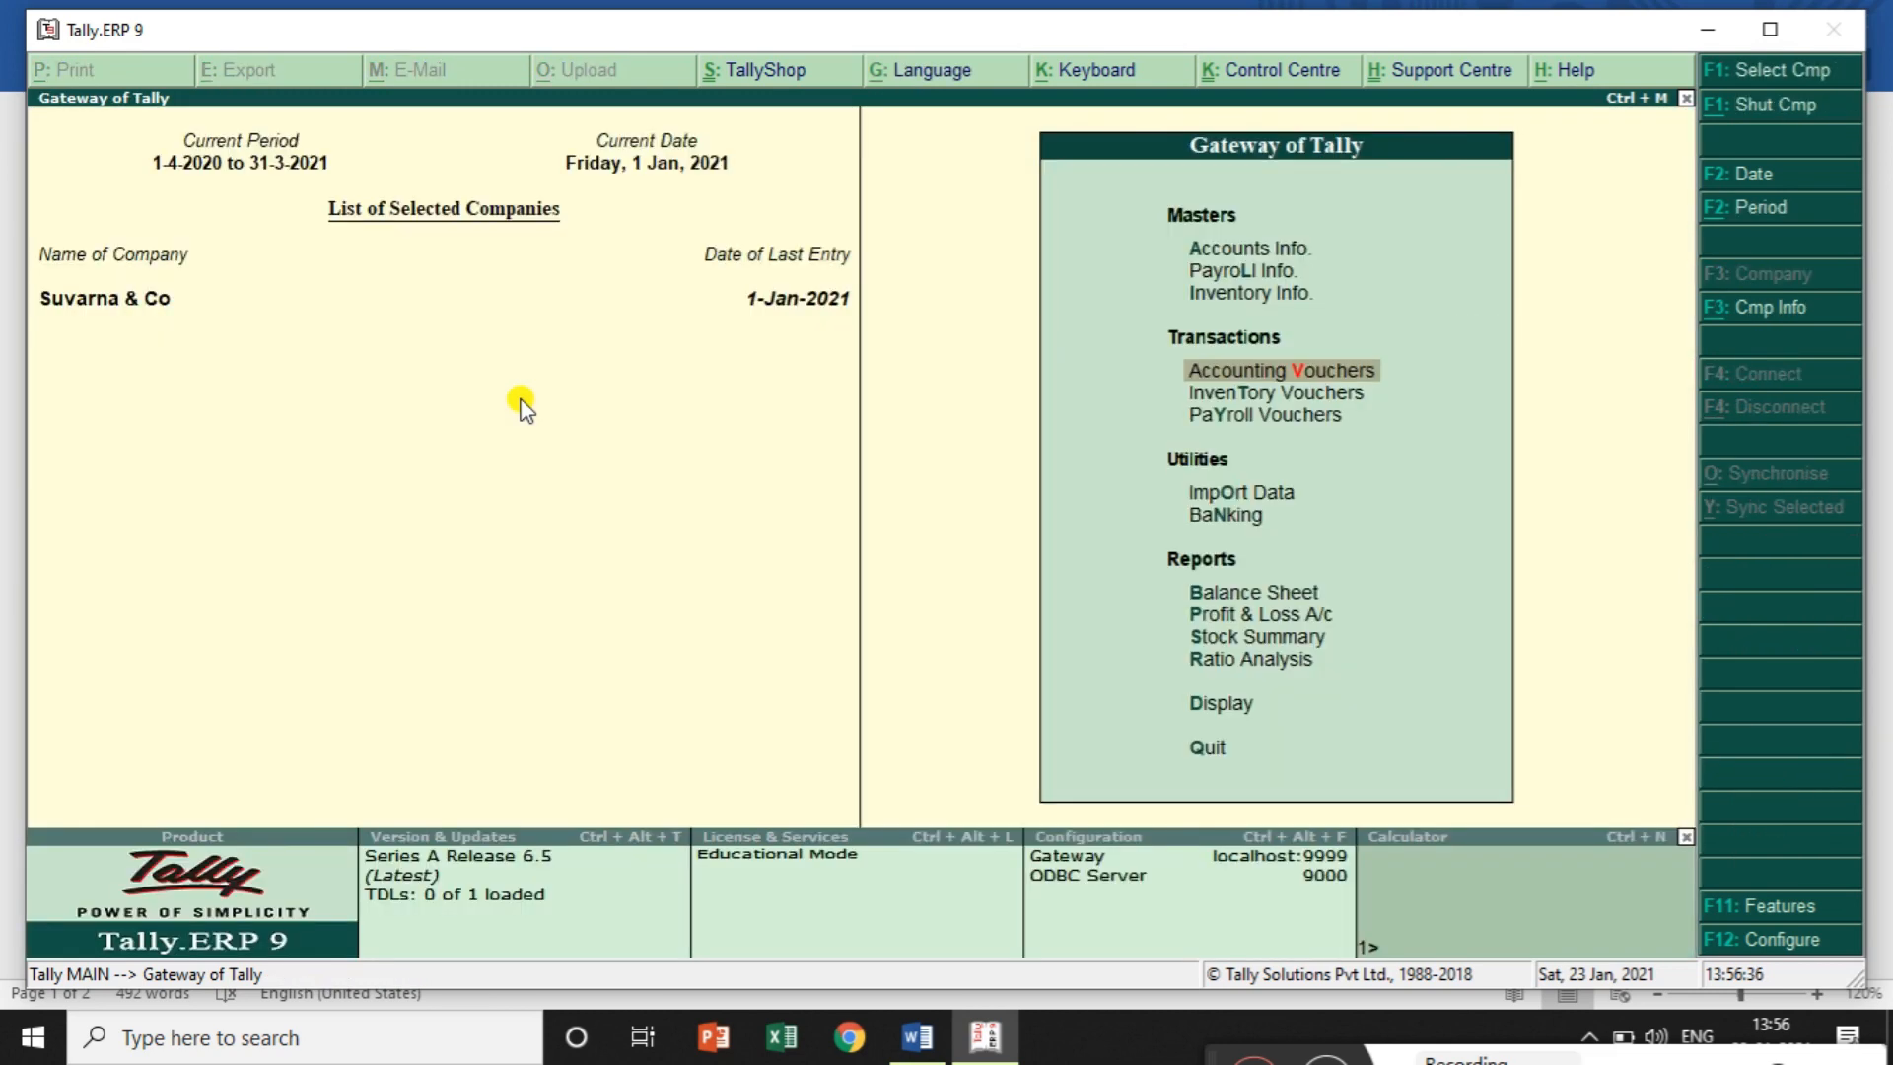
Examine the Pen item's January stock vouchers under the Parker group in the Stock Summary, then leave the report
left_click(1300, 641)
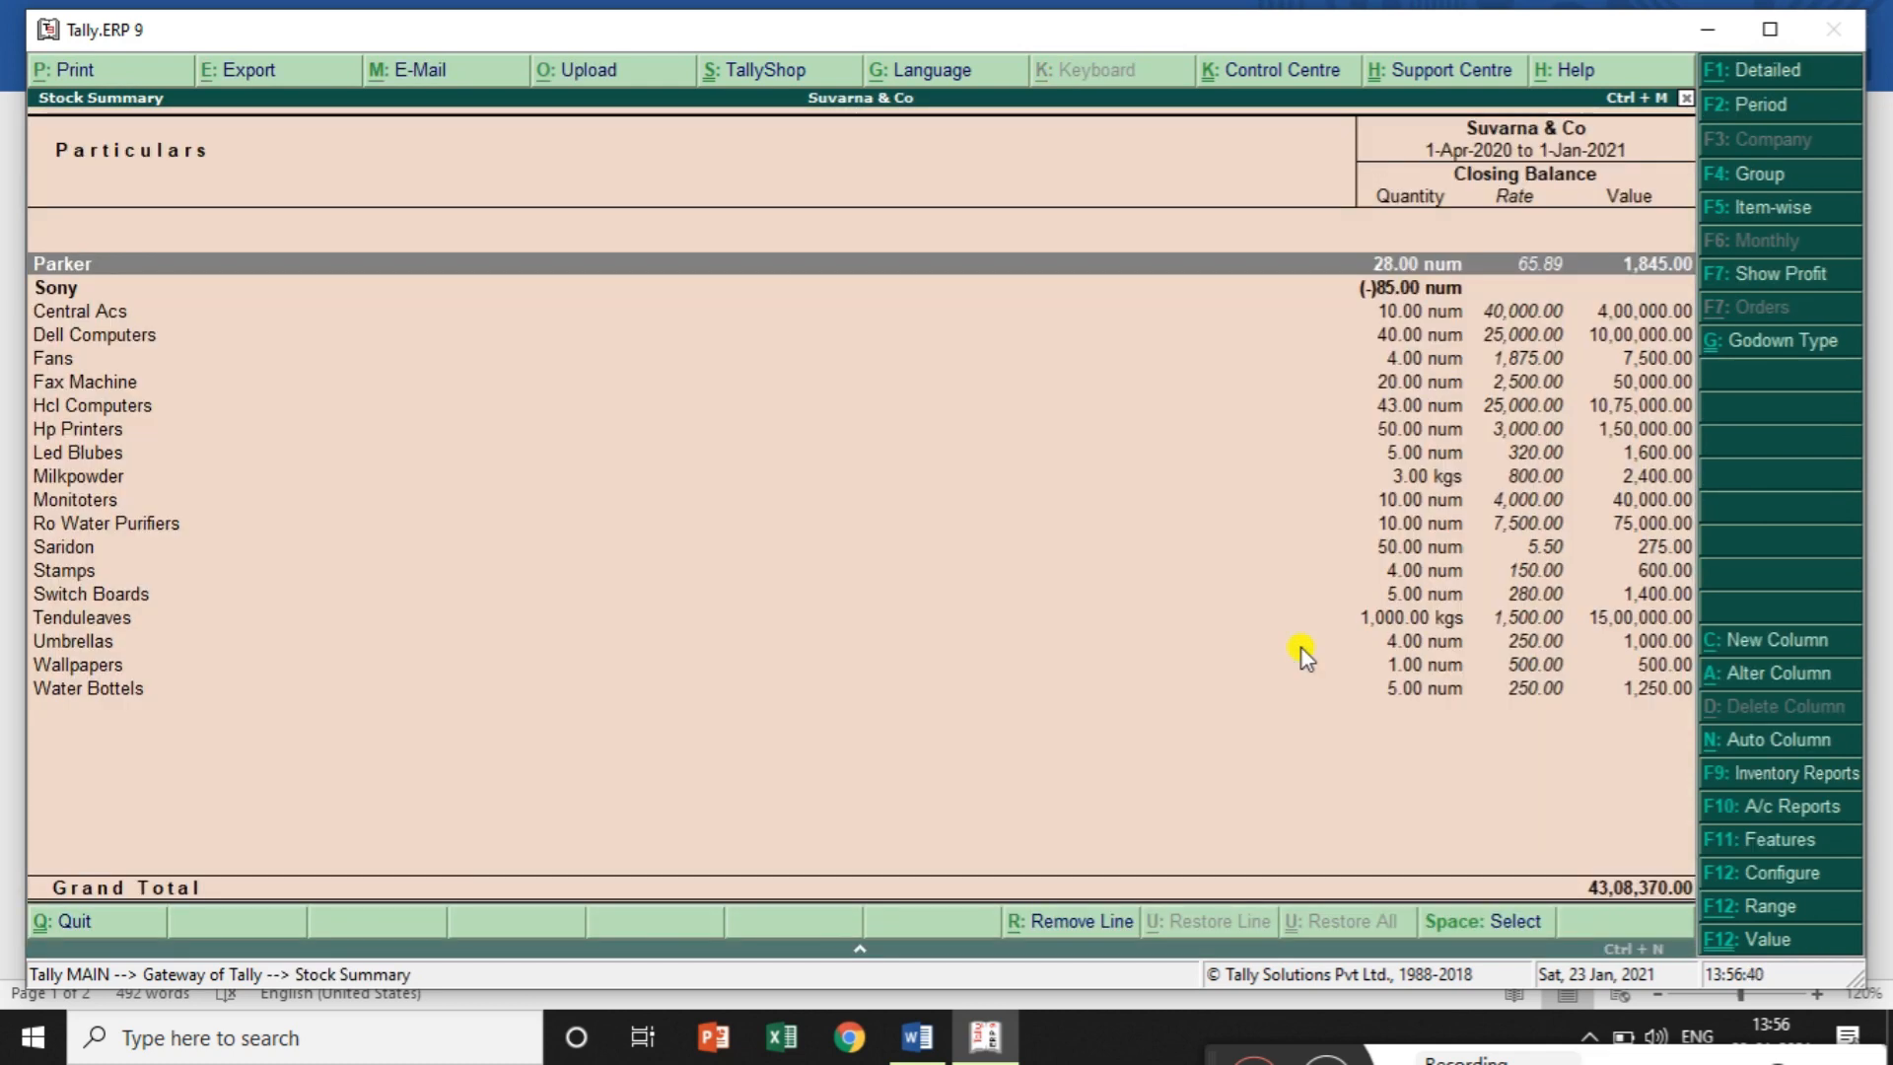
key("Return")
key("Down")
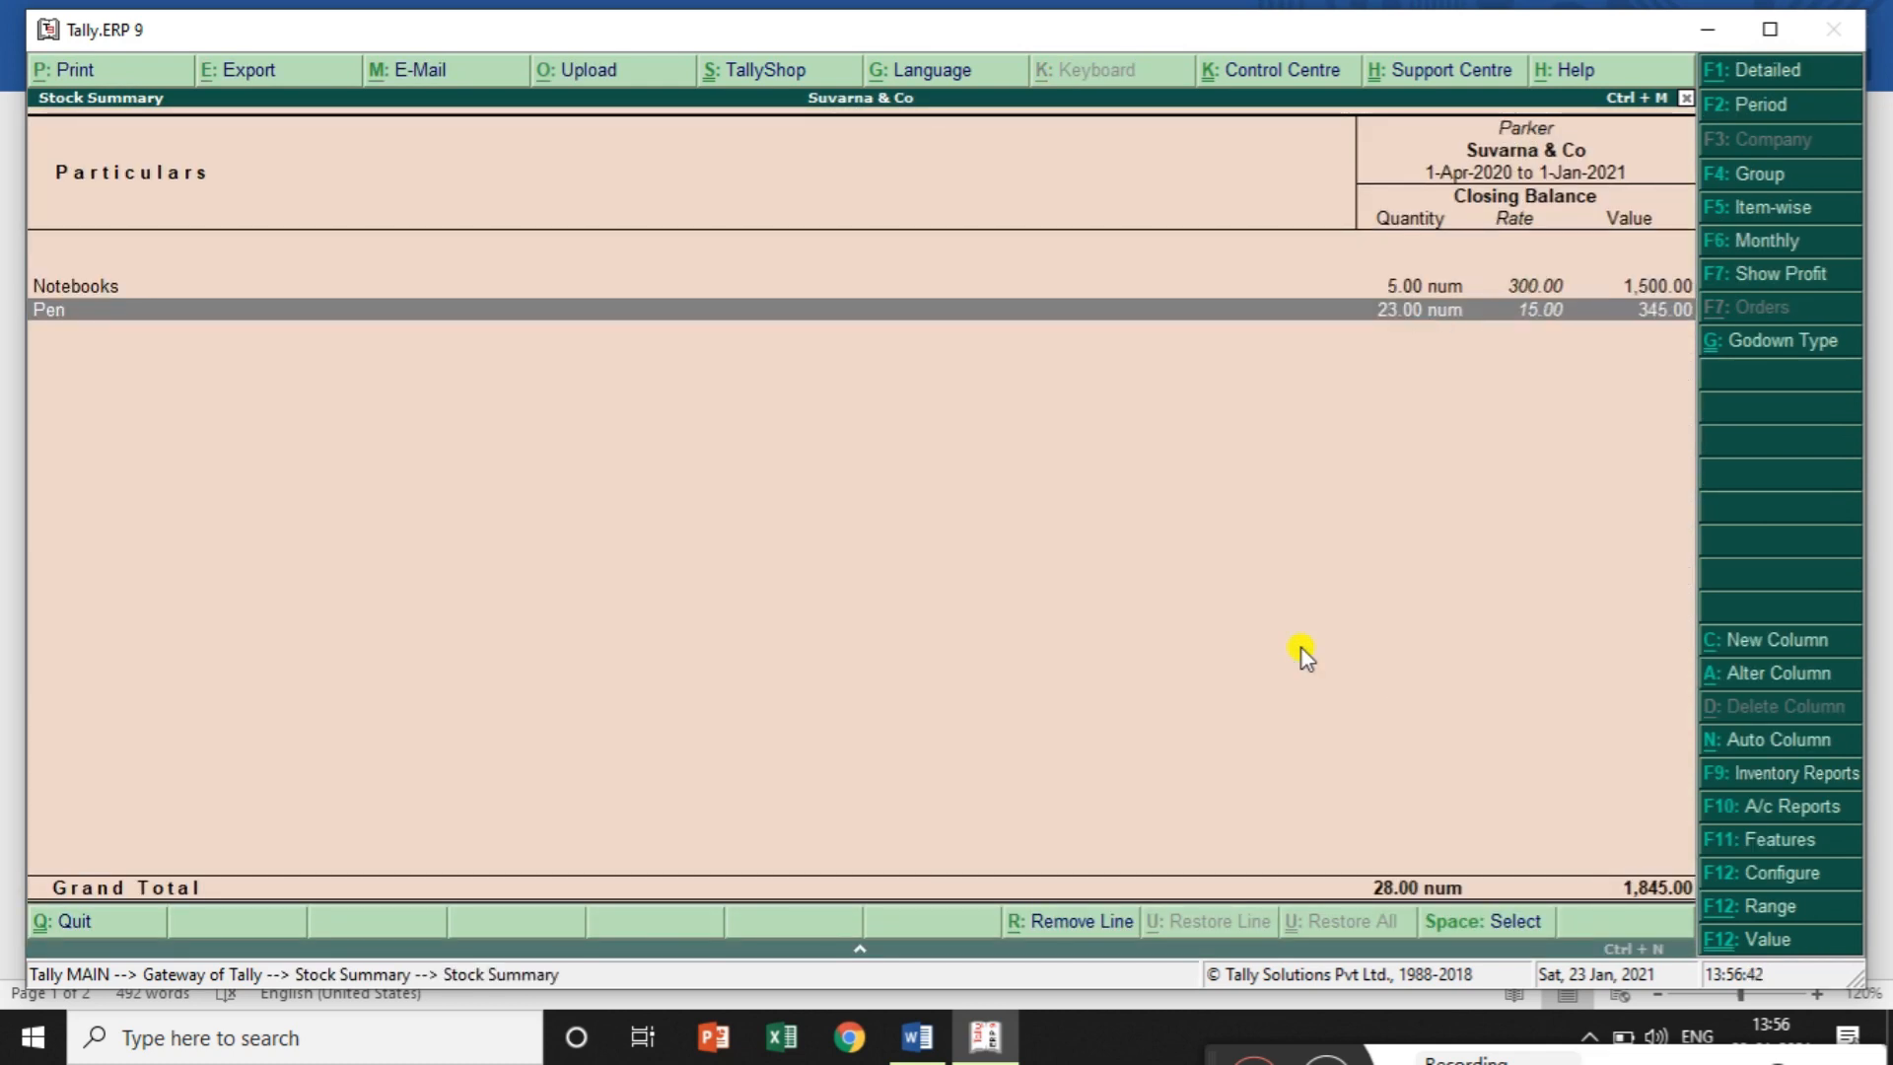
key("Return")
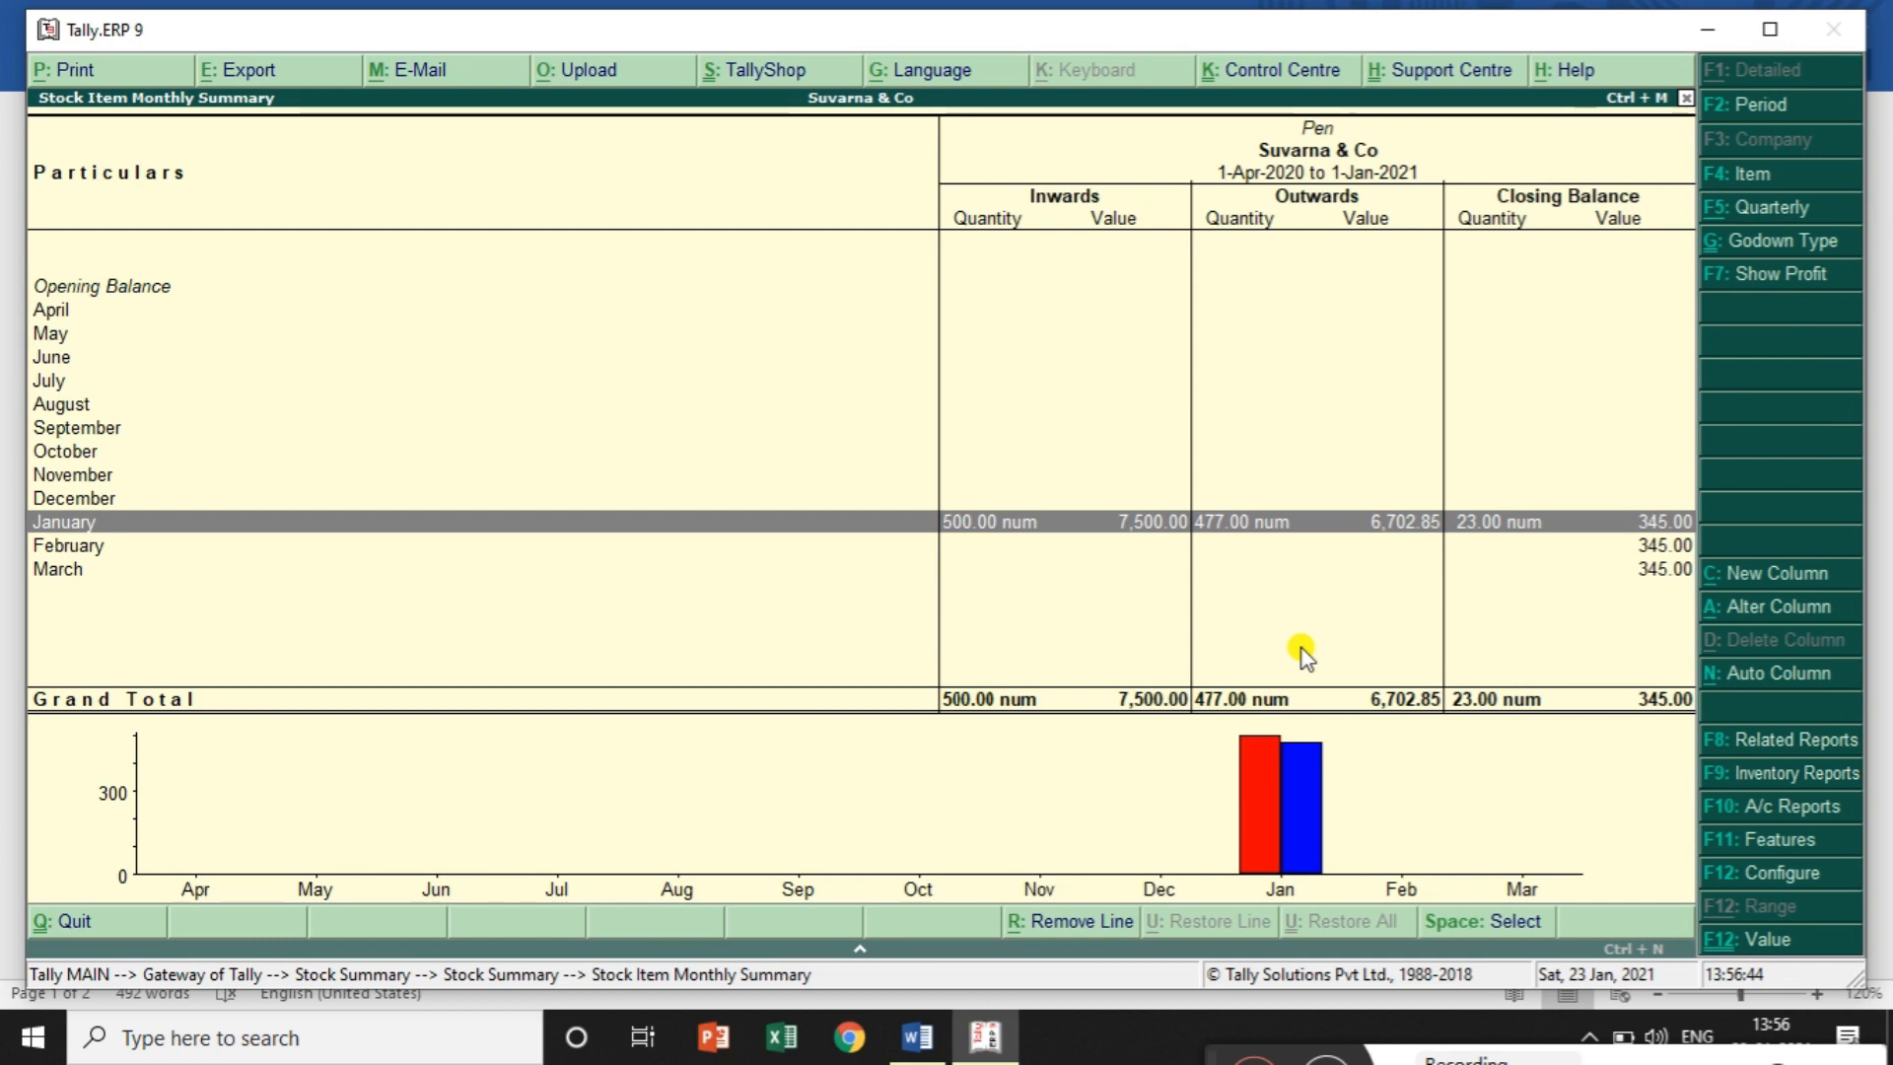
key("Return")
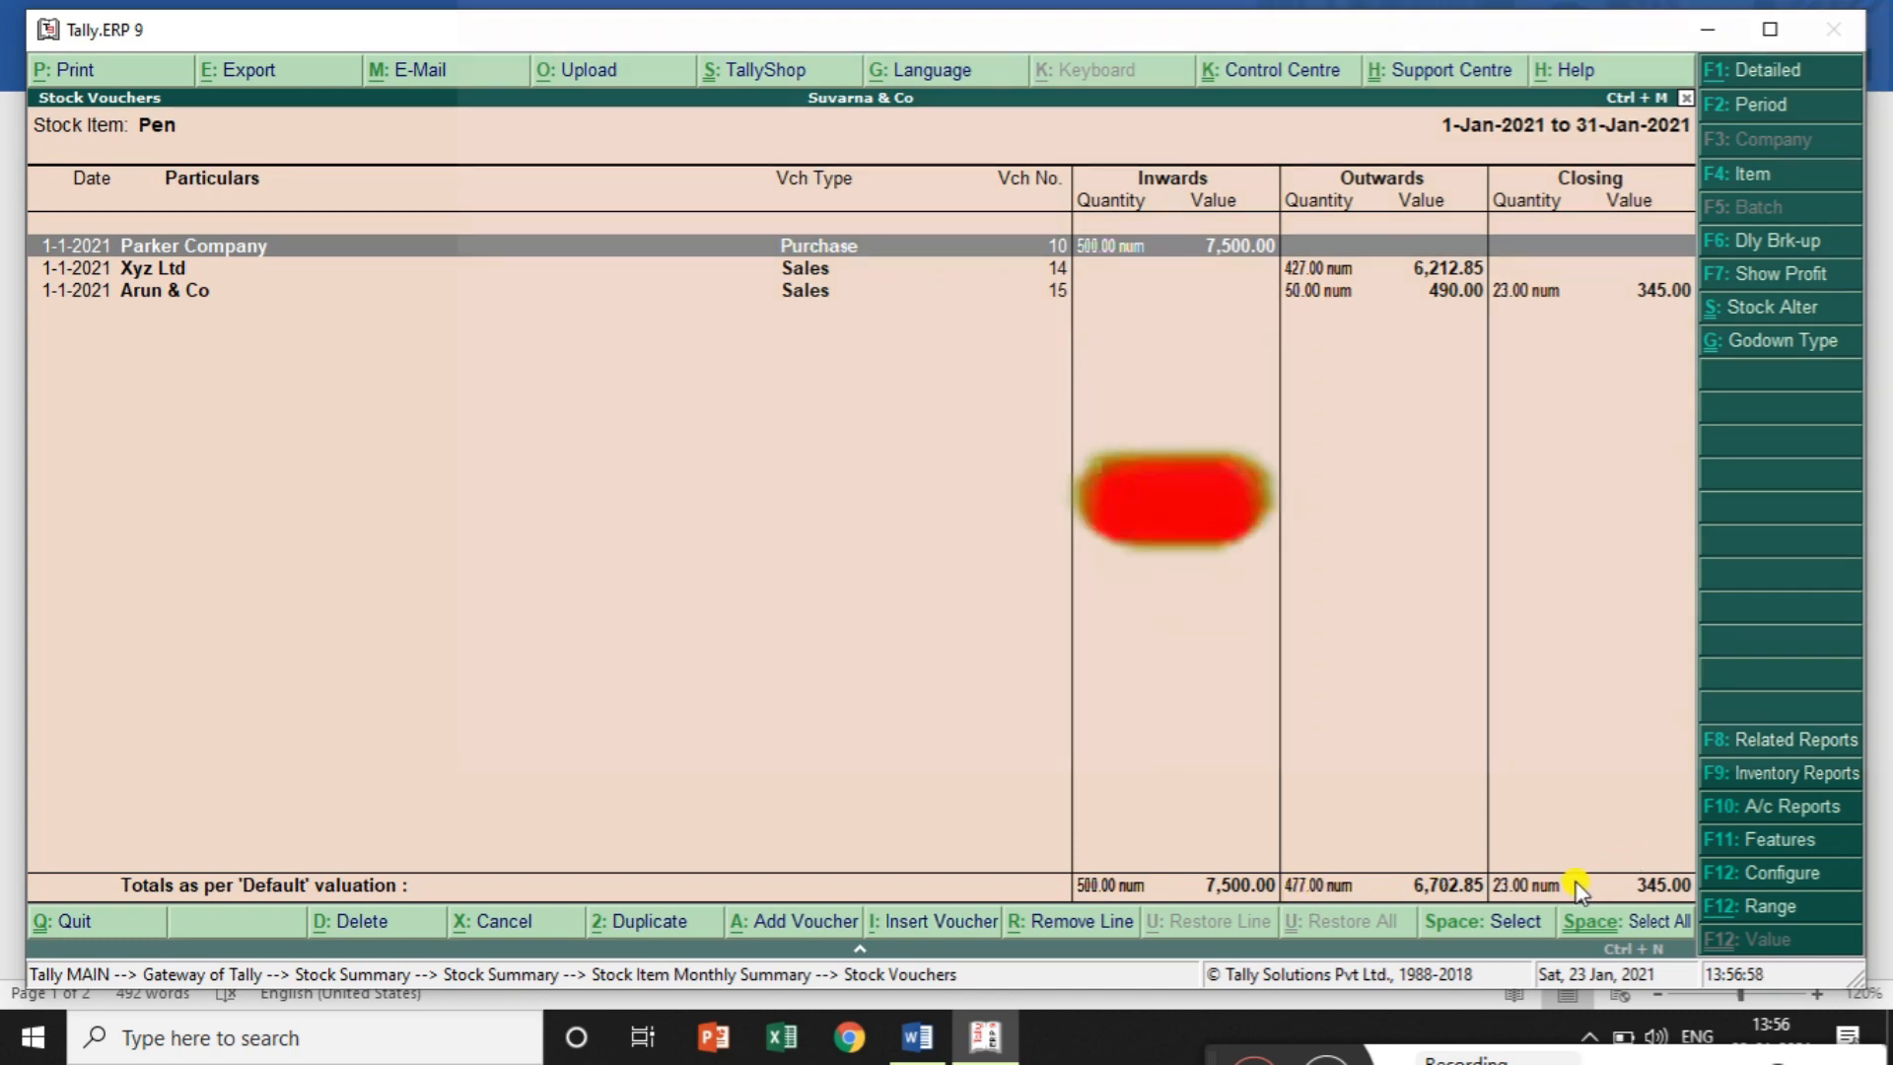
key("Escape")
key("Escape")
key("Escape")
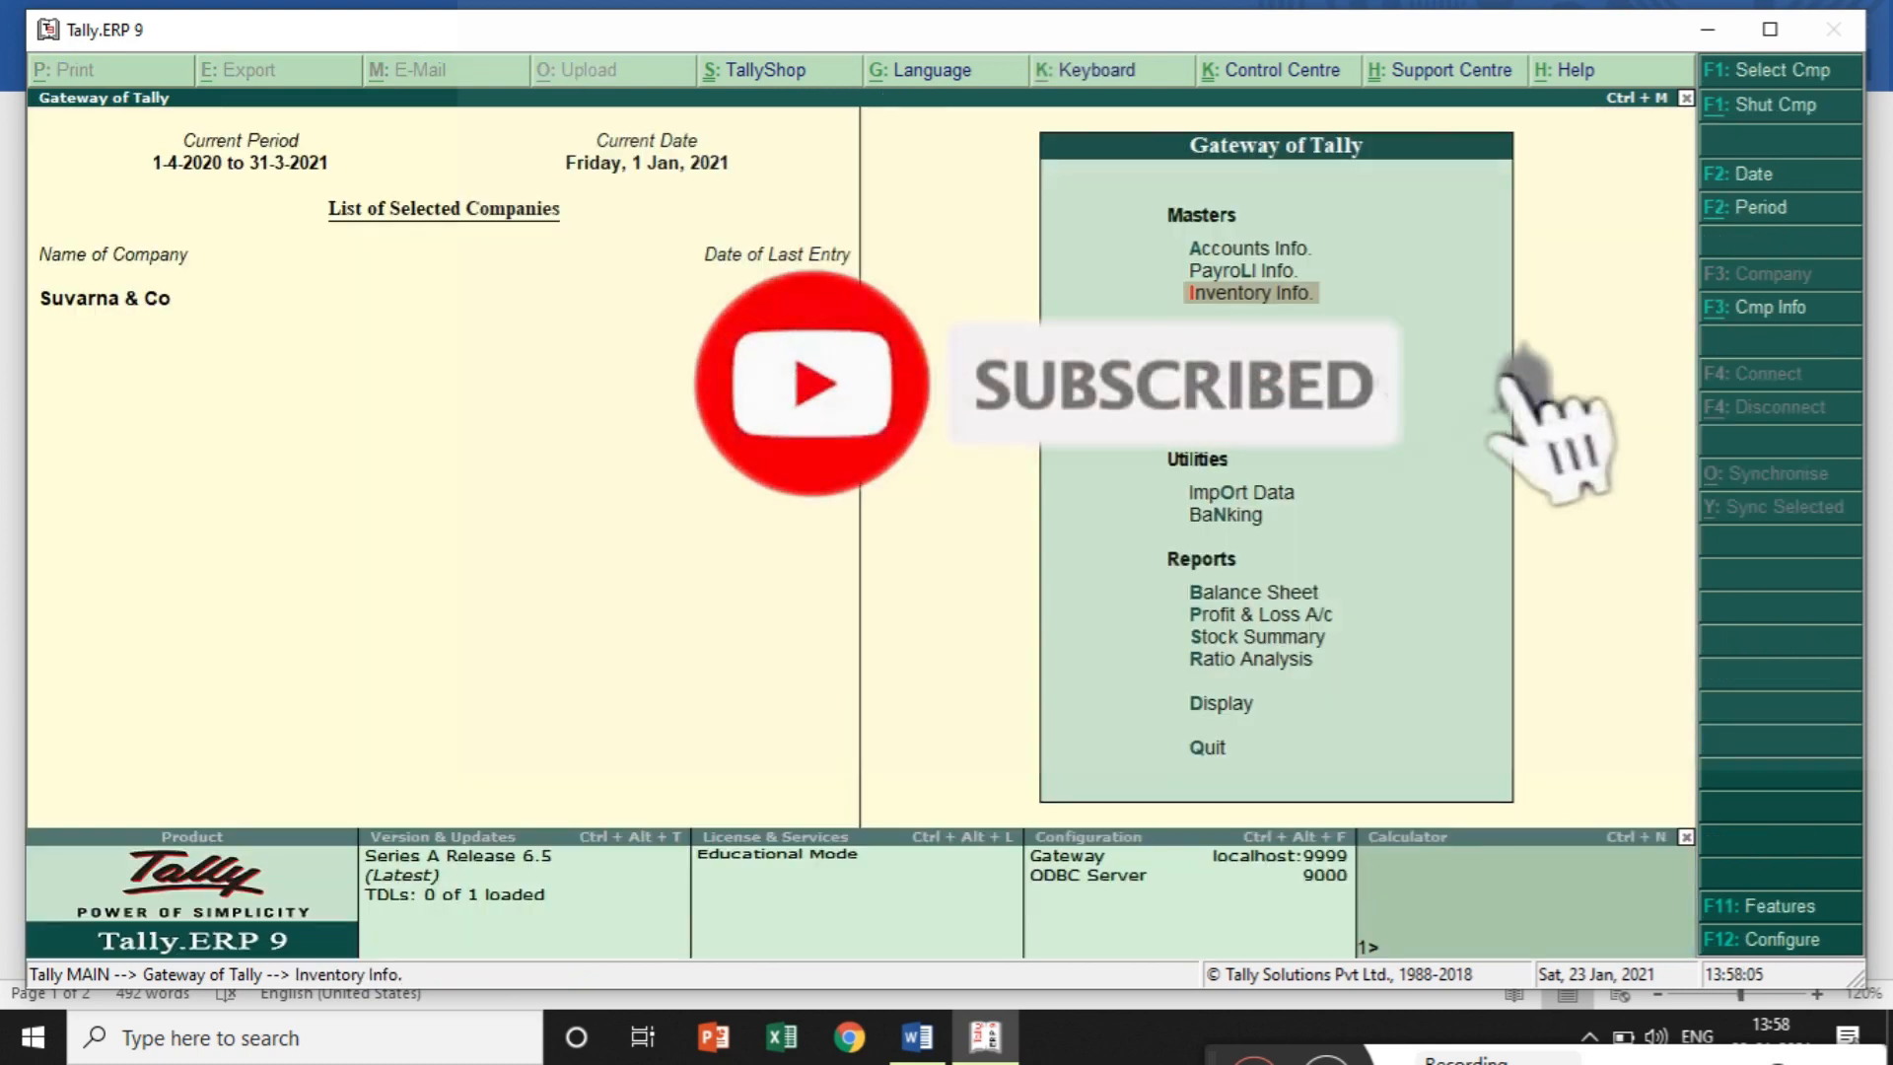